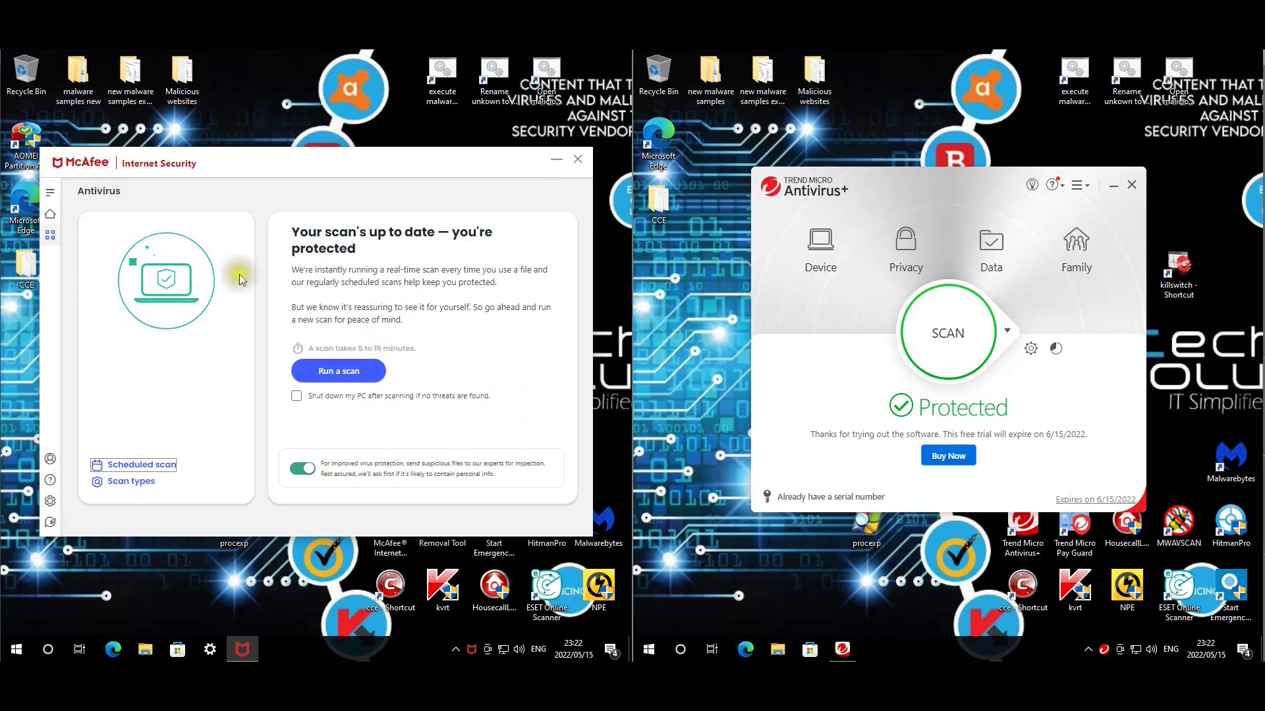
- Review McAfee's Real-Time Scanning page and the Traffic Controller options of its firewall
{"action": "left_click", "coordinate": [51, 234]}
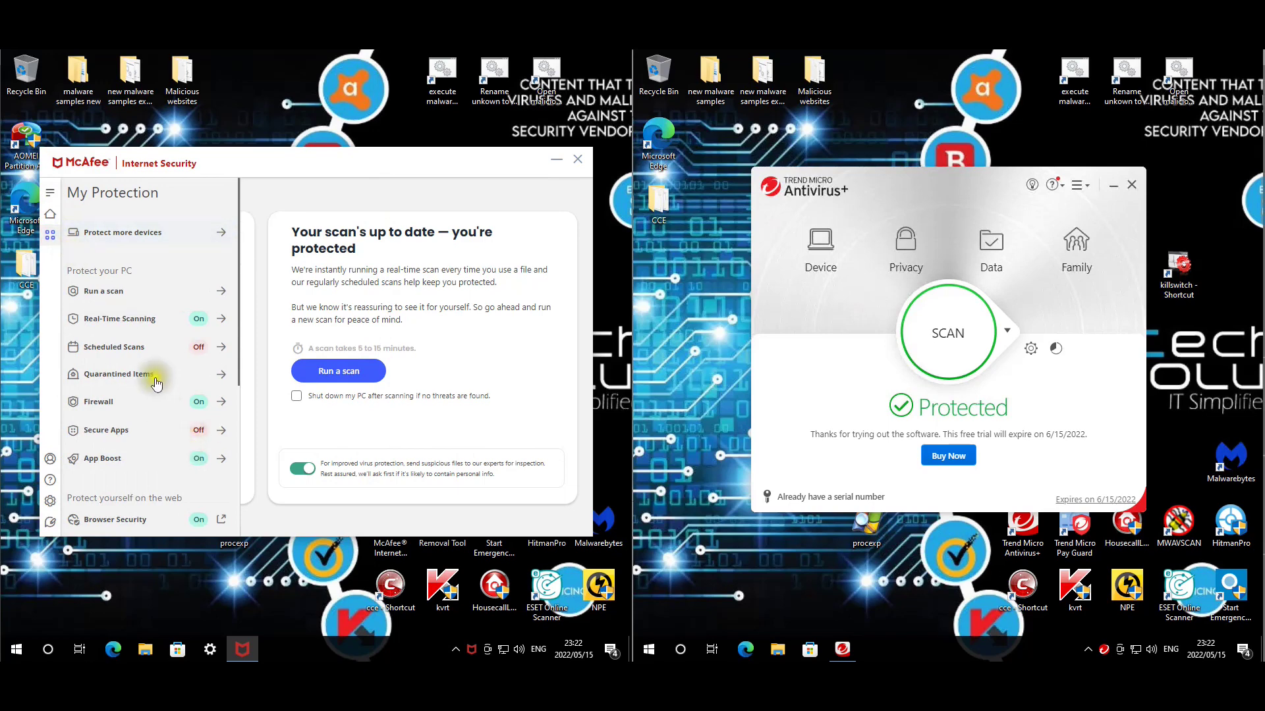
{"action": "left_click", "coordinate": [199, 319]}
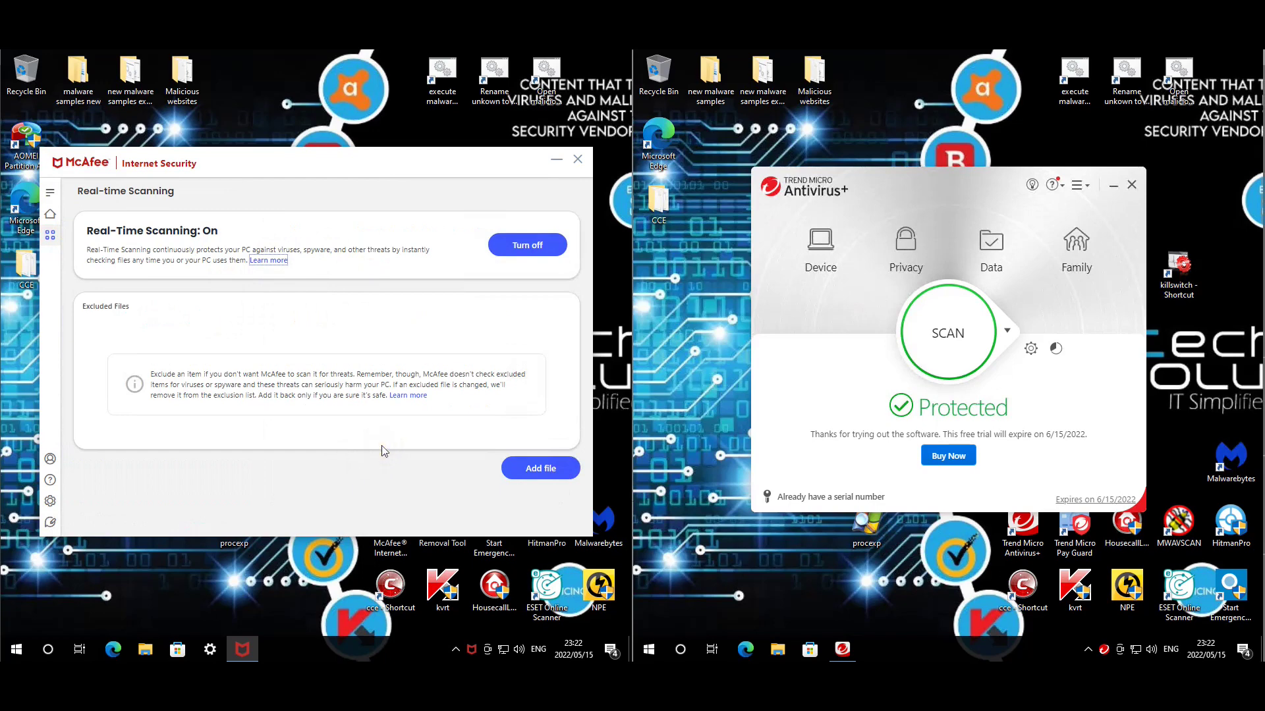
{"action": "left_click", "coordinate": [49, 240]}
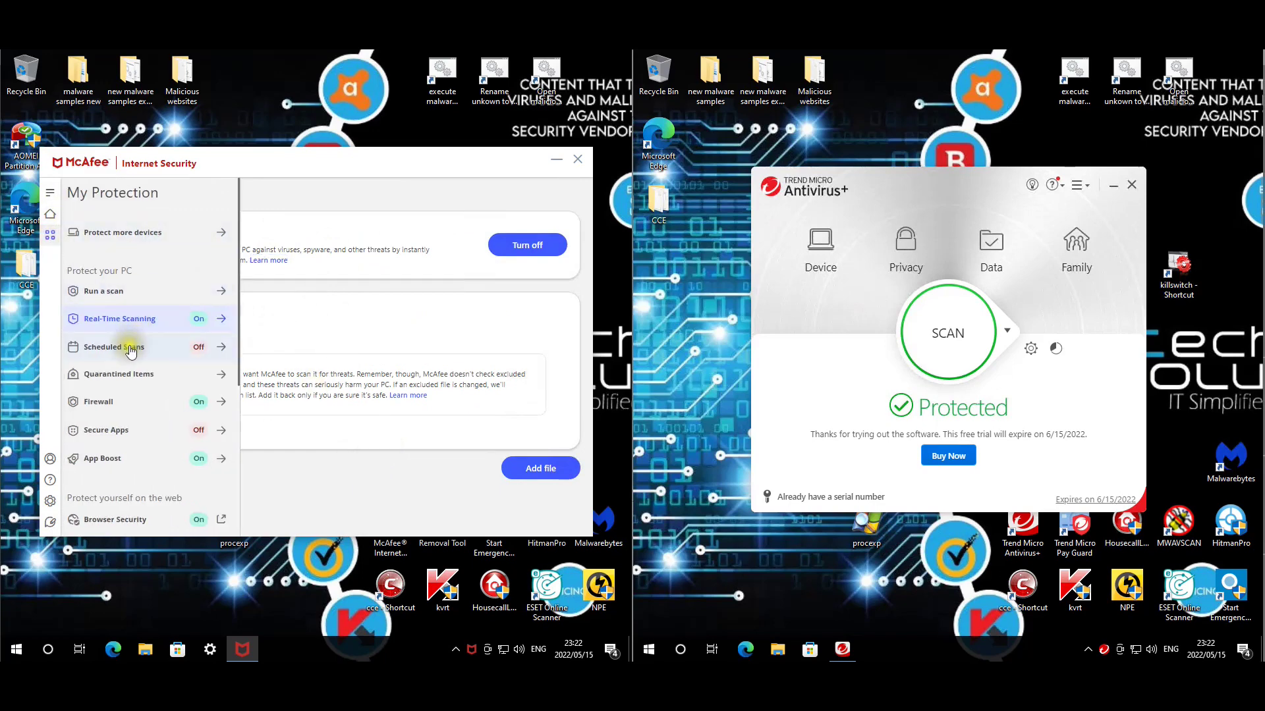
{"action": "left_click", "coordinate": [92, 402]}
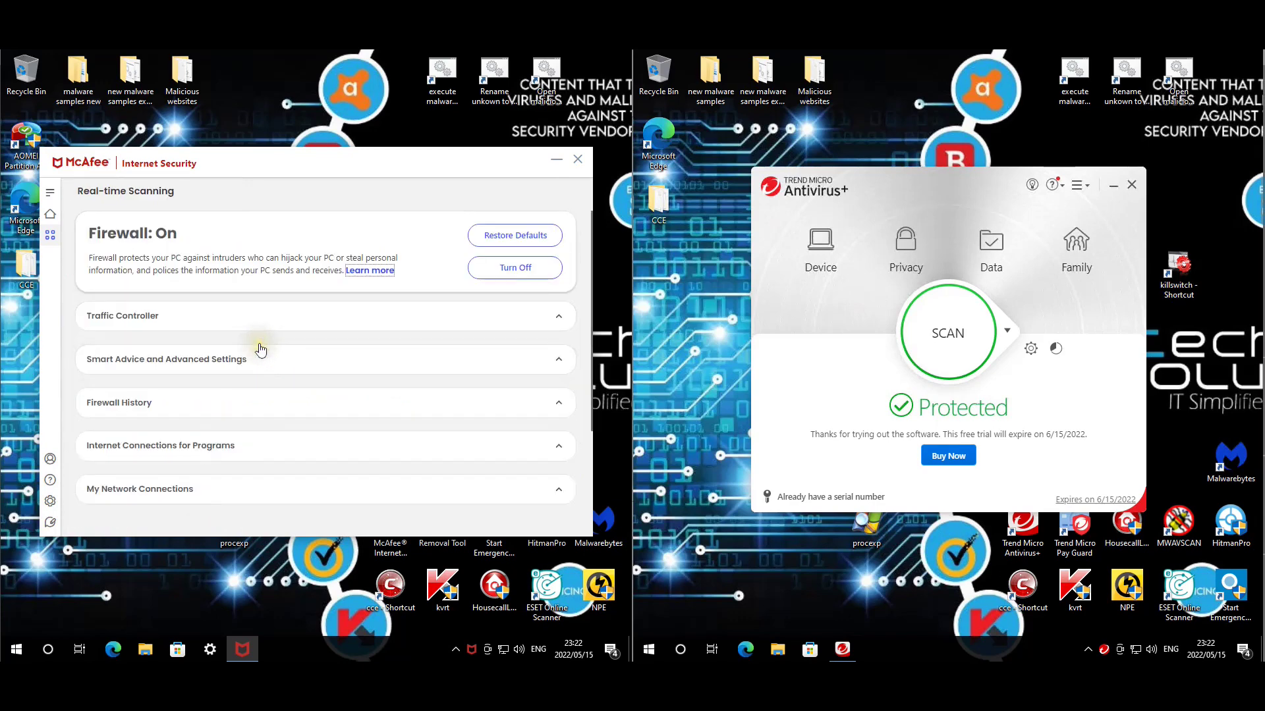
{"action": "left_click", "coordinate": [334, 311]}
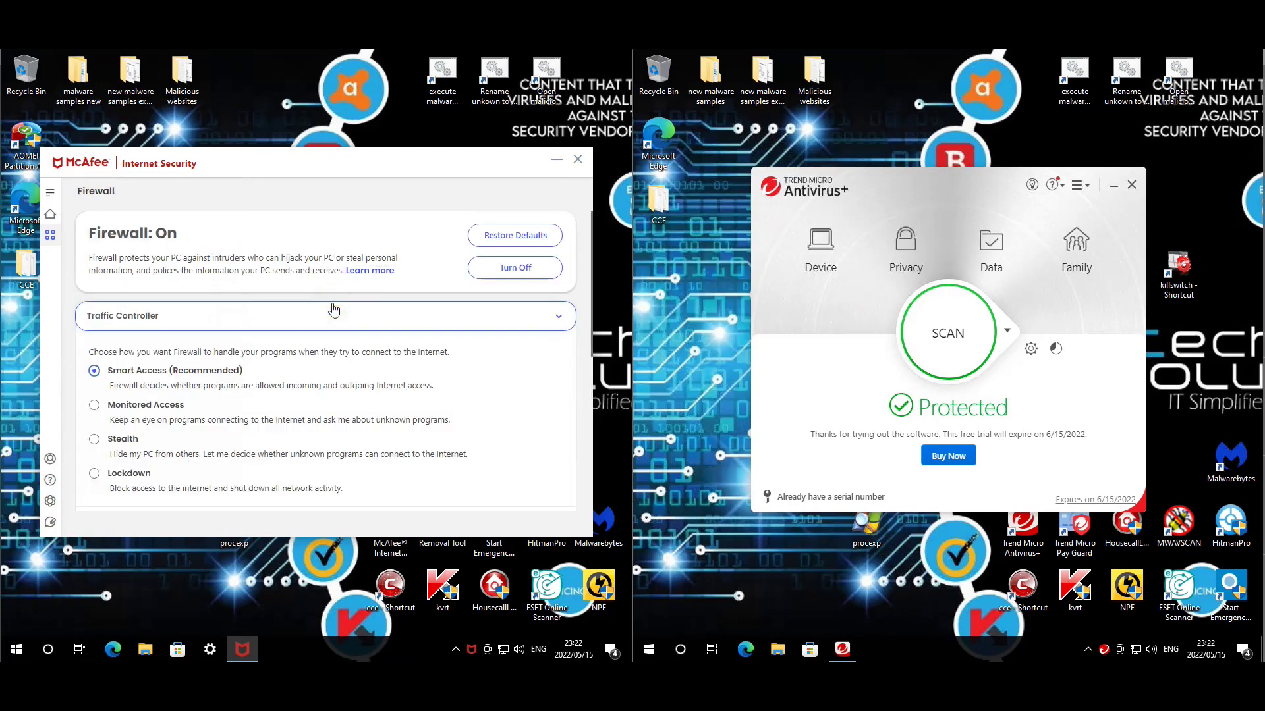
{"action": "scroll", "coordinate": [164, 365], "scroll_direction": "down", "scroll_amount": 2}
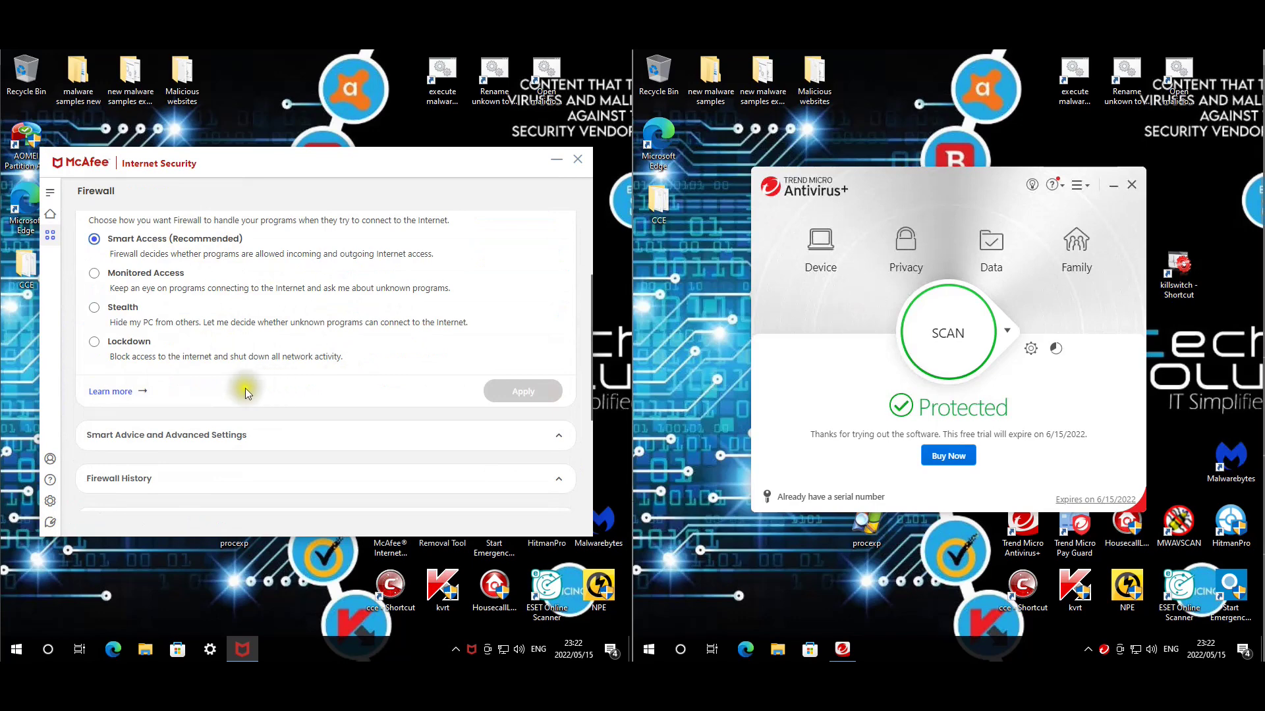
- Examine the firewall's Smart Advice and Advanced Settings section and its Net Guard section
{"action": "left_click", "coordinate": [224, 435]}
{"action": "scroll", "coordinate": [263, 362], "scroll_direction": "down", "scroll_amount": 2}
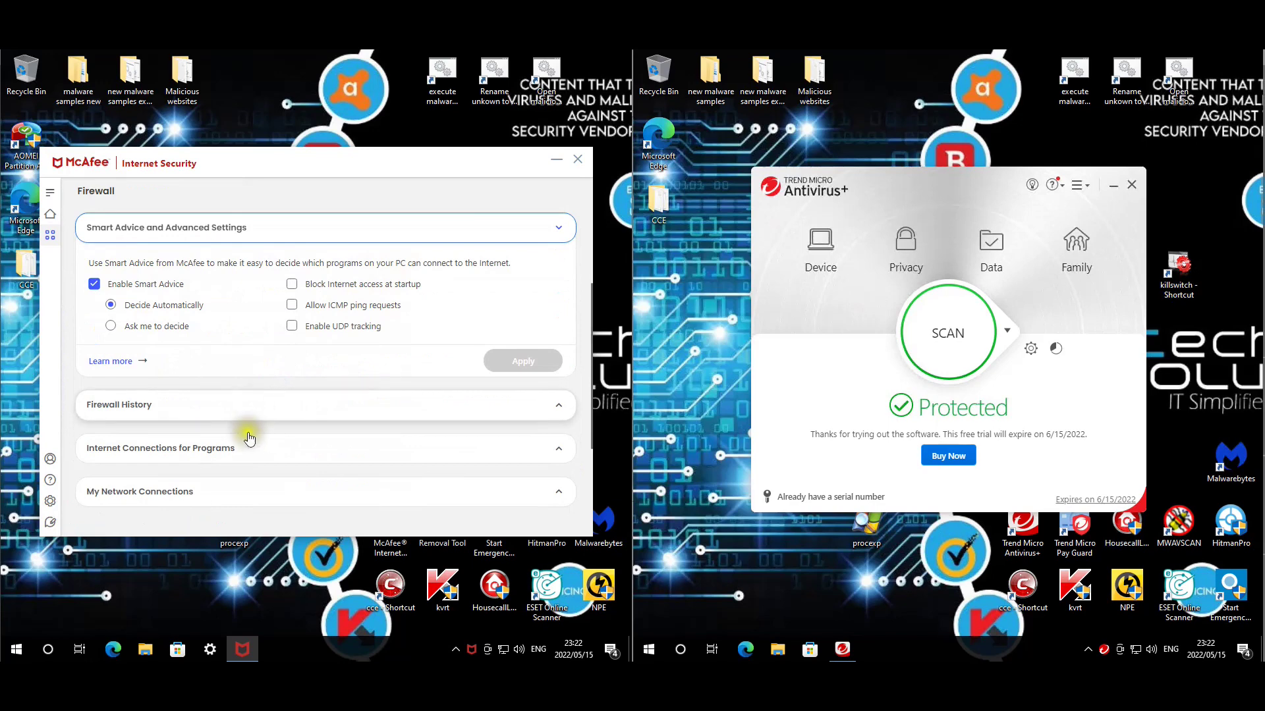
{"action": "scroll", "coordinate": [254, 461], "scroll_direction": "down", "scroll_amount": 3}
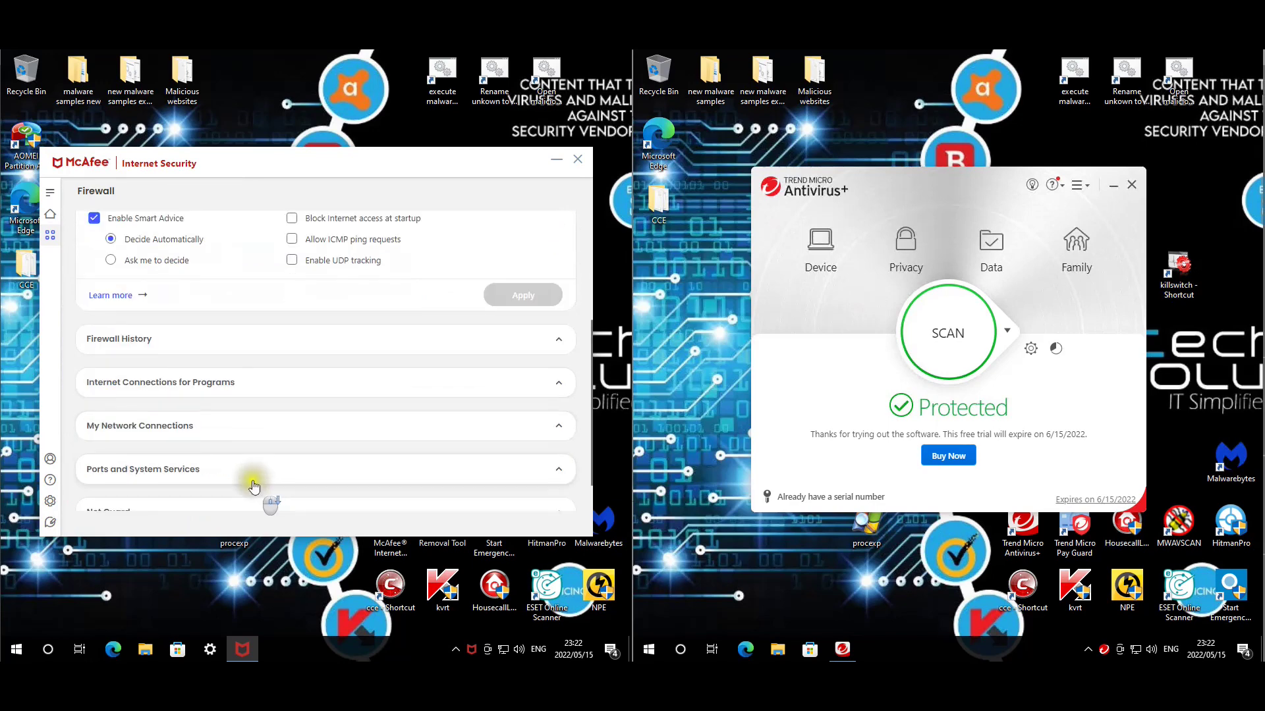
{"action": "left_click", "coordinate": [318, 468]}
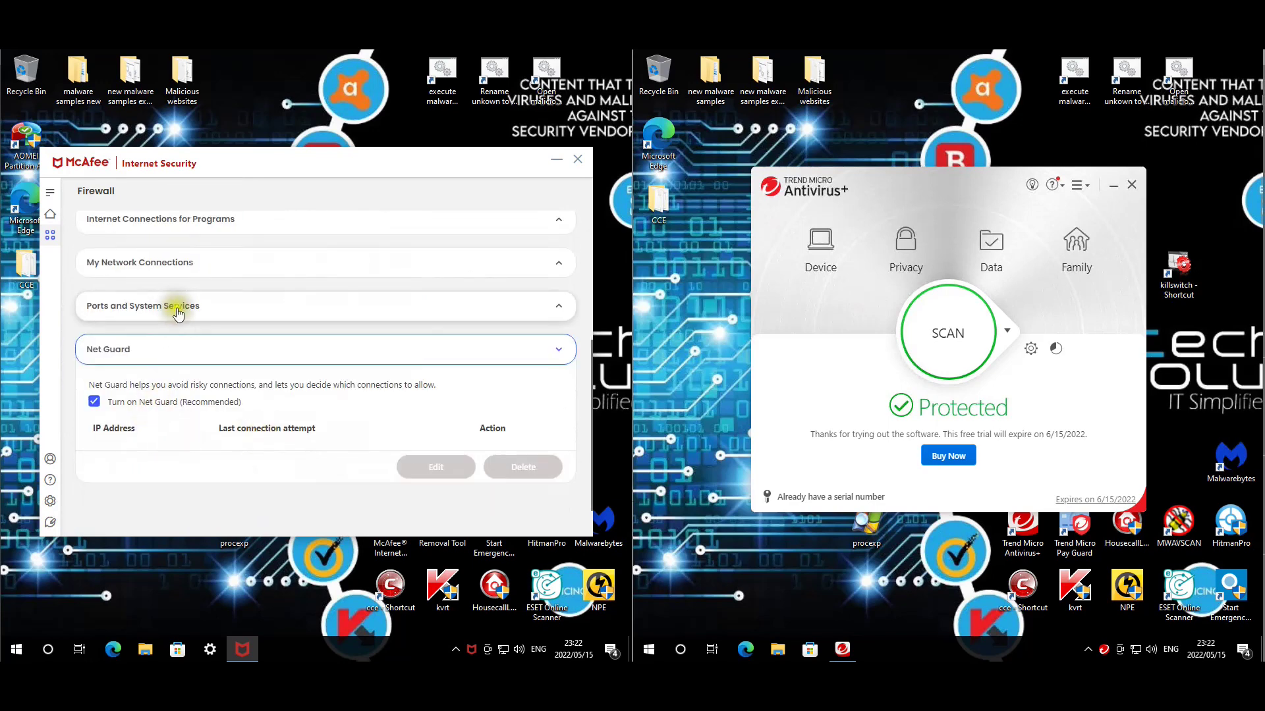
- Look over McAfee's web and identity protection features, its home page and the Web protection section of the Security Report
{"action": "left_click", "coordinate": [51, 236]}
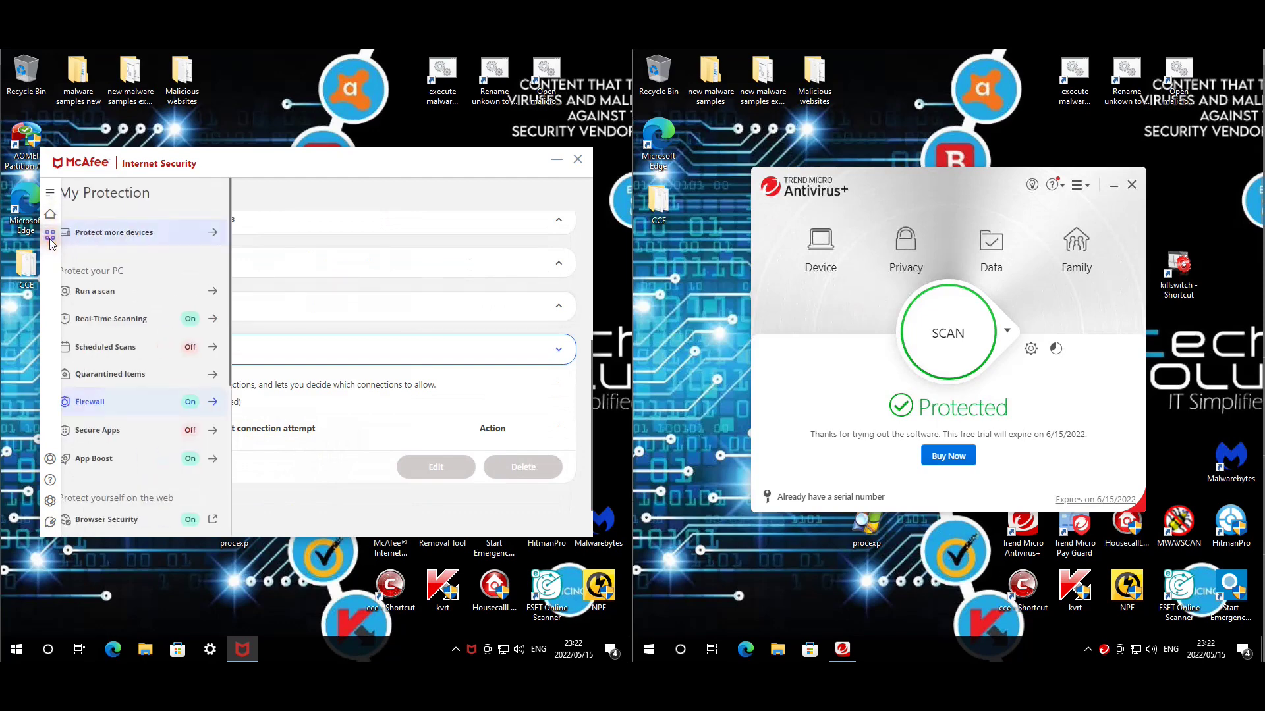
{"action": "scroll", "coordinate": [132, 415], "scroll_direction": "down", "scroll_amount": 5}
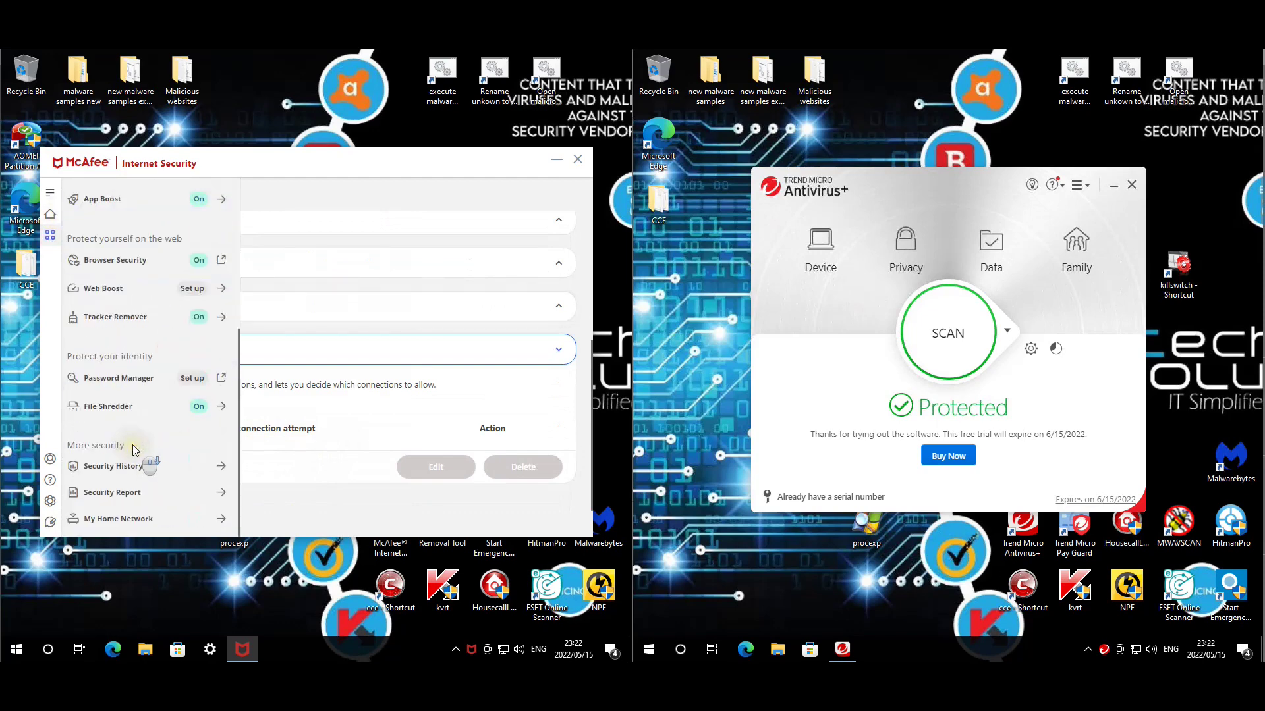
{"action": "left_click", "coordinate": [115, 260]}
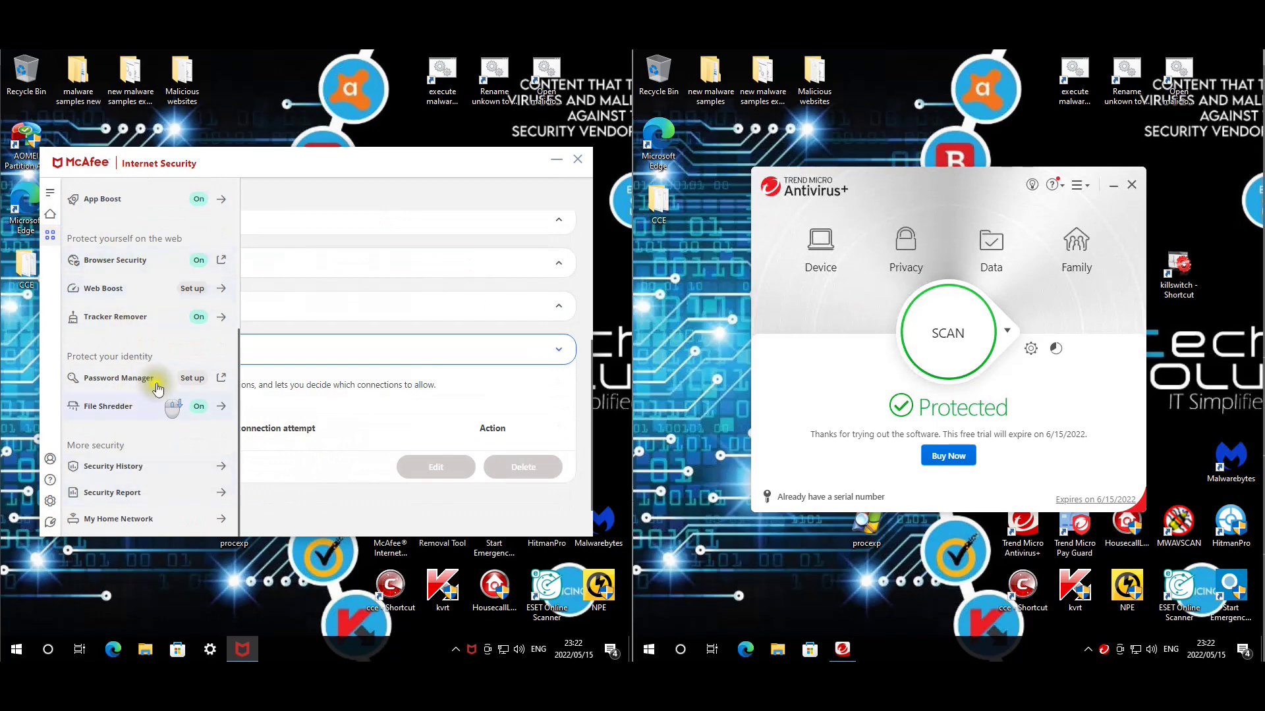
{"action": "left_click", "coordinate": [52, 219]}
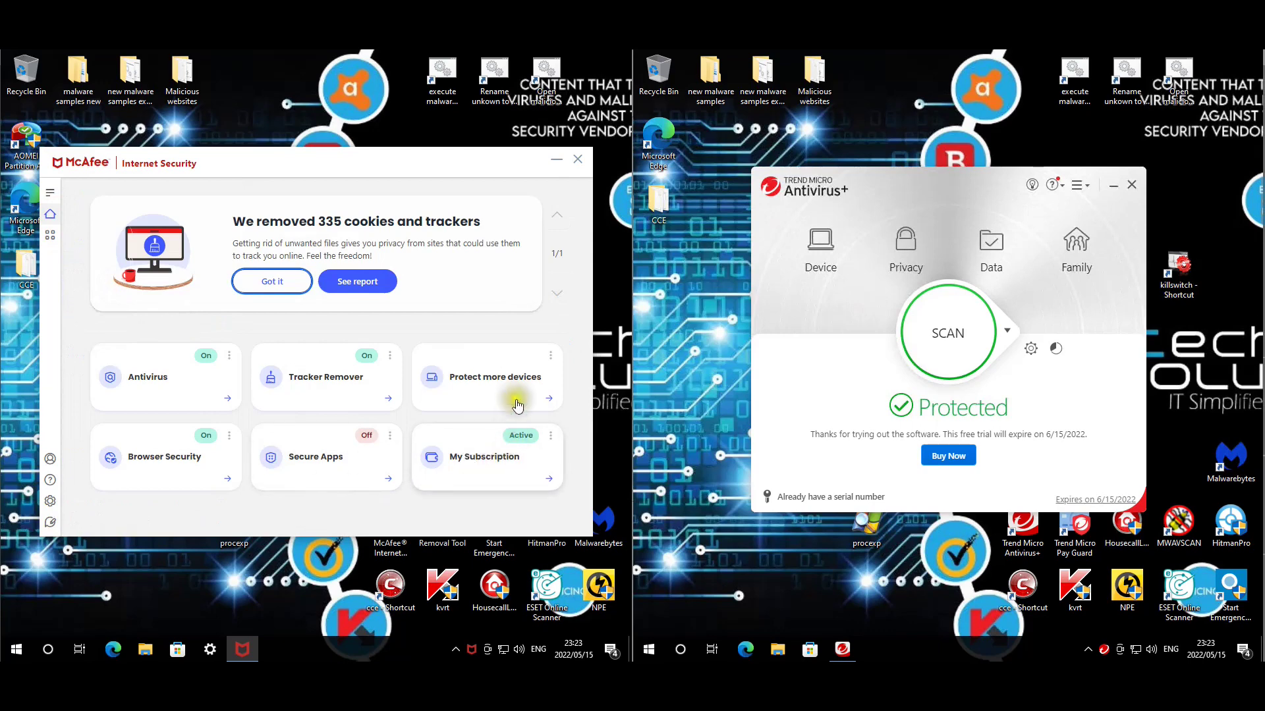
{"action": "left_click", "coordinate": [177, 455]}
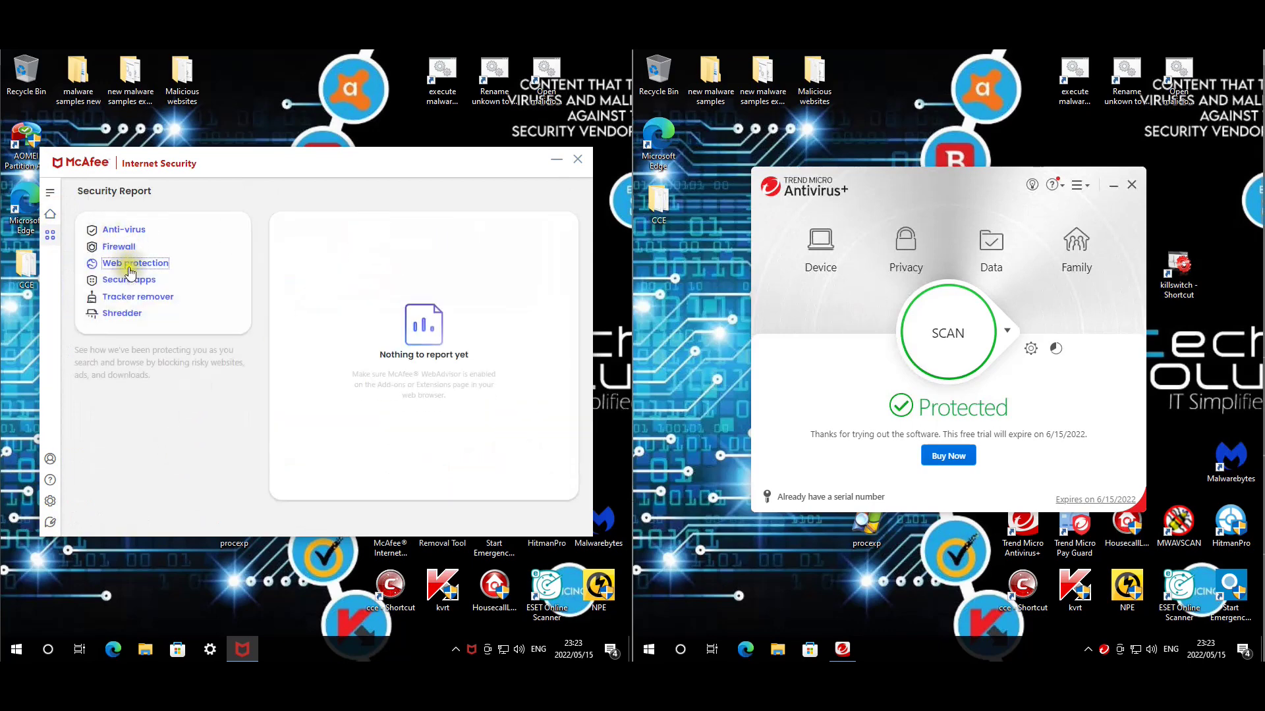
- Examine the startup, access protection, alert and general sections of McAfee's General Settings and Alerts
{"action": "left_click", "coordinate": [49, 193]}
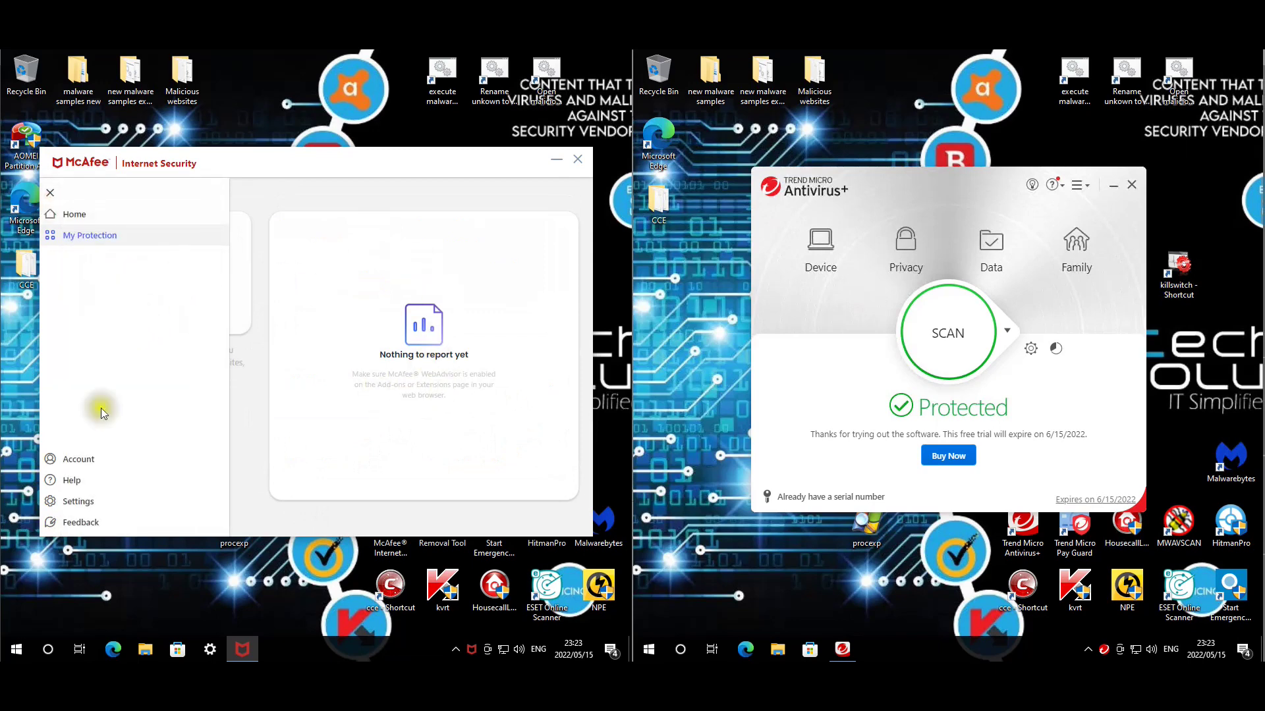
{"action": "left_click", "coordinate": [74, 501]}
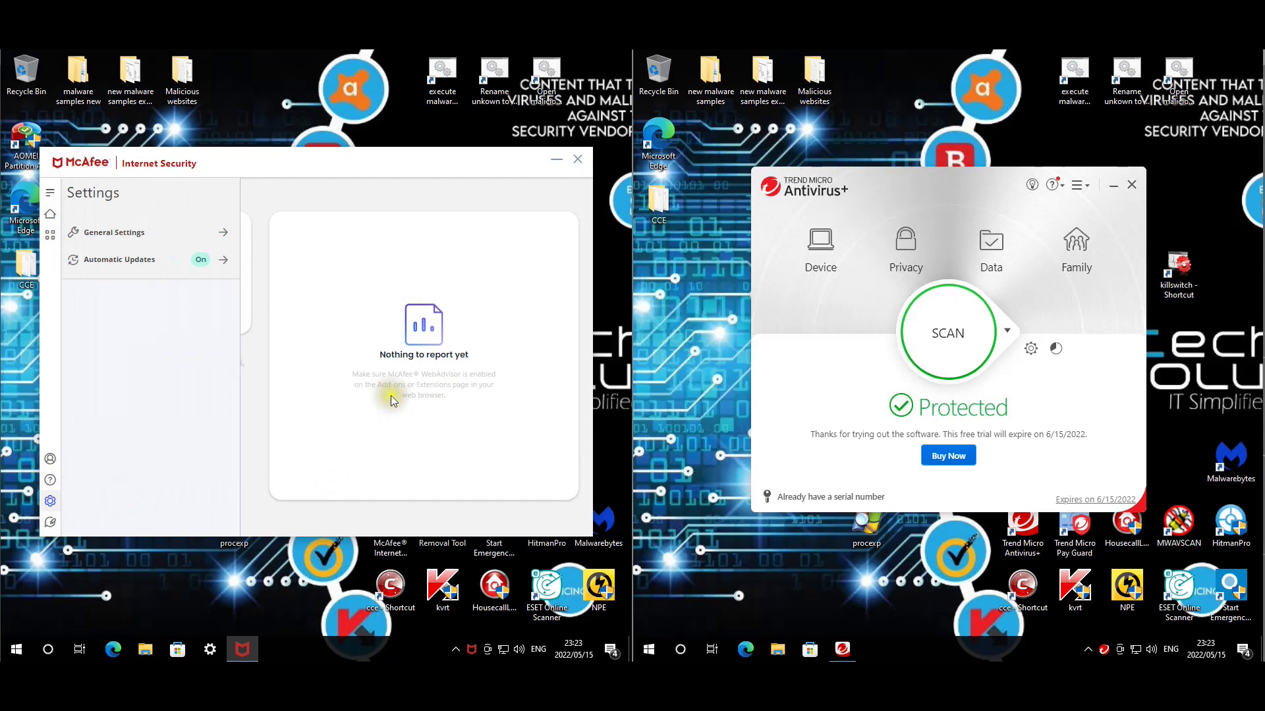
{"action": "left_click", "coordinate": [135, 233]}
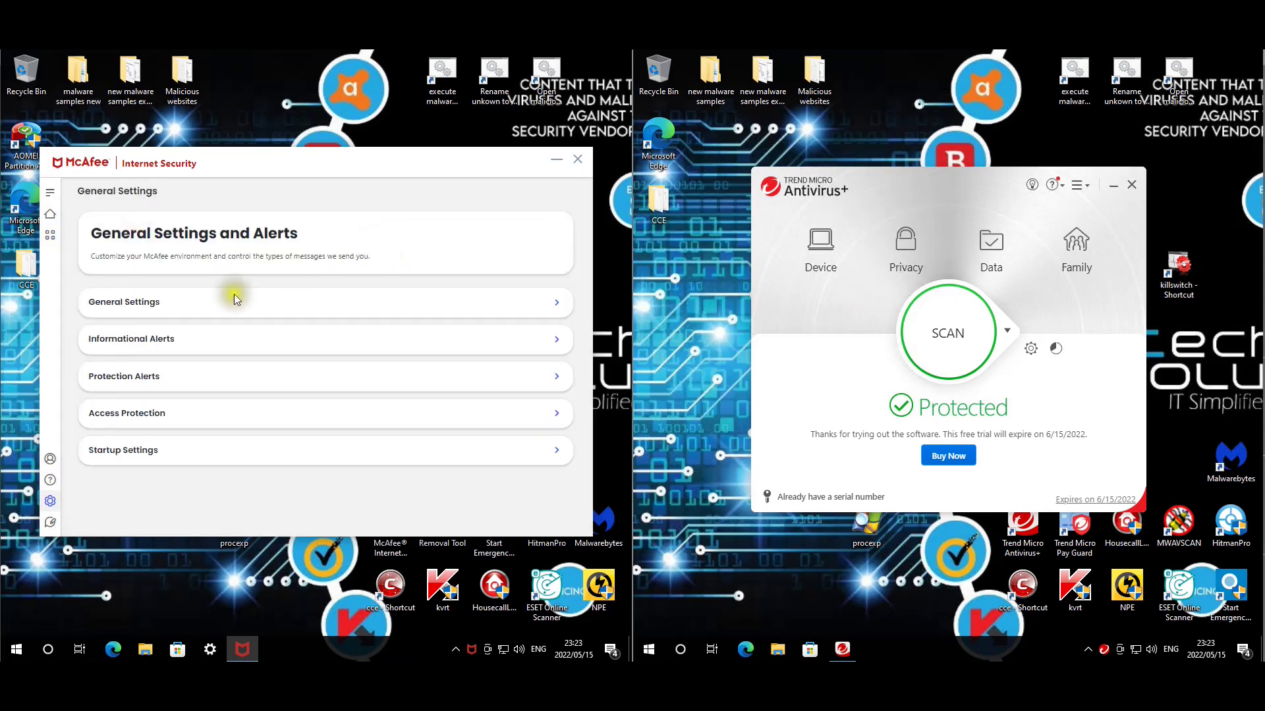
{"action": "left_click", "coordinate": [189, 450]}
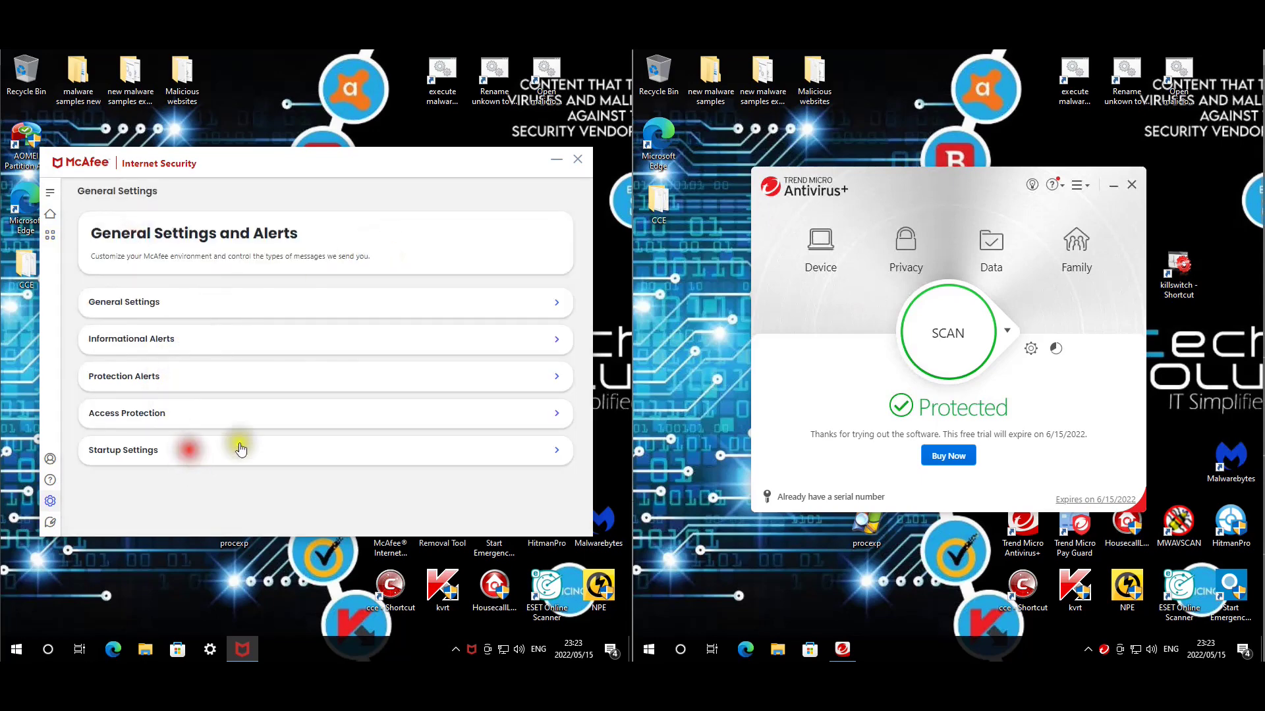
{"action": "scroll", "coordinate": [303, 410], "scroll_direction": "down", "scroll_amount": 2}
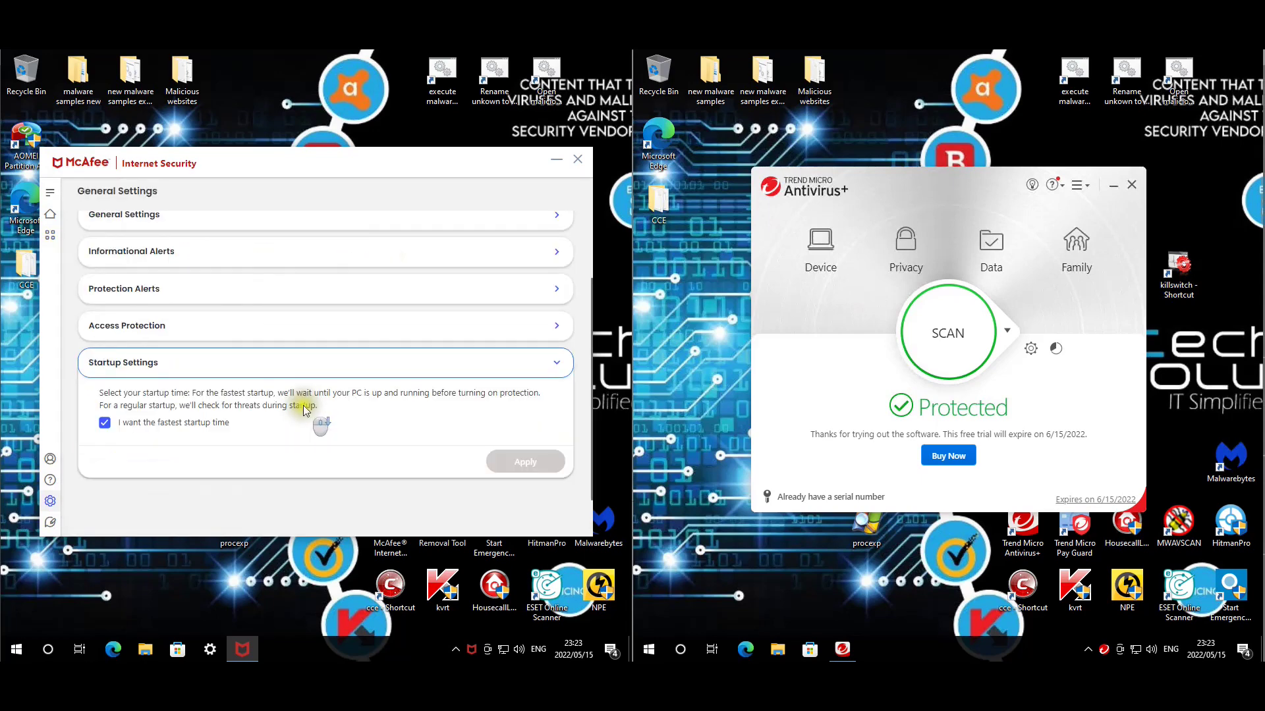
{"action": "left_click", "coordinate": [151, 334]}
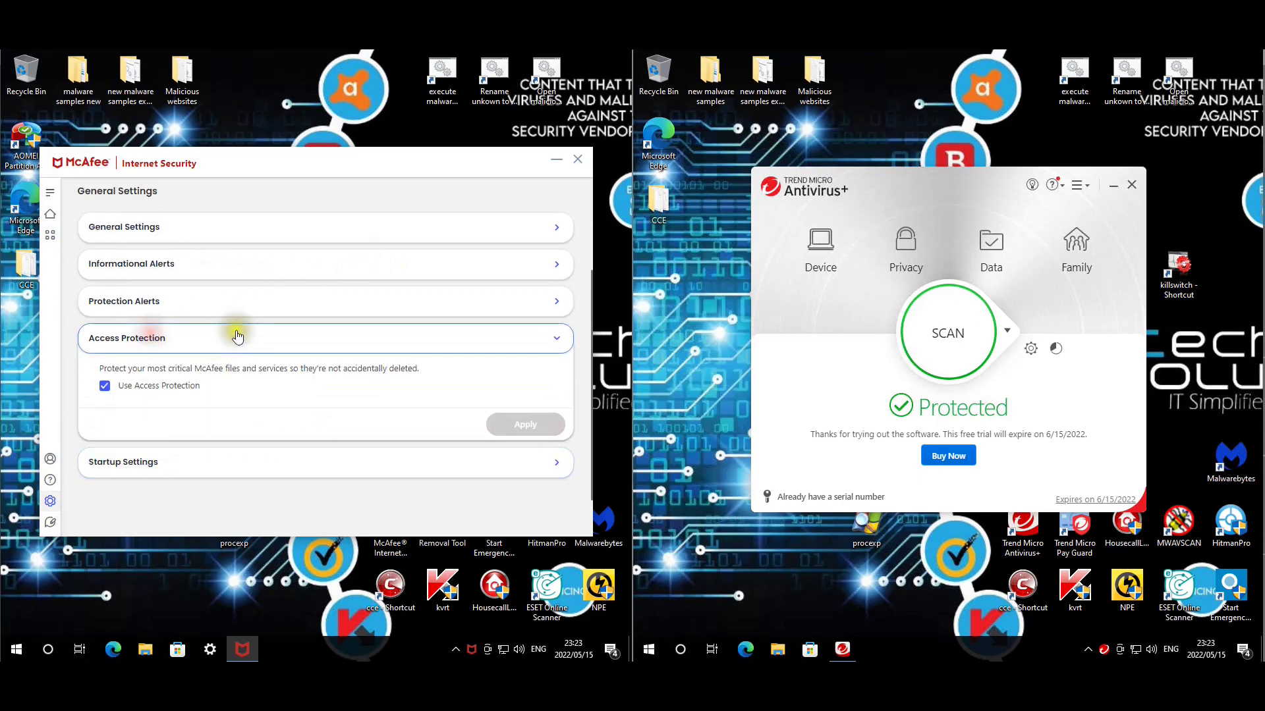
{"action": "left_click", "coordinate": [183, 303]}
{"action": "left_click", "coordinate": [168, 267]}
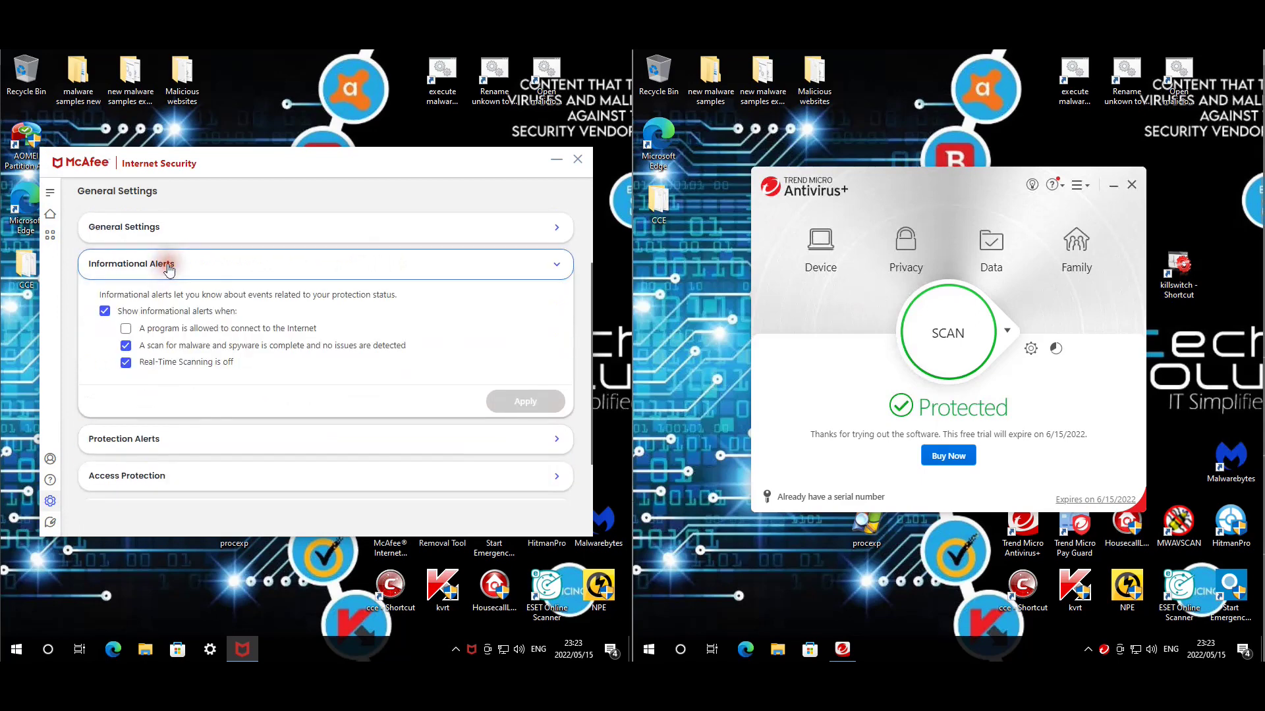
{"action": "left_click", "coordinate": [178, 228]}
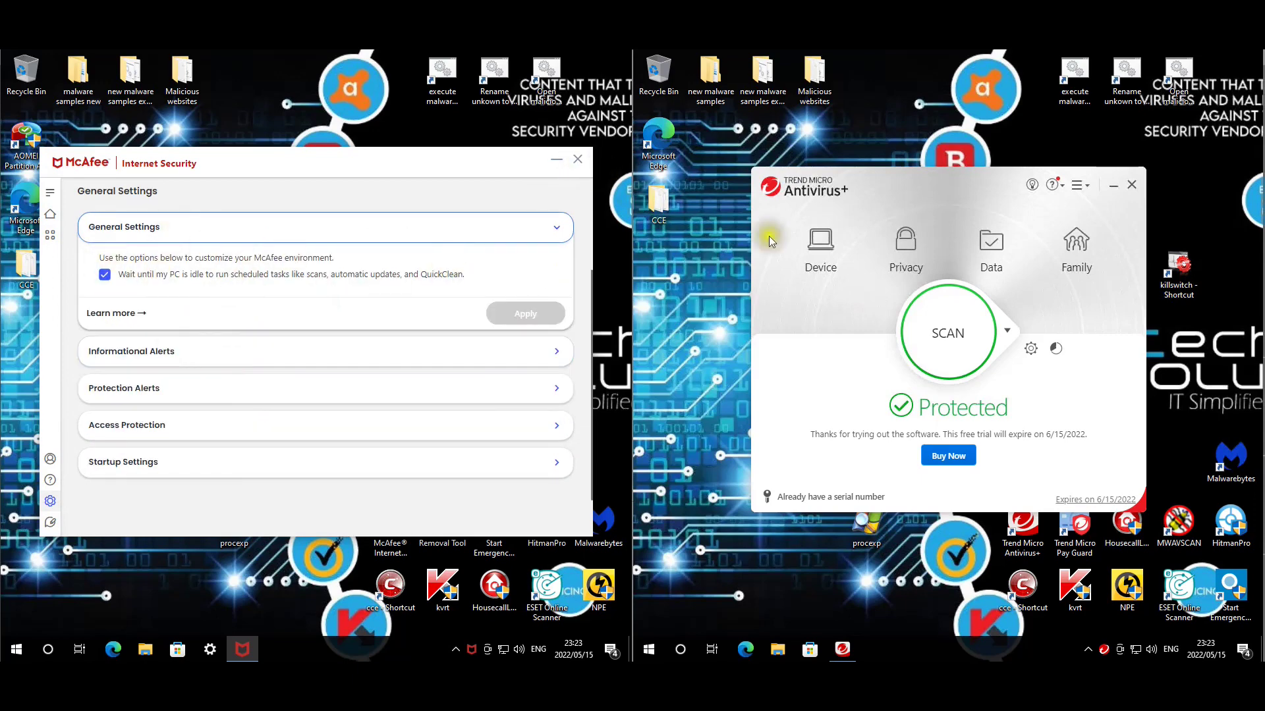
- Switch to Trend Micro Antivirus+ and review its Protection Settings for scan preferences, web threats, network and excluded programs/folders
{"action": "left_click", "coordinate": [1031, 348]}
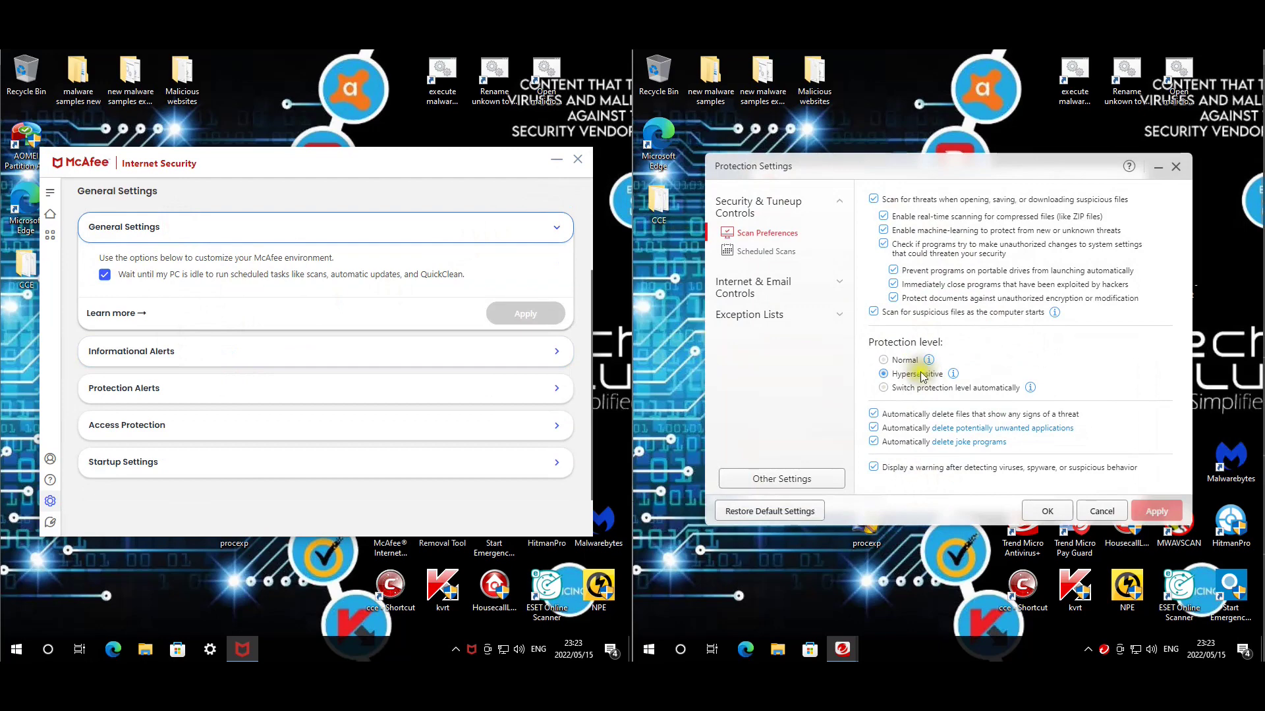
{"action": "left_click", "coordinate": [778, 289]}
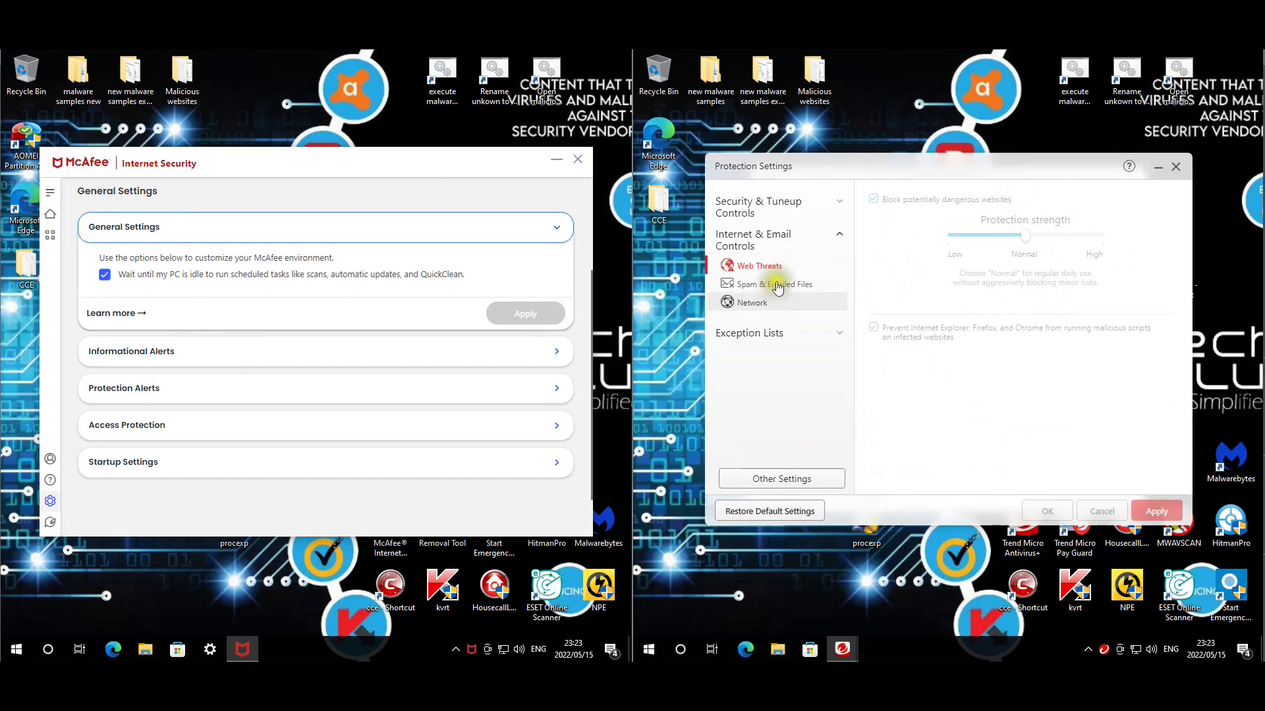
{"action": "left_click", "coordinate": [1036, 195]}
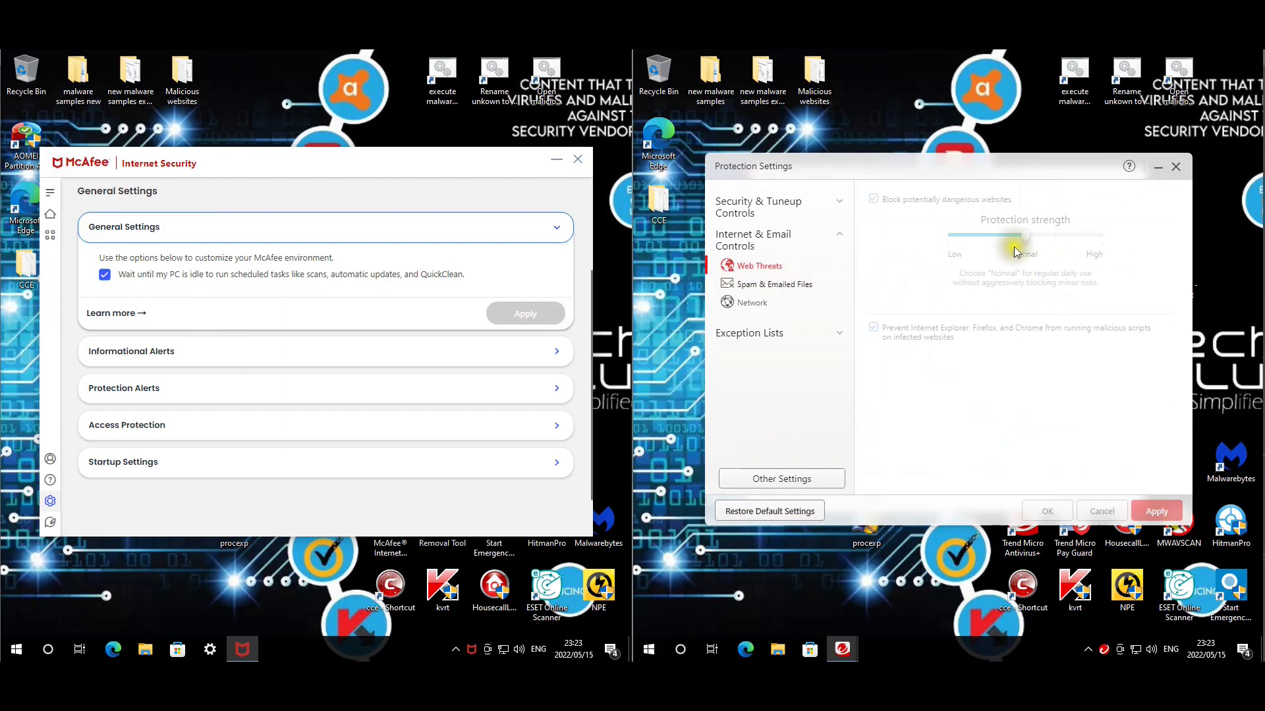
{"action": "left_click", "coordinate": [758, 301]}
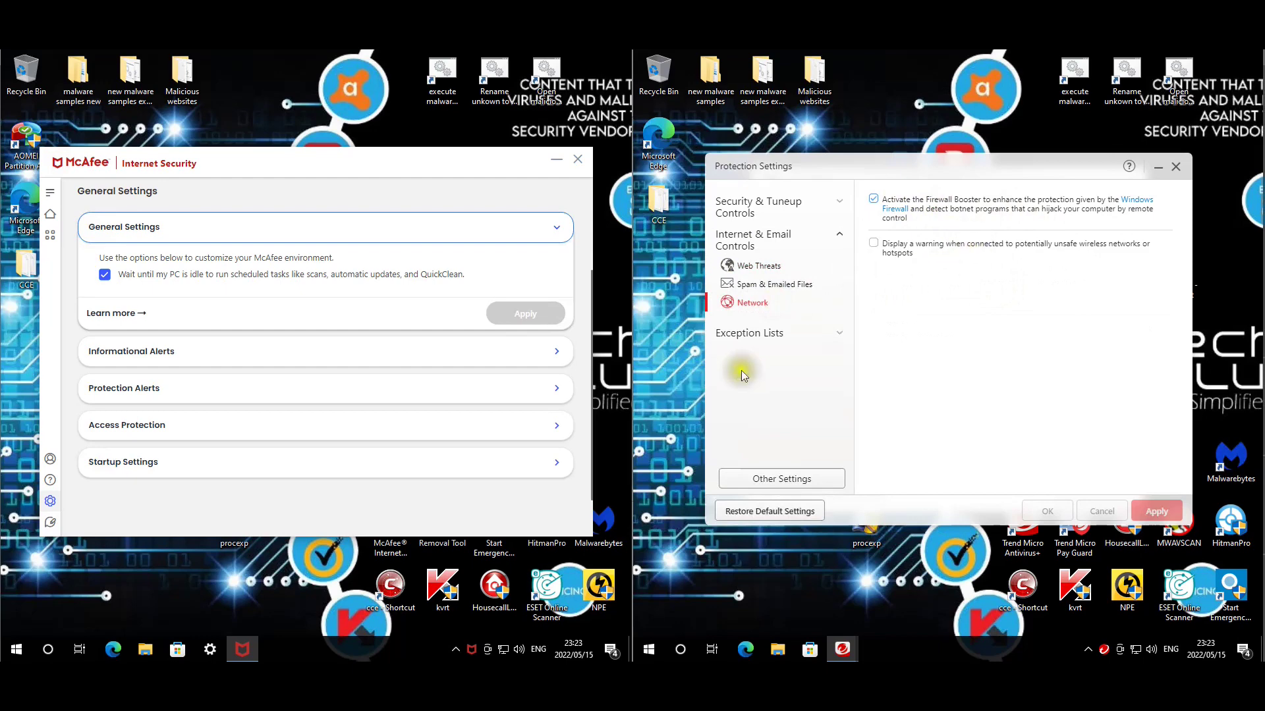
{"action": "left_click", "coordinate": [777, 336]}
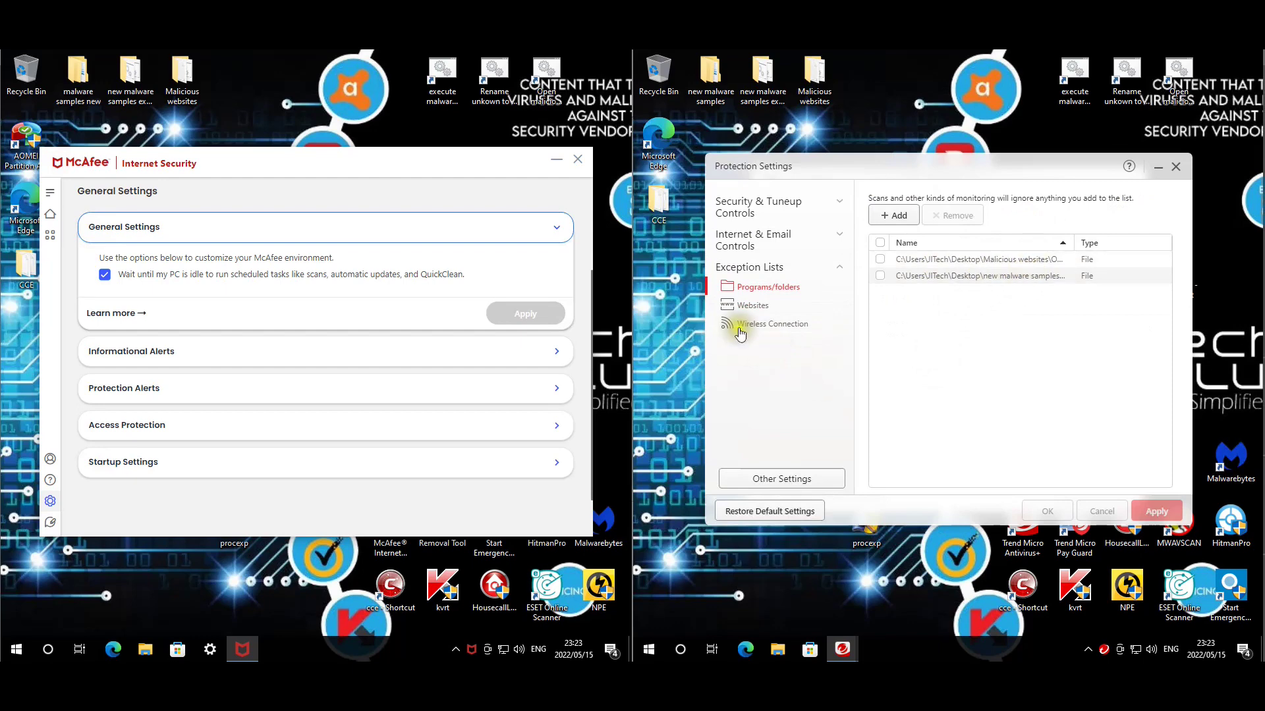
- Review Trend Micro's Other Settings for system startup, network, Smart Protection Network and background, and close them with the settings accepted
{"action": "left_click", "coordinate": [790, 479]}
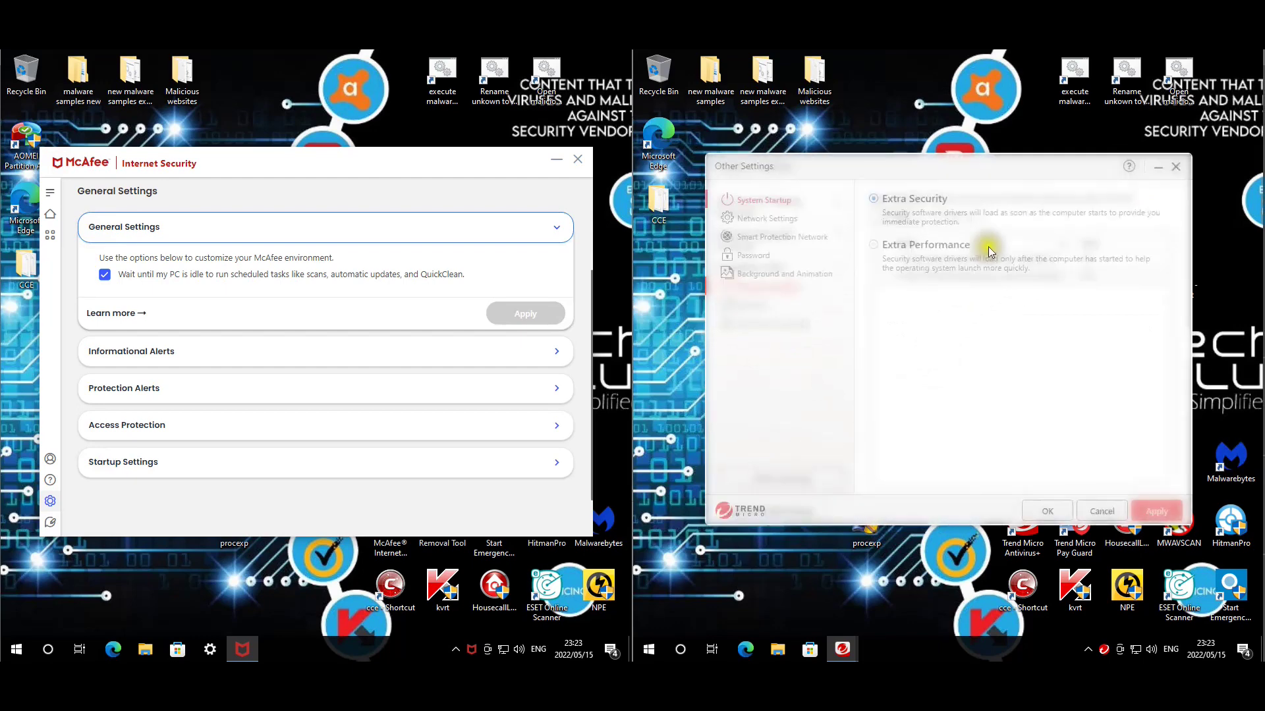
{"action": "left_click", "coordinate": [784, 218]}
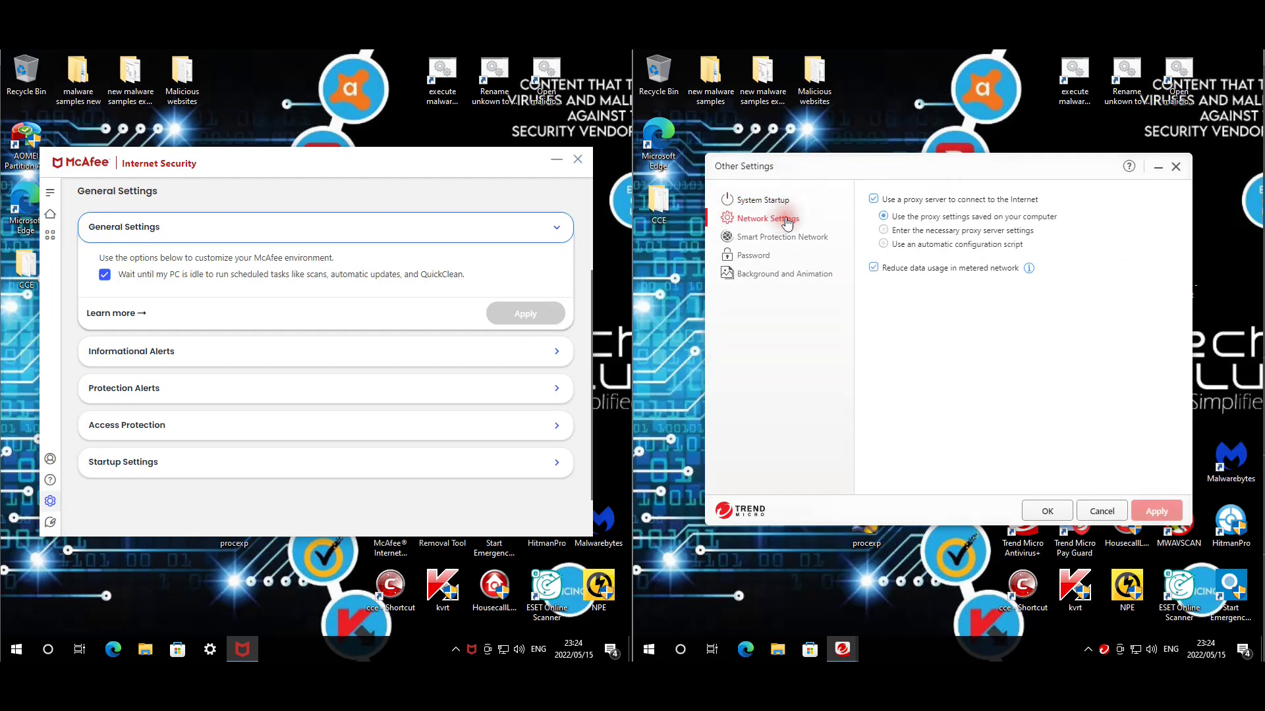
{"action": "left_click", "coordinate": [785, 238]}
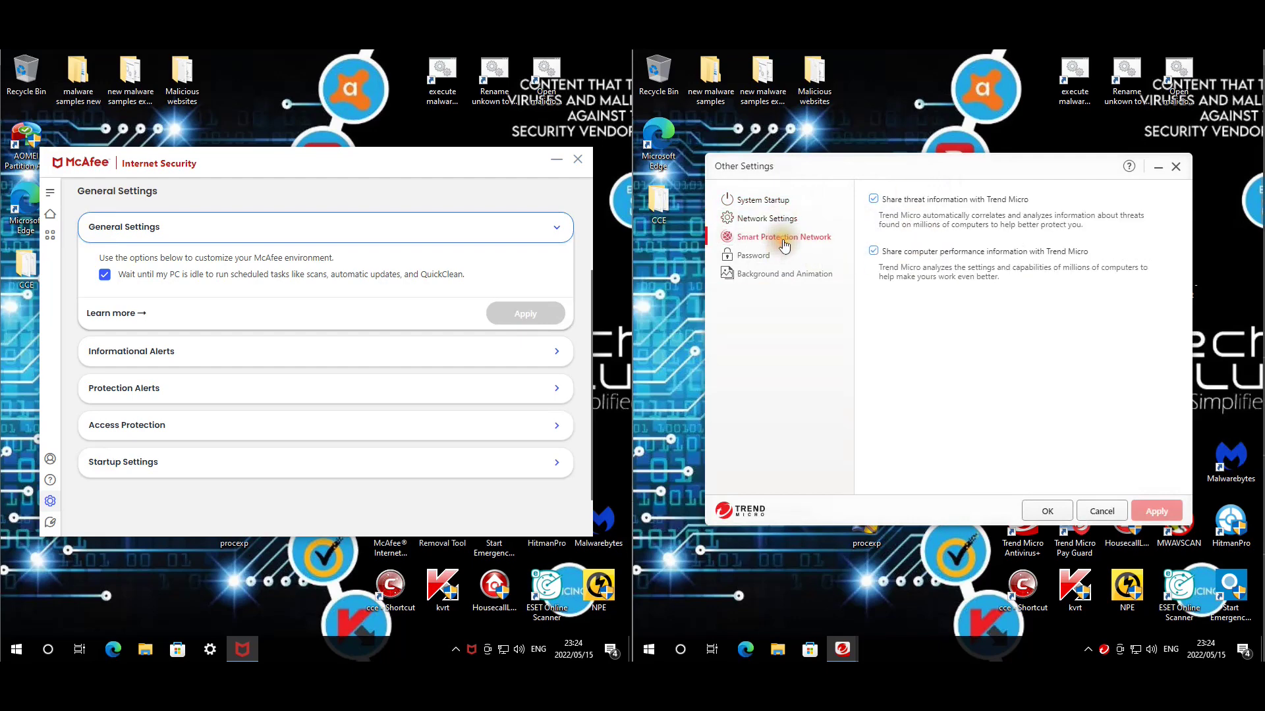
{"action": "left_click", "coordinate": [785, 274]}
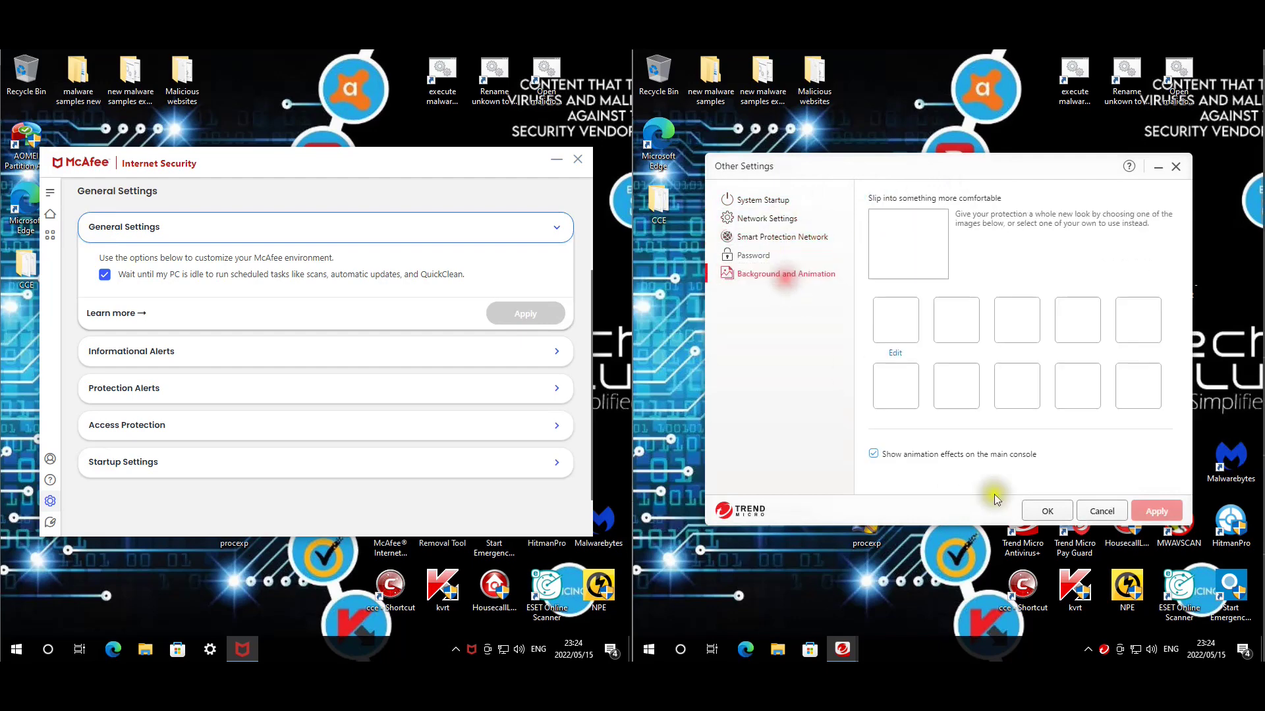
{"action": "left_click", "coordinate": [1038, 505]}
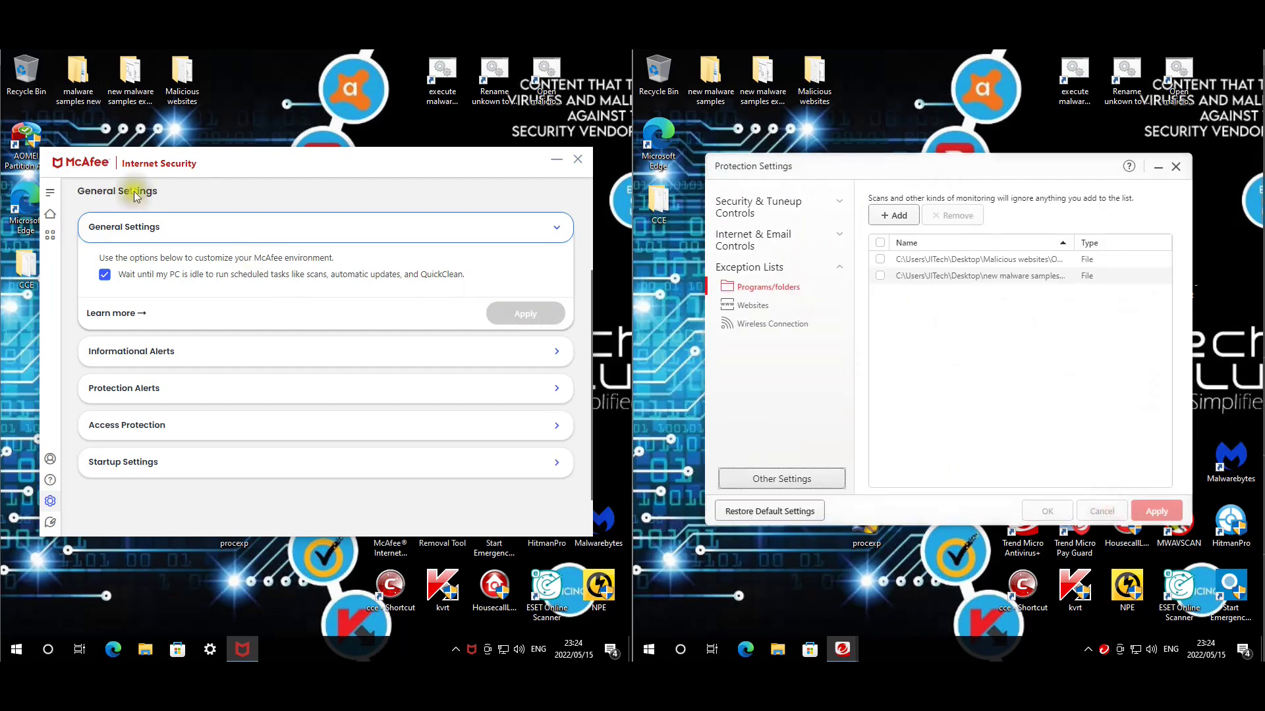
- Switch back to McAfee Internet Security and return to its home page
{"action": "left_click", "coordinate": [51, 192]}
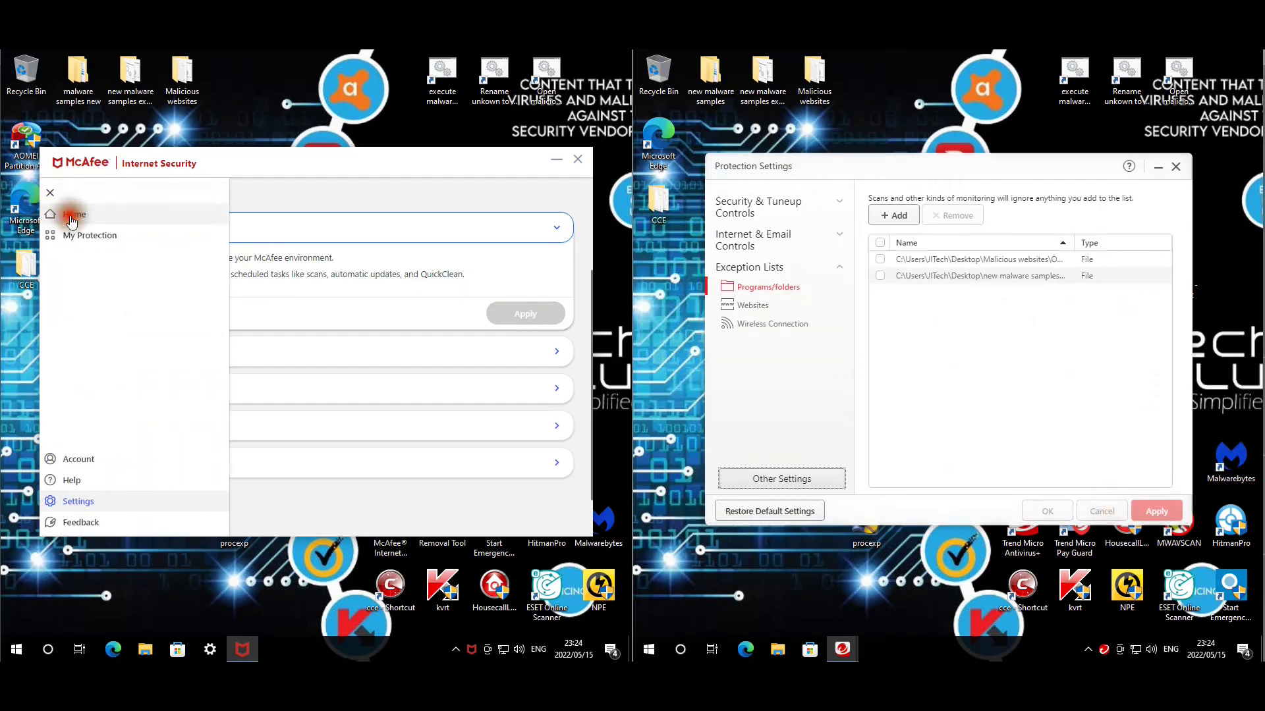
{"action": "left_click", "coordinate": [66, 214]}
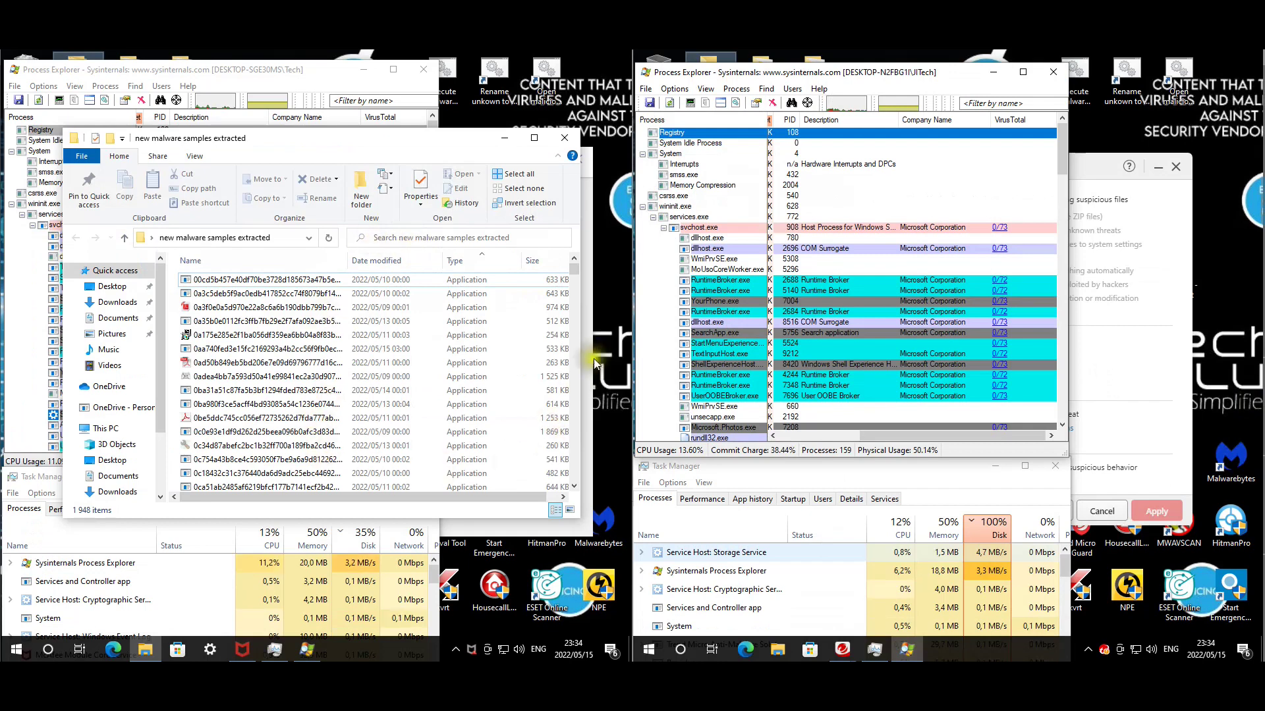
- Browse the files in the "new malware samples extracted" folder on the McAfee machine and close the folder
{"action": "left_click_drag", "start_coordinate": [572, 267], "coordinate": [575, 412]}
{"action": "left_click", "coordinate": [566, 137]}
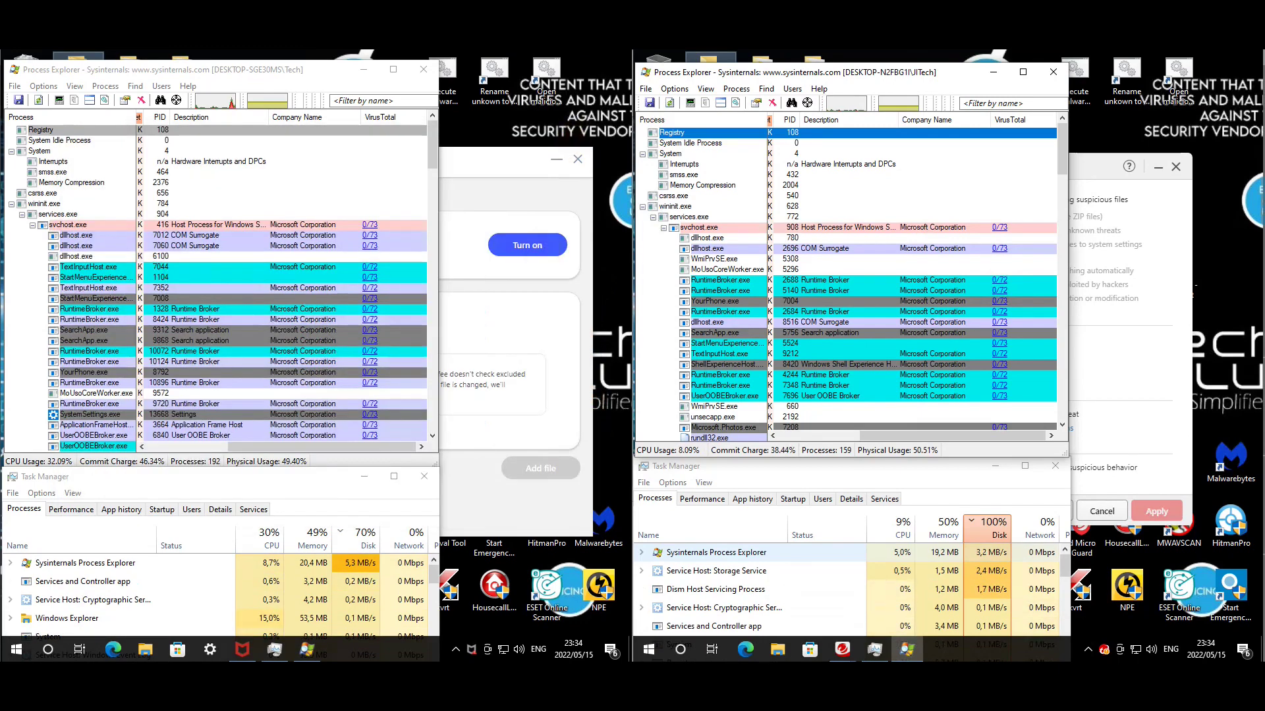
- Start a check for updates in McAfee and a check for program updates in Trend Micro
{"action": "right_click", "coordinate": [476, 650]}
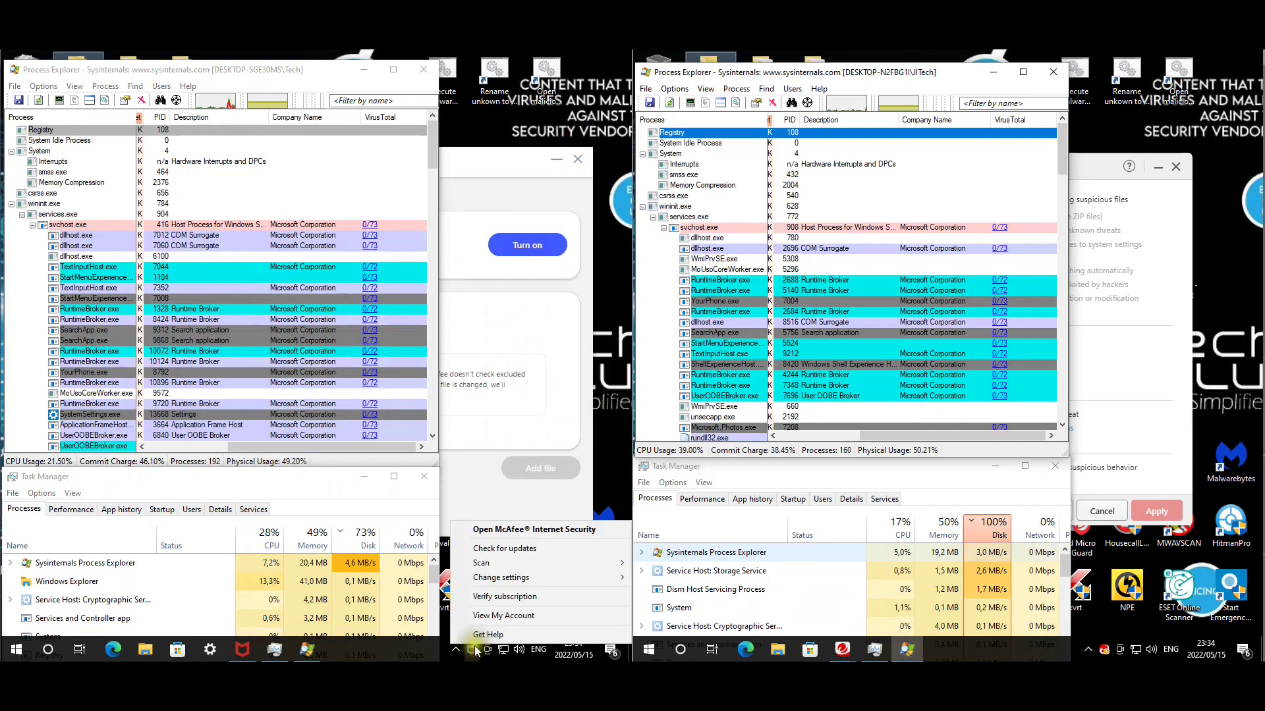
{"action": "left_click", "coordinate": [514, 552]}
{"action": "right_click", "coordinate": [1103, 650]}
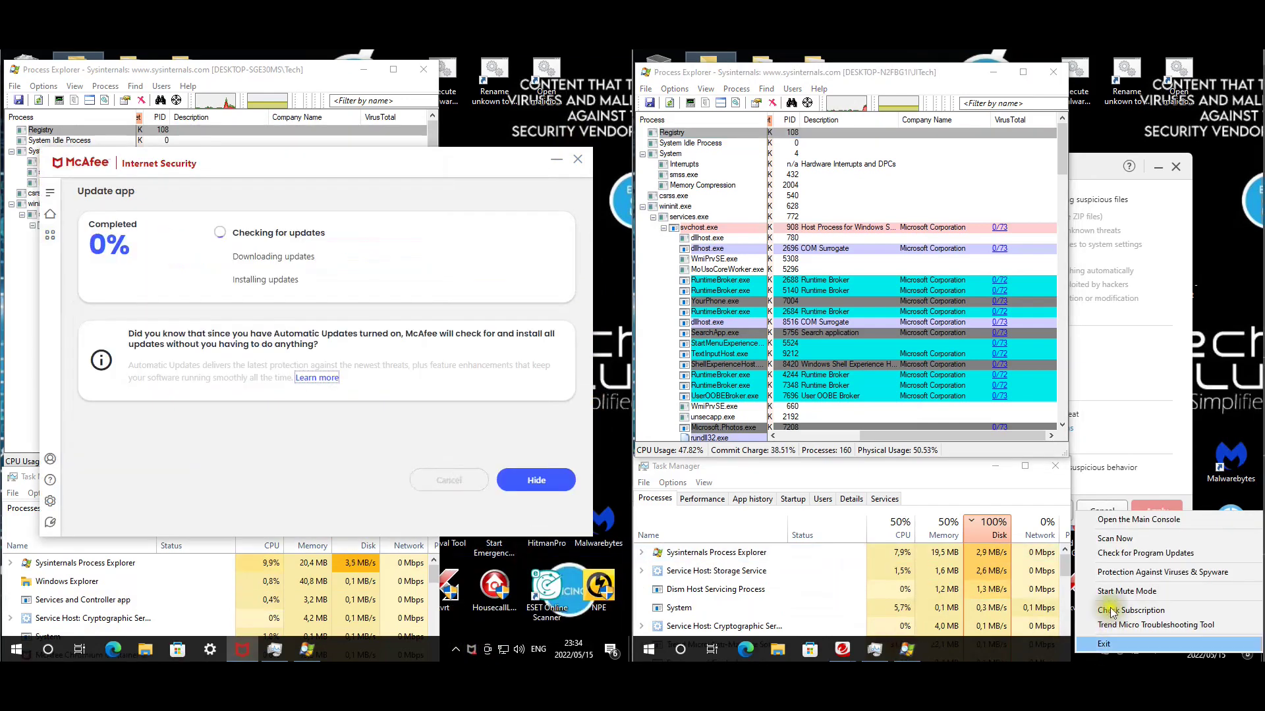
{"action": "left_click", "coordinate": [1117, 553]}
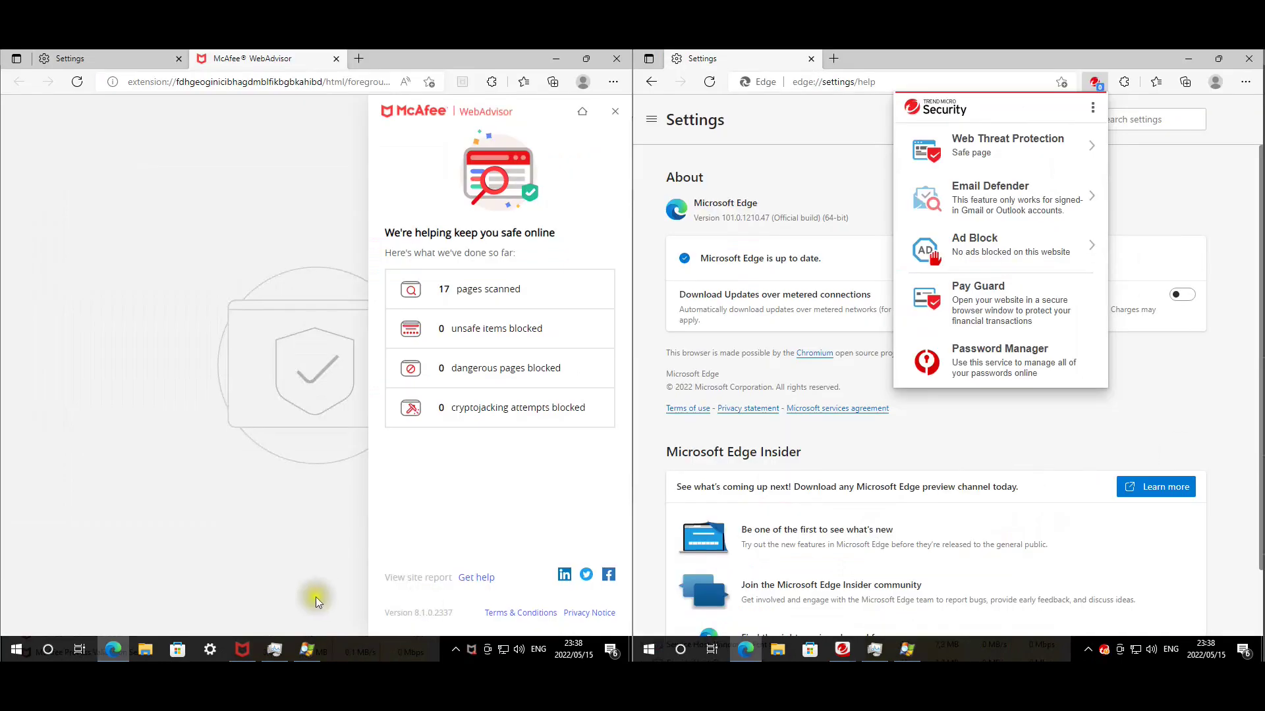
- Review the update status in McAfee and Trend Micro, and close both update results
{"action": "left_click", "coordinate": [253, 643]}
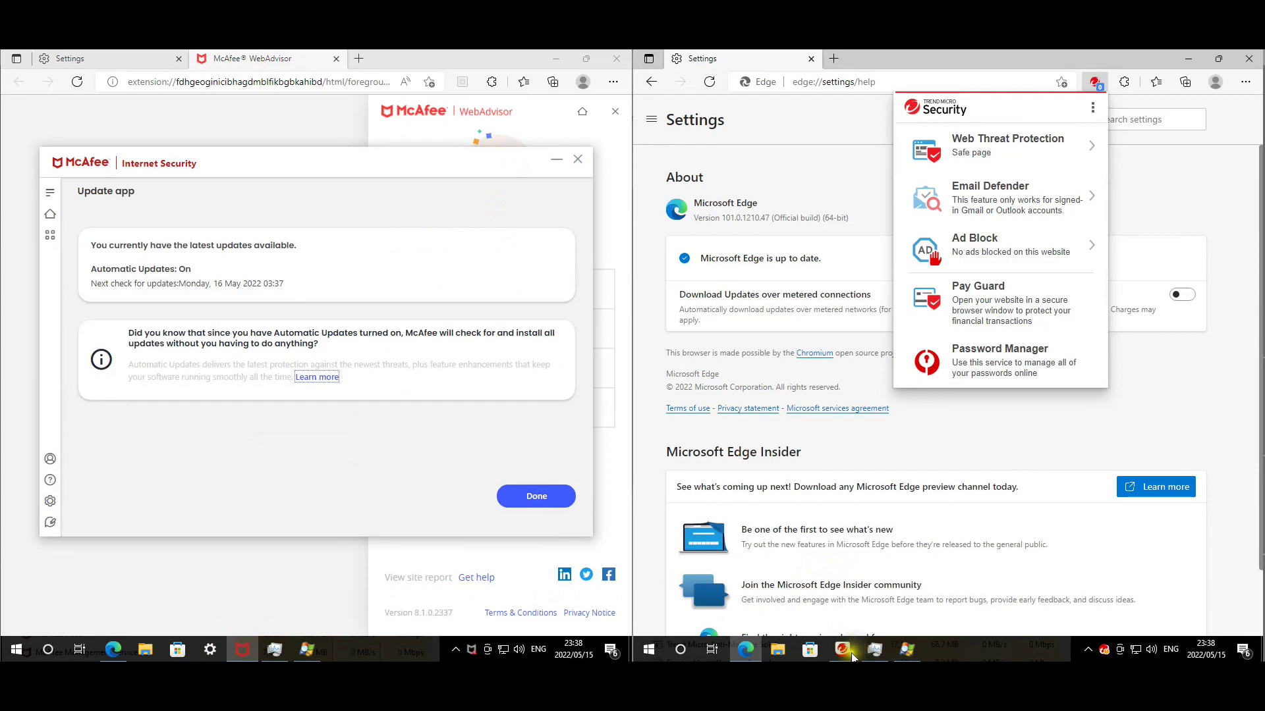
{"action": "mouse_move", "coordinate": [842, 650]}
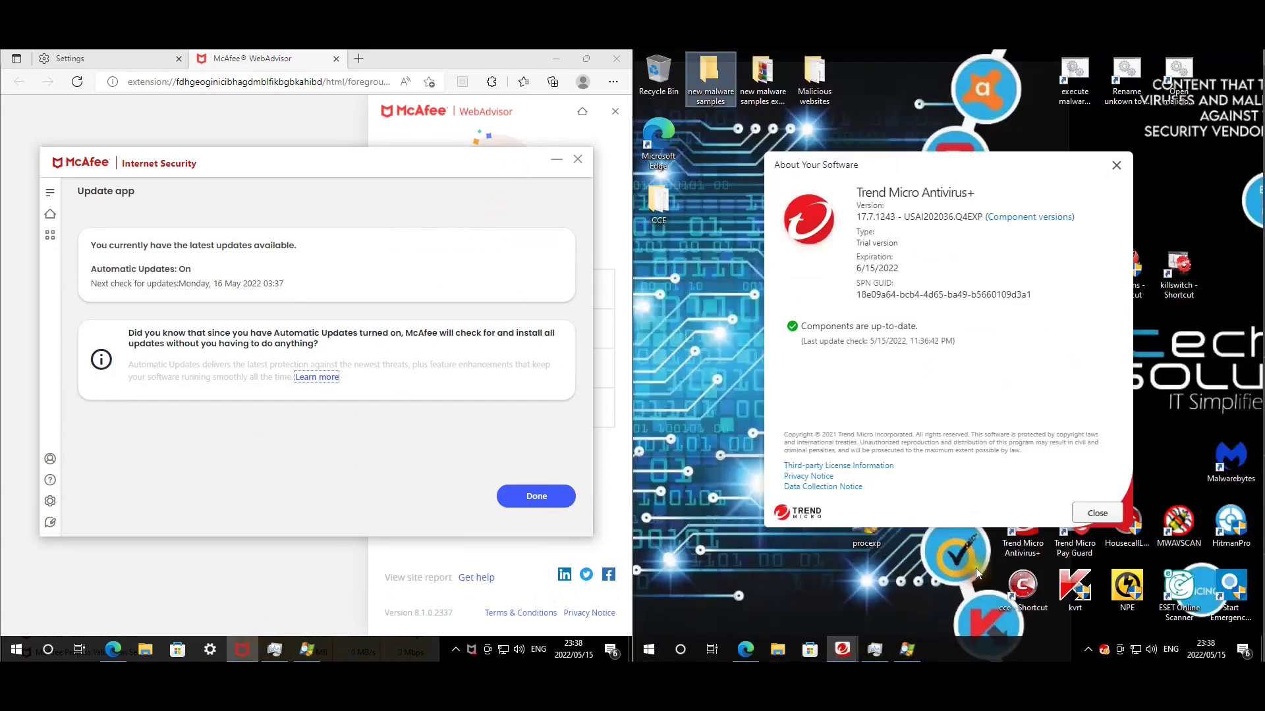
{"action": "left_click", "coordinate": [975, 568]}
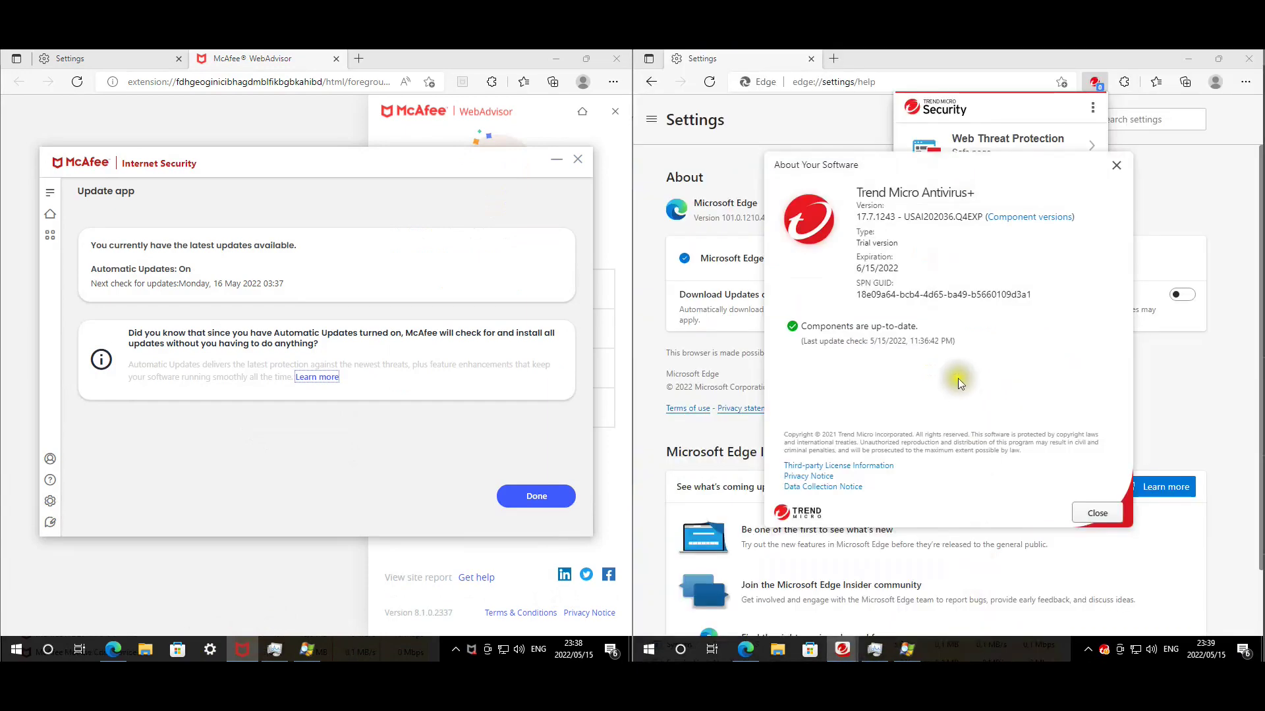
{"action": "left_click", "coordinate": [1096, 513]}
{"action": "left_click", "coordinate": [547, 499]}
- Dismiss the Trend Micro extension popup and close the Edge windows on both machines
{"action": "left_click", "coordinate": [958, 61]}
{"action": "left_click", "coordinate": [309, 109]}
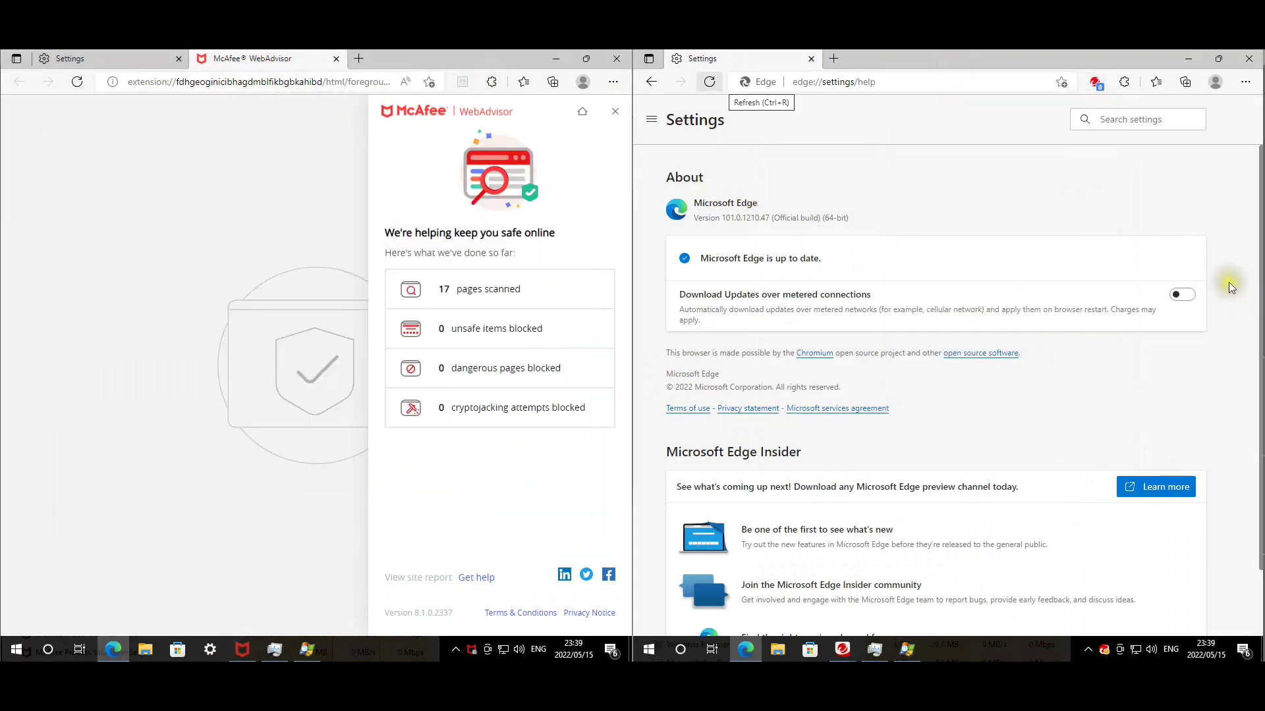
{"action": "left_click", "coordinate": [622, 58]}
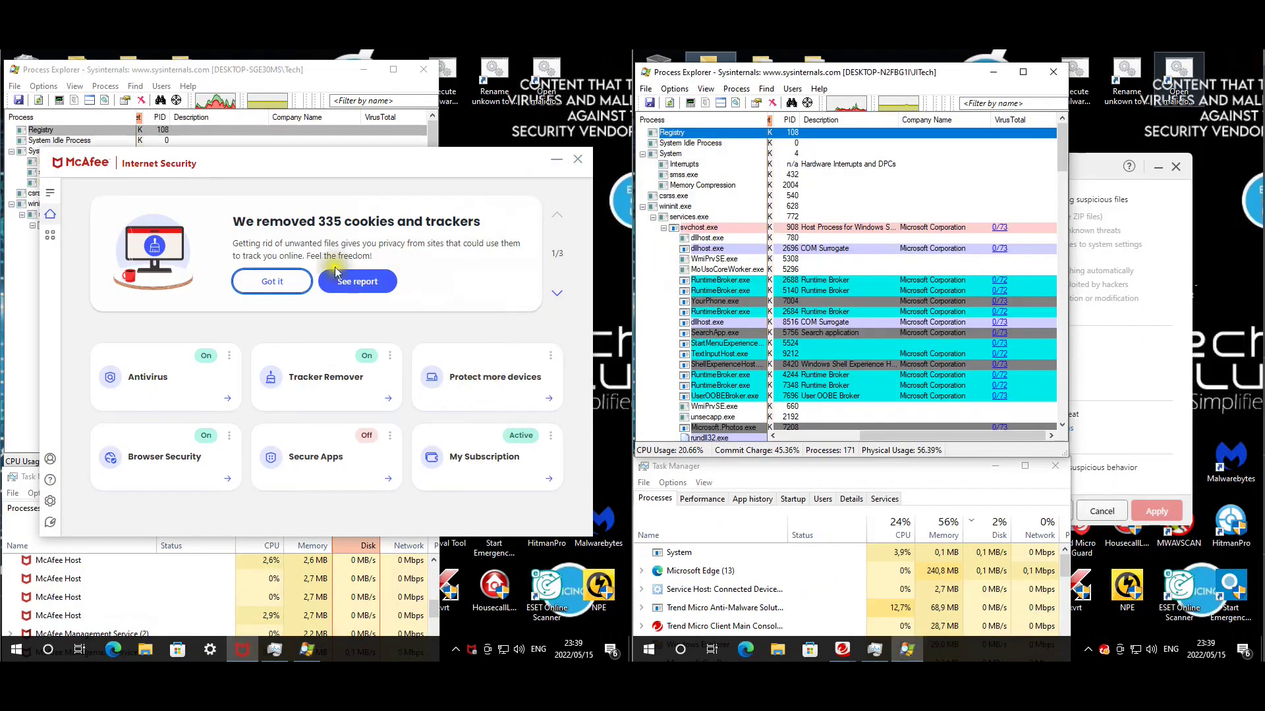
- Dismiss McAfee's cookies and trackers notice, and turn on and apply Trend Micro's scanning of suspicious files when opening, saving or downloading
{"action": "left_click", "coordinate": [272, 281]}
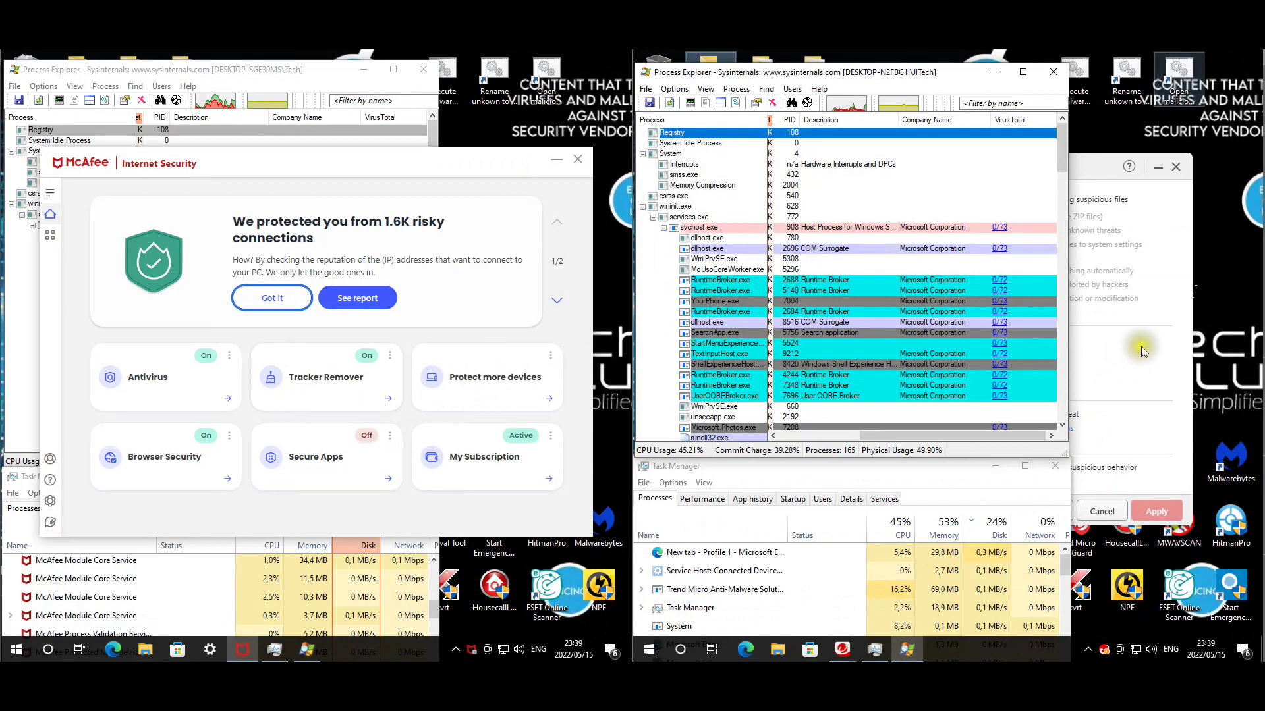
{"action": "left_click", "coordinate": [1142, 351]}
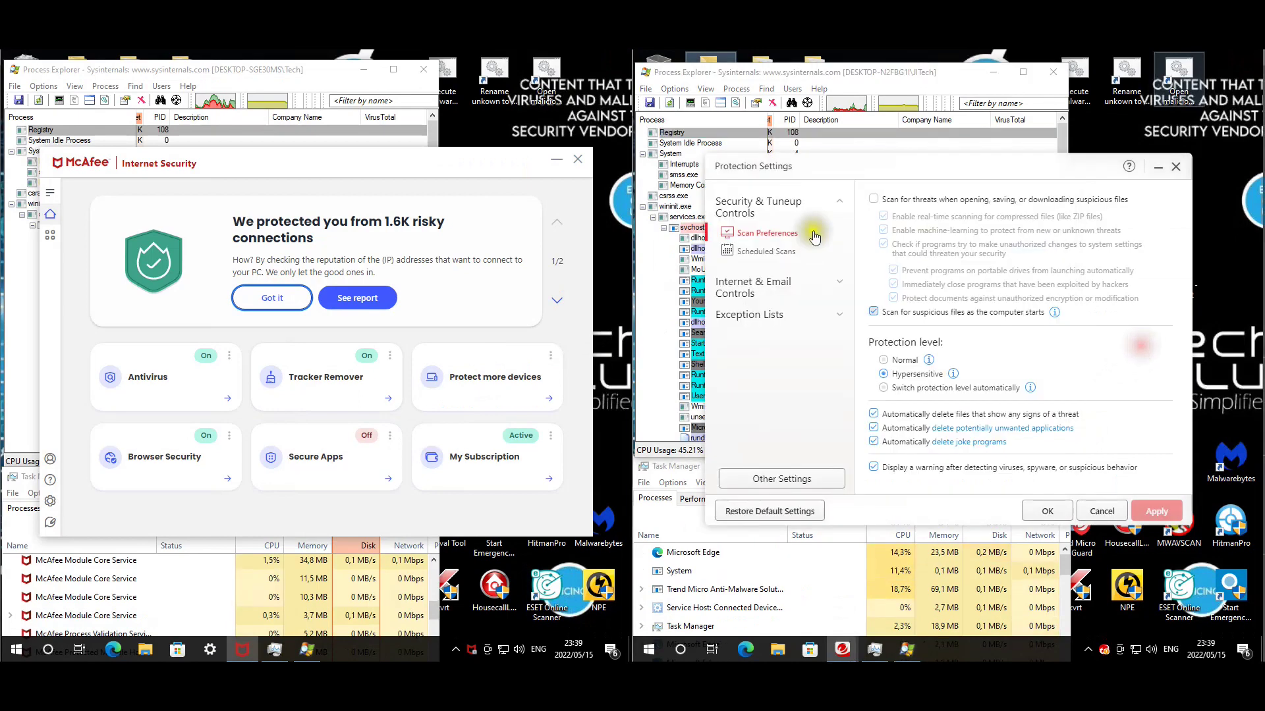
{"action": "left_click", "coordinate": [872, 198]}
{"action": "left_click", "coordinate": [1157, 512]}
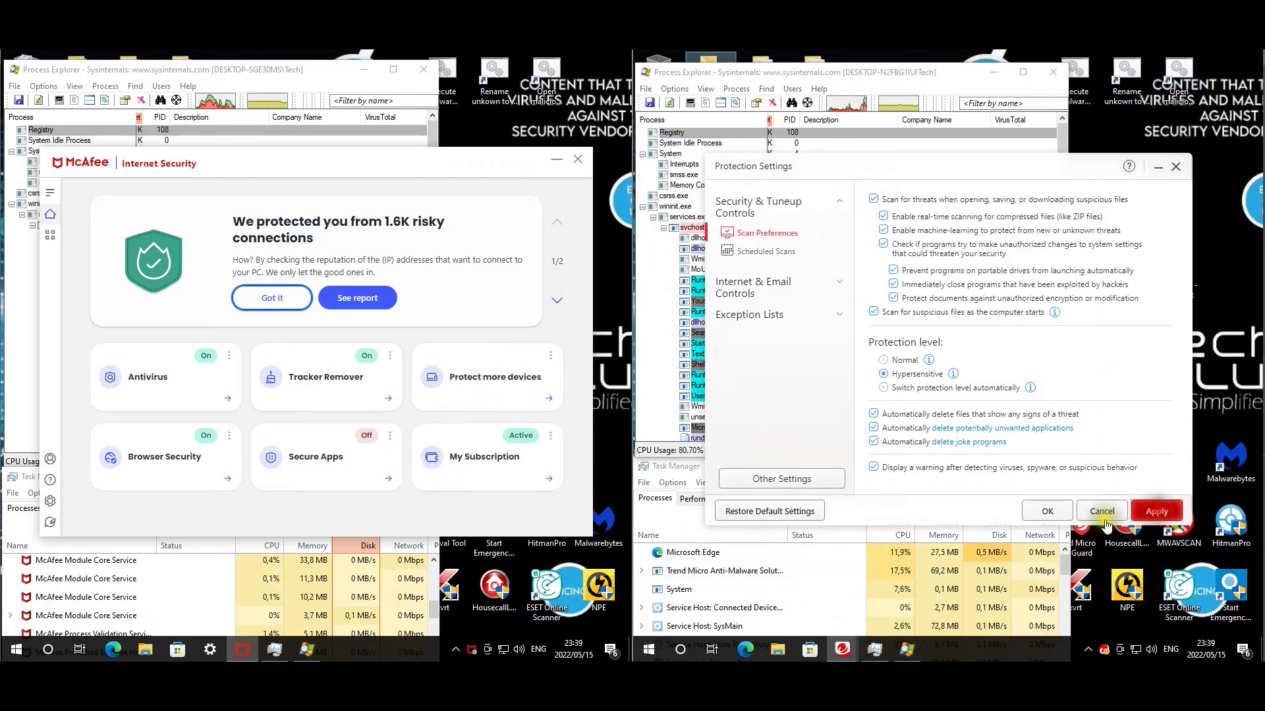
- Check the Real-Time Scanning status and excluded files in McAfee's protection settings
{"action": "right_click", "coordinate": [472, 650]}
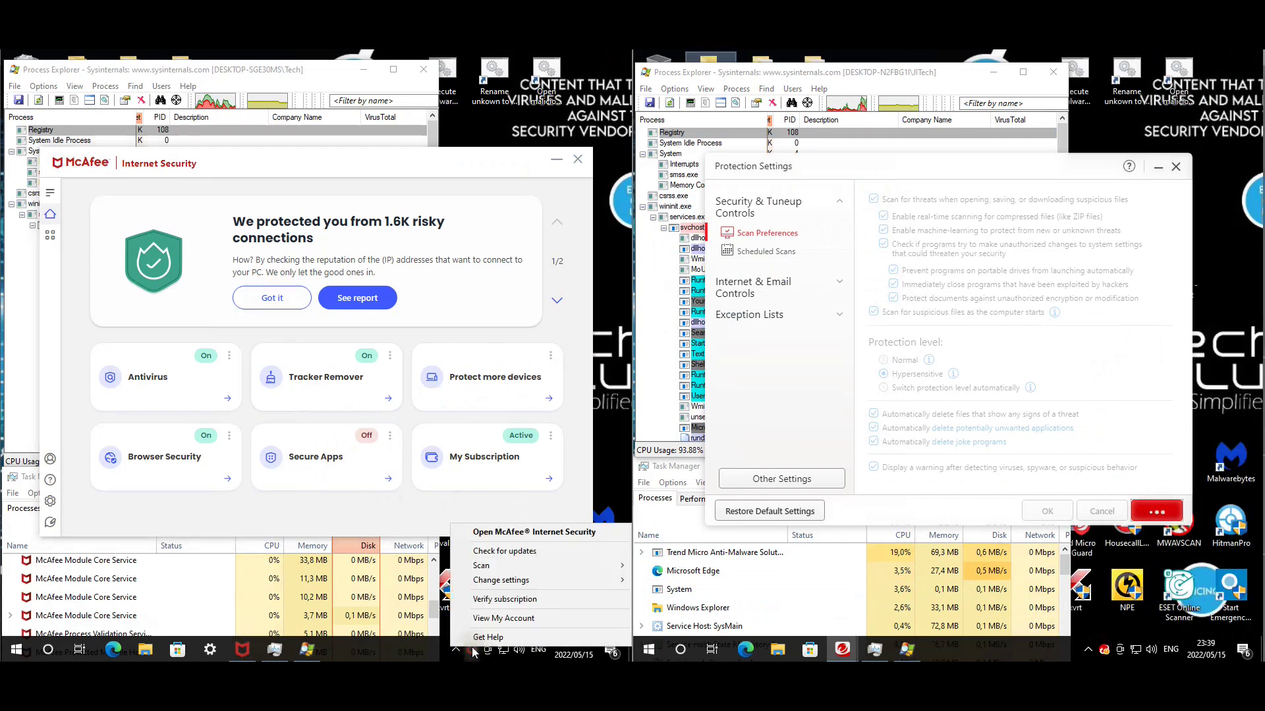
{"action": "left_click", "coordinate": [276, 299]}
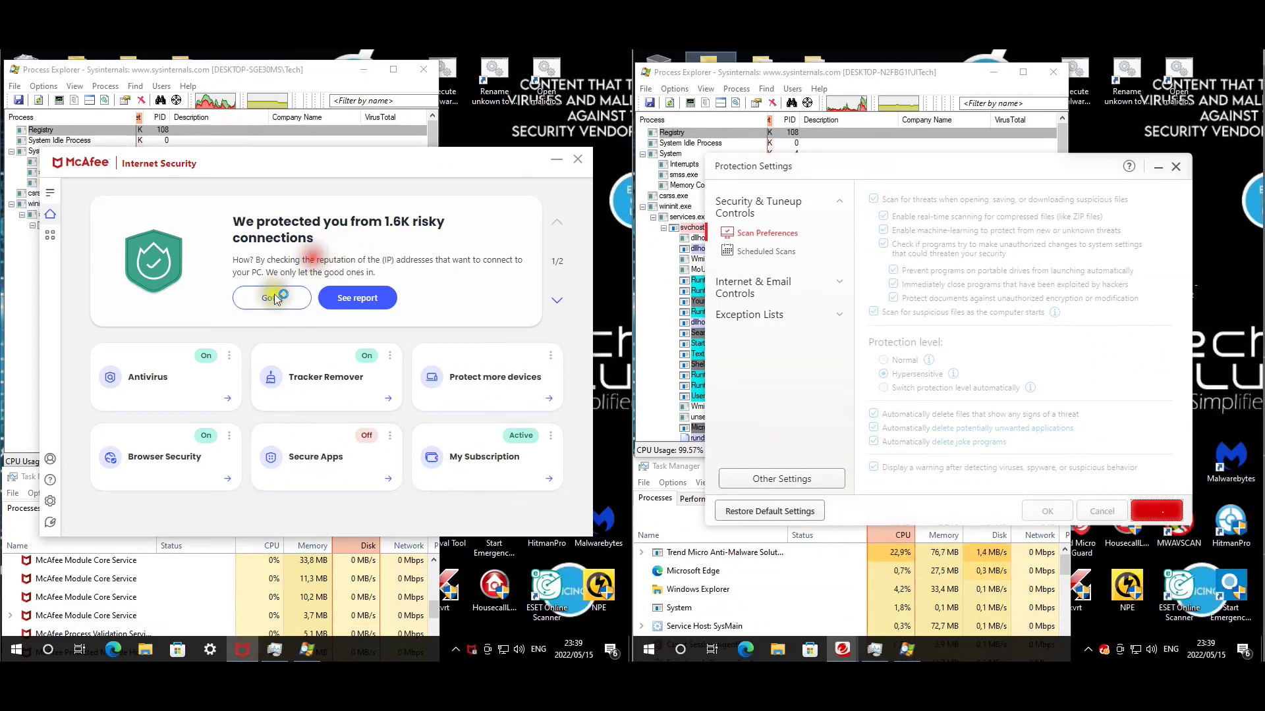
{"action": "left_click", "coordinate": [50, 235]}
{"action": "left_click", "coordinate": [135, 325]}
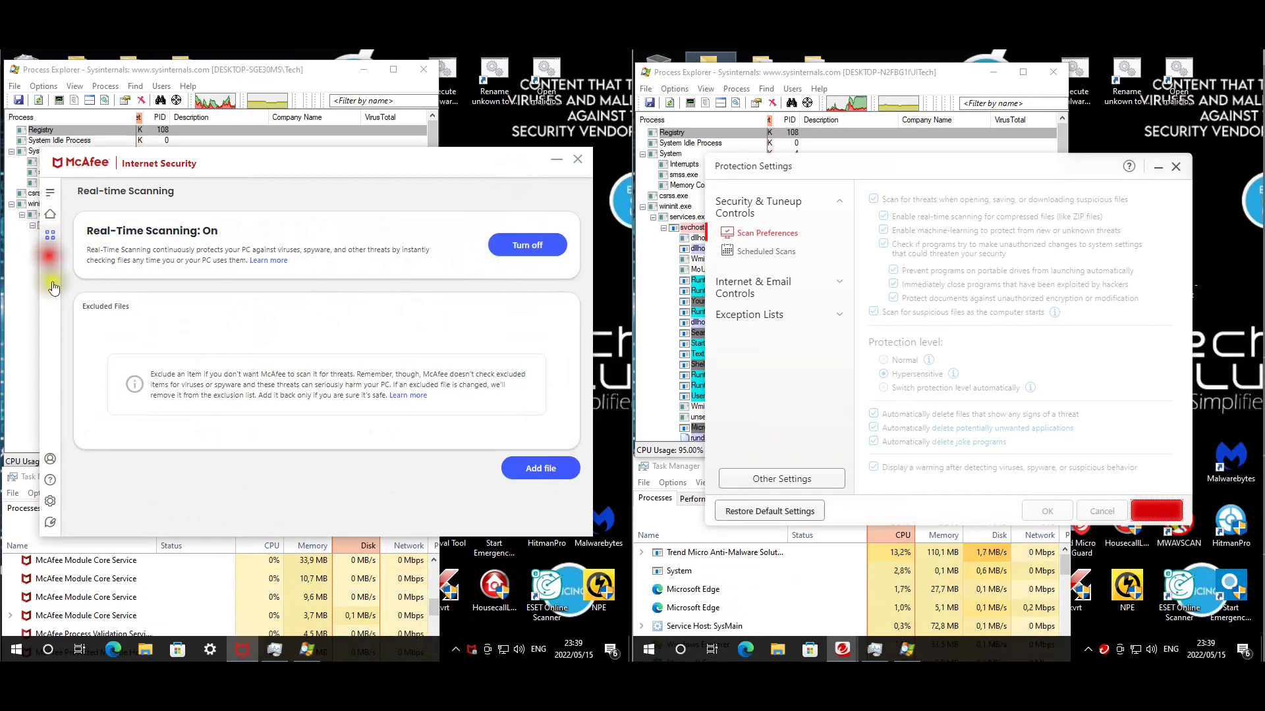
{"action": "left_click", "coordinate": [50, 235]}
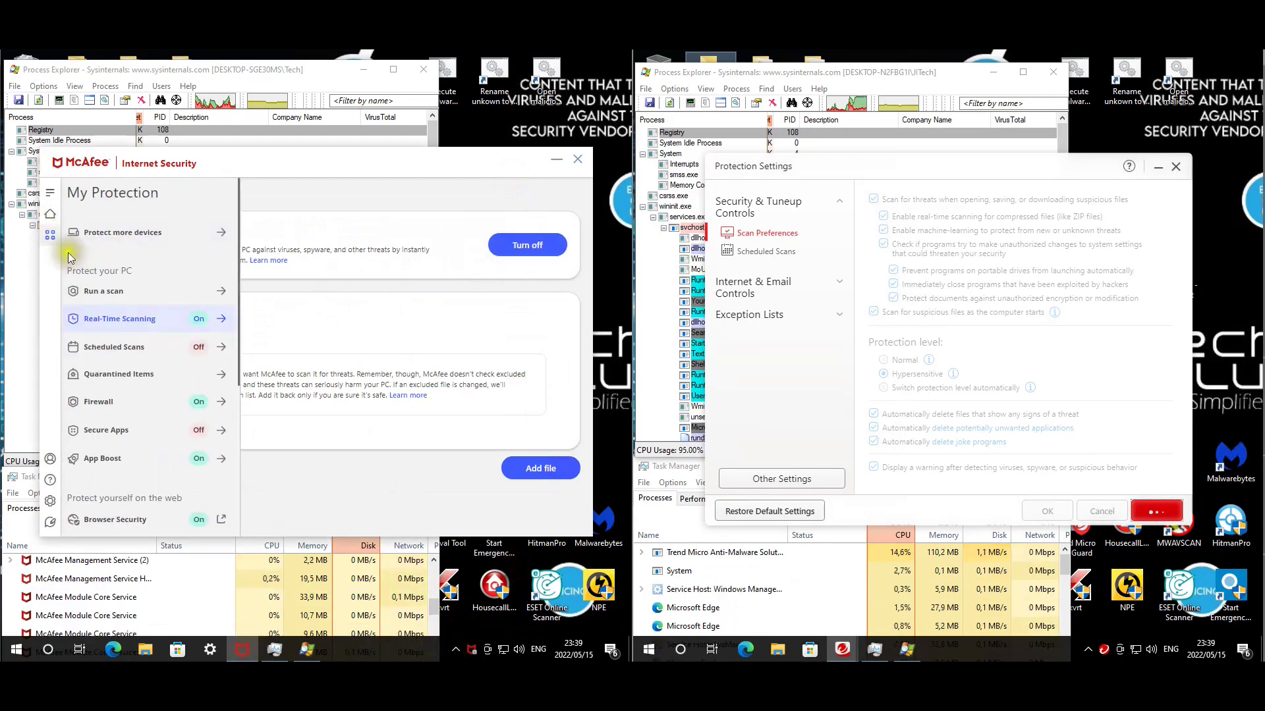
{"action": "left_click", "coordinate": [112, 291]}
{"action": "left_click", "coordinate": [339, 308]}
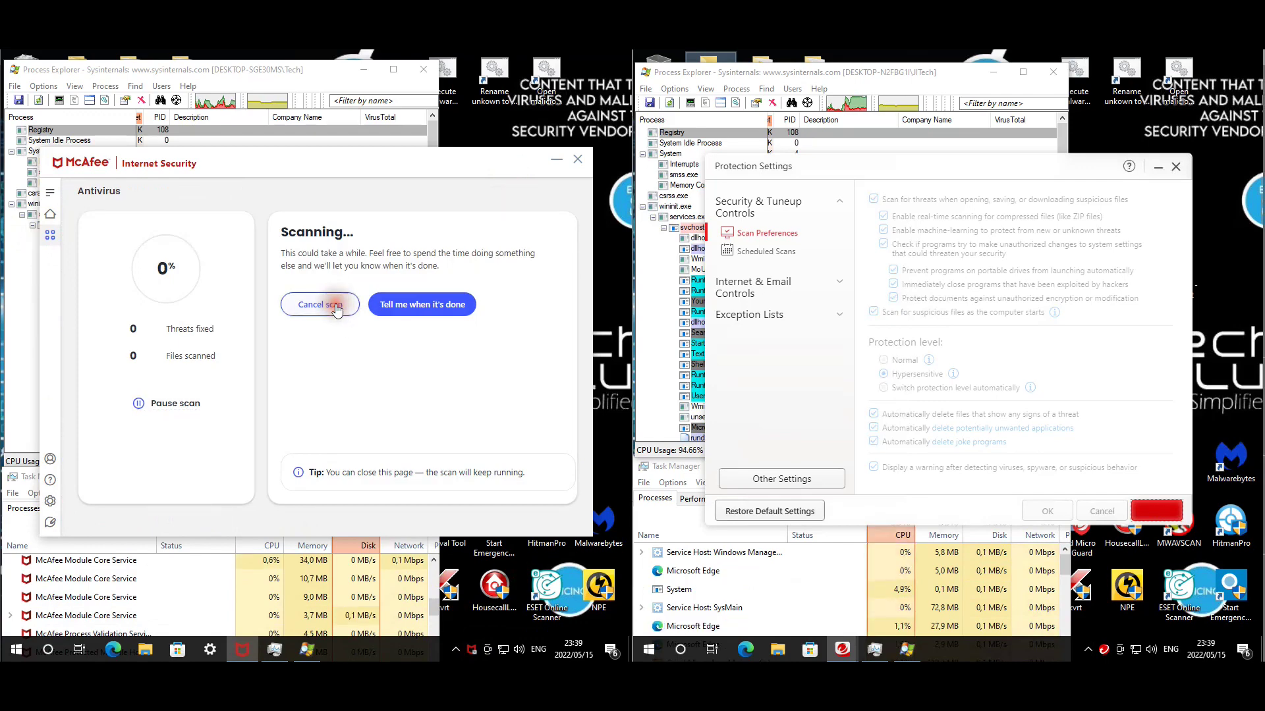
{"action": "left_click", "coordinate": [415, 372]}
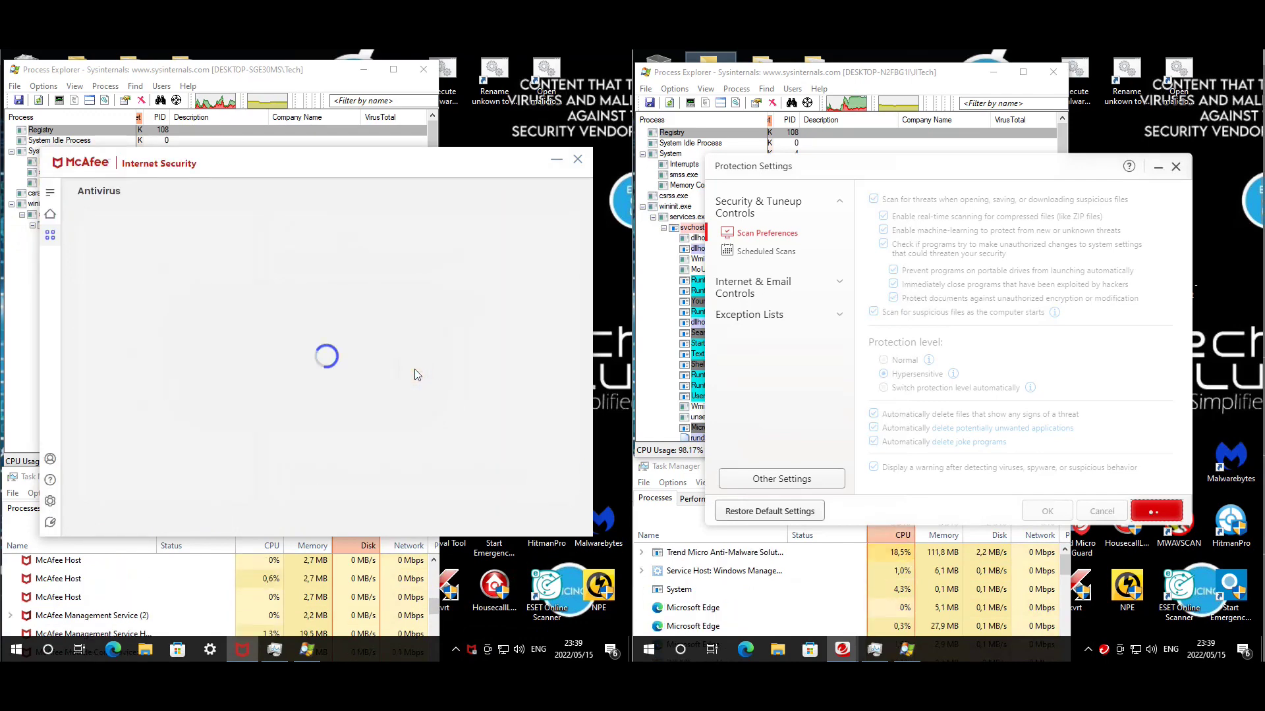
{"action": "left_click", "coordinate": [342, 305]}
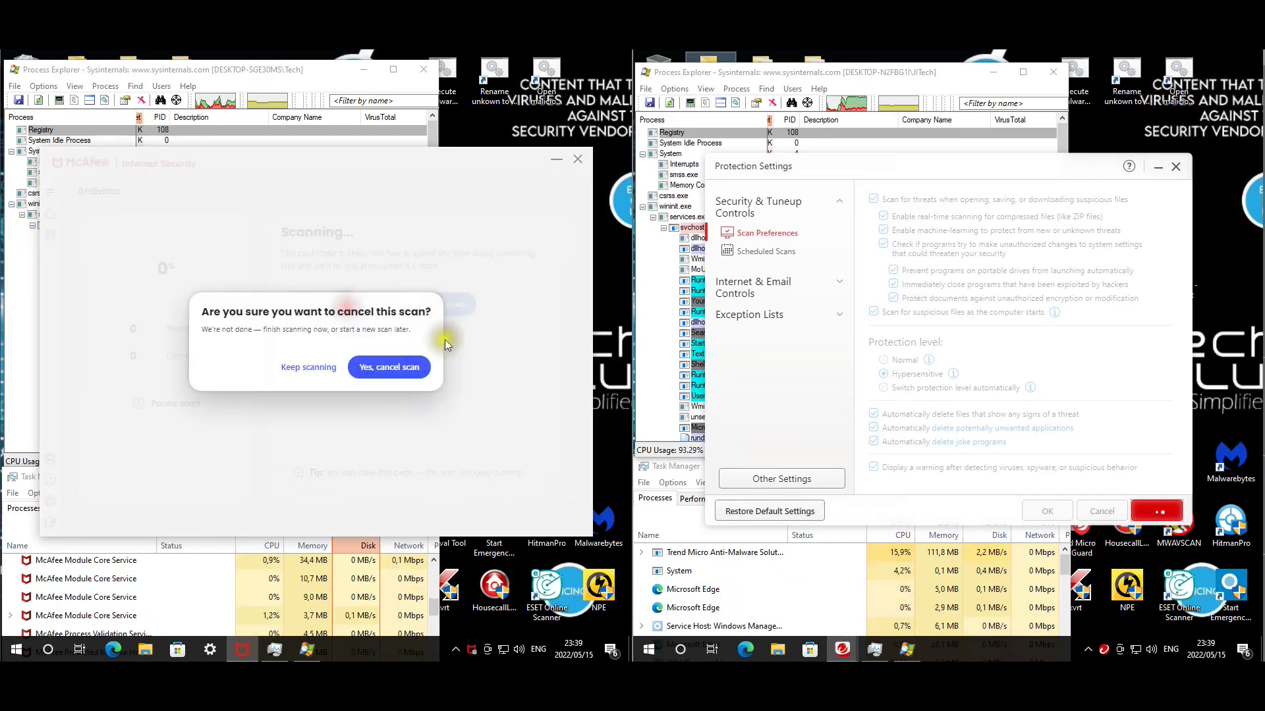
{"action": "left_click", "coordinate": [404, 366]}
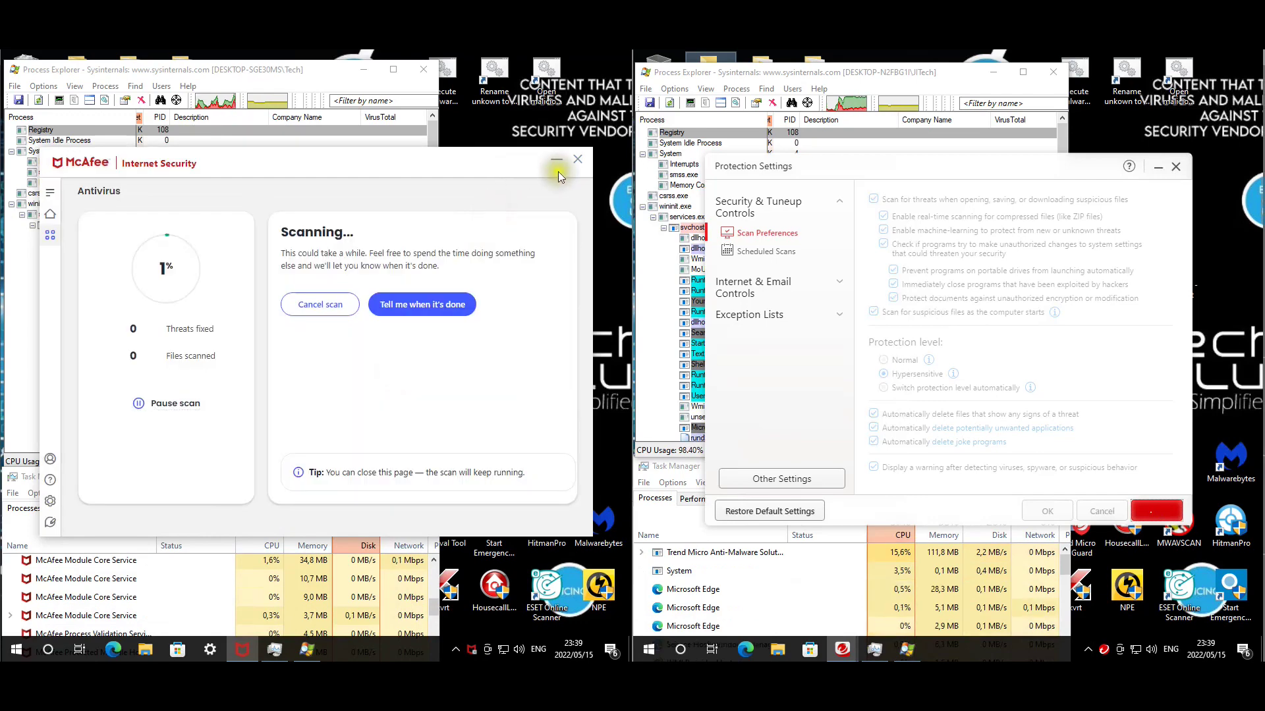
- Close the McAfee window and sort the processes in that machine's Task Manager by disk usage
{"action": "left_click", "coordinate": [578, 159]}
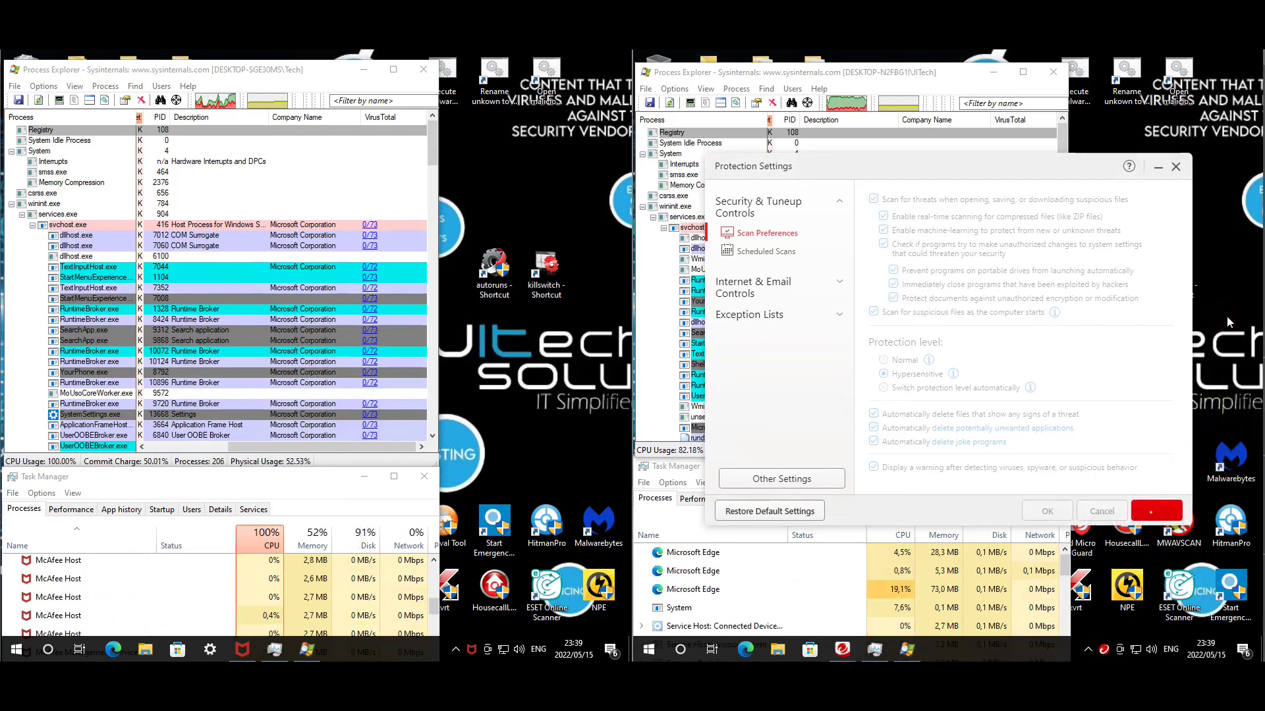
{"action": "left_click", "coordinate": [277, 544]}
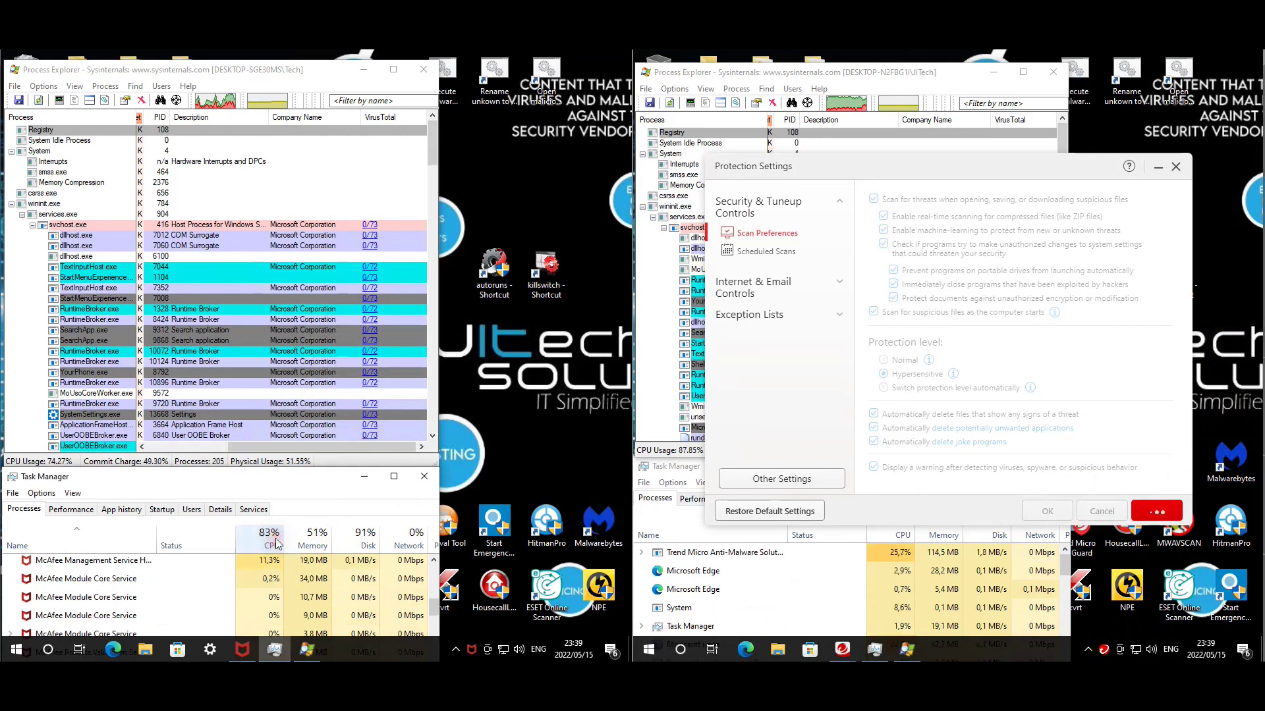
{"action": "left_click", "coordinate": [277, 544]}
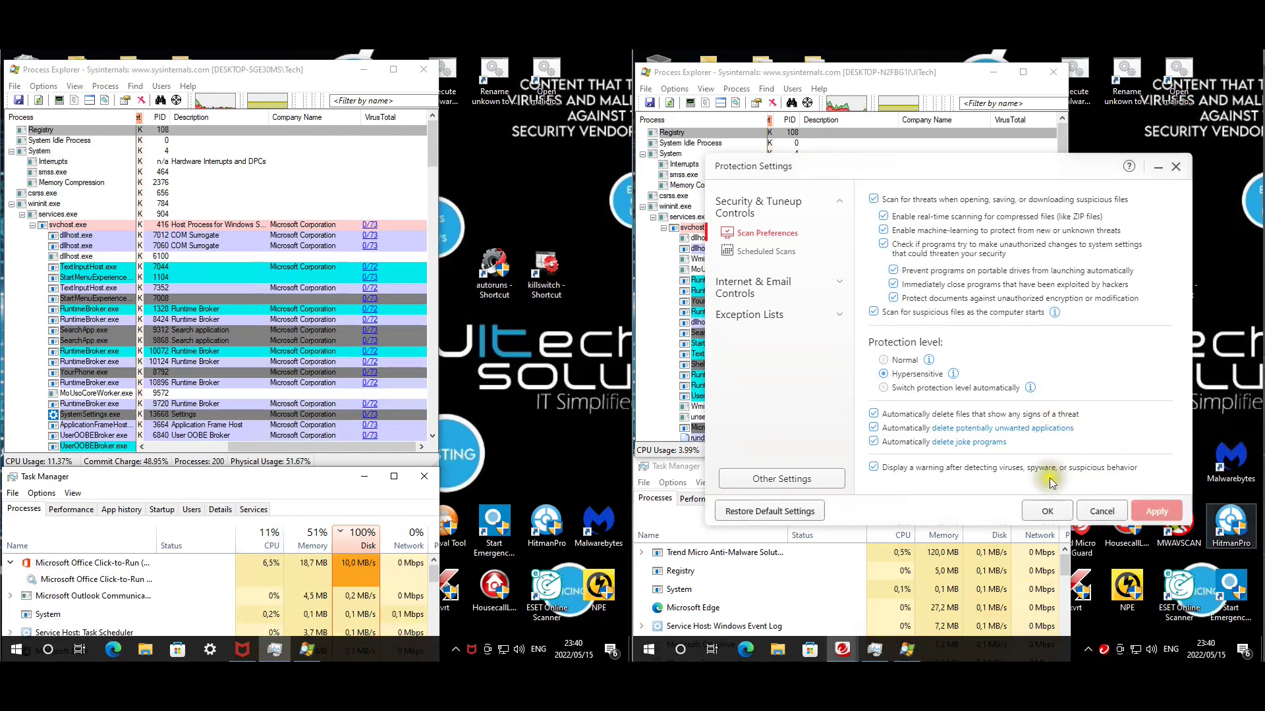
- Accept Trend Micro's Protection Settings and close the Antivirus+ main console
{"action": "left_click", "coordinate": [1060, 512]}
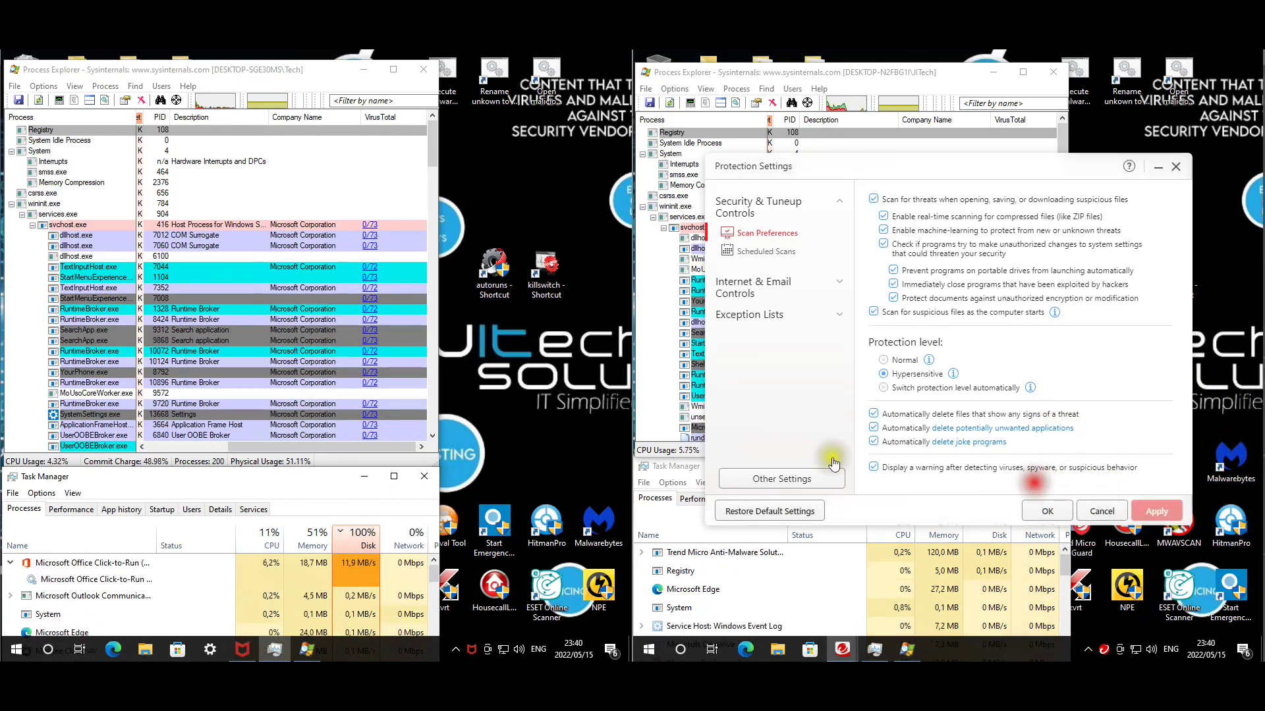
{"action": "left_click", "coordinate": [1125, 287]}
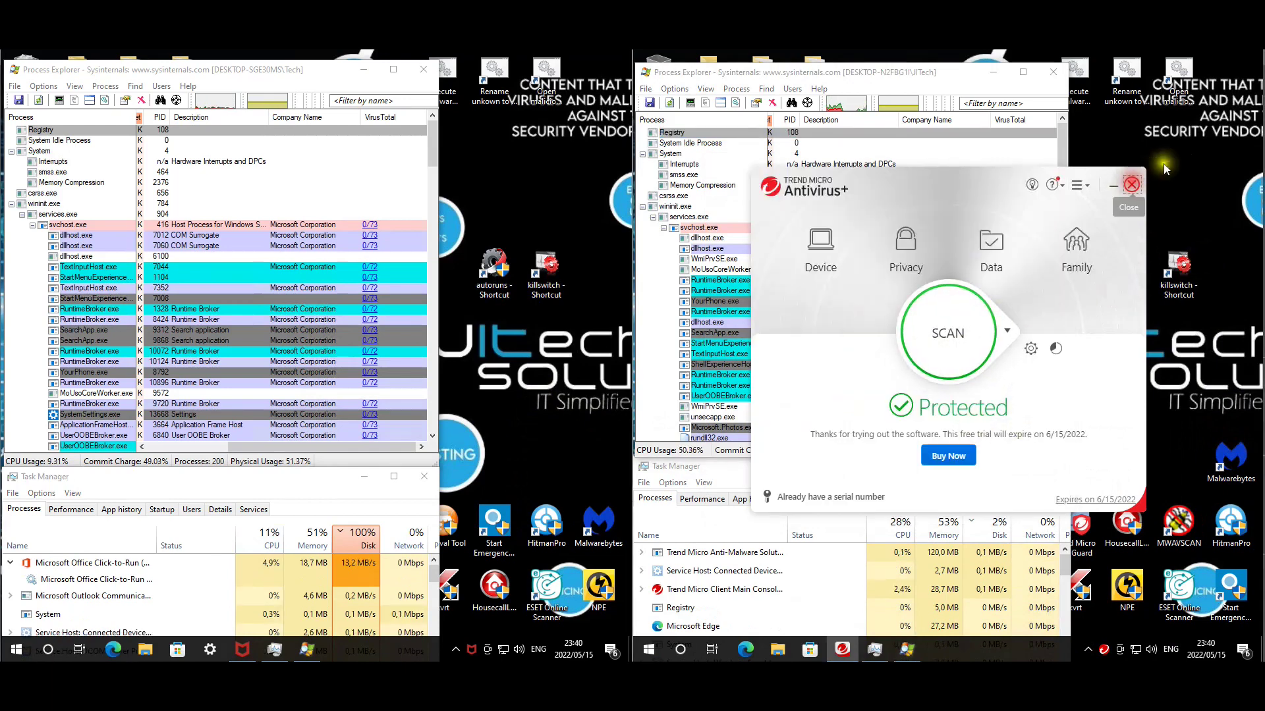
{"action": "left_click", "coordinate": [1131, 187]}
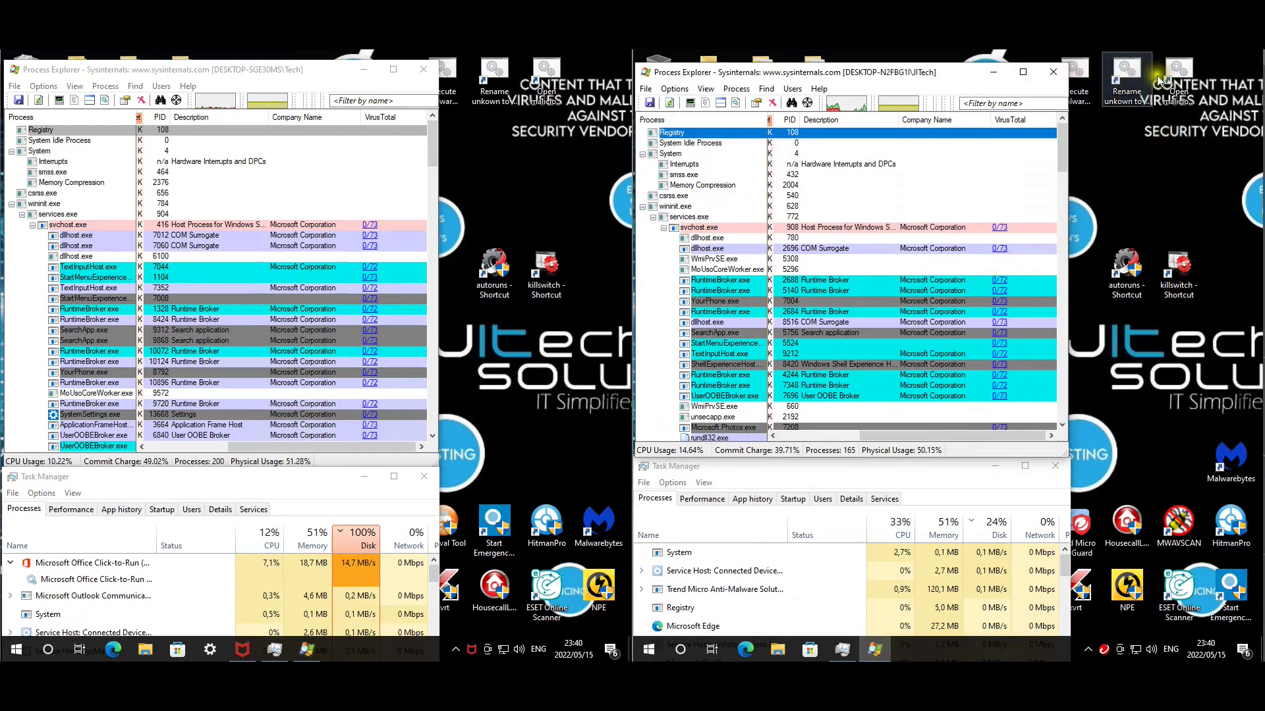
- Run the "Open malicious websites" shortcut on the Trend Micro machine and on the McAfee machine
{"action": "left_click", "coordinate": [1180, 73]}
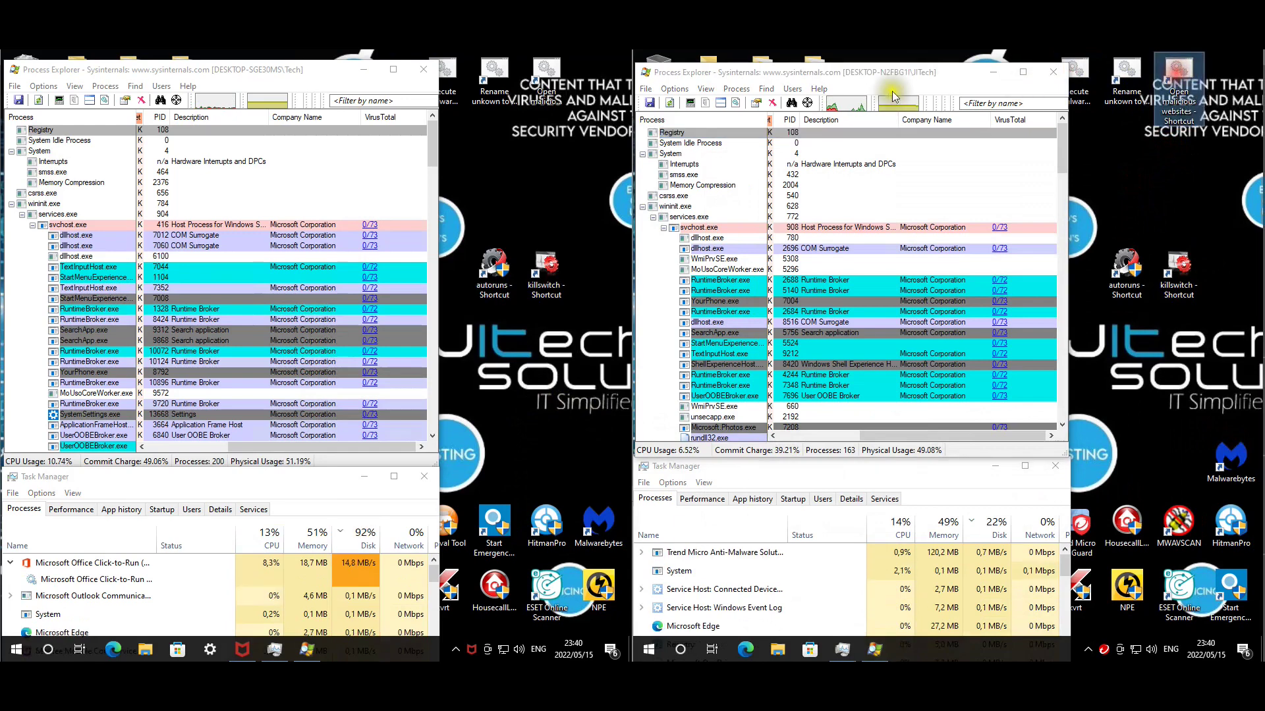
{"action": "left_click", "coordinate": [544, 92]}
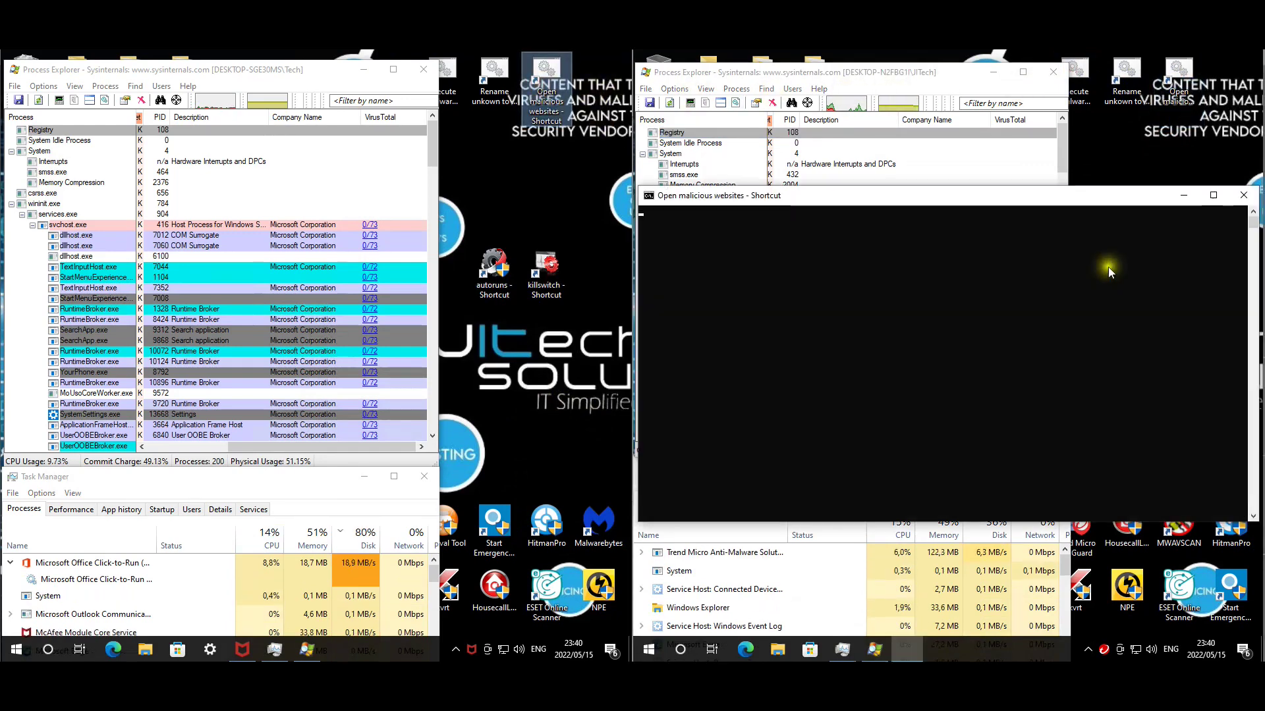
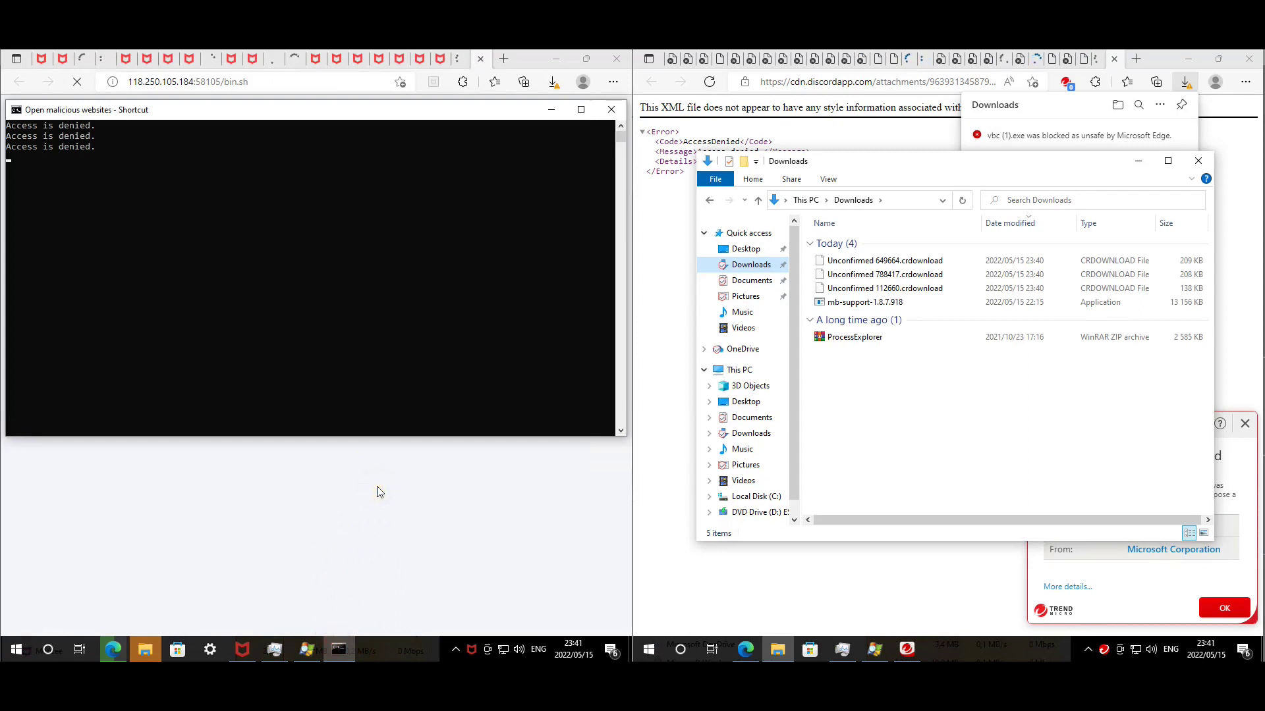
{"action": "left_click", "coordinate": [466, 348]}
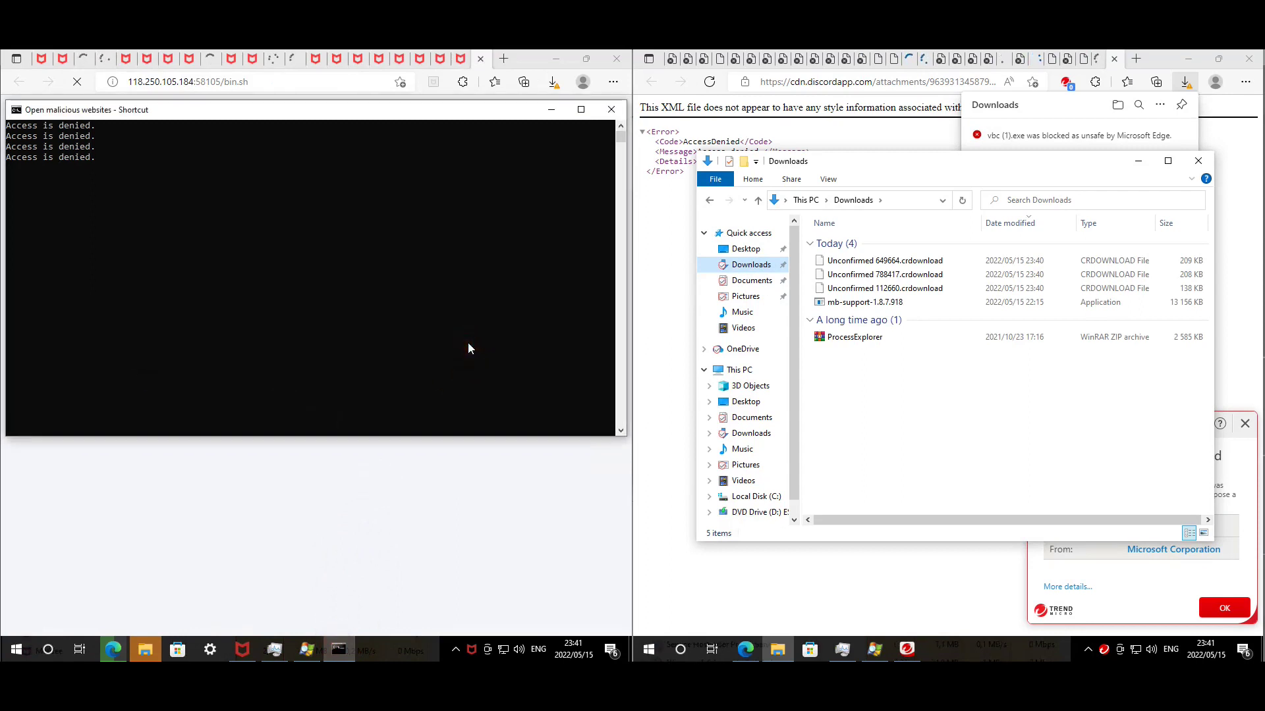
{"action": "left_click", "coordinate": [868, 408]}
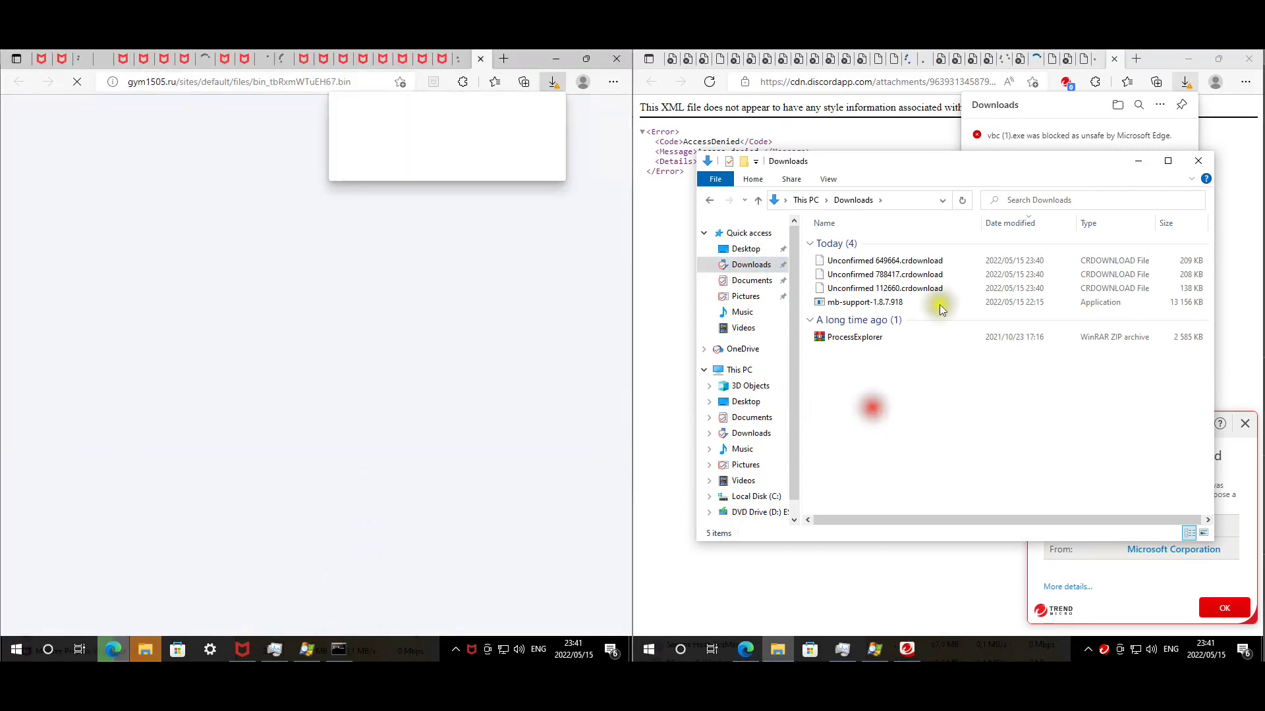
{"action": "left_click", "coordinate": [346, 647]}
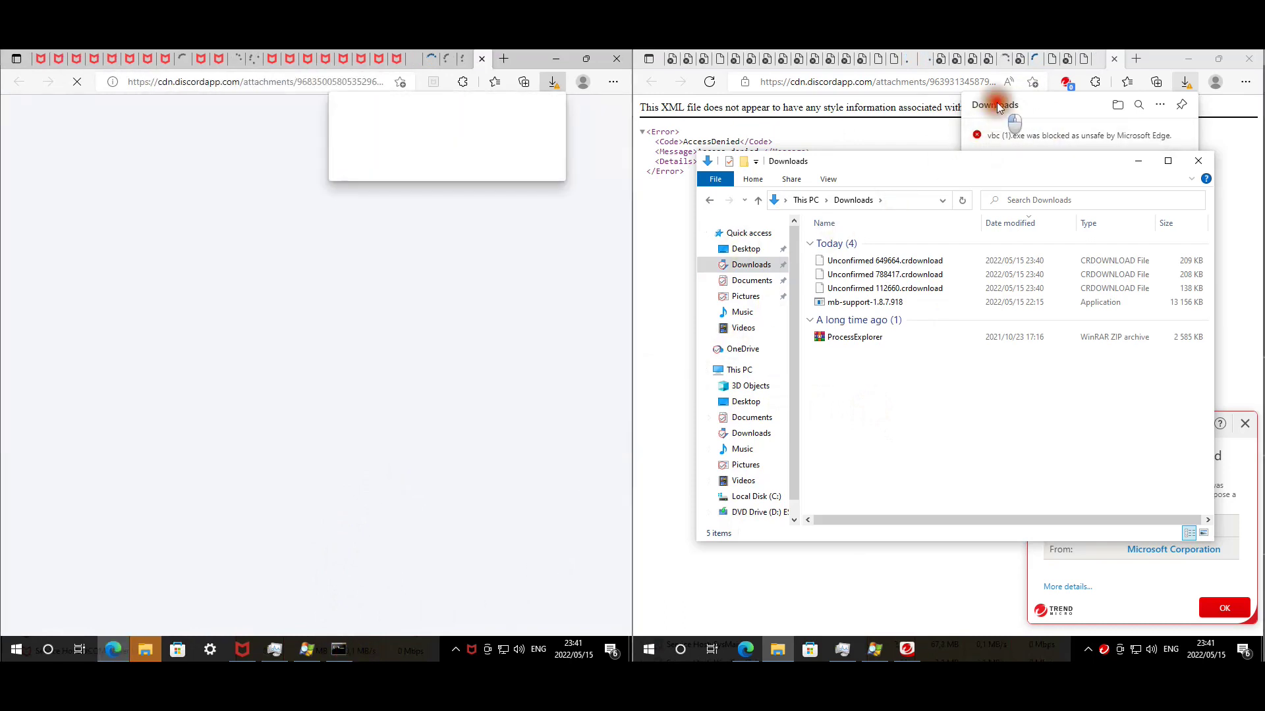
- Open Edge's full downloads list on the Trend Micro machine and keep the blocked files vbc (1).exe and jax.exe
{"action": "left_click", "coordinate": [1183, 84]}
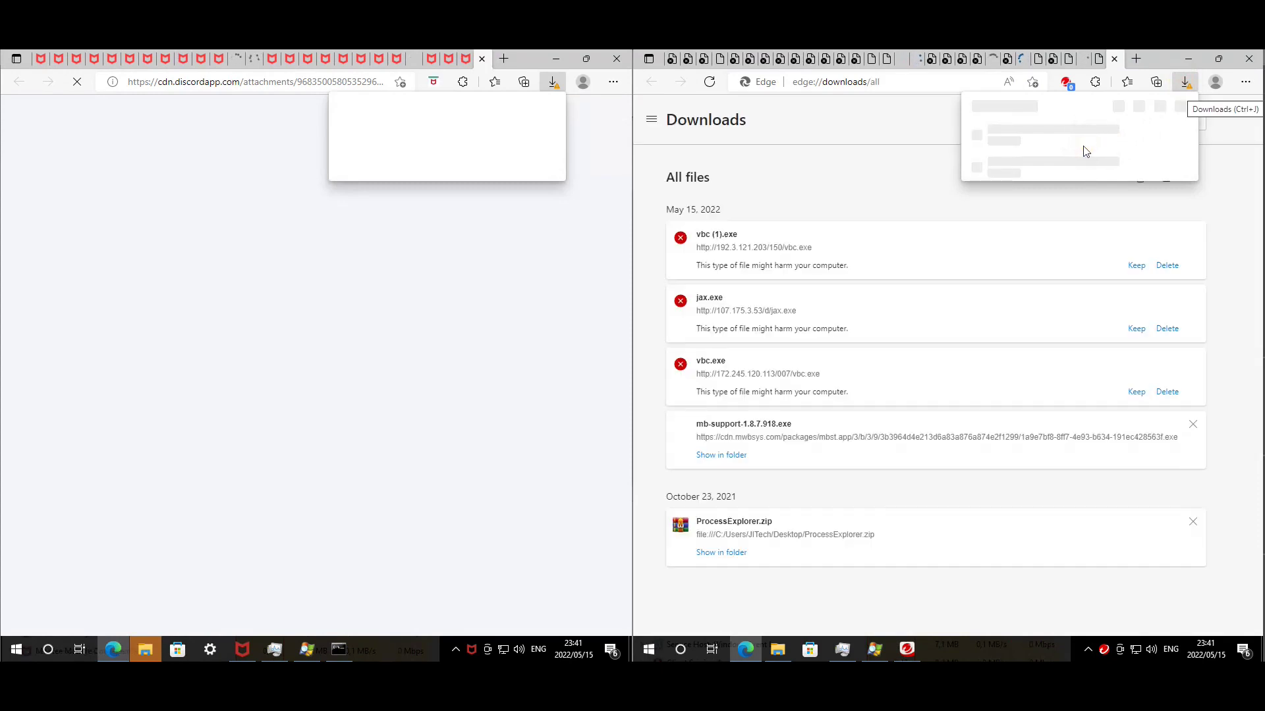
{"action": "left_click", "coordinate": [1230, 256]}
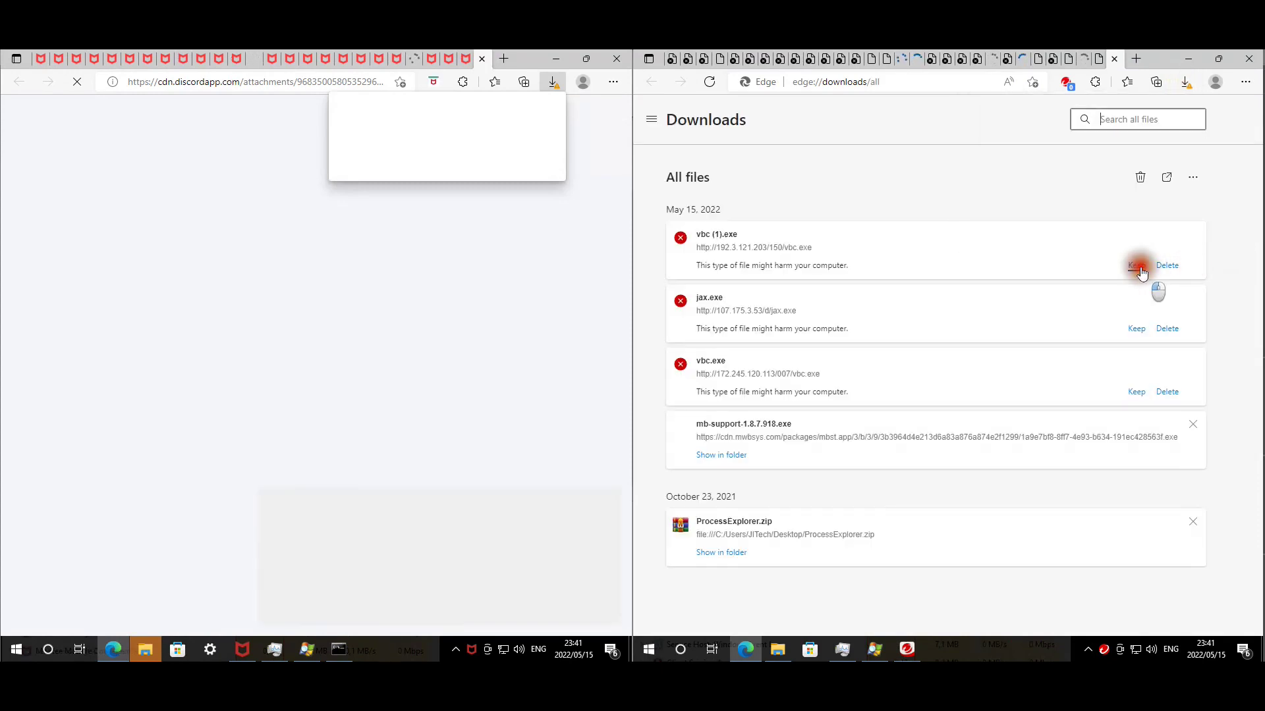
{"action": "left_click", "coordinate": [1136, 265]}
{"action": "left_click", "coordinate": [983, 399]}
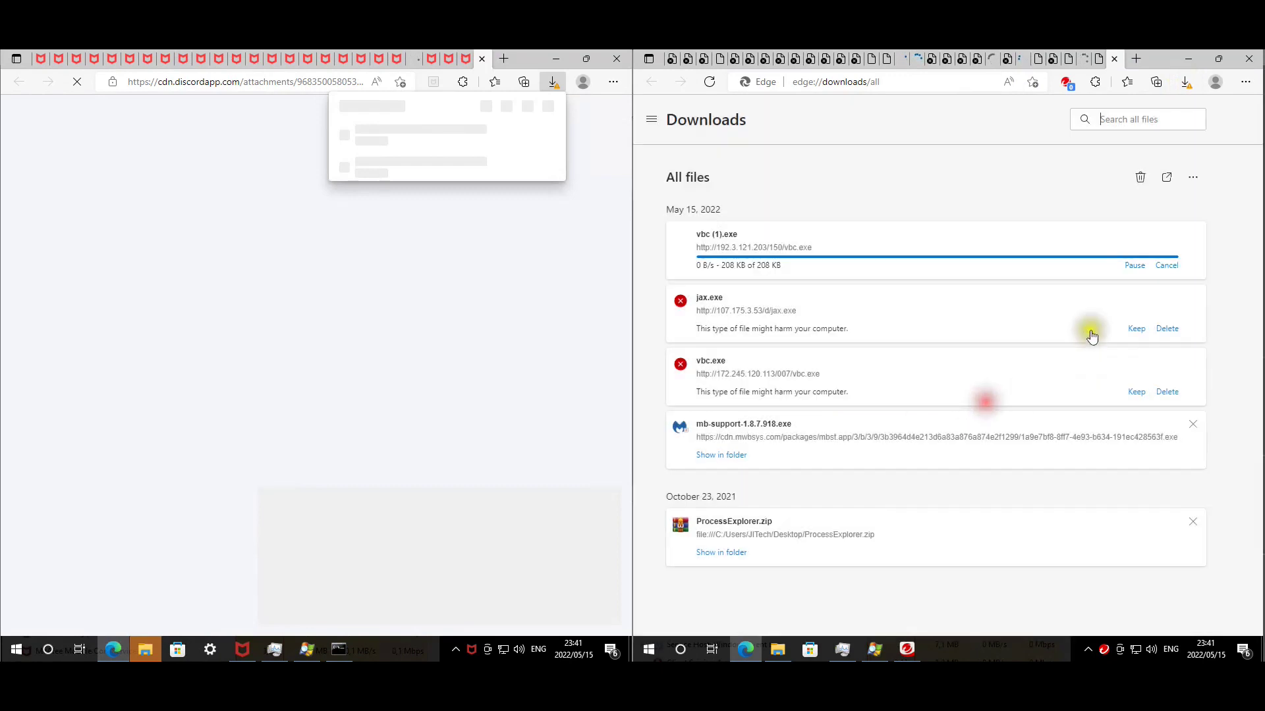
{"action": "left_click", "coordinate": [1134, 328]}
{"action": "left_click", "coordinate": [1039, 403]}
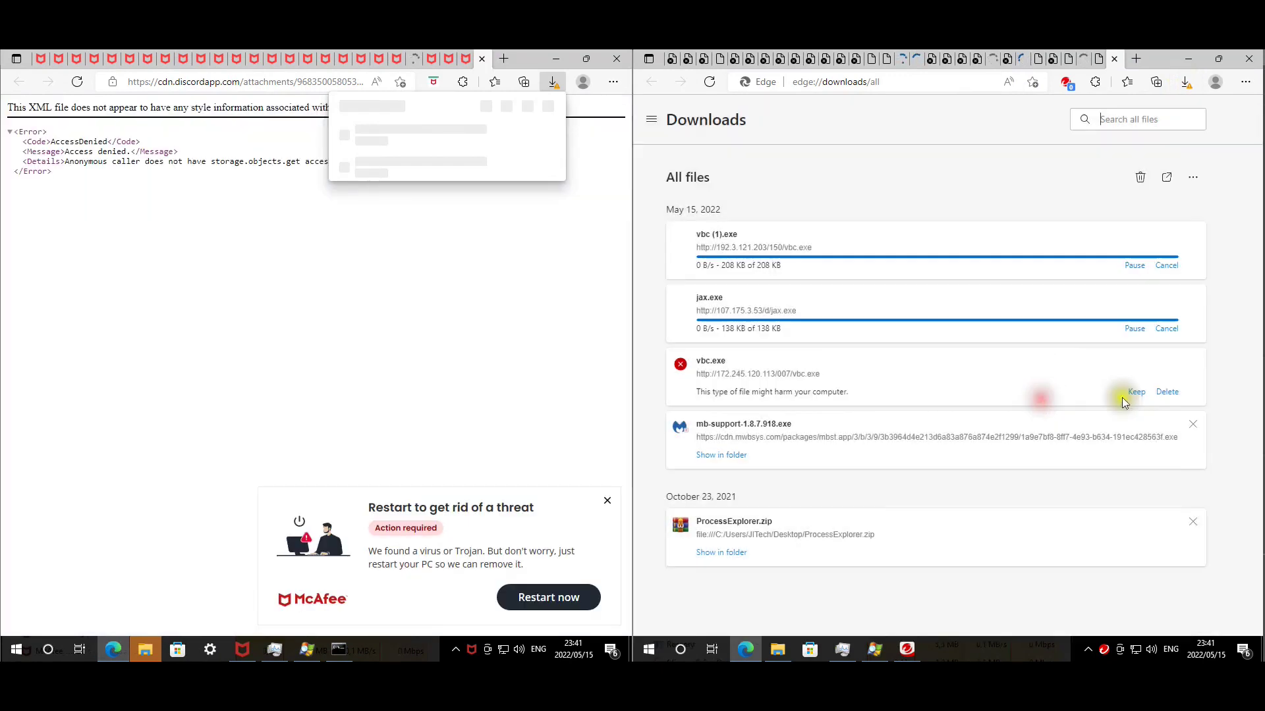
- Keep the blocked downloads vbc.exe and vbc (1).exe on the Trend Micro machine despite the SmartScreen warnings
{"action": "left_click", "coordinate": [1137, 392]}
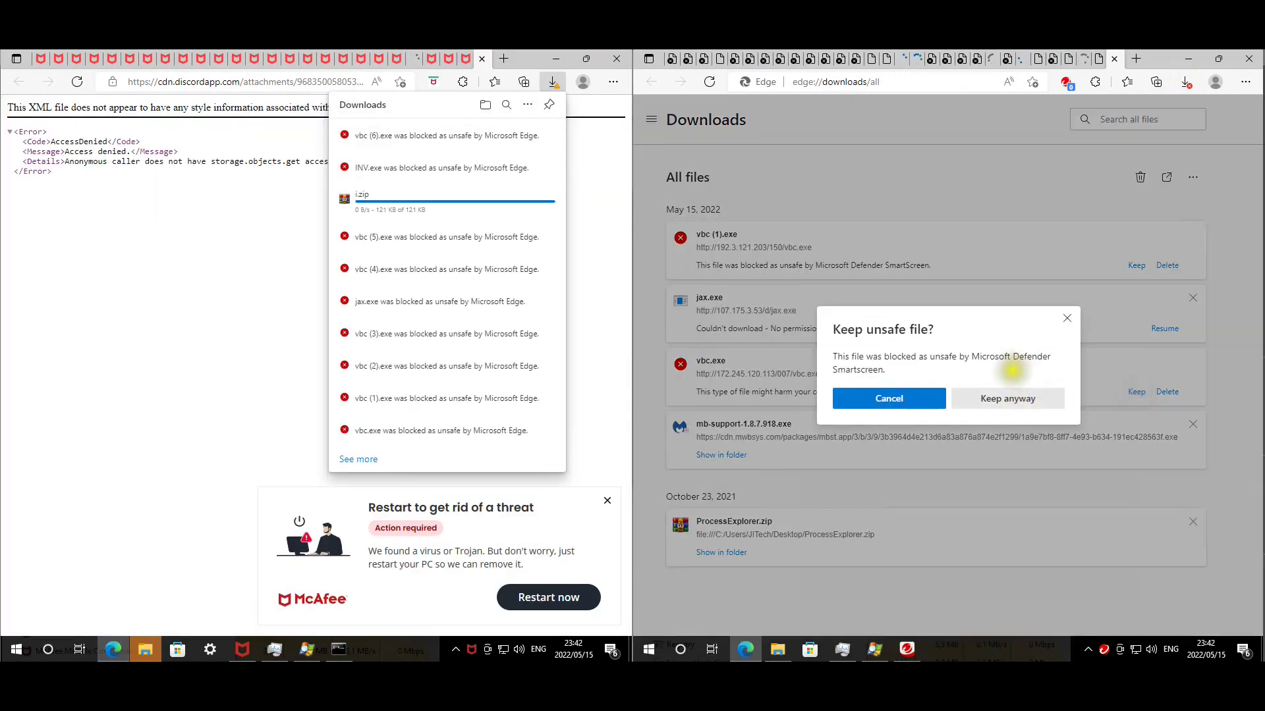
{"action": "left_click", "coordinate": [1015, 399]}
{"action": "left_click", "coordinate": [1136, 265]}
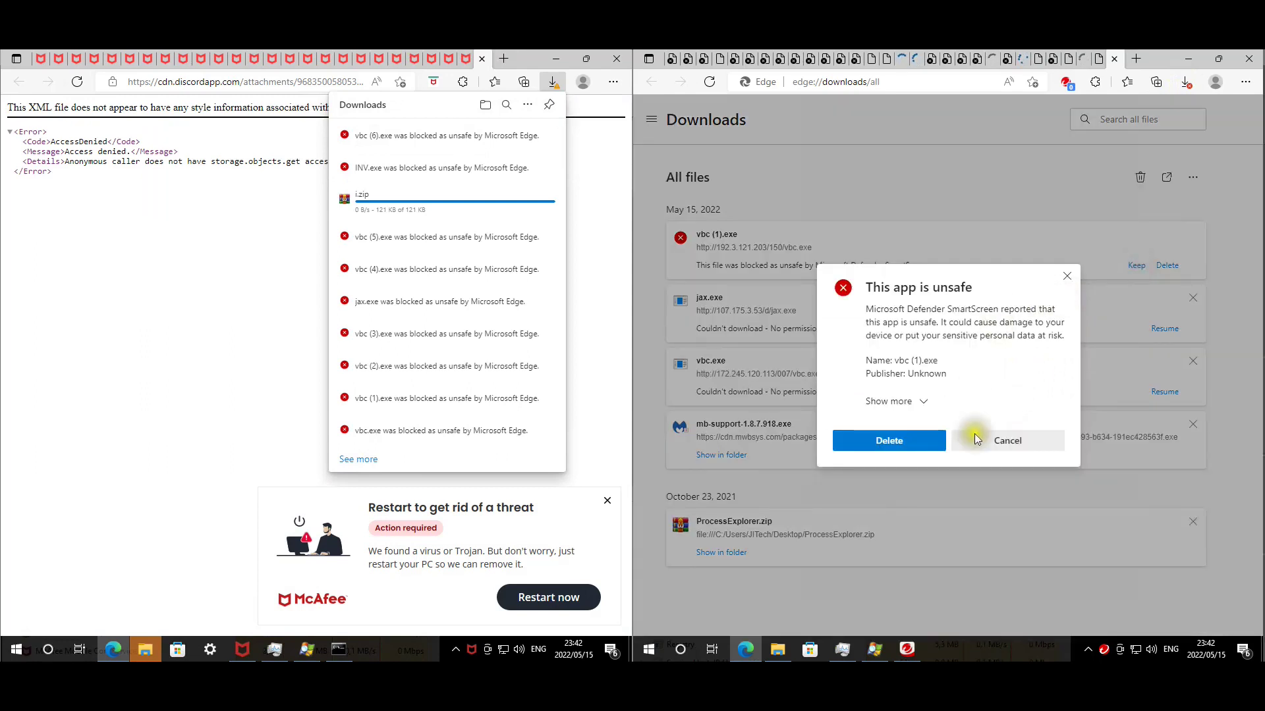
{"action": "left_click", "coordinate": [912, 401]}
{"action": "left_click", "coordinate": [886, 394]}
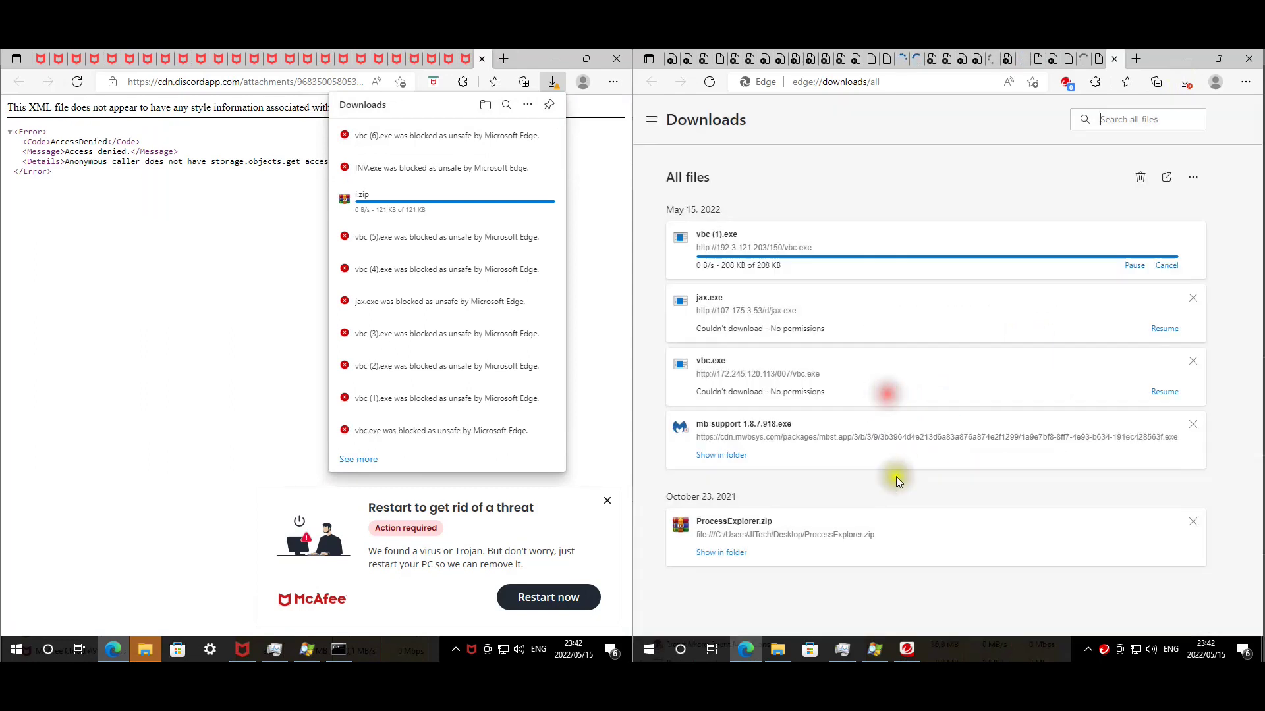
- Try to resume the failed jax.exe and vbc.exe downloads on the Trend Micro machine
{"action": "left_click", "coordinate": [1164, 328]}
{"action": "left_click", "coordinate": [1163, 391]}
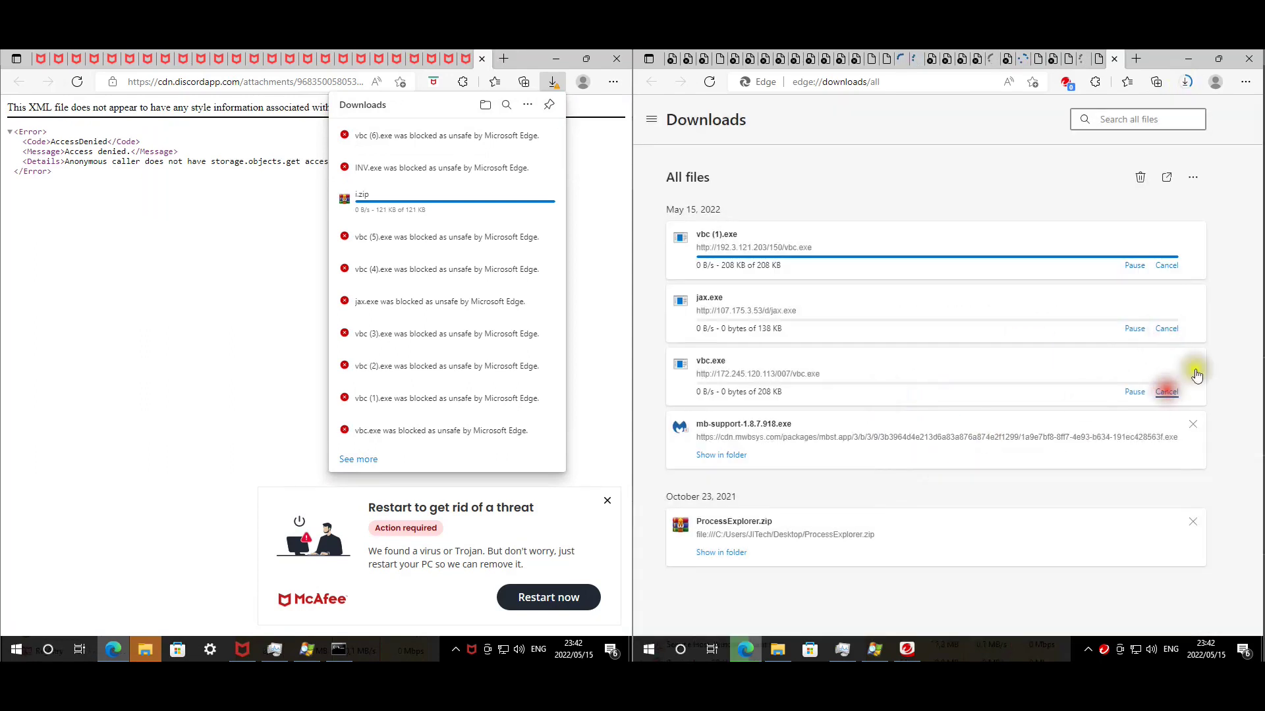
{"action": "left_click", "coordinate": [1131, 331]}
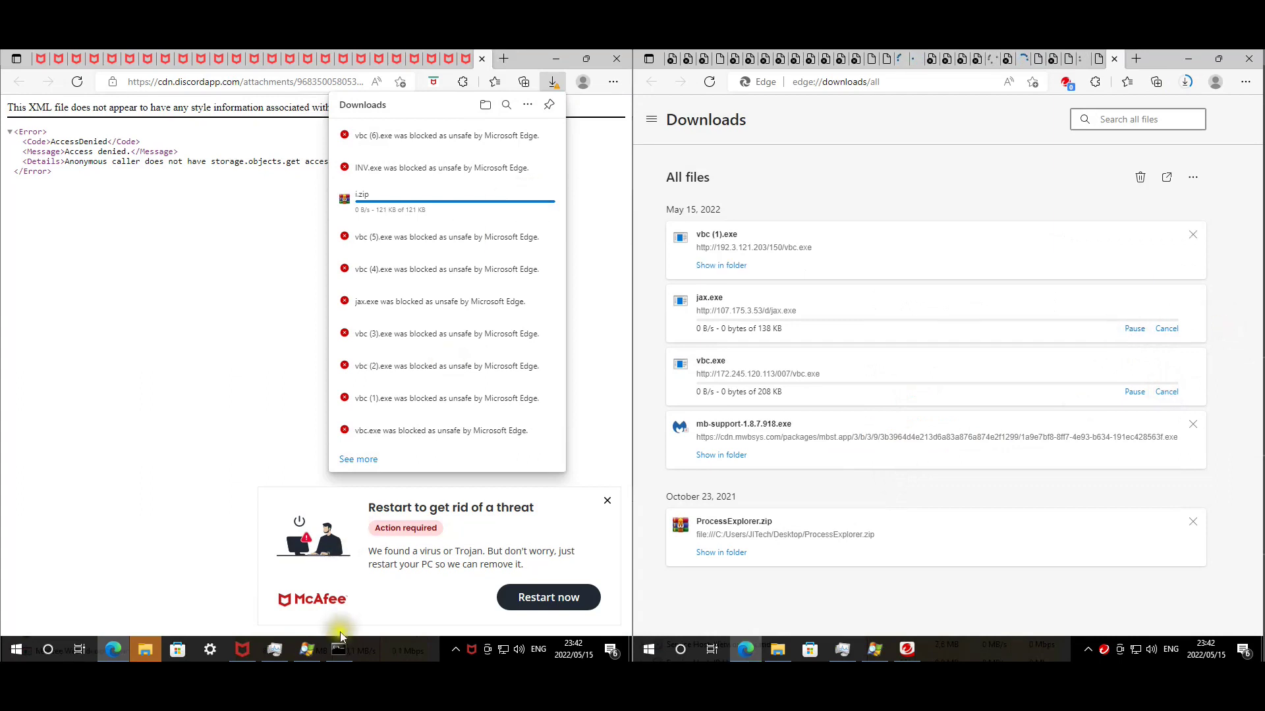
- Review every open tab on the McAfee machine, from the first to the last, to check WebAdvisor's verdict on each malicious URL
{"action": "left_click", "coordinate": [453, 345]}
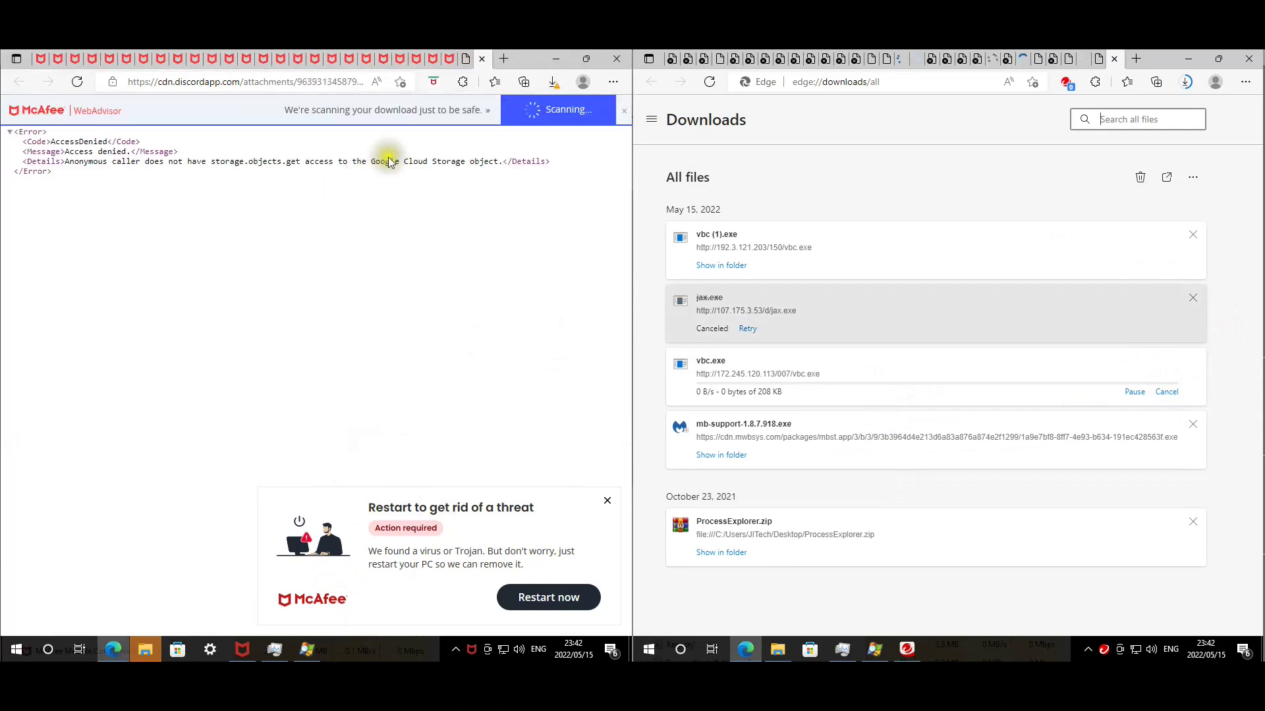
{"action": "left_click", "coordinate": [44, 58]}
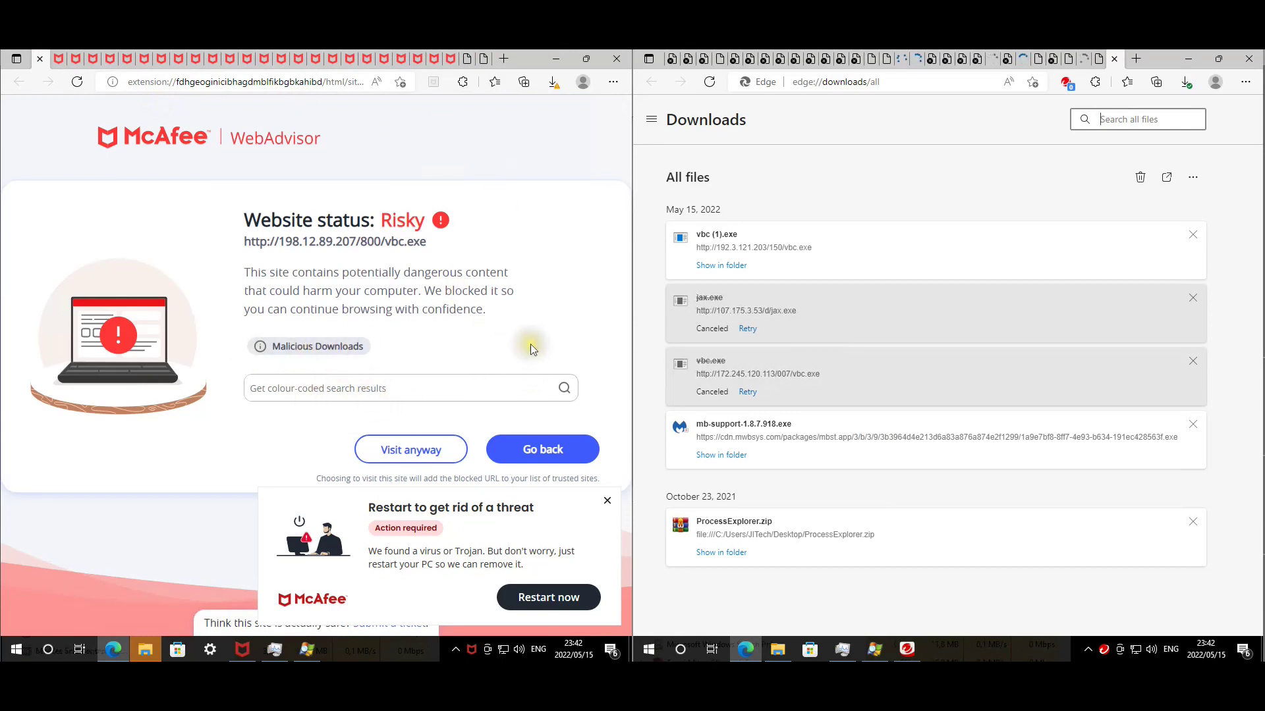
{"action": "key", "text": "ctrl+Tab"}
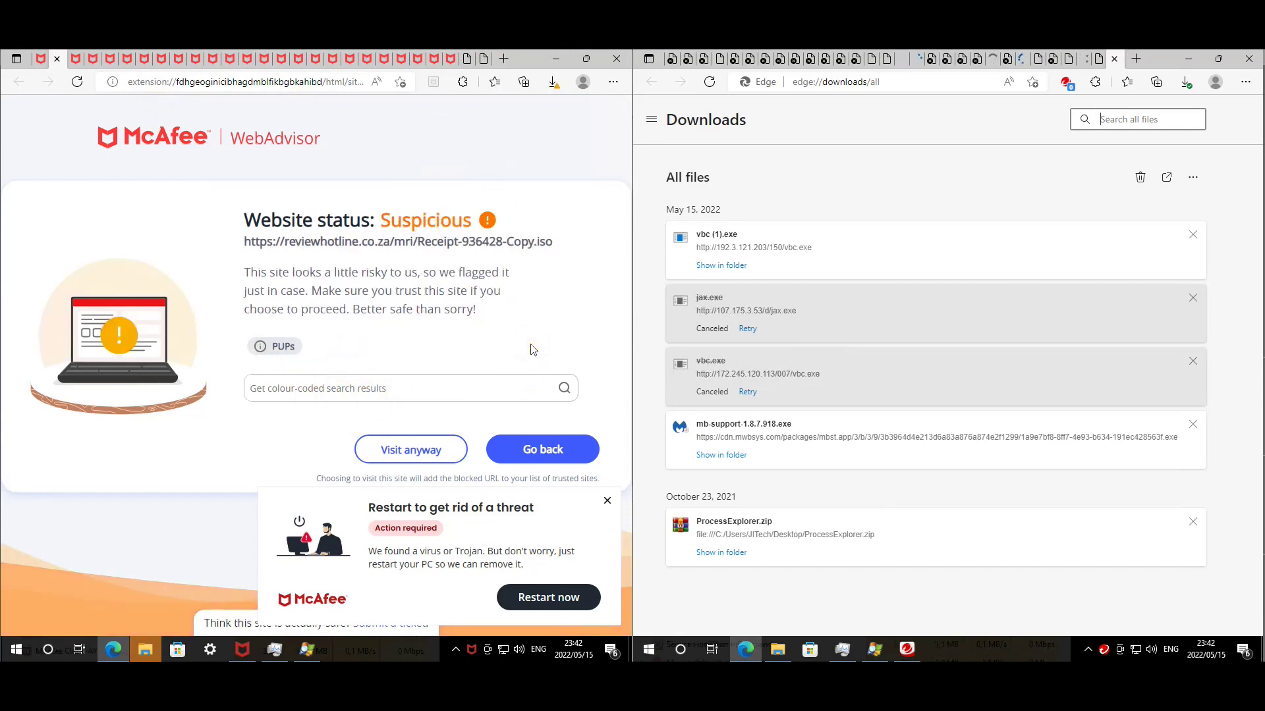
{"action": "key", "text": "ctrl+Tab"}
{"action": "key", "text": "ctrl+Tab"}
{"action": "key", "text": "ctrl+Tab"}
{"action": "key", "text": "ctrl+Tab"}
{"action": "key", "text": "ctrl+Tab"}
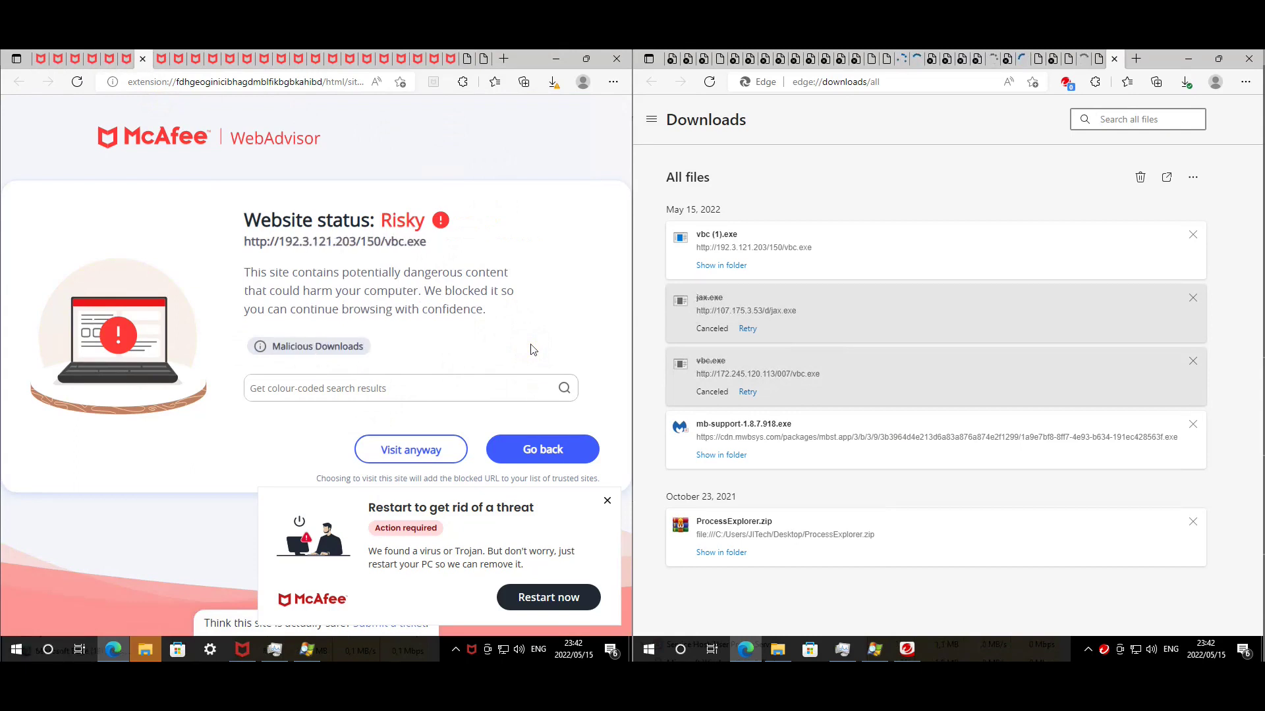
{"action": "key", "text": "ctrl+Tab"}
{"action": "key", "text": "ctrl+Tab"}
{"action": "key", "text": "ctrl+Tab"}
{"action": "key", "text": "ctrl+Tab"}
{"action": "key", "text": "ctrl+Tab"}
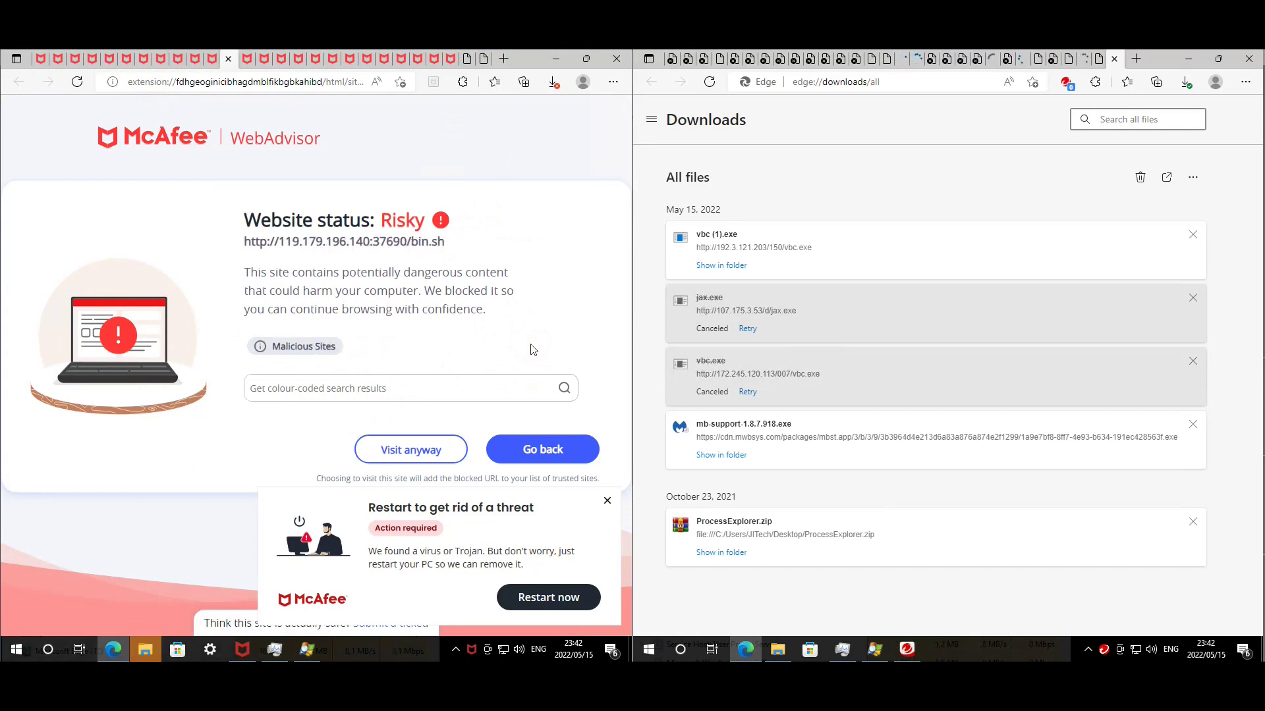
{"action": "key", "text": "ctrl+Tab"}
{"action": "key", "text": "ctrl+Tab"}
{"action": "key", "text": "ctrl+Tab"}
{"action": "key", "text": "ctrl+Tab"}
{"action": "key", "text": "ctrl+Tab"}
{"action": "key", "text": "ctrl+Tab"}
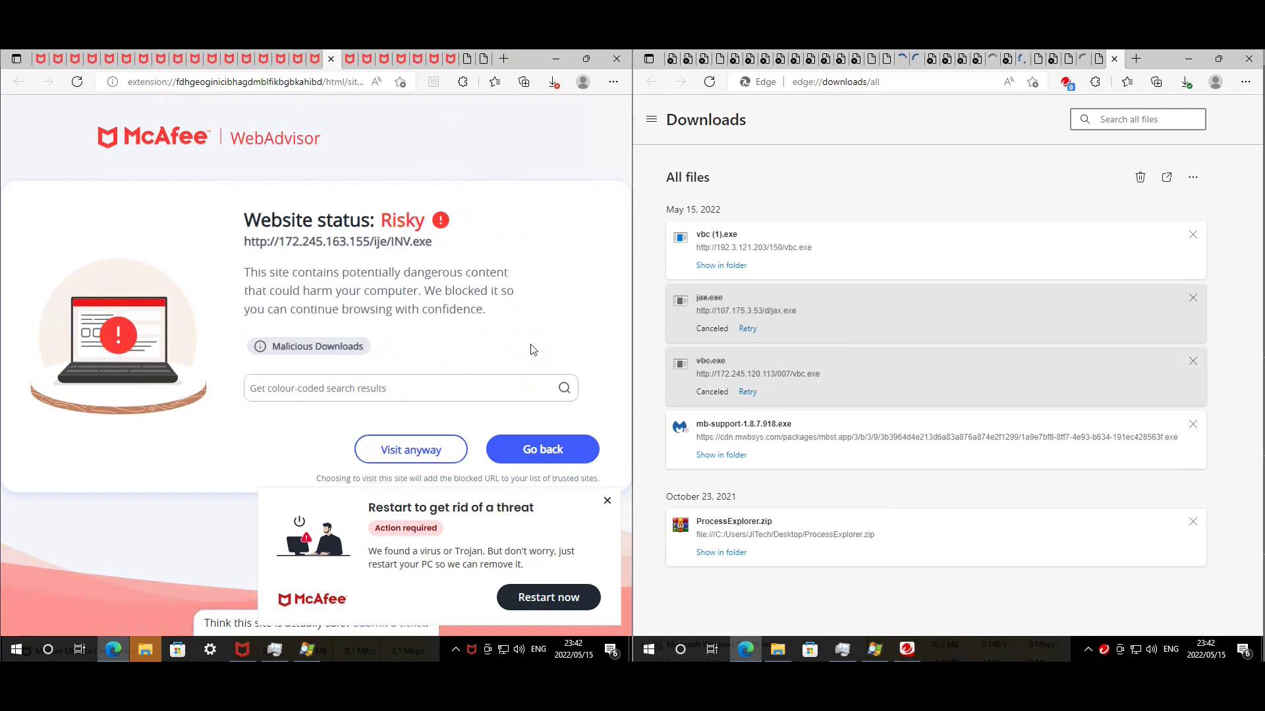
{"action": "key", "text": "ctrl+Tab"}
{"action": "key", "text": "ctrl+Tab"}
{"action": "key", "text": "ctrl+Tab"}
{"action": "key", "text": "ctrl+Tab"}
{"action": "key", "text": "ctrl+Tab"}
{"action": "key", "text": "ctrl+Tab"}
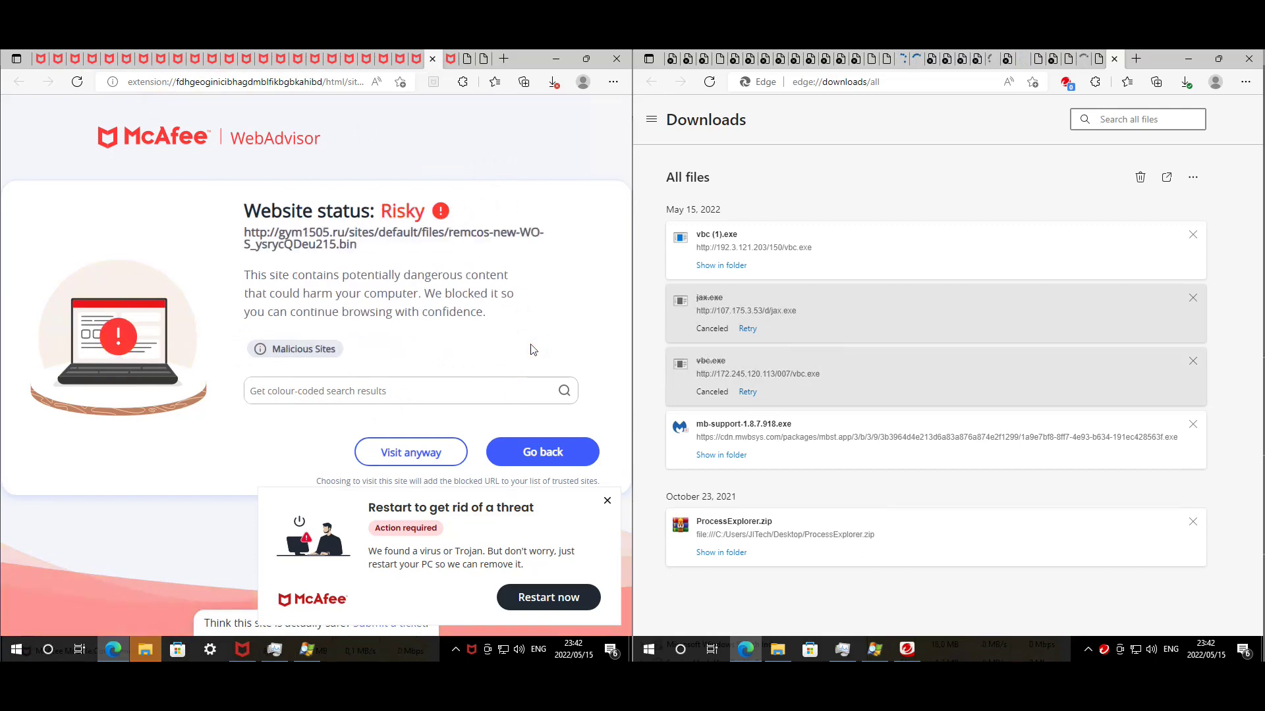
{"action": "key", "text": "ctrl+Tab"}
{"action": "key", "text": "ctrl+Tab"}
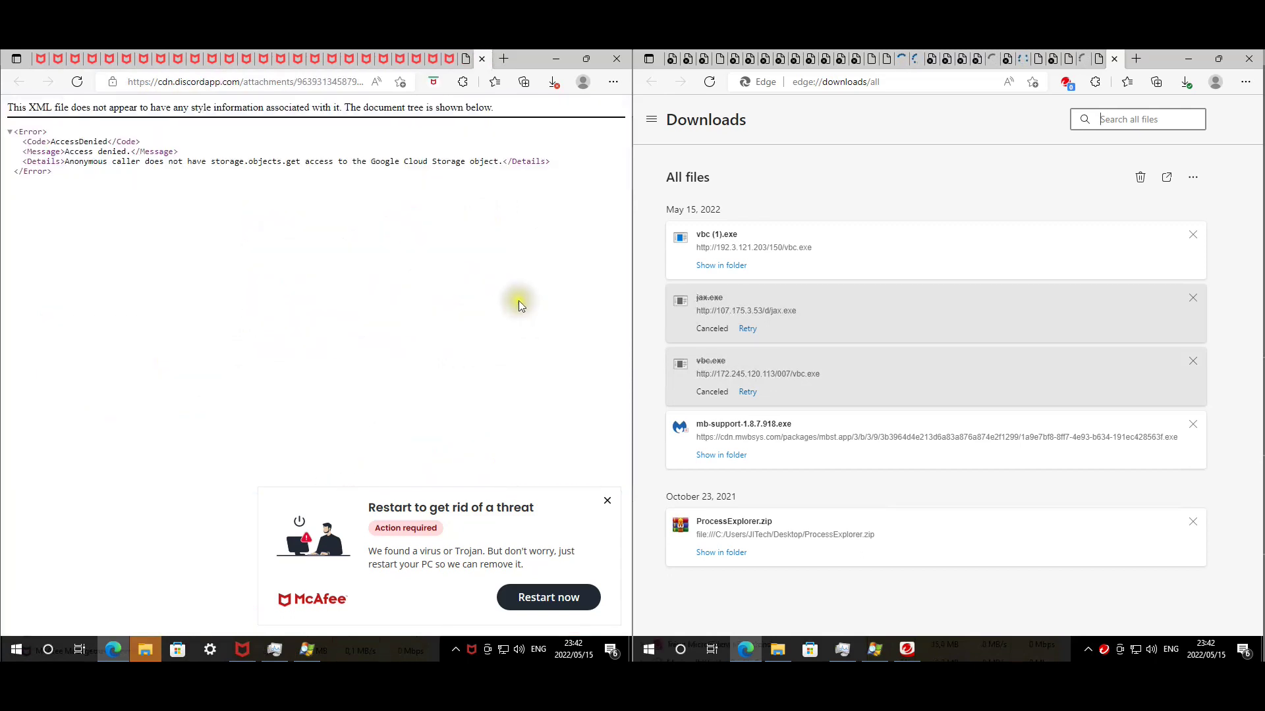
- Open Edge's recent downloads on the McAfee machine and check the status of each file
{"action": "left_click", "coordinate": [554, 85]}
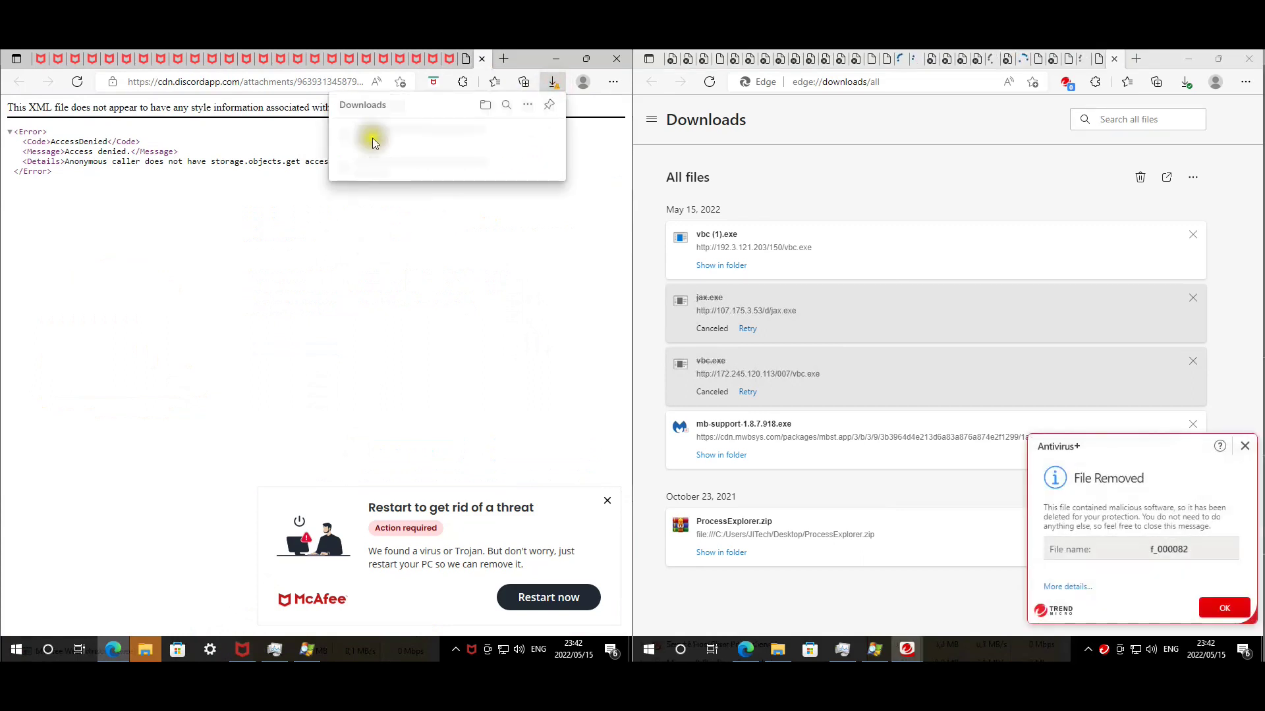
{"action": "left_click", "coordinate": [218, 473]}
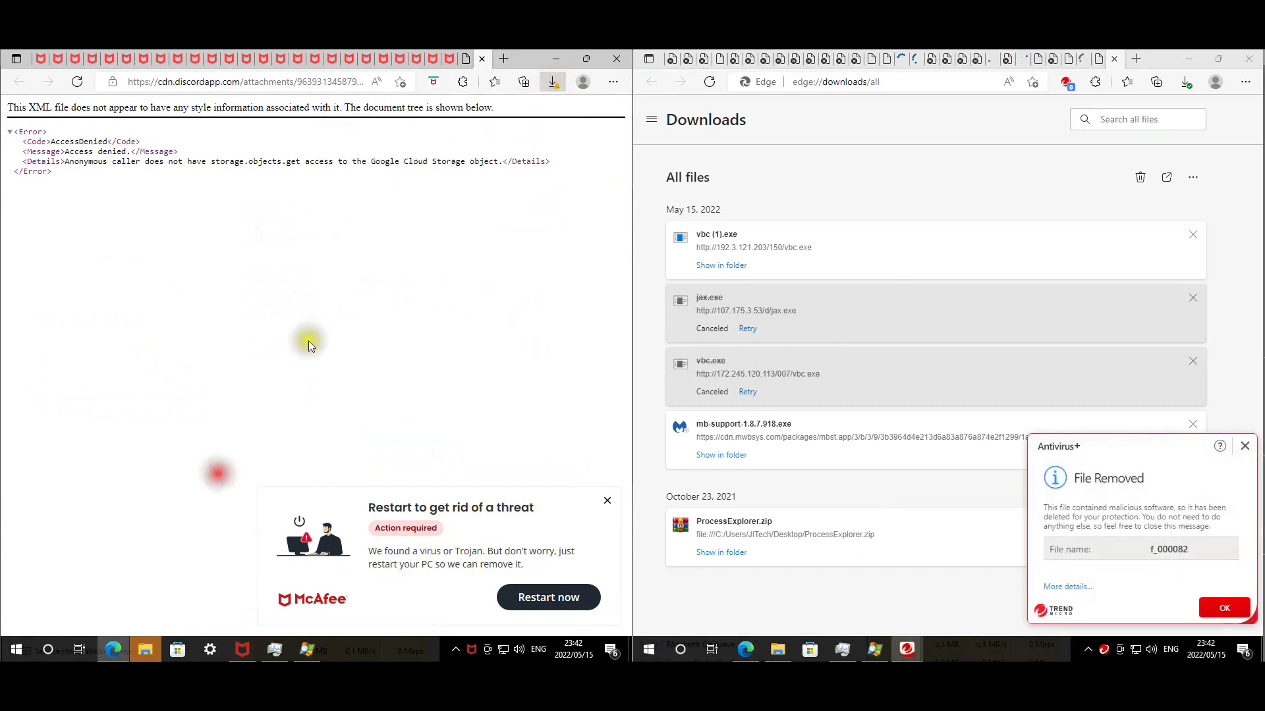
{"action": "left_click", "coordinate": [554, 84]}
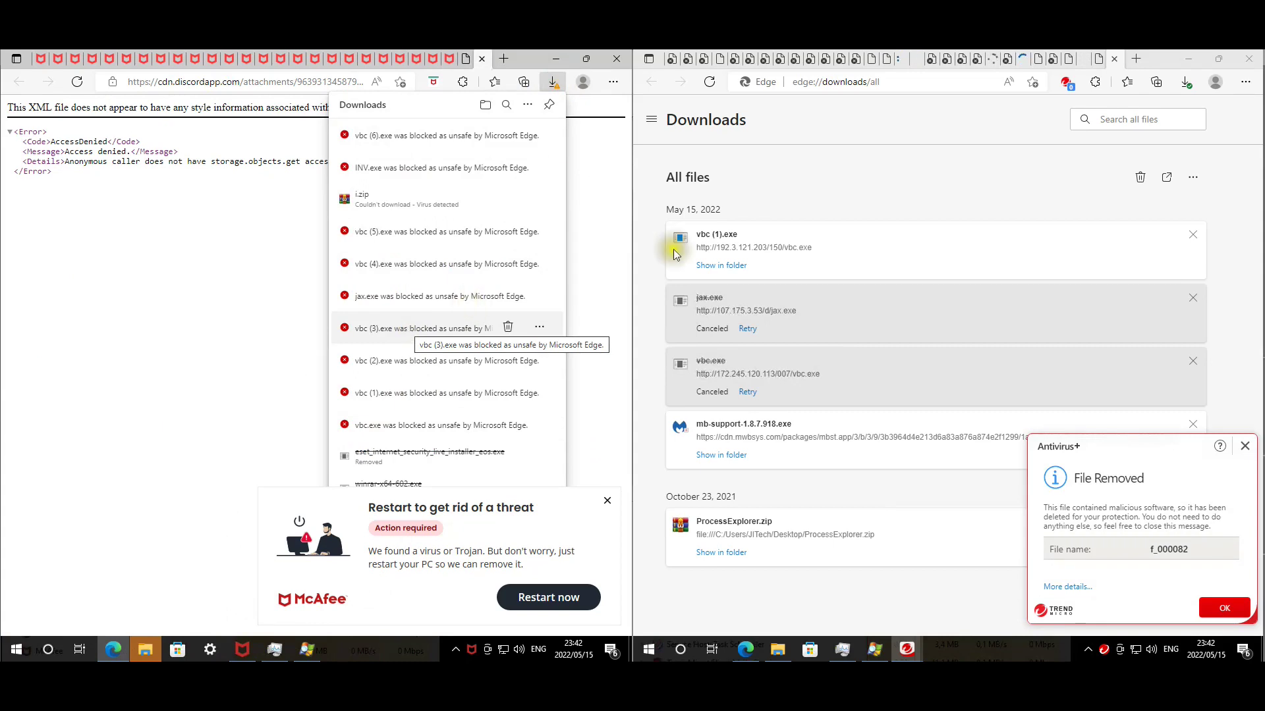
- Review the first tabs on the Trend Micro machine and continue past SmartScreen to 103.167.92.57/gdrive/vbc.exe
{"action": "left_click", "coordinate": [922, 160]}
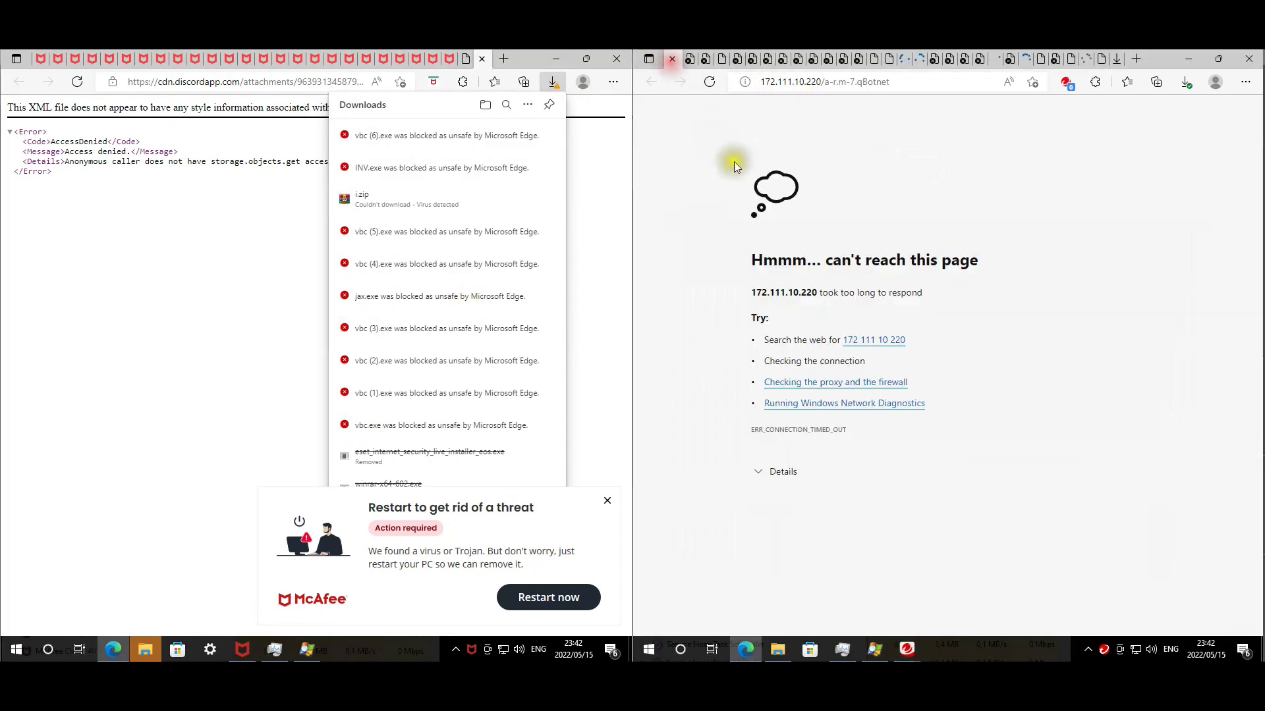
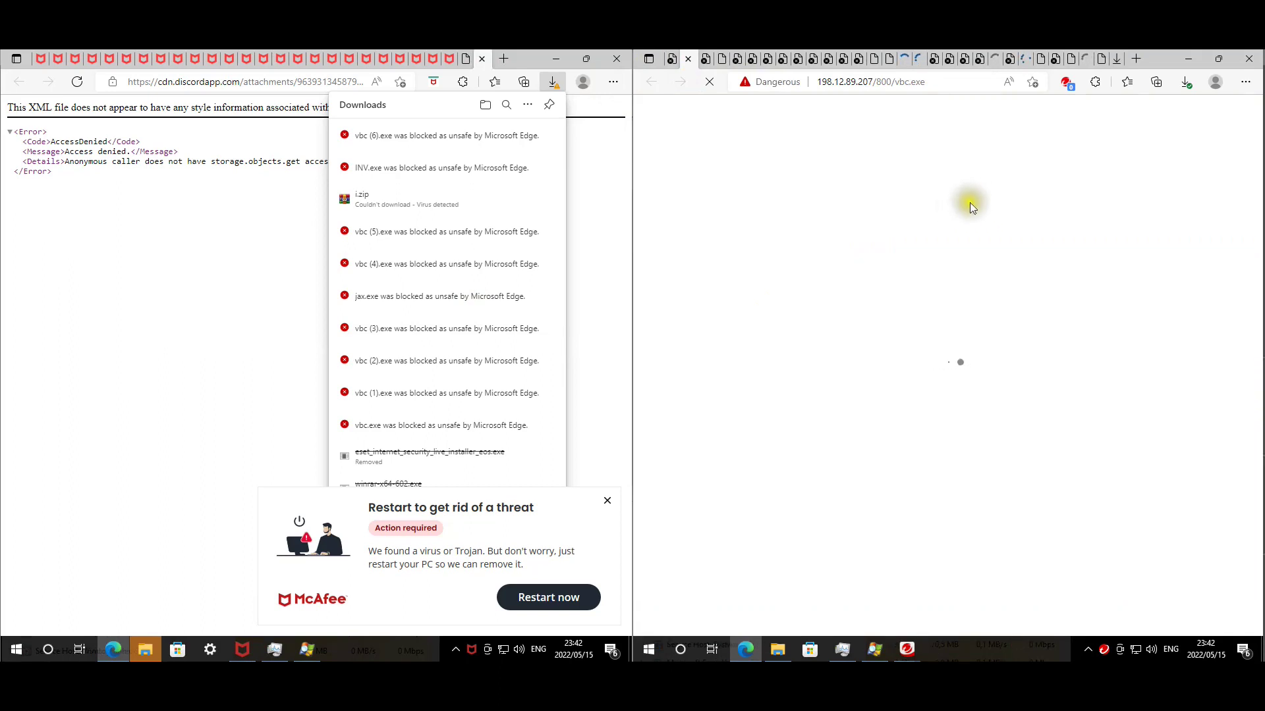
{"action": "left_click", "coordinate": [1074, 87]}
{"action": "left_click", "coordinate": [817, 196]}
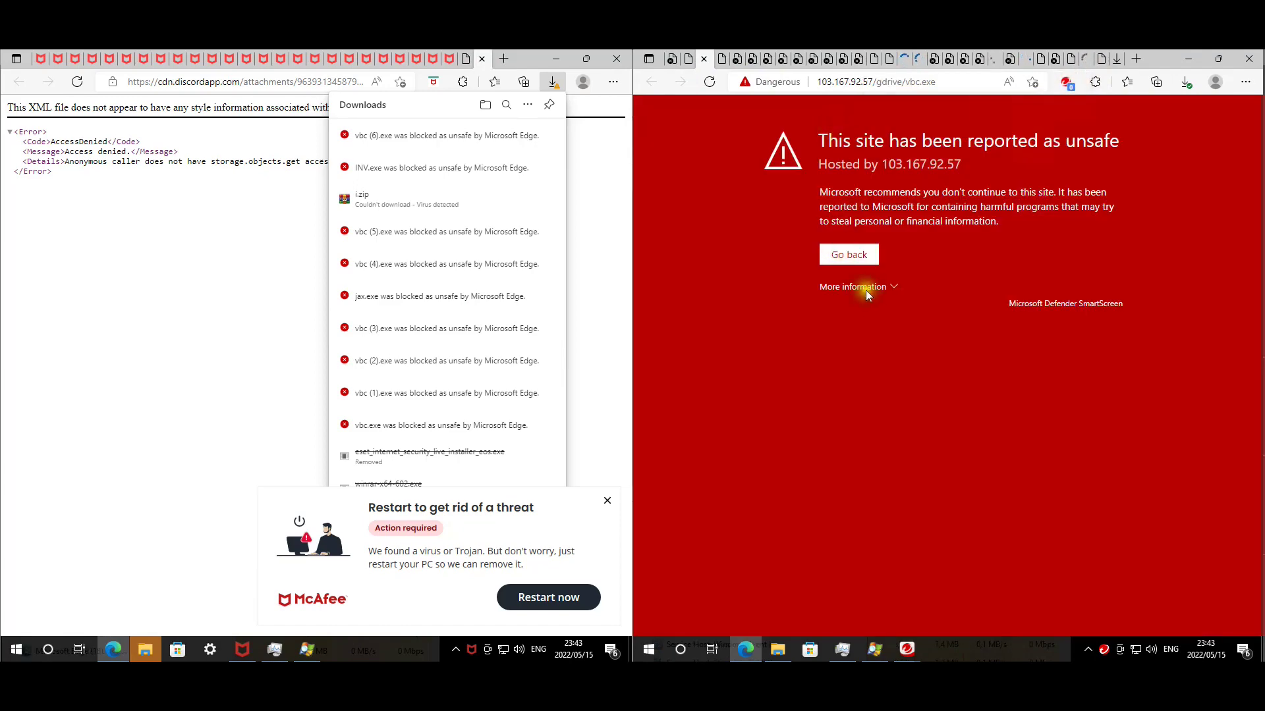
{"action": "left_click", "coordinate": [865, 288]}
{"action": "left_click", "coordinate": [892, 416]}
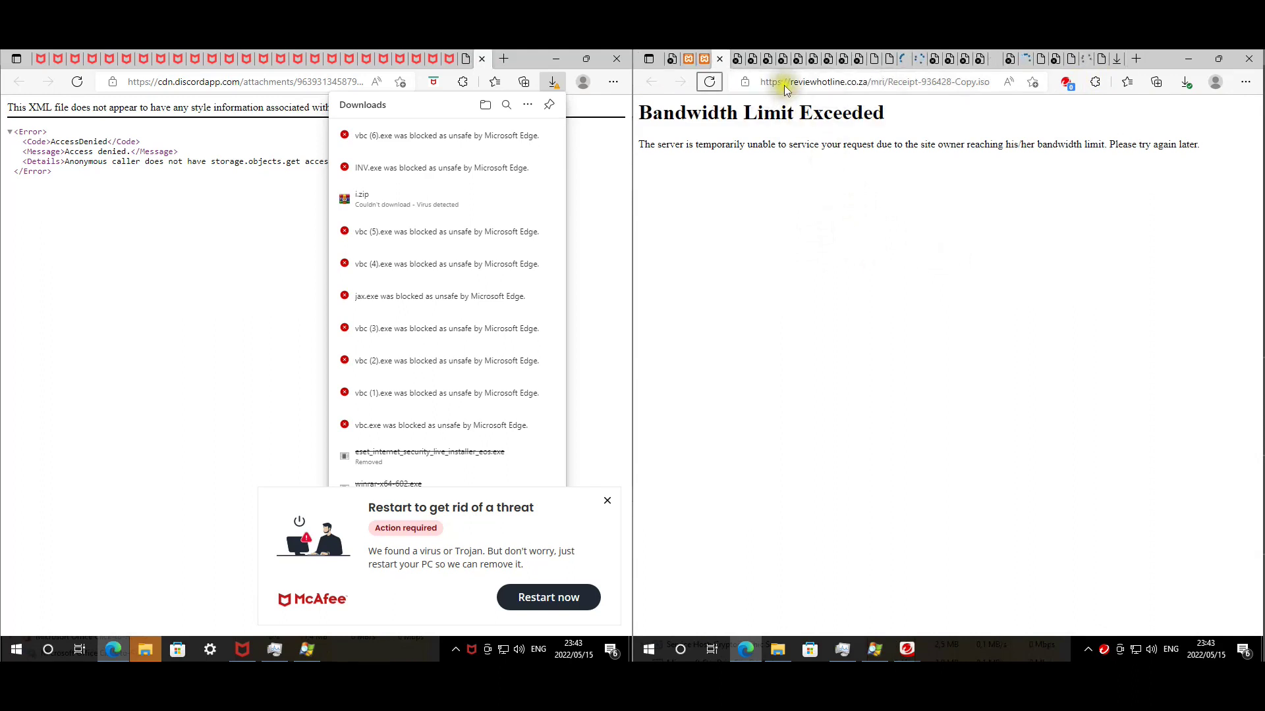
- Continue past SmartScreen to 185.29.9.30/6969/vbc.exe and 85.202.169.85/600/vbc.exe, and dismiss the Trend Micro threat notification
{"action": "left_click", "coordinate": [753, 58]}
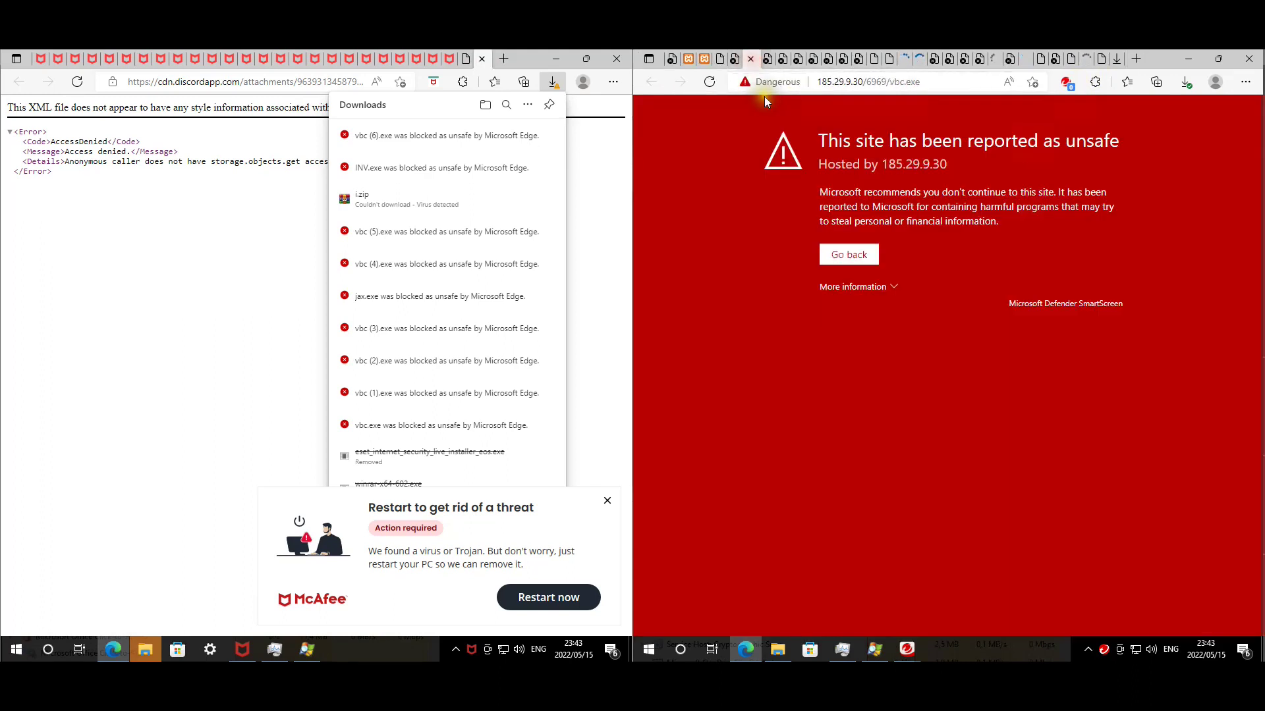
{"action": "left_click", "coordinate": [856, 287]}
{"action": "left_click", "coordinate": [876, 415]}
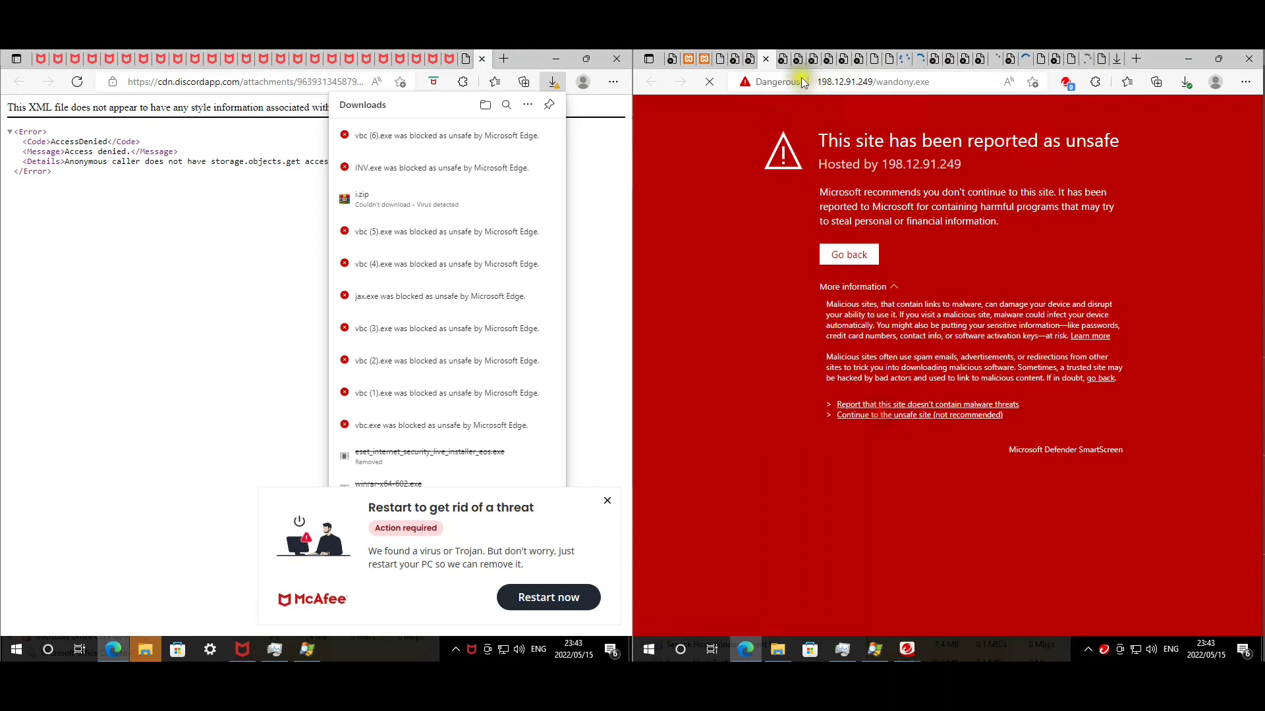
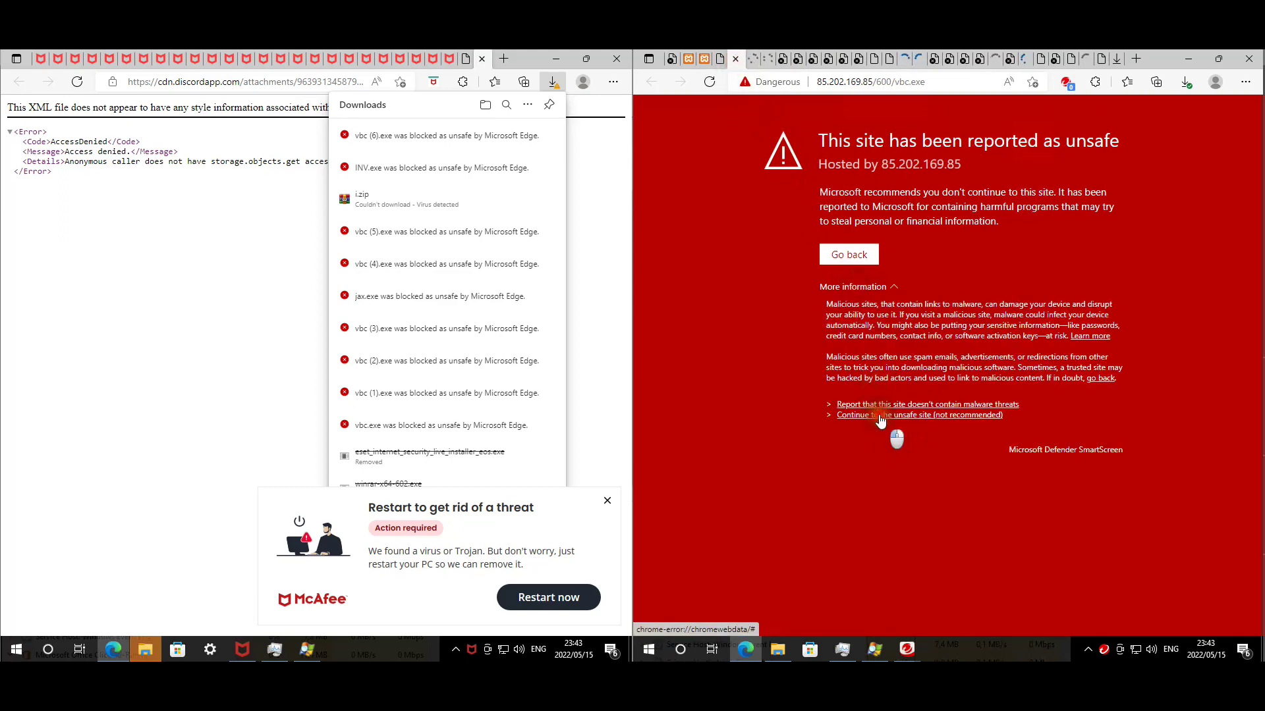
{"action": "left_click", "coordinate": [879, 416]}
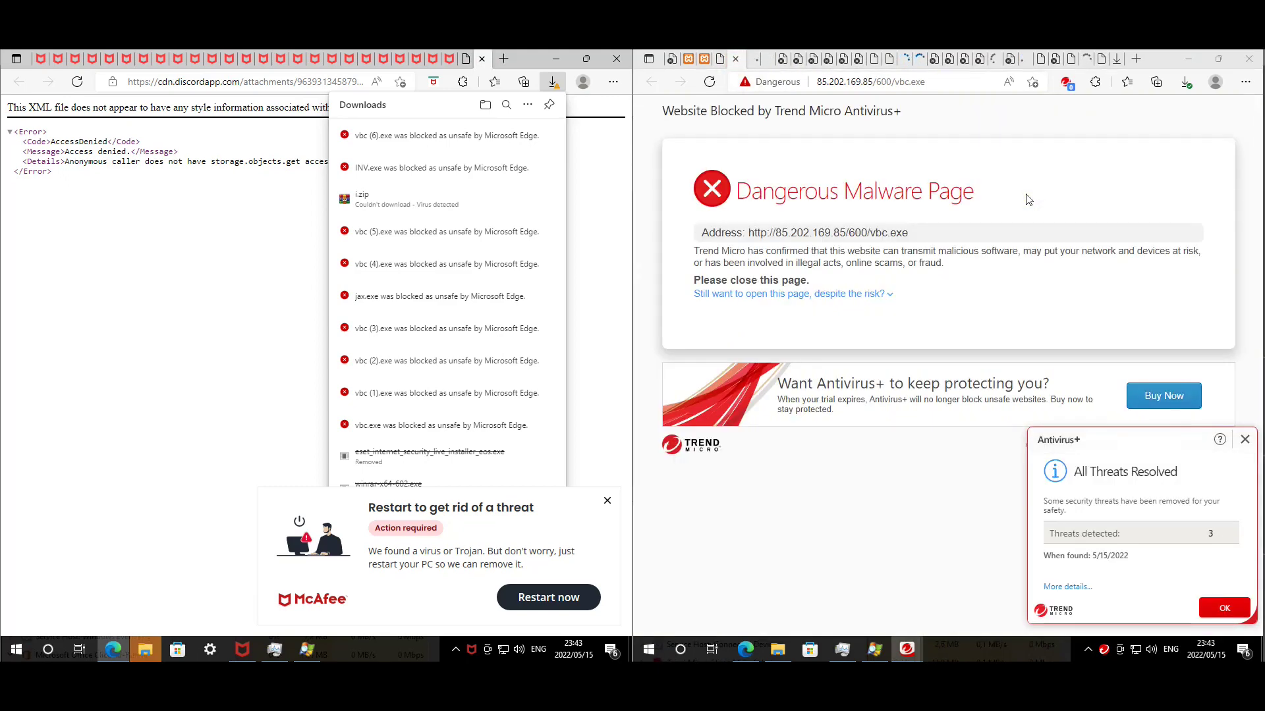
{"action": "left_click", "coordinate": [1244, 439]}
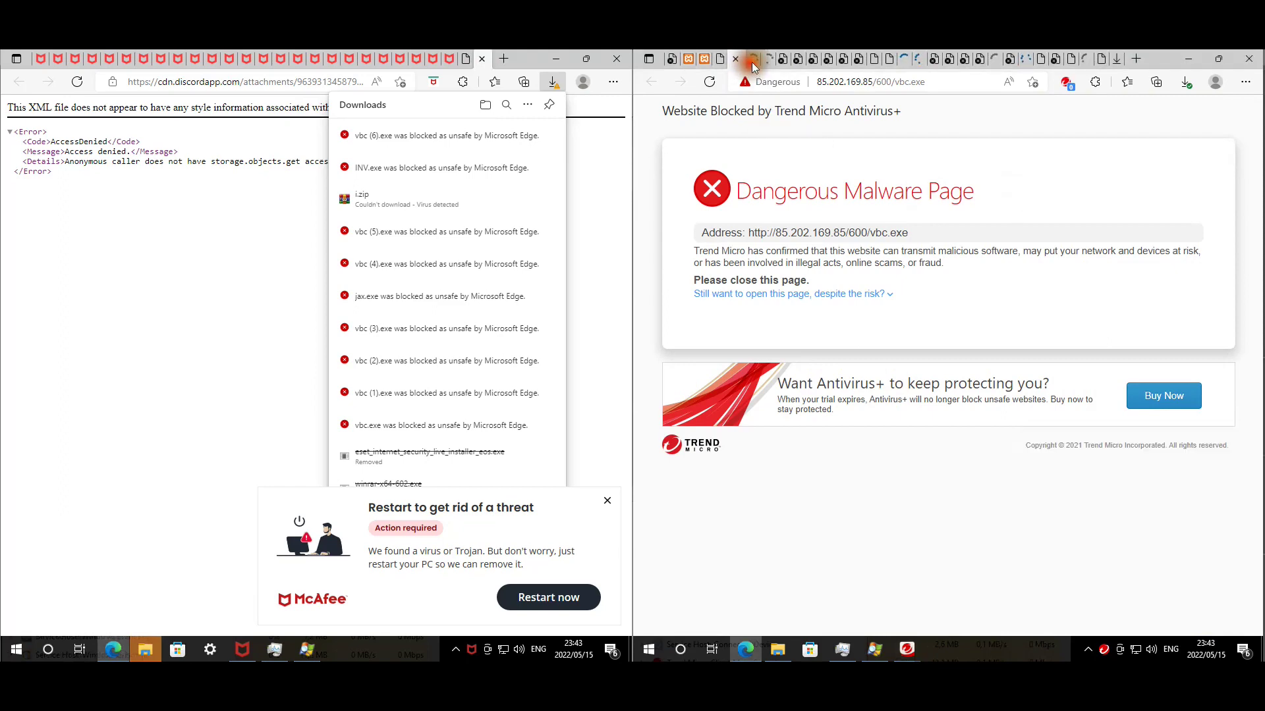
- Continue past SmartScreen to 192.3.121.203/150/vbc.exe on the Trend Micro machine and move on to the following tab
{"action": "left_click", "coordinate": [751, 60]}
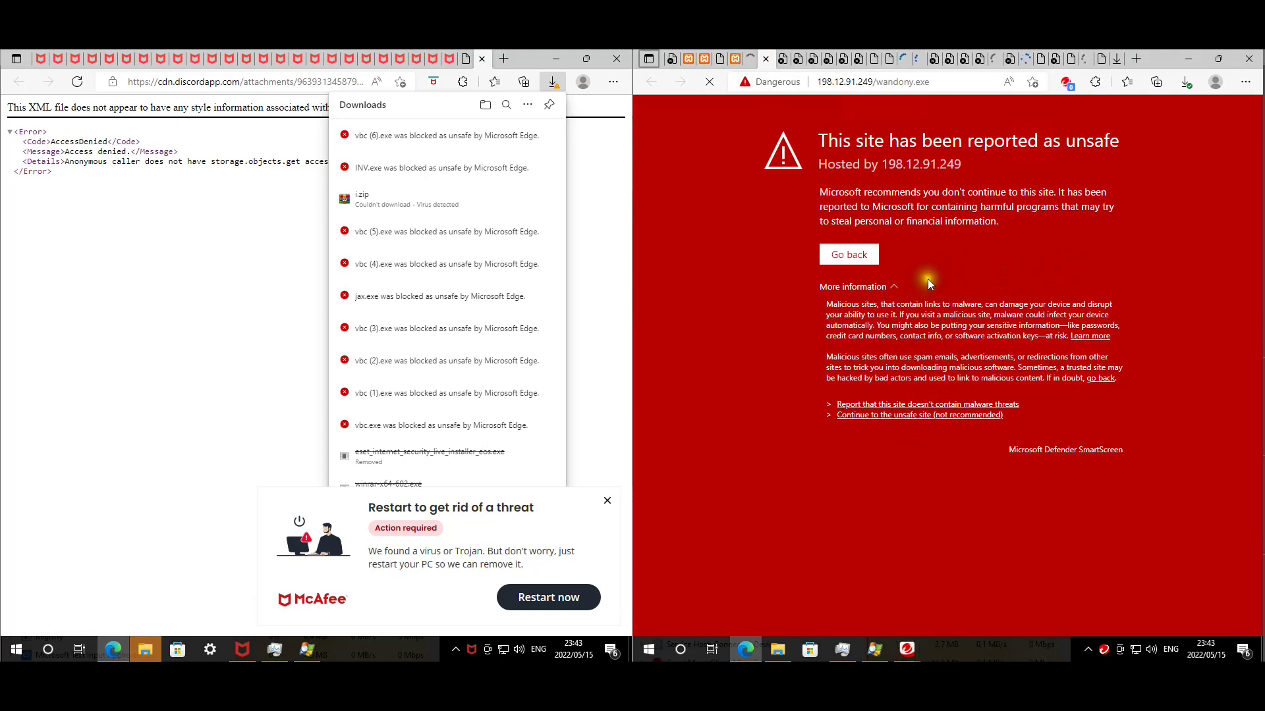
{"action": "left_click", "coordinate": [784, 60]}
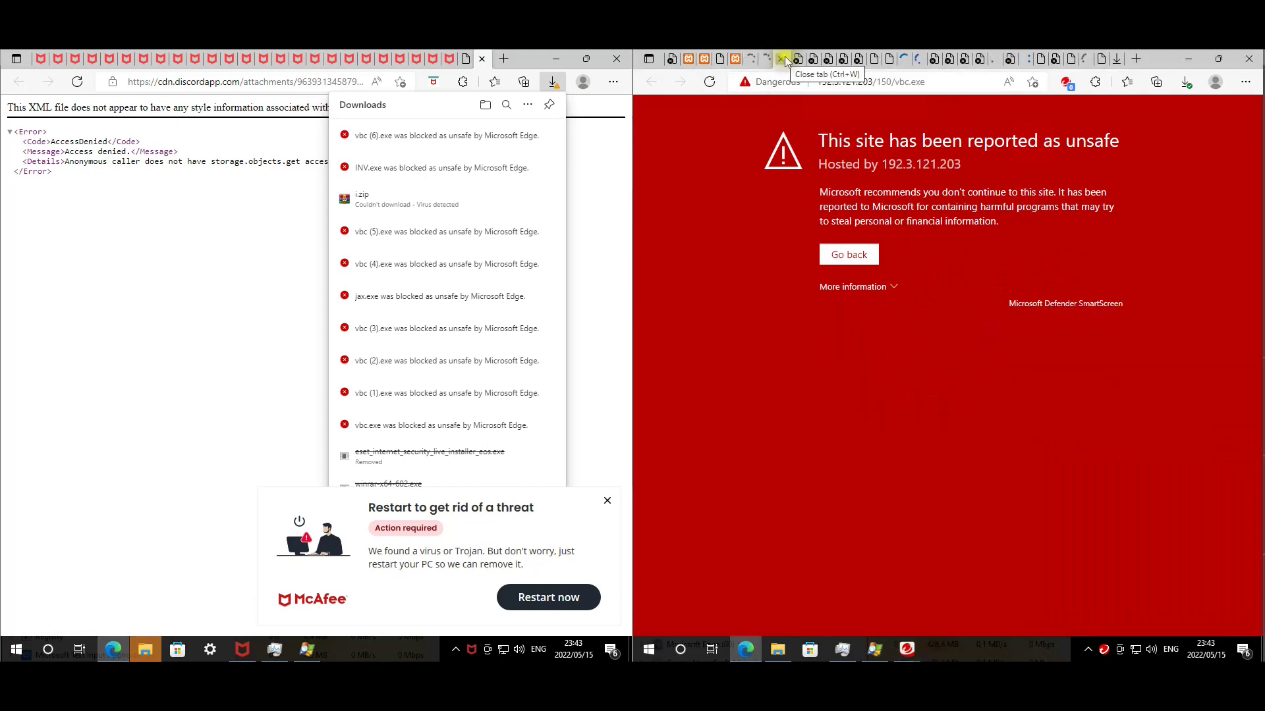
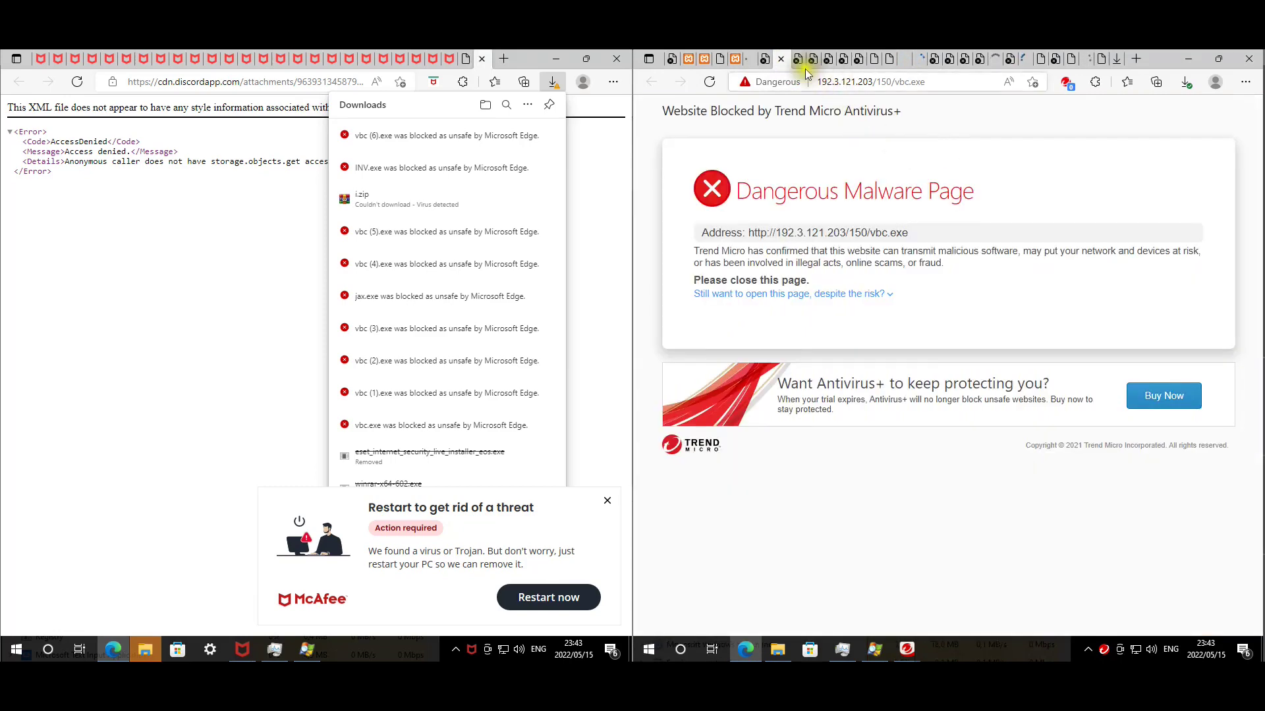
{"action": "left_click", "coordinate": [787, 60]}
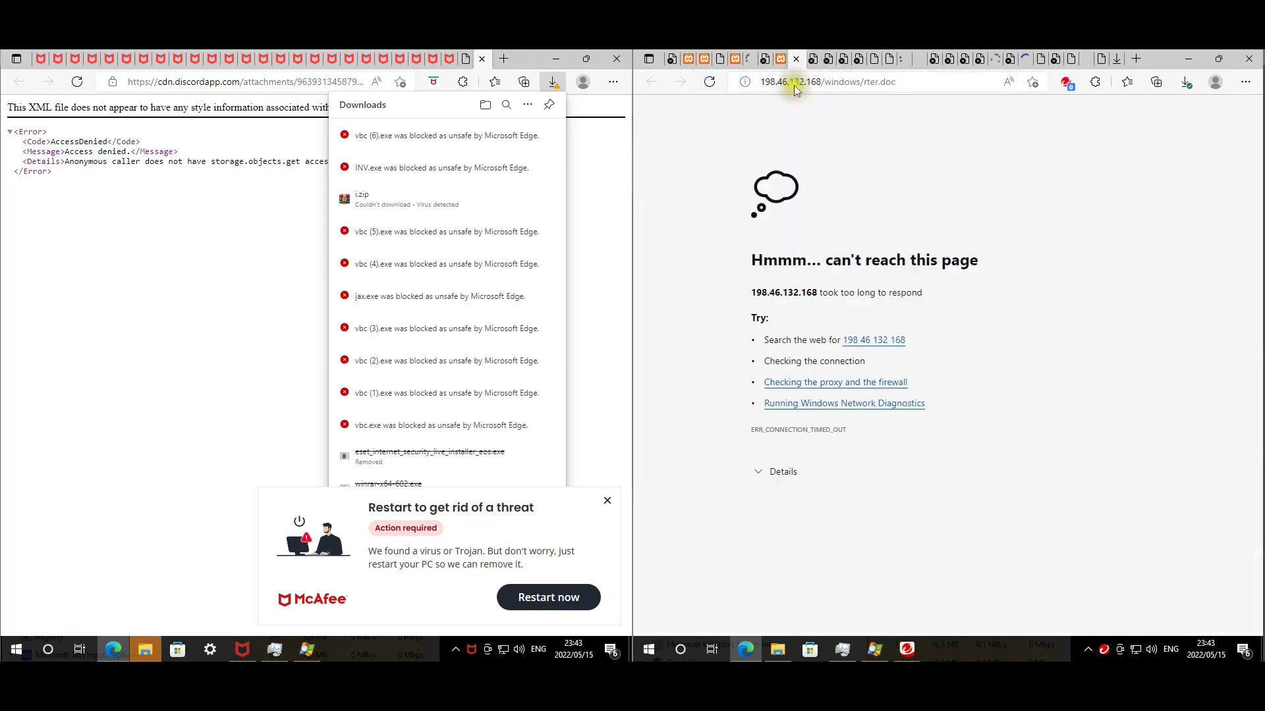
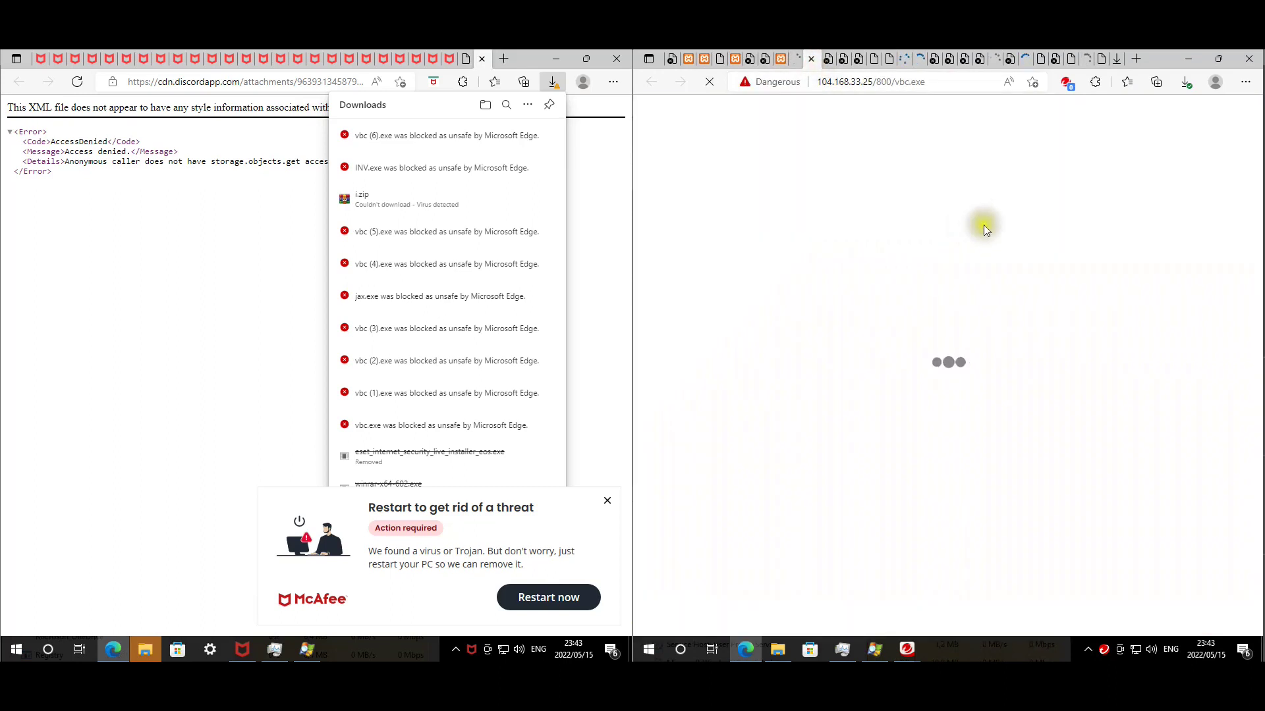
- Continue past SmartScreen to the unsafe site 180.214.238.224/cloudfile/vbc.exe
{"action": "left_click", "coordinate": [834, 57]}
{"action": "left_click", "coordinate": [854, 288]}
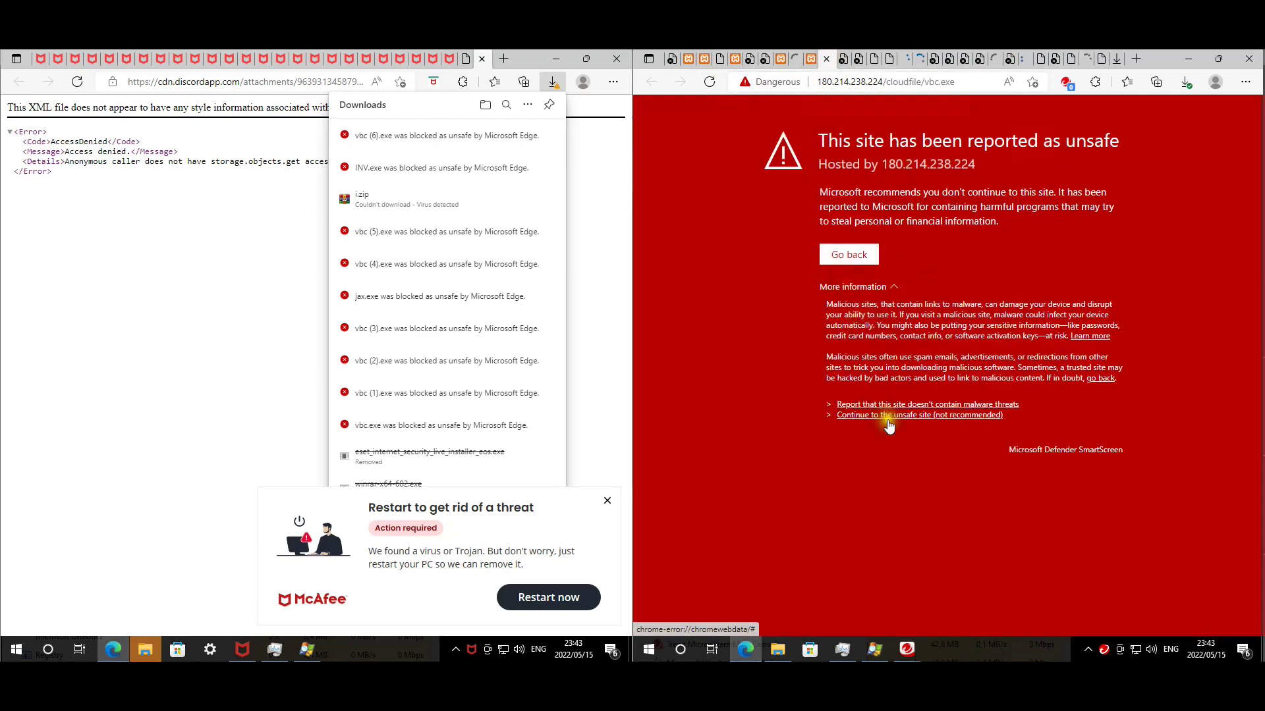
{"action": "left_click", "coordinate": [904, 416]}
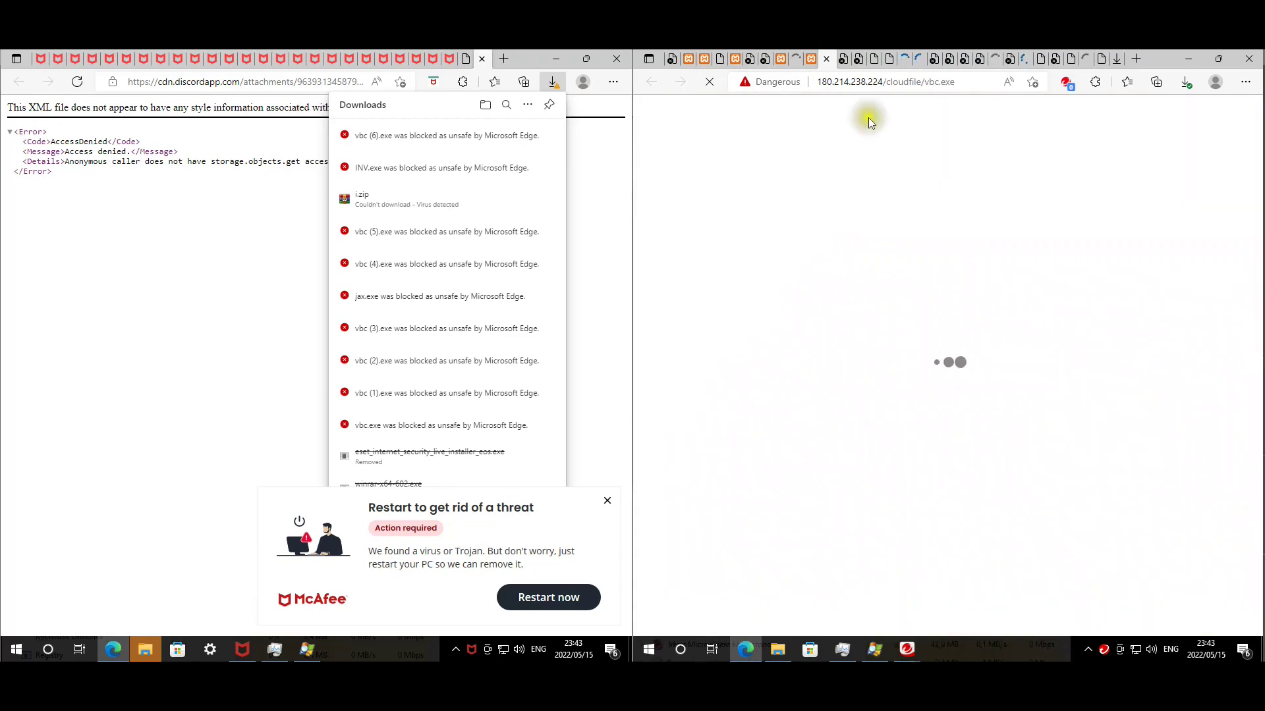
- Review the next tabs on the Trend Micro machine and continue past SmartScreen to 172.245.163.155/ije/INV.exe
{"action": "left_click", "coordinate": [848, 60]}
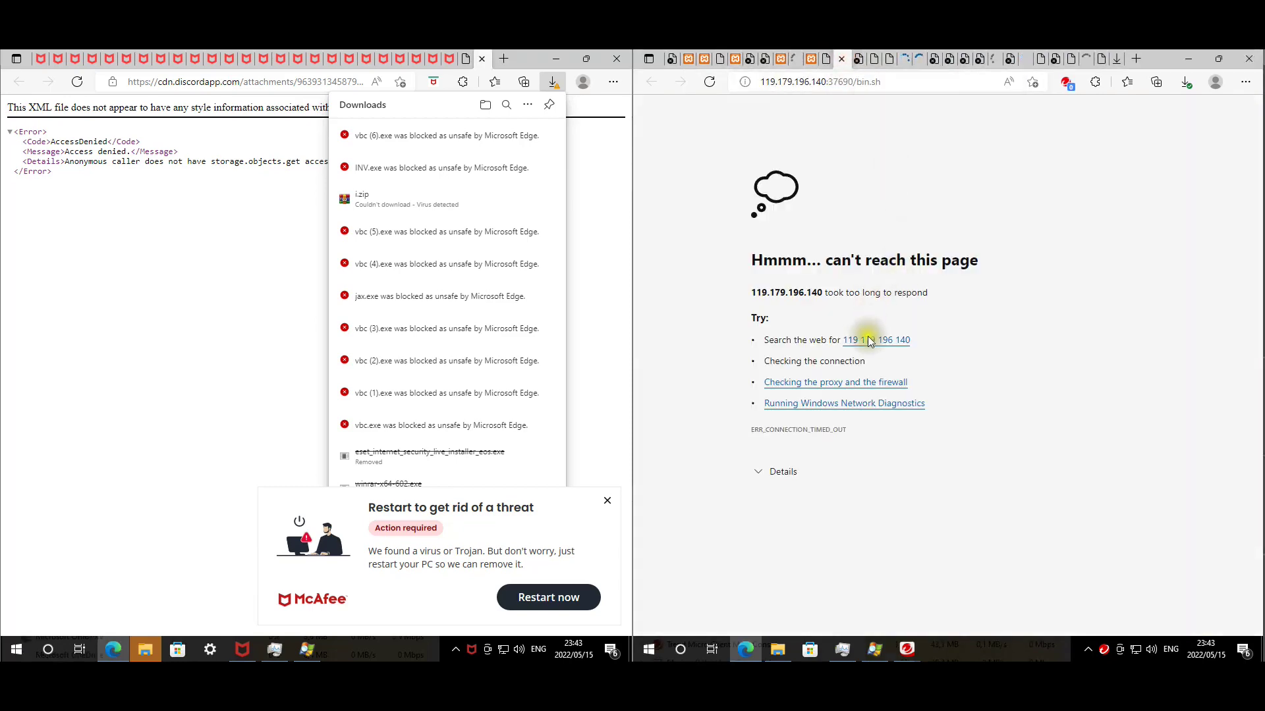
{"action": "left_click", "coordinate": [866, 61]}
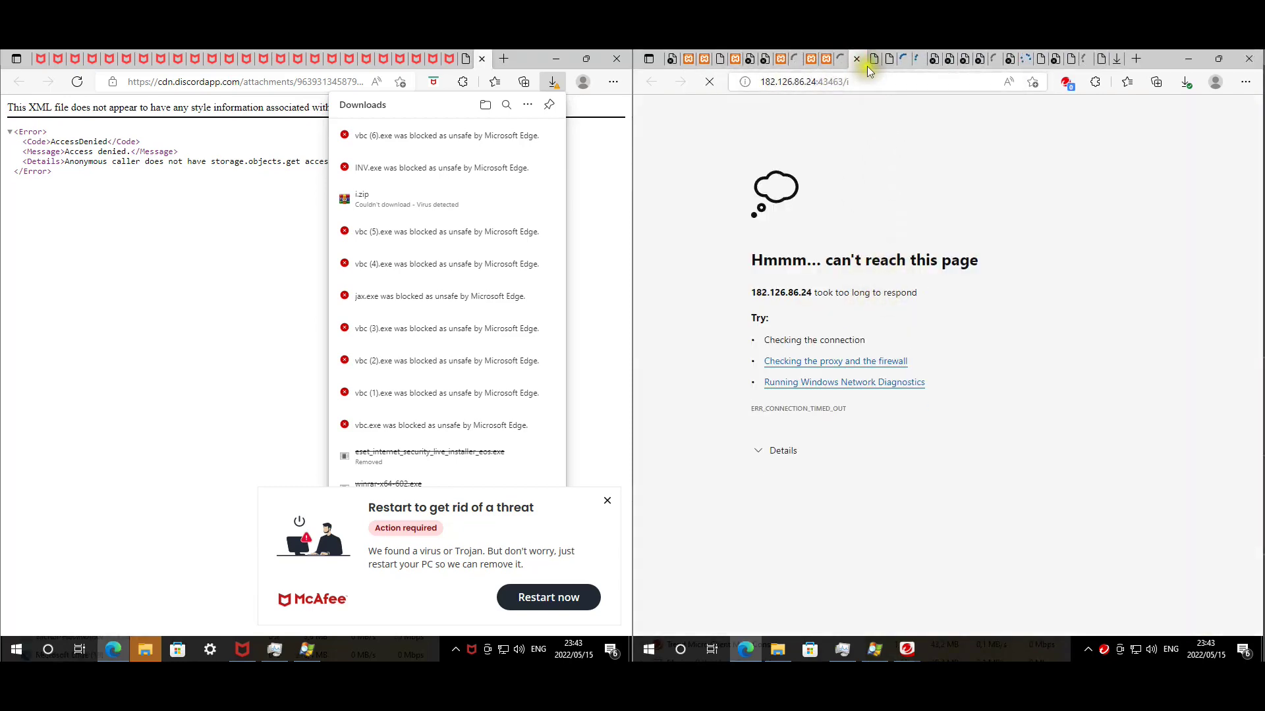
{"action": "left_click", "coordinate": [889, 60]}
{"action": "left_click", "coordinate": [922, 58]}
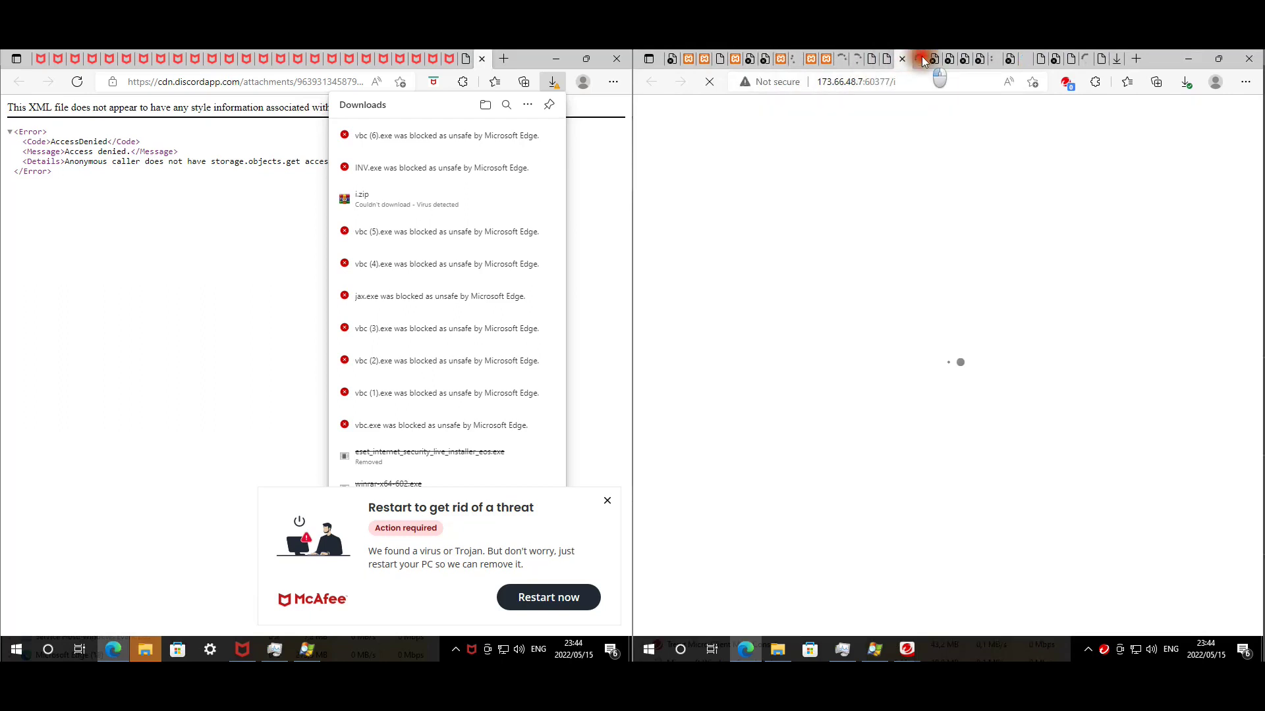
{"action": "left_click", "coordinate": [938, 58]}
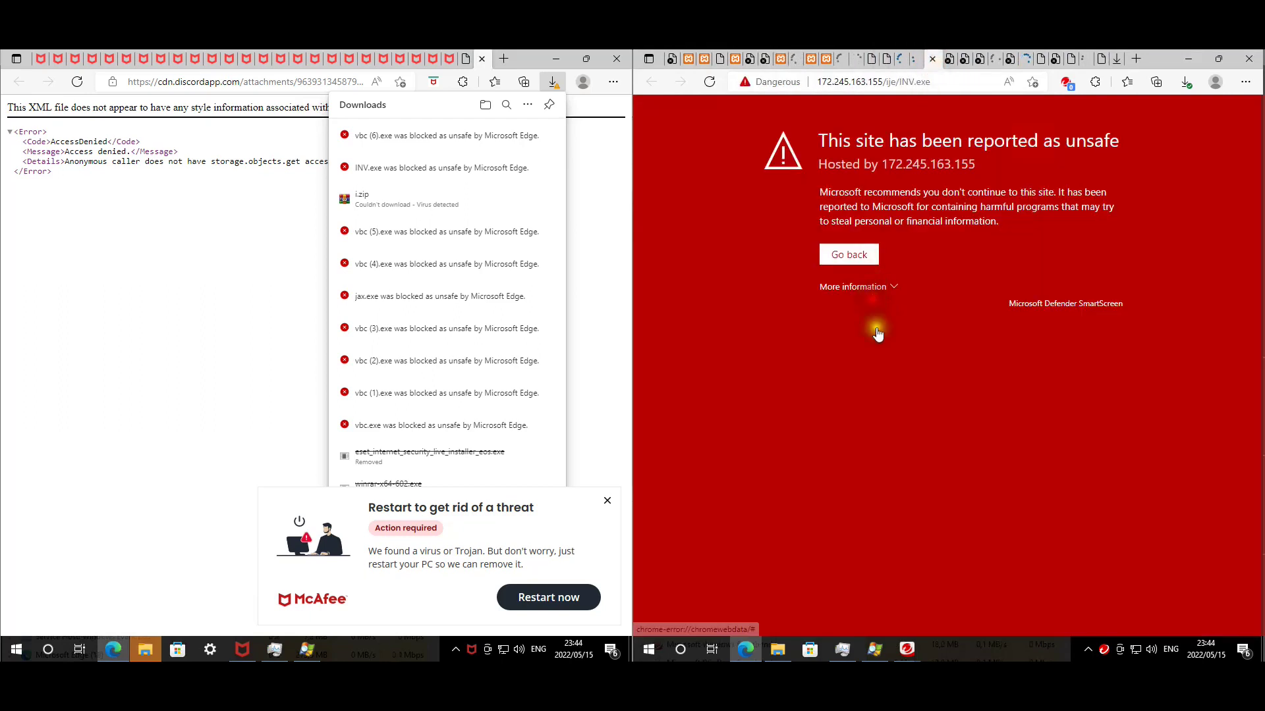
{"action": "left_click", "coordinate": [868, 288]}
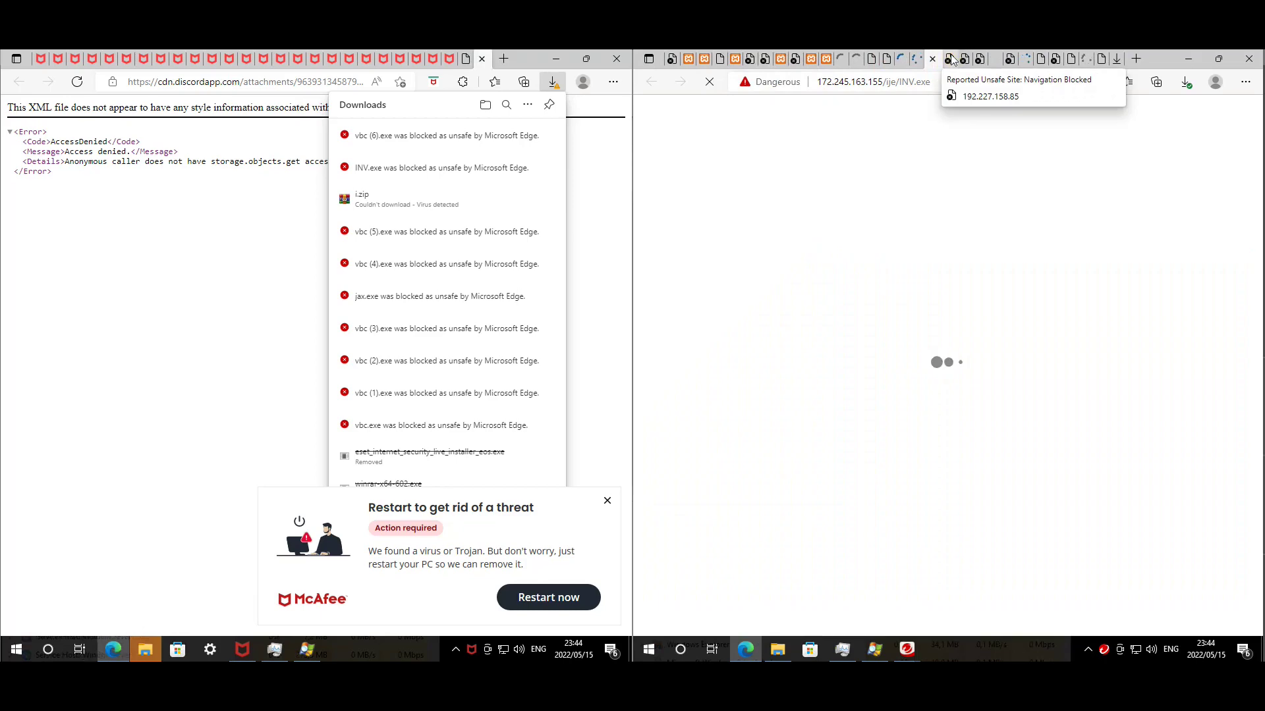
- Continue past SmartScreen to 192.227.158.85/gog/mori.exe and 192.227.158.85/tug/ing.exe
{"action": "left_click", "coordinate": [951, 60]}
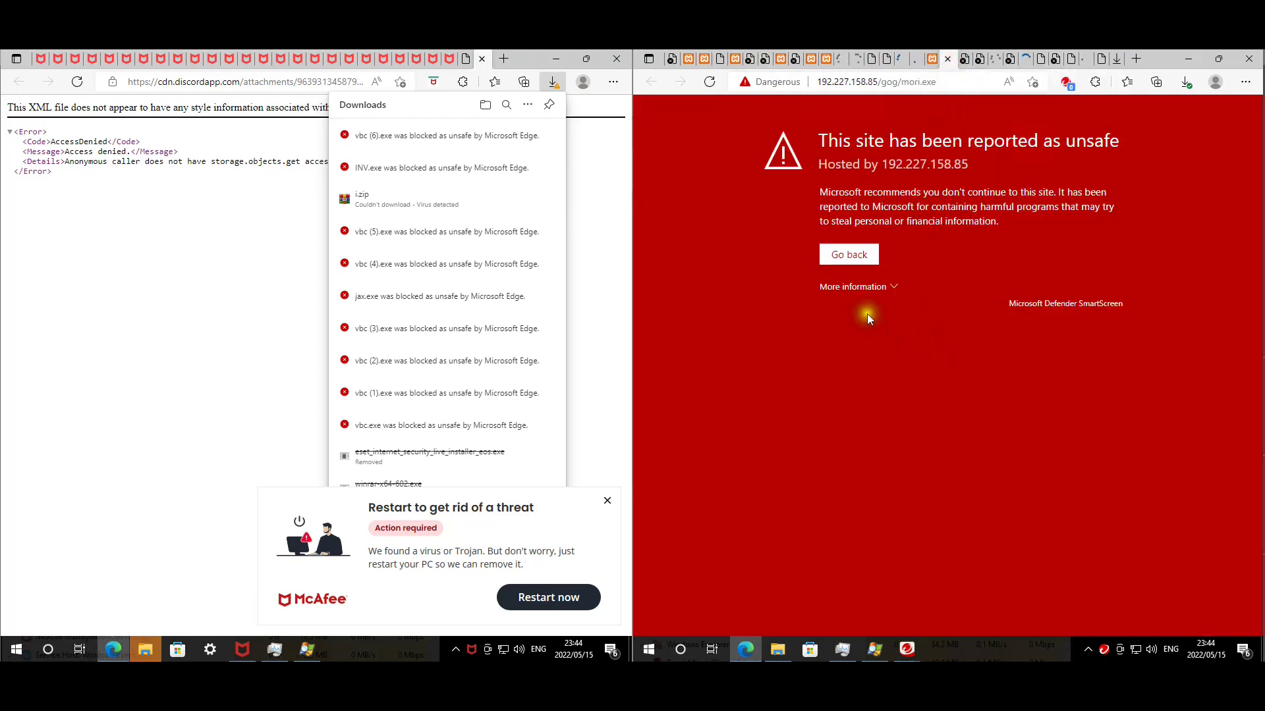
{"action": "left_click", "coordinate": [877, 288]}
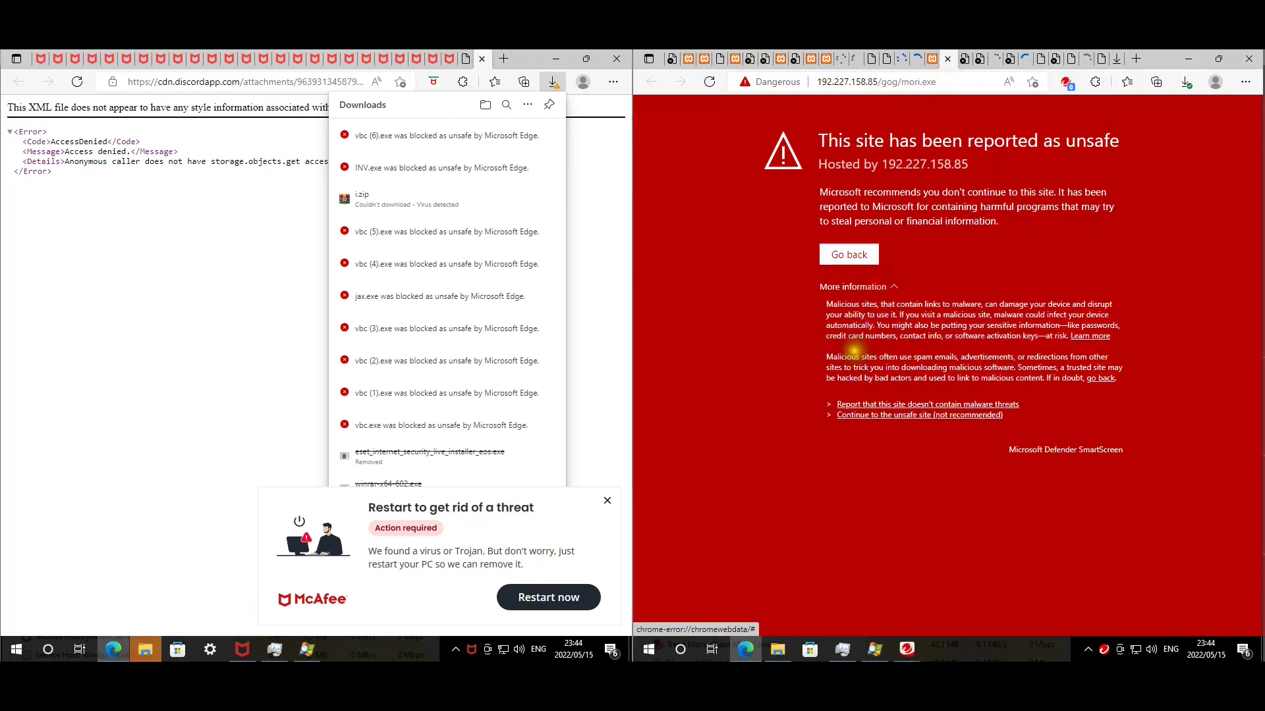
{"action": "left_click", "coordinate": [876, 415]}
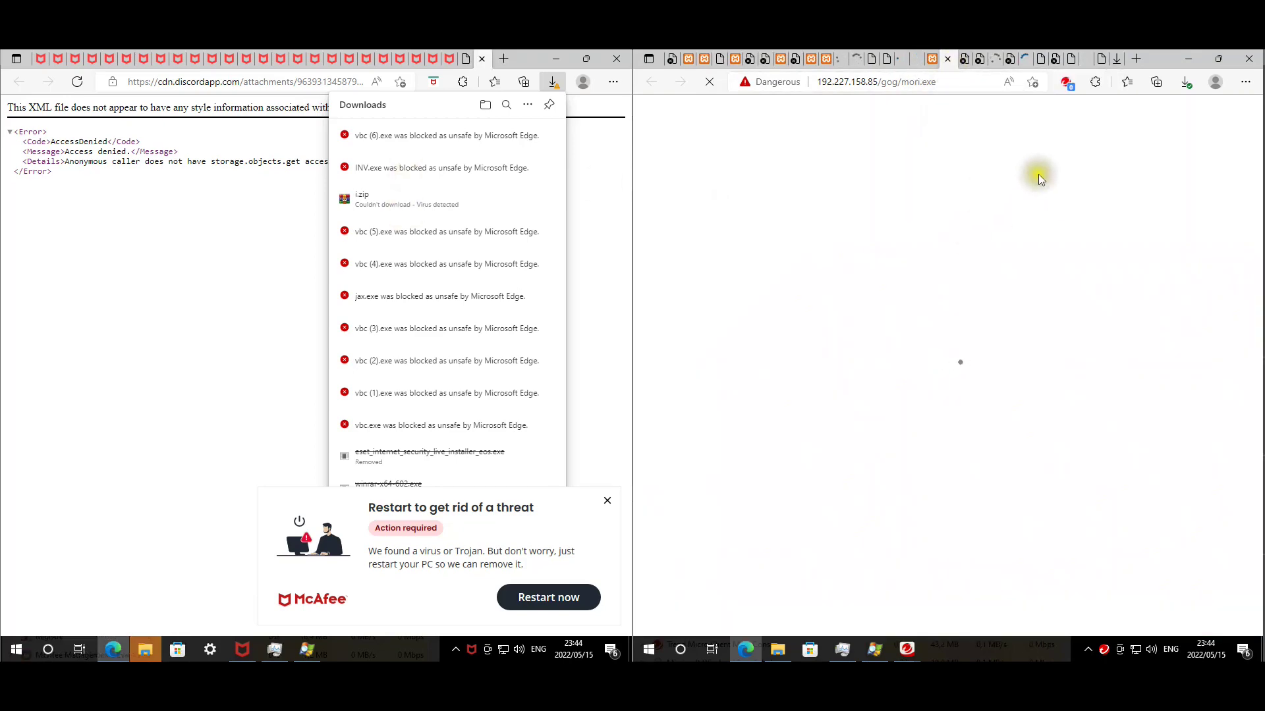
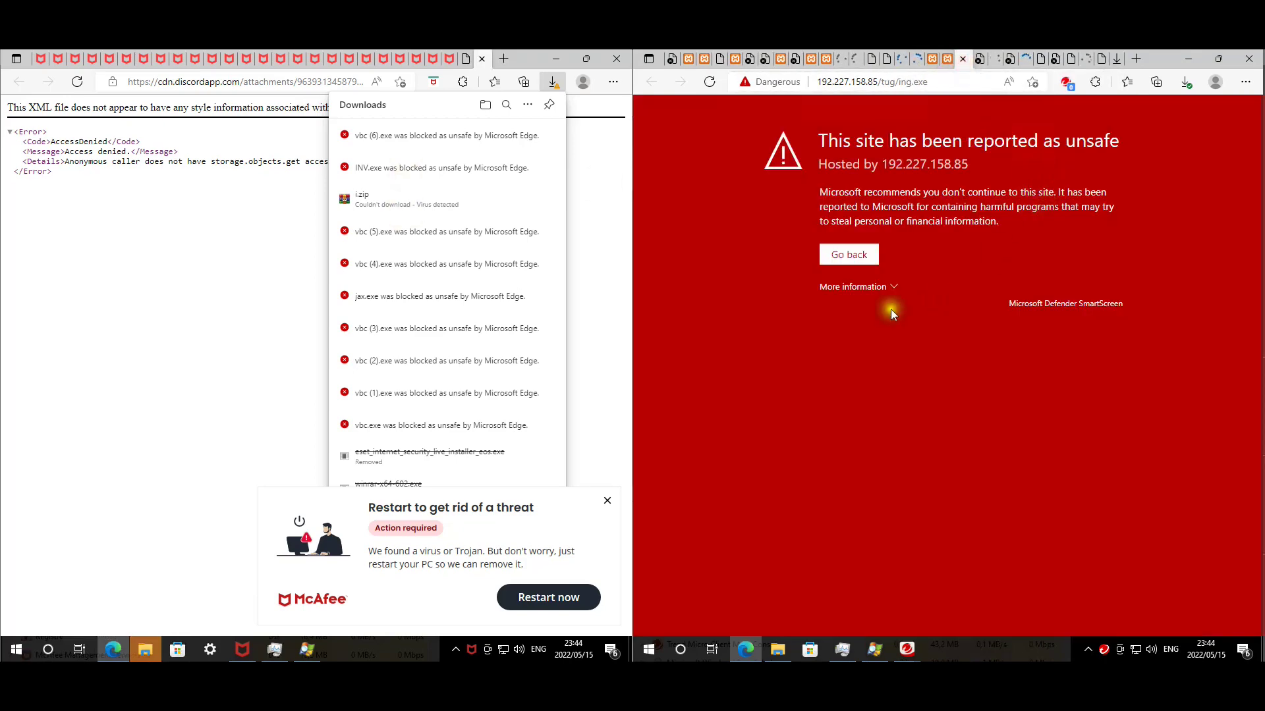
{"action": "left_click", "coordinate": [860, 288]}
{"action": "left_click", "coordinate": [890, 416]}
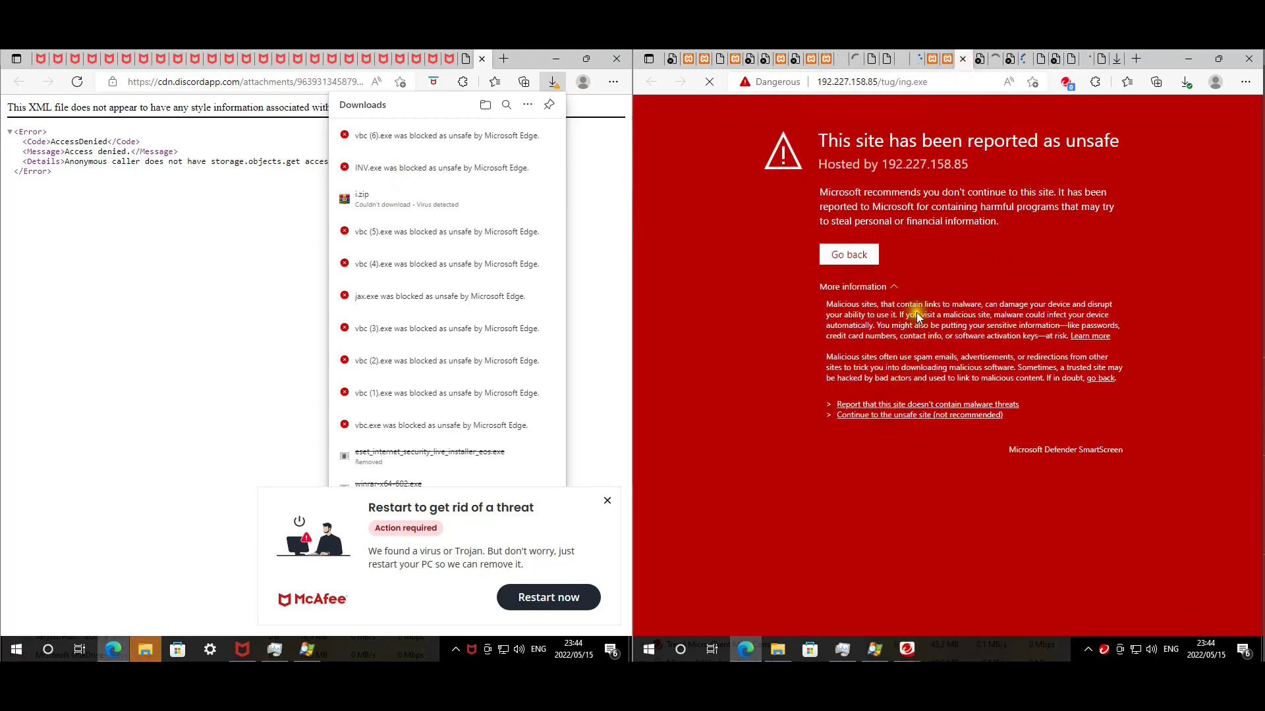
- Continue past SmartScreen to 107.175.3.37/878/vbc.exe and 107.172.76.210/105/vbc.exe
{"action": "left_click", "coordinate": [980, 60]}
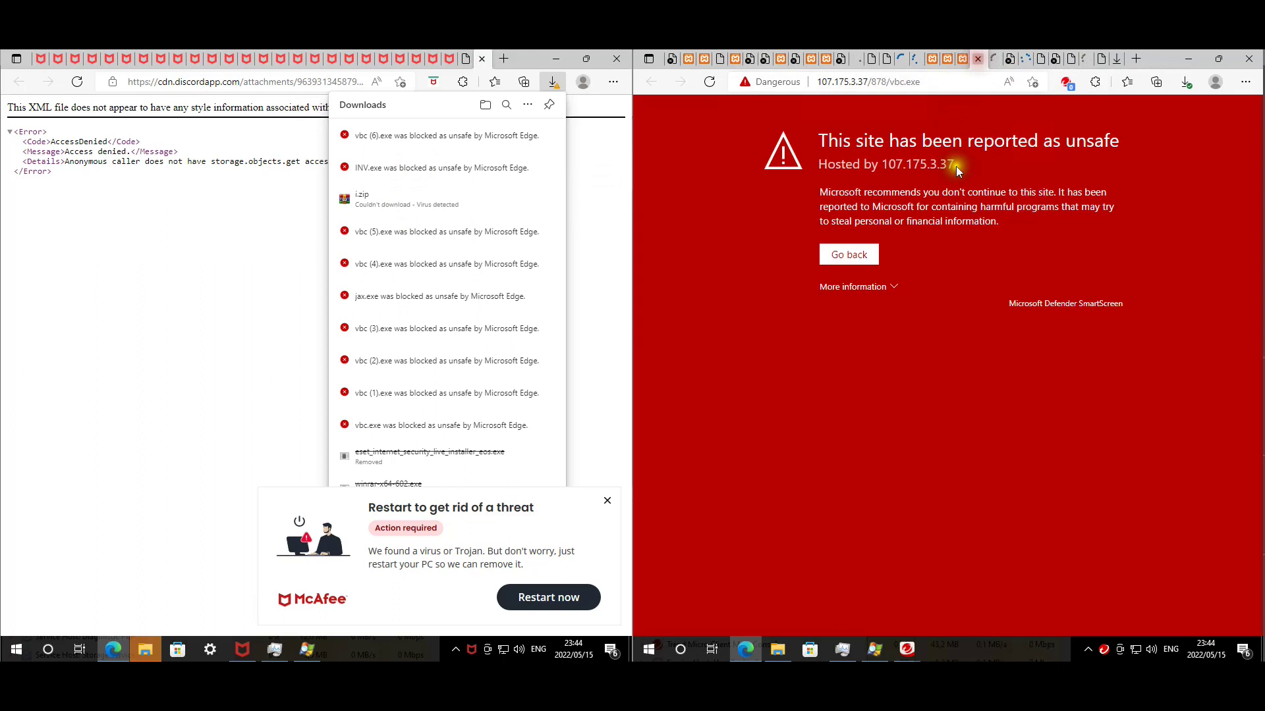
{"action": "left_click", "coordinate": [873, 289]}
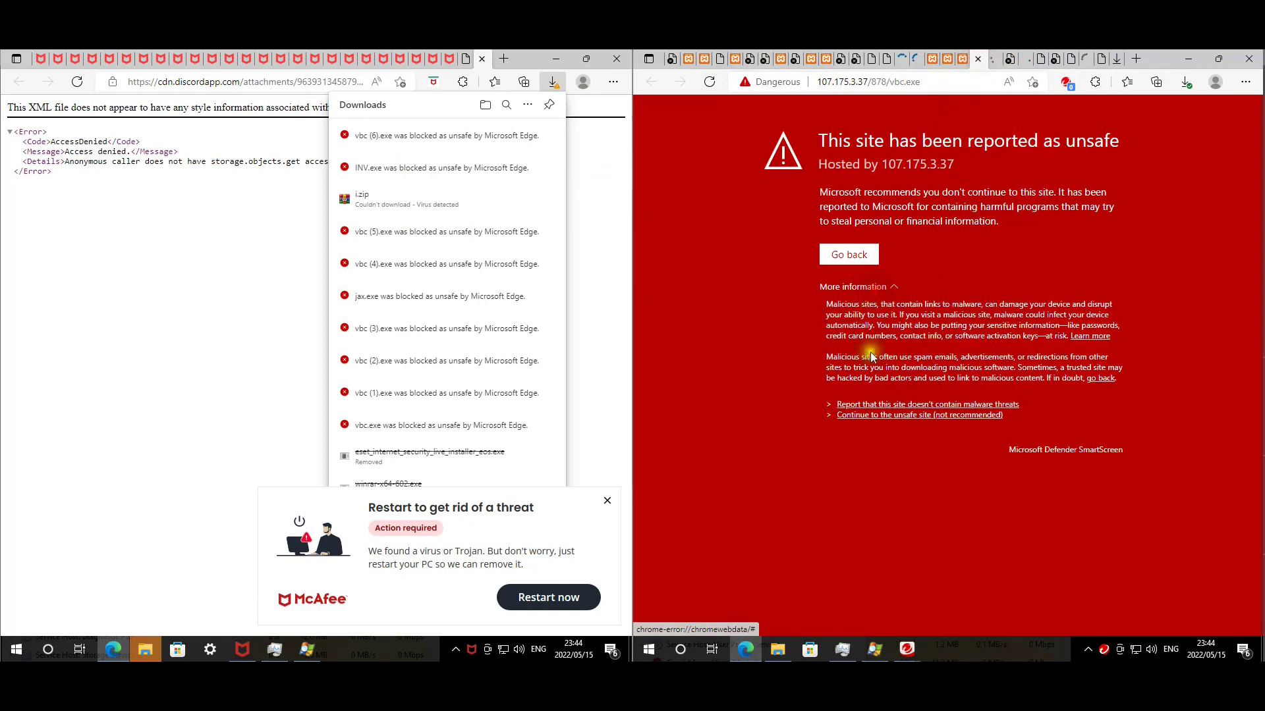
{"action": "left_click", "coordinate": [886, 416]}
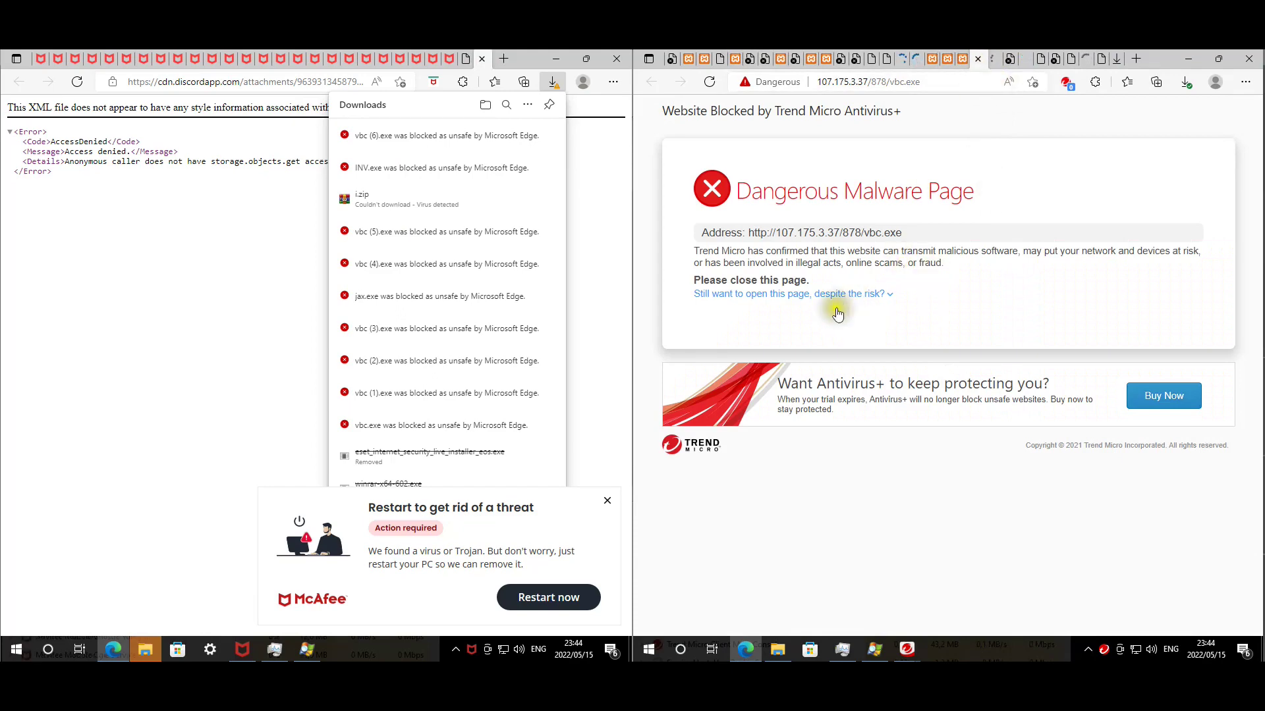
{"action": "left_click", "coordinate": [978, 59]}
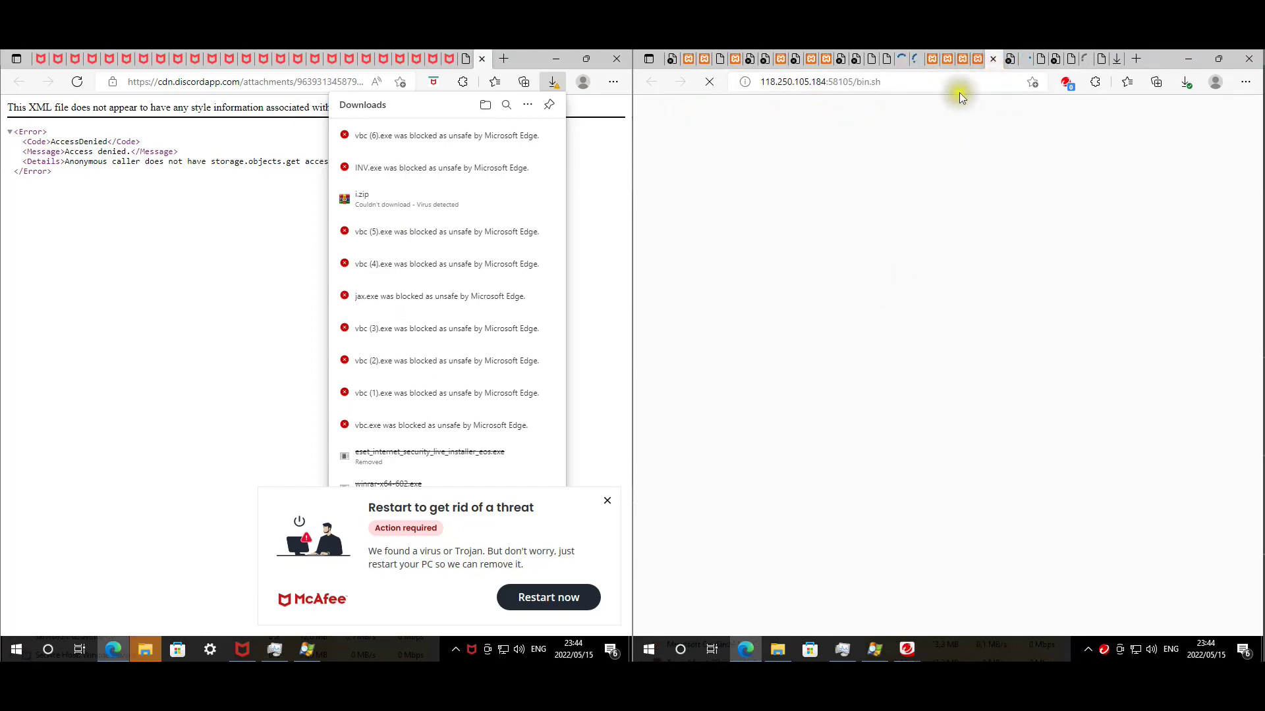
{"action": "left_click", "coordinate": [1010, 60]}
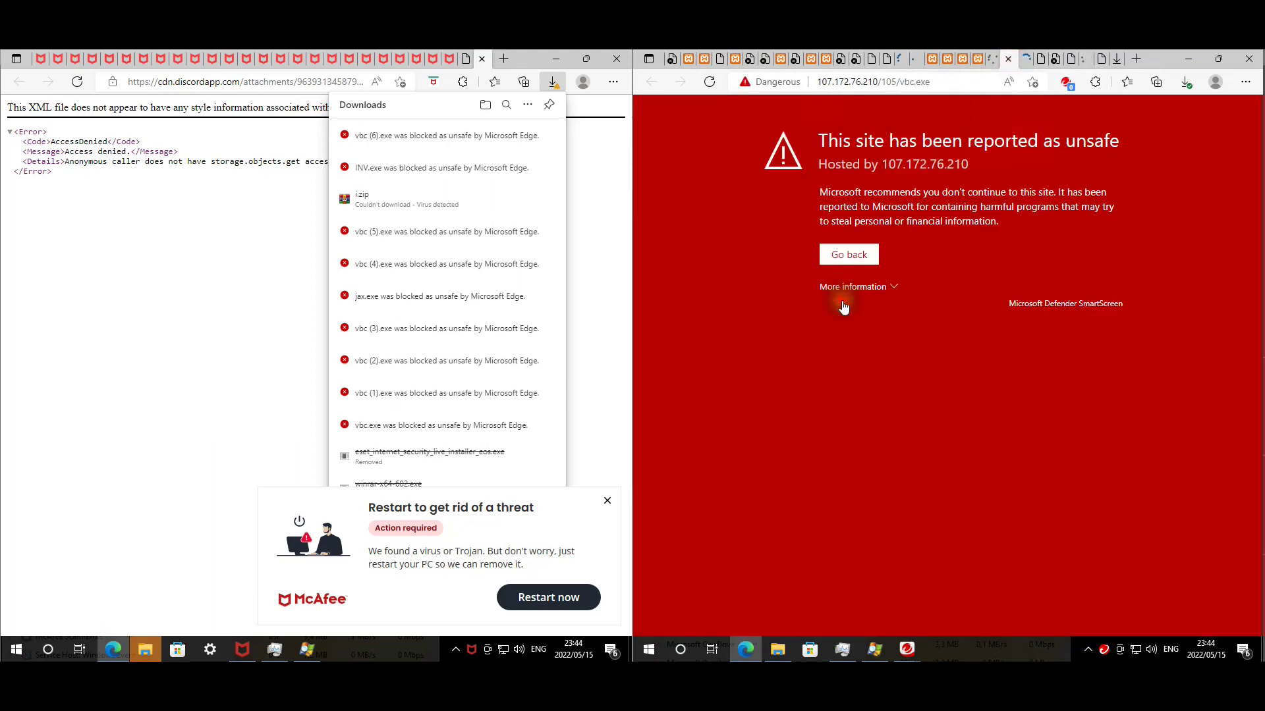
{"action": "left_click", "coordinate": [850, 289]}
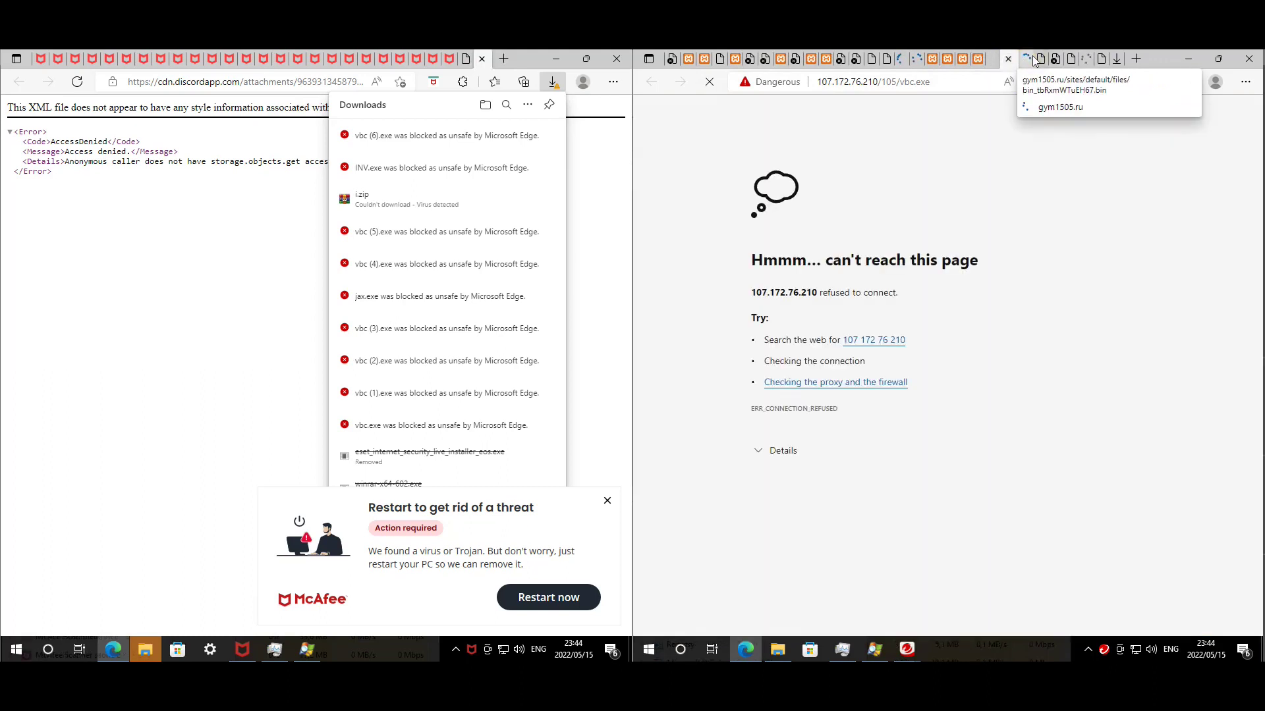
- Review the gym1505.ru and remaining tabs on the Trend Micro machine, ending at the browser's list of downloaded files
{"action": "left_click", "coordinate": [1032, 58]}
{"action": "left_click", "coordinate": [1034, 58]}
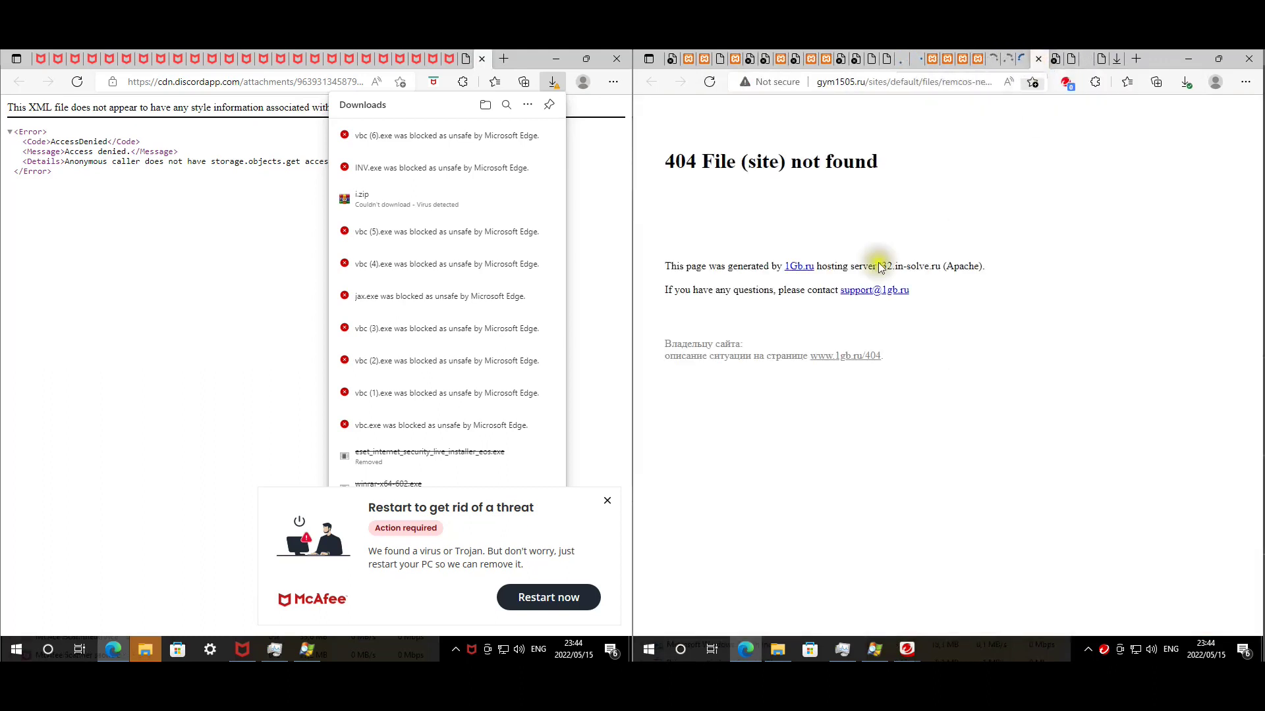
{"action": "left_click", "coordinate": [1096, 60]}
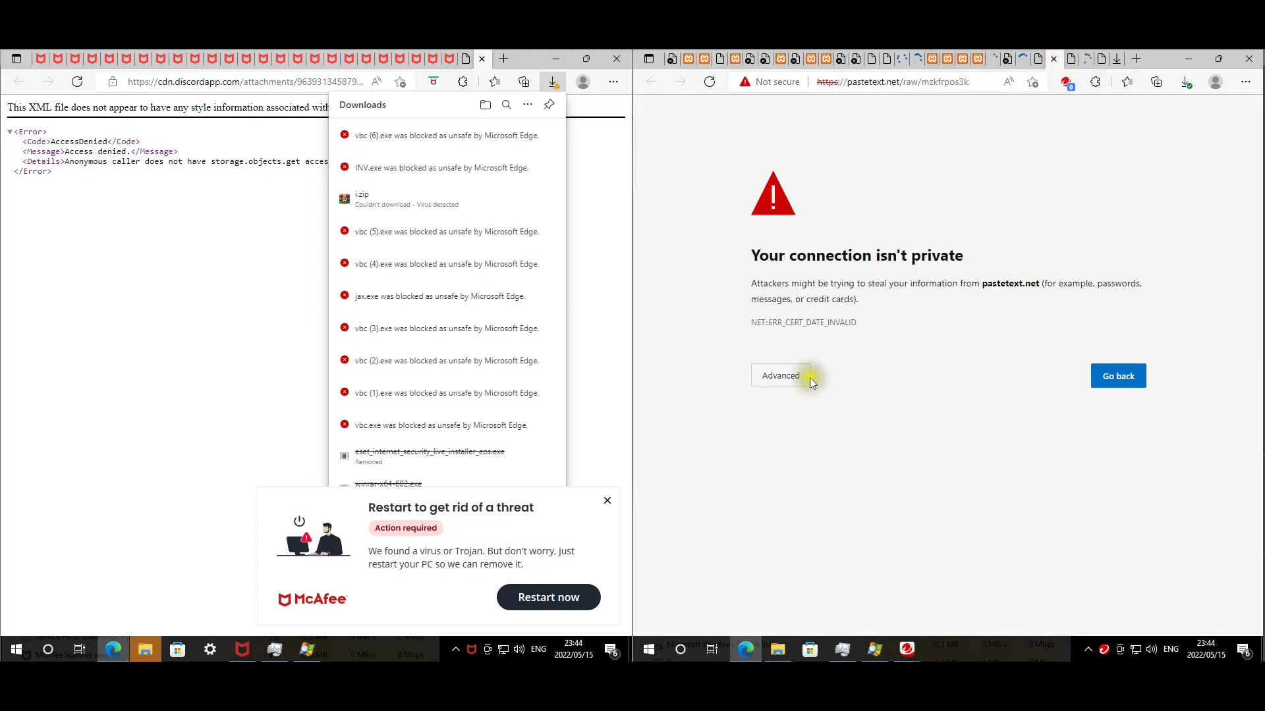
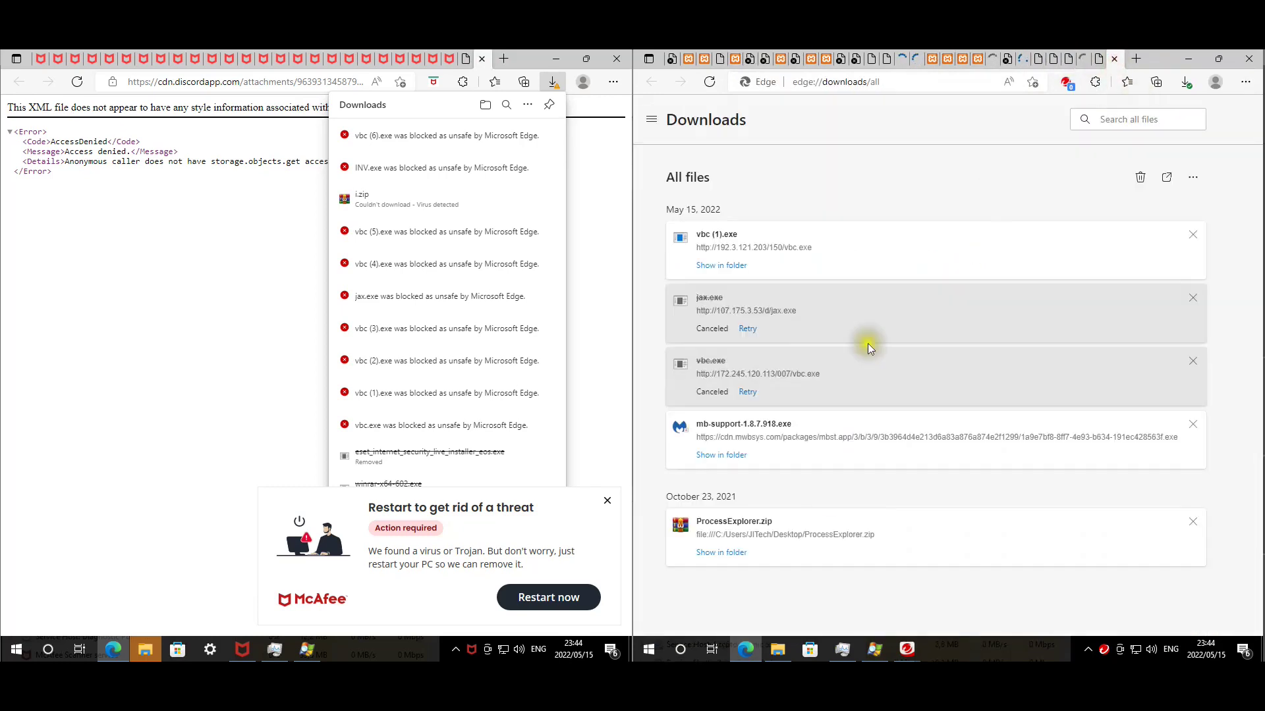
- Open the Downloads folder on both machines and select all the unconfirmed .crdownload files on the McAfee machine
{"action": "left_click", "coordinate": [777, 650]}
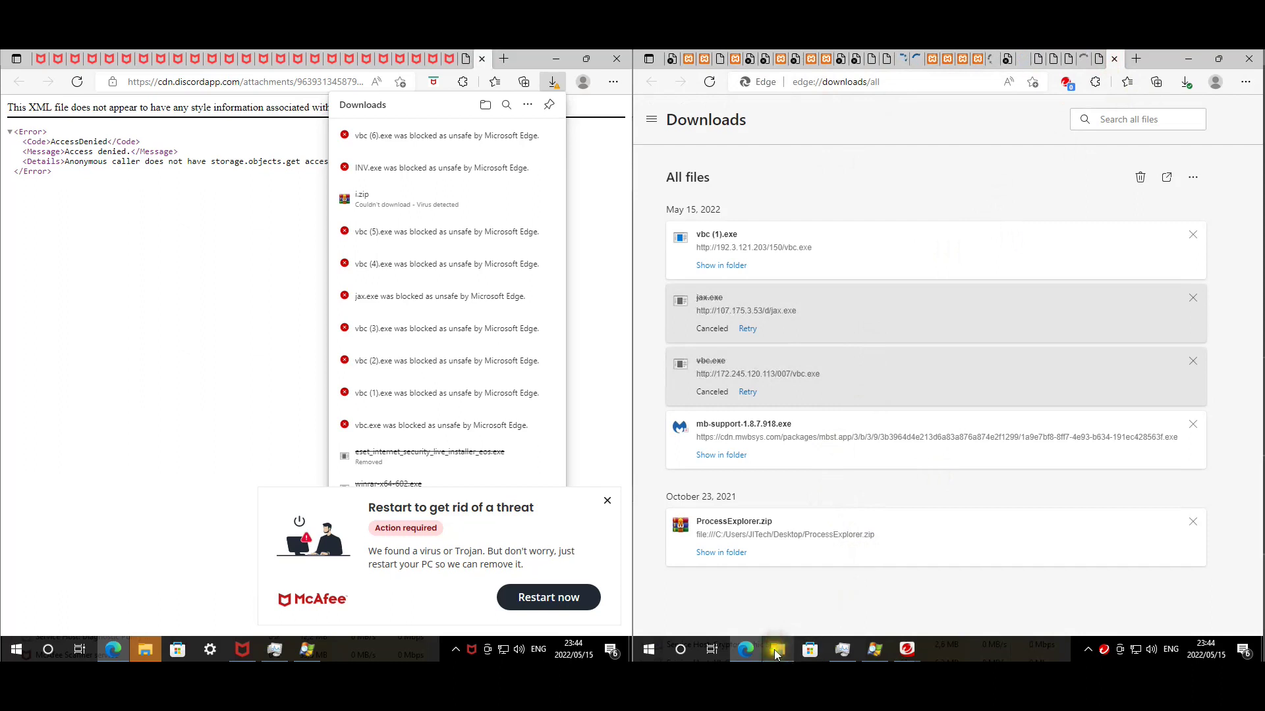
{"action": "left_click", "coordinate": [145, 651]}
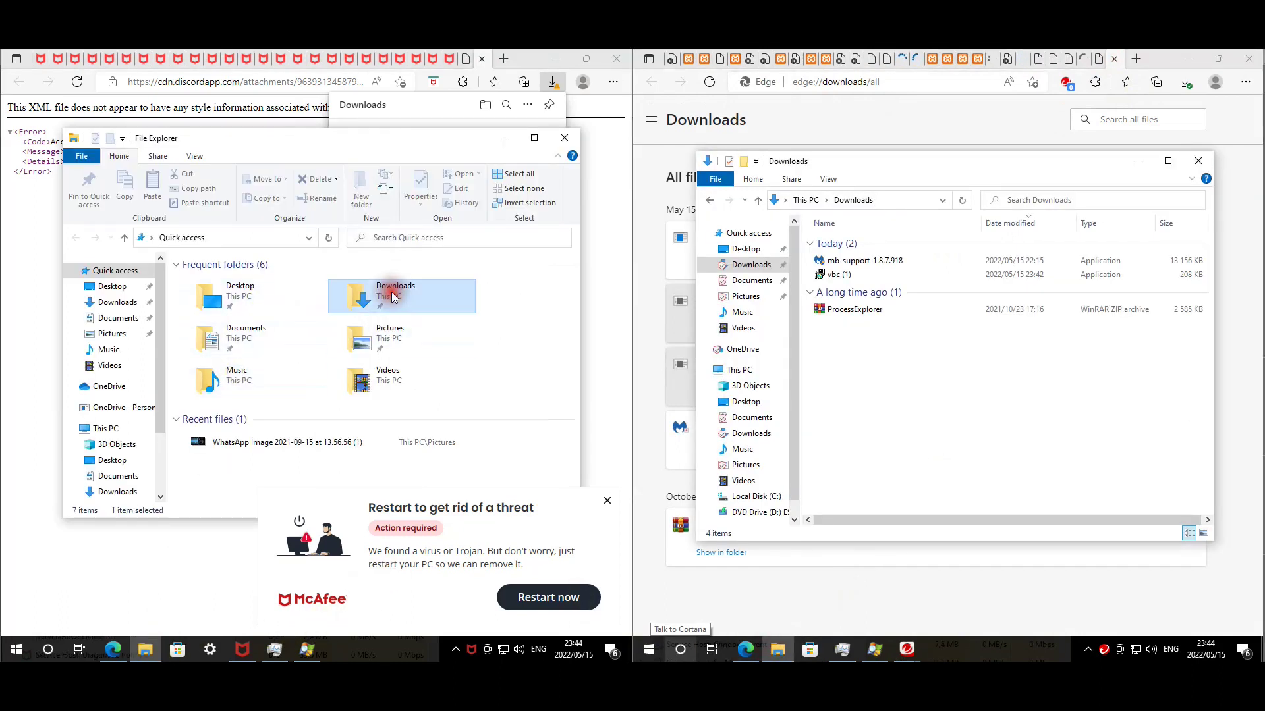
{"action": "double_click", "coordinate": [392, 297]}
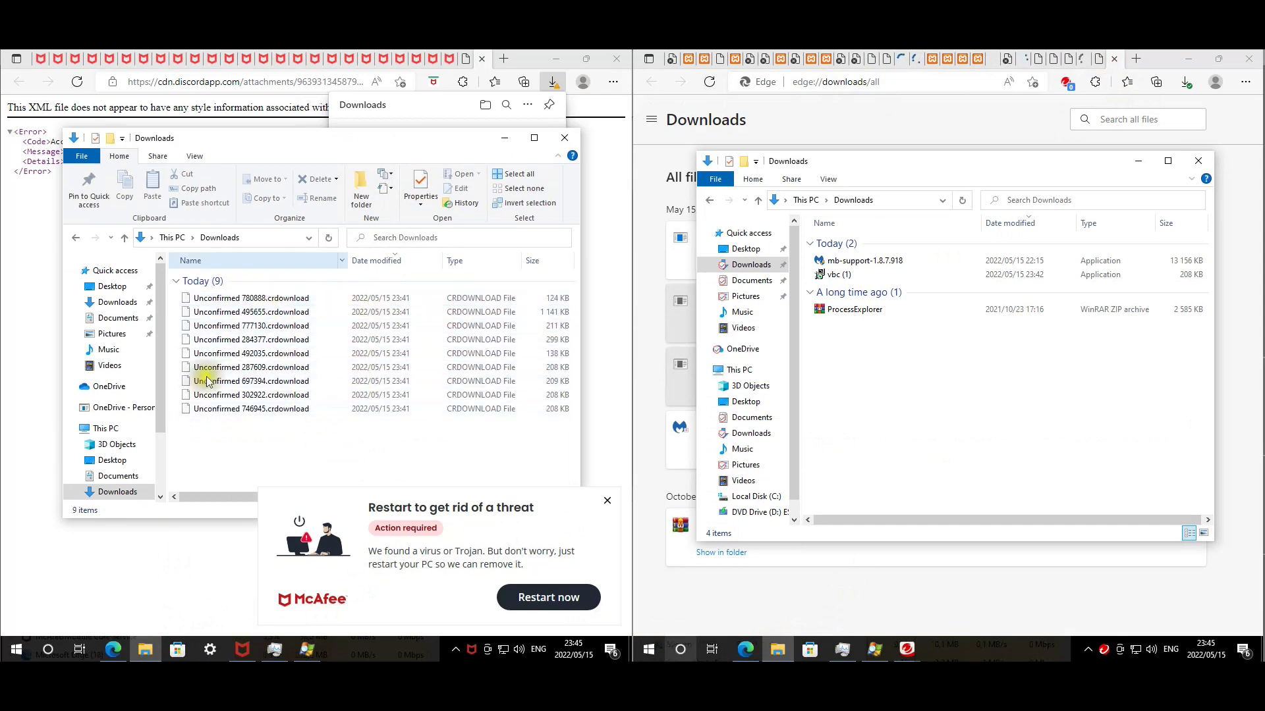
{"action": "left_click_drag", "start_coordinate": [298, 435], "coordinate": [273, 278]}
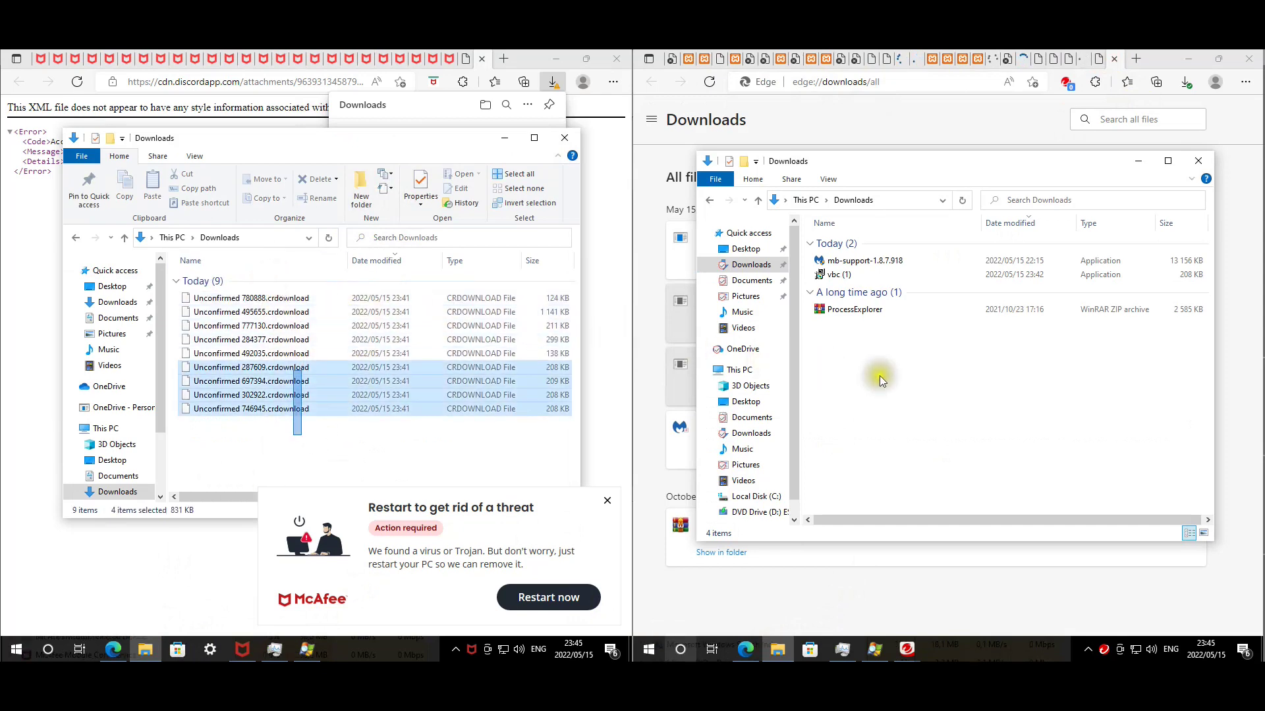
{"action": "left_click_drag", "start_coordinate": [296, 368], "coordinate": [297, 292]}
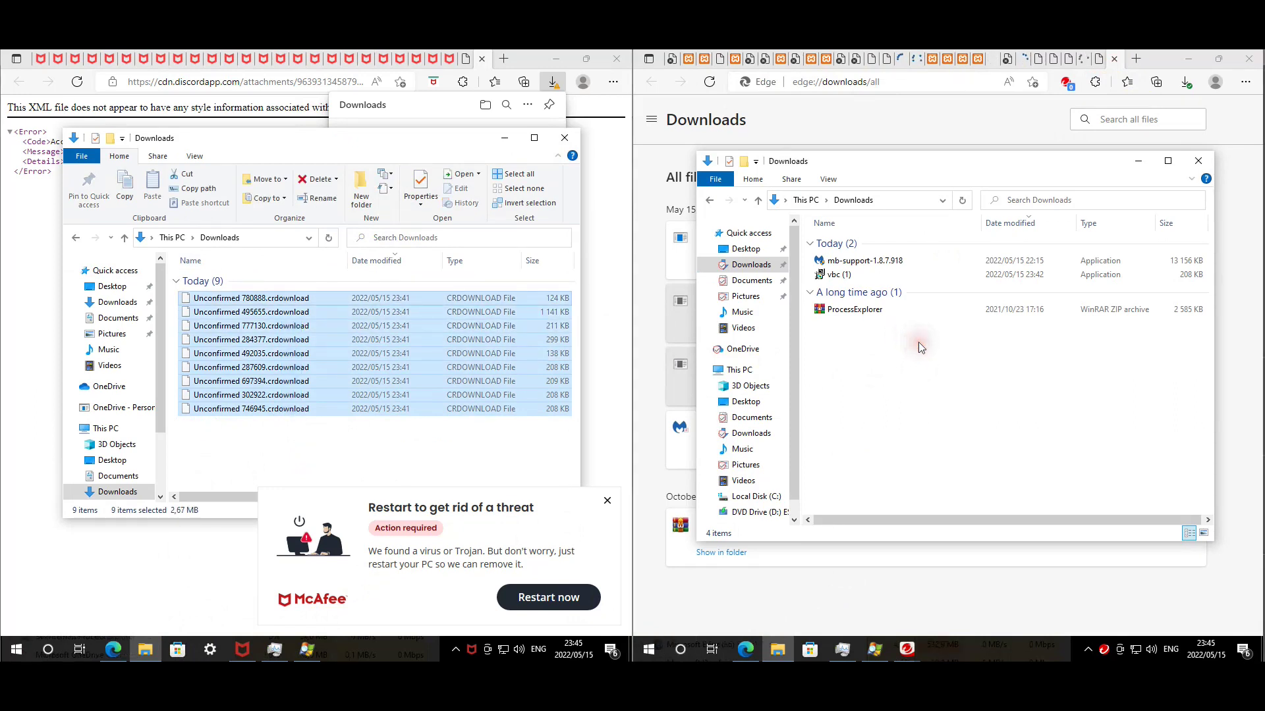
- Examine the vbc (1) and mb-support-1.8.7.918 applications in the Trend Micro machine's Downloads folder
{"action": "left_click", "coordinate": [838, 275]}
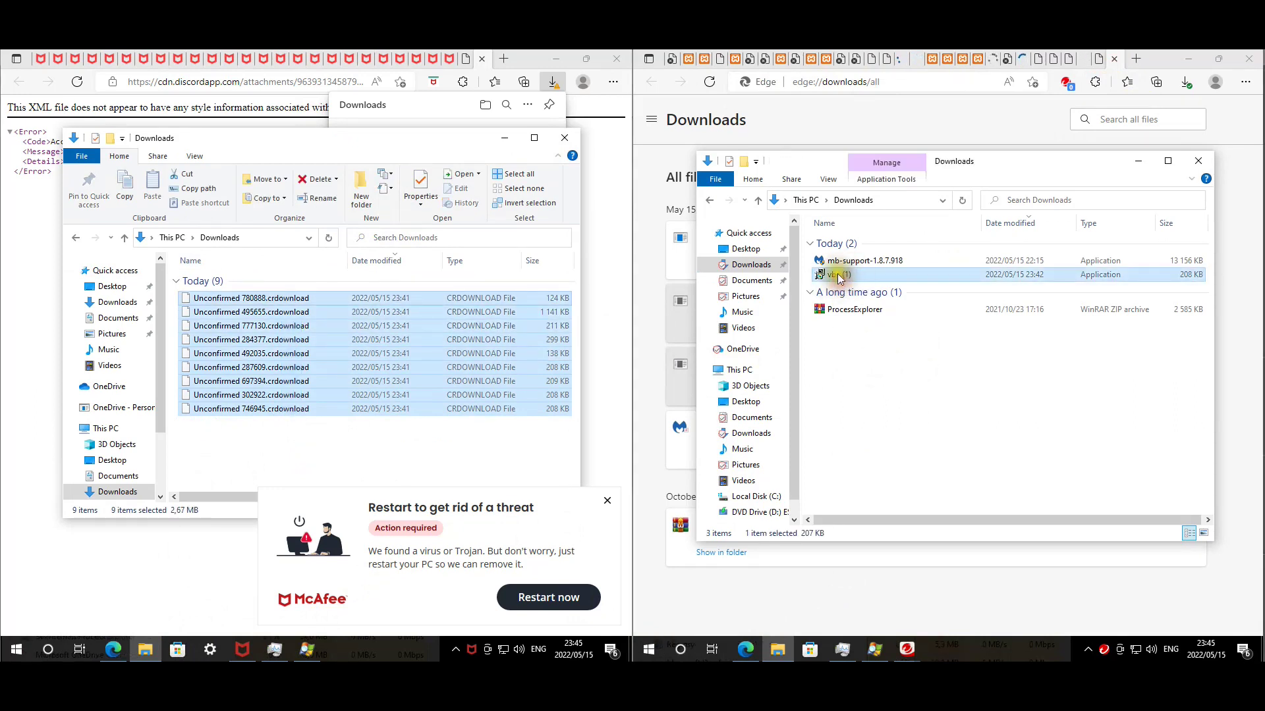
{"action": "left_click", "coordinate": [859, 263]}
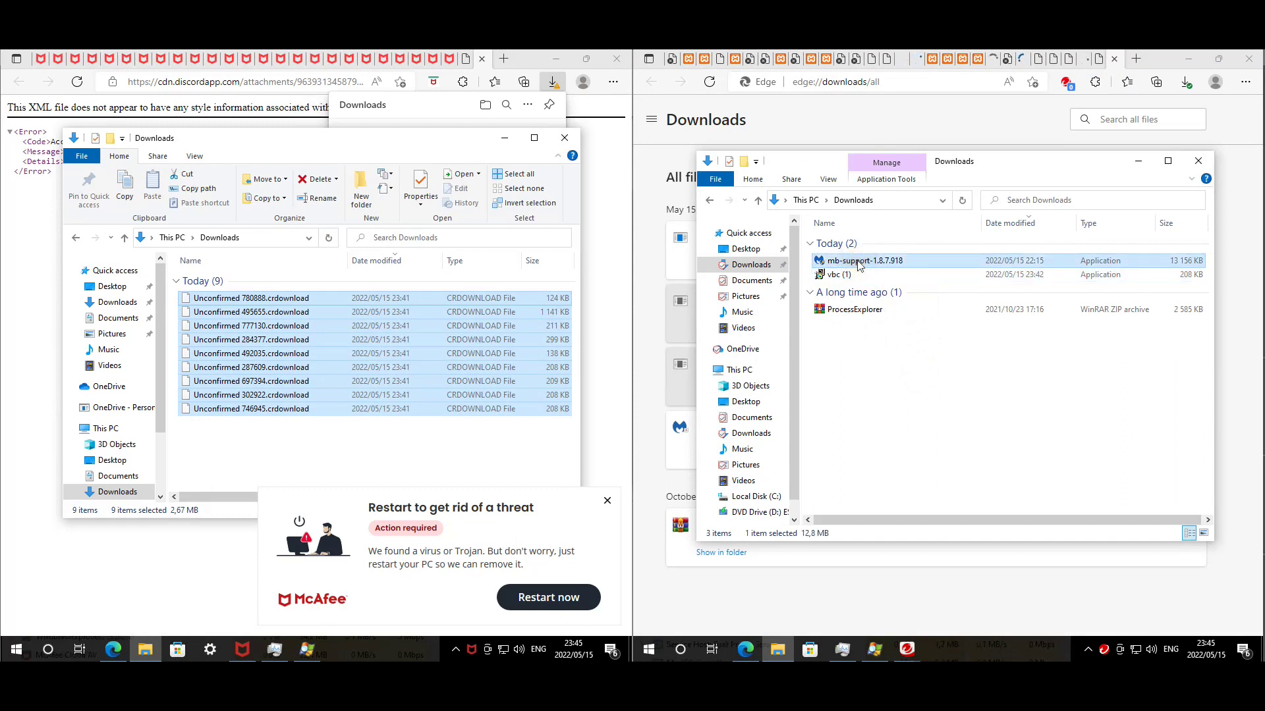
{"action": "left_click", "coordinate": [1077, 440]}
{"action": "left_click", "coordinate": [872, 263]}
{"action": "left_click", "coordinate": [829, 275]}
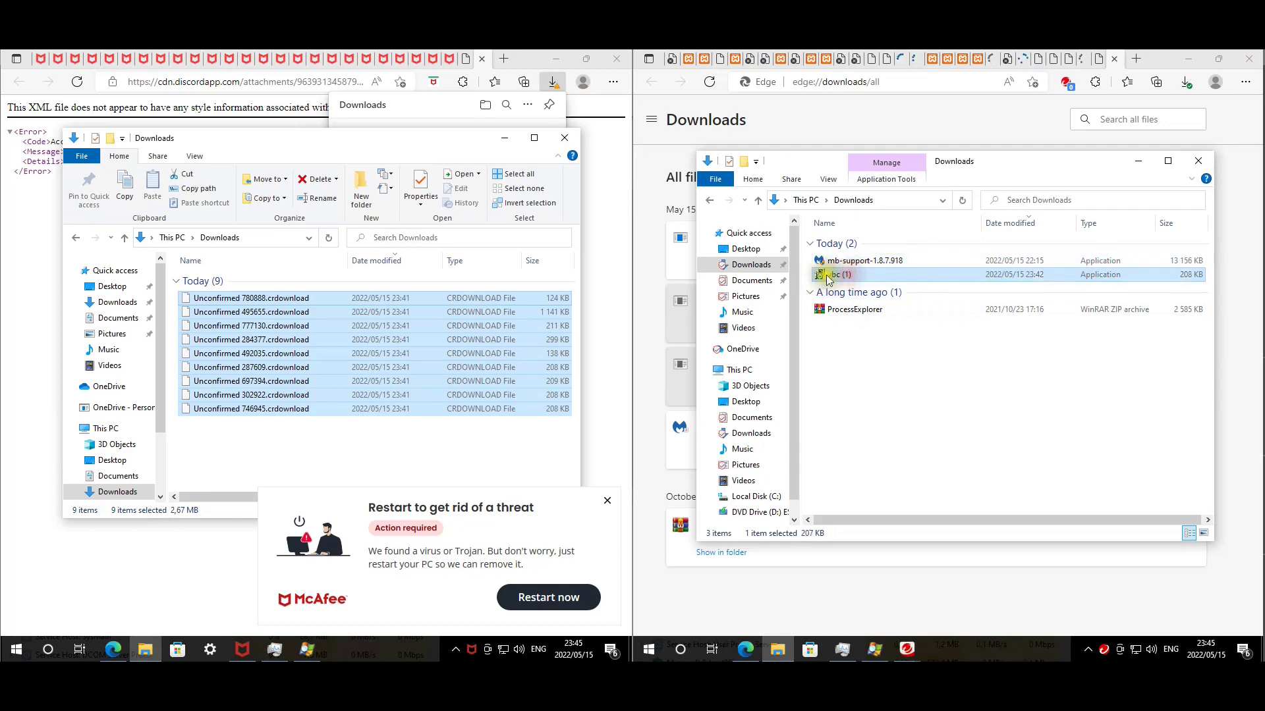
{"action": "left_click", "coordinate": [1021, 404]}
- Close the Downloads folders and browsers on both machines, and dismiss McAfee's restart notification
{"action": "left_click", "coordinate": [1198, 160]}
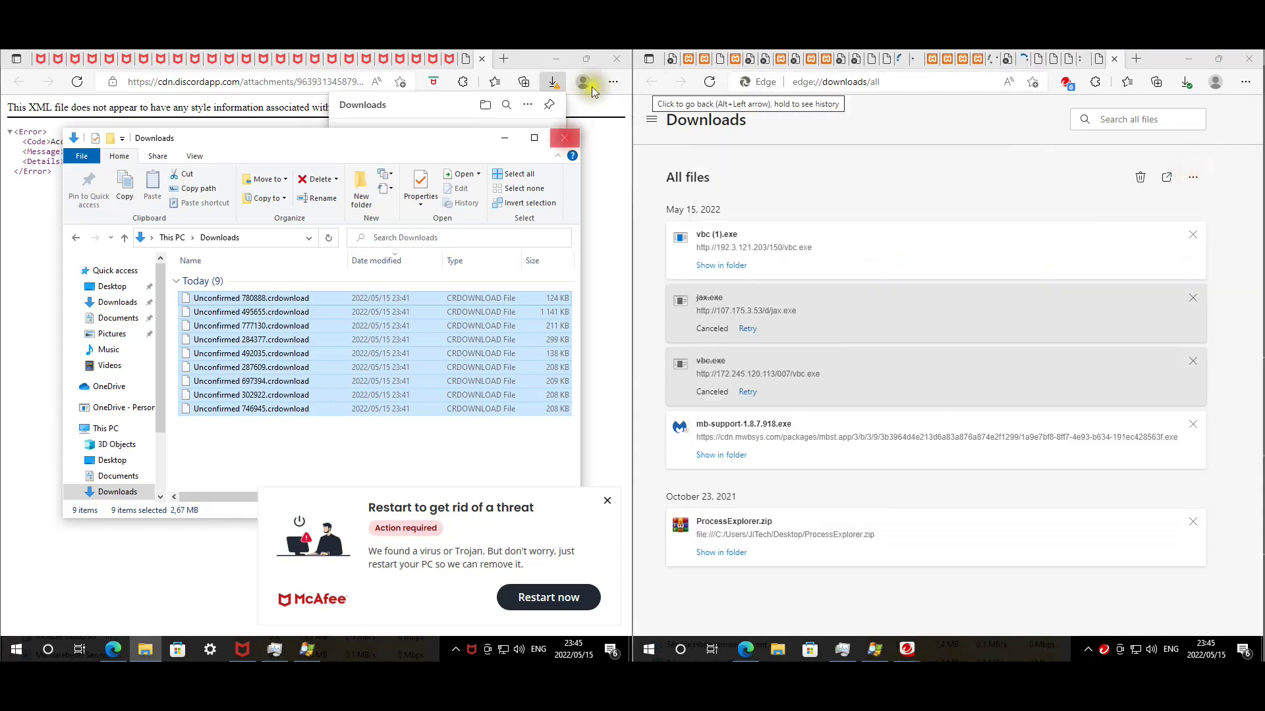
{"action": "left_click", "coordinate": [567, 142]}
{"action": "left_click", "coordinate": [617, 58]}
{"action": "left_click", "coordinate": [1247, 61]}
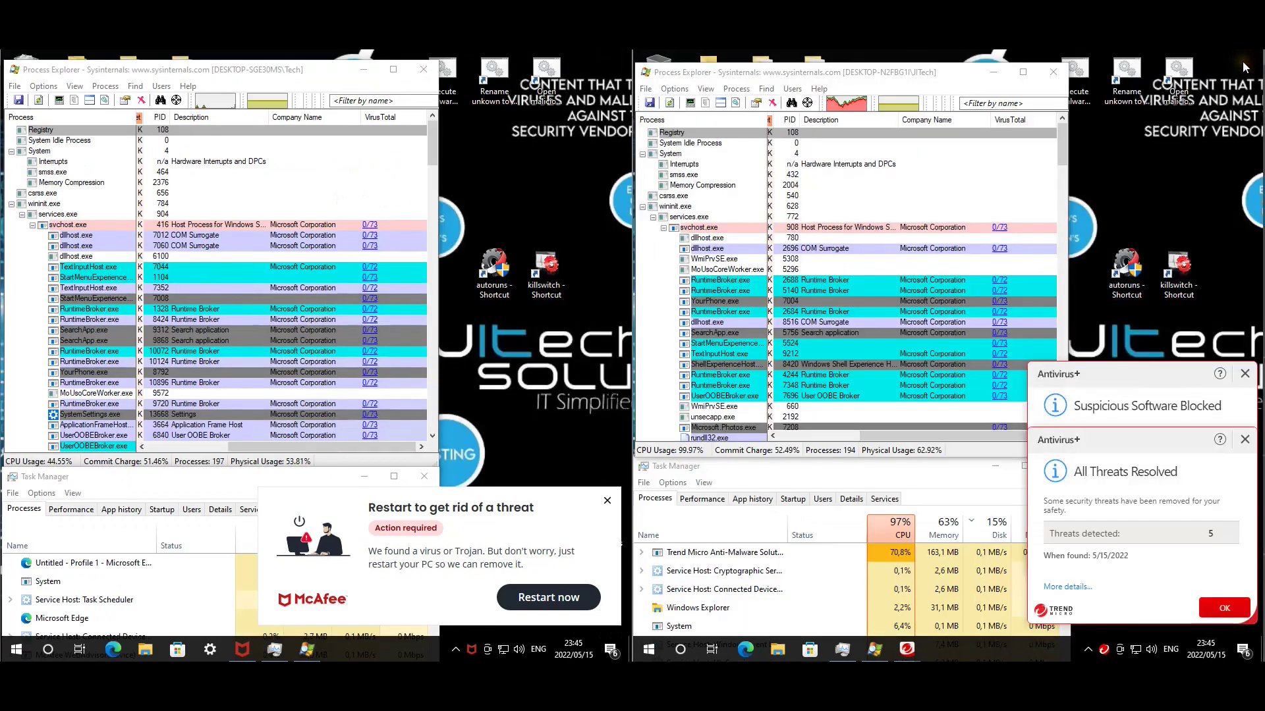
{"action": "left_click", "coordinate": [605, 502]}
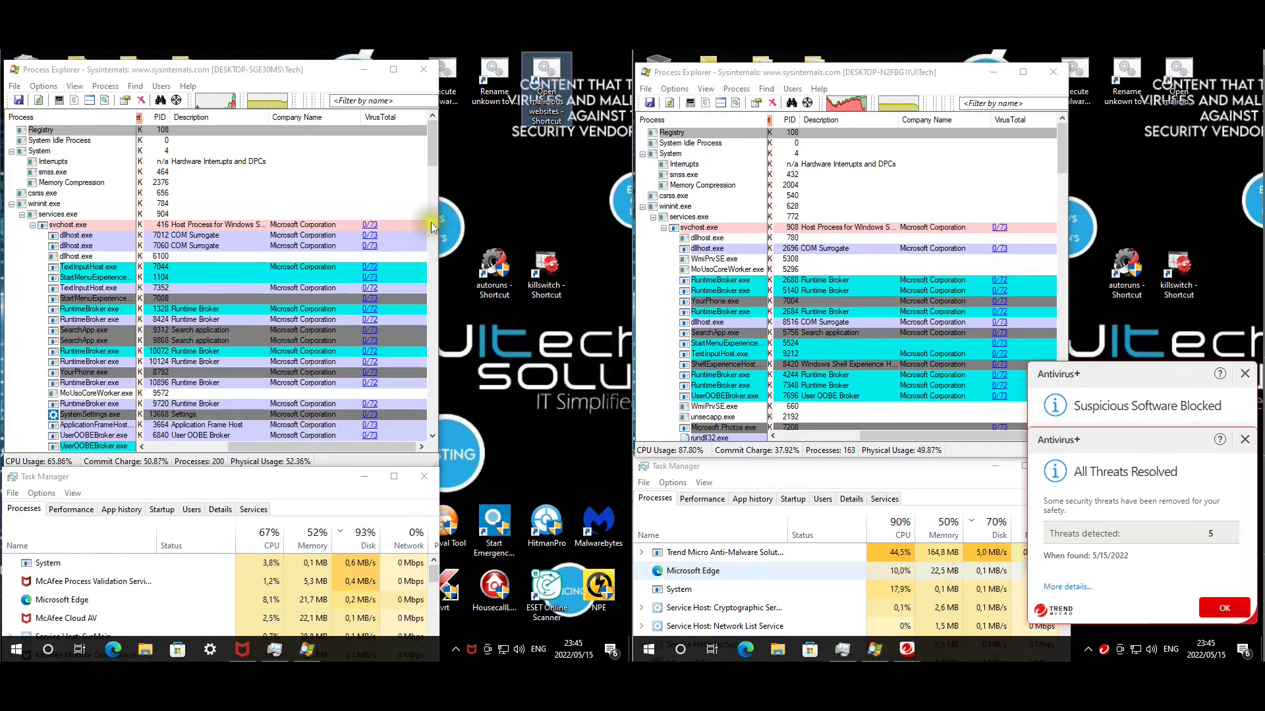
- Inspect the running processes at the end of both Process Explorer lists, and dismiss the Trend Micro and McAfee threat notifications
{"action": "left_click", "coordinate": [436, 148]}
{"action": "left_click_drag", "start_coordinate": [438, 175], "coordinate": [432, 421]}
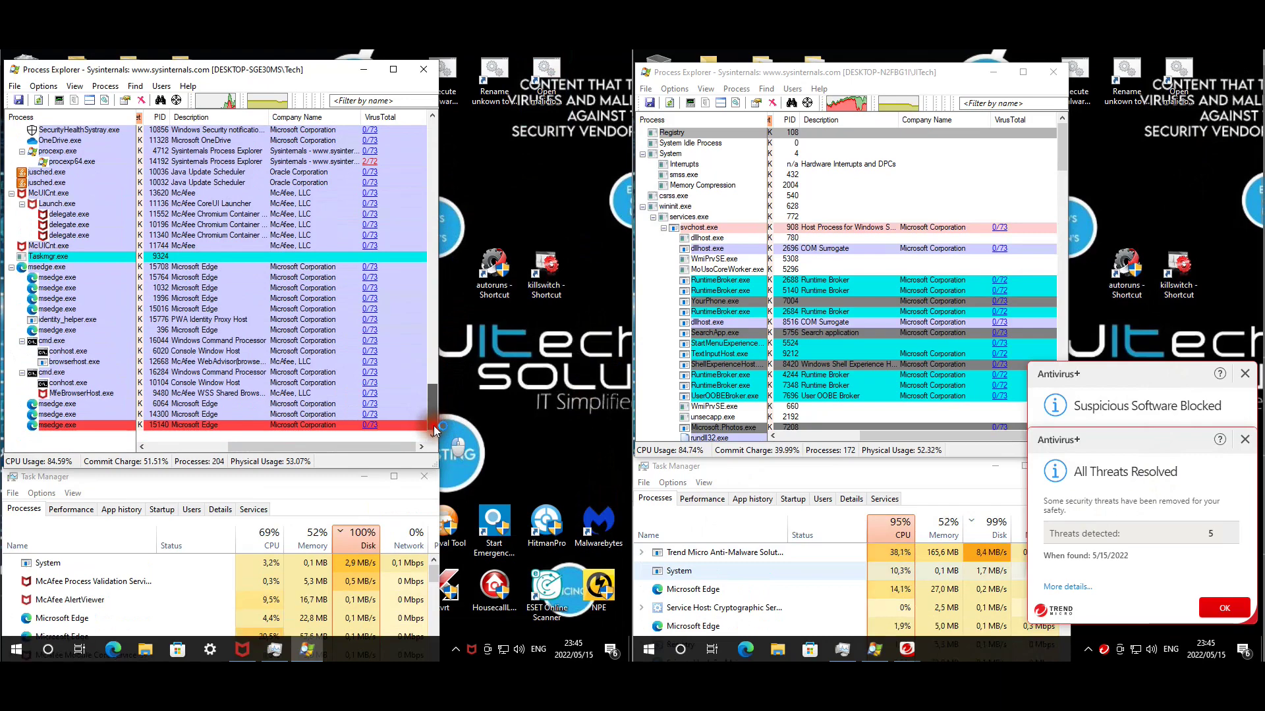
{"action": "left_click", "coordinate": [1066, 150]}
{"action": "left_click_drag", "start_coordinate": [1066, 150], "coordinate": [1054, 420]}
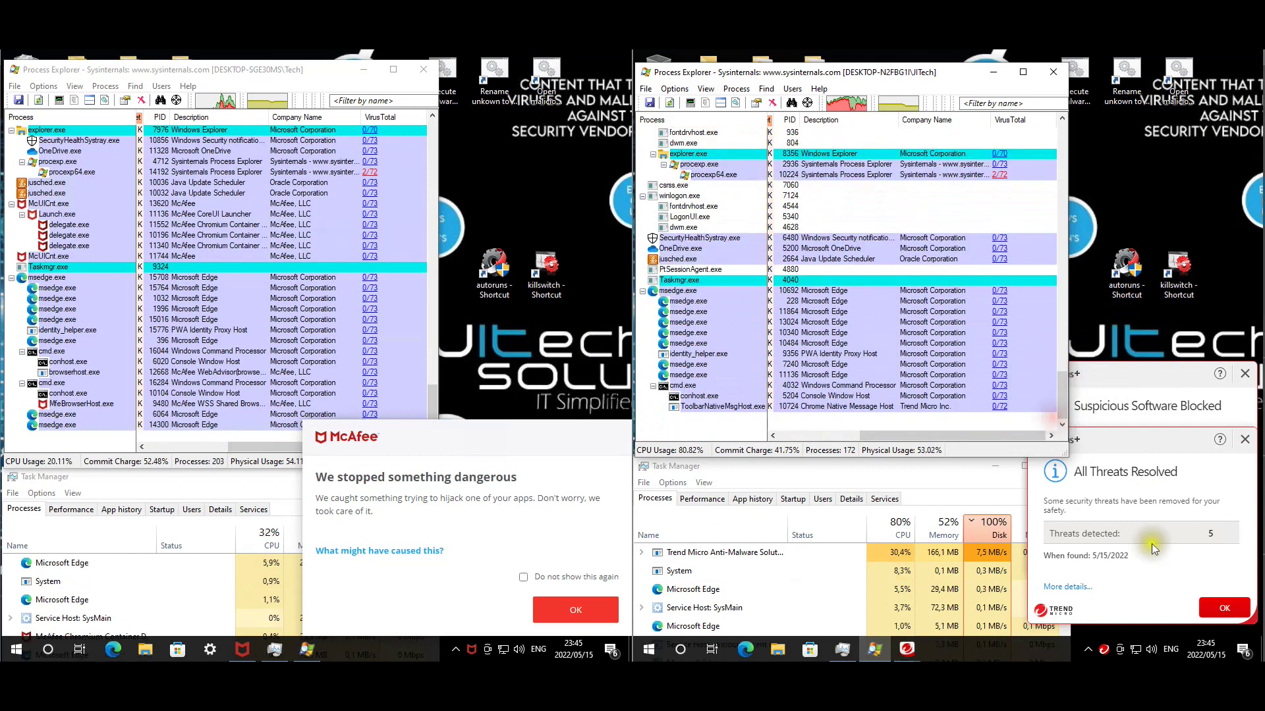
{"action": "left_click", "coordinate": [1219, 607]}
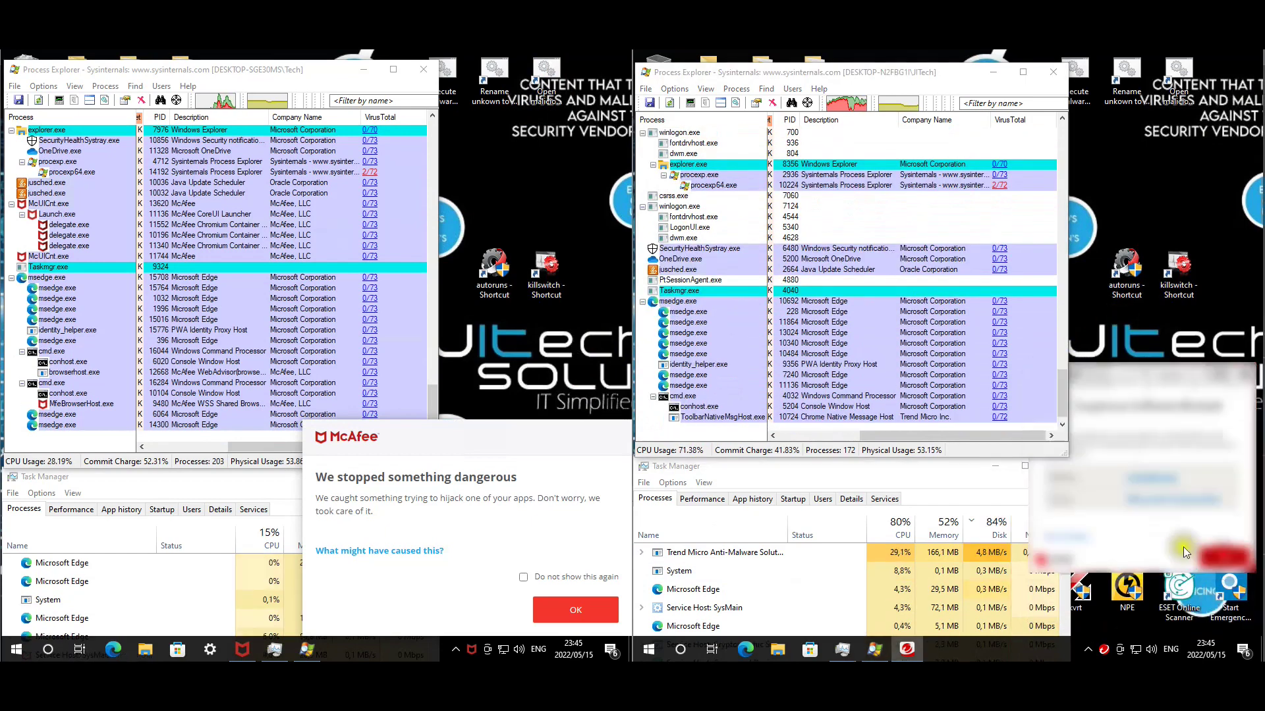
{"action": "left_click", "coordinate": [564, 611]}
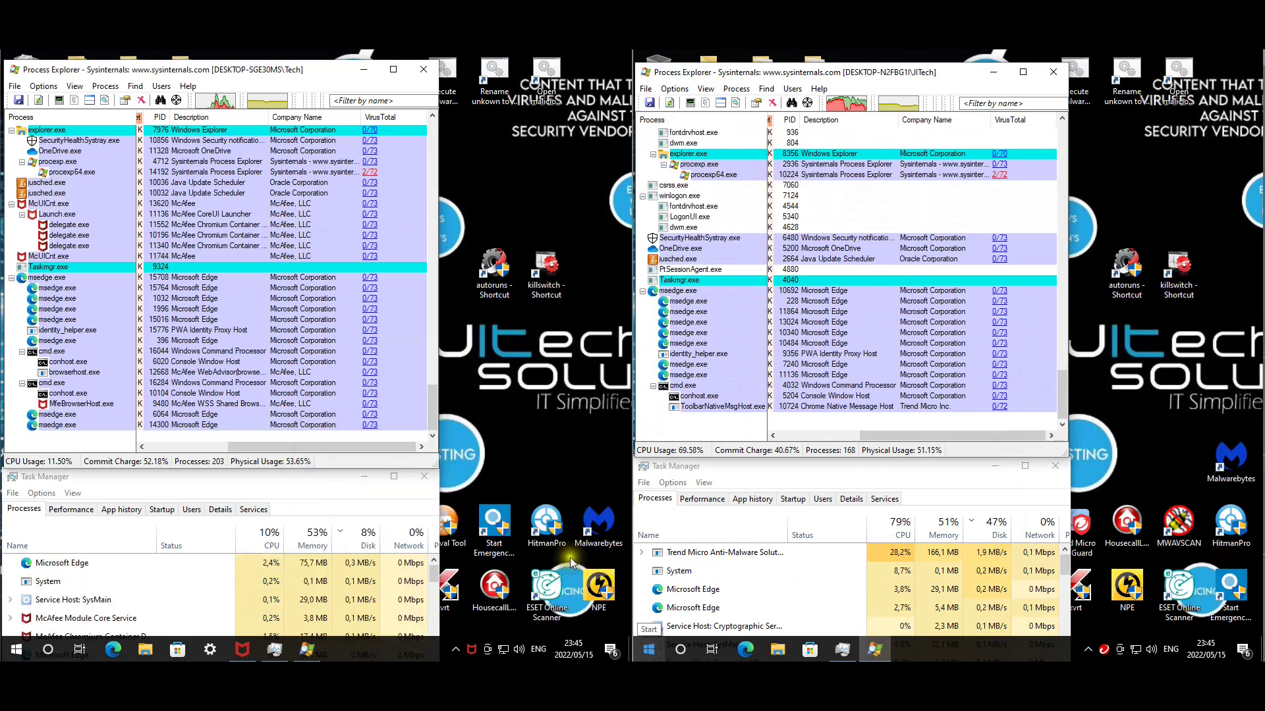
- Run the execute malware shortcut on both machines and move the console windows aside from the process monitors
{"action": "left_click", "coordinate": [452, 78]}
{"action": "double_click", "coordinate": [452, 78]}
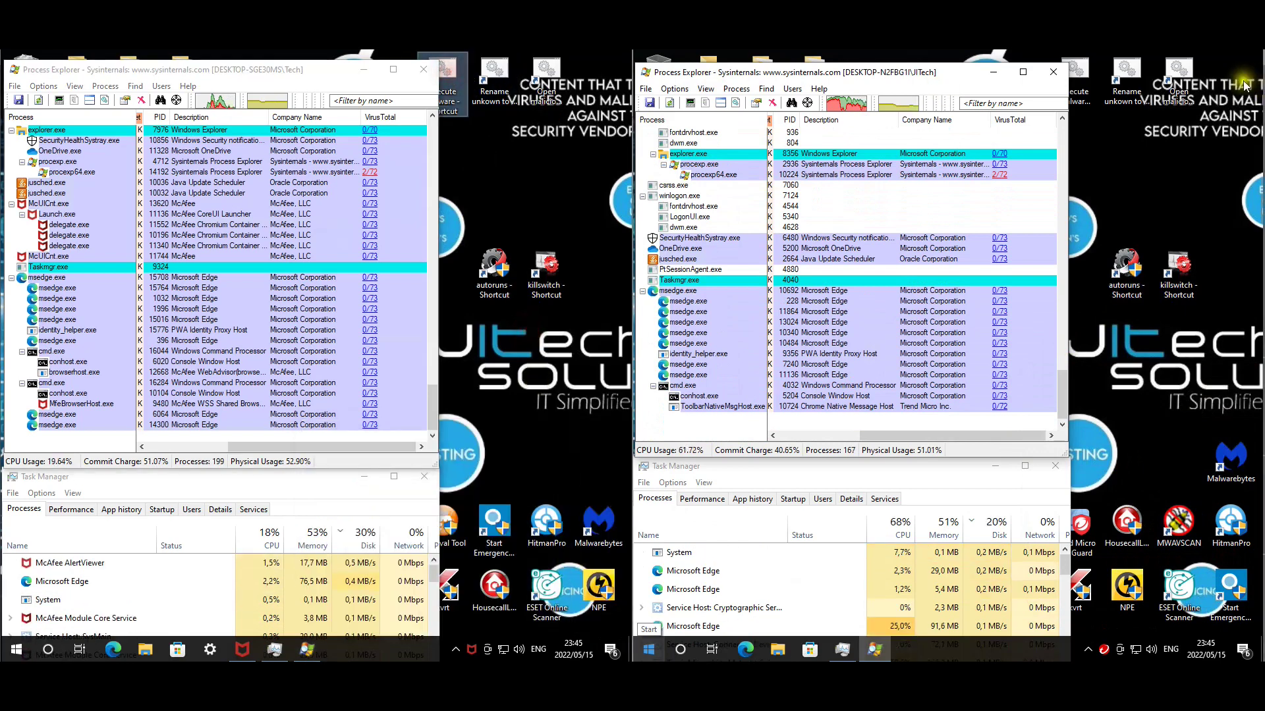
{"action": "double_click", "coordinate": [1086, 75]}
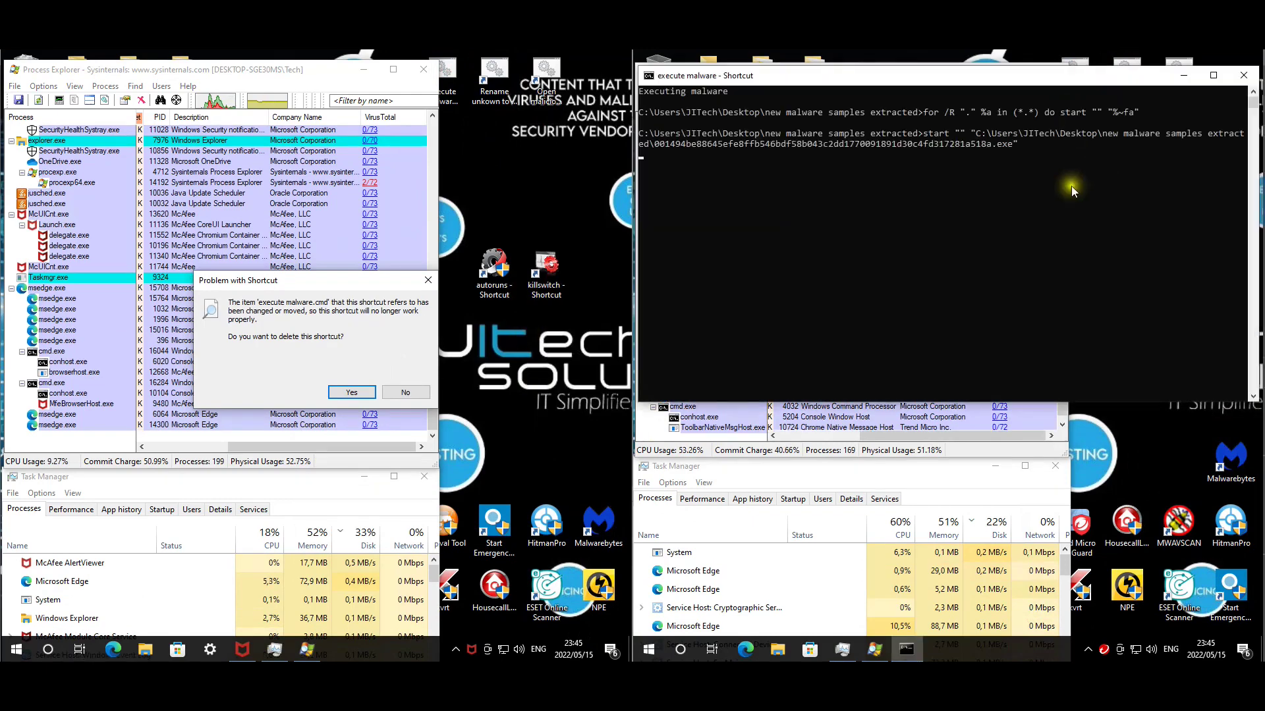
{"action": "left_click_drag", "start_coordinate": [675, 76], "coordinate": [1243, 136]}
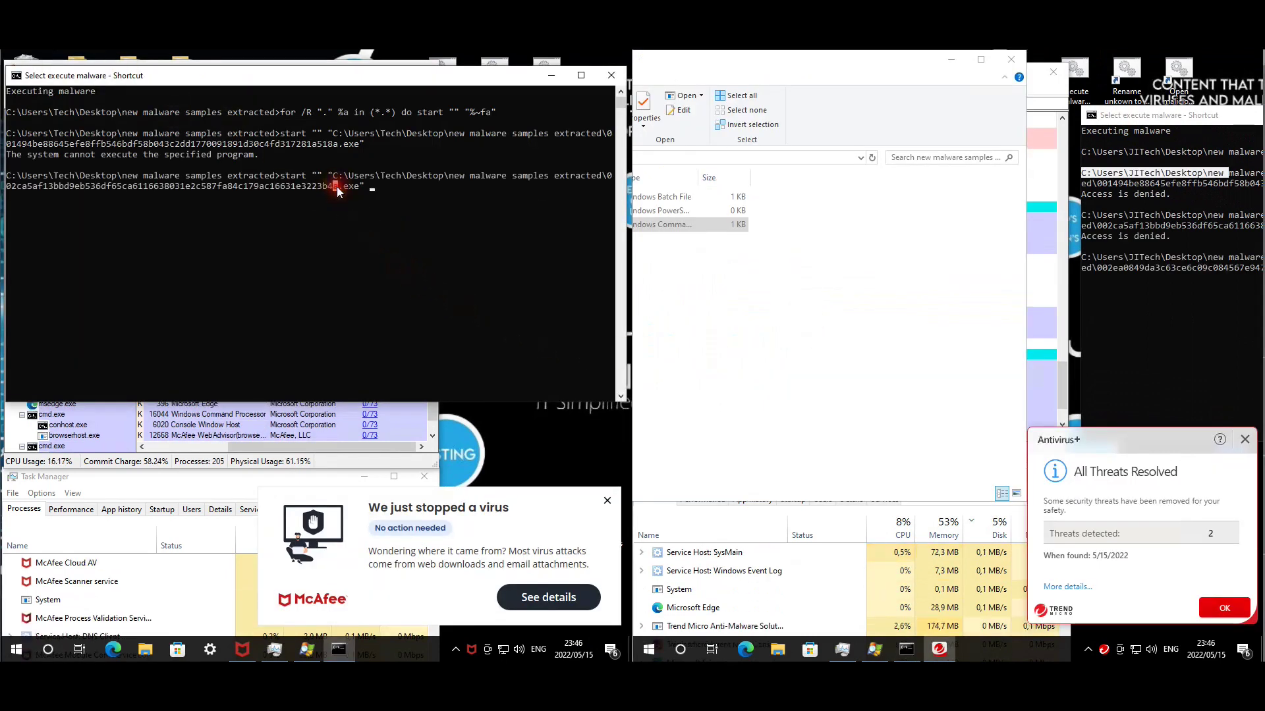
{"action": "left_click_drag", "start_coordinate": [105, 75], "coordinate": [610, 120]}
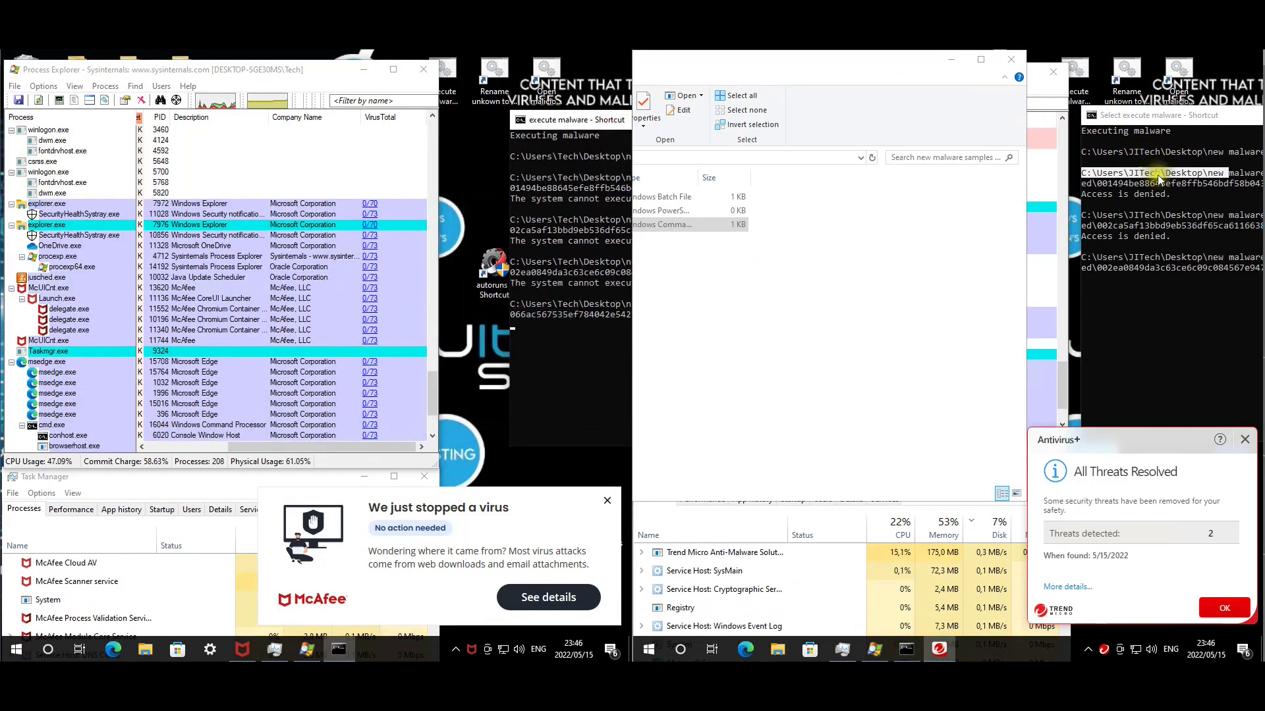
{"action": "left_click", "coordinate": [1160, 203]}
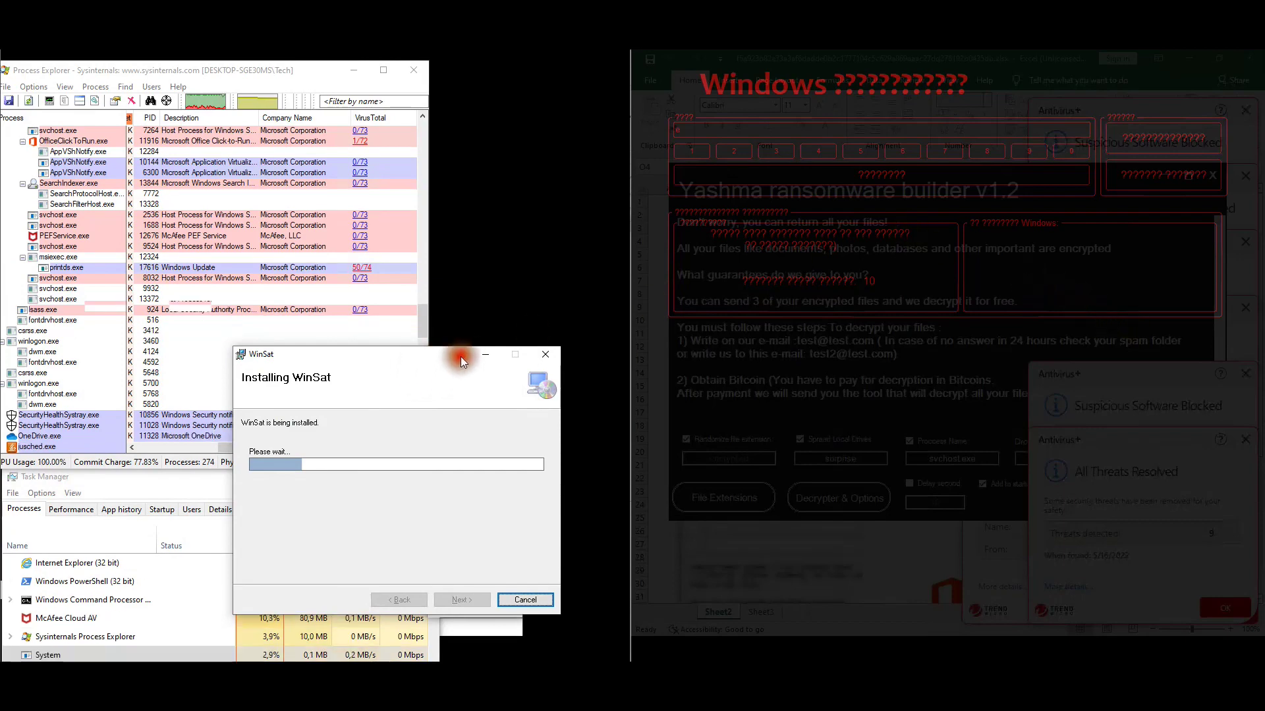
- Try to close the WinSat installer on the McAfee machine and move its window up off Task Manager
{"action": "left_click", "coordinate": [544, 356]}
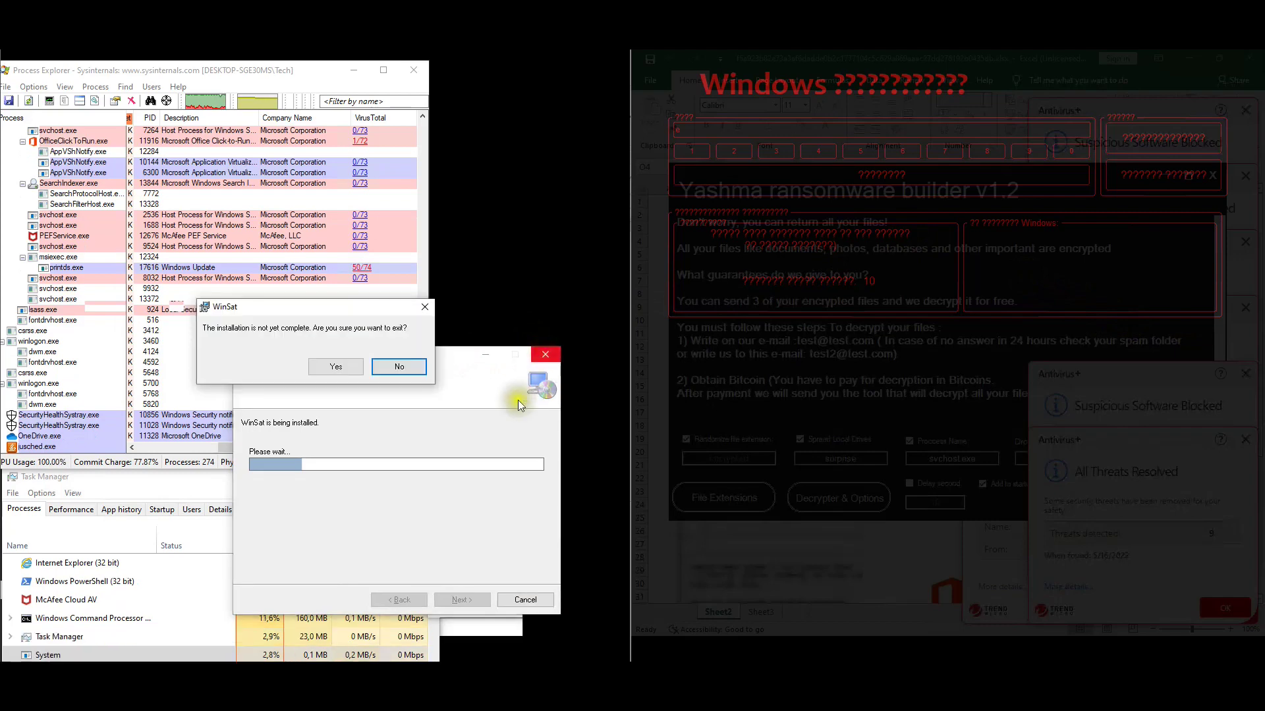
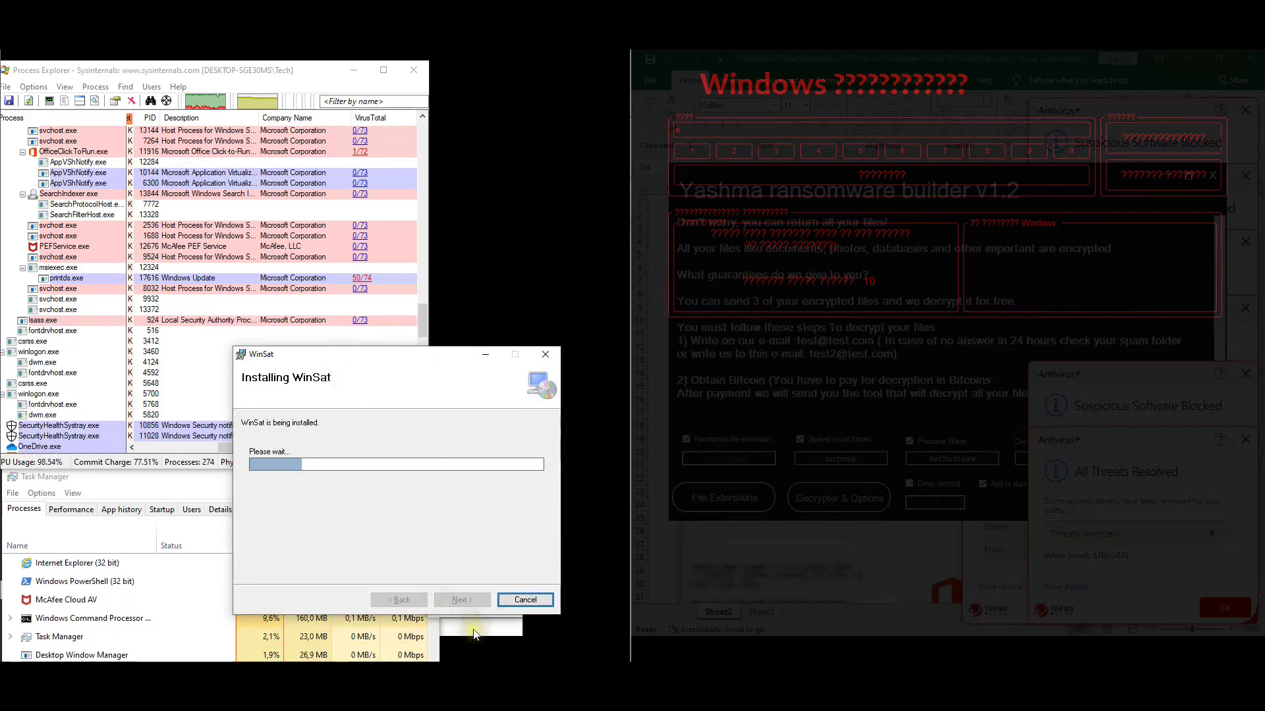
{"action": "right_click", "coordinate": [427, 548]}
{"action": "left_click", "coordinate": [454, 630]}
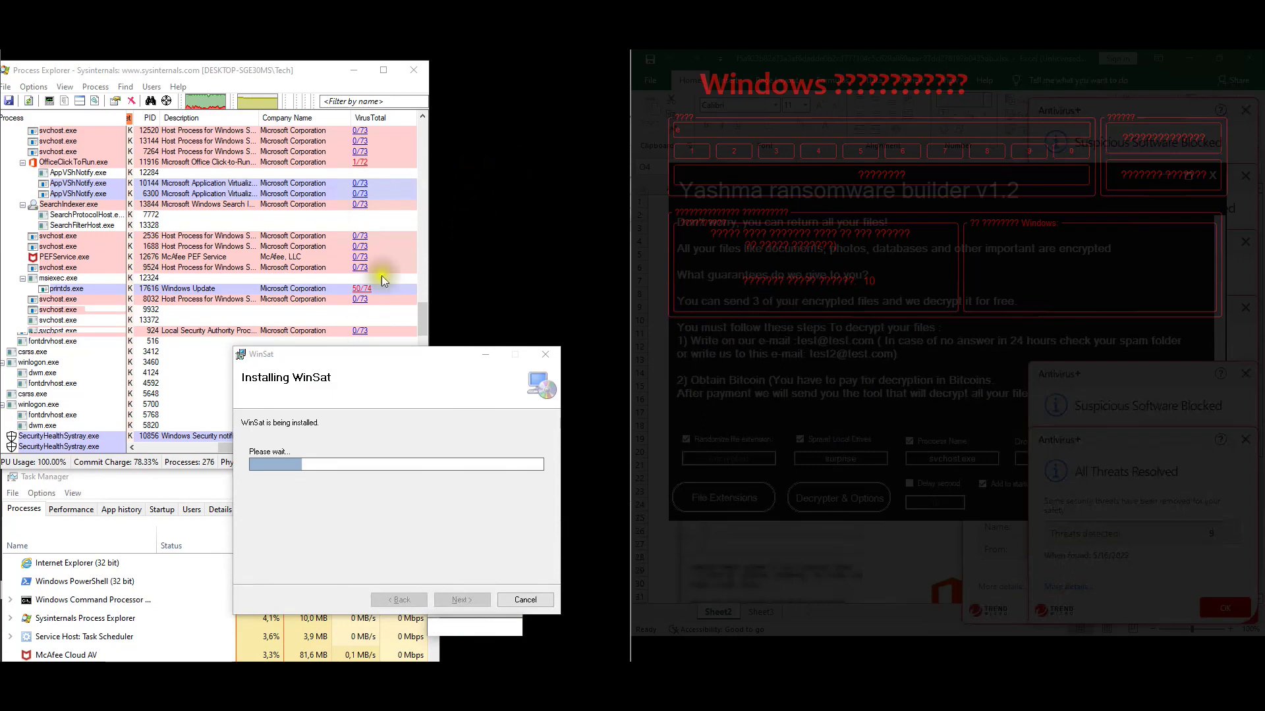
{"action": "left_click_drag", "start_coordinate": [418, 356], "coordinate": [429, 160]}
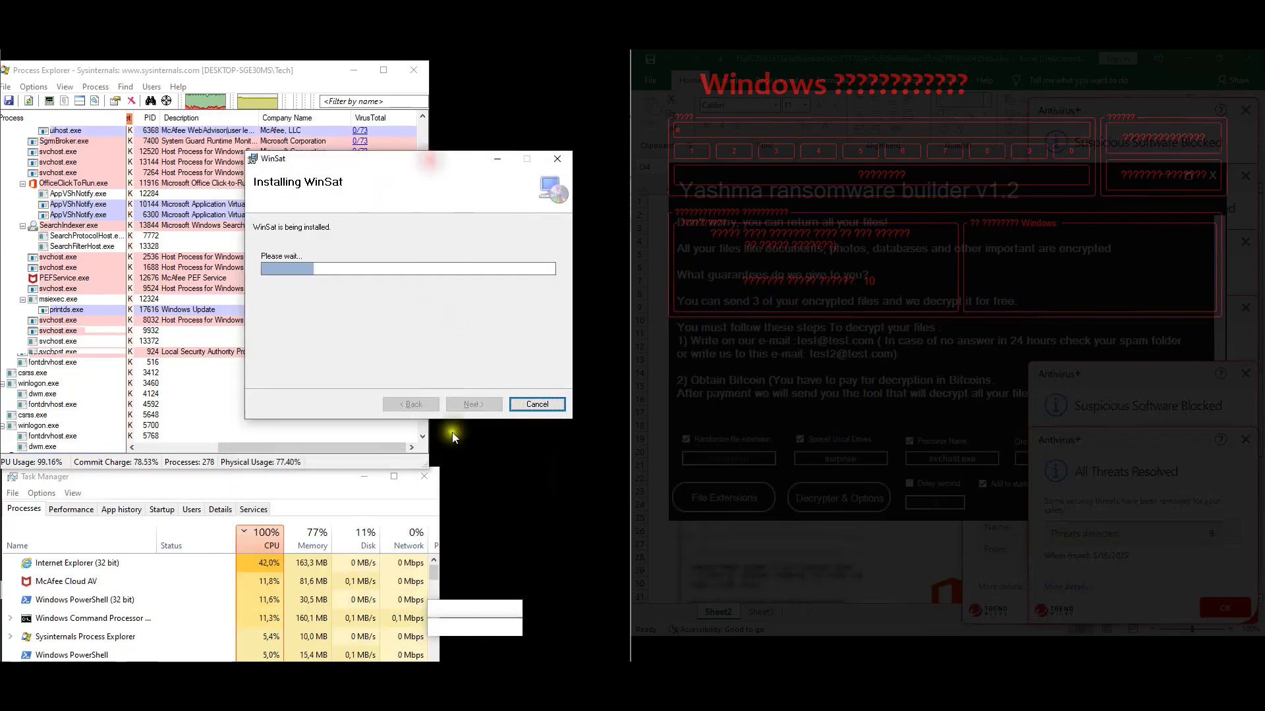
- Examine the McAfee machine's running processes in Process Explorer and Task Manager, including Internet Explorer (32 bit) and the WinSat installer
{"action": "left_click", "coordinate": [196, 254]}
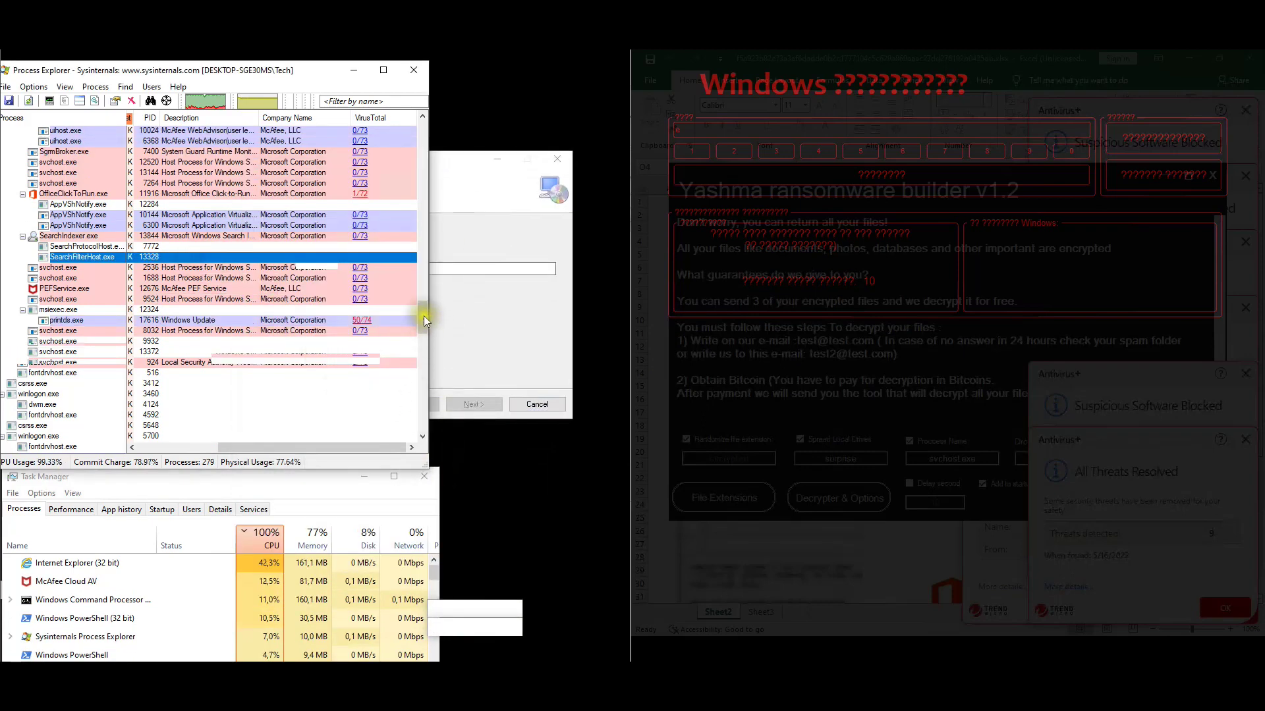
{"action": "mouse_move", "coordinate": [424, 322]}
{"action": "left_mouse_down"}
{"action": "mouse_move", "coordinate": [422, 377]}
{"action": "mouse_move", "coordinate": [424, 341]}
{"action": "left_mouse_up"}
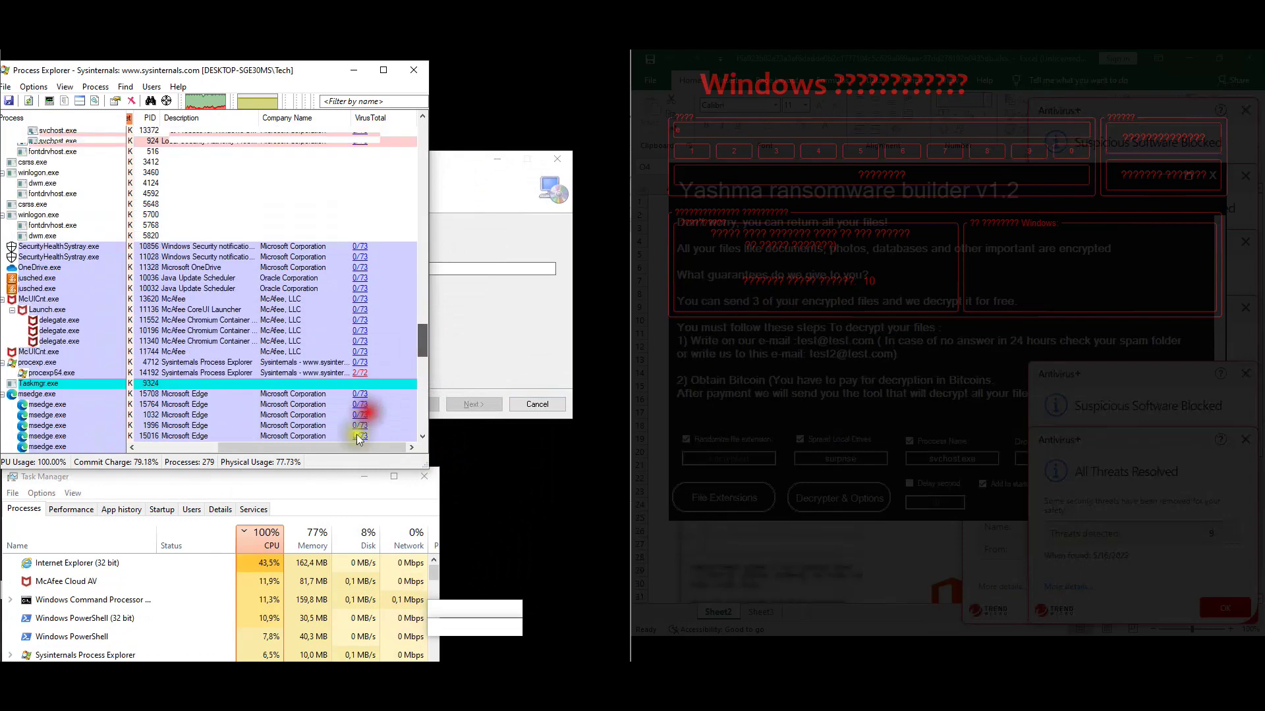
{"action": "left_click", "coordinate": [93, 566]}
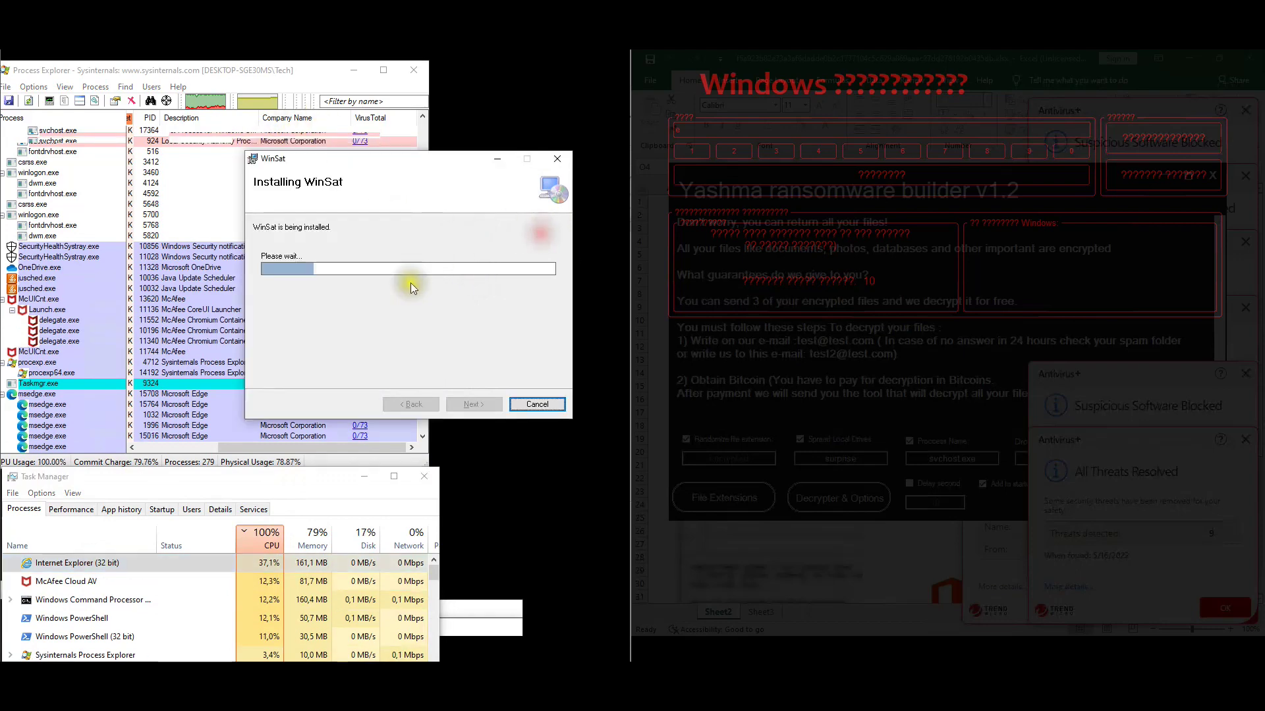
{"action": "left_click", "coordinate": [420, 292]}
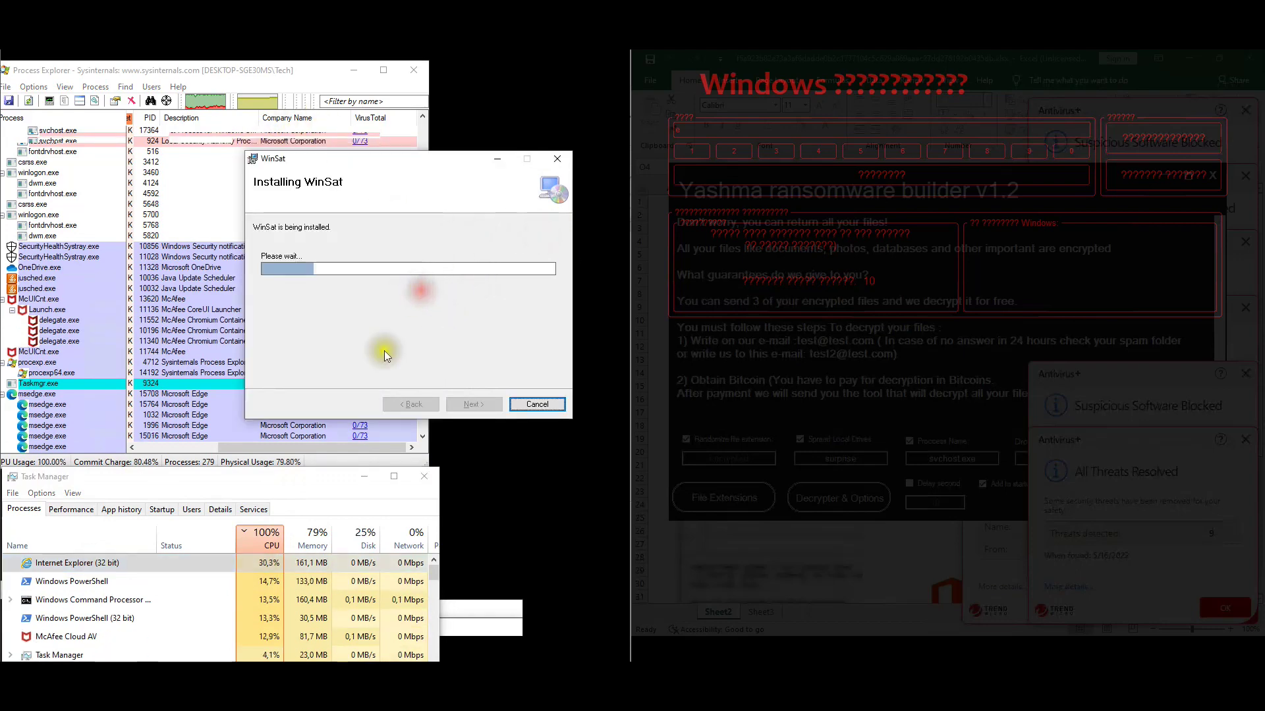
- Start explorer.exe as a new task from Task Manager on the McAfee machine
{"action": "left_click", "coordinate": [12, 495]}
{"action": "left_click", "coordinate": [29, 511]}
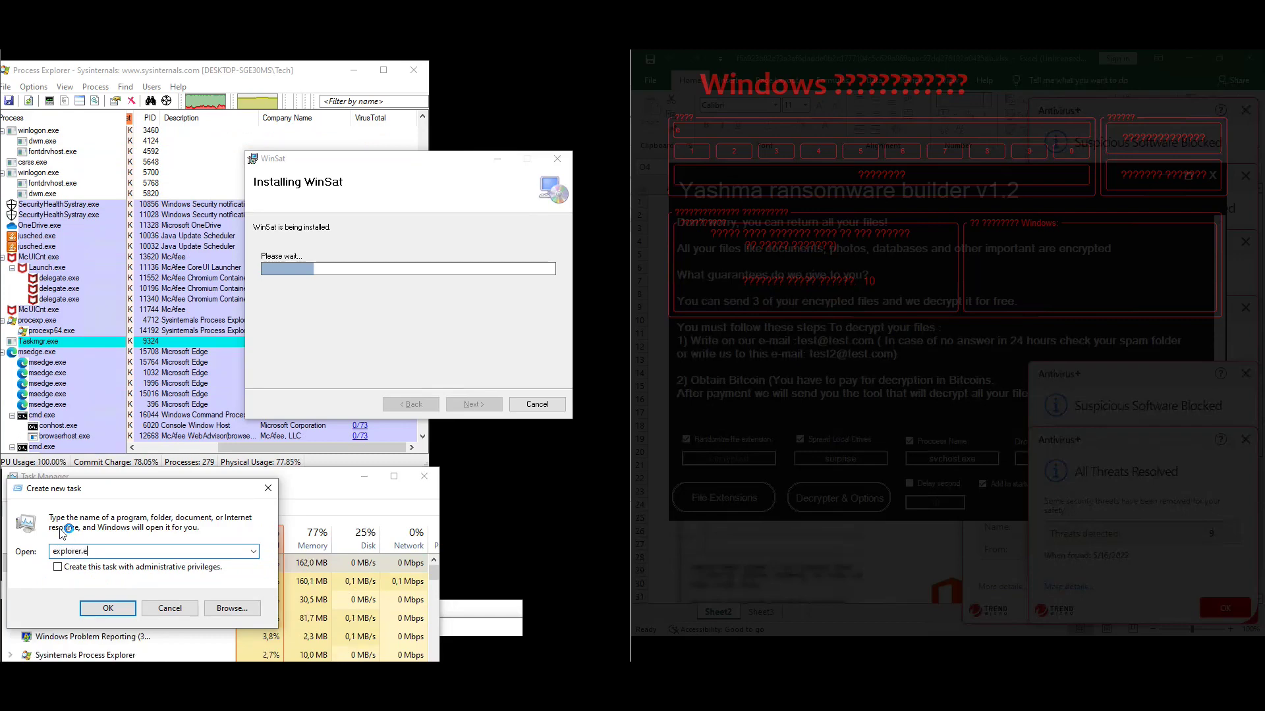
{"action": "key", "text": "Return"}
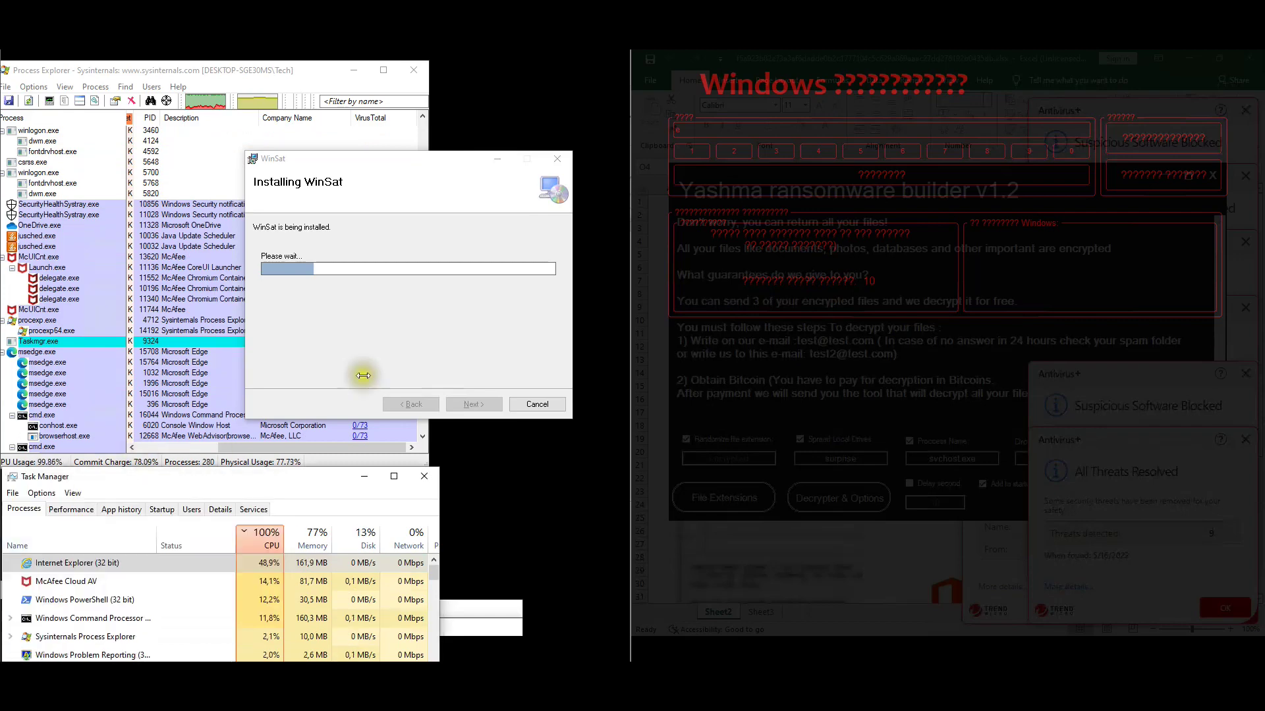
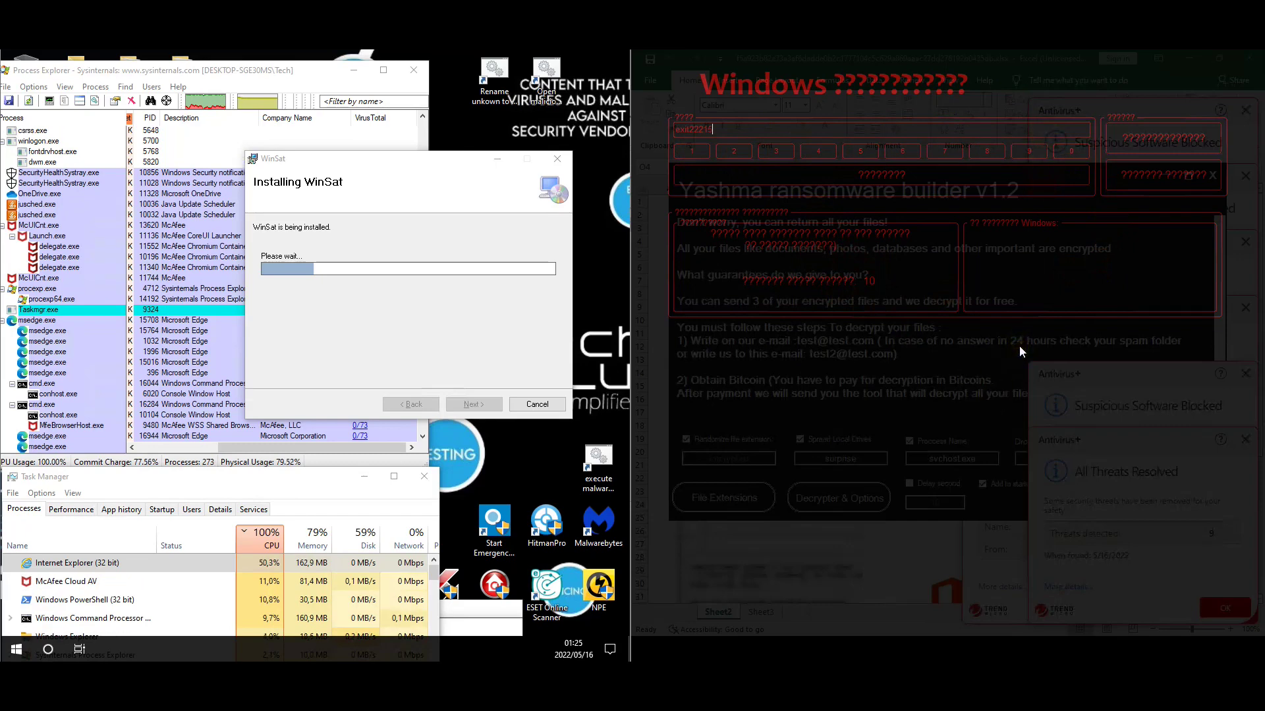
- Try to get past the Trend Micro machine's lock screen by cycling through open windows and dismissing Excel's protected-sheet message
{"action": "key", "text": "alt+Tab"}
{"action": "key", "text": "alt+Tab"}
{"action": "key", "text": "alt+Tab"}
{"action": "key", "text": "alt+Tab"}
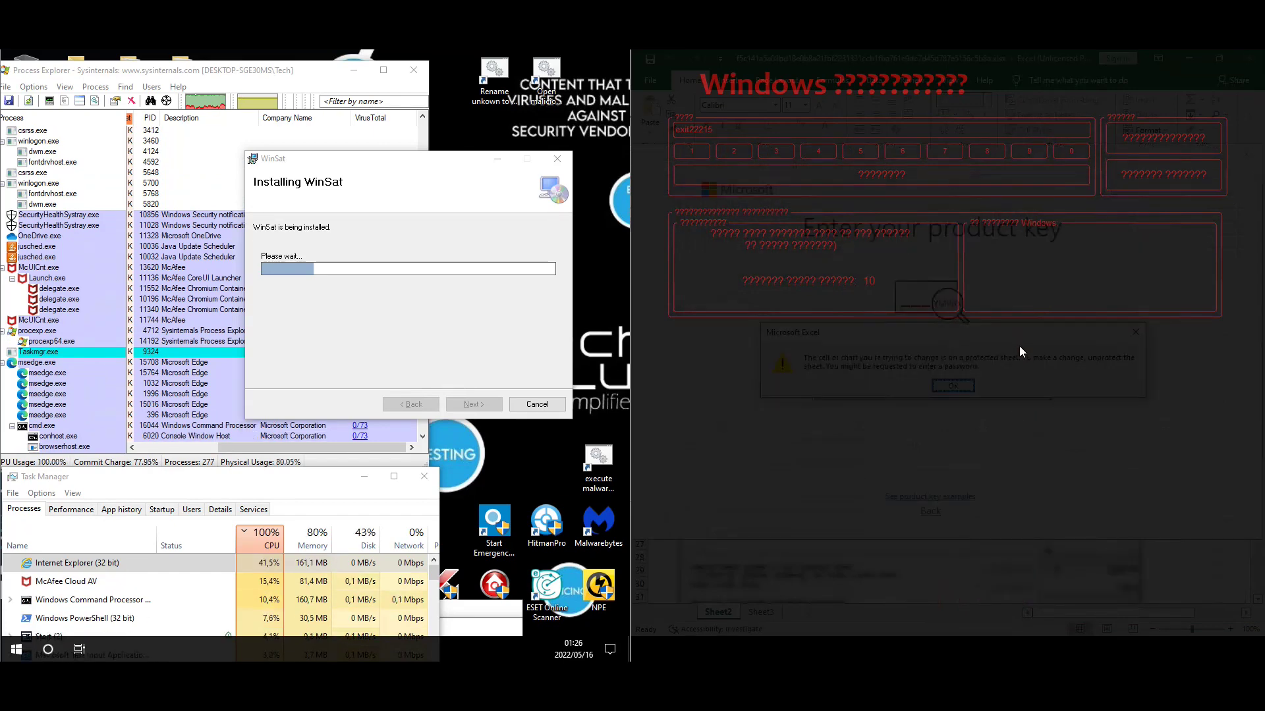
{"action": "left_click", "coordinate": [965, 387]}
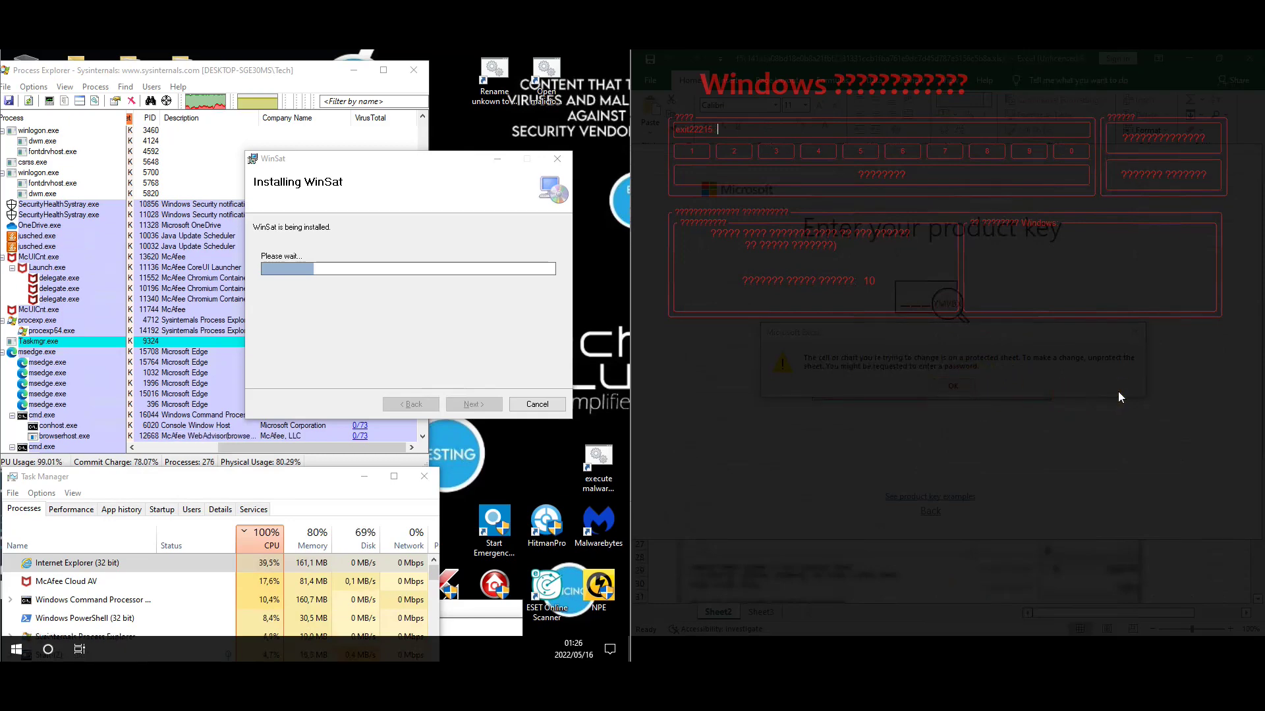
{"action": "key", "text": "alt+Tab"}
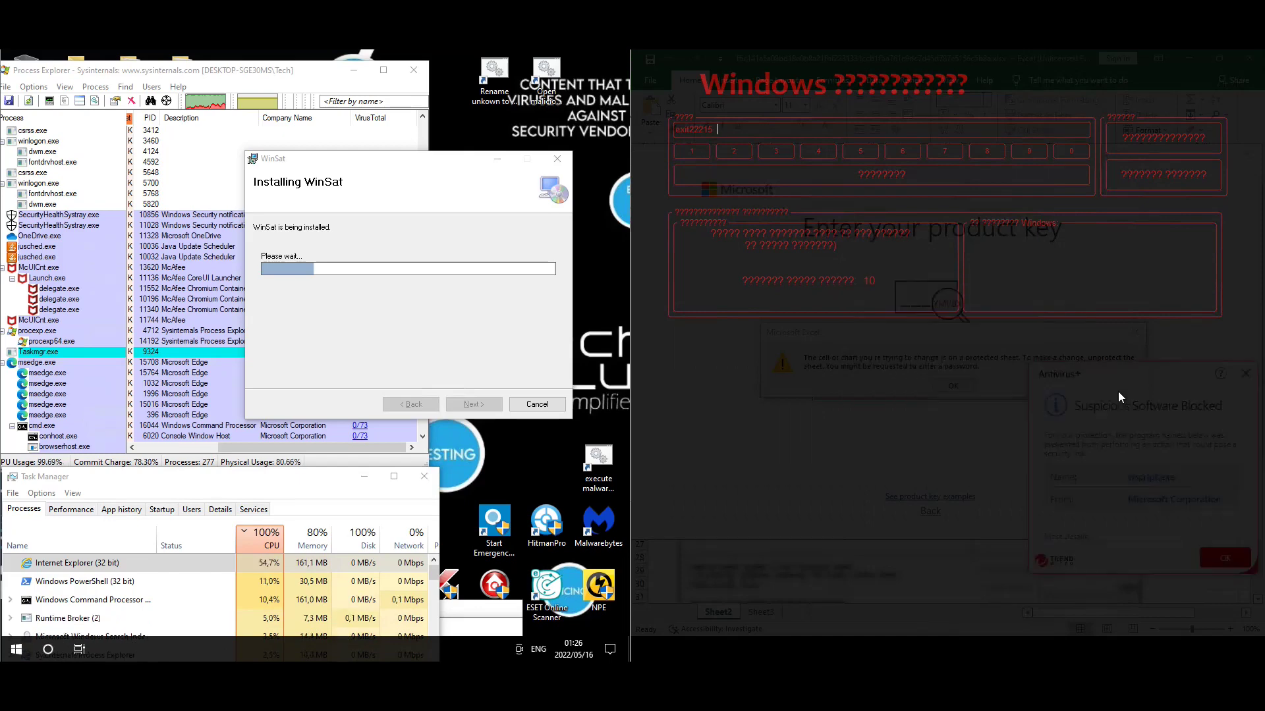
{"action": "key", "text": "alt+Tab"}
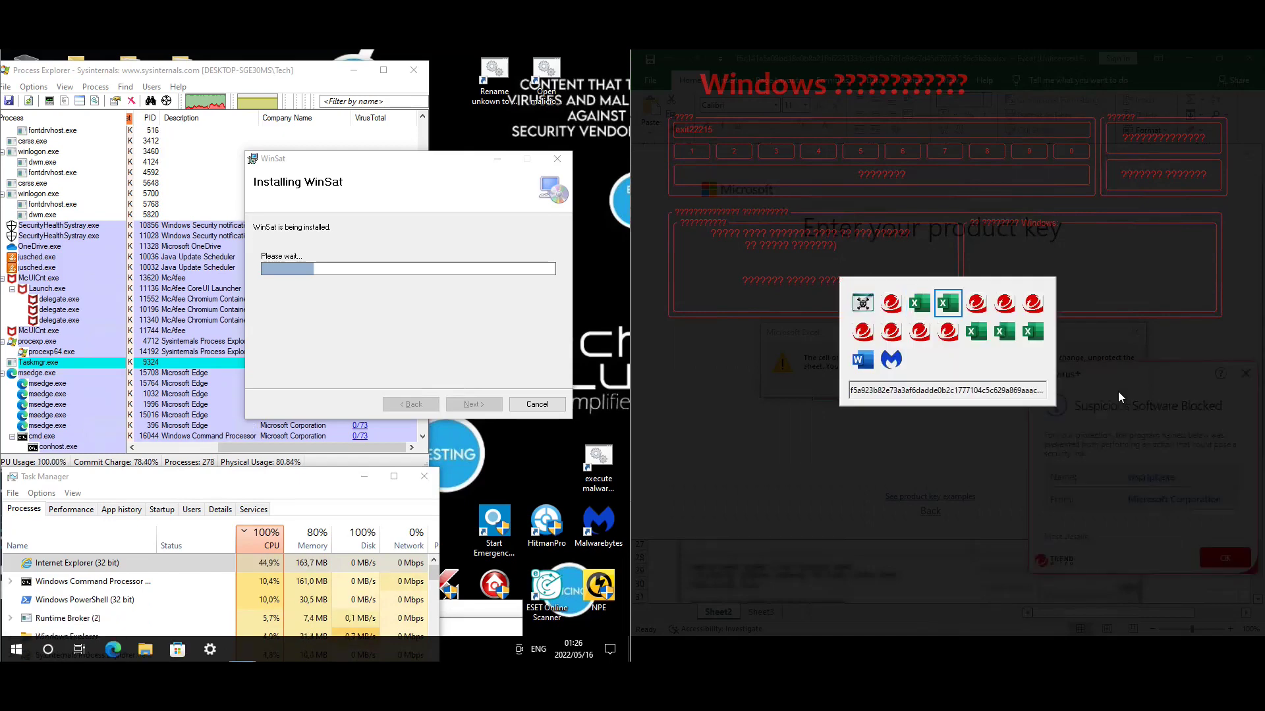
{"action": "key", "text": "Tab"}
{"action": "key", "text": "Tab"}
{"action": "key", "text": "Tab"}
{"action": "key", "text": "Tab"}
{"action": "key", "text": "Tab"}
{"action": "key", "text": "Tab"}
{"action": "key", "text": "Tab"}
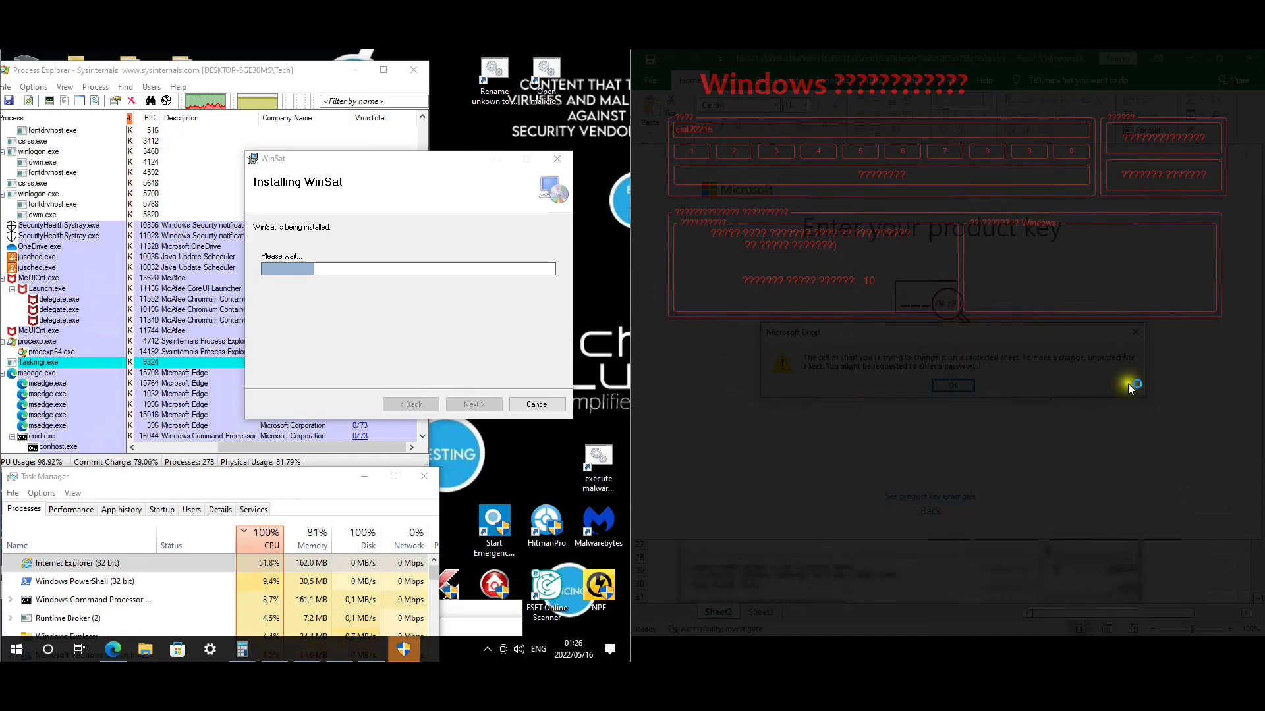
- Bring the WinSat installer forward, try a numeric unlock code on the Trend Micro machine's lock screen, and switch windows there
{"action": "left_click", "coordinate": [352, 261]}
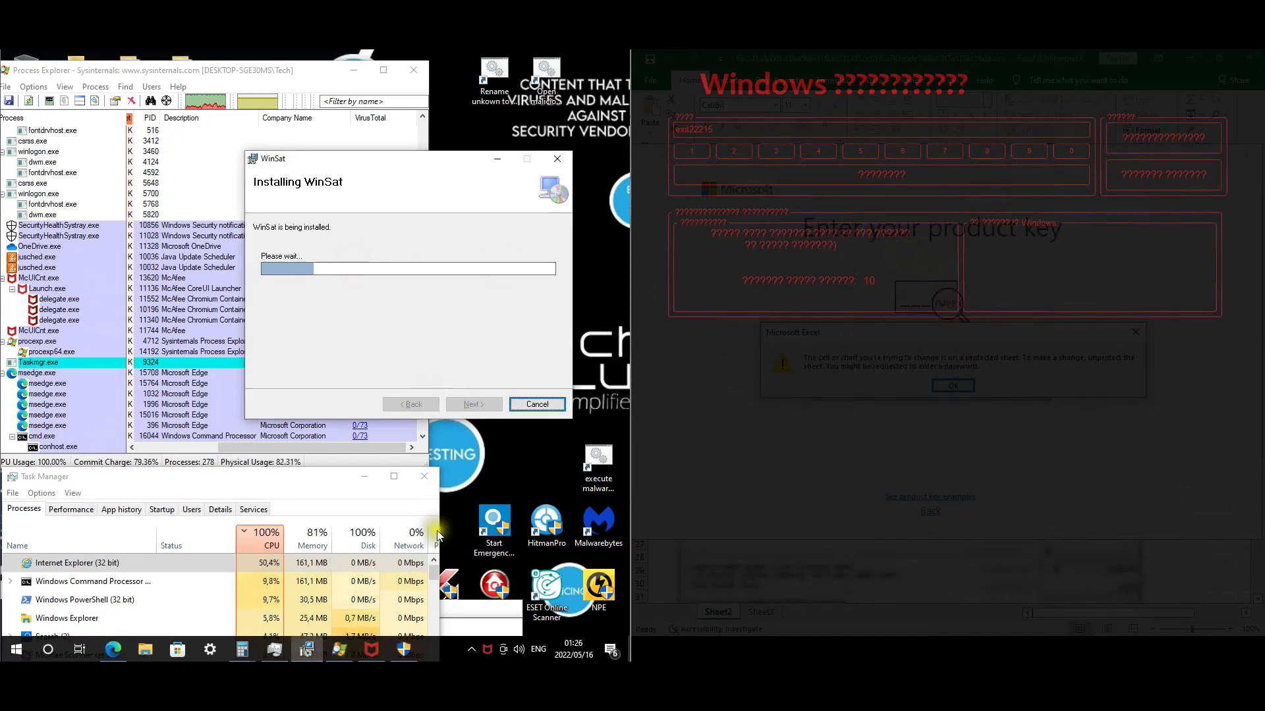
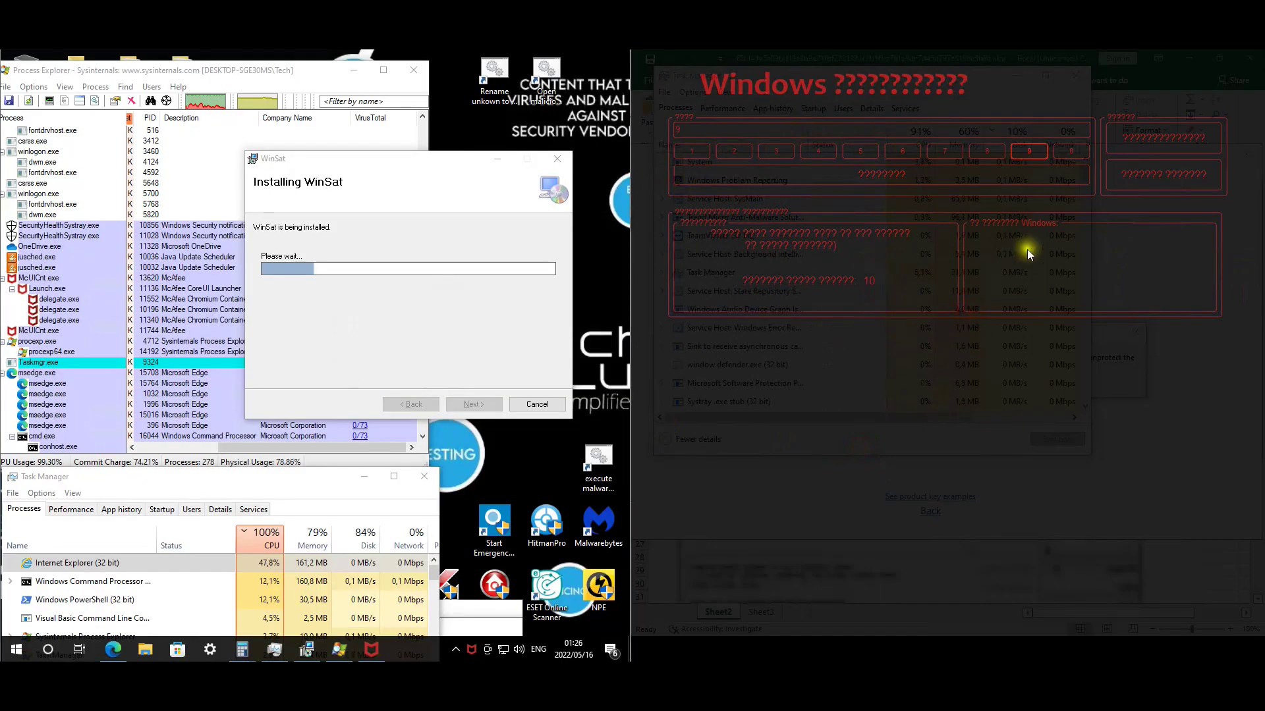
{"action": "triple_click", "coordinate": [1075, 152]}
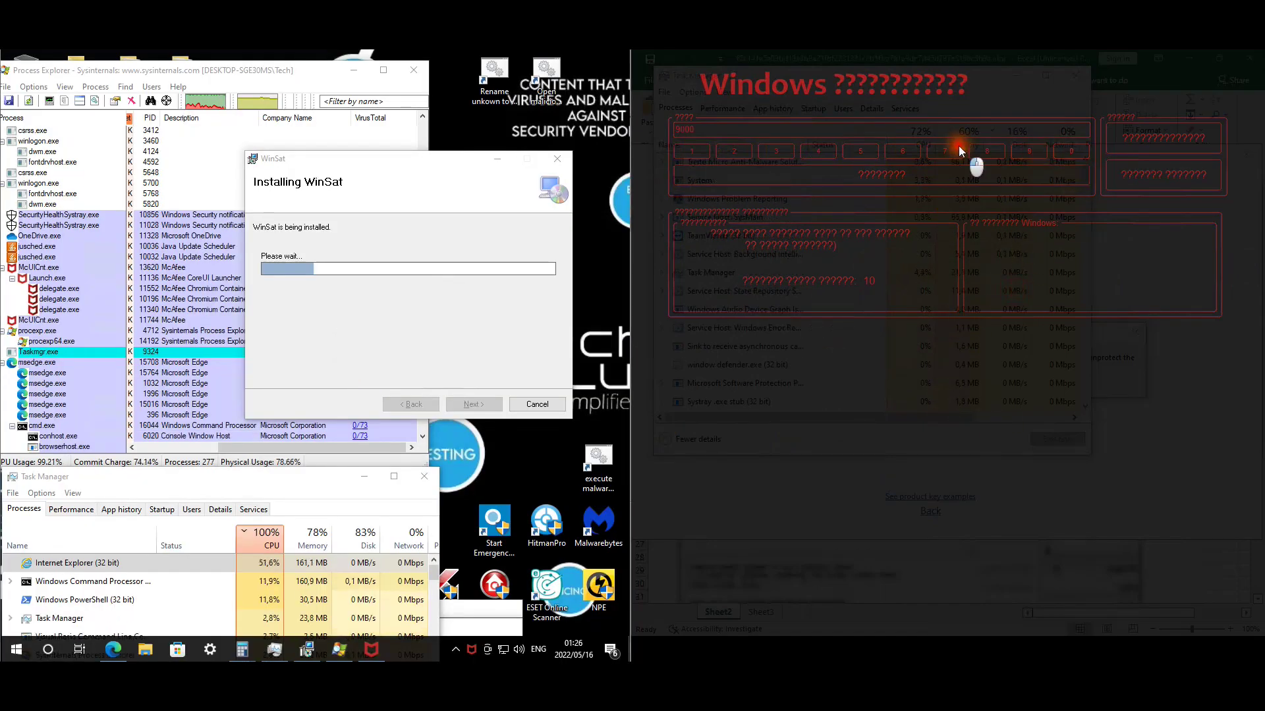
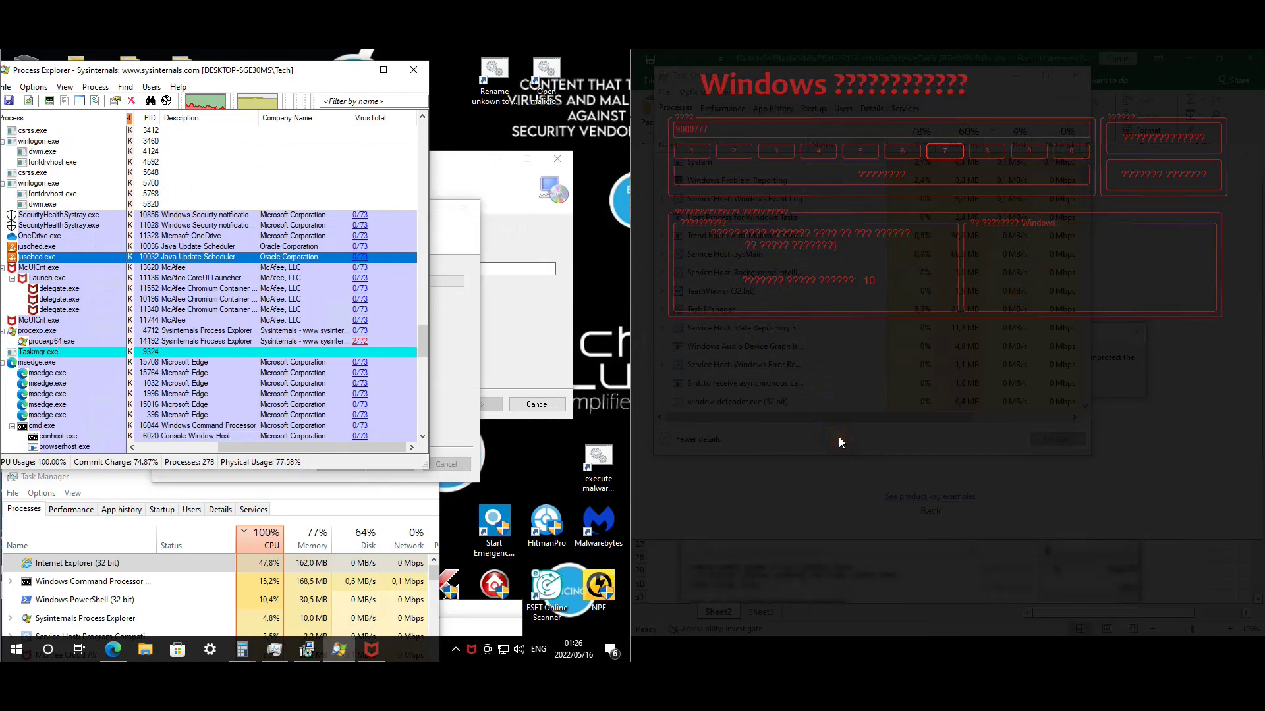
{"action": "key", "text": "alt+Tab"}
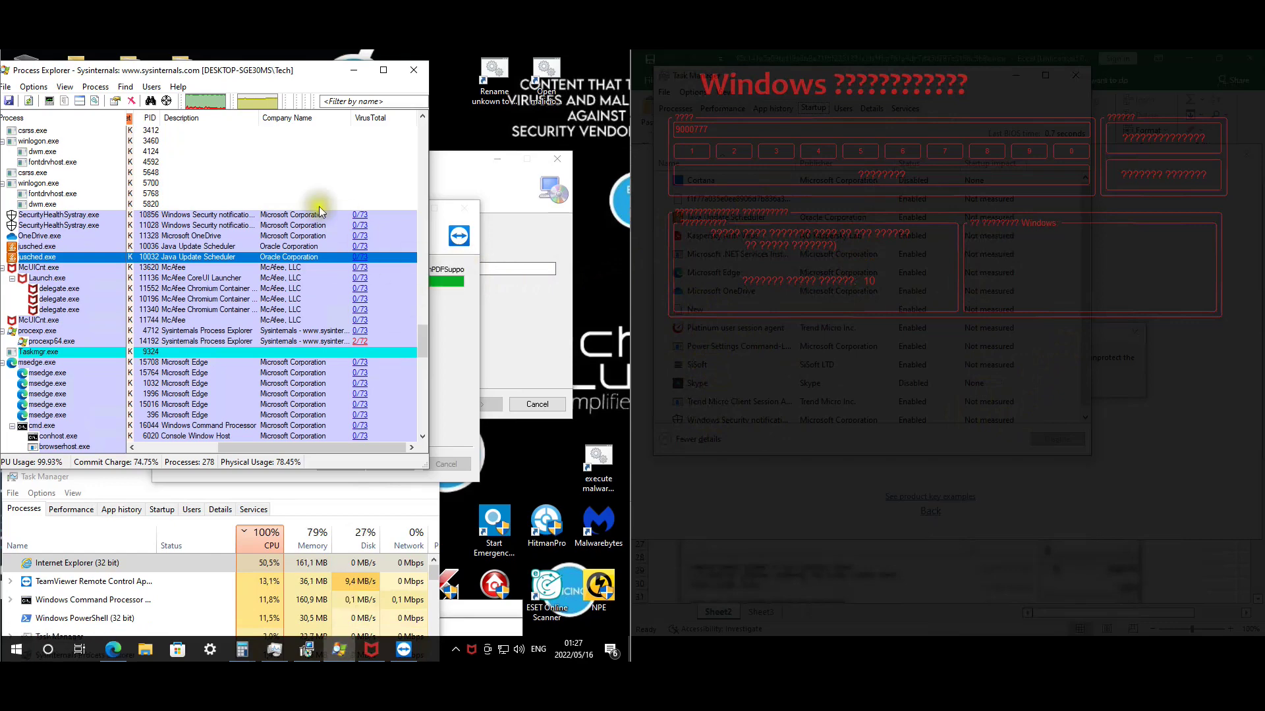
- Examine the VirusTotal results in the McAfee machine's Process Explorer from the start of the list through printds.exe under msiexec.exe
{"action": "left_click", "coordinate": [481, 342]}
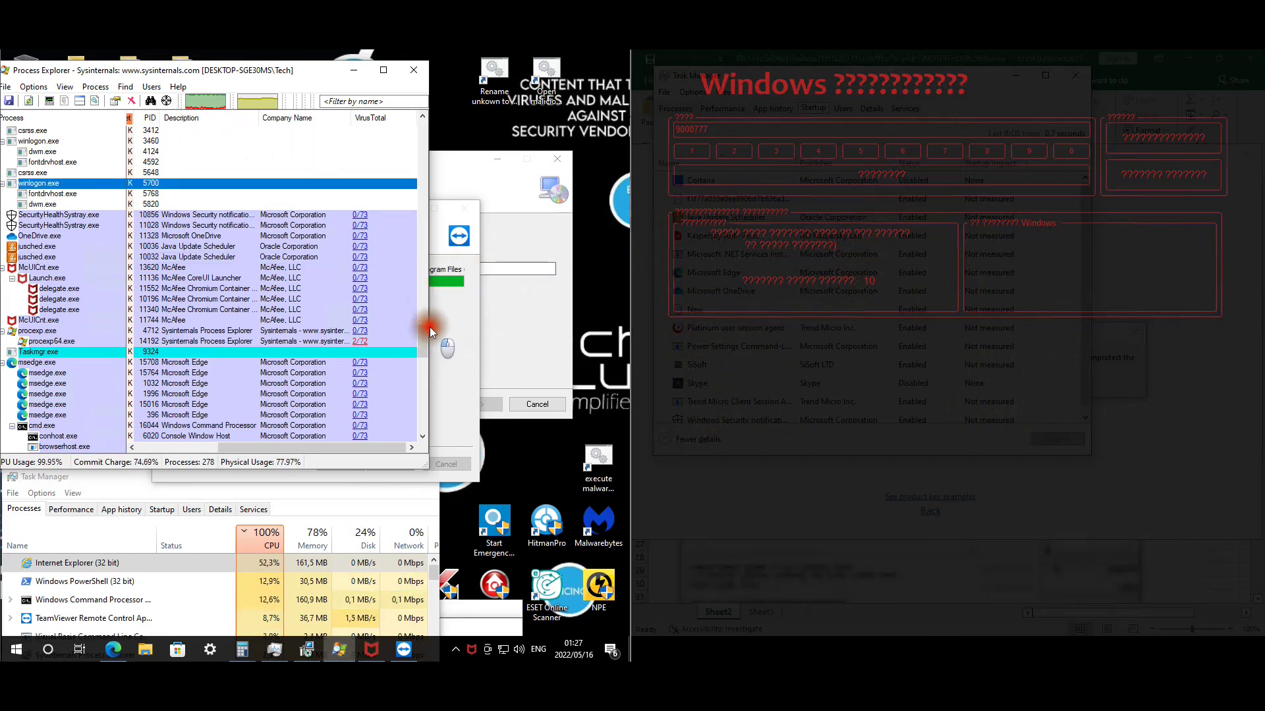
{"action": "left_click_drag", "start_coordinate": [418, 365], "coordinate": [418, 294]}
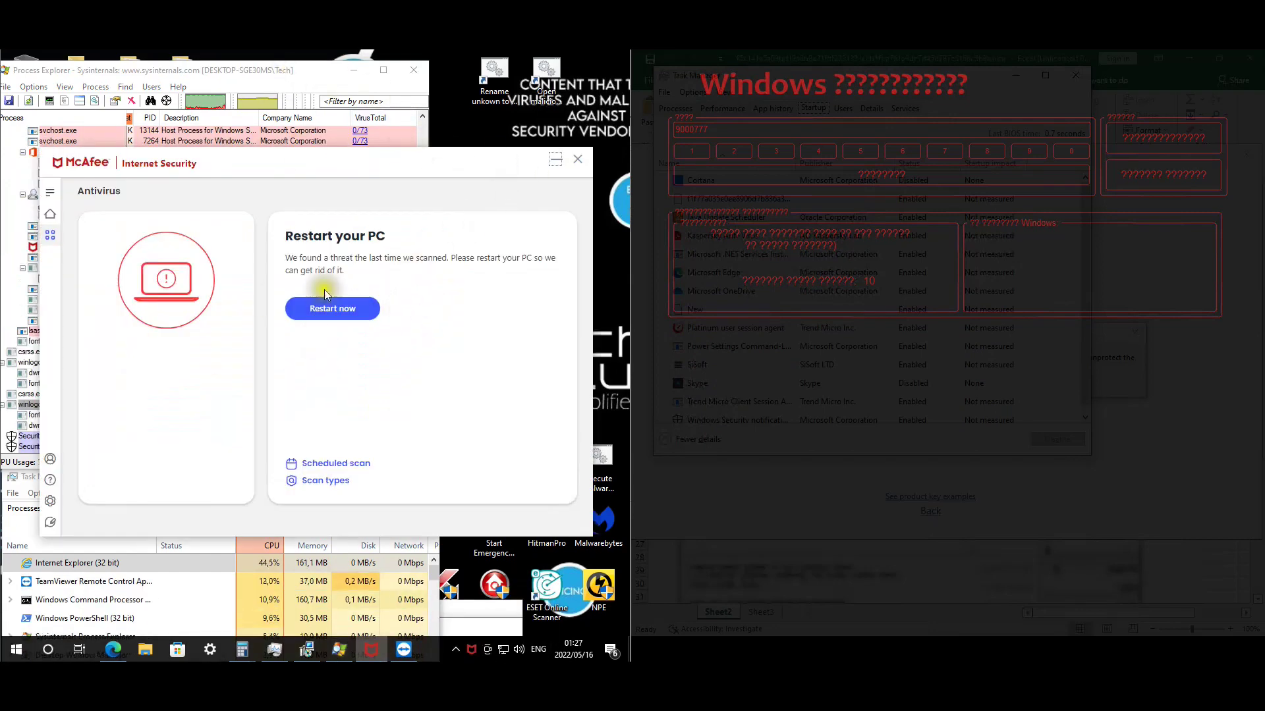
{"action": "left_click", "coordinate": [321, 81]}
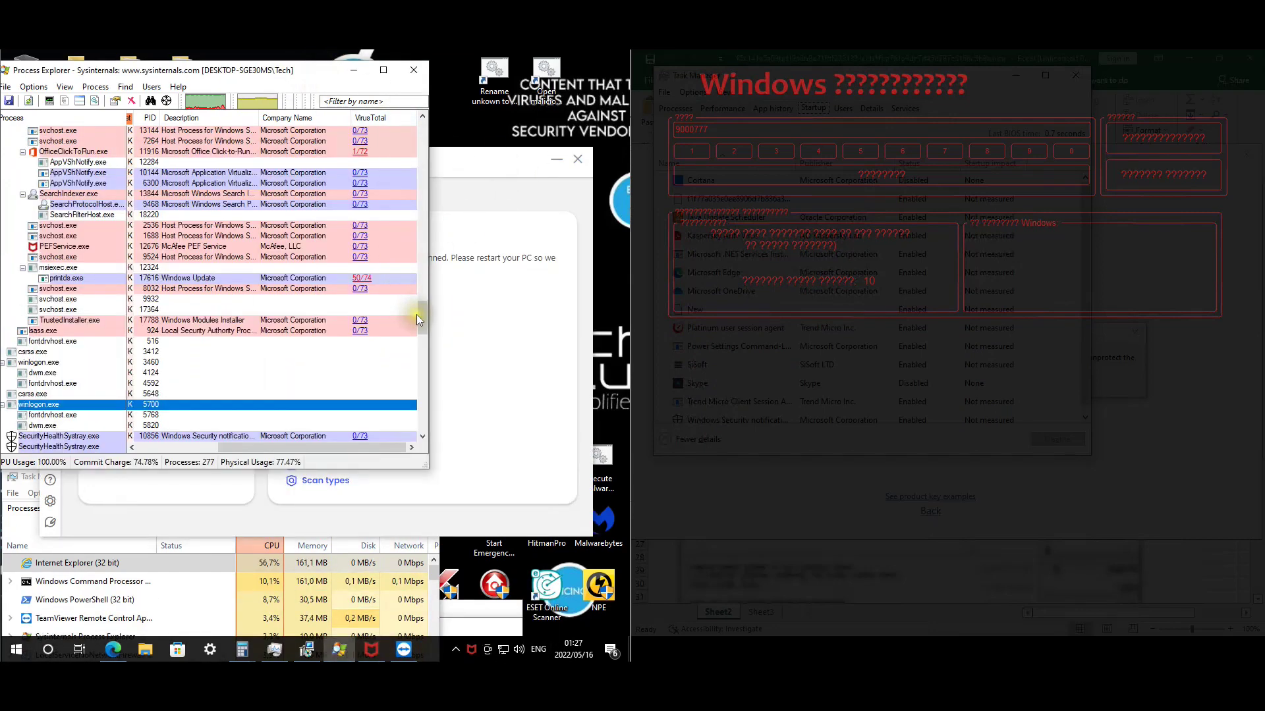
{"action": "left_click", "coordinate": [422, 172]}
{"action": "left_click", "coordinate": [420, 128]}
{"action": "left_click", "coordinate": [421, 124]}
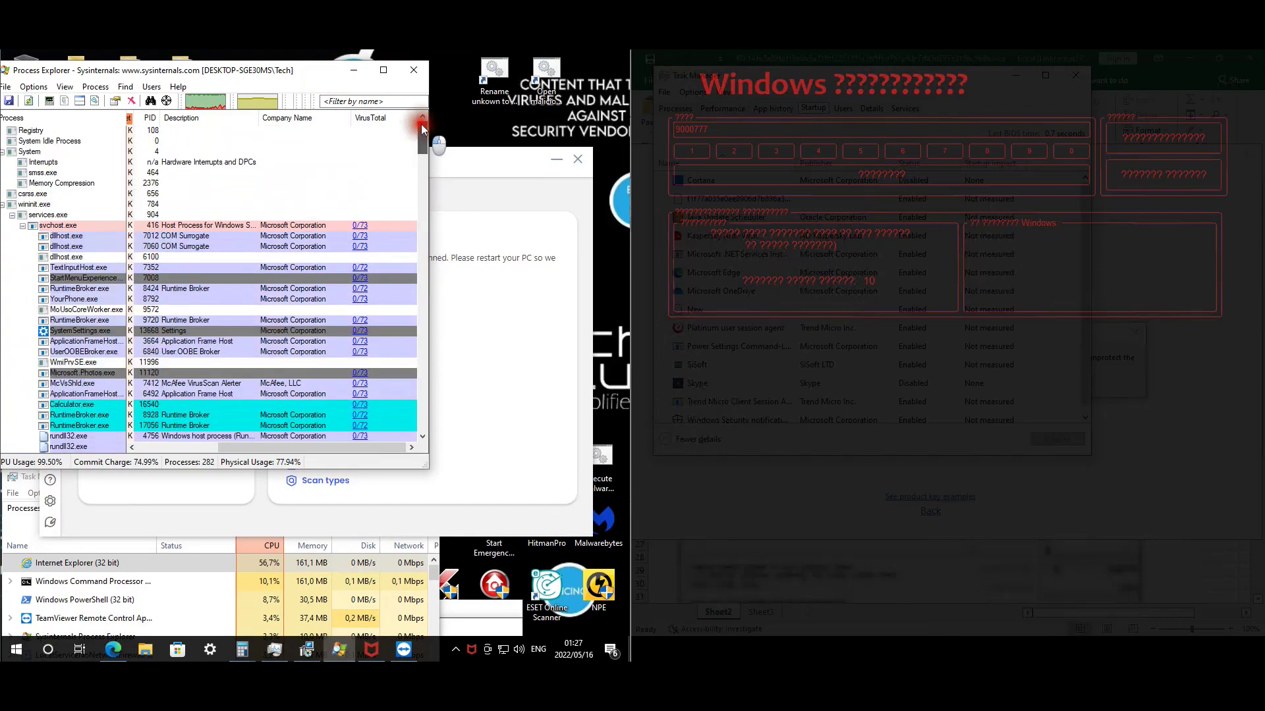
{"action": "left_click_drag", "start_coordinate": [419, 139], "coordinate": [422, 316]}
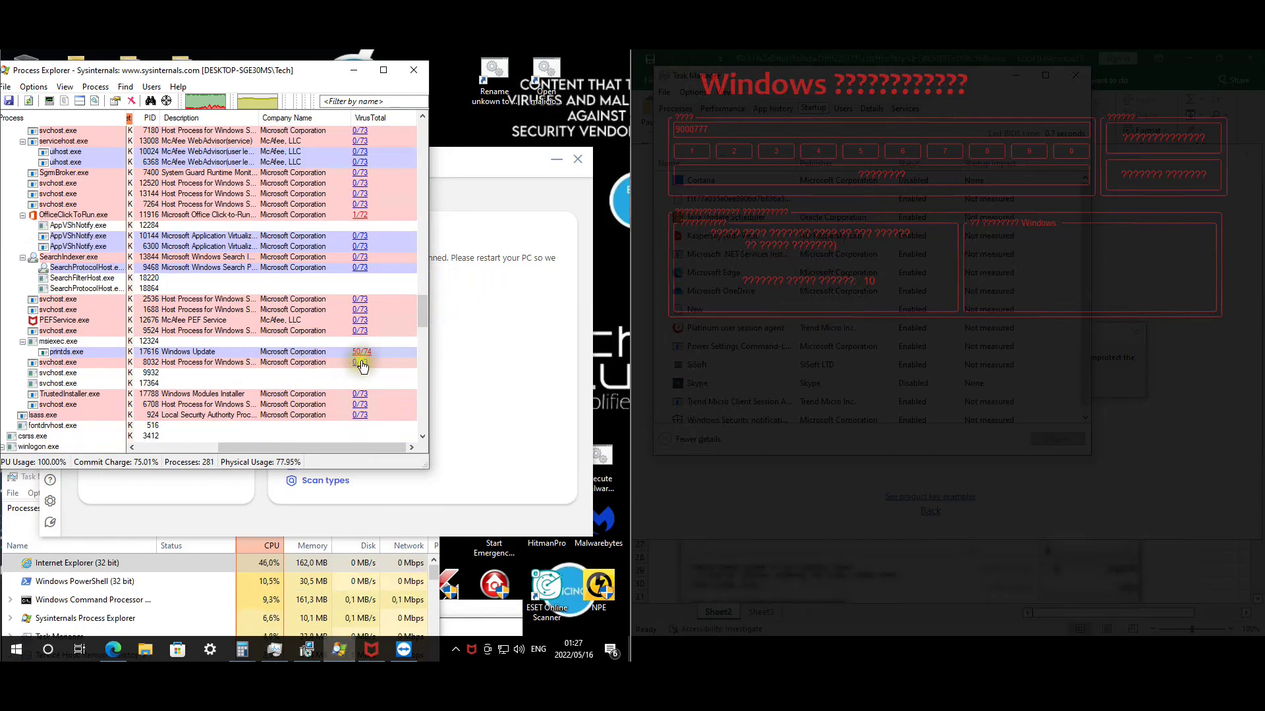
{"action": "scroll", "coordinate": [362, 355], "scroll_direction": "down", "scroll_amount": 2}
{"action": "left_click", "coordinate": [425, 318]}
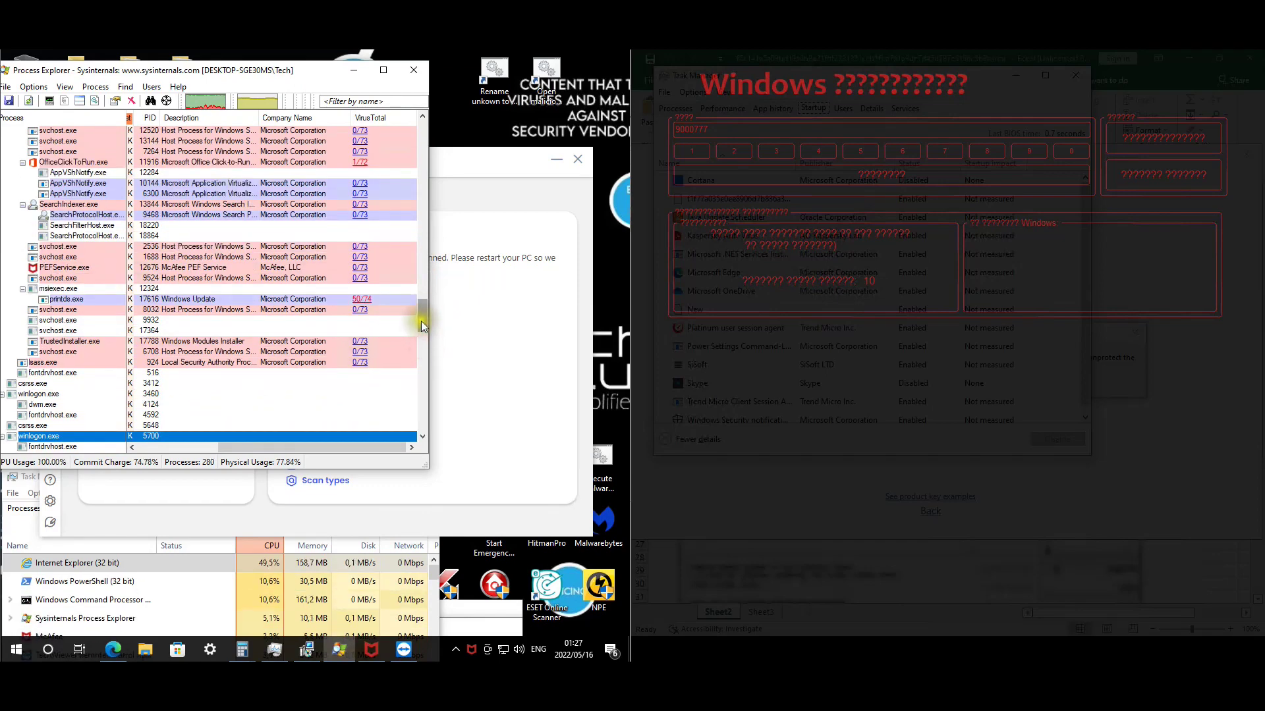
- Inspect the end of the McAfee machine's process list and the group of open Calculator windows
{"action": "left_click_drag", "start_coordinate": [420, 321], "coordinate": [419, 428]}
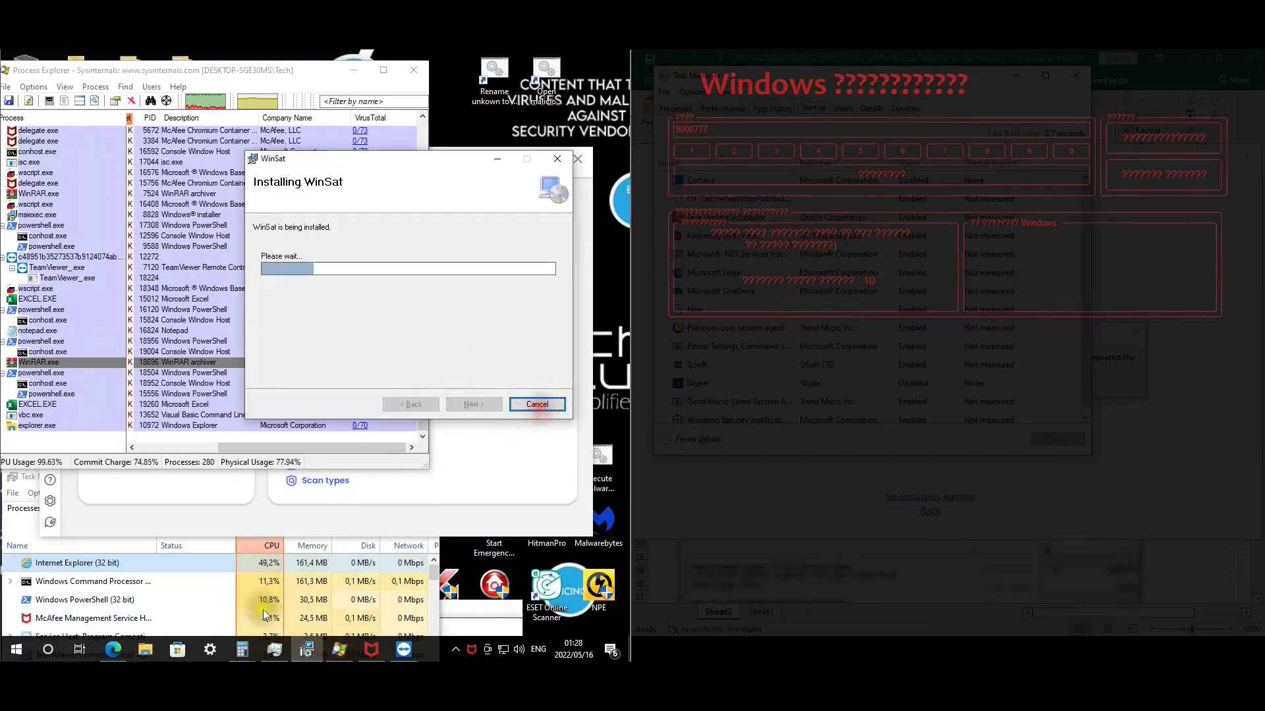
{"action": "left_click", "coordinate": [248, 655]}
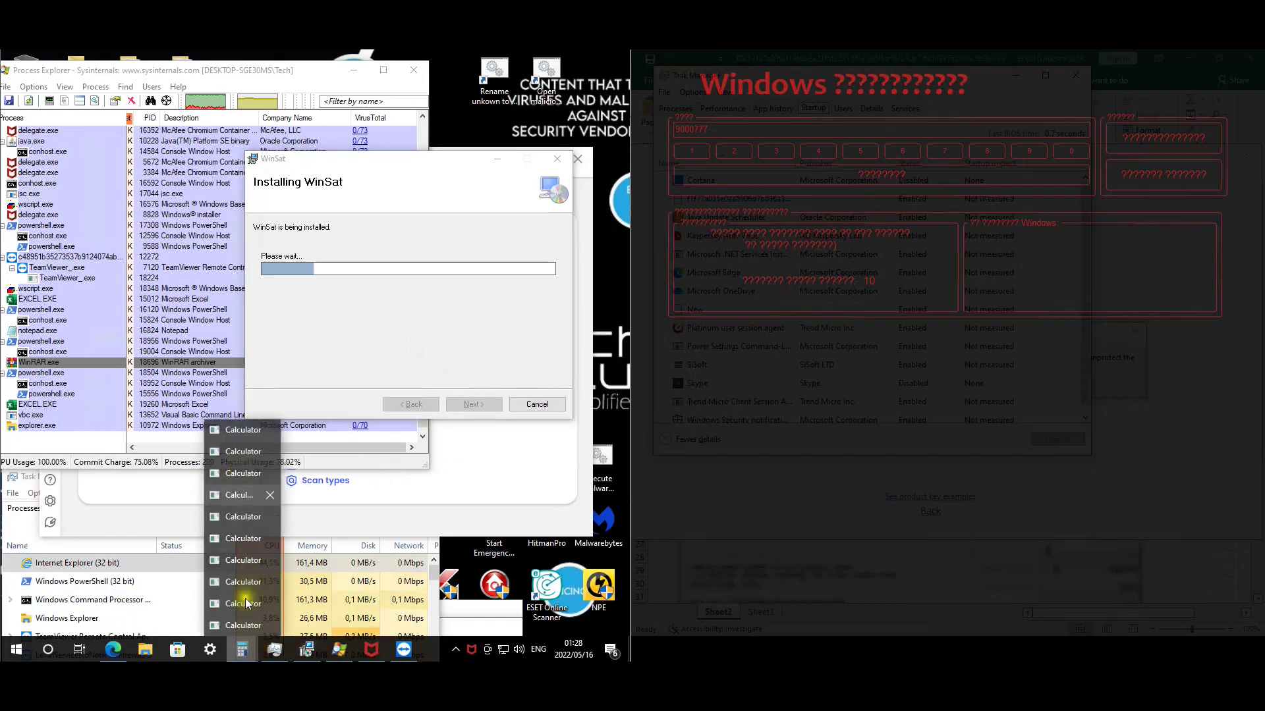
{"action": "left_click", "coordinate": [243, 652]}
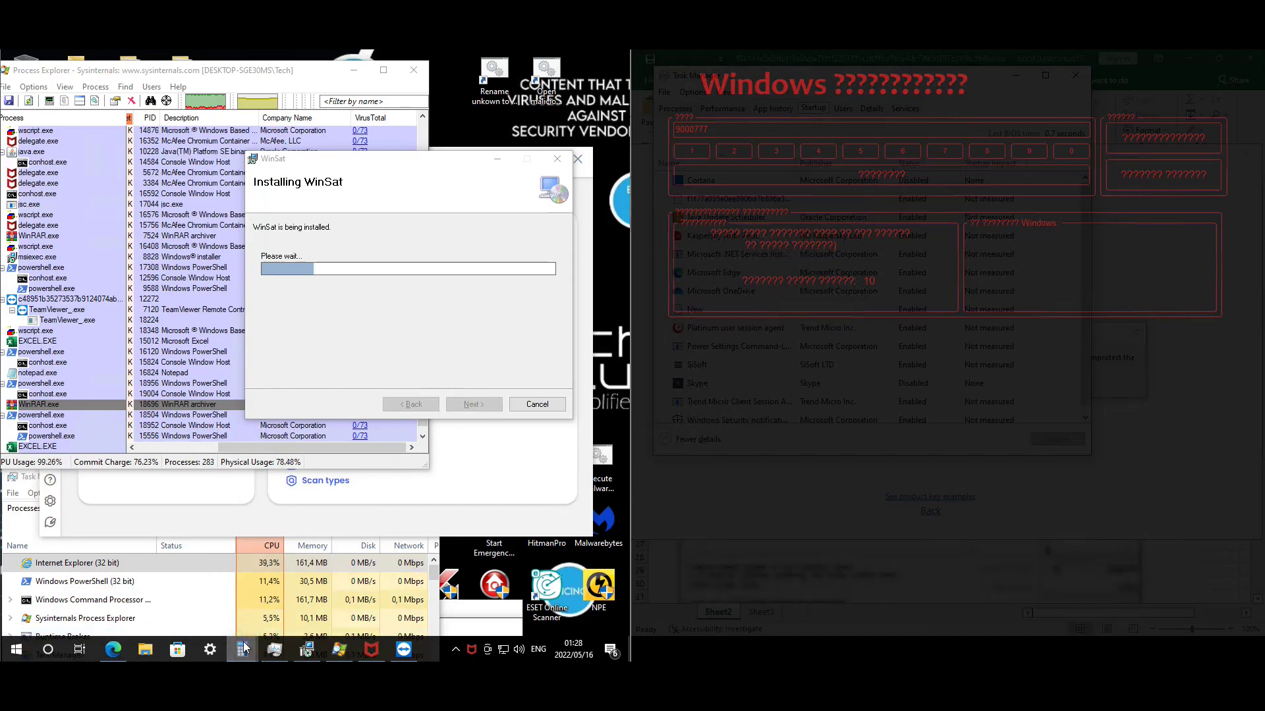
- Bring up one of the Calculator windows on the McAfee machine and close it
{"action": "right_click", "coordinate": [244, 651]}
{"action": "left_click", "coordinate": [244, 649]}
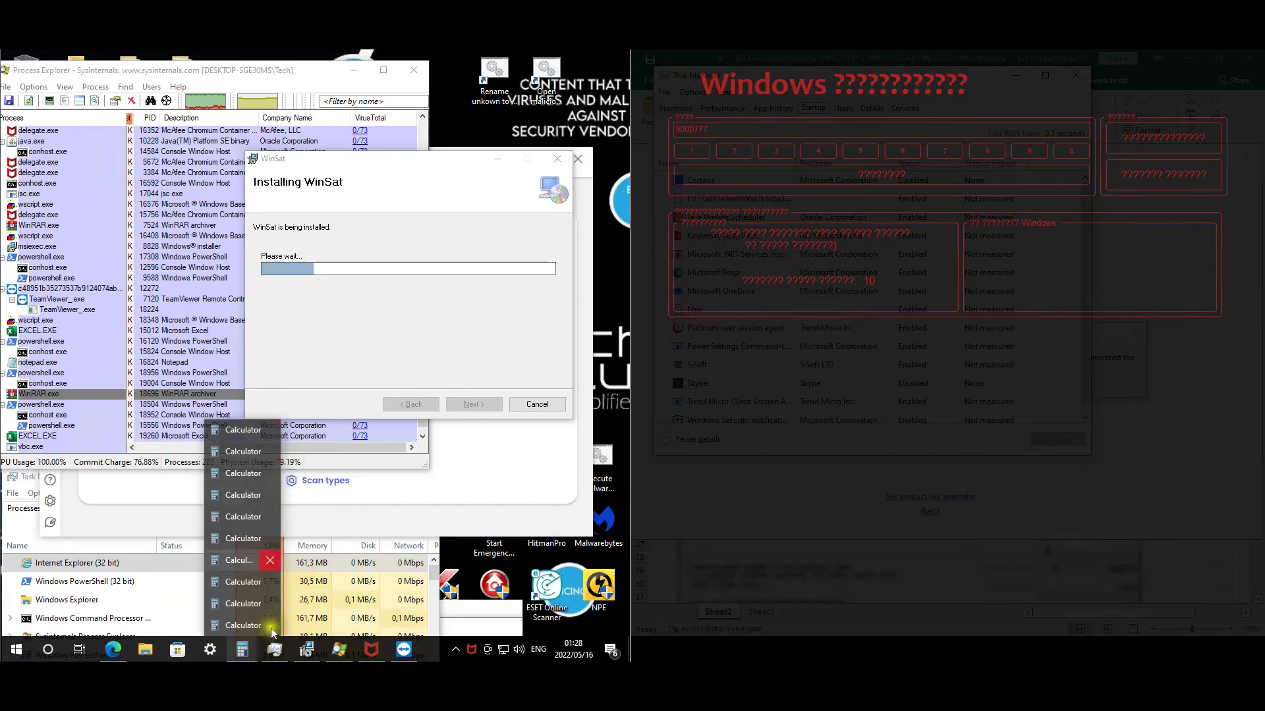
{"action": "left_click", "coordinate": [272, 624]}
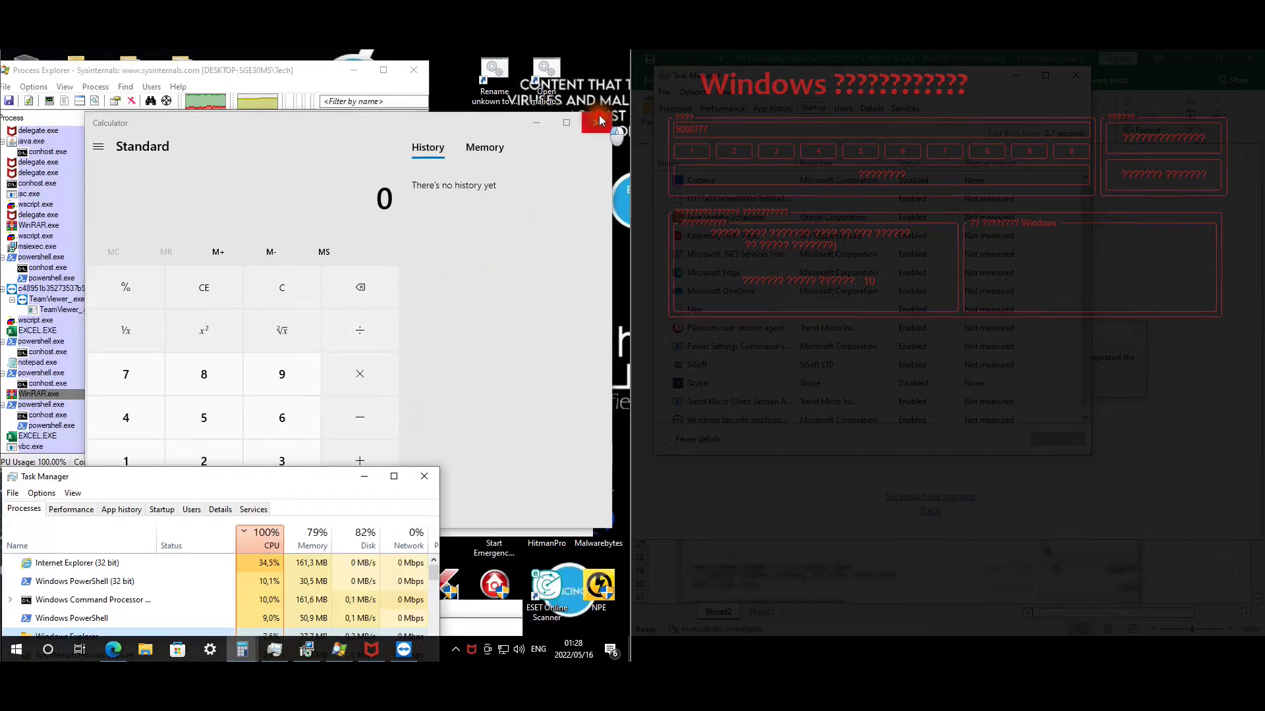
{"action": "left_click", "coordinate": [599, 116]}
{"action": "left_click", "coordinate": [584, 231]}
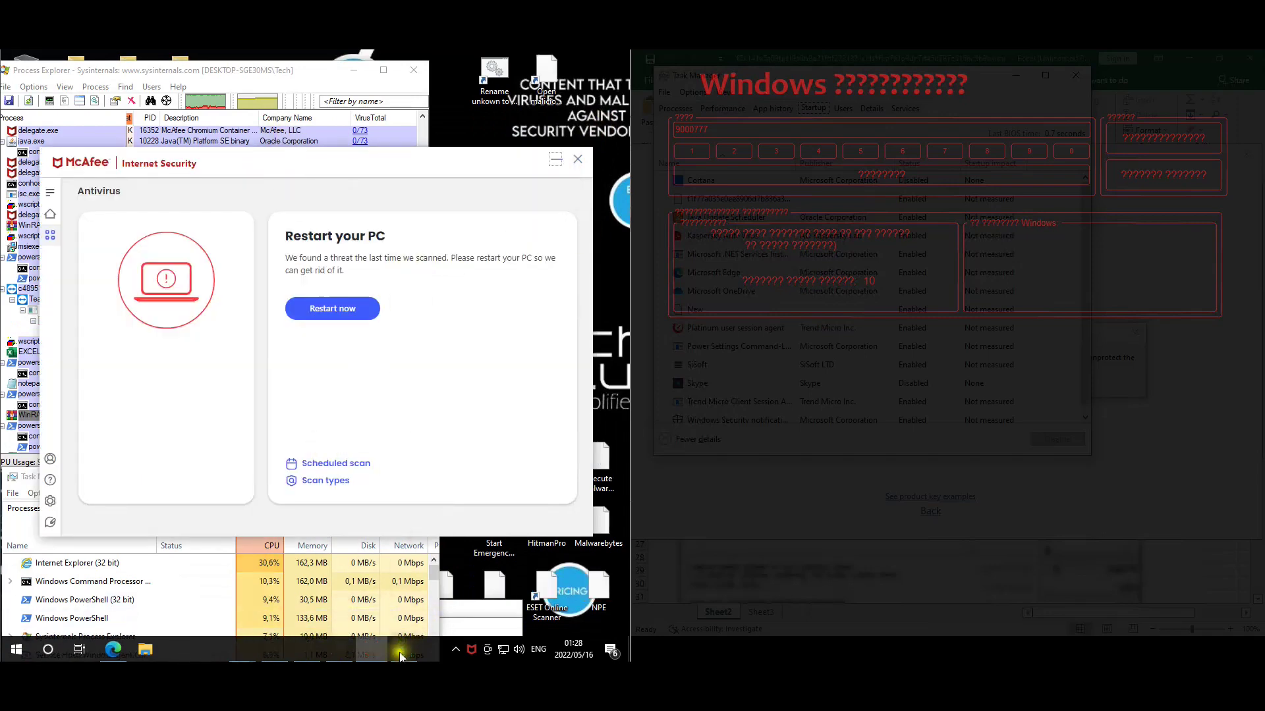
- Bring the McAfee machine's Task Manager forward and examine its full list of startup programs
{"action": "left_click", "coordinate": [302, 532]}
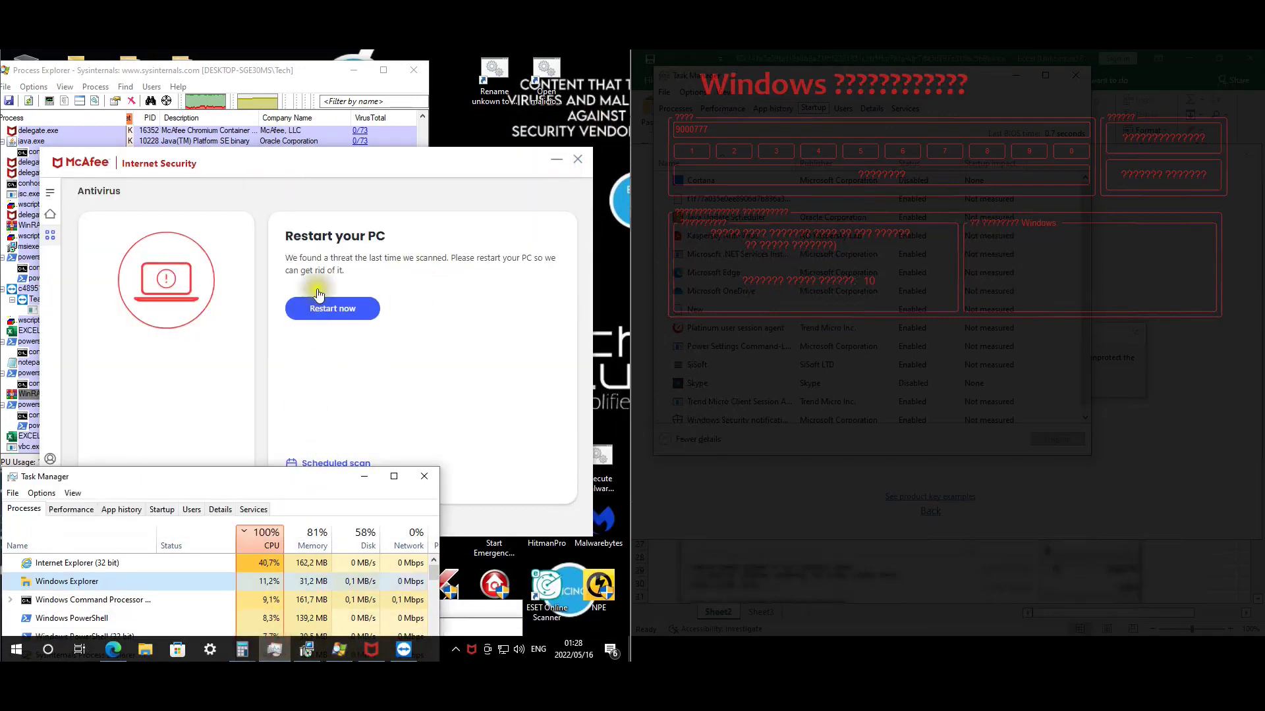
{"action": "left_click_drag", "start_coordinate": [291, 466], "coordinate": [410, 139]}
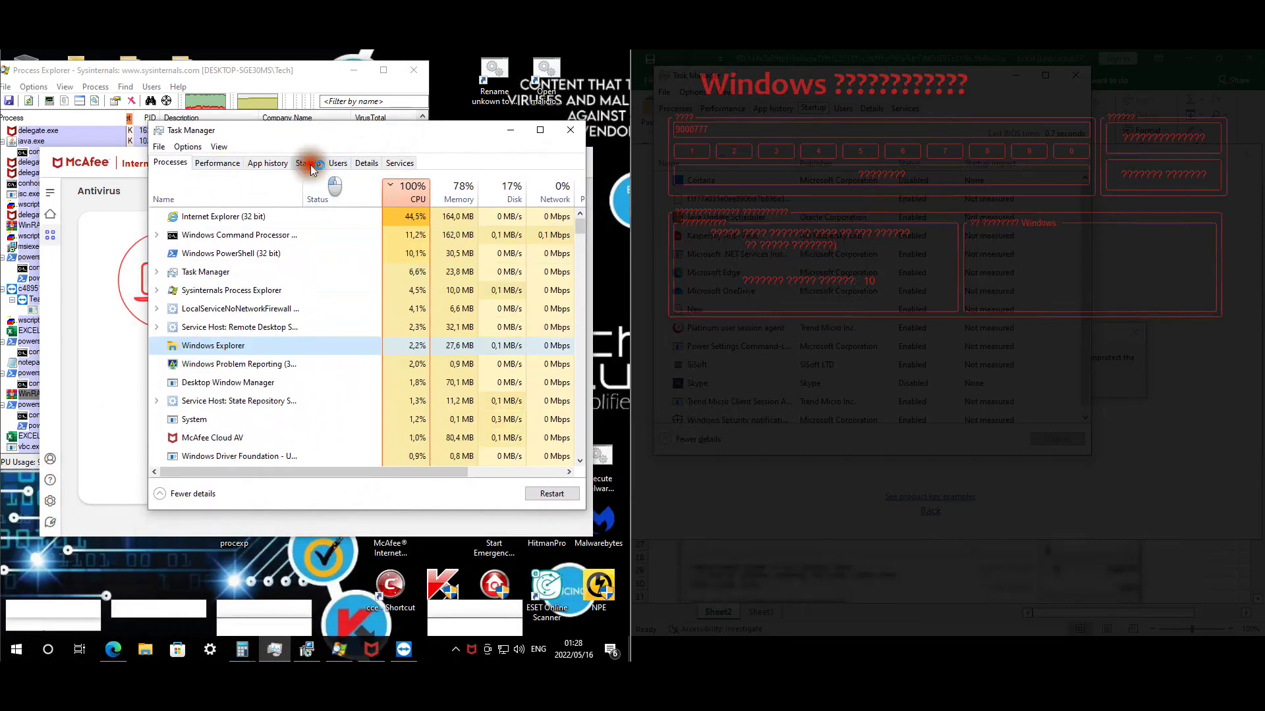
{"action": "left_click", "coordinate": [308, 162]}
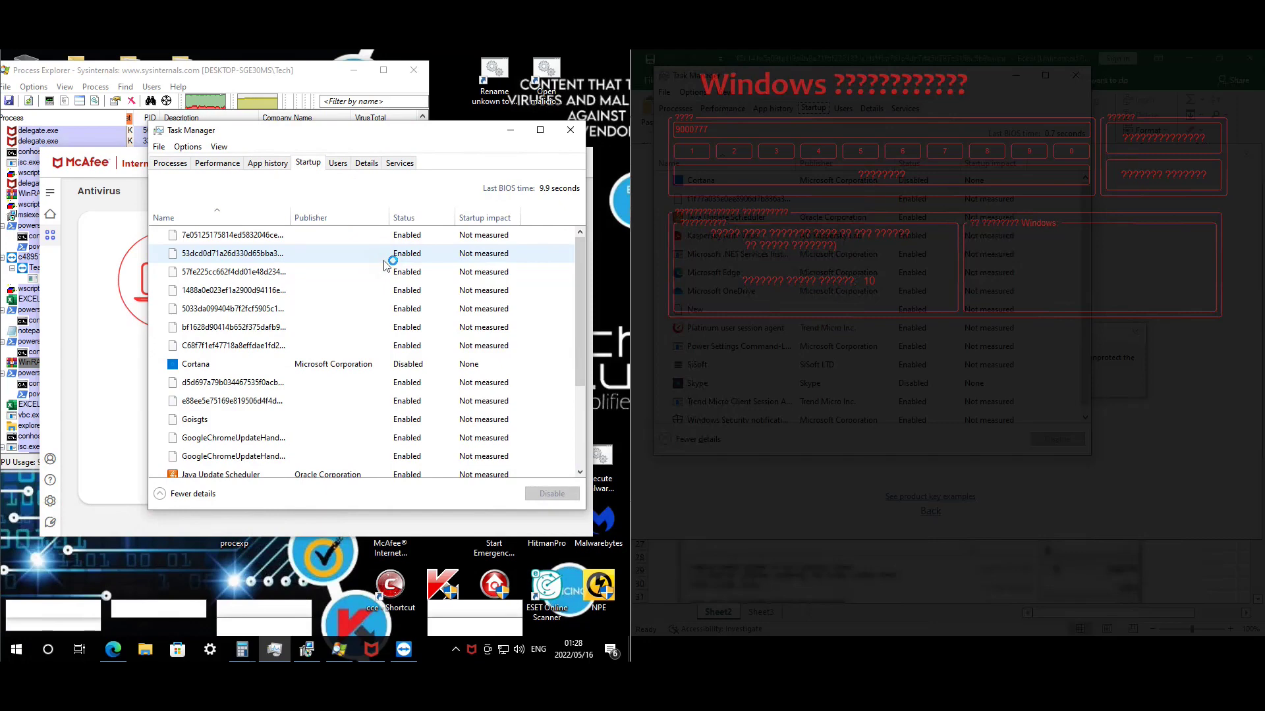
{"action": "scroll", "coordinate": [329, 296], "scroll_direction": "down", "scroll_amount": 3}
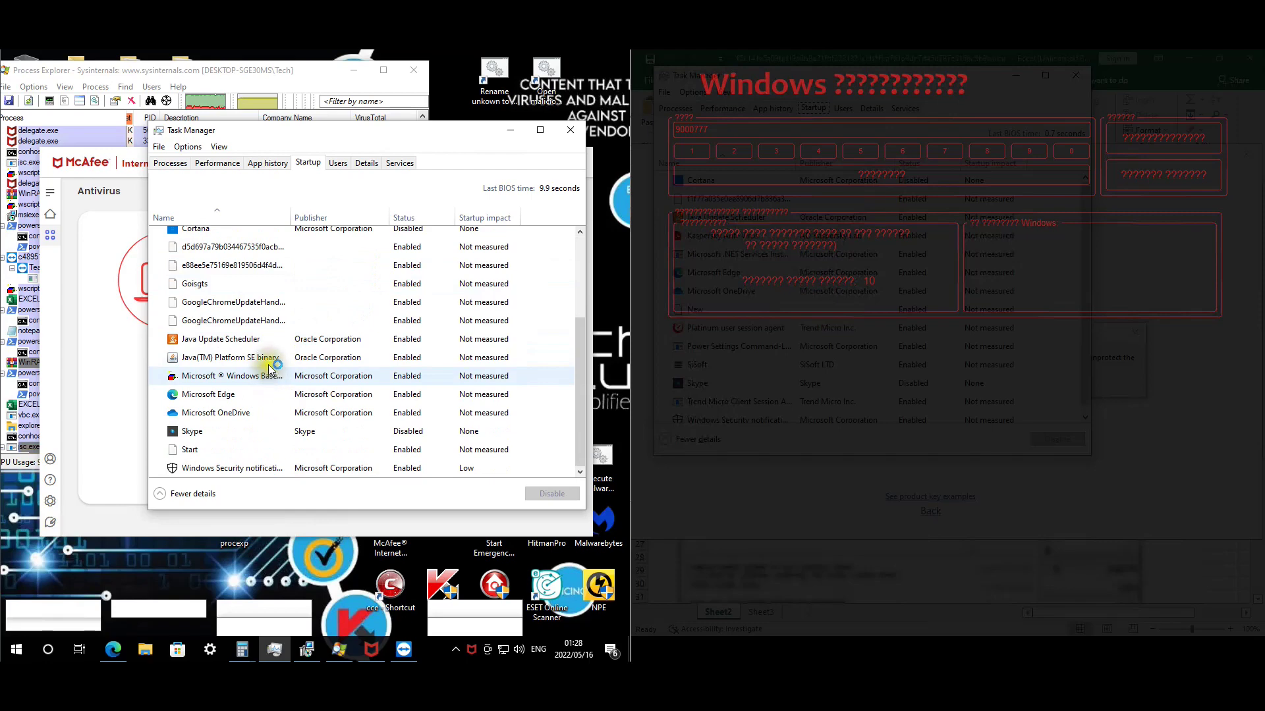
{"action": "left_click", "coordinate": [204, 450]}
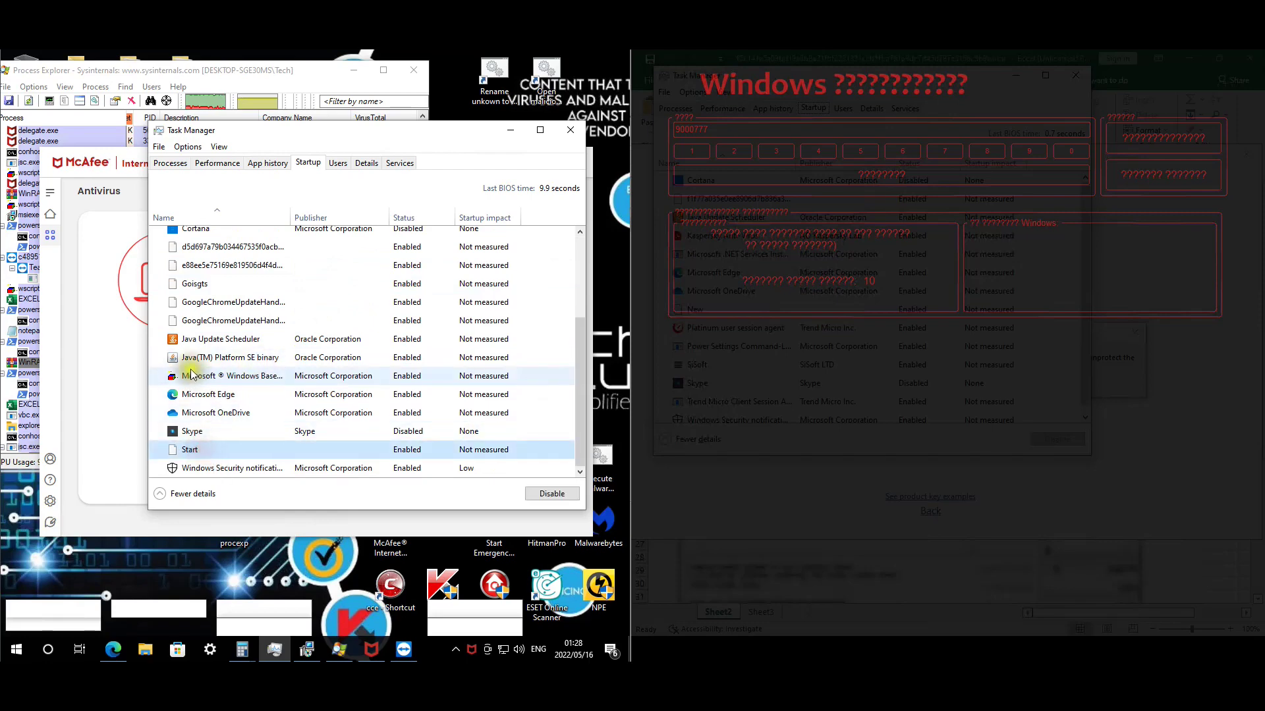
{"action": "scroll", "coordinate": [355, 362], "scroll_direction": "up", "scroll_amount": 1}
{"action": "scroll", "coordinate": [319, 339], "scroll_direction": "up", "scroll_amount": 3}
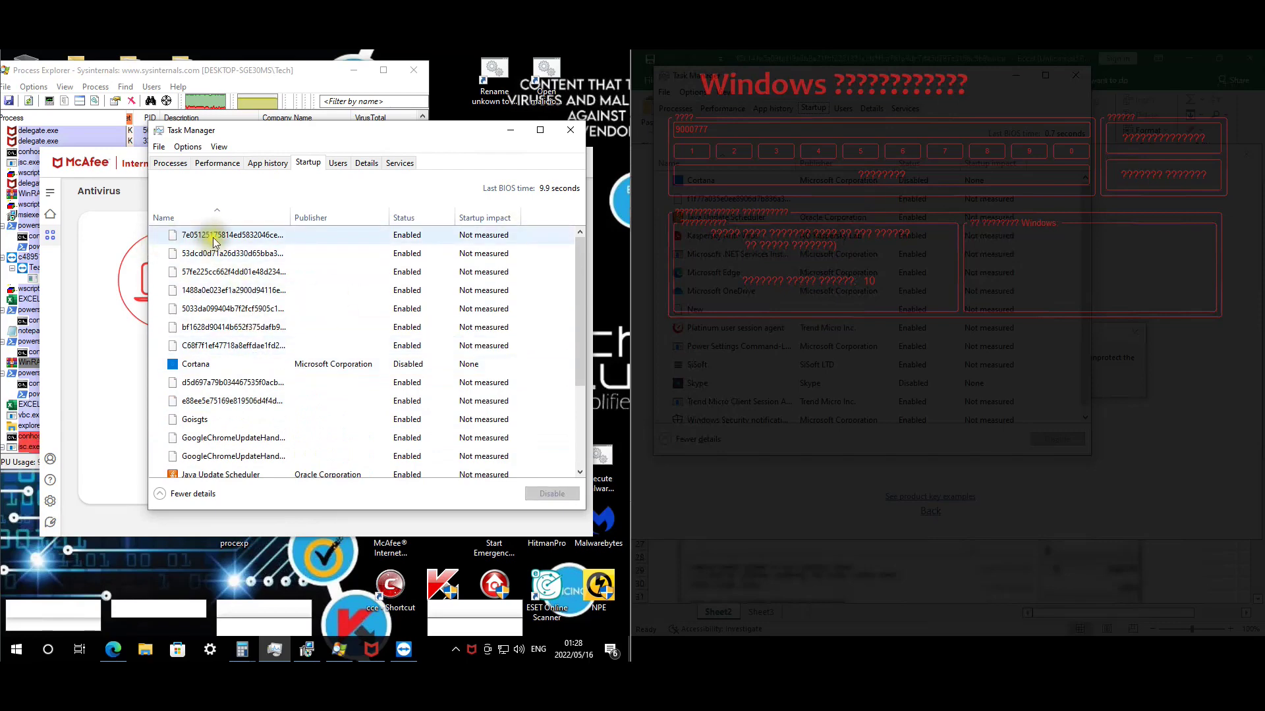
- Inspect the file properties of the startup entries beginning 7e05125 and bf1628d and of Goisgts, closing each dialog
{"action": "right_click", "coordinate": [212, 241]}
{"action": "left_click", "coordinate": [249, 280]}
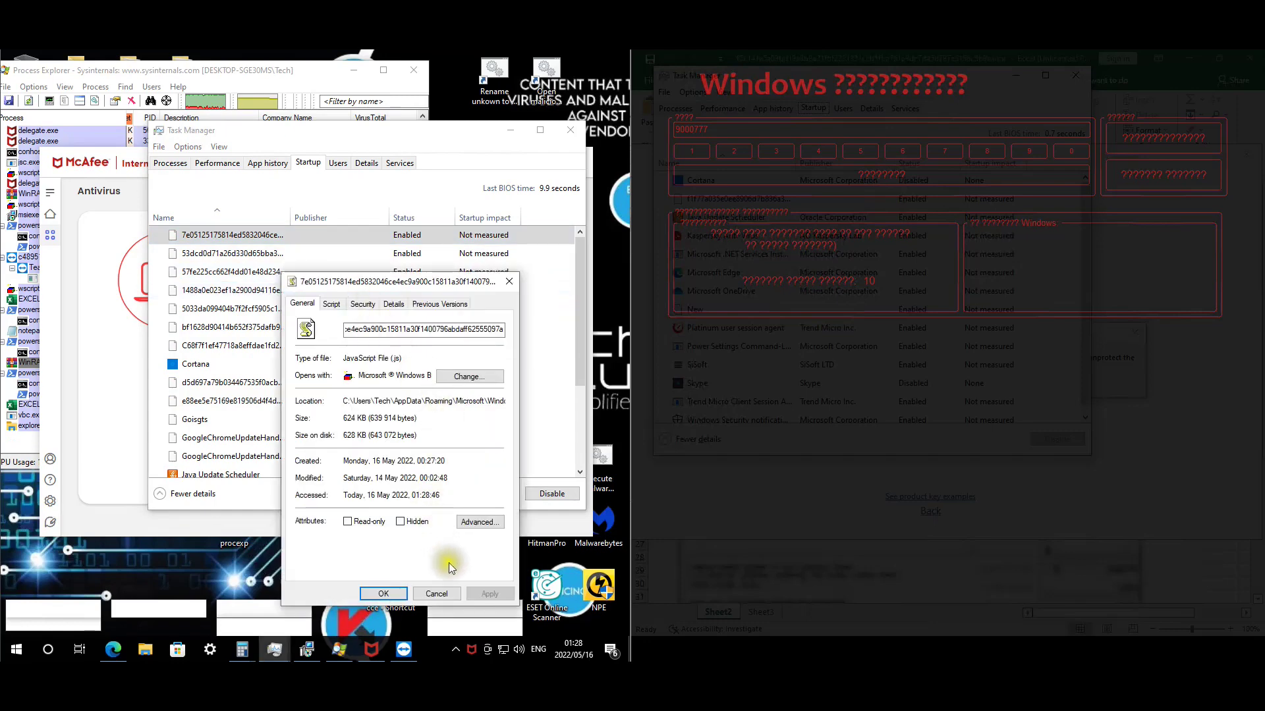
{"action": "left_click", "coordinate": [438, 594]}
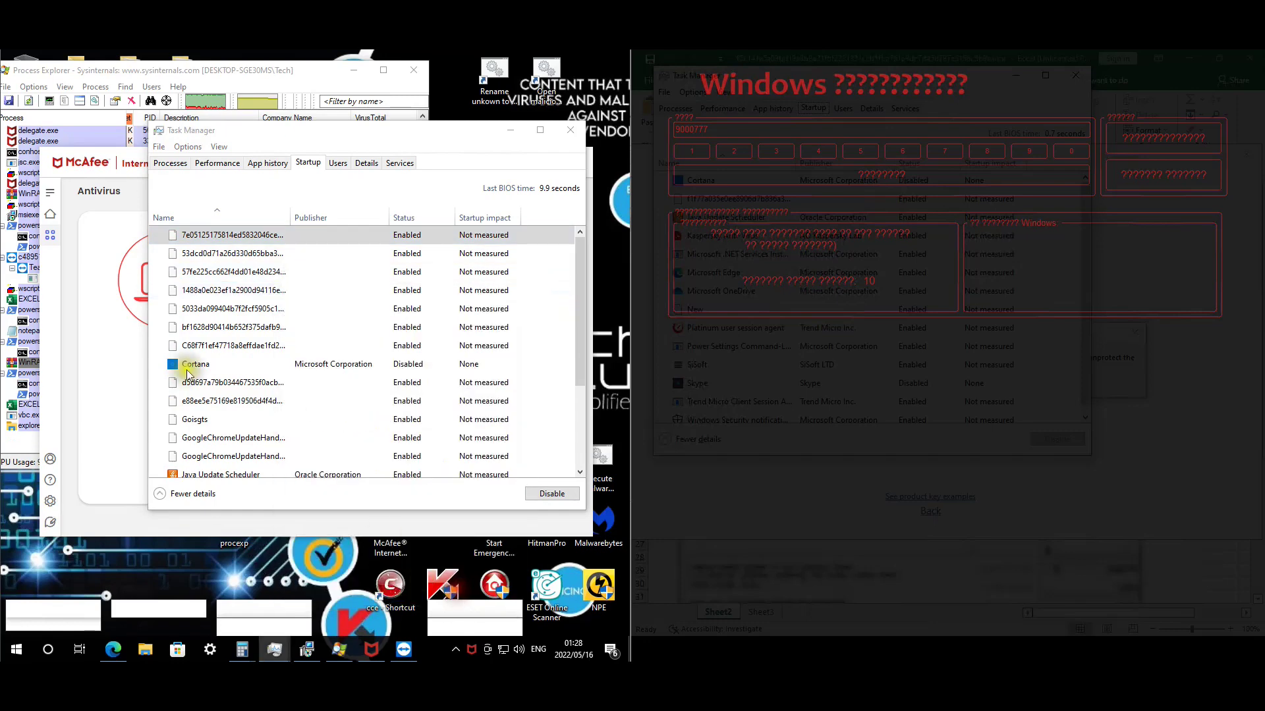
{"action": "right_click", "coordinate": [226, 339]}
{"action": "left_click", "coordinate": [249, 384]}
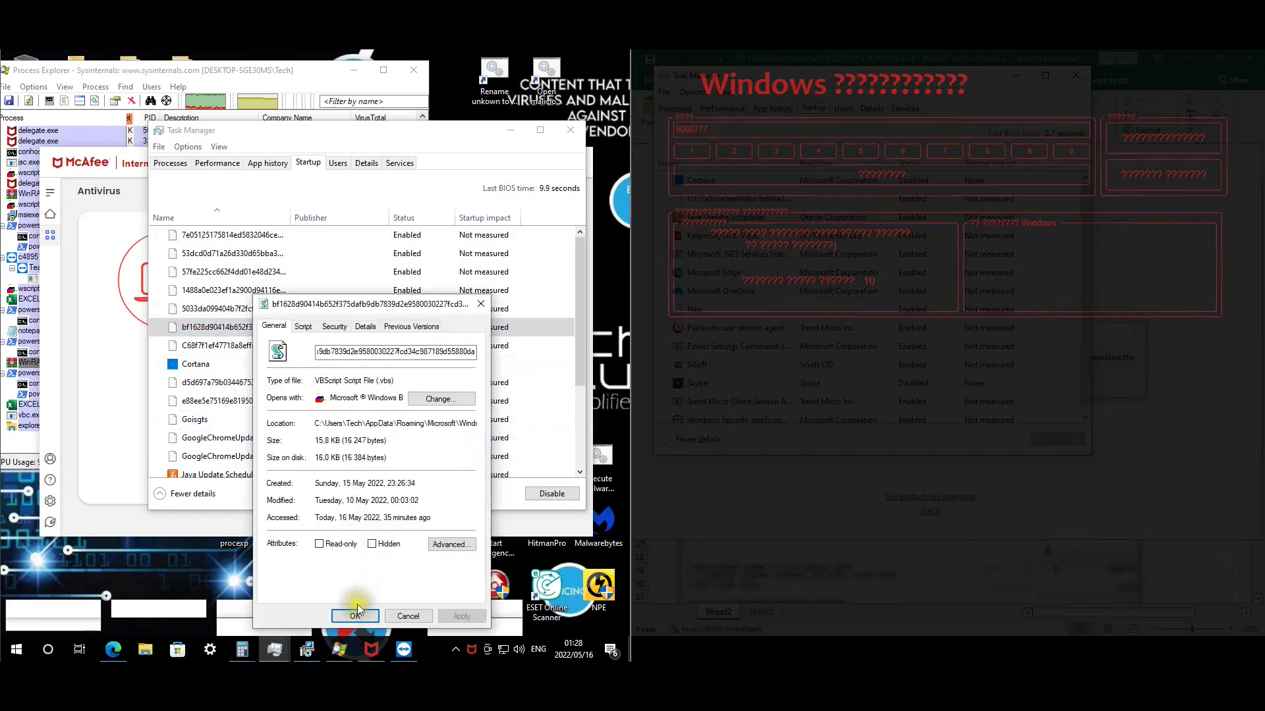
{"action": "left_click", "coordinate": [356, 613]}
{"action": "right_click", "coordinate": [192, 419]}
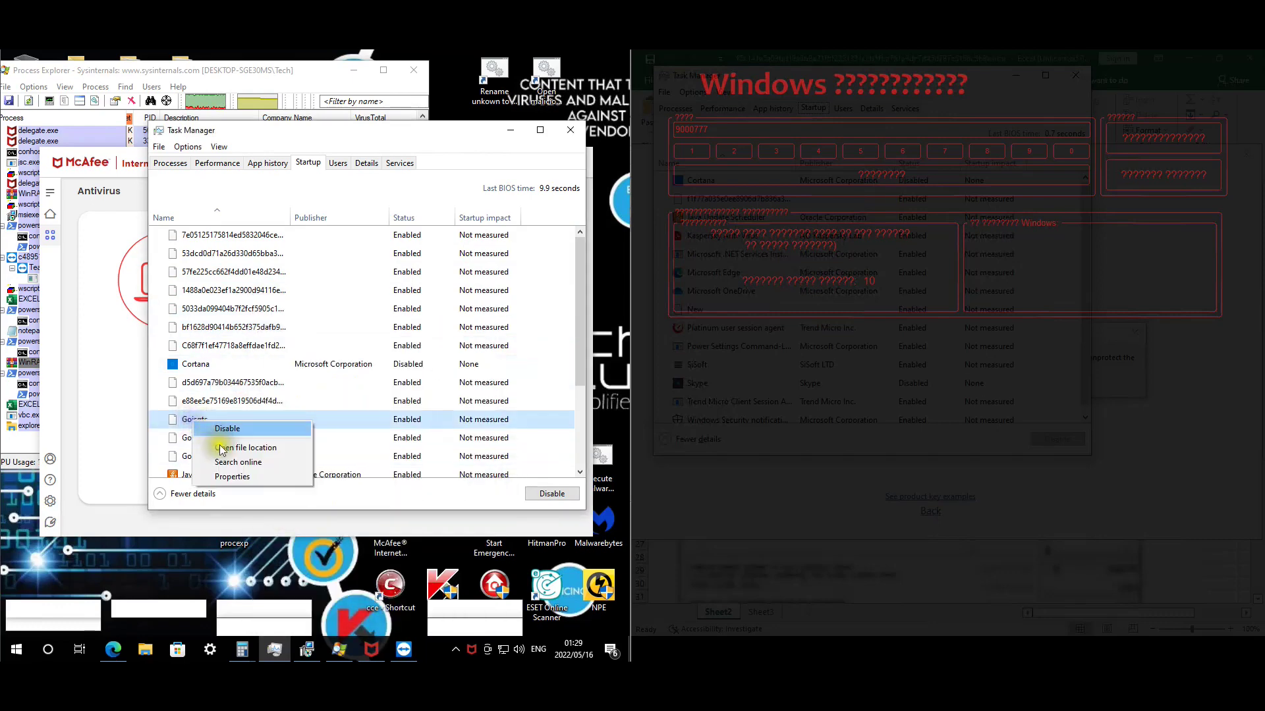
{"action": "left_click", "coordinate": [232, 476]}
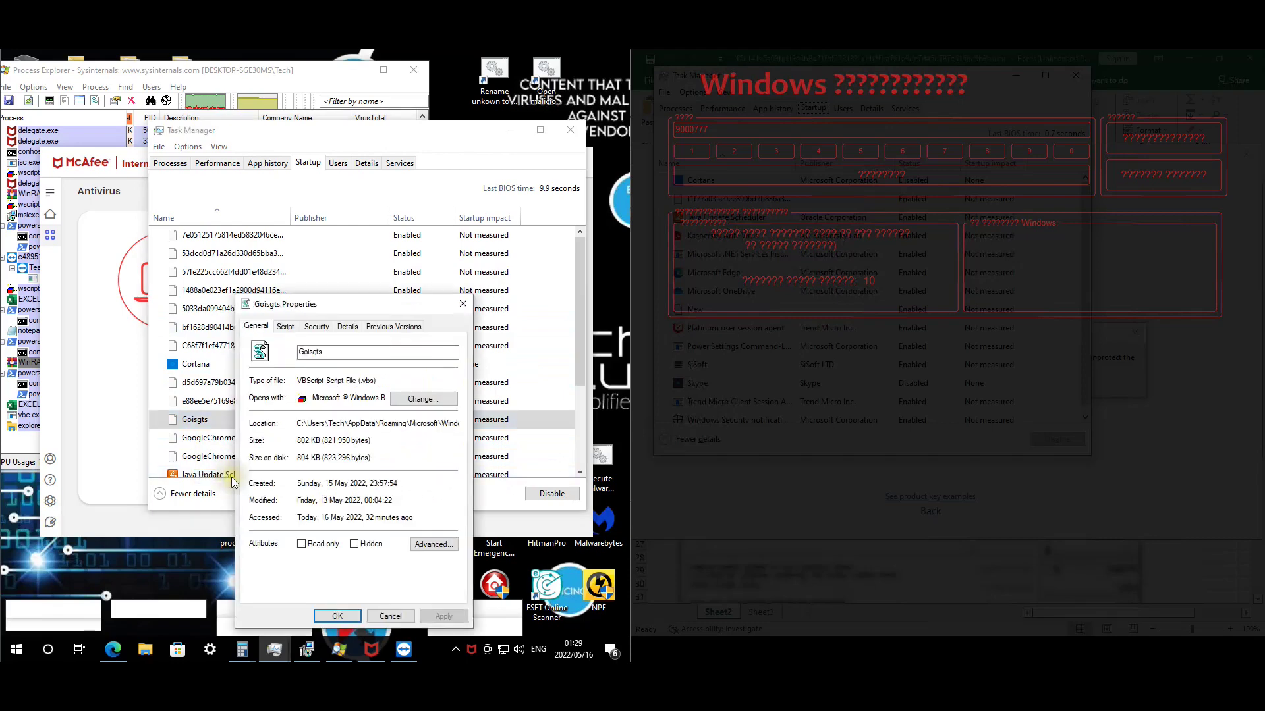
{"action": "left_click", "coordinate": [354, 616]}
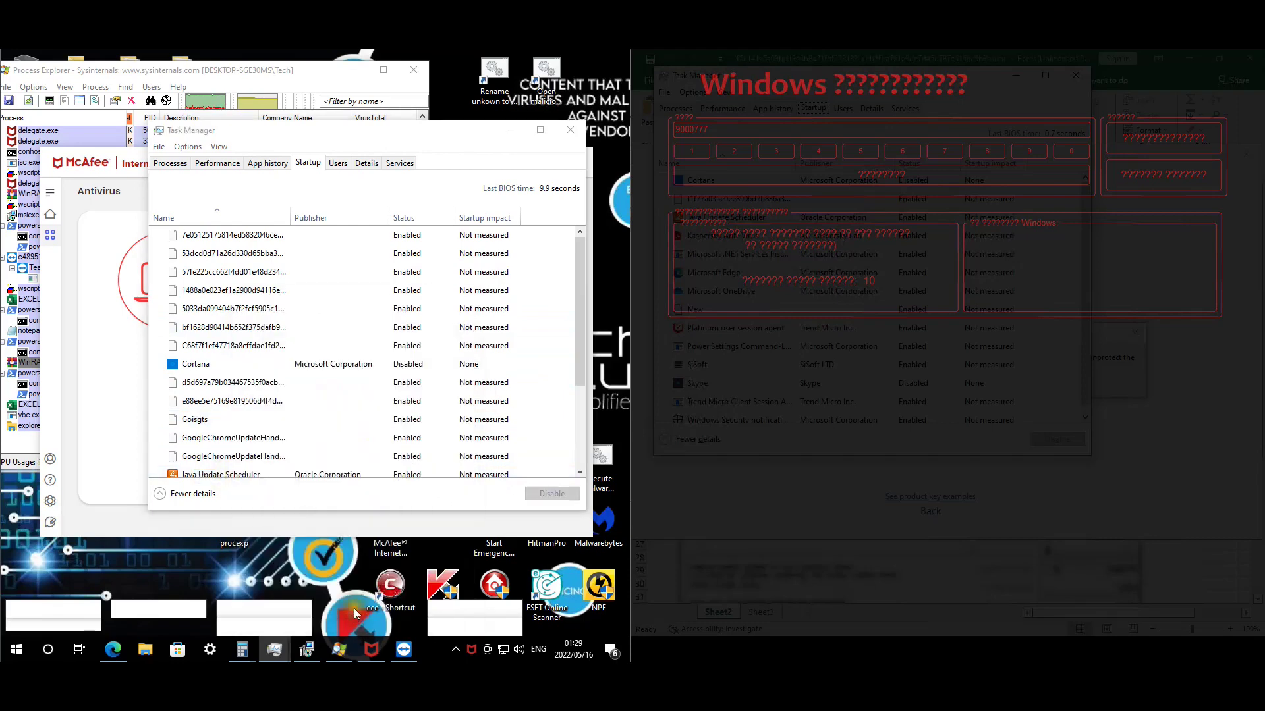
- Close Task Manager, Process Explorer and the remaining Calculator windows on the McAfee machine
{"action": "left_click", "coordinate": [572, 131]}
{"action": "left_click", "coordinate": [301, 76]}
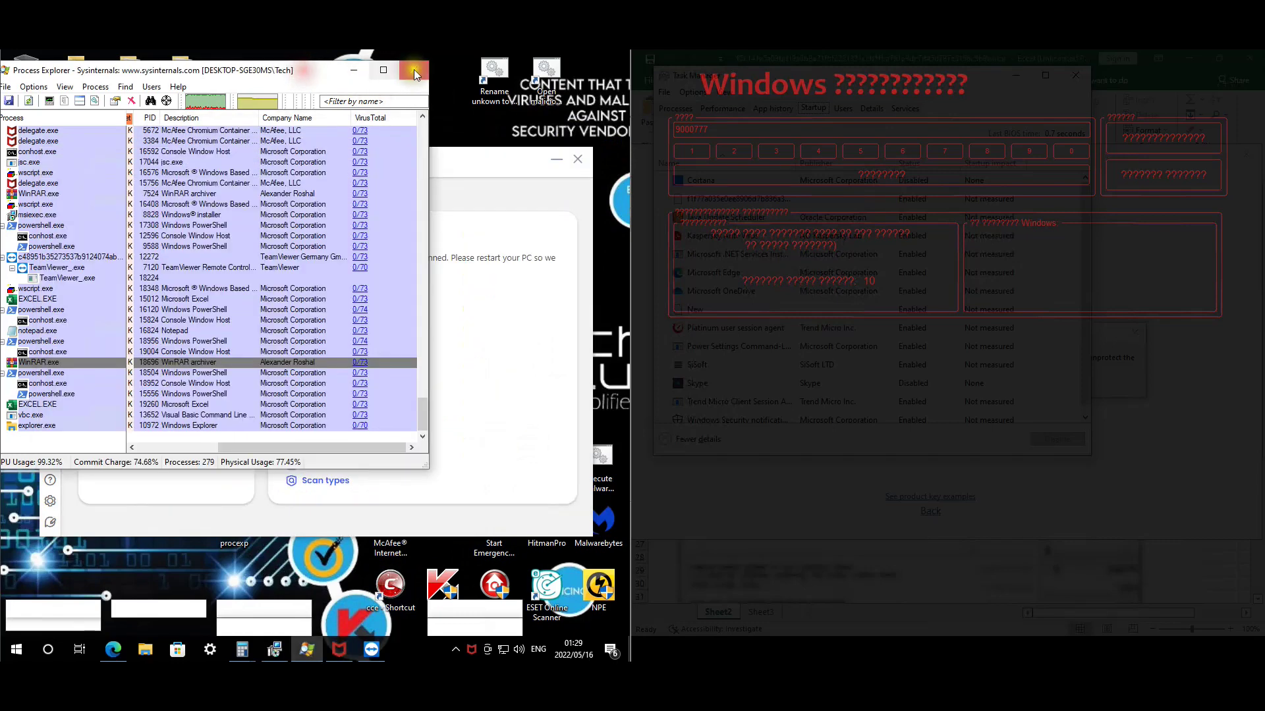
{"action": "left_click", "coordinate": [414, 70]}
{"action": "left_click", "coordinate": [148, 111]}
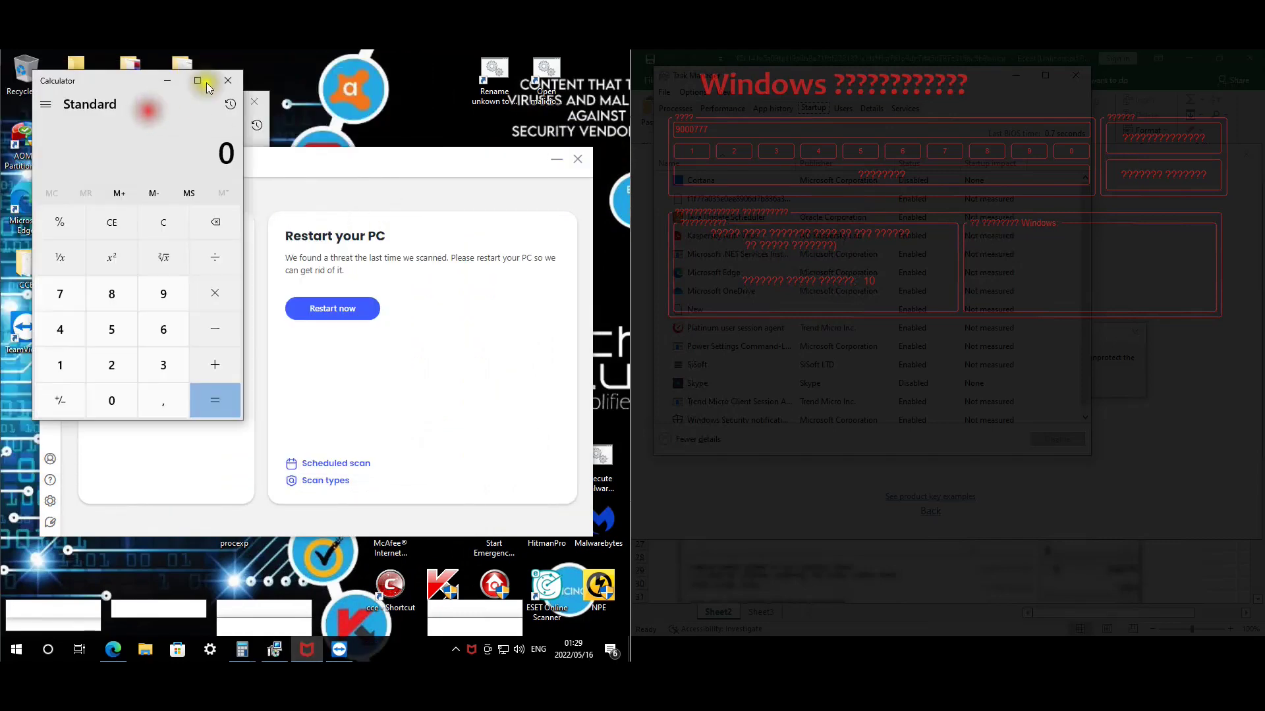
{"action": "left_click", "coordinate": [254, 100]}
- Check the pages open in the McAfee machine's Edge browser, and minimize the browser and the McAfee window
{"action": "left_click", "coordinate": [114, 649]}
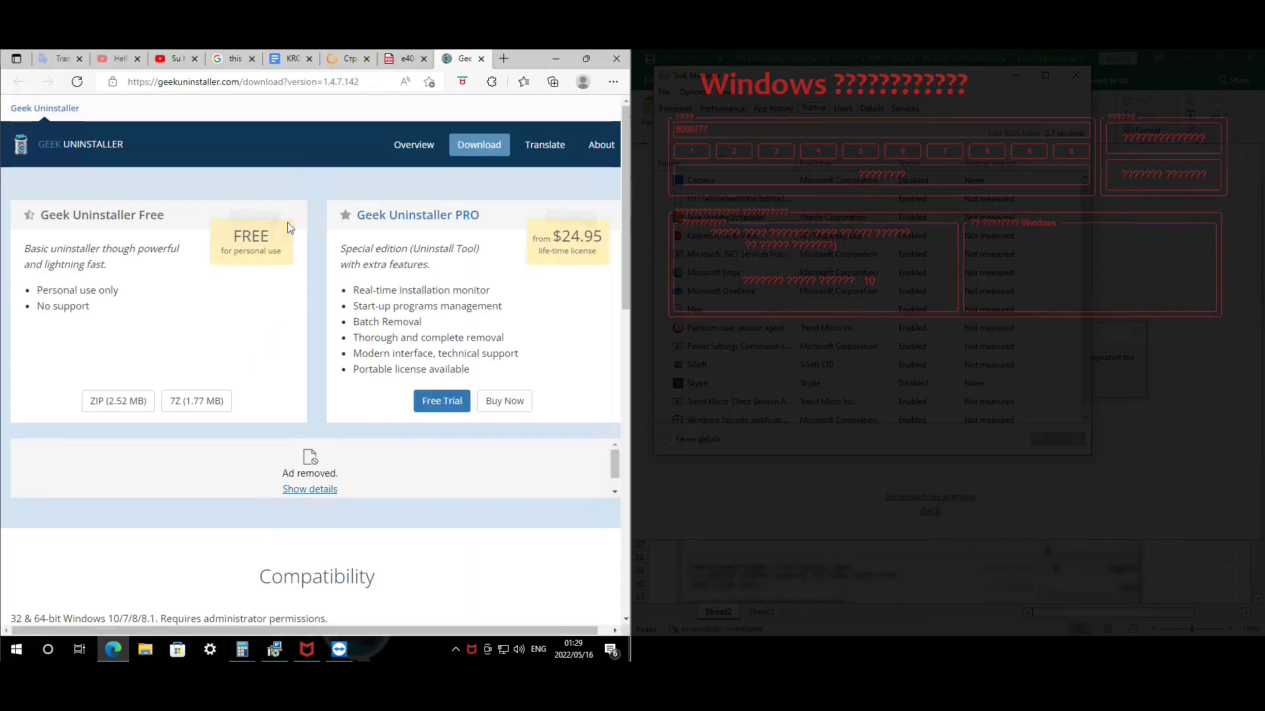
{"action": "key", "text": "ctrl+Tab"}
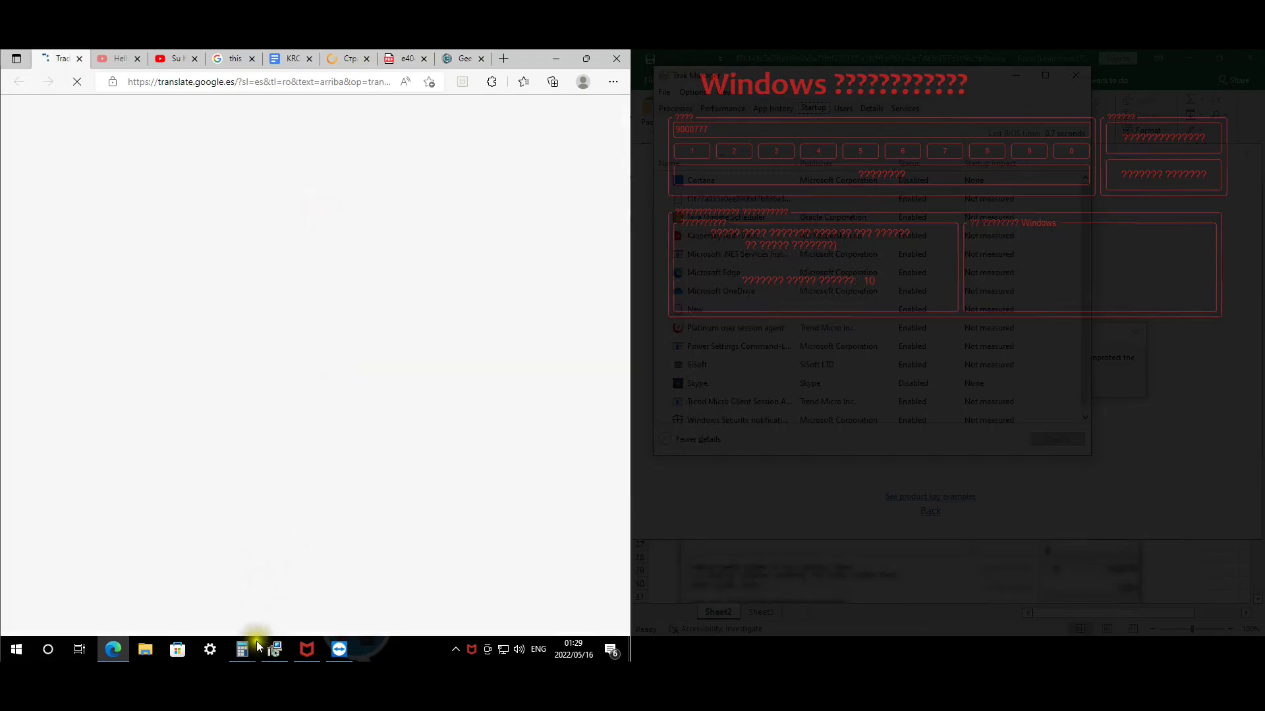
{"action": "left_click", "coordinate": [555, 58]}
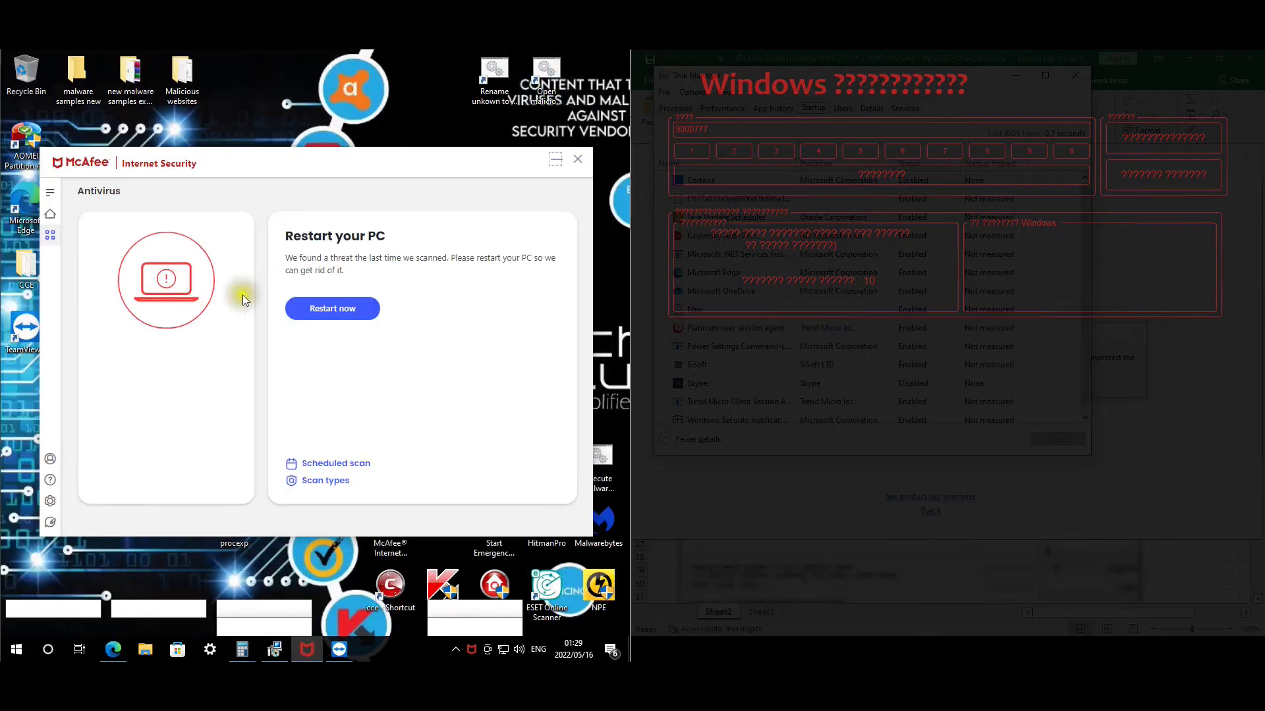
{"action": "left_click", "coordinate": [556, 162]}
{"action": "left_click", "coordinate": [107, 268]}
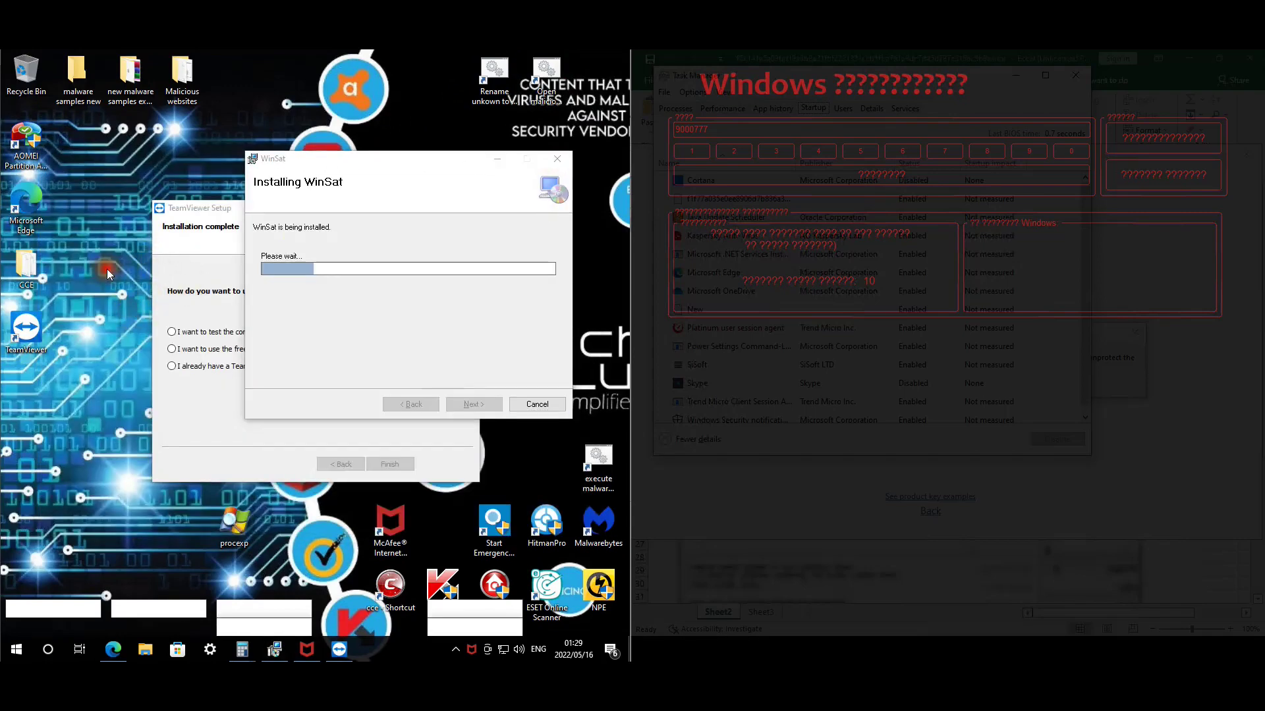
- Relaunch Process Explorer, open the VirusTotal report for printds.exe and read through the security vendors' verdicts
{"action": "left_click", "coordinate": [242, 524]}
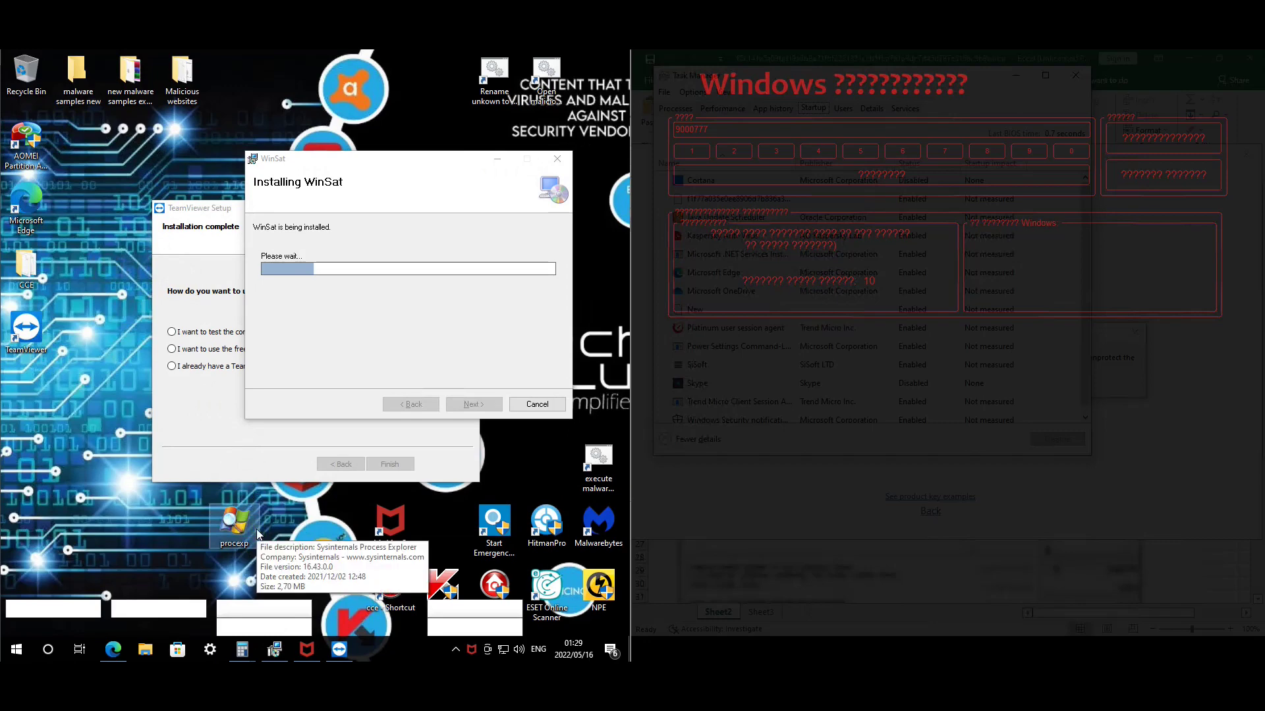
{"action": "double_click", "coordinate": [256, 528]}
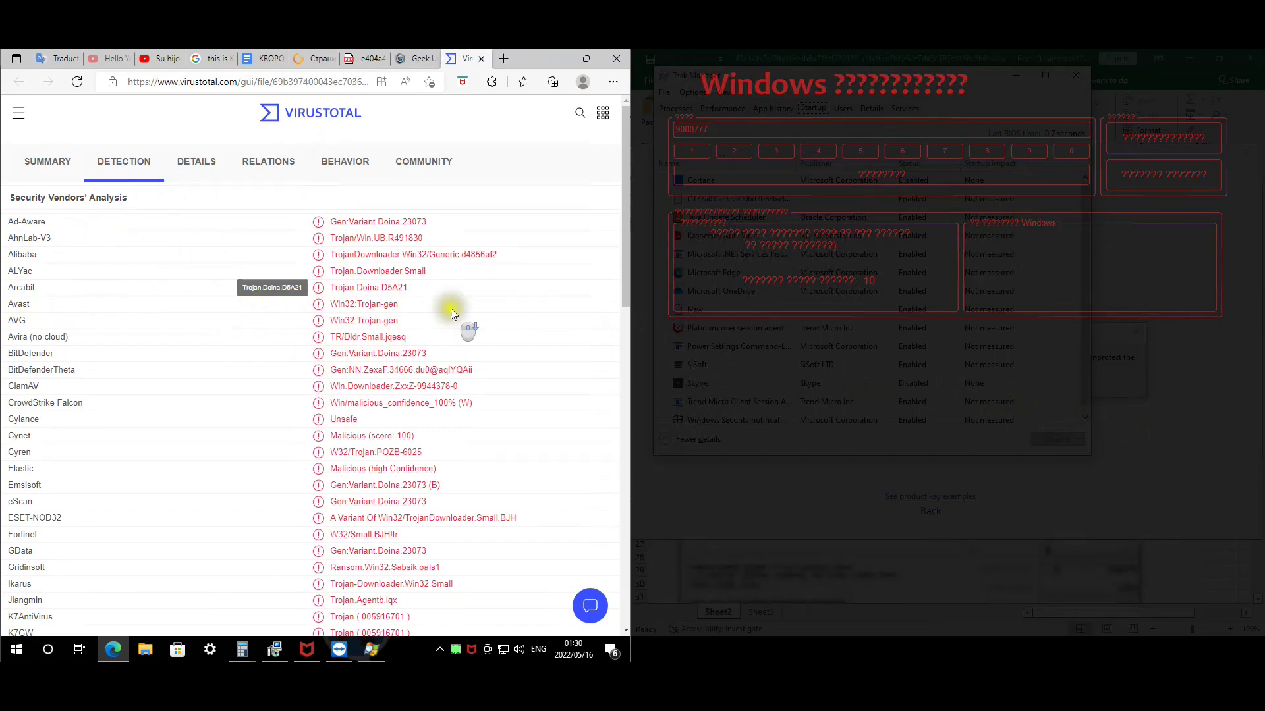
{"action": "scroll", "coordinate": [404, 323], "scroll_direction": "down", "scroll_amount": 1}
{"action": "scroll", "coordinate": [405, 323], "scroll_direction": "down", "scroll_amount": 4}
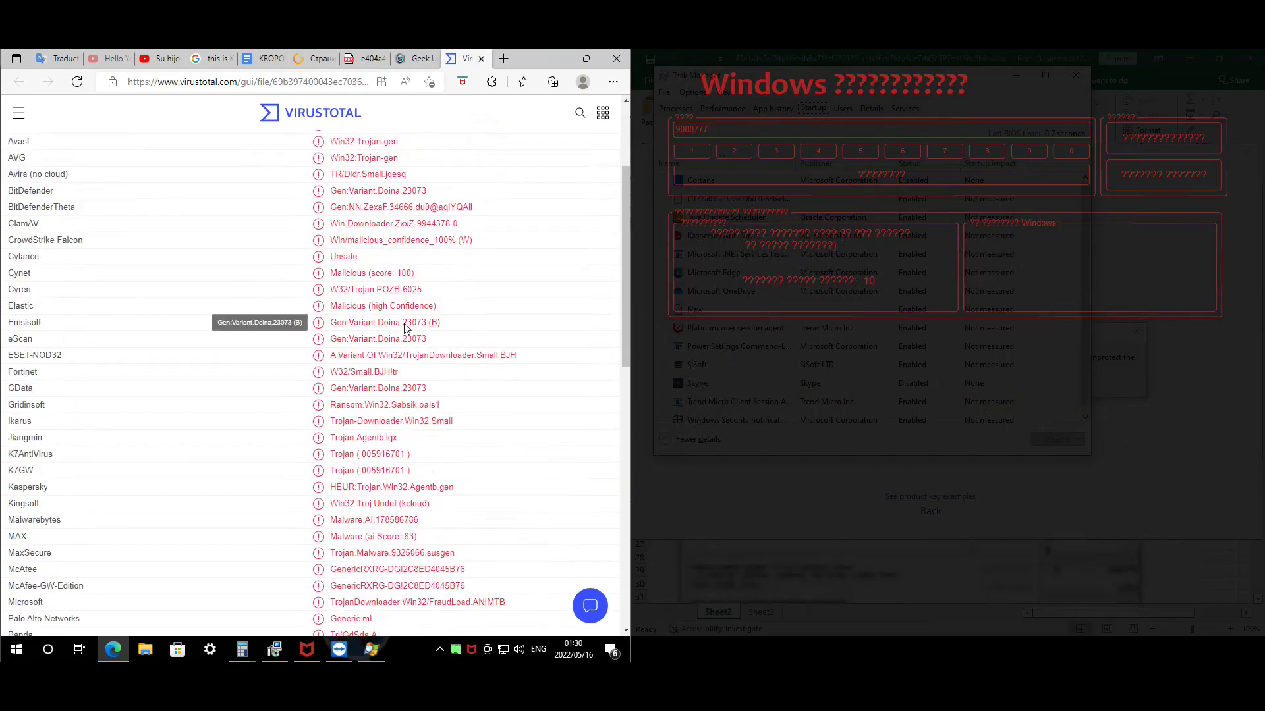
{"action": "scroll", "coordinate": [405, 327], "scroll_direction": "down", "scroll_amount": 5}
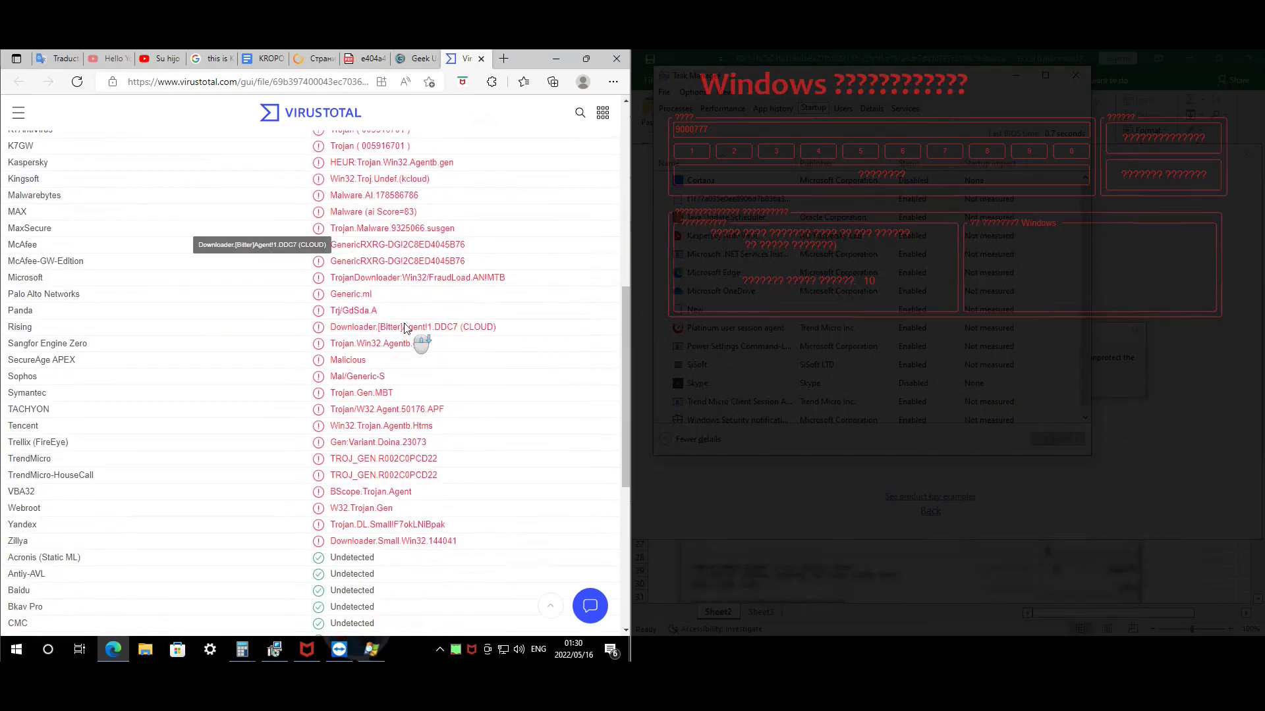
{"action": "scroll", "coordinate": [405, 328], "scroll_direction": "down", "scroll_amount": 2}
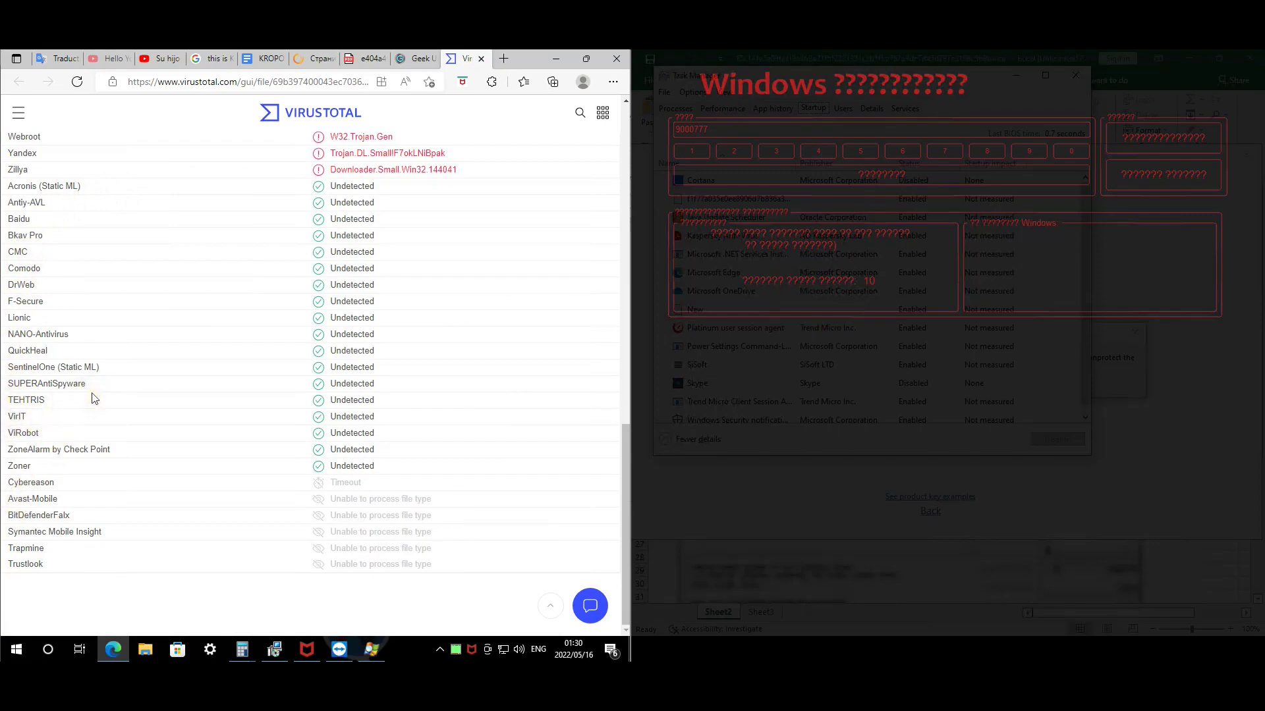
{"action": "scroll", "coordinate": [167, 259], "scroll_direction": "up", "scroll_amount": 15}
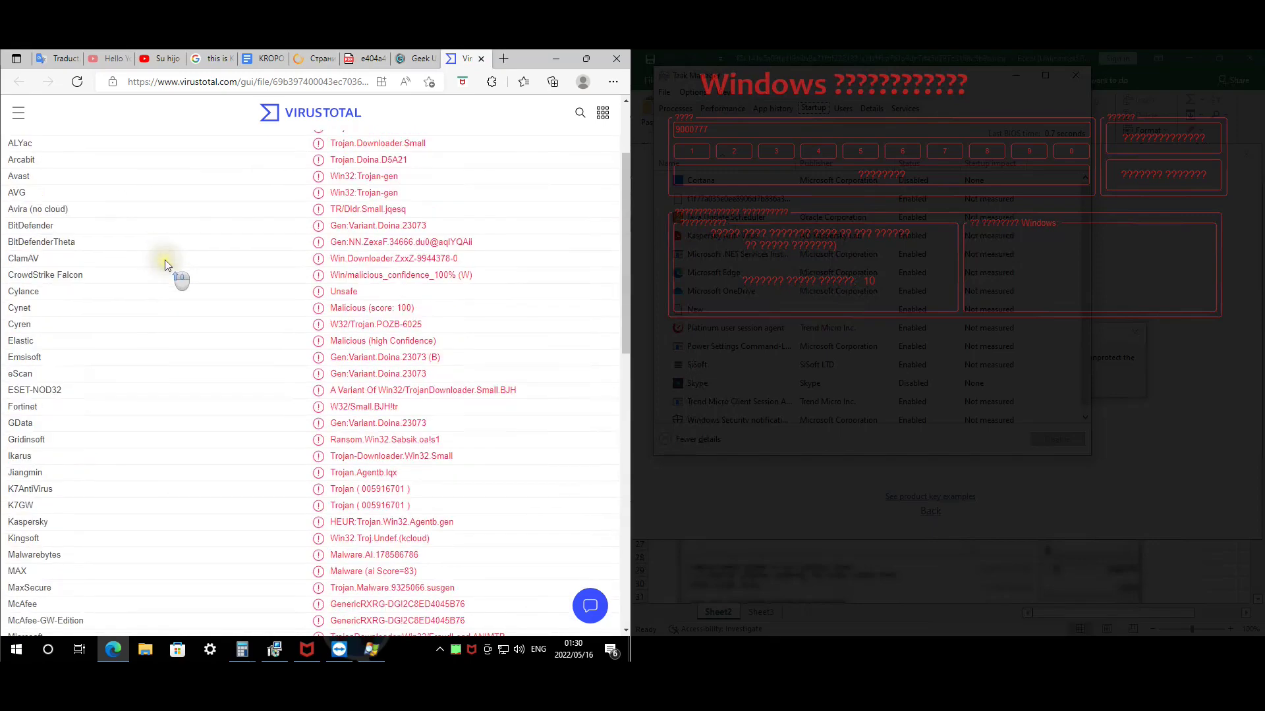
- Examine the file details in the printds.exe VirusTotal report, from basic properties to contained resources
{"action": "left_click", "coordinate": [197, 163]}
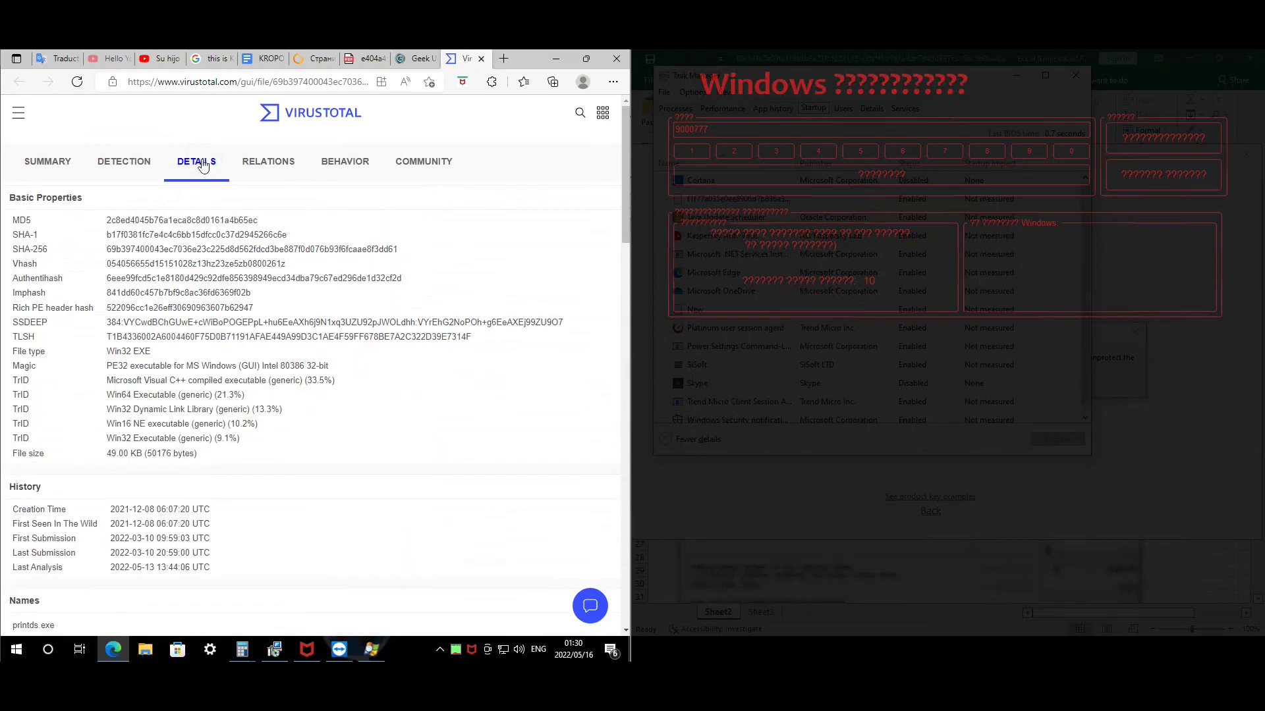
{"action": "scroll", "coordinate": [261, 283], "scroll_direction": "down", "scroll_amount": 10}
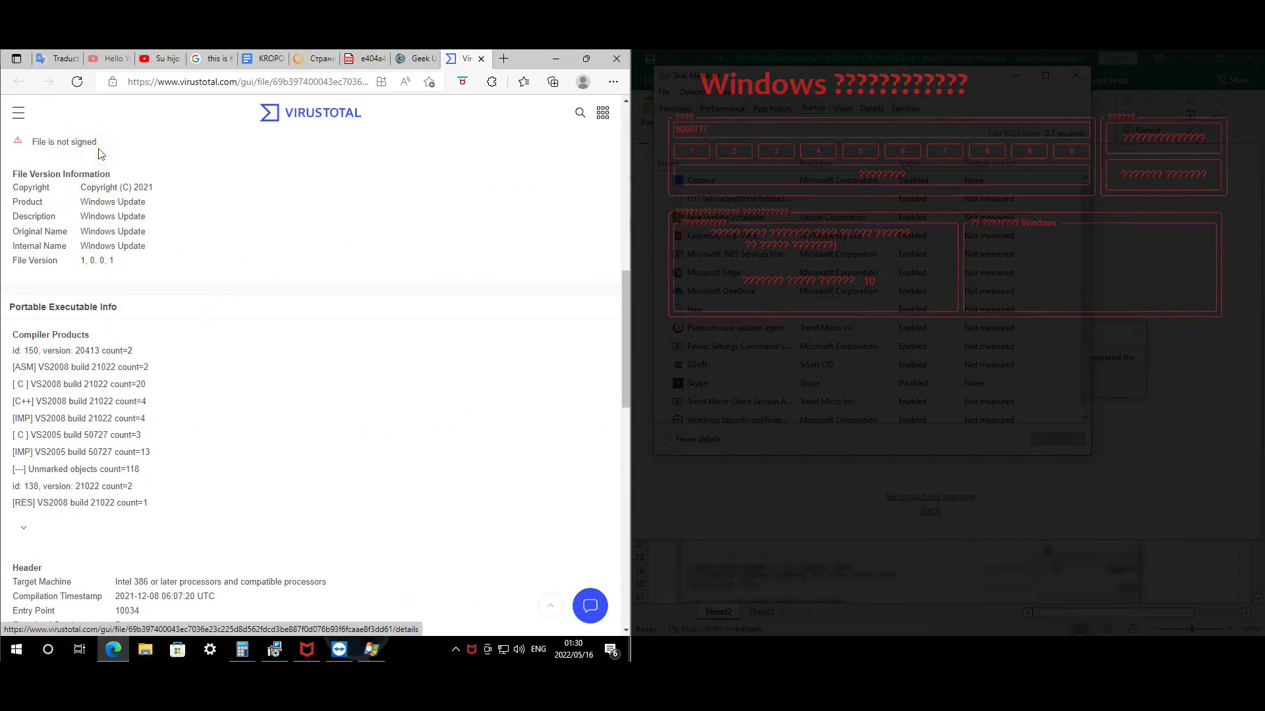
{"action": "scroll", "coordinate": [341, 328], "scroll_direction": "down", "scroll_amount": 6}
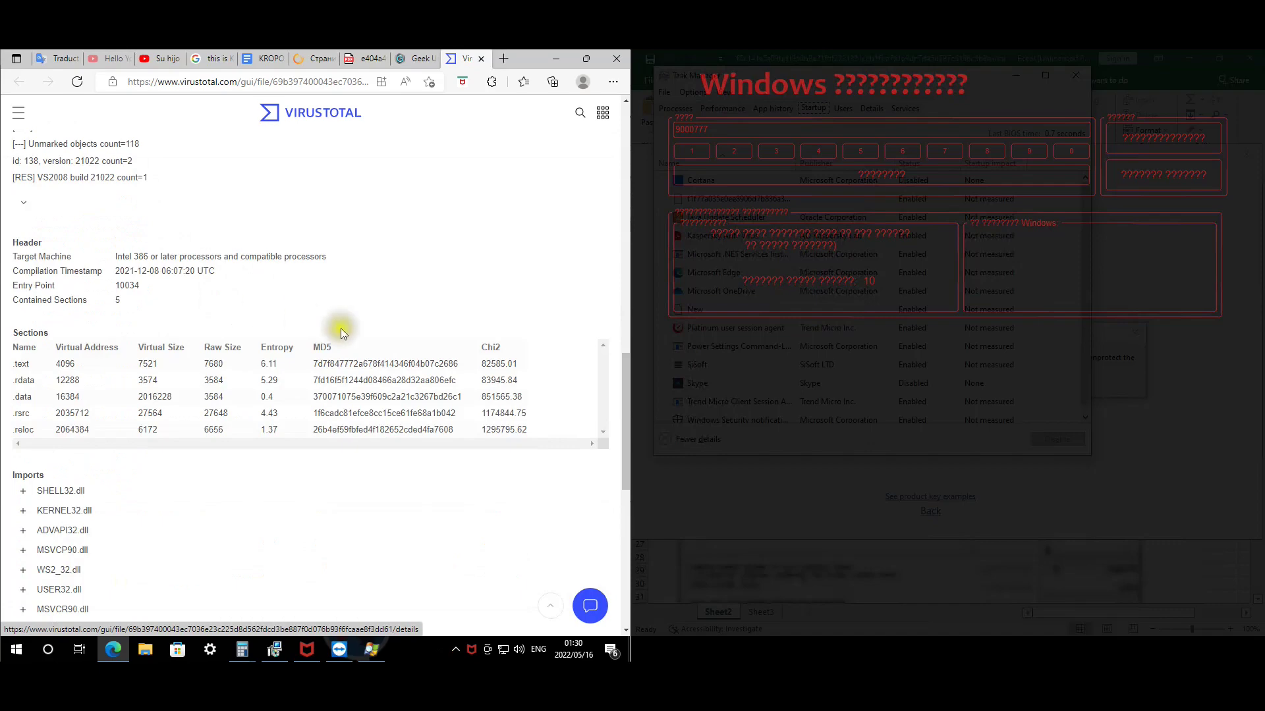
{"action": "scroll", "coordinate": [319, 442], "scroll_direction": "down", "scroll_amount": 7}
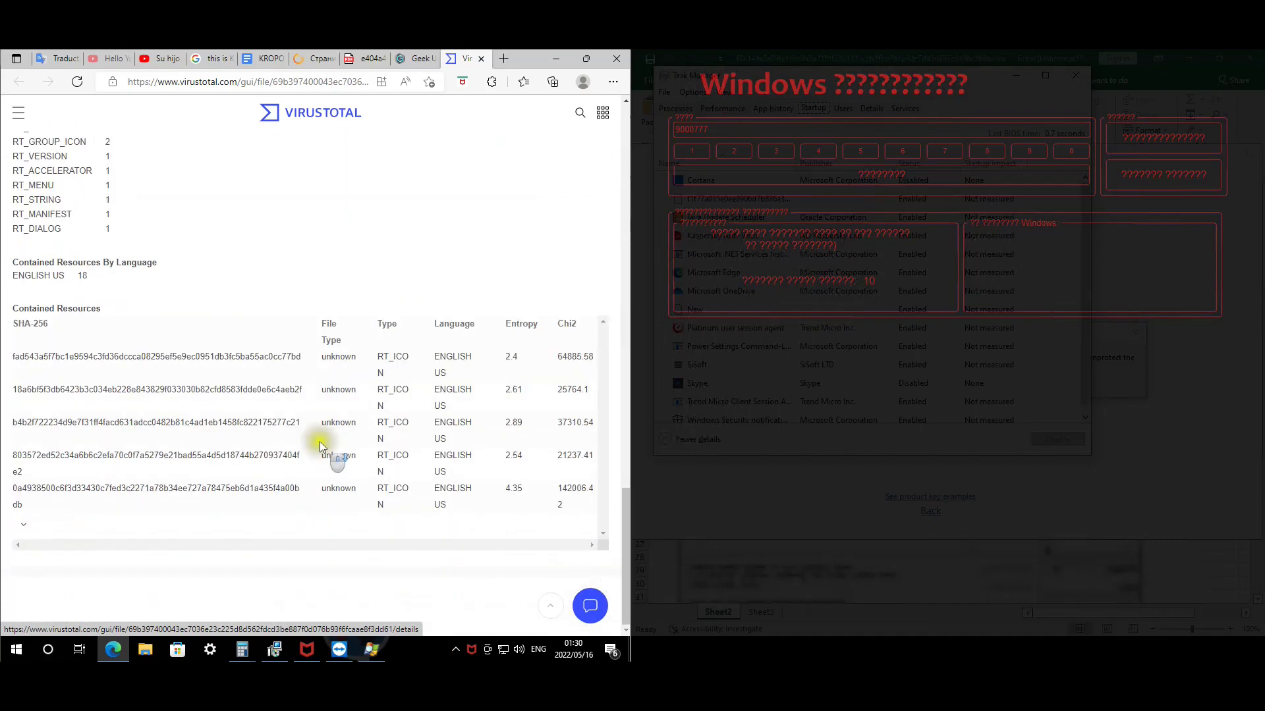
{"action": "scroll", "coordinate": [315, 446], "scroll_direction": "down", "scroll_amount": 2}
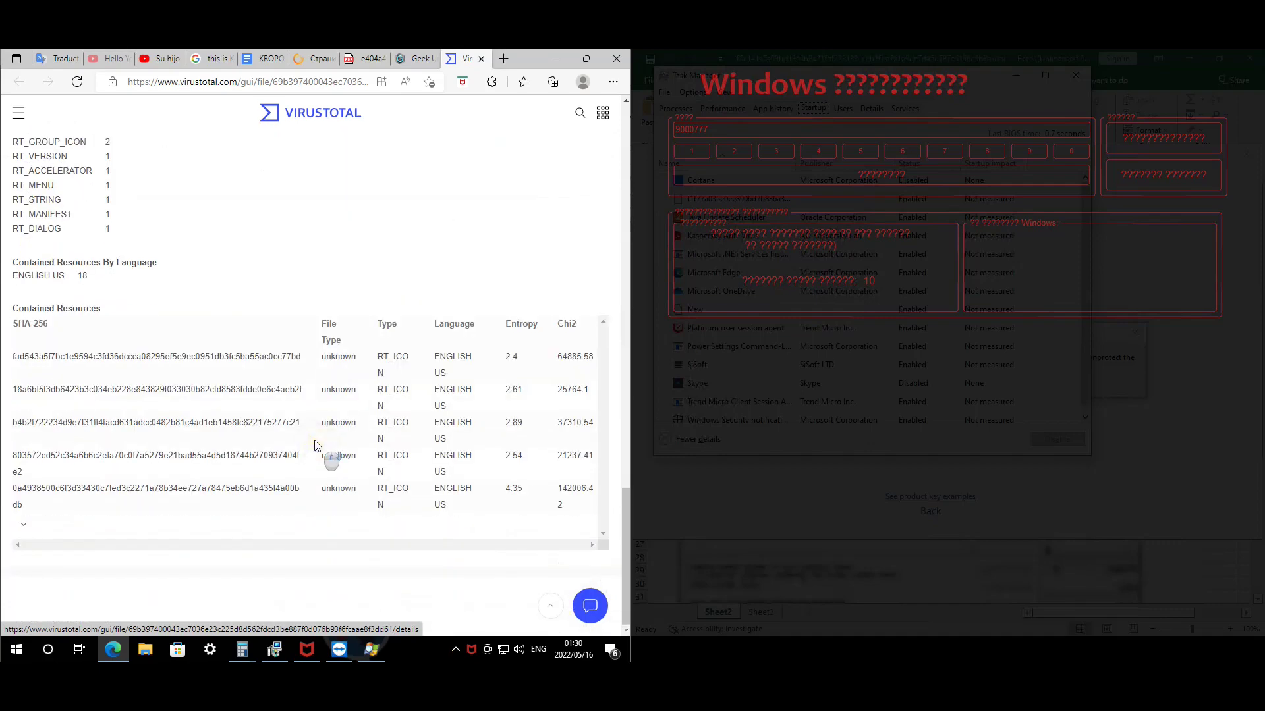
{"action": "scroll", "coordinate": [315, 446], "scroll_direction": "up", "scroll_amount": 15}
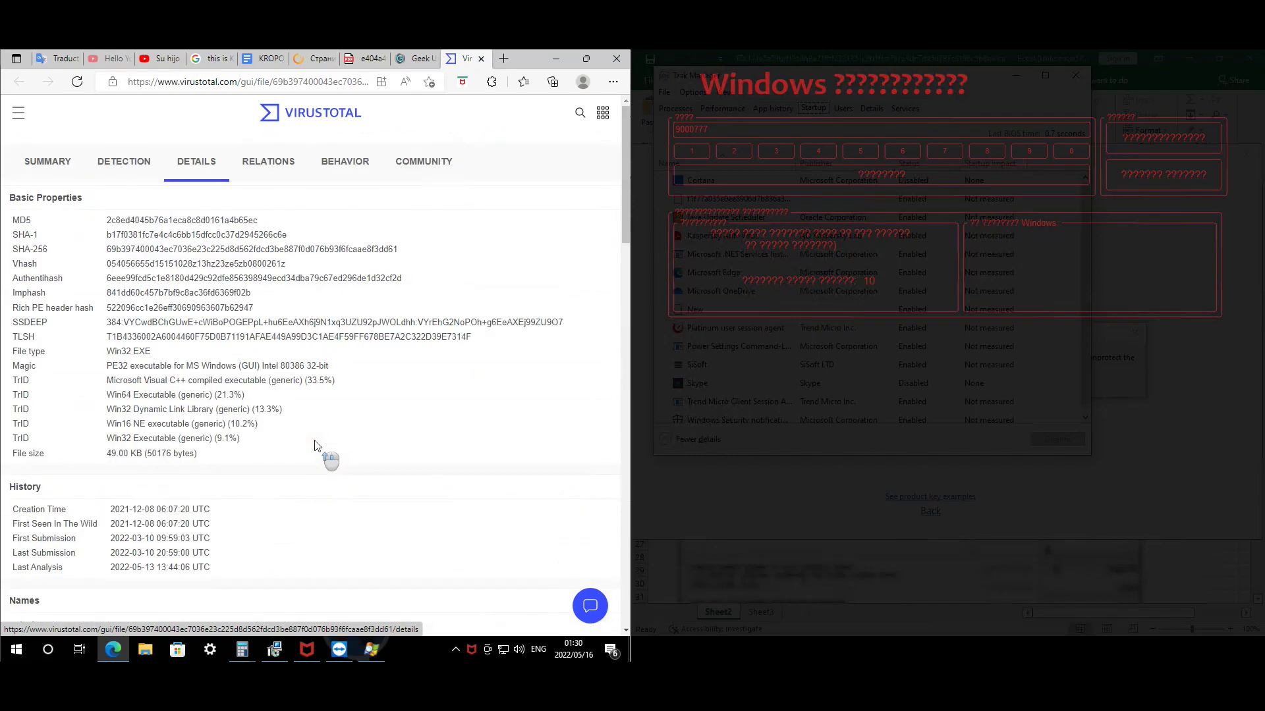
- Review the relations and behavior information for printds.exe and check the 9-lab.com and Google pages in the browser
{"action": "left_click", "coordinate": [281, 170]}
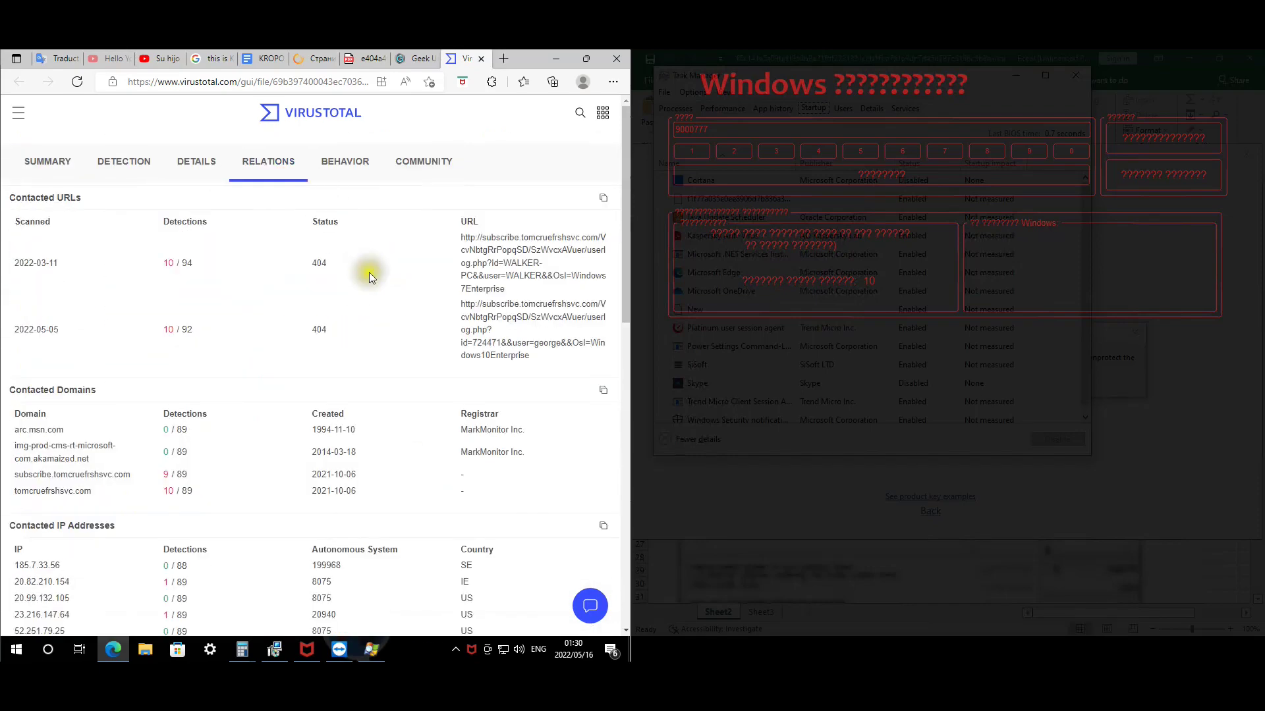
{"action": "left_click", "coordinate": [345, 162]}
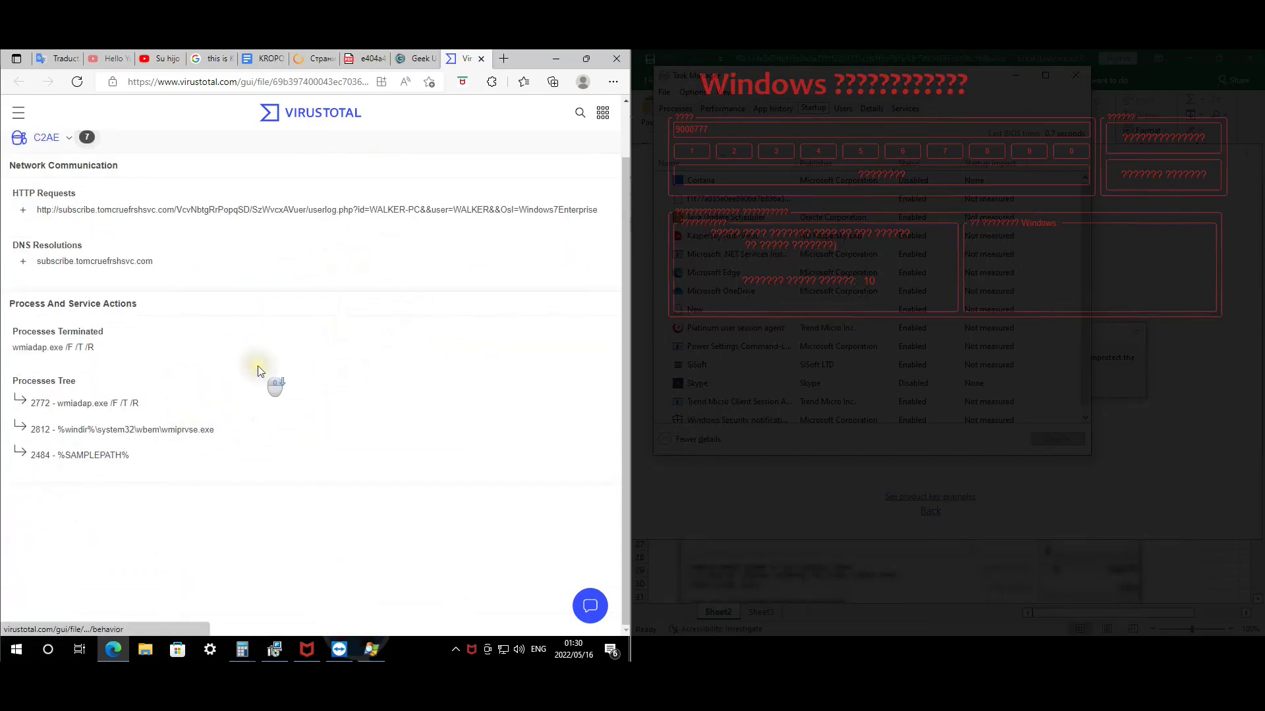
{"action": "left_click", "coordinate": [323, 58]}
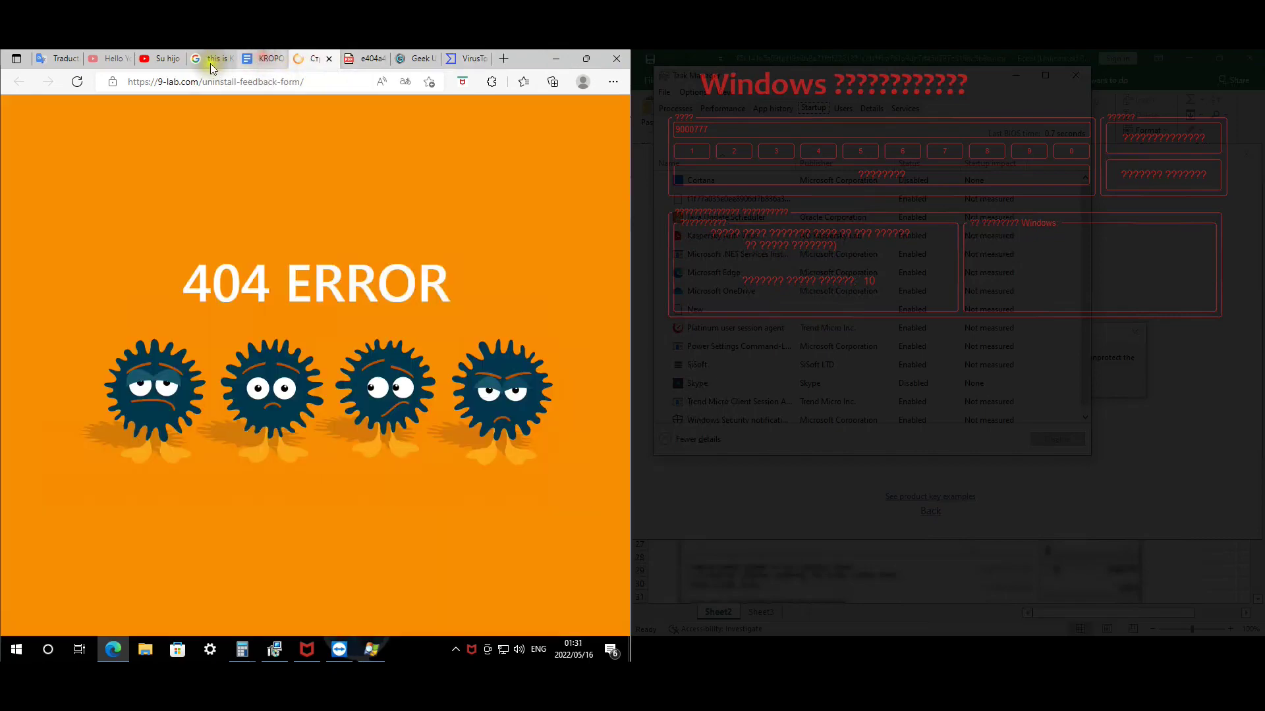
{"action": "left_click", "coordinate": [211, 63]}
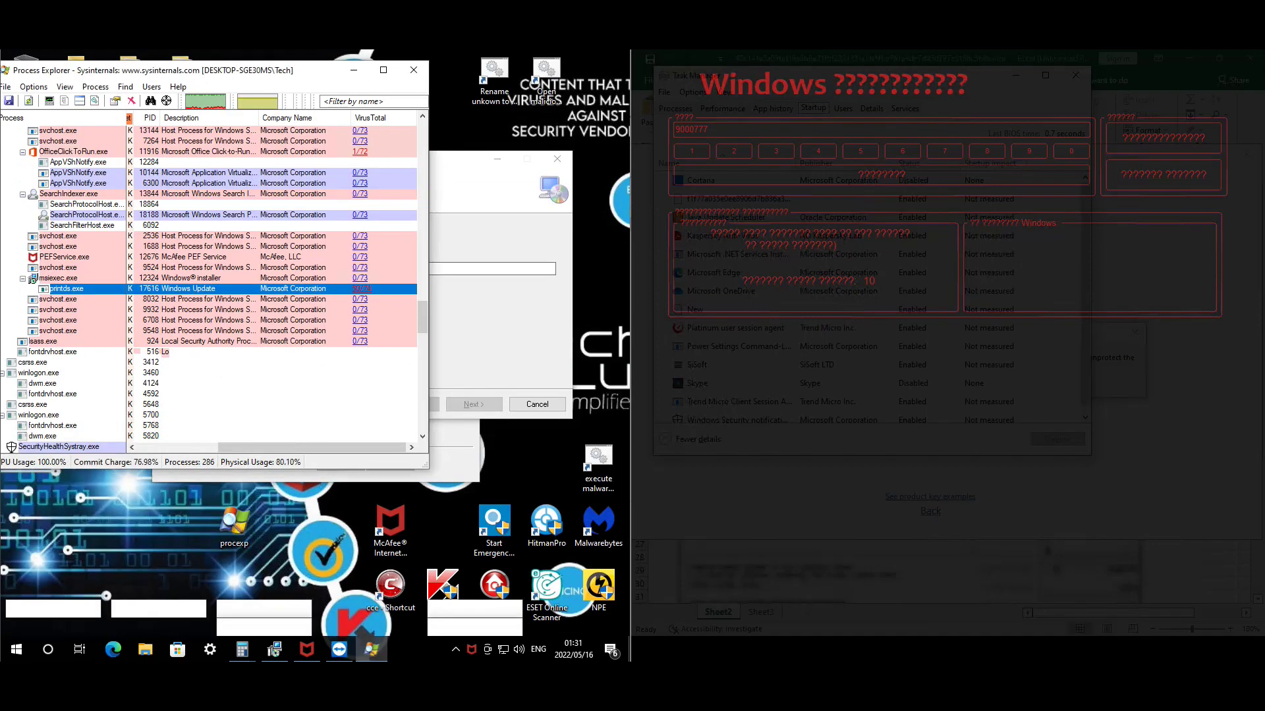
- Close Process Explorer and choose the free version for personal use in TeamViewer Setup
{"action": "left_click", "coordinate": [409, 64]}
{"action": "left_click", "coordinate": [192, 425]}
{"action": "left_click", "coordinate": [172, 350]}
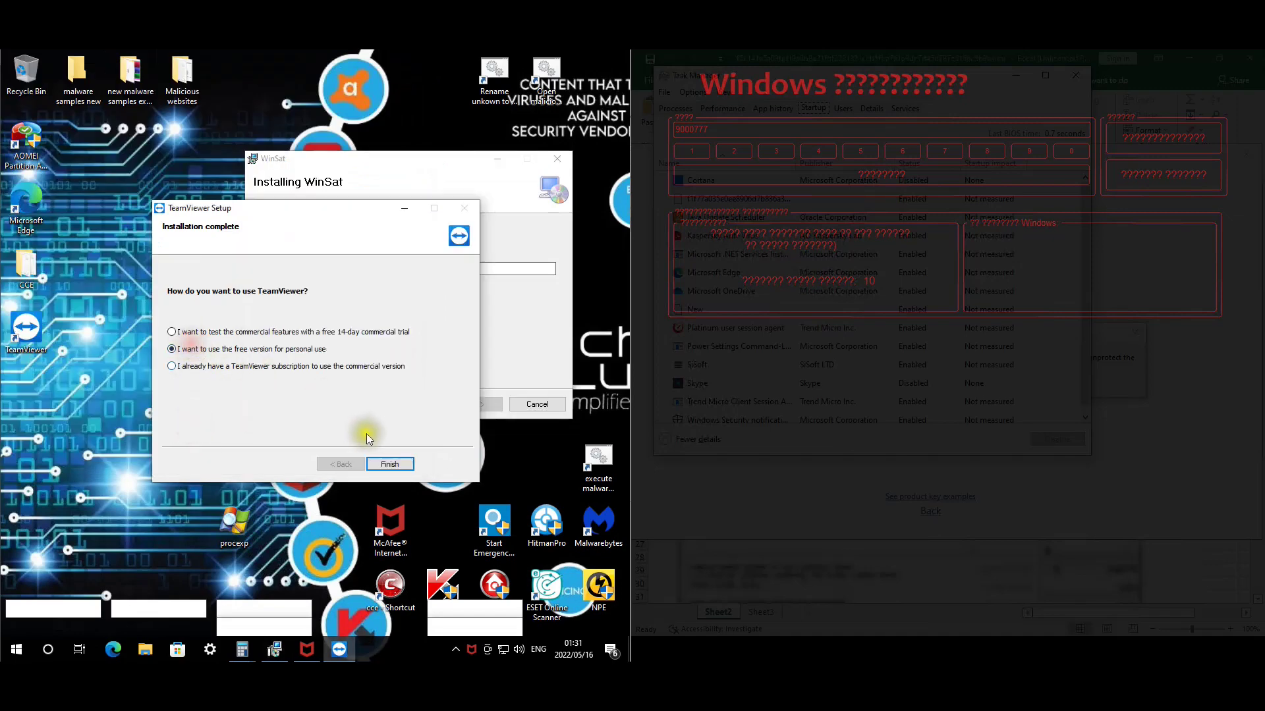
- Finish the TeamViewer setup on the McAfee machine with the free version for personal use
{"action": "left_click", "coordinate": [416, 461]}
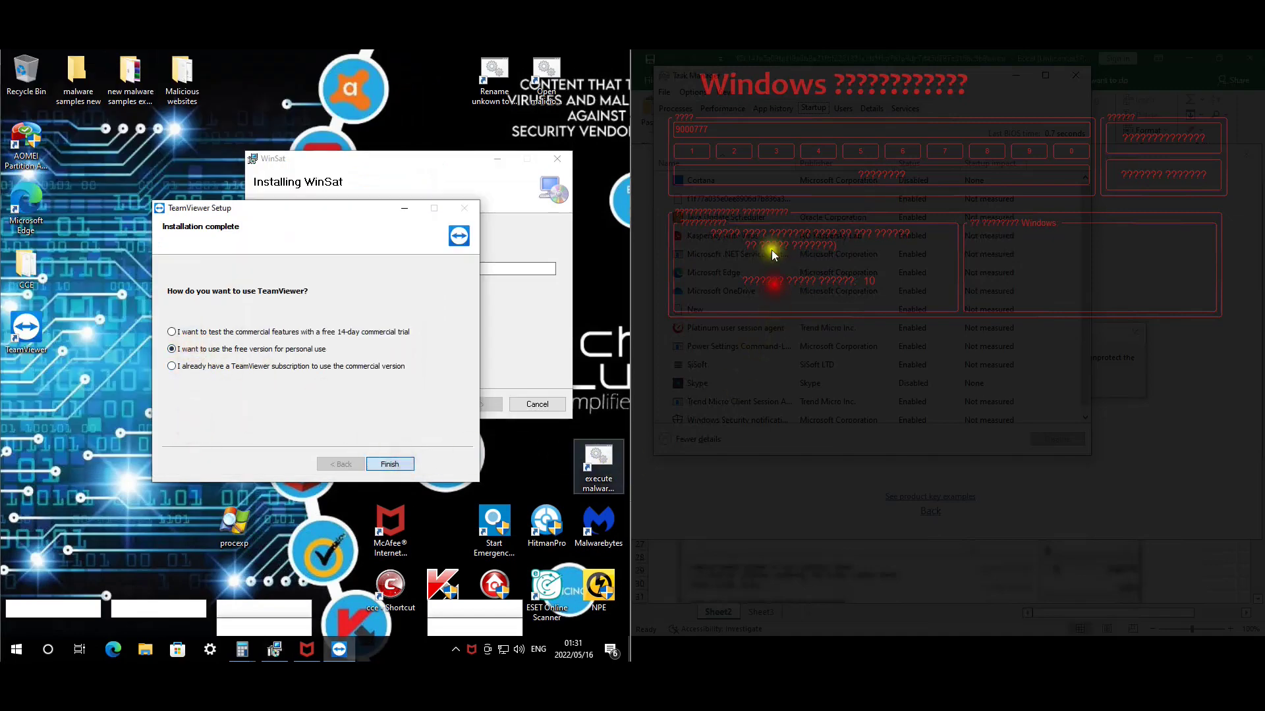
- Restart both test machines: run shutdown -r as a new Task Manager task on the Trend Micro one and accept McAfee's restart request on the other
{"action": "left_click", "coordinate": [886, 435]}
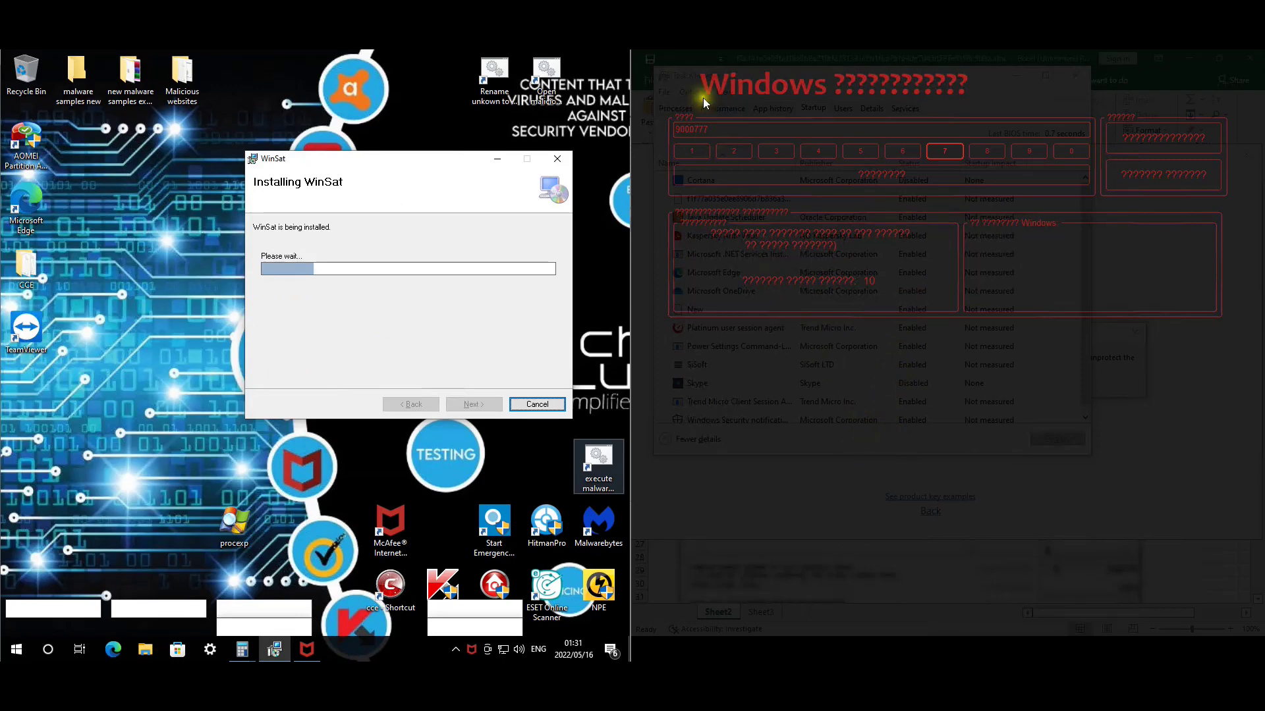
{"action": "left_click", "coordinate": [780, 126]}
{"action": "key", "text": "alt+Tab"}
{"action": "key", "text": "alt+f"}
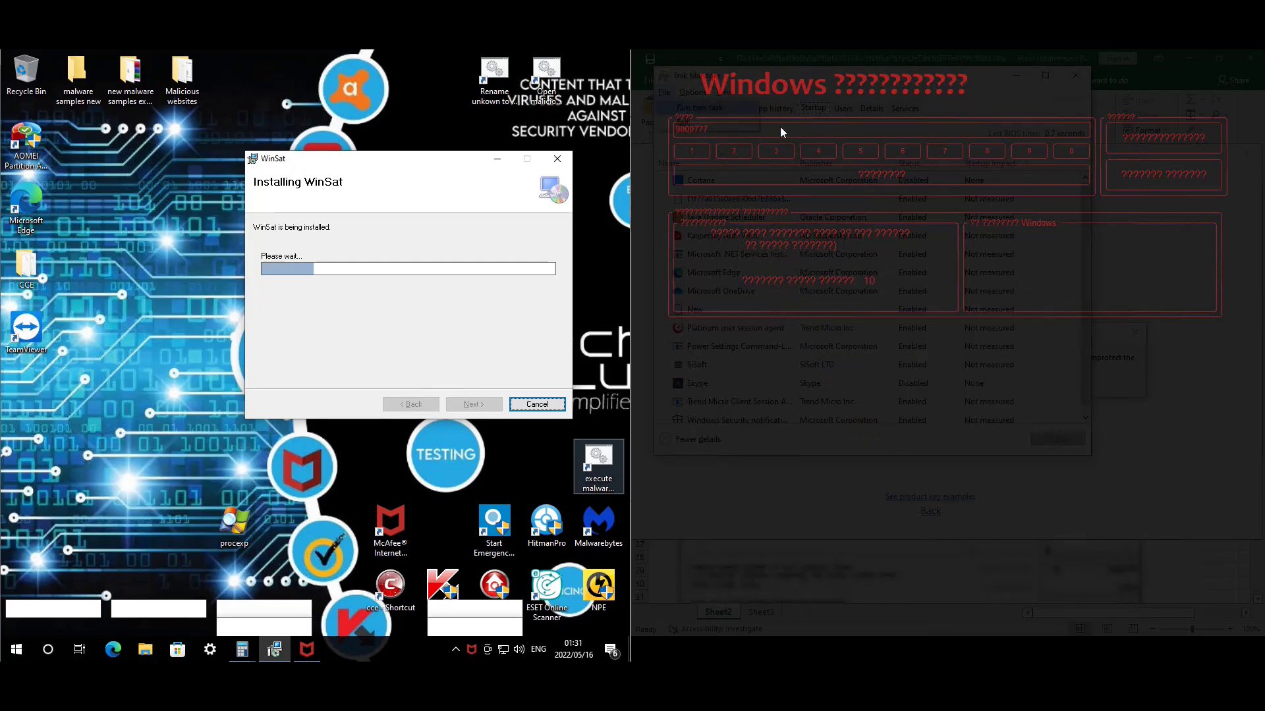
{"action": "key", "text": "Return"}
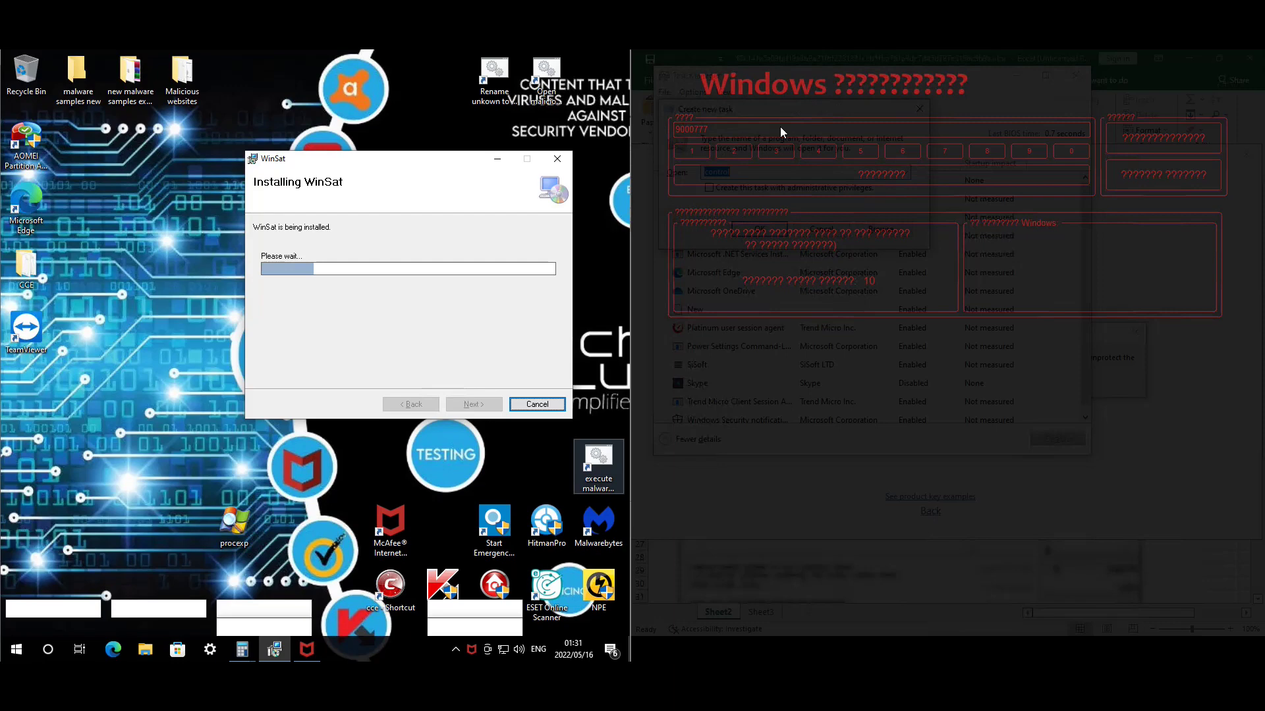
{"action": "type", "text": "chutdown -r -"}
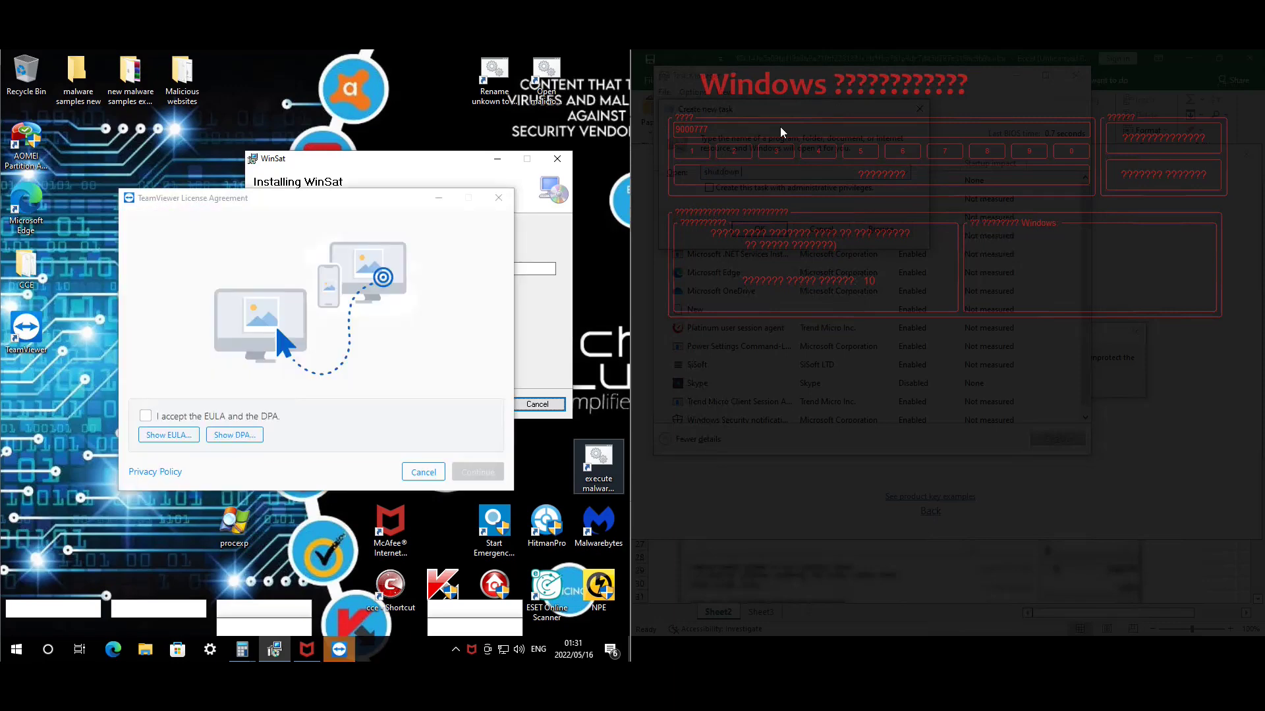
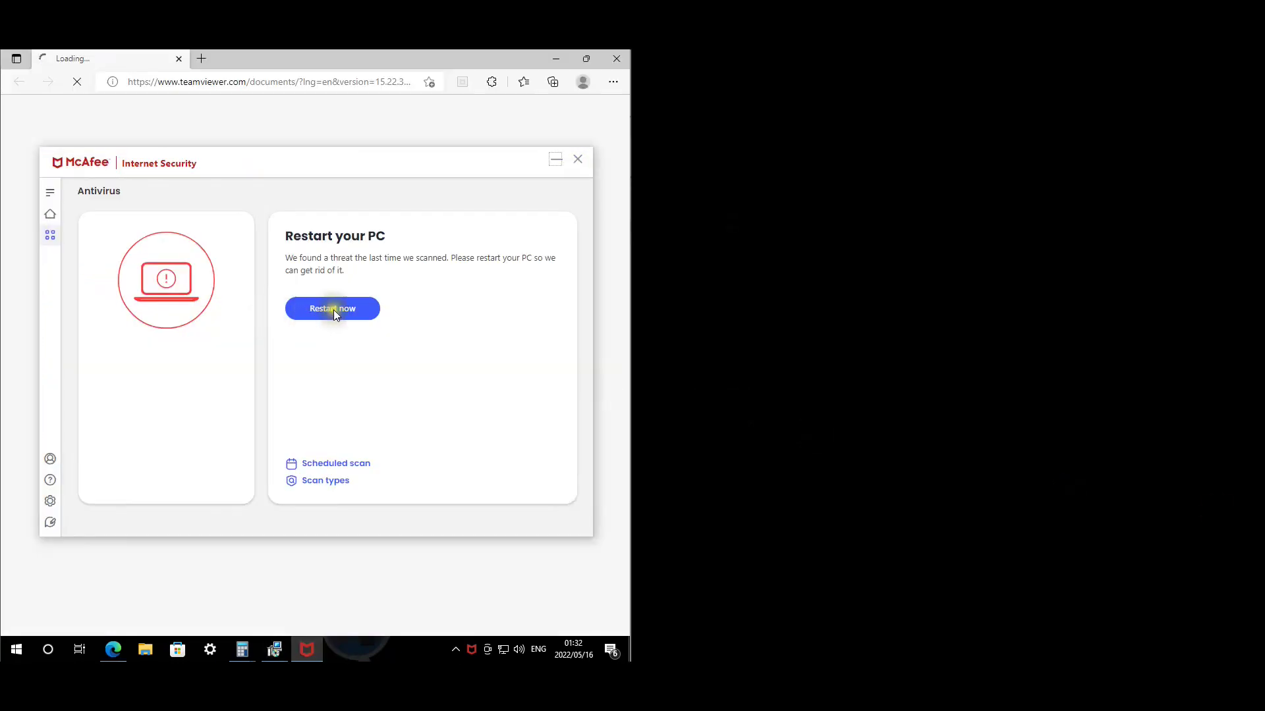
{"action": "left_click", "coordinate": [333, 309]}
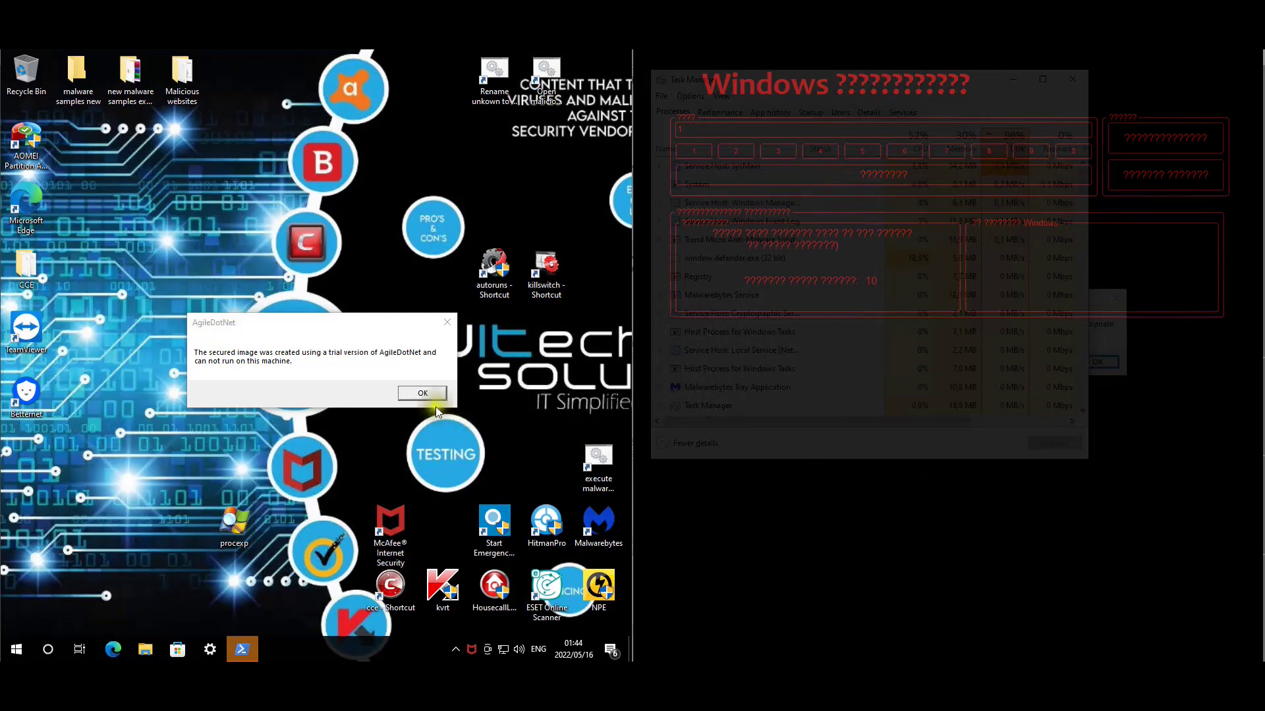
- Dismiss the AgileDotNet trial message on the McAfee machine and open McAfee Internet Security
{"action": "left_click", "coordinate": [422, 394]}
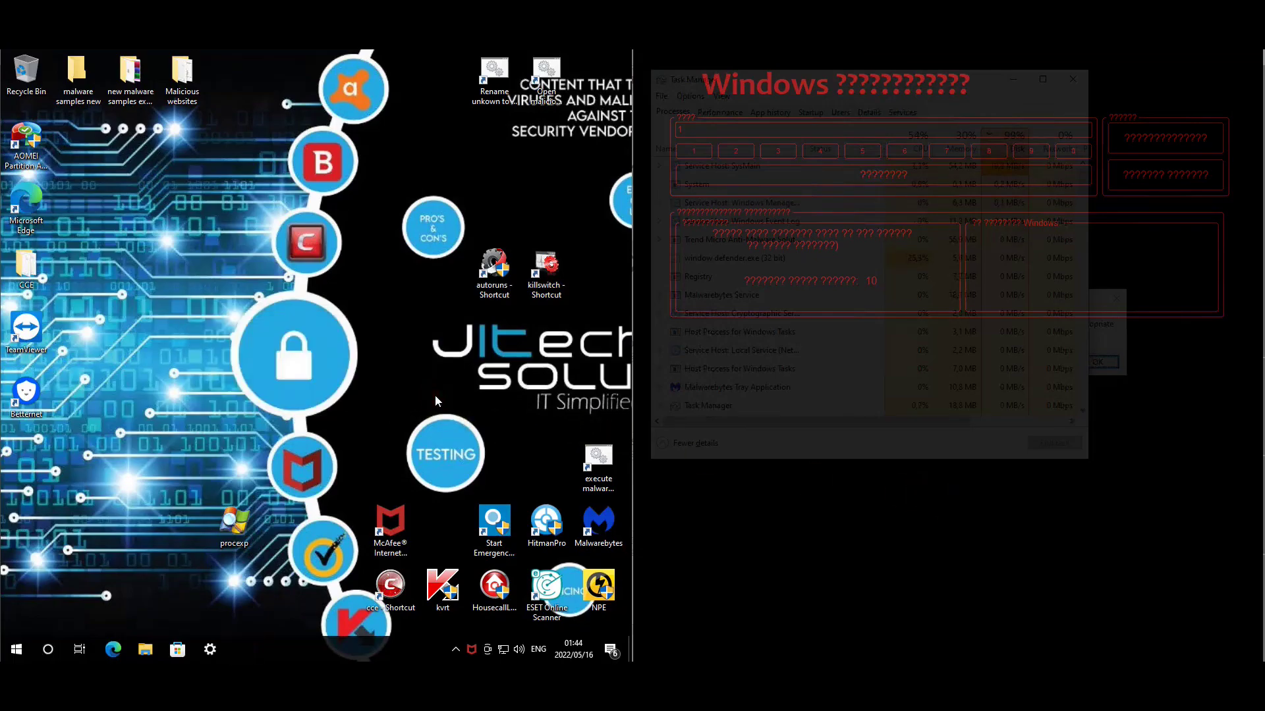
{"action": "left_click", "coordinate": [396, 515]}
{"action": "left_click", "coordinate": [471, 650]}
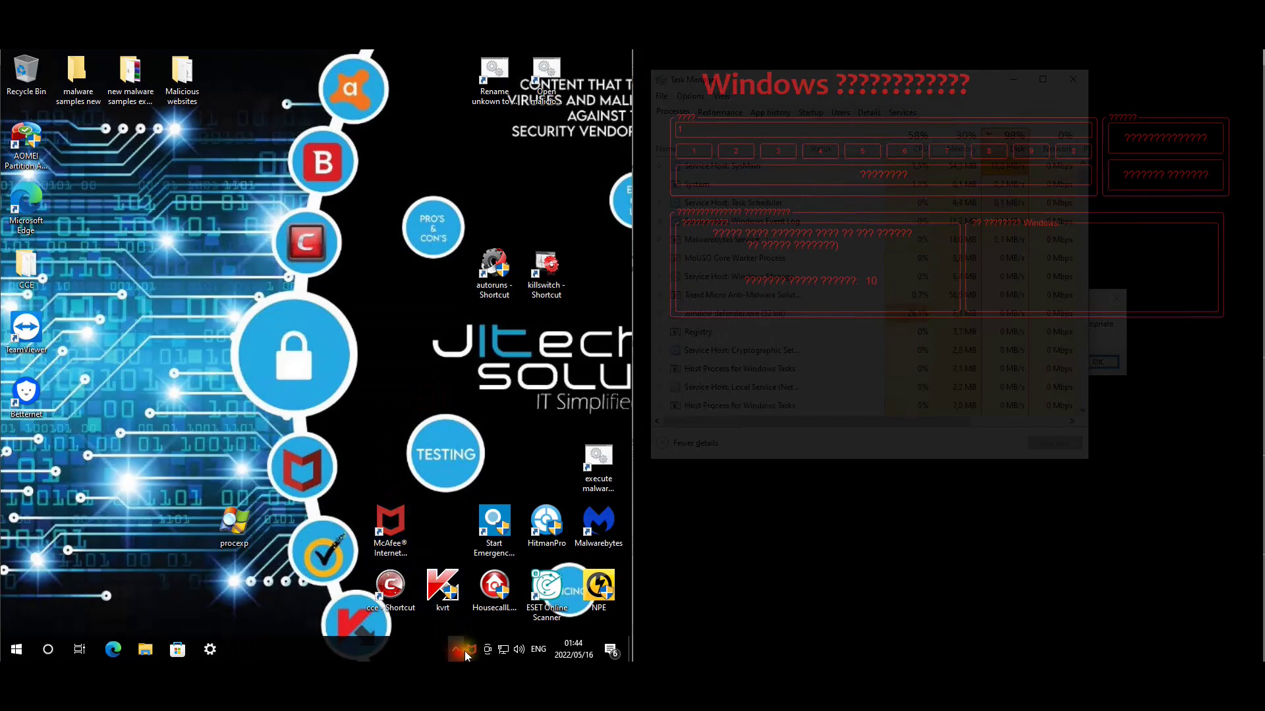
{"action": "left_click", "coordinate": [421, 450]}
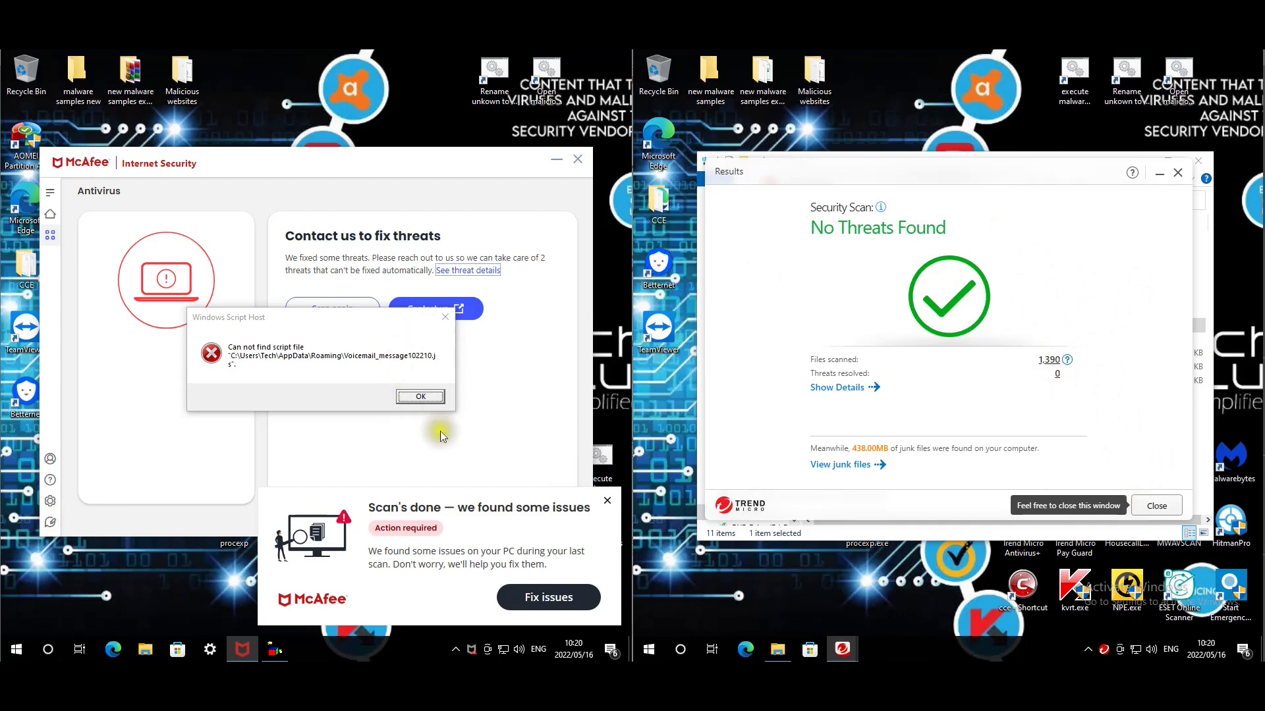
- Dismiss the Windows Script Host error on the McAfee machine and close Trend Micro's security scan results
{"action": "left_click", "coordinate": [427, 397]}
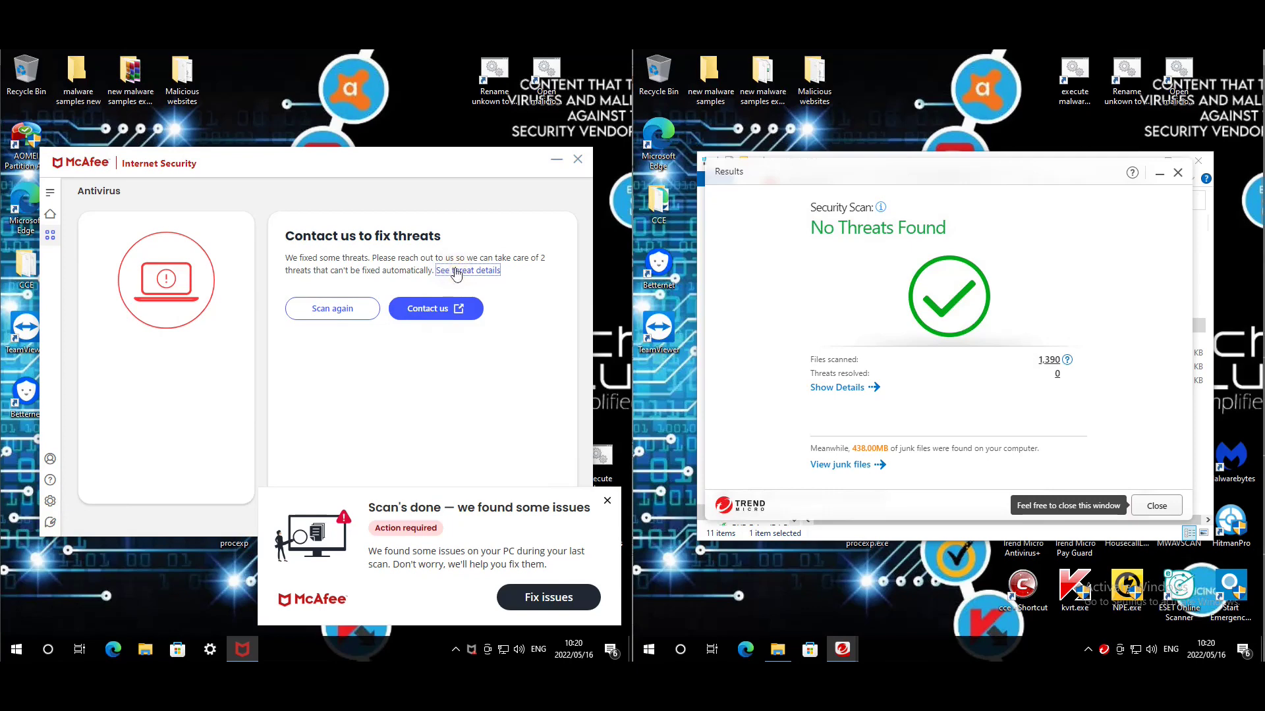
{"action": "left_click", "coordinate": [1156, 506]}
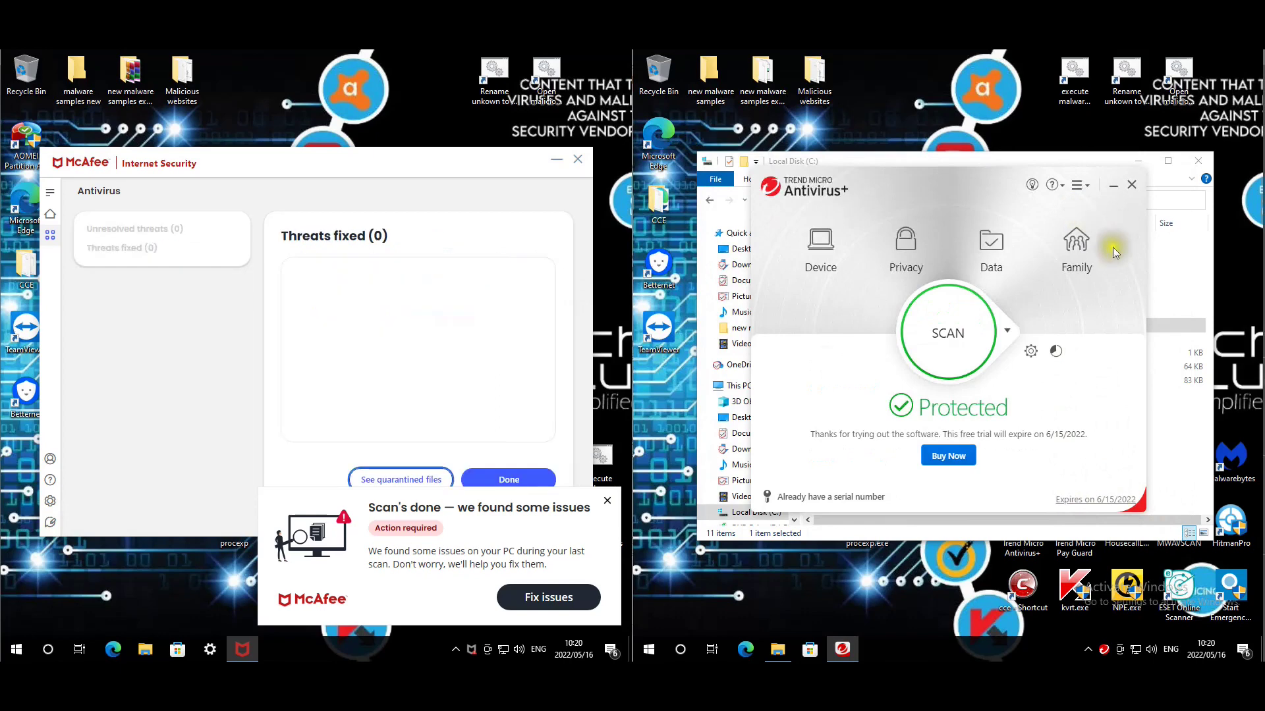
- Check the remaining items in Trend Micro's new malware samples extracted folder, and review the fixed threats listed by McAfee
{"action": "double_click", "coordinate": [759, 71]}
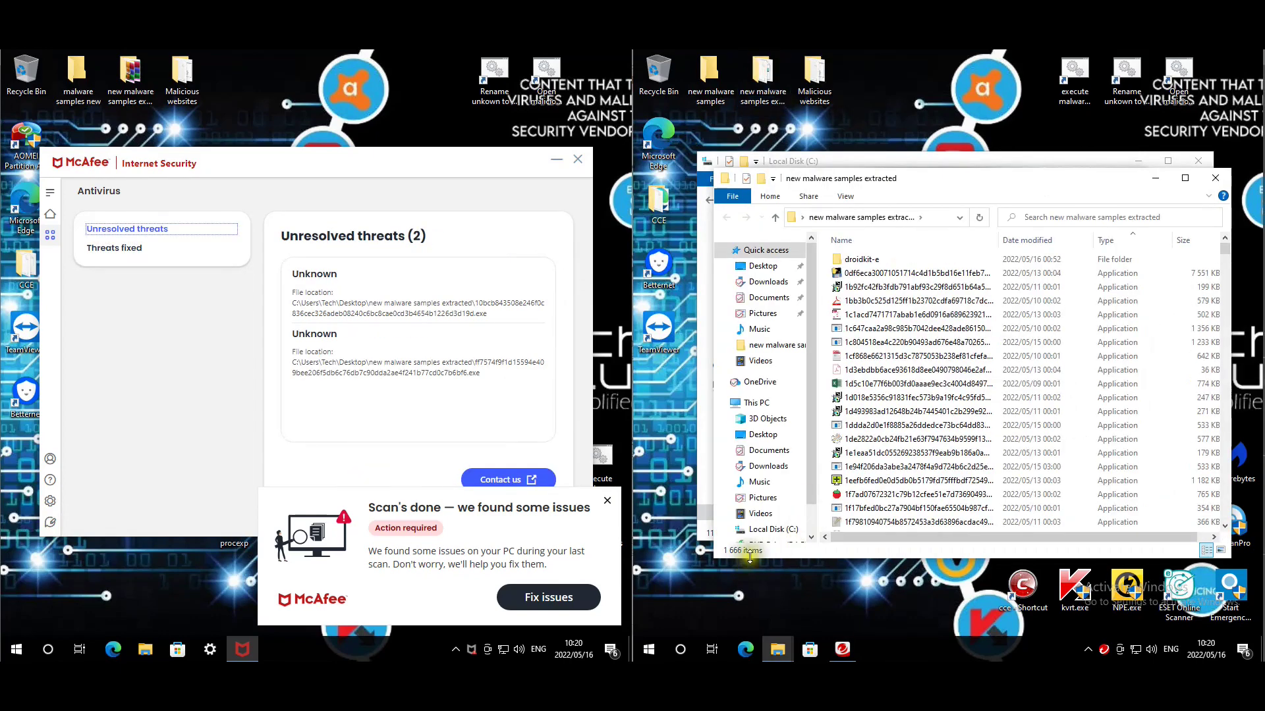
{"action": "left_click", "coordinate": [1214, 179]}
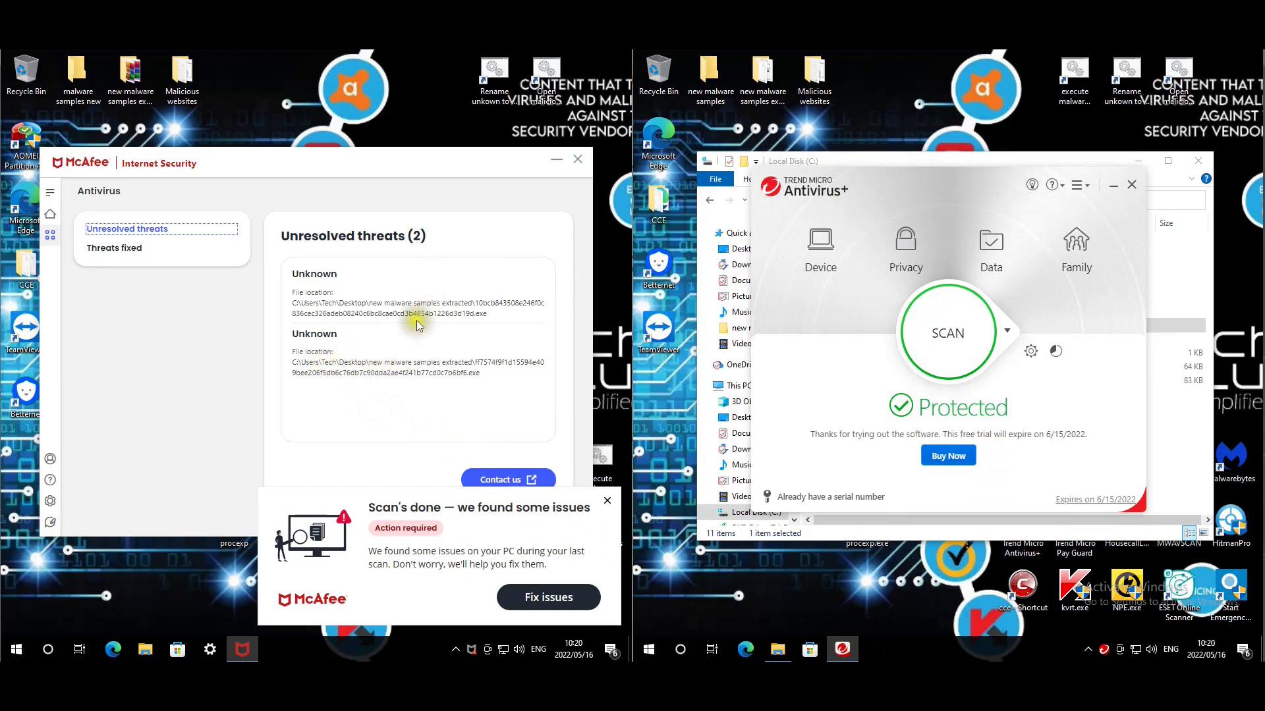
{"action": "left_click", "coordinate": [138, 249]}
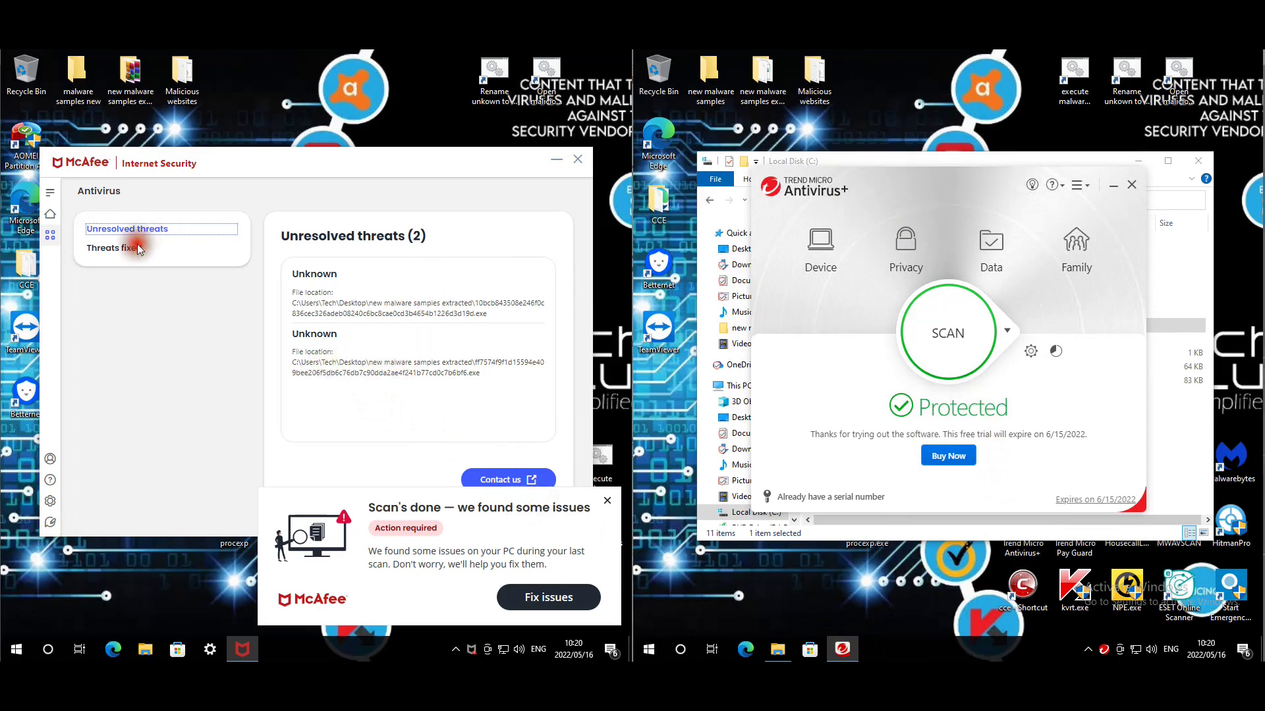
{"action": "scroll", "coordinate": [516, 250], "scroll_direction": "down", "scroll_amount": 1}
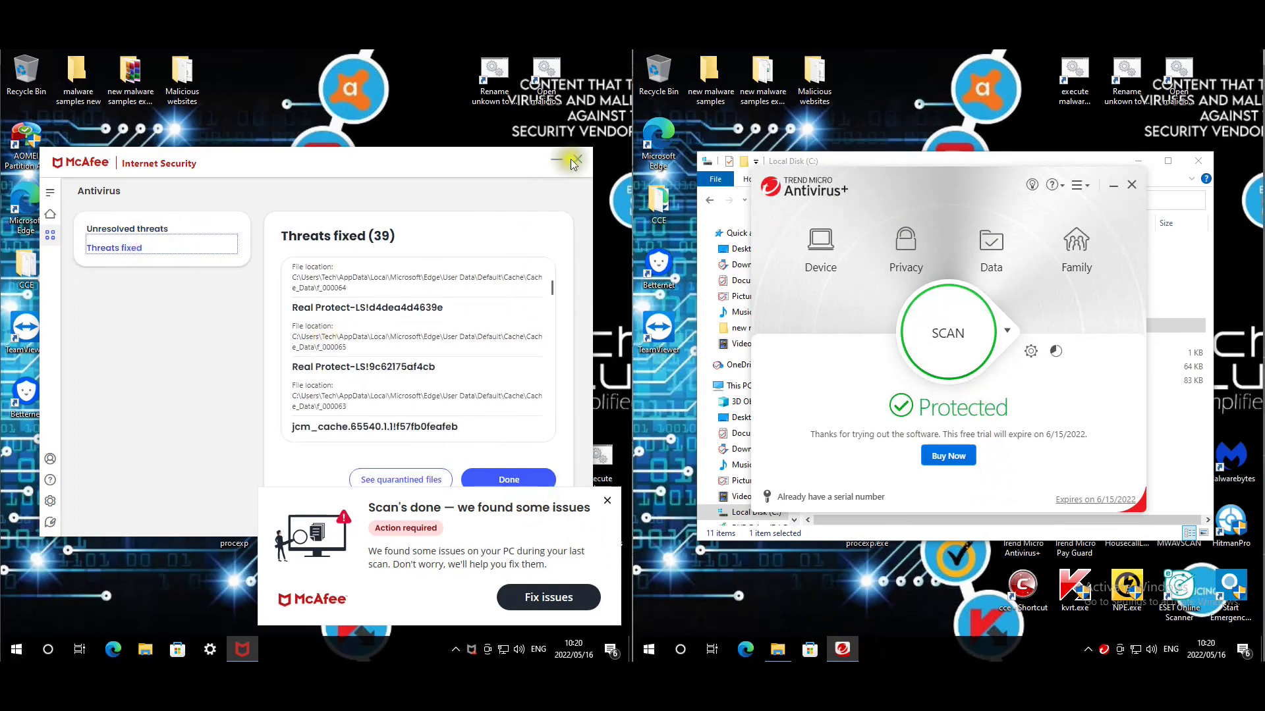
- Close the McAfee, Trend Micro Antivirus+ and Local Disk (C:) windows, and dismiss McAfee's scan notification
{"action": "left_click", "coordinate": [577, 161]}
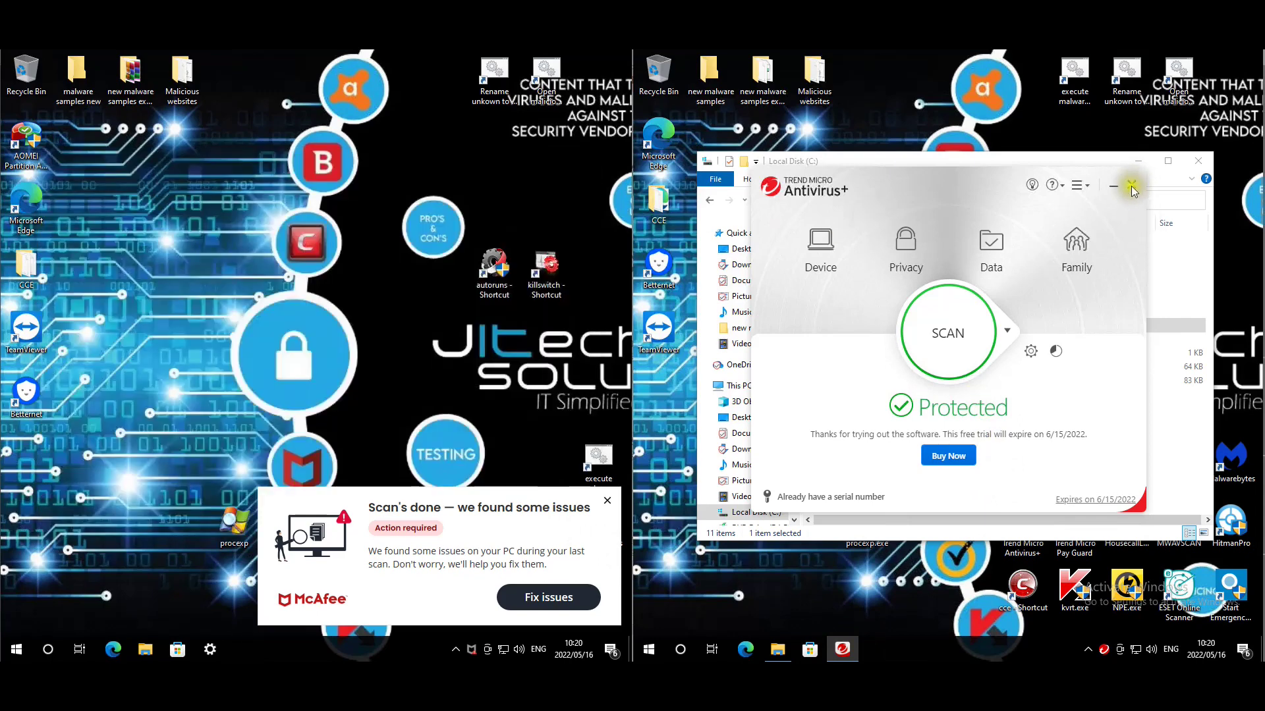
{"action": "left_click", "coordinate": [1131, 186]}
{"action": "left_click", "coordinate": [1197, 161]}
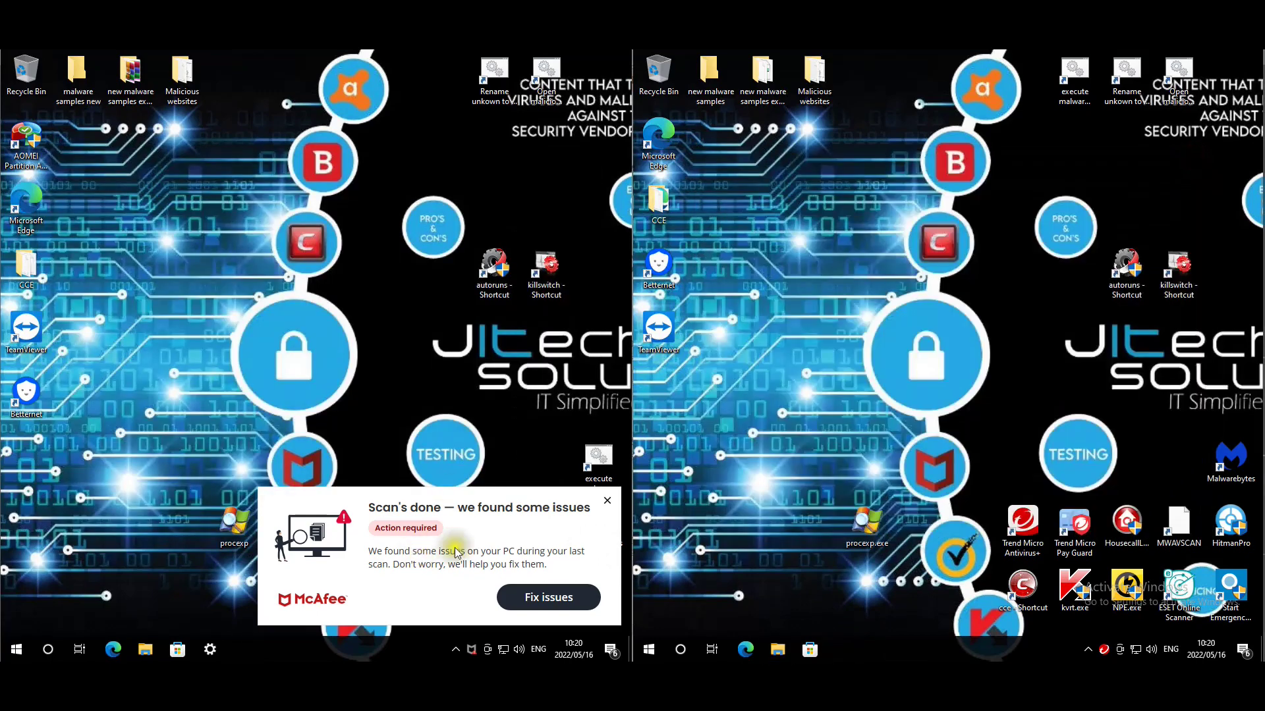
{"action": "left_click", "coordinate": [607, 502]}
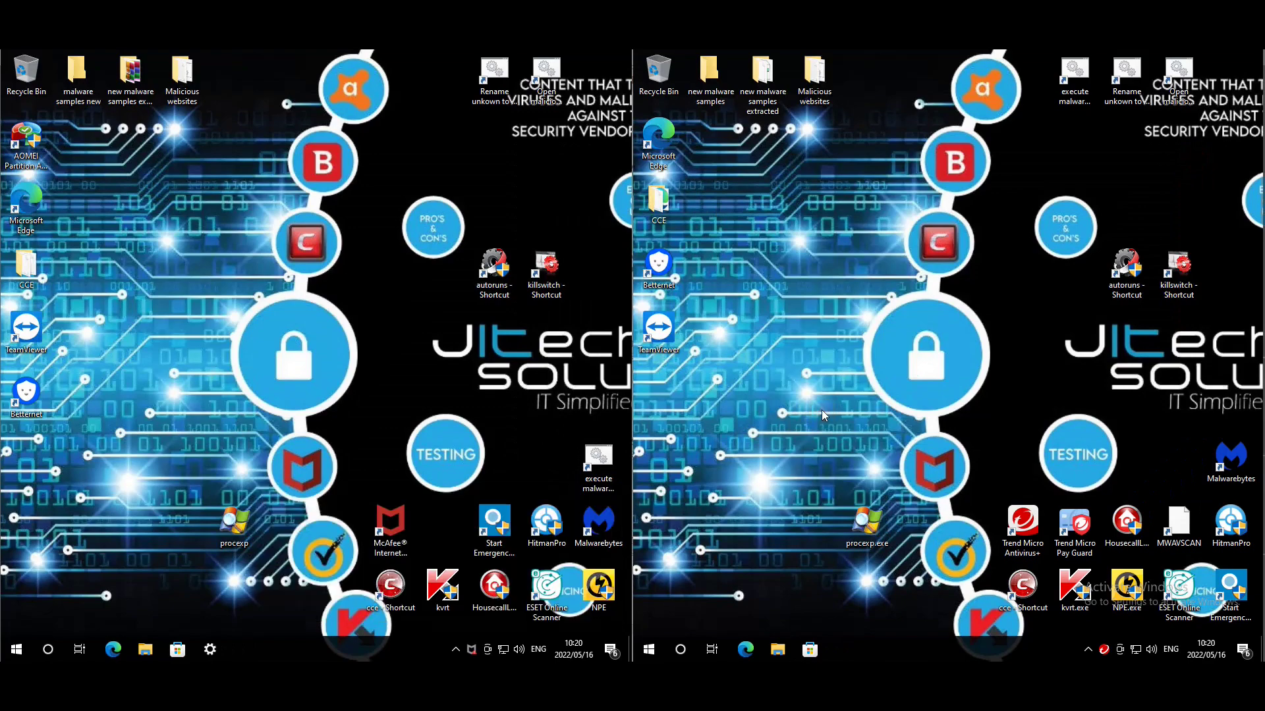
- Request a restart of the Trend Micro machine and open the Windows system menu on the McAfee machine
{"action": "right_click", "coordinate": [647, 649]}
{"action": "mouse_move", "coordinate": [725, 607]}
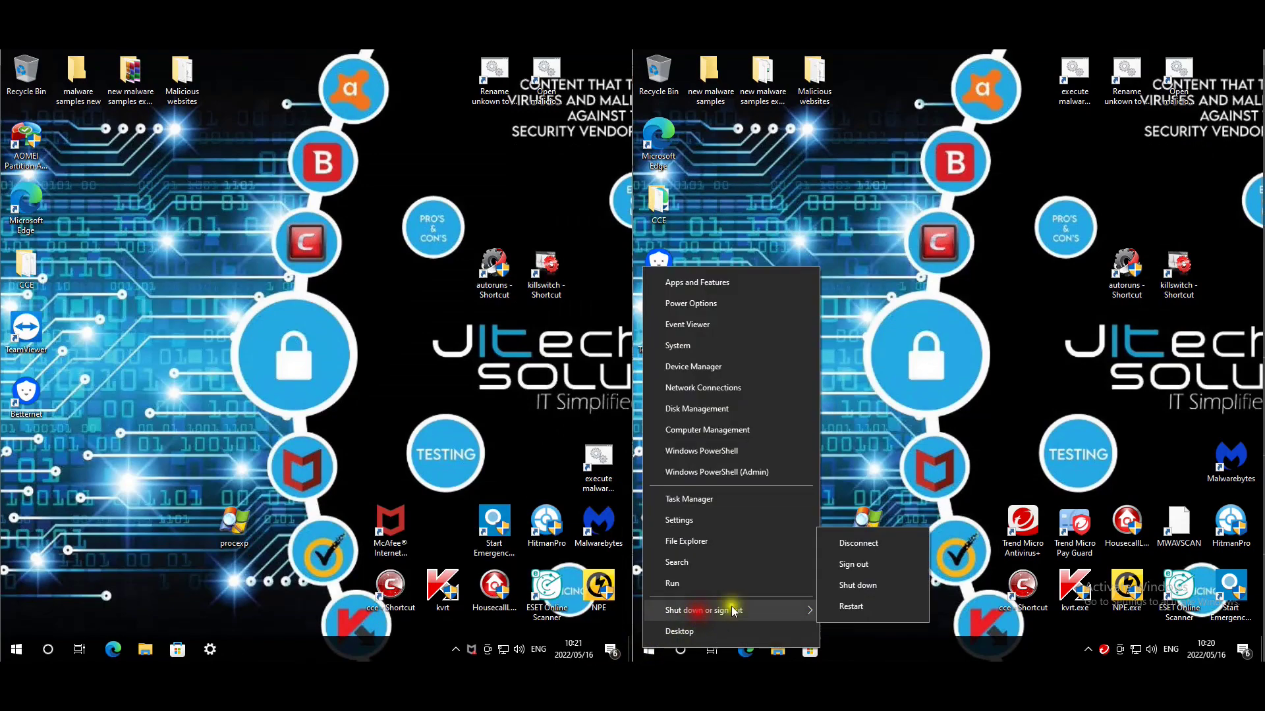
{"action": "left_click", "coordinate": [831, 601]}
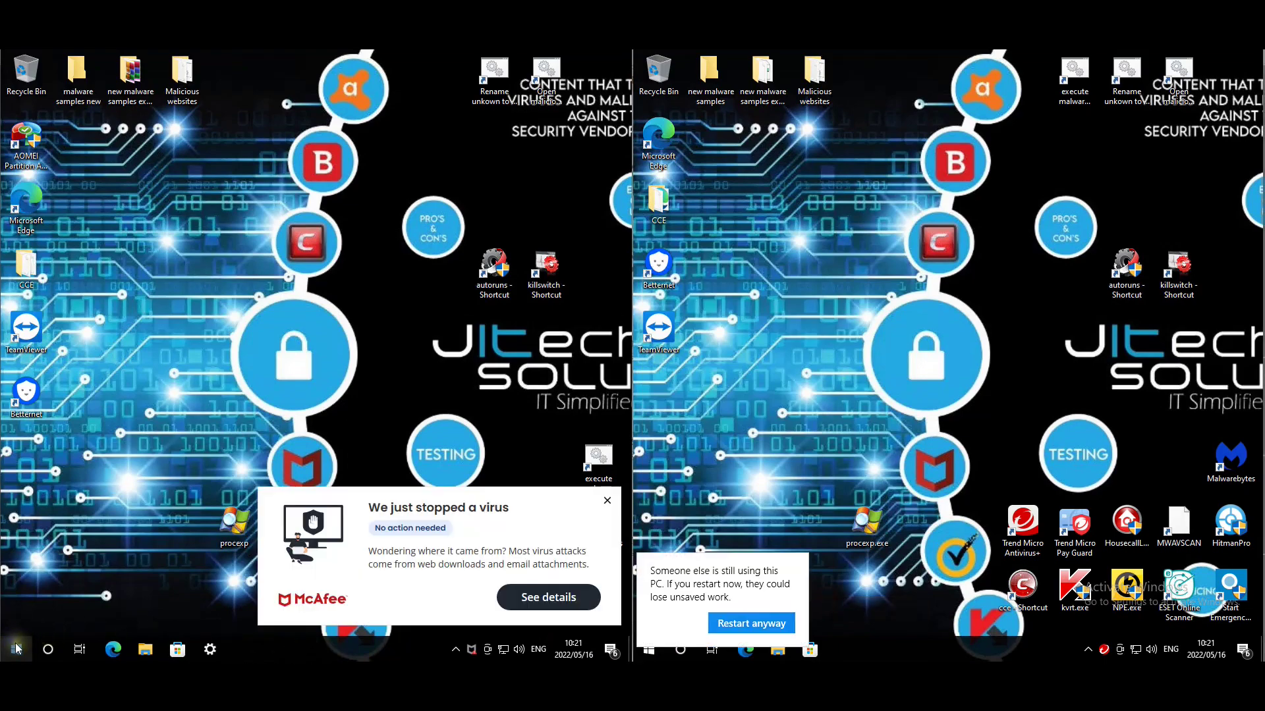
{"action": "right_click", "coordinate": [16, 647]}
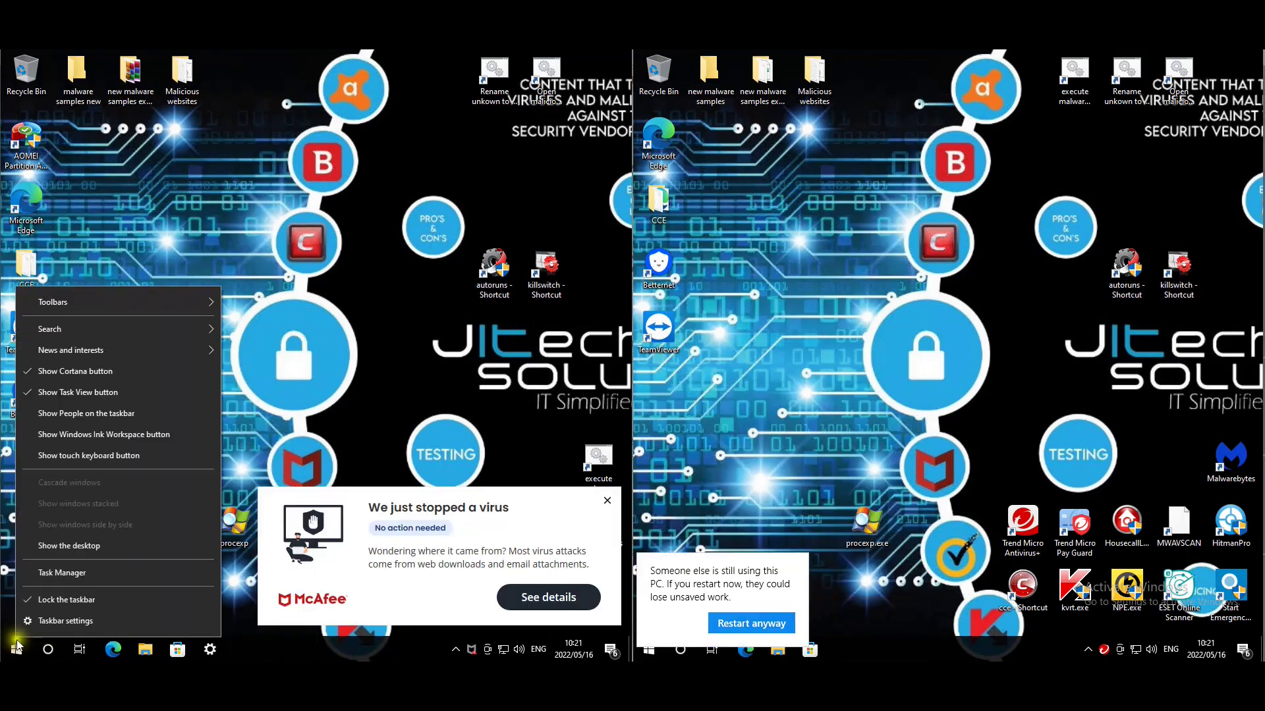
{"action": "right_click", "coordinate": [17, 650]}
{"action": "right_click", "coordinate": [18, 651]}
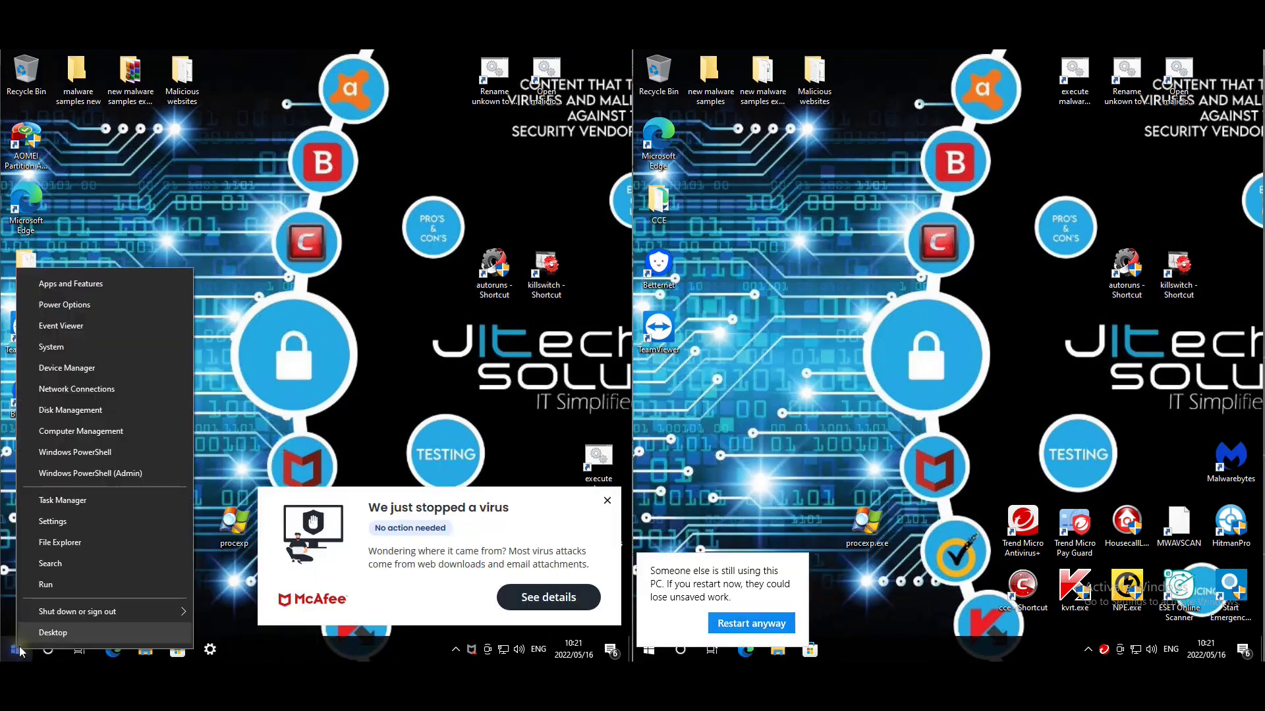
{"action": "right_click", "coordinate": [30, 634]}
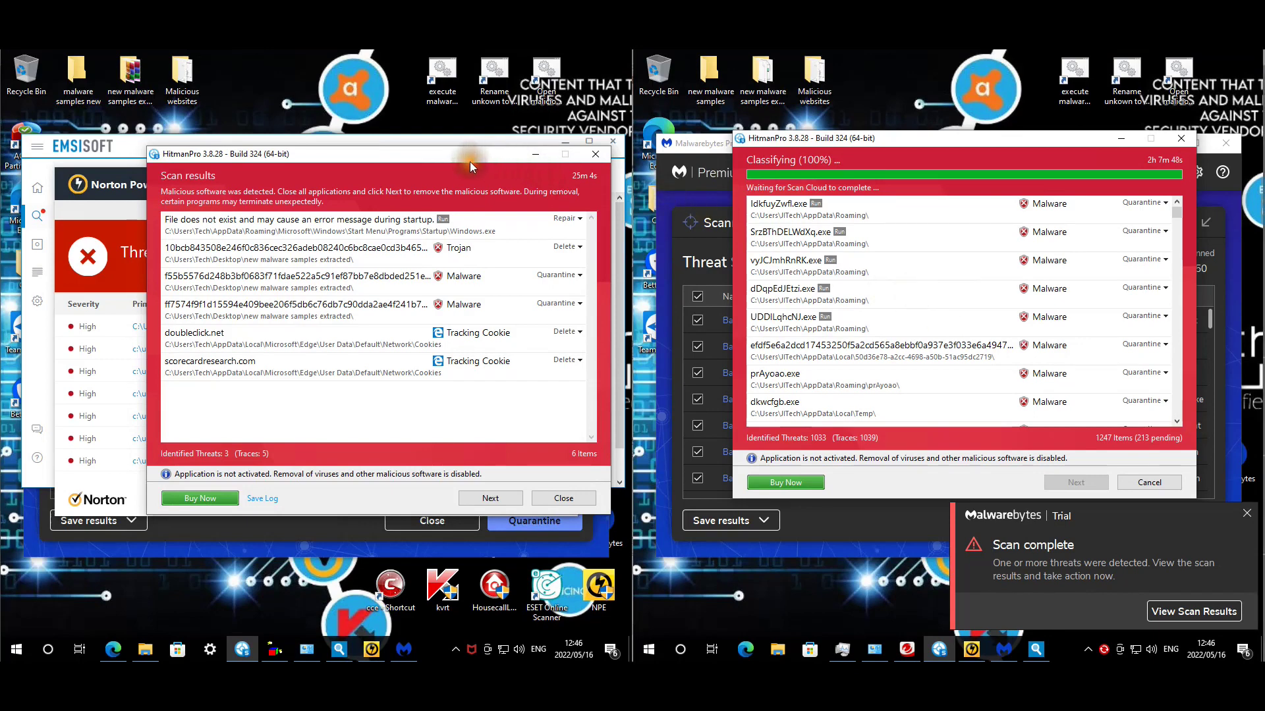
- Review the HitmanPro scan results on the McAfee machine and close them
{"action": "left_click_drag", "start_coordinate": [469, 161], "coordinate": [449, 147]}
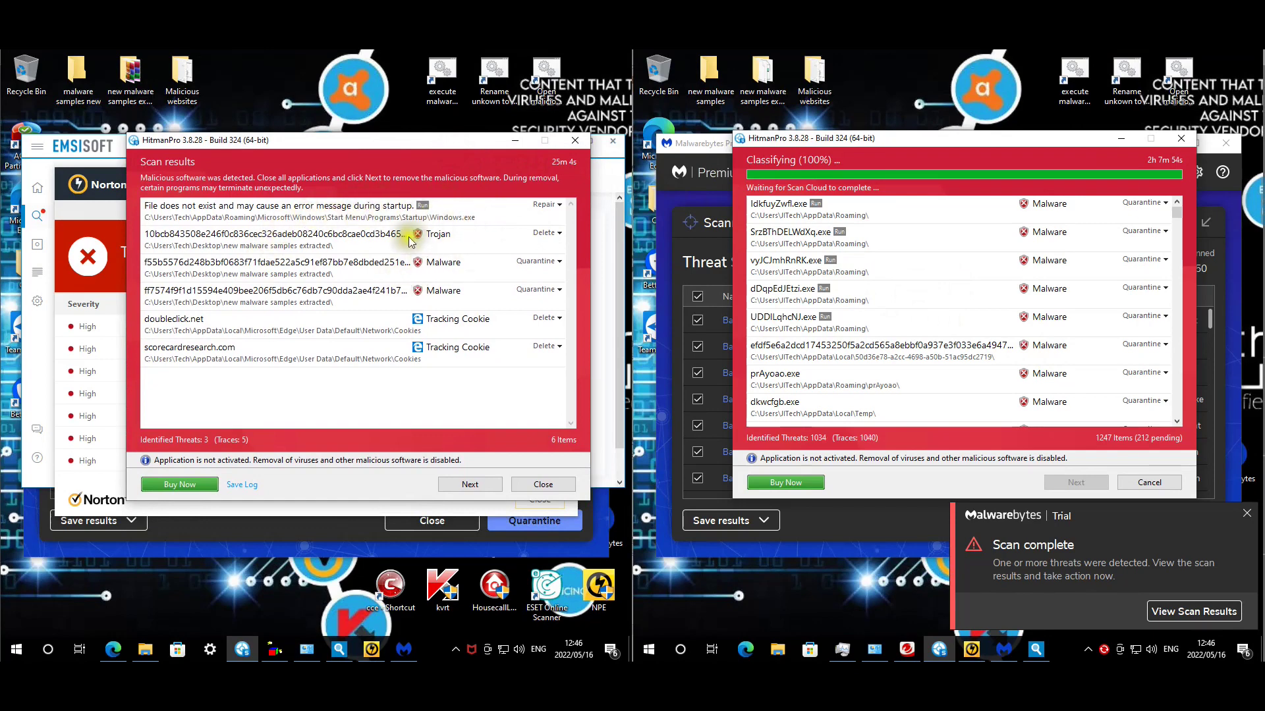
{"action": "left_click", "coordinate": [553, 486]}
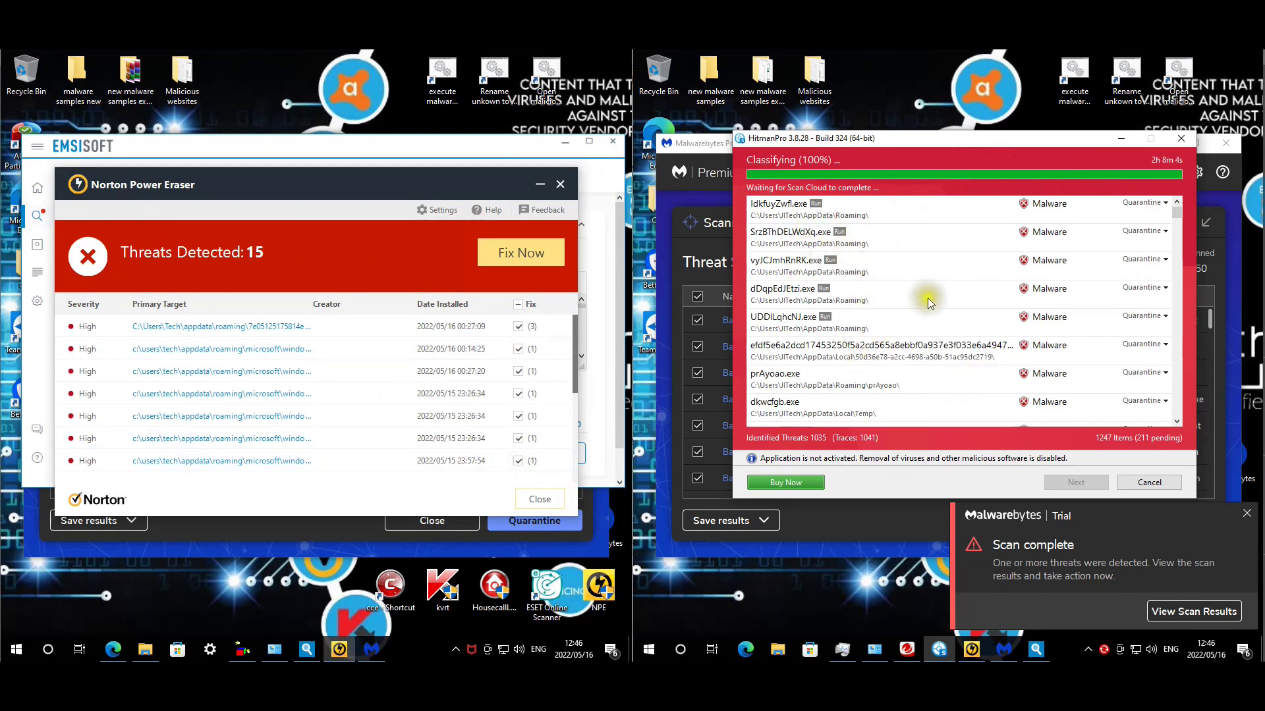
- Examine HitmanPro's list of detected malware, file locations and queued items on the Trend Micro machine
{"action": "scroll", "coordinate": [1113, 326], "scroll_direction": "down", "scroll_amount": 1}
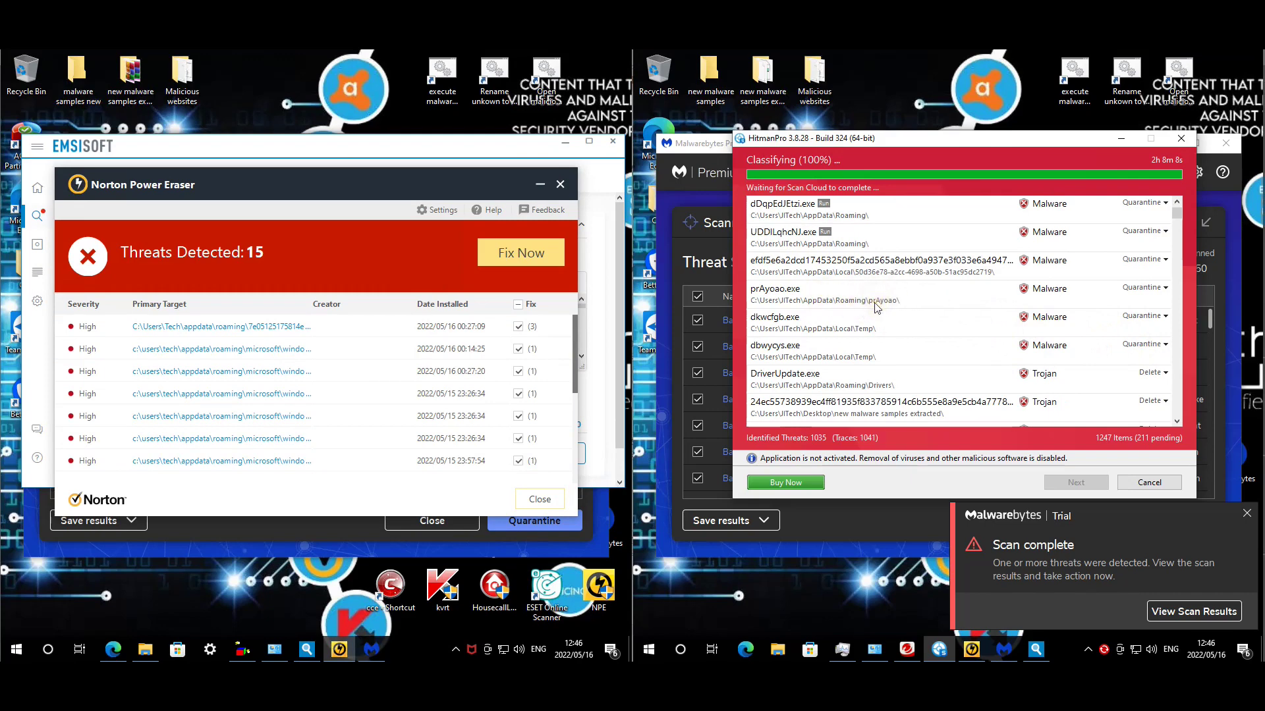
{"action": "scroll", "coordinate": [889, 300], "scroll_direction": "down", "scroll_amount": 2}
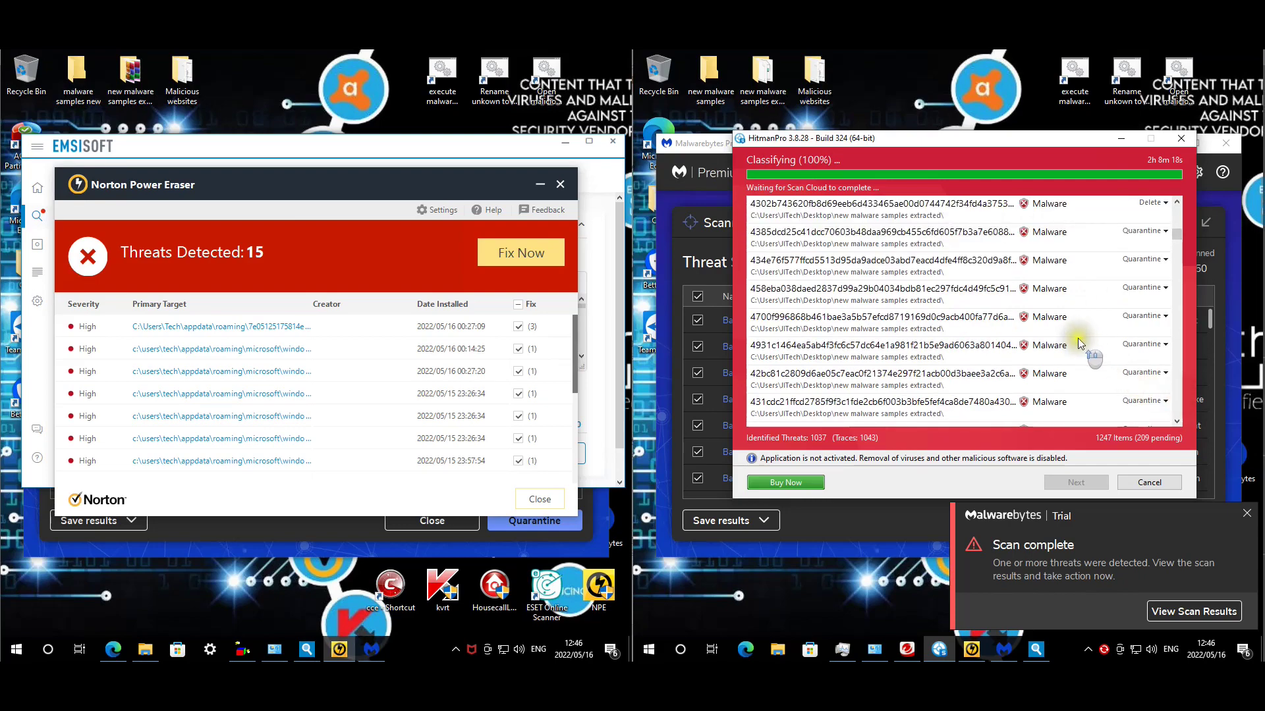
{"action": "scroll", "coordinate": [1081, 344], "scroll_direction": "up", "scroll_amount": 2}
{"action": "scroll", "coordinate": [1073, 343], "scroll_direction": "up", "scroll_amount": 3}
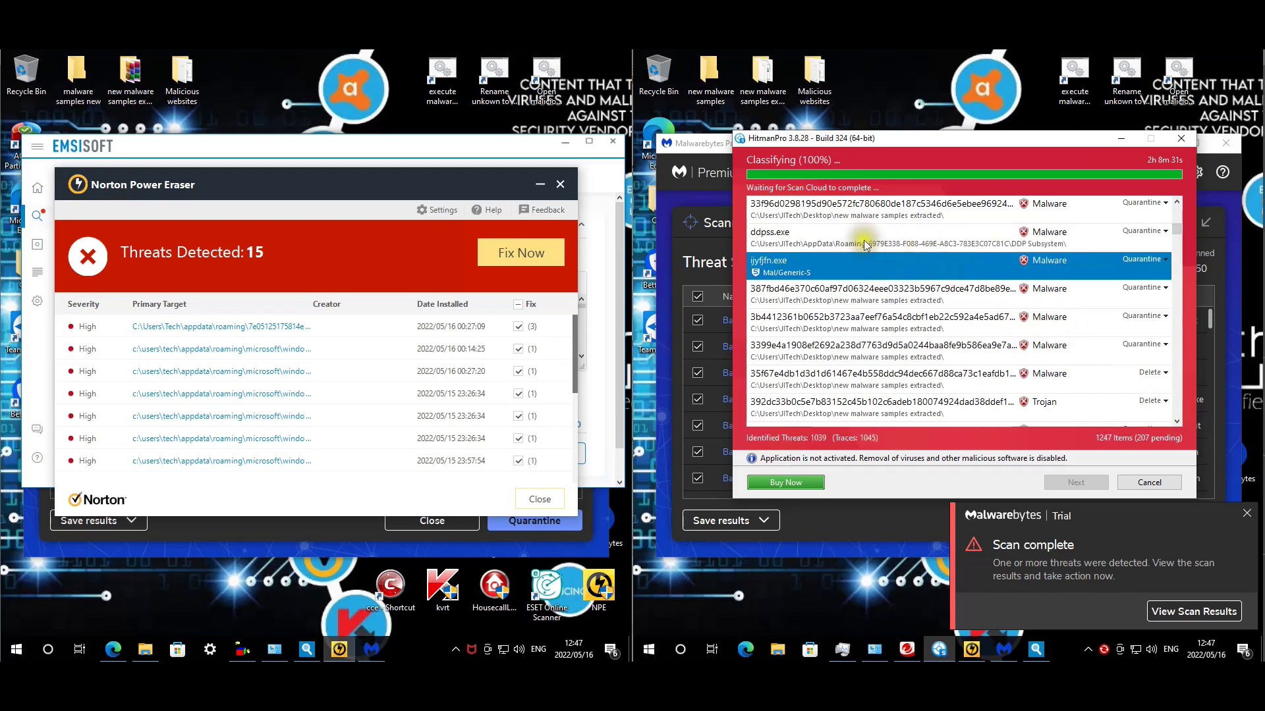
{"action": "scroll", "coordinate": [1014, 296], "scroll_direction": "down", "scroll_amount": 3}
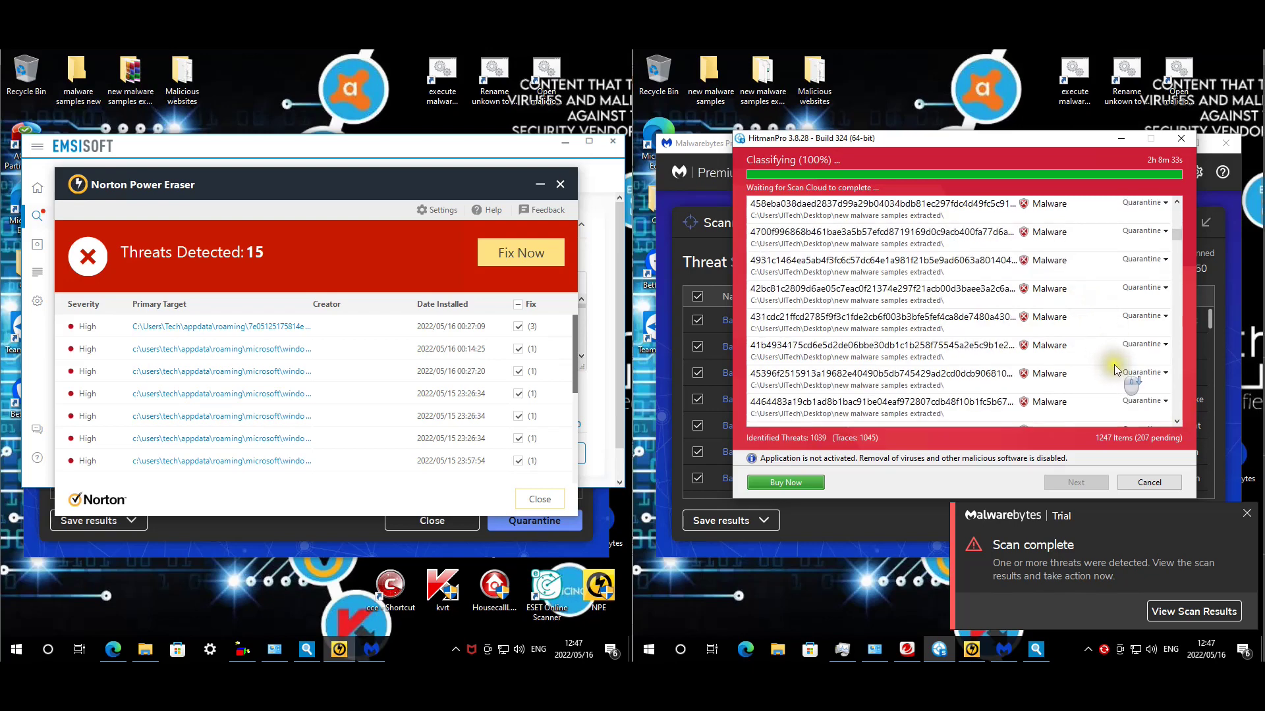
{"action": "scroll", "coordinate": [909, 324], "scroll_direction": "up", "scroll_amount": 2}
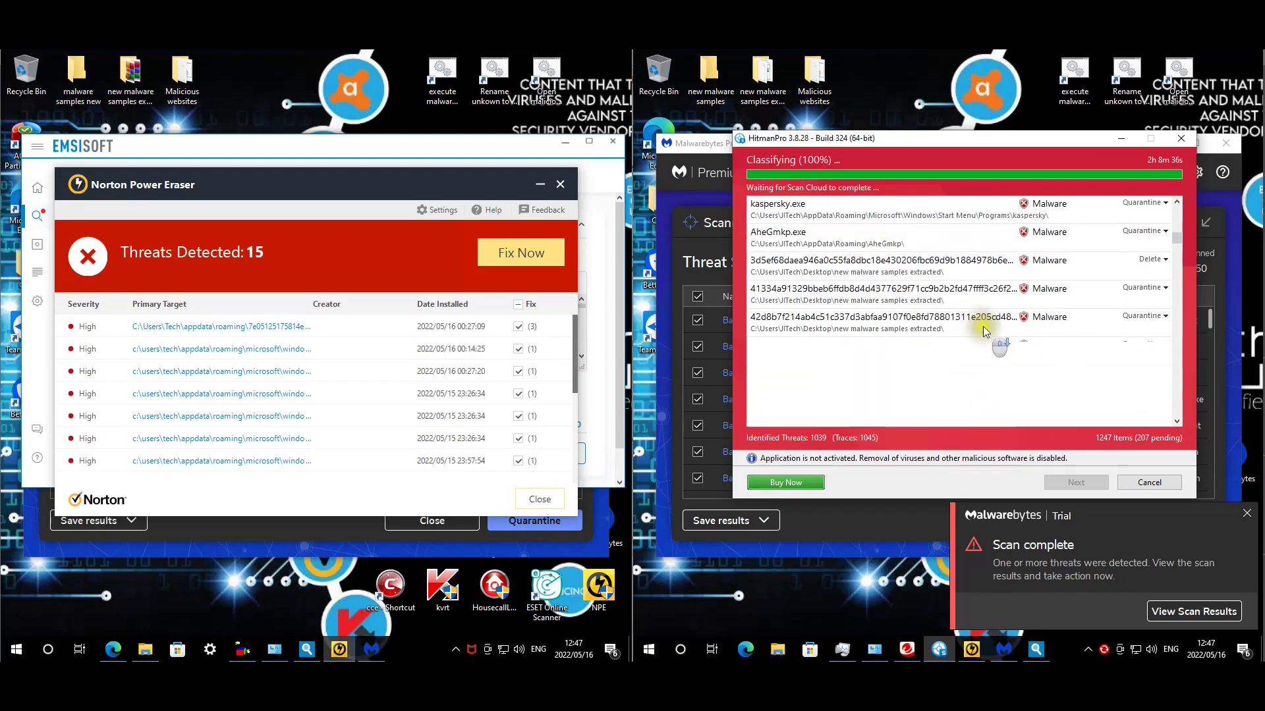
{"action": "scroll", "coordinate": [989, 338], "scroll_direction": "down", "scroll_amount": 3}
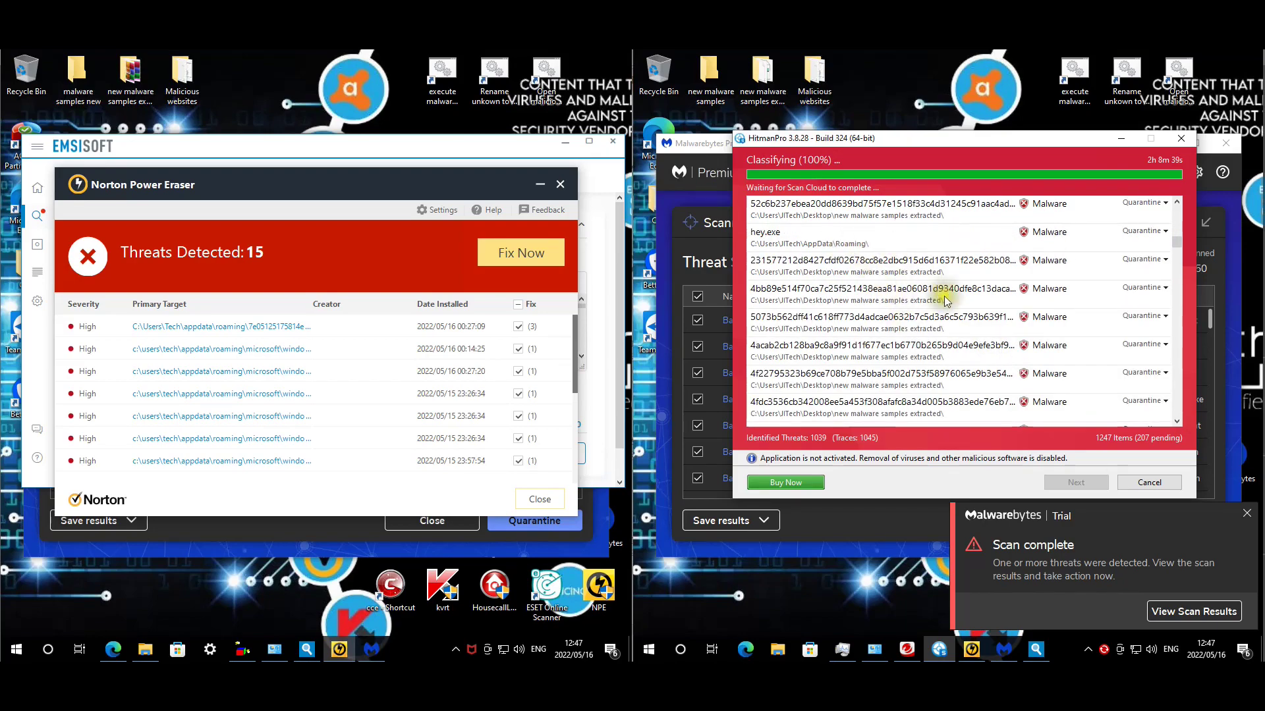
{"action": "left_click_drag", "start_coordinate": [1178, 252], "coordinate": [1164, 453]}
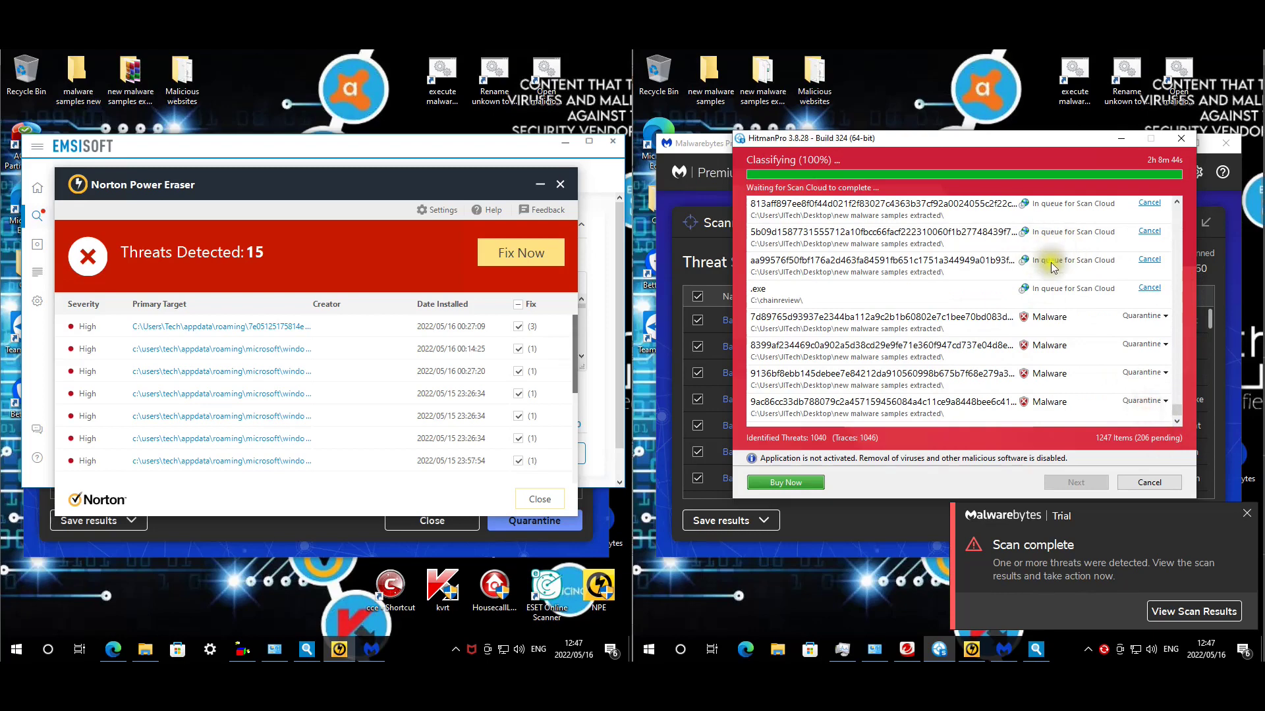
{"action": "scroll", "coordinate": [926, 329], "scroll_direction": "up", "scroll_amount": 1}
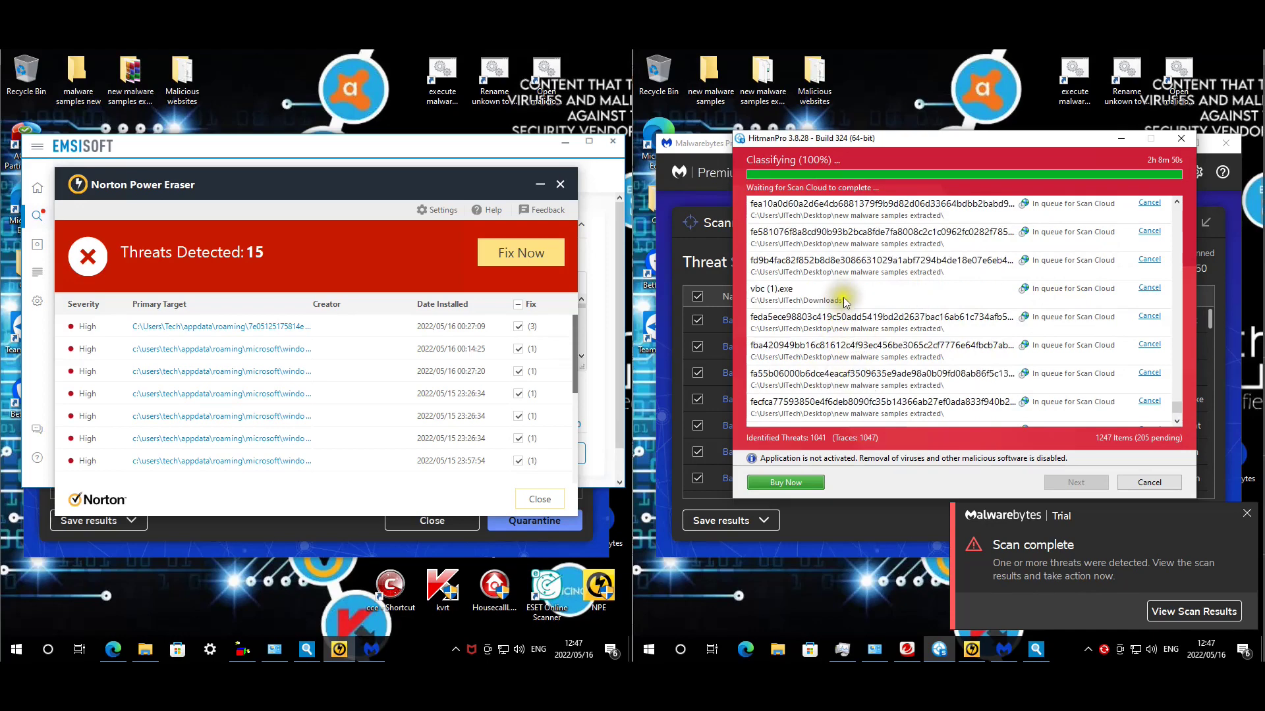
{"action": "scroll", "coordinate": [999, 322], "scroll_direction": "down", "scroll_amount": 2}
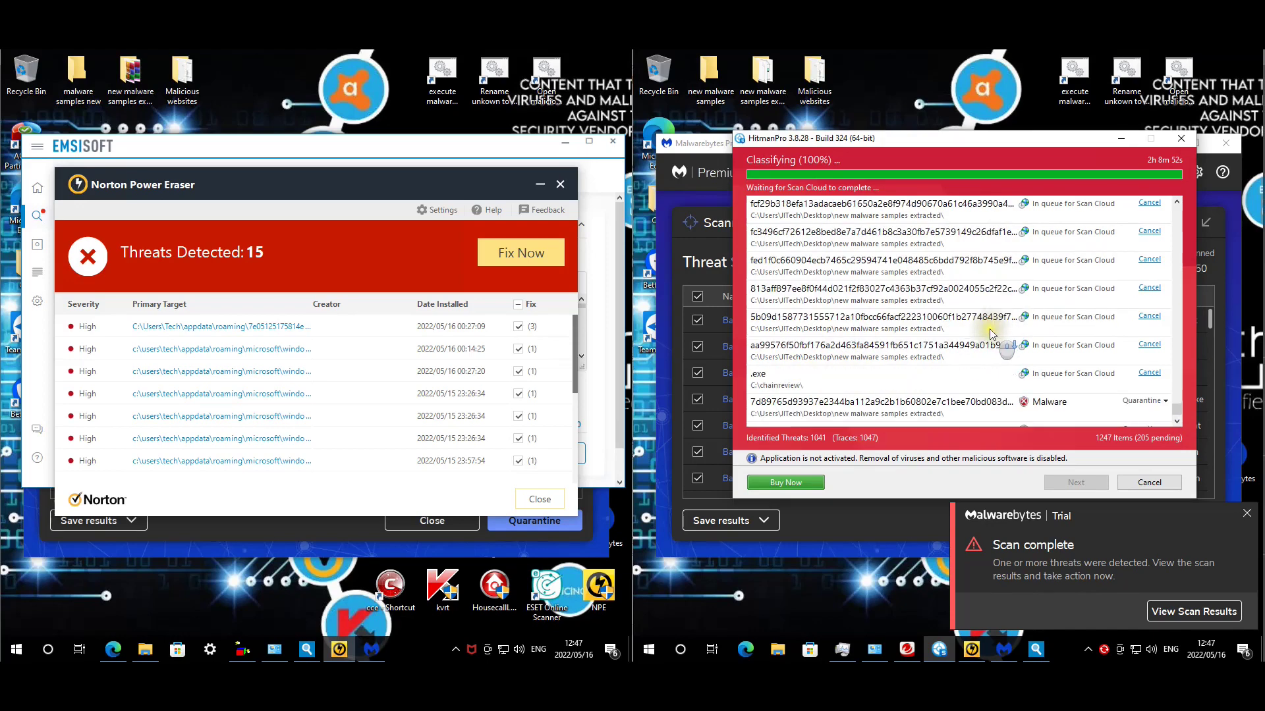
- Cancel the pending HitmanPro scan on the Trend Micro machine and close HitmanPro
{"action": "left_click", "coordinate": [830, 294]}
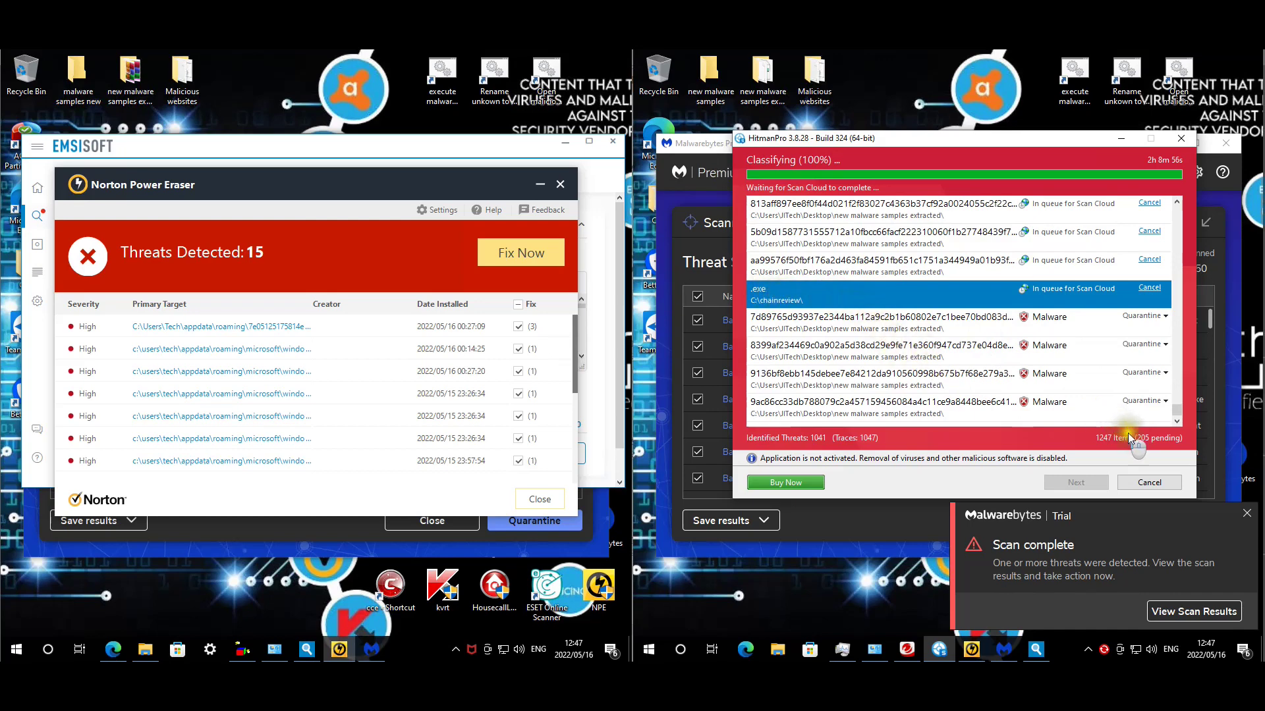
{"action": "left_click", "coordinate": [1147, 485]}
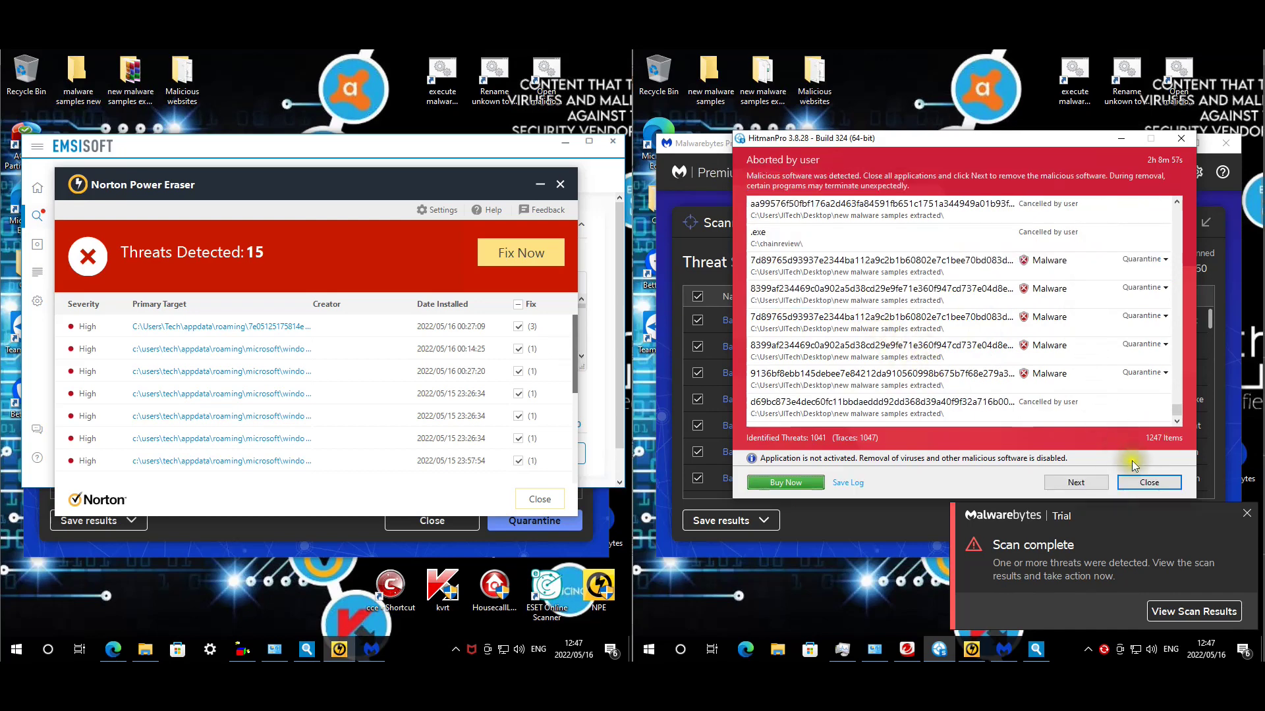
{"action": "left_click", "coordinate": [1127, 485]}
- Bring up Norton Power Eraser on the Trend Micro machine and review the detected threats on both machines
{"action": "left_click", "coordinate": [939, 649]}
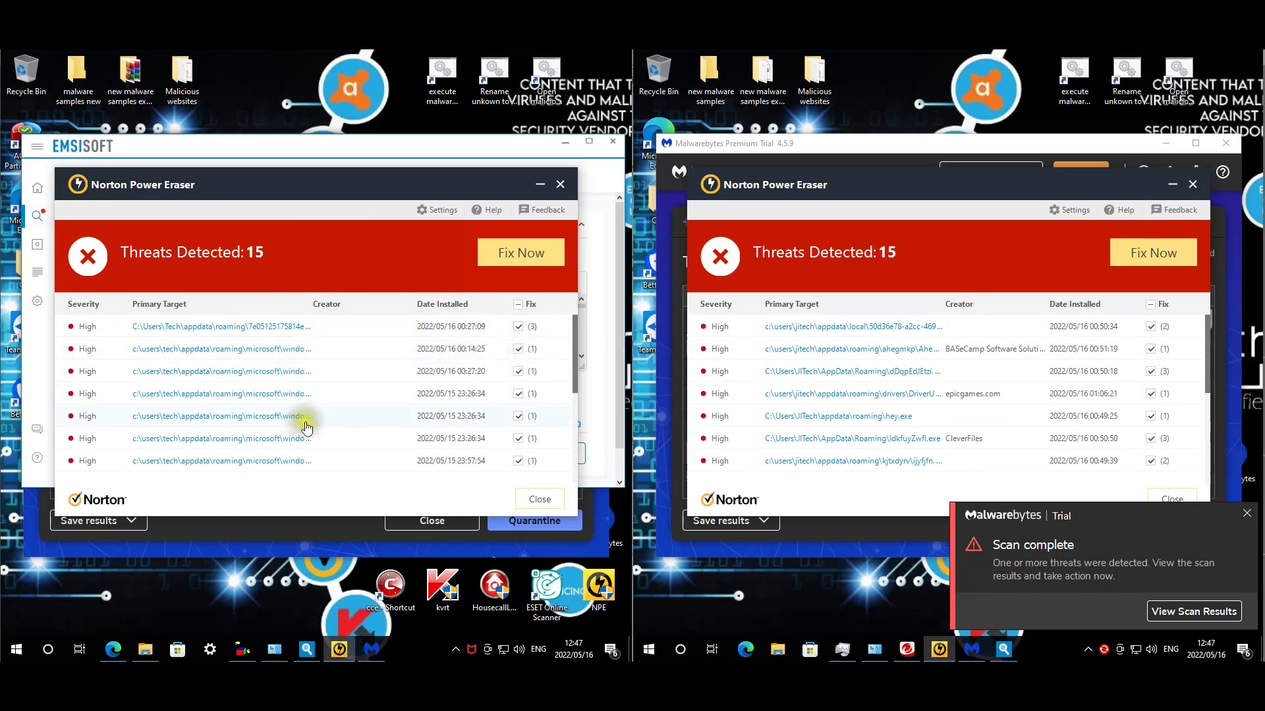
{"action": "scroll", "coordinate": [310, 415], "scroll_direction": "down", "scroll_amount": 2}
{"action": "scroll", "coordinate": [330, 407], "scroll_direction": "down", "scroll_amount": 2}
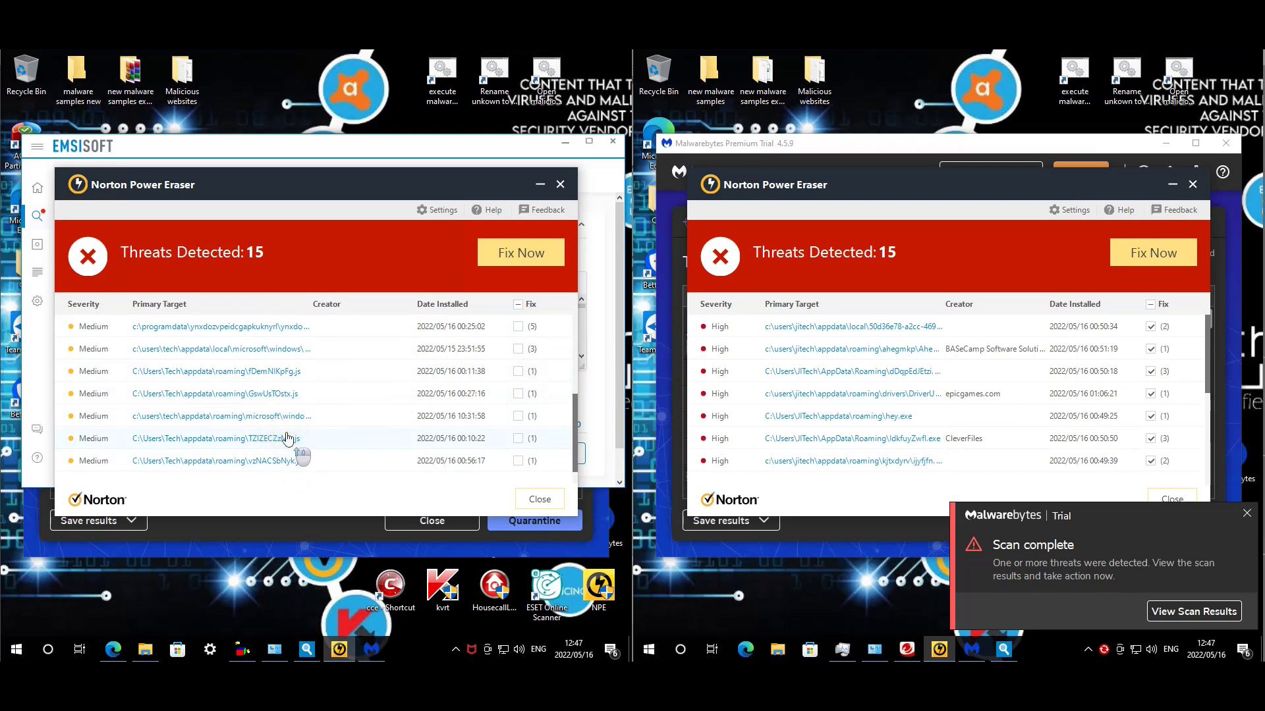
{"action": "scroll", "coordinate": [288, 438], "scroll_direction": "up", "scroll_amount": 4}
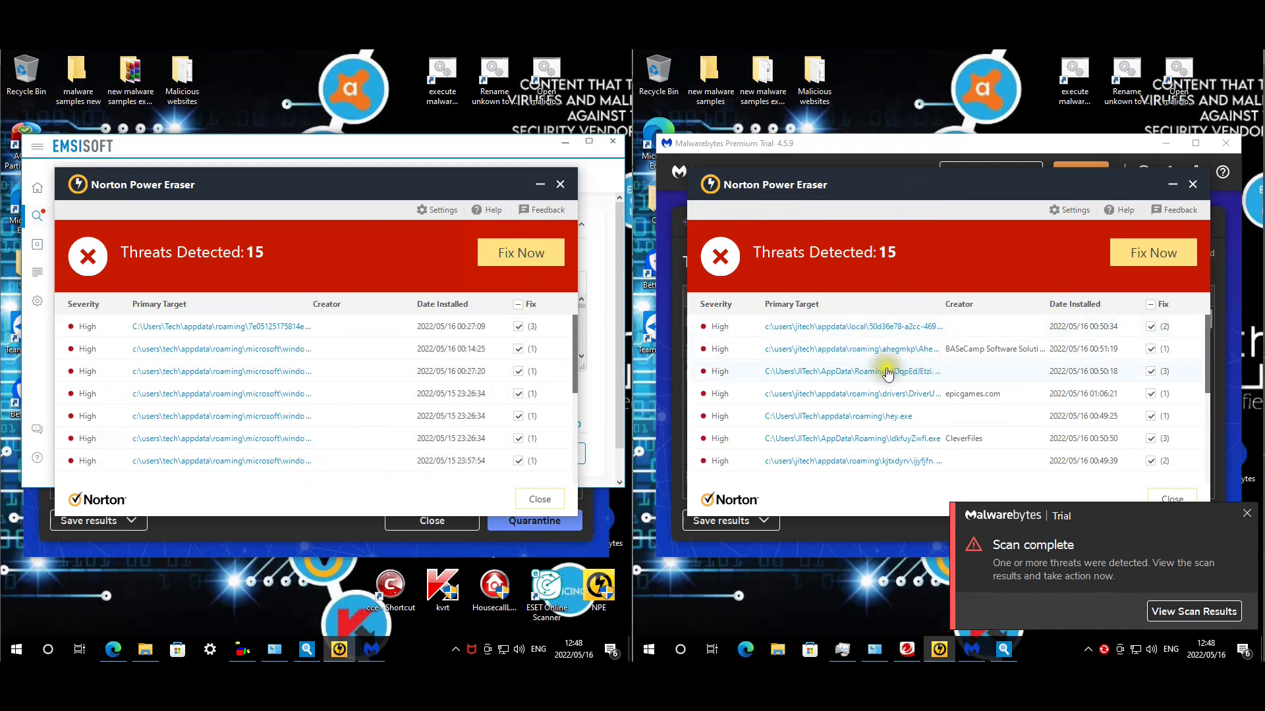
{"action": "scroll", "coordinate": [948, 425], "scroll_direction": "down", "scroll_amount": 3}
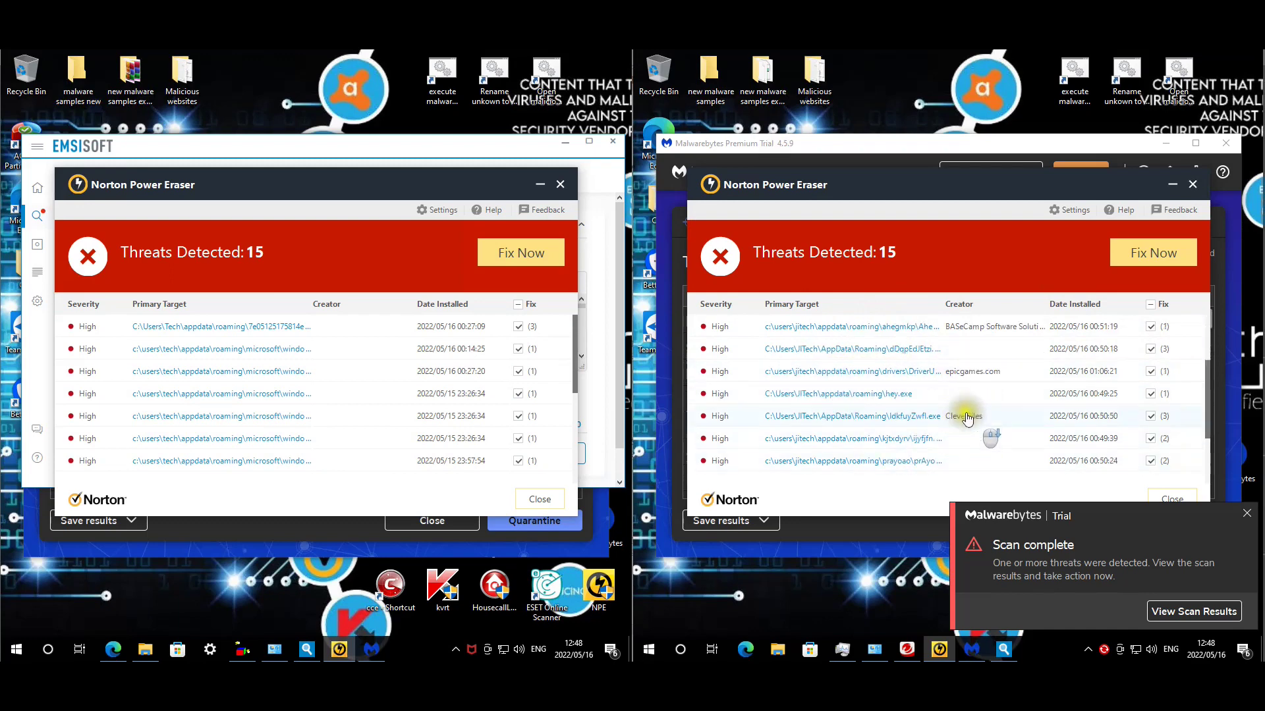
{"action": "scroll", "coordinate": [966, 419], "scroll_direction": "down", "scroll_amount": 1}
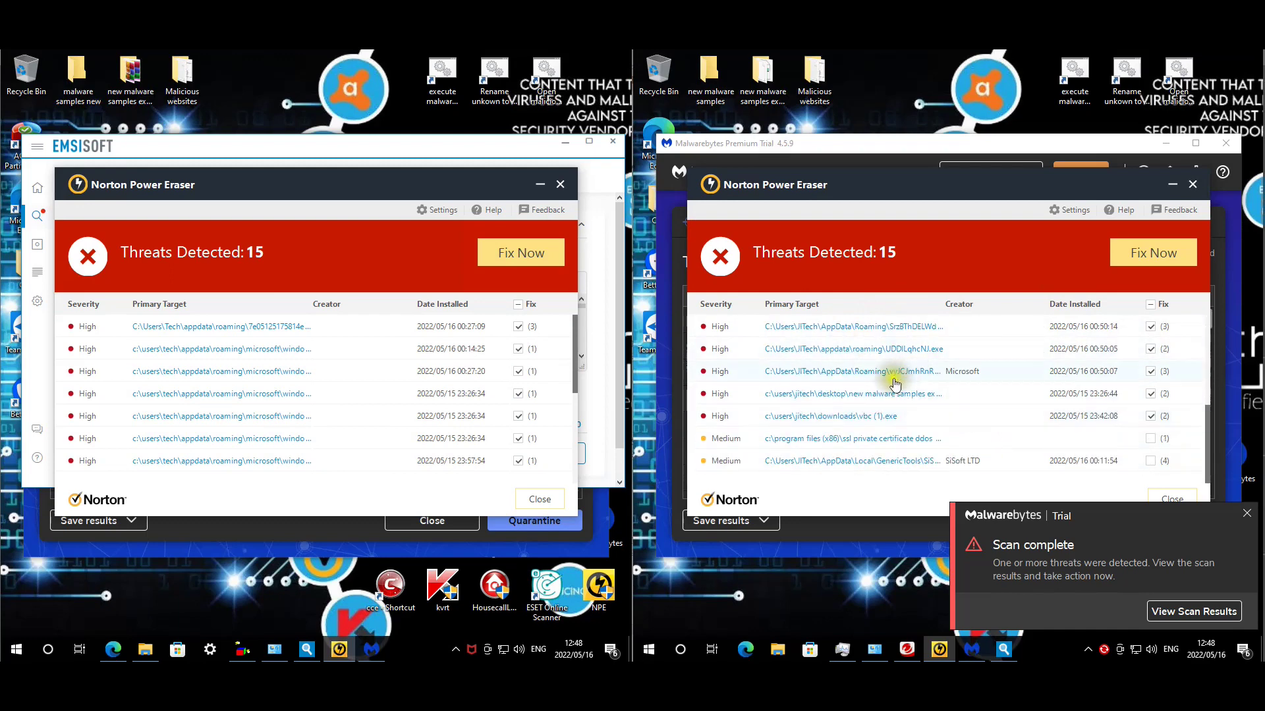
- Close the threat results and exit Norton Power Eraser on both machines
{"action": "left_click", "coordinate": [1169, 501]}
{"action": "left_click", "coordinate": [540, 499]}
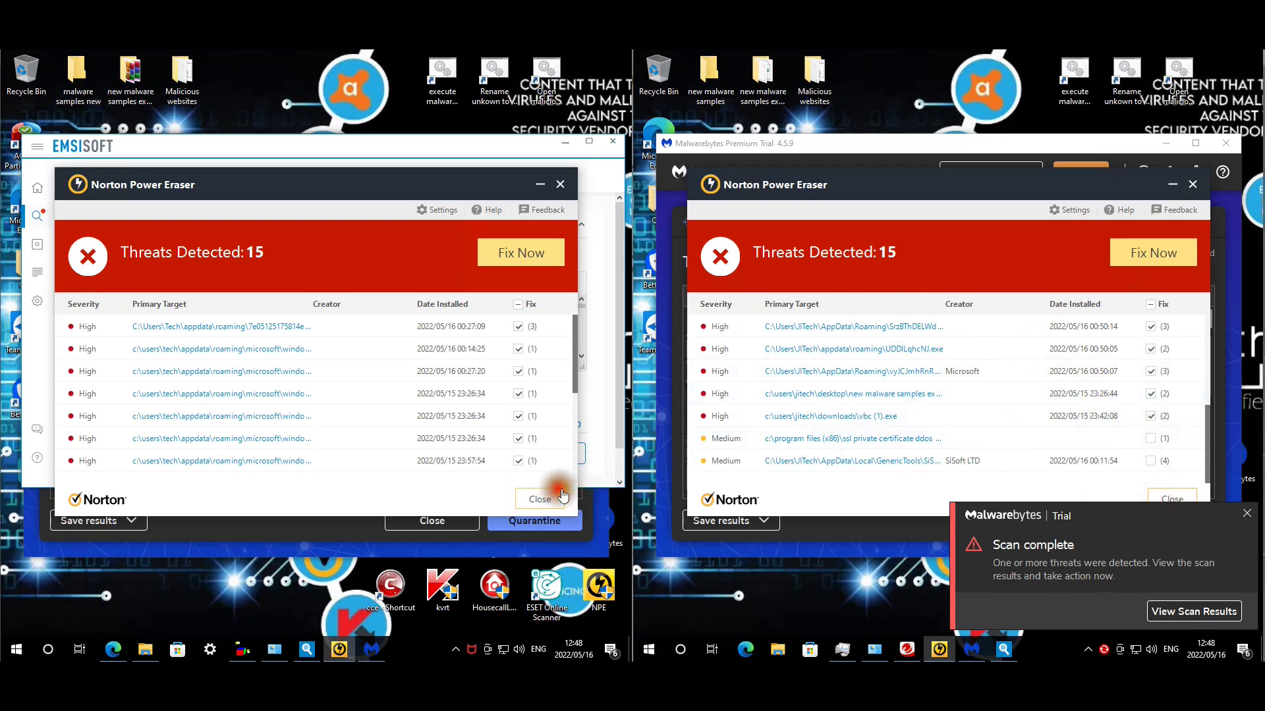
{"action": "left_click", "coordinate": [544, 499]}
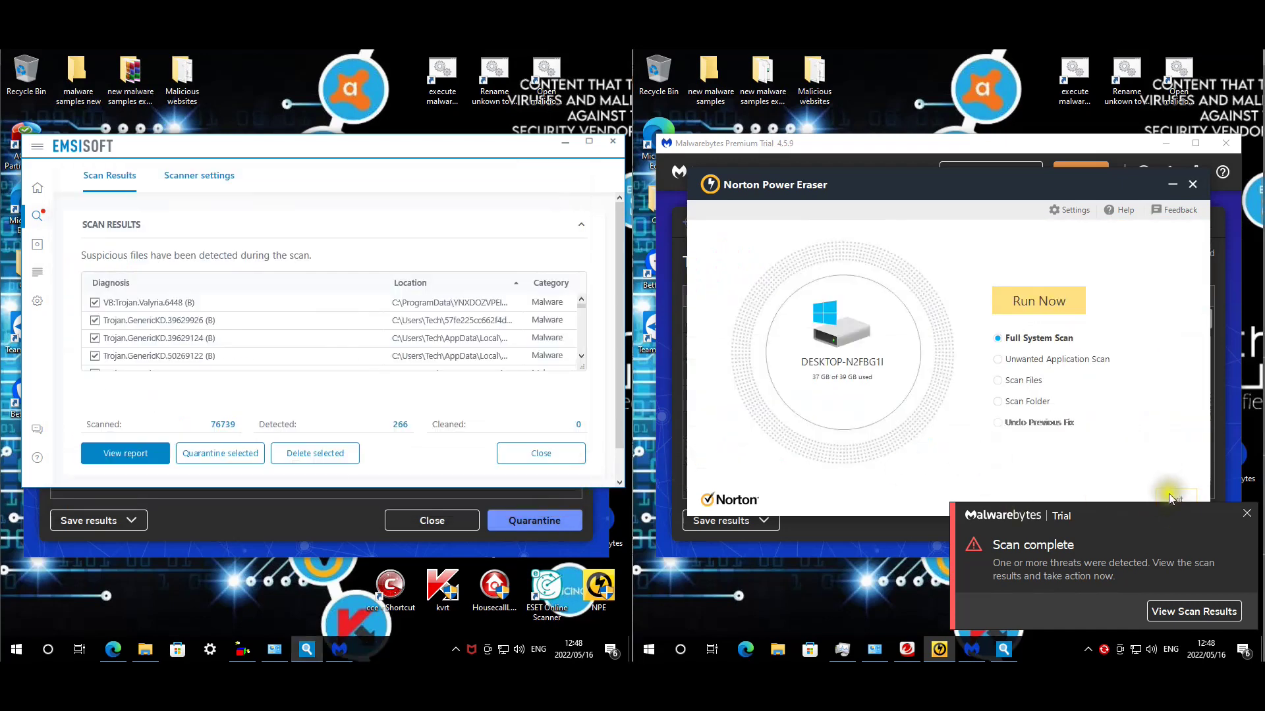
{"action": "left_click", "coordinate": [1176, 498]}
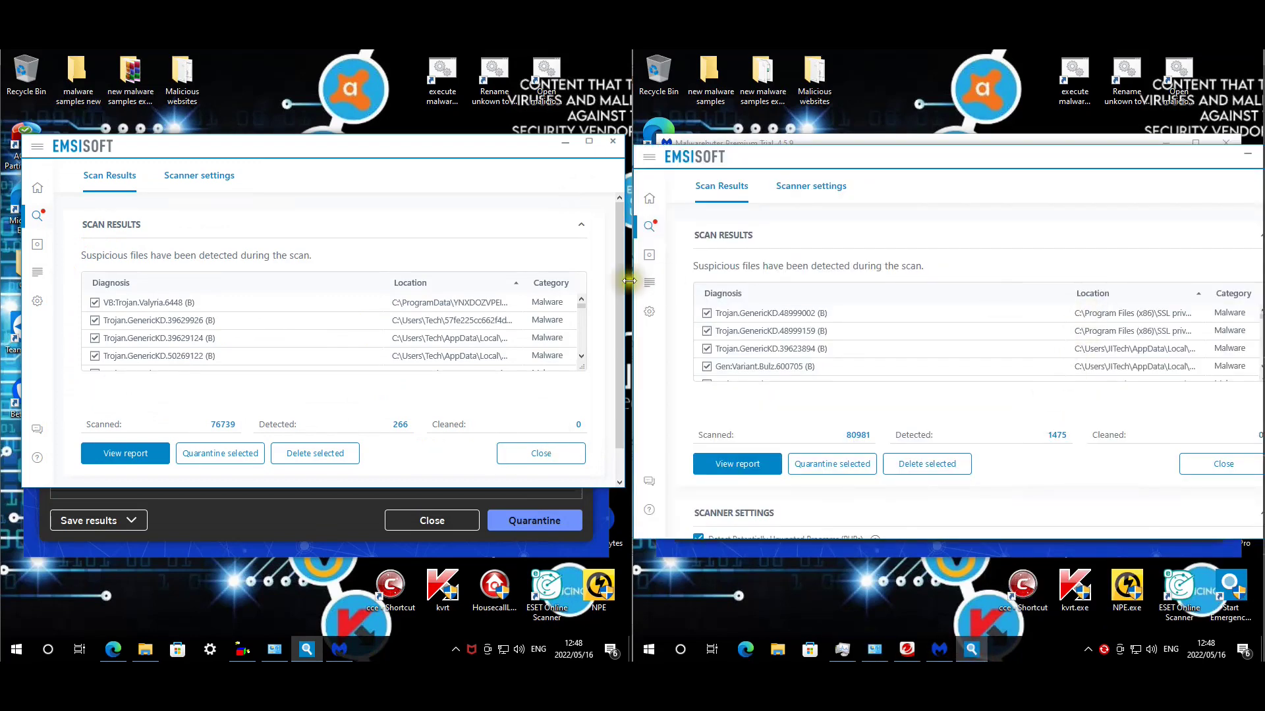
- Examine Emsisoft's detections and their full file locations on the McAfee machine, through to the end of the list
{"action": "left_click", "coordinate": [456, 307]}
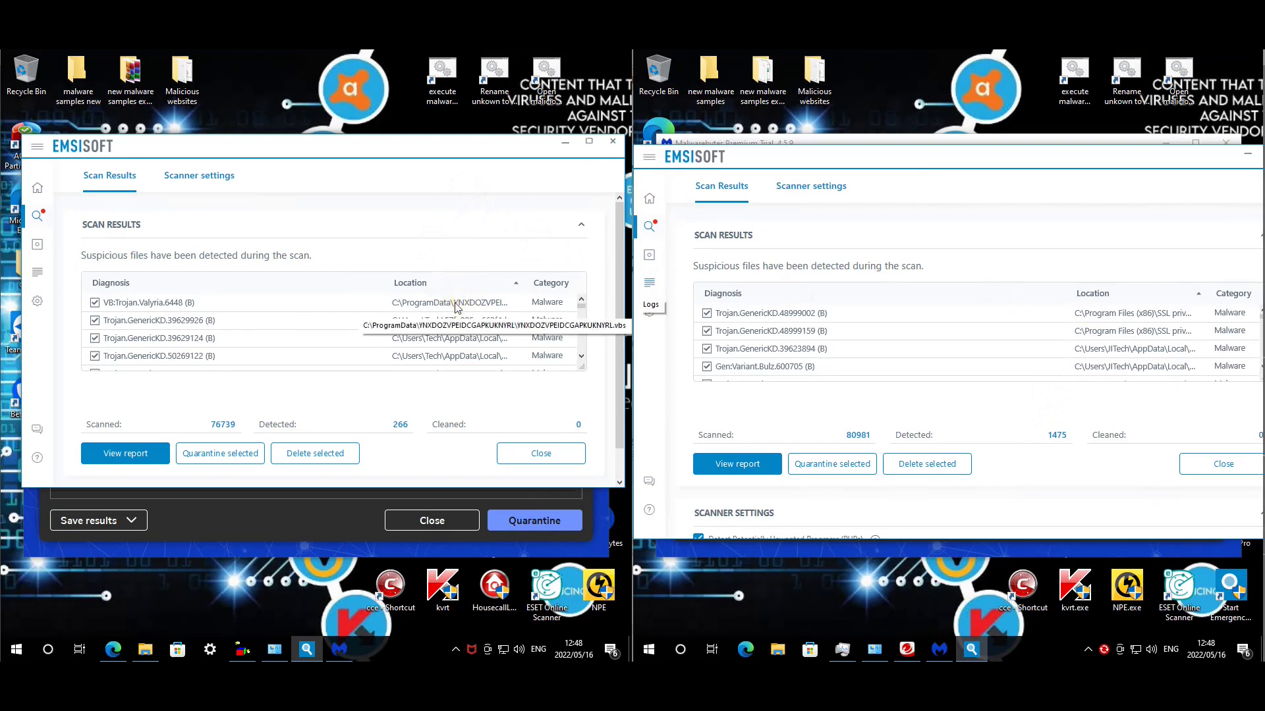
{"action": "left_click", "coordinate": [467, 324]}
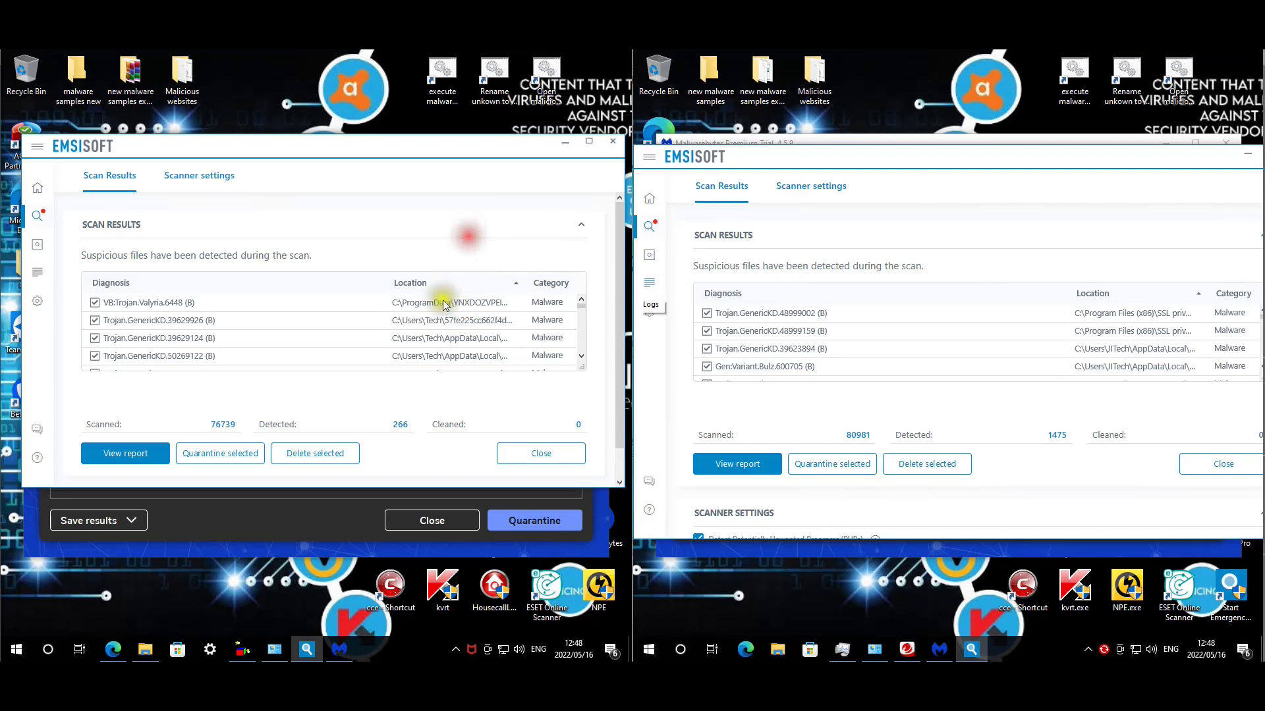
{"action": "left_click", "coordinate": [351, 228]}
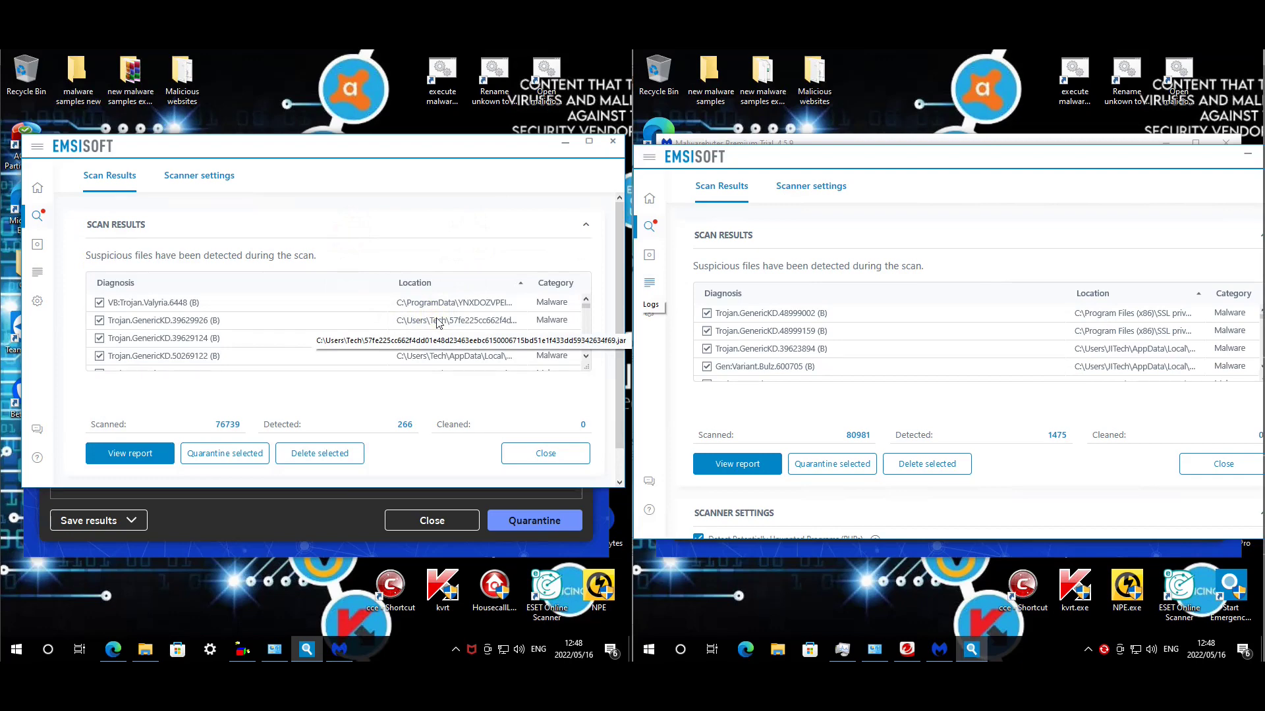
{"action": "scroll", "coordinate": [503, 354], "scroll_direction": "down", "scroll_amount": 1}
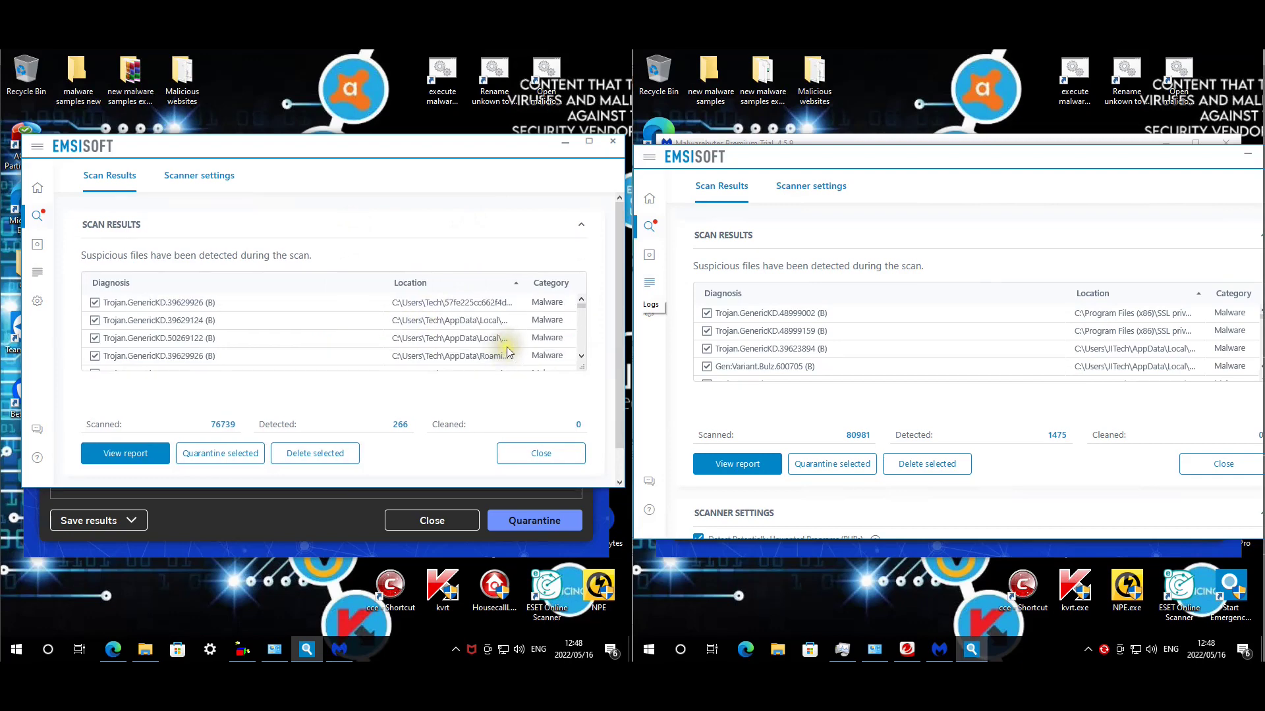
{"action": "scroll", "coordinate": [507, 351], "scroll_direction": "down", "scroll_amount": 1}
{"action": "left_click", "coordinate": [581, 357]}
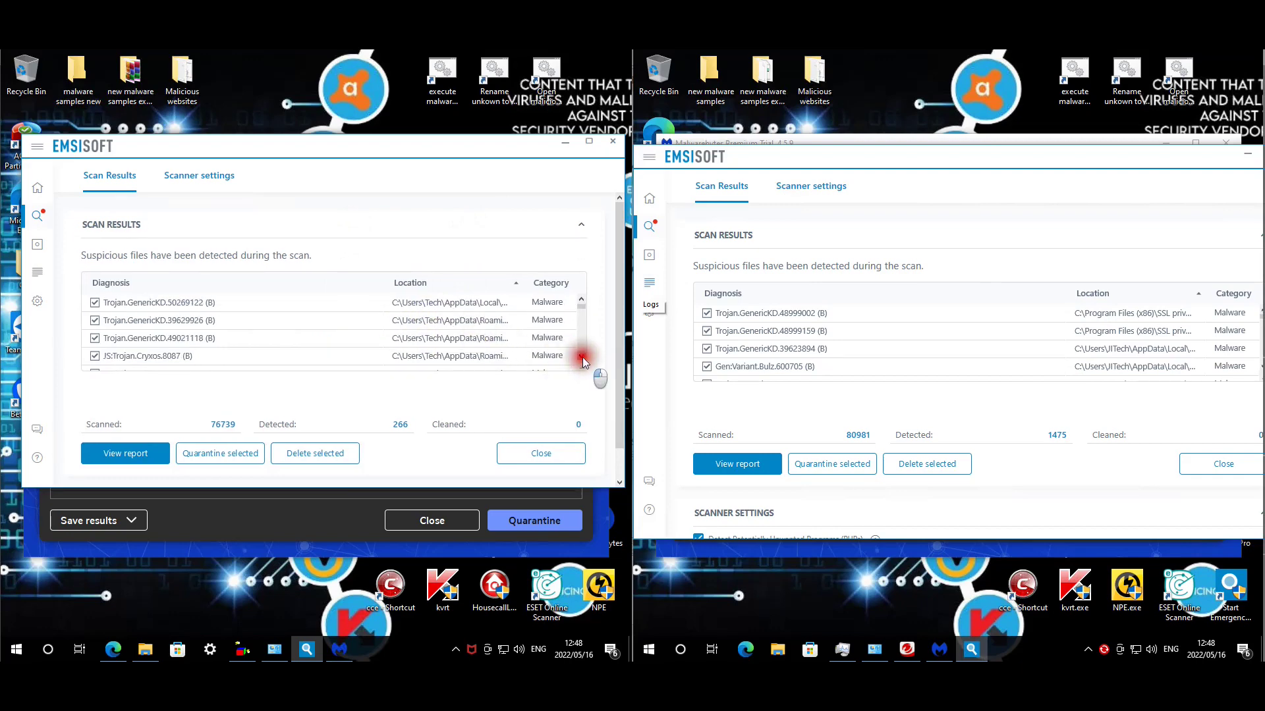
{"action": "left_click", "coordinate": [581, 357]}
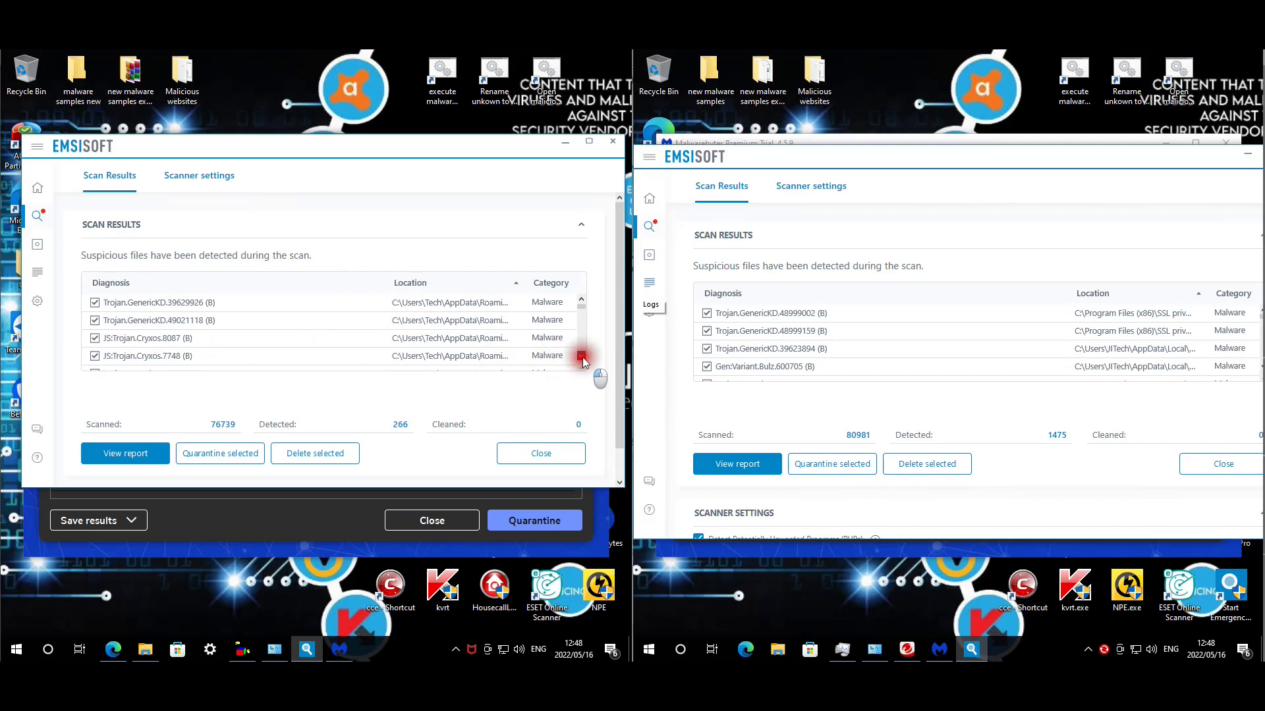
{"action": "left_click", "coordinate": [581, 357]}
{"action": "left_click", "coordinate": [581, 357]}
{"action": "left_click", "coordinate": [581, 357]}
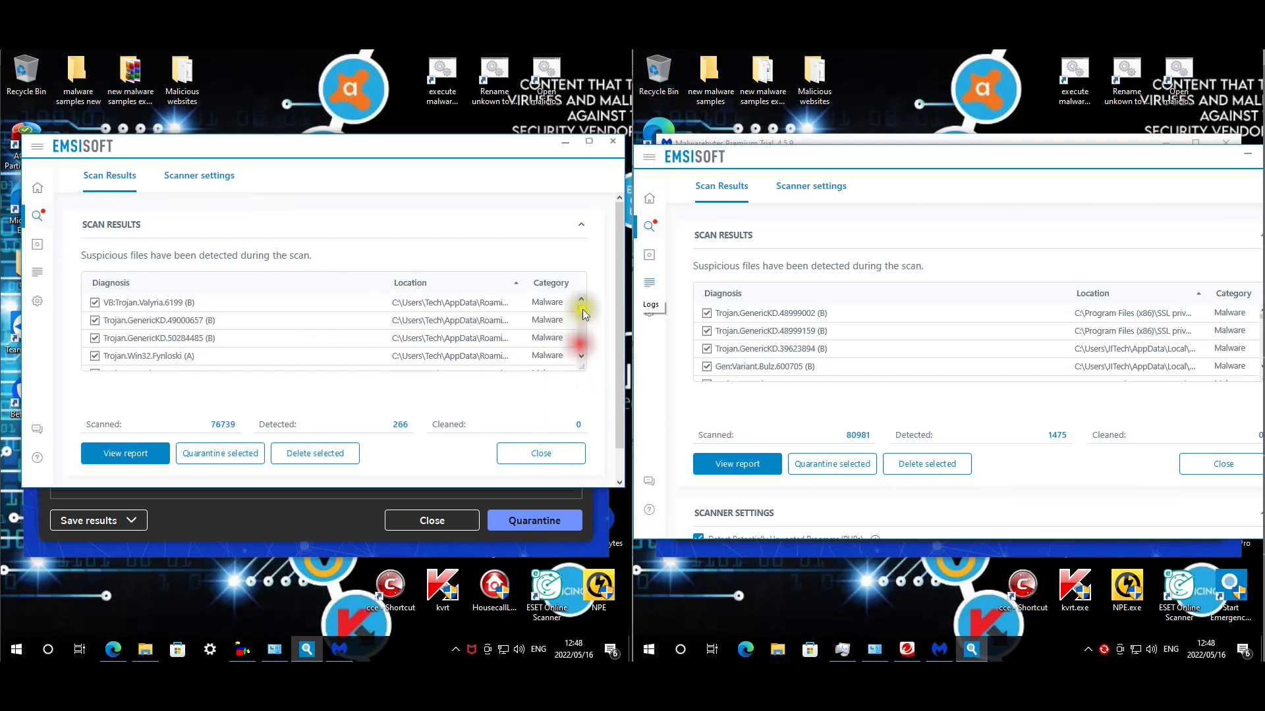
{"action": "left_click_drag", "start_coordinate": [583, 309], "coordinate": [583, 325]}
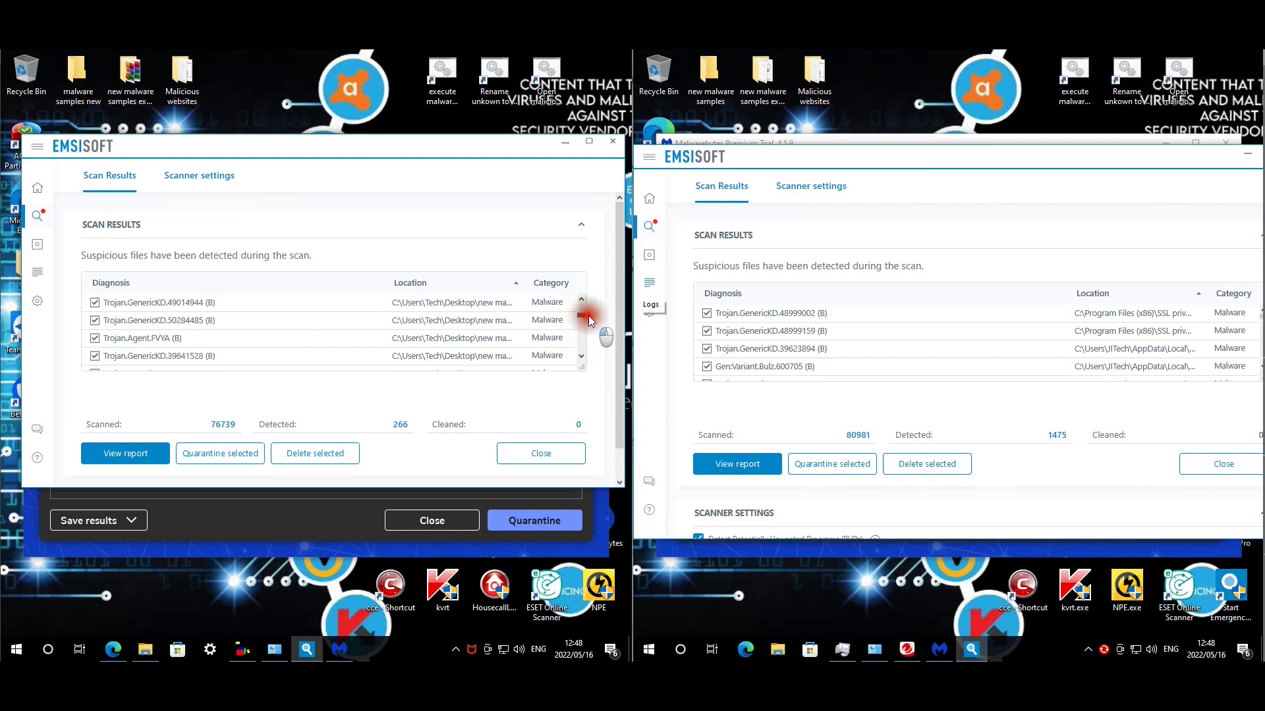
{"action": "left_click_drag", "start_coordinate": [588, 336], "coordinate": [588, 349]}
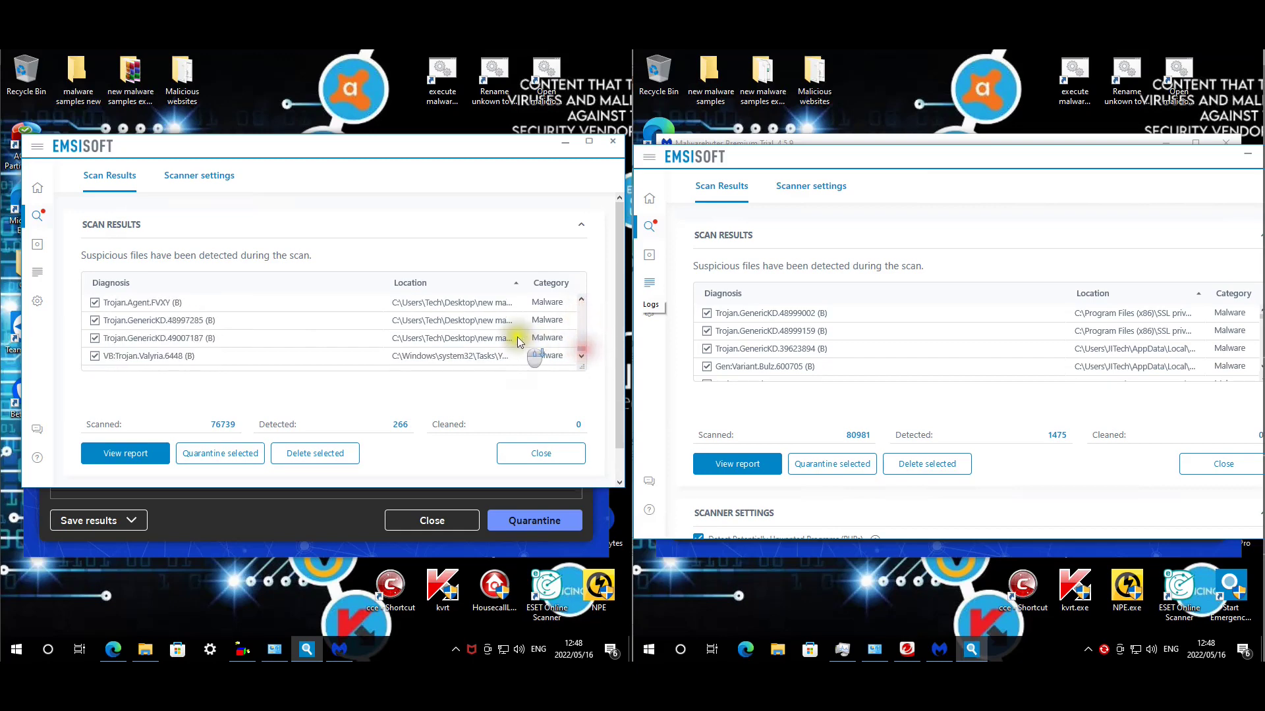
{"action": "scroll", "coordinate": [515, 341], "scroll_direction": "down", "scroll_amount": 1}
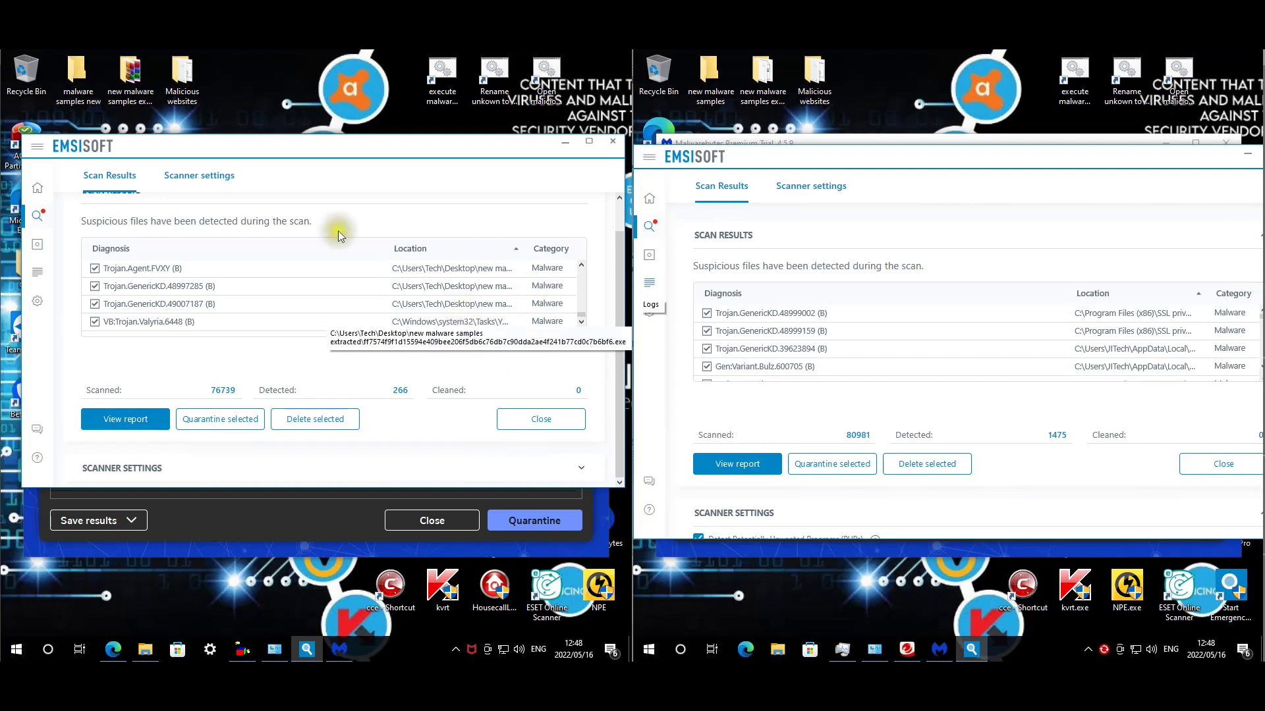
- Move the Emsisoft window on the Trend Micro machine fully into view and examine its detections and file locations
{"action": "left_click", "coordinate": [1043, 223]}
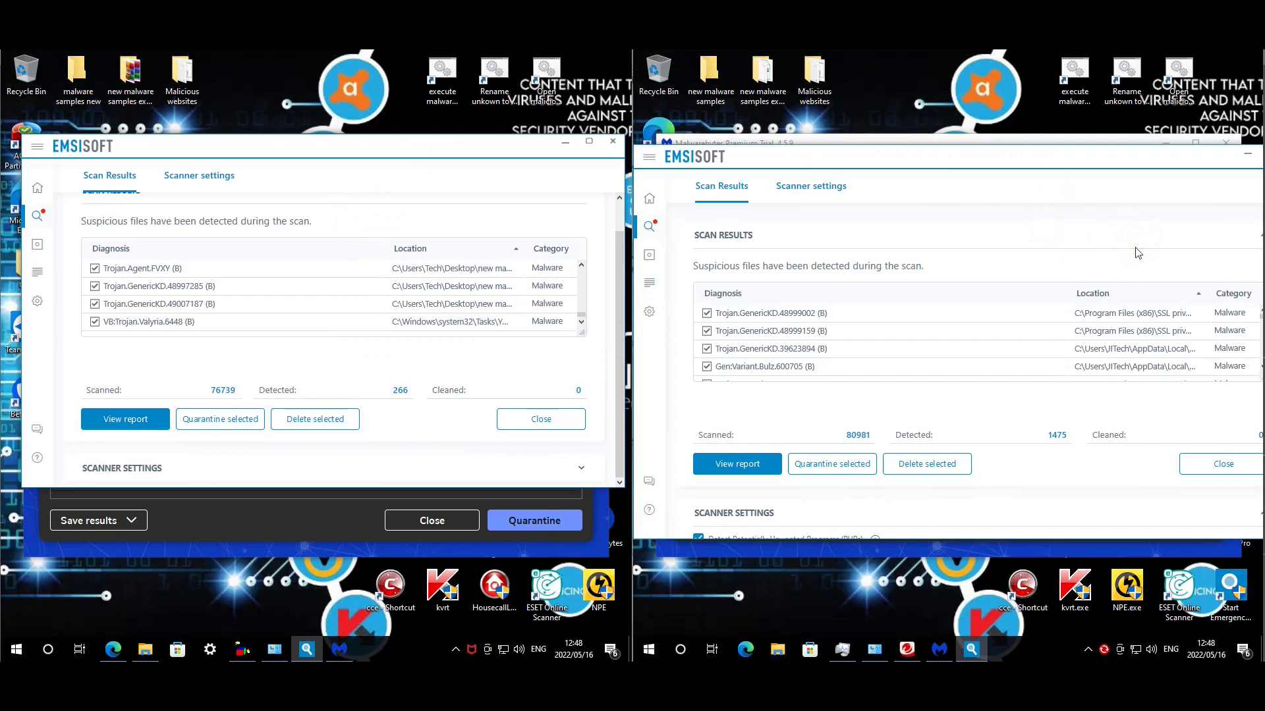
{"action": "left_click_drag", "start_coordinate": [1084, 164], "coordinate": [1067, 167]}
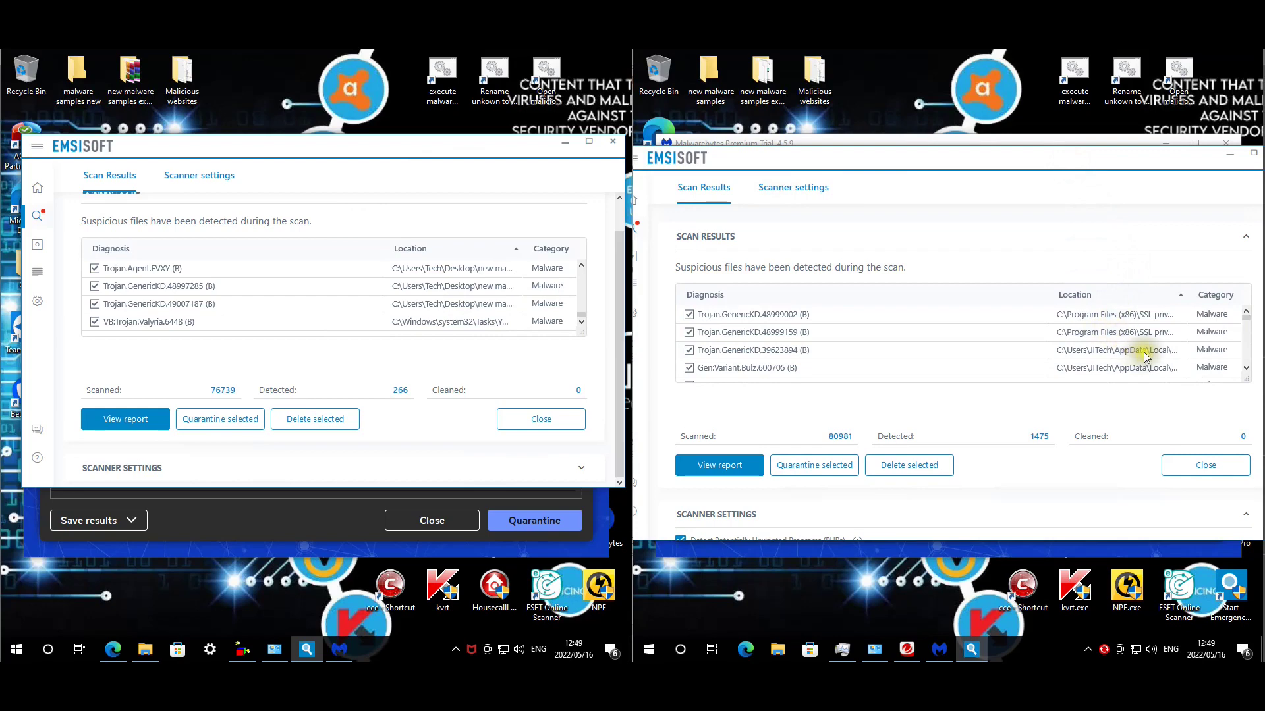
{"action": "left_click", "coordinate": [1246, 368]}
{"action": "scroll", "coordinate": [1246, 368], "scroll_direction": "down", "scroll_amount": 3}
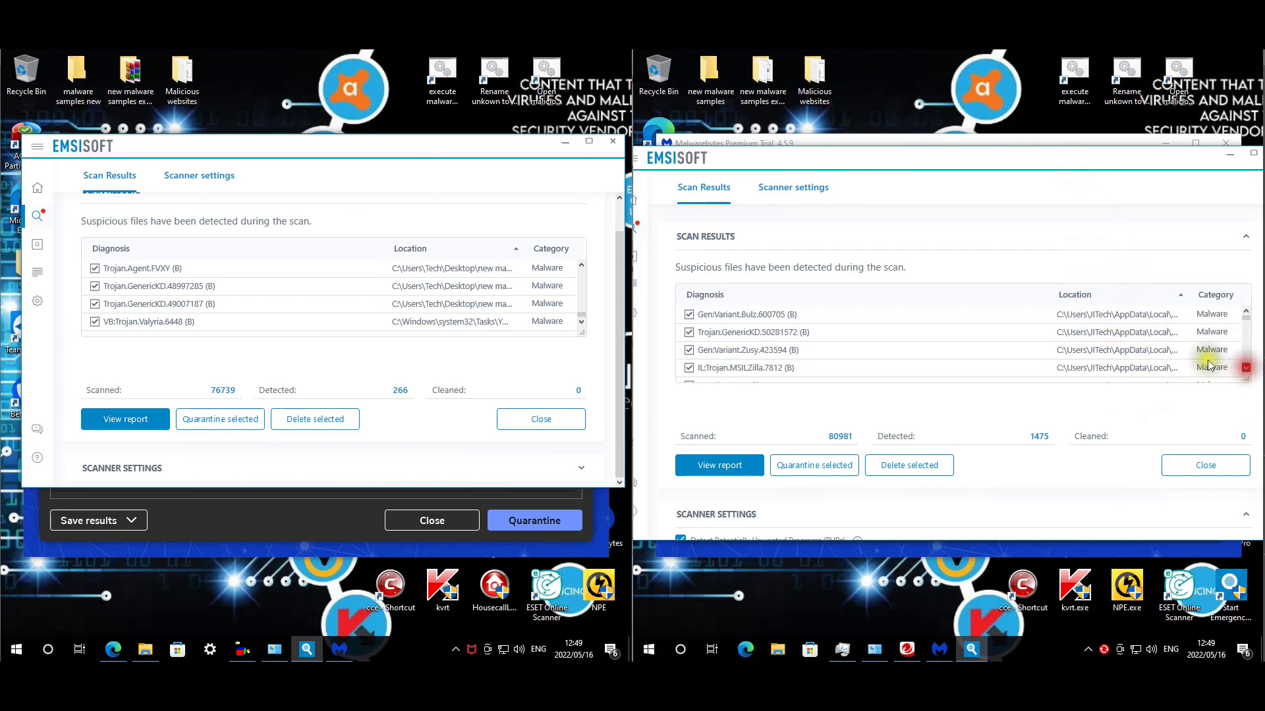
{"action": "left_click", "coordinate": [1156, 333]}
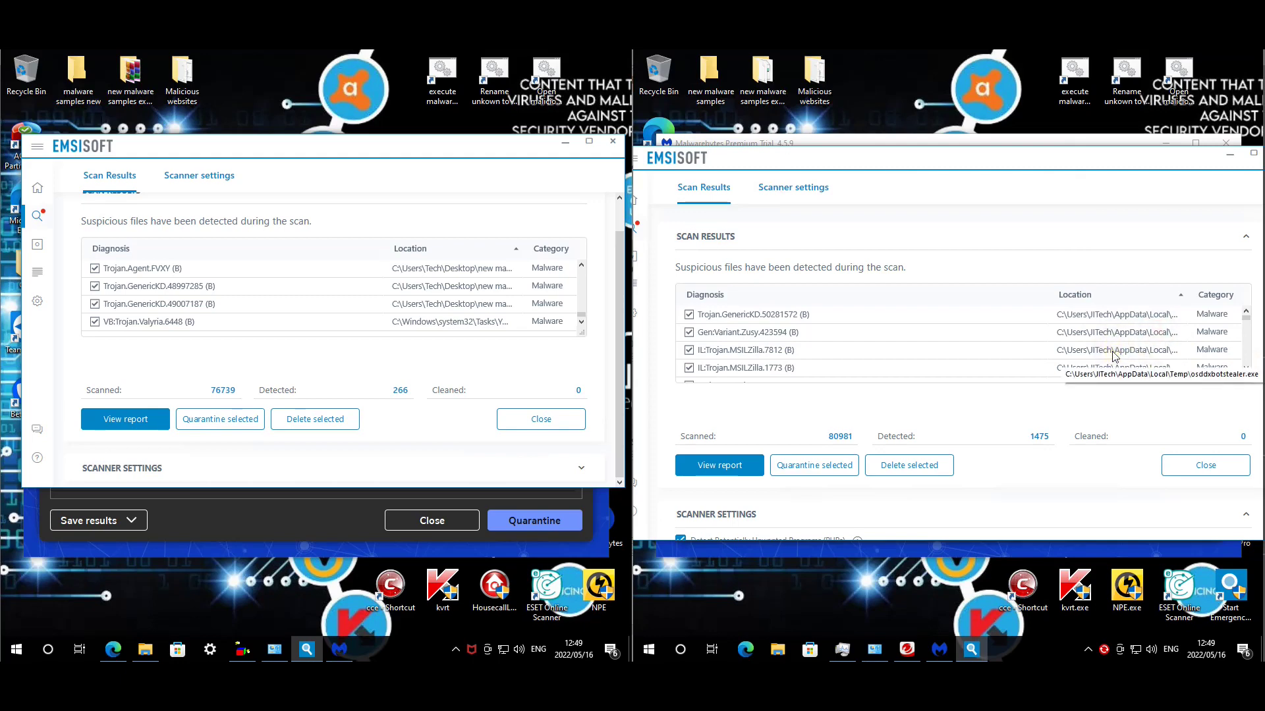
{"action": "scroll", "coordinate": [1123, 355], "scroll_direction": "down", "scroll_amount": 5}
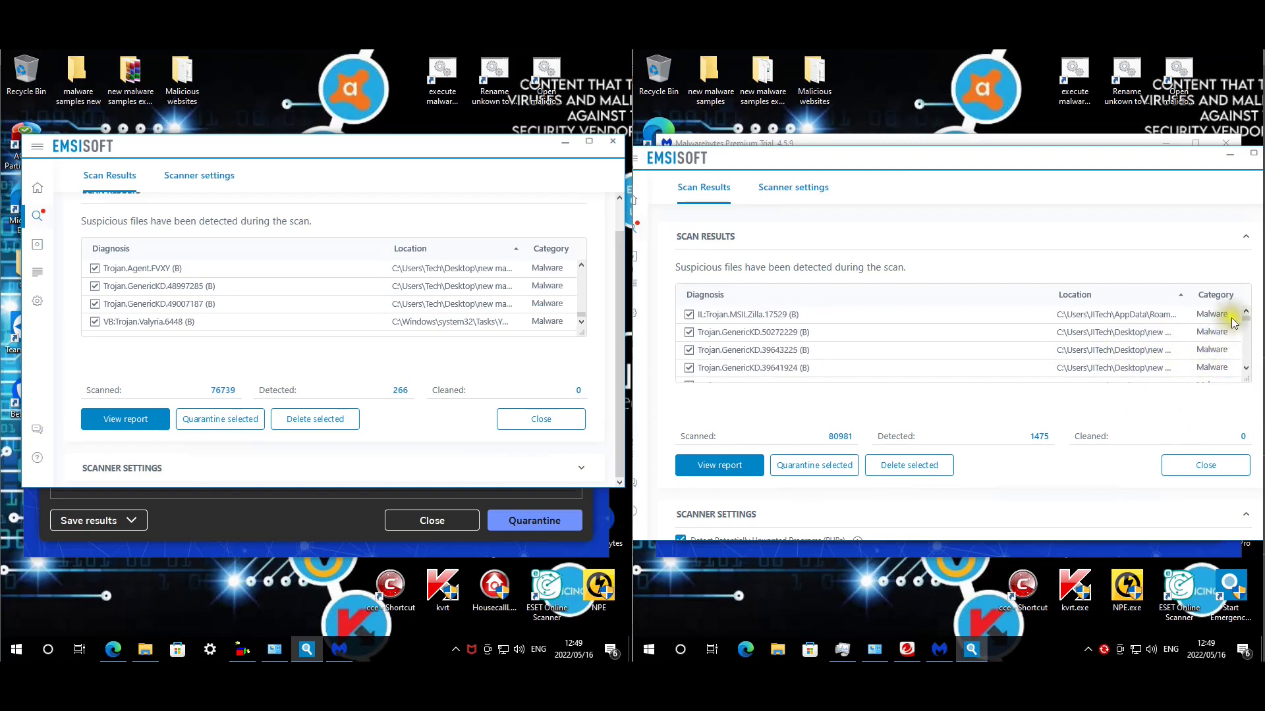
{"action": "left_click_drag", "start_coordinate": [1248, 325], "coordinate": [1248, 371]}
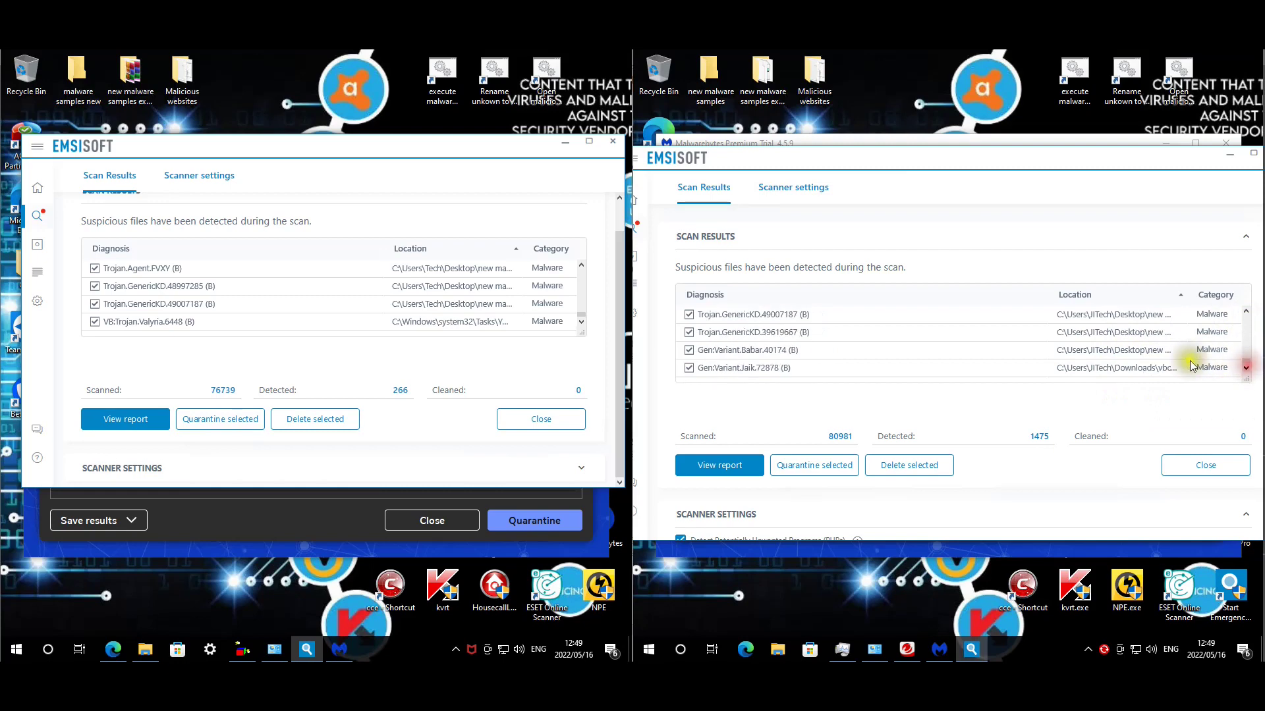
{"action": "scroll", "coordinate": [1186, 355], "scroll_direction": "down", "scroll_amount": 2}
{"action": "scroll", "coordinate": [1020, 314], "scroll_direction": "up", "scroll_amount": 2}
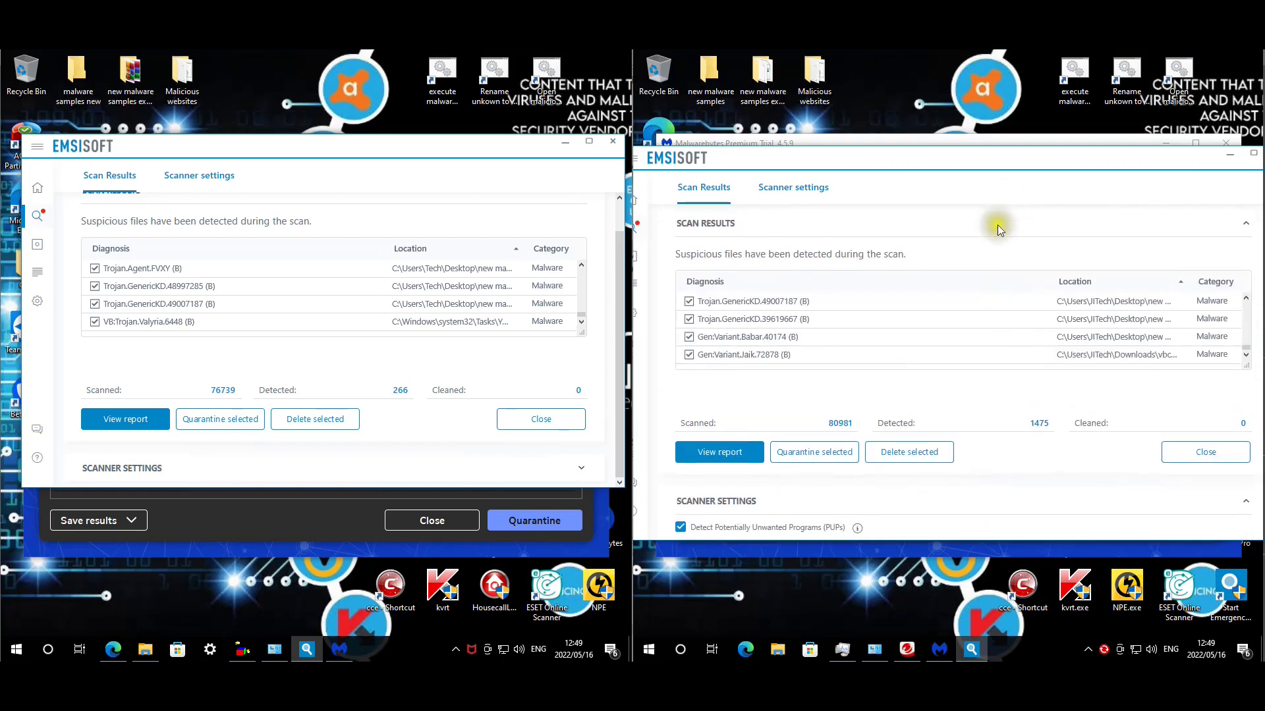
{"action": "scroll", "coordinate": [1126, 322], "scroll_direction": "down", "scroll_amount": 2}
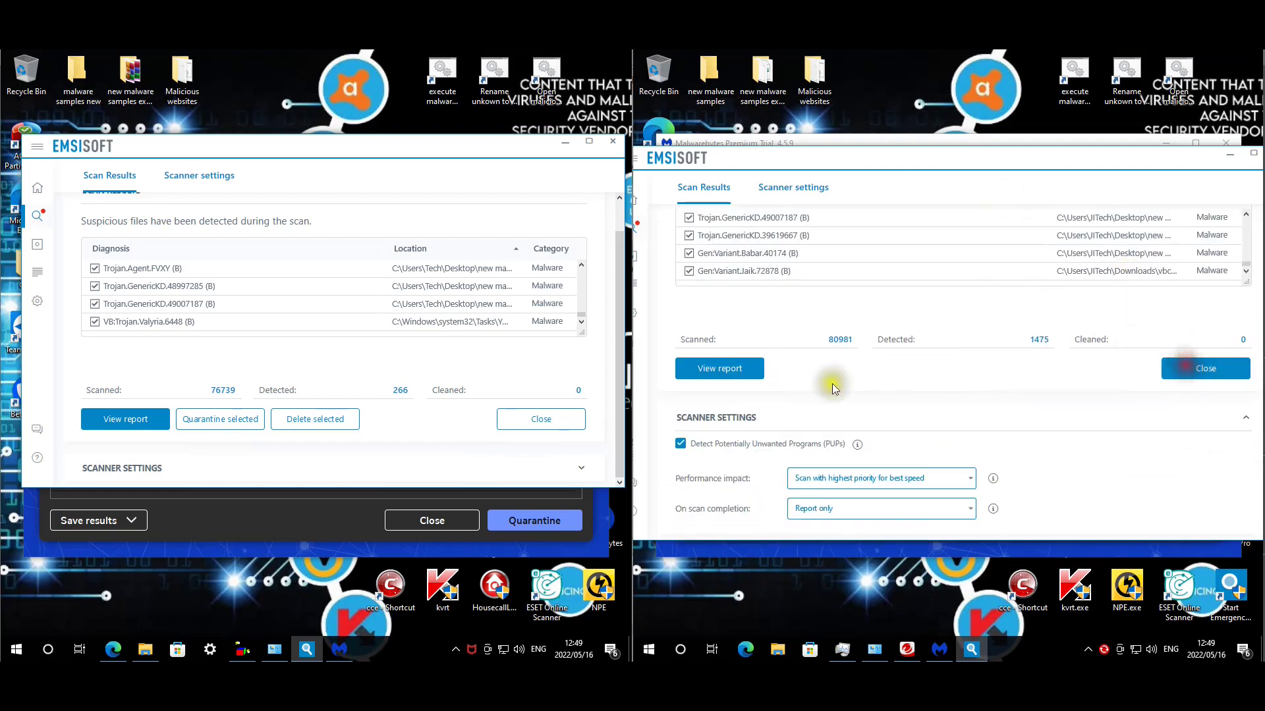
- Close the Emsisoft scan results and program on both machines, dismissing the offer to install Emsisoft protection
{"action": "left_click", "coordinate": [1205, 368]}
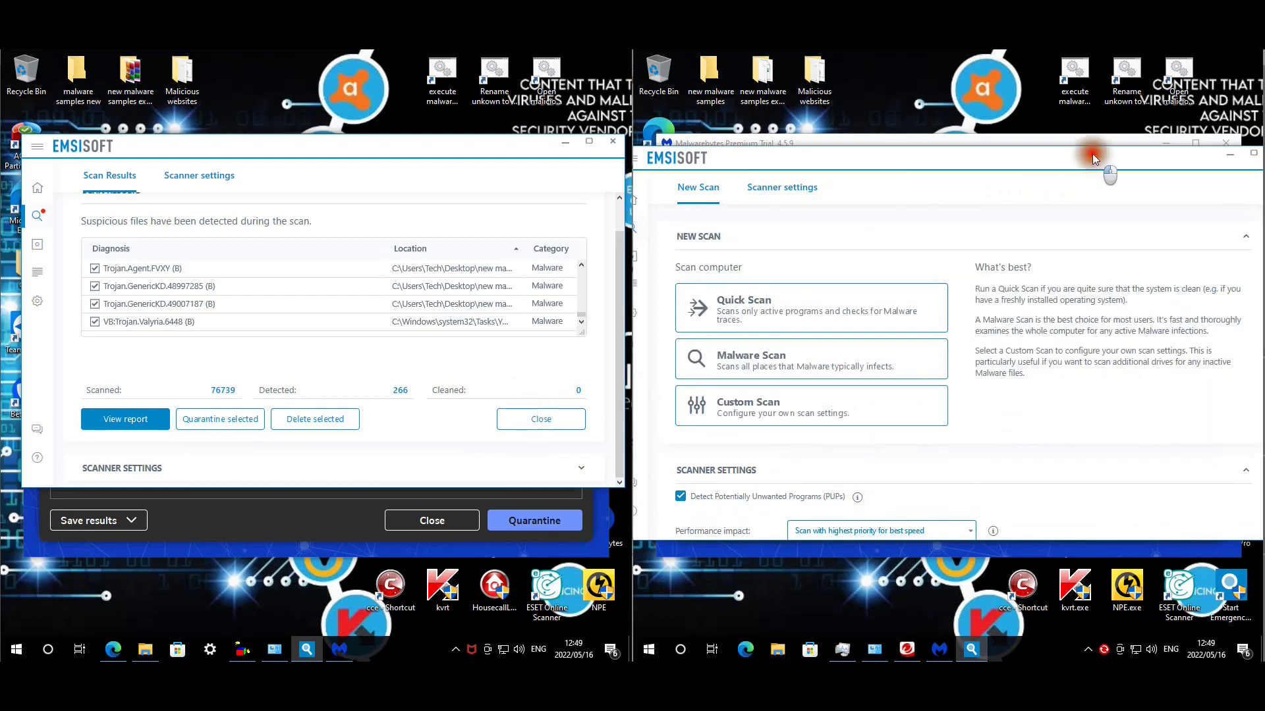
{"action": "double_click", "coordinate": [1171, 151]}
{"action": "left_click", "coordinate": [1230, 164]}
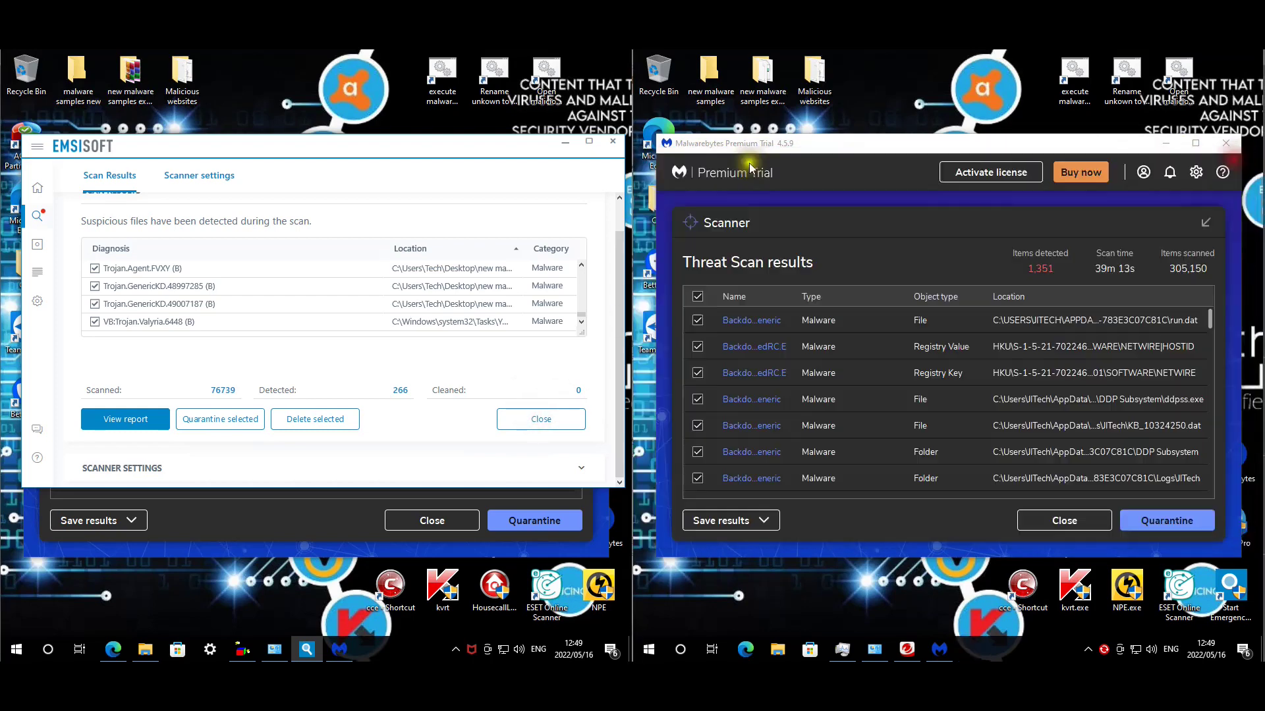
{"action": "left_click", "coordinate": [1036, 423]}
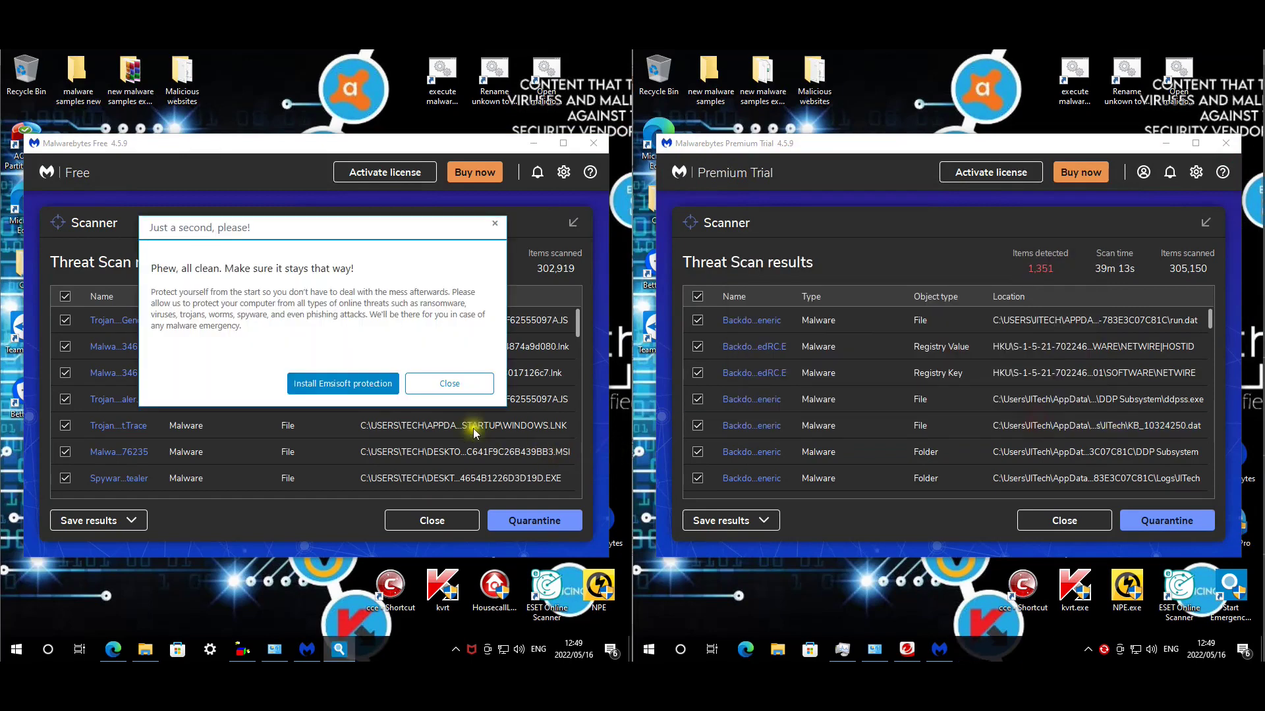
{"action": "left_click", "coordinate": [451, 385]}
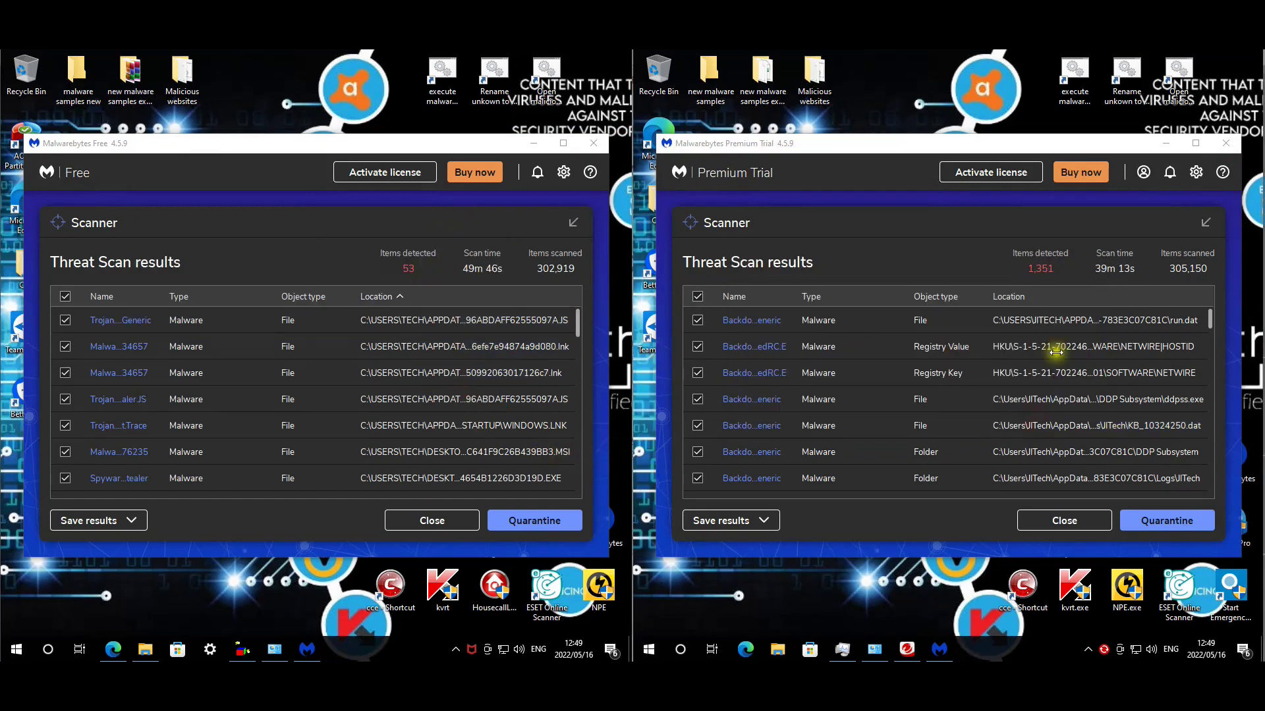
- Sort the Trend Micro machine's Malwarebytes results by location and examine the McAfee machine's detections through to the end of its list
{"action": "left_click", "coordinate": [1020, 297]}
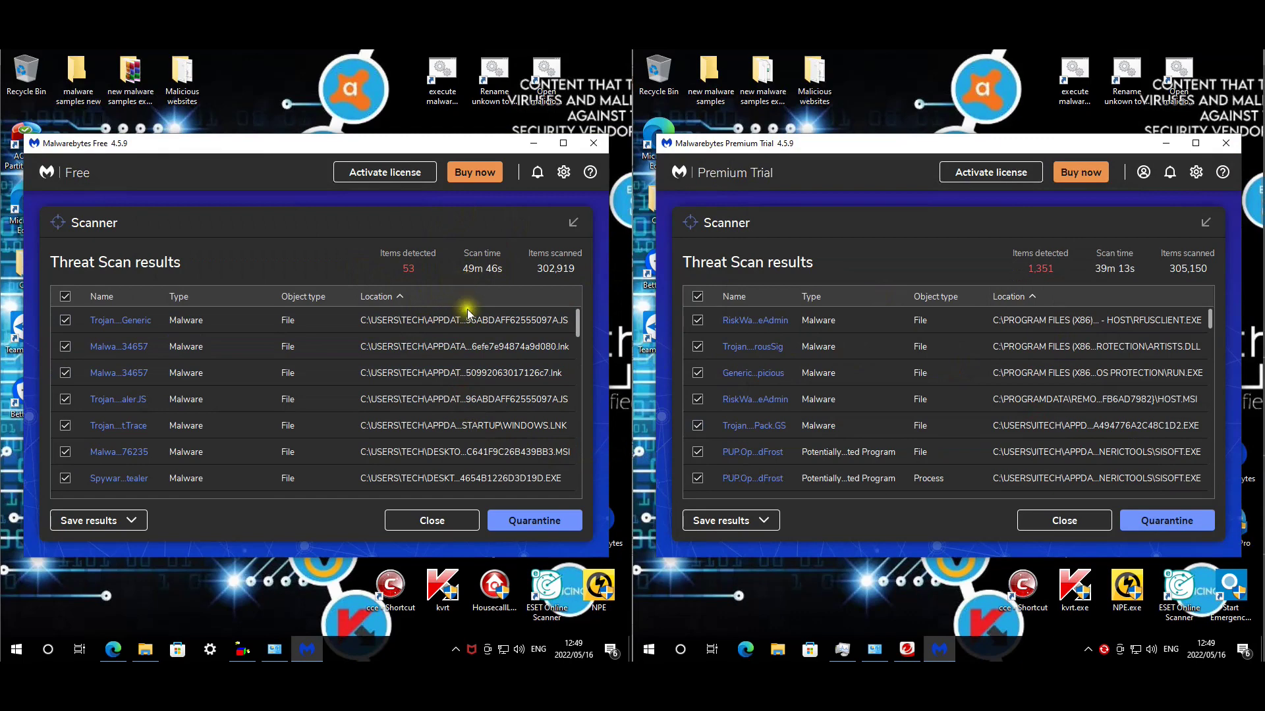
{"action": "left_click", "coordinate": [487, 321]}
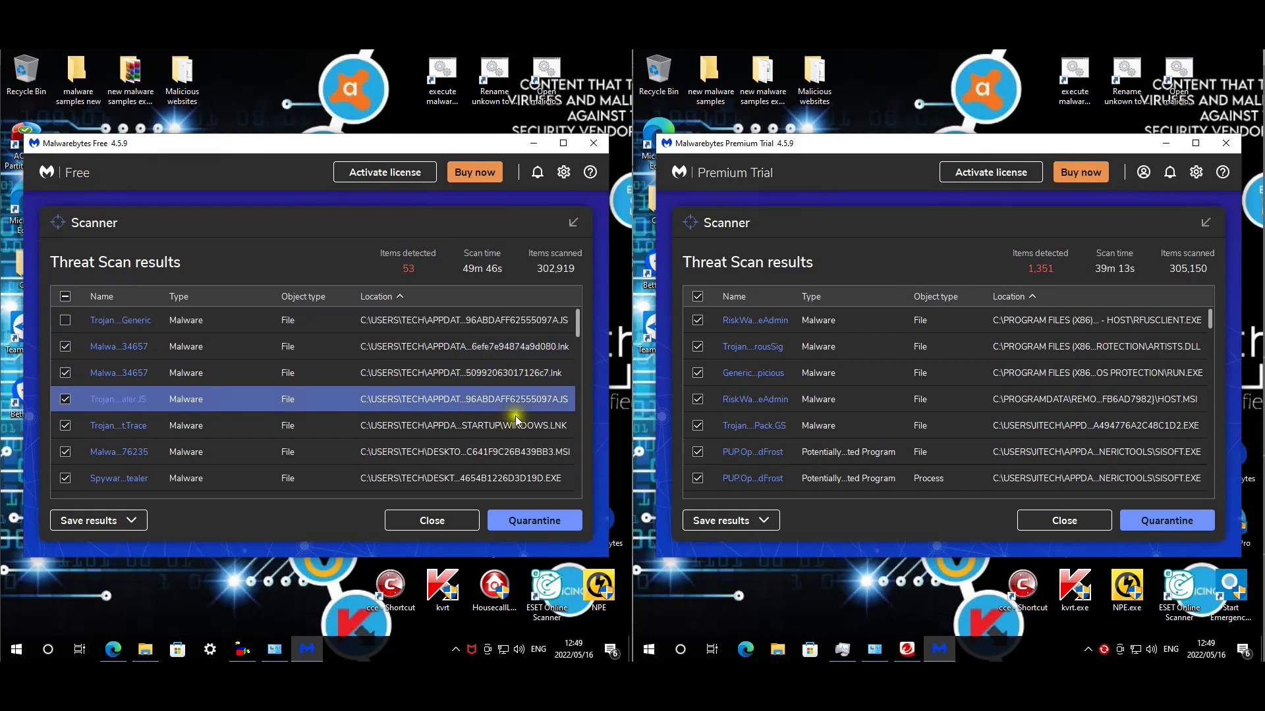
{"action": "scroll", "coordinate": [532, 406], "scroll_direction": "down", "scroll_amount": 2}
{"action": "scroll", "coordinate": [532, 406], "scroll_direction": "down", "scroll_amount": 1}
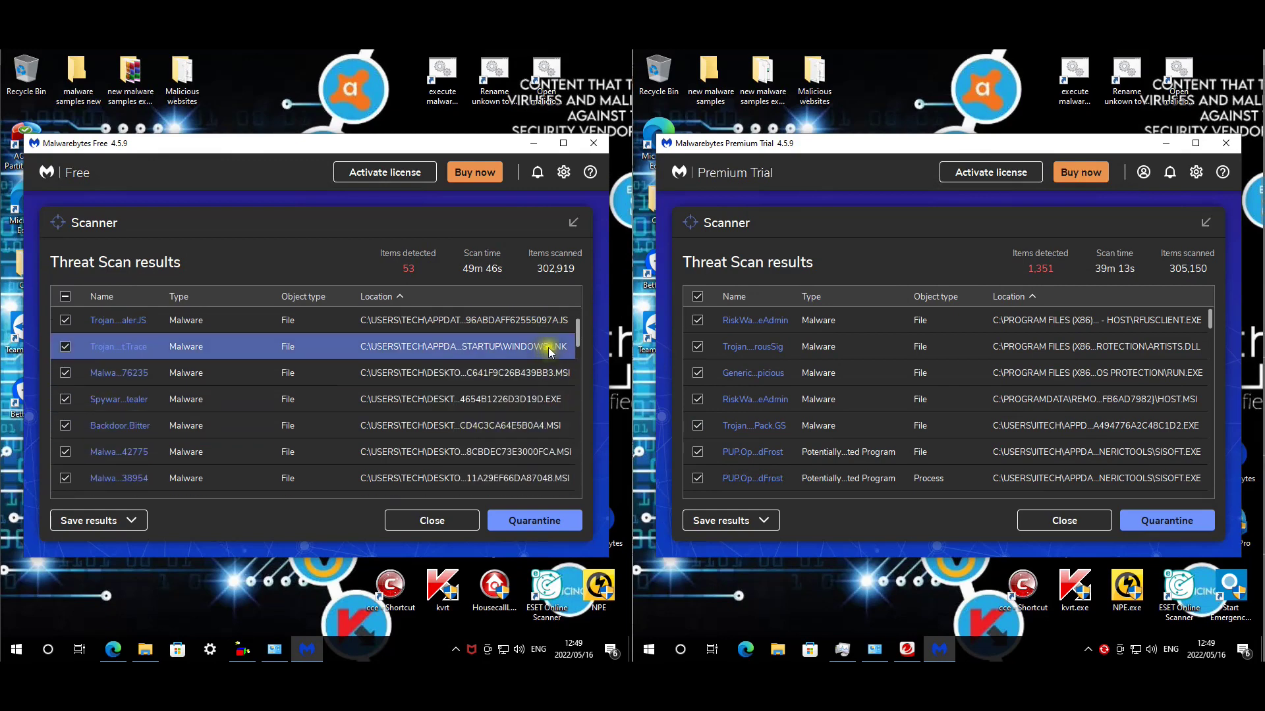
{"action": "scroll", "coordinate": [581, 402], "scroll_direction": "down", "scroll_amount": 3}
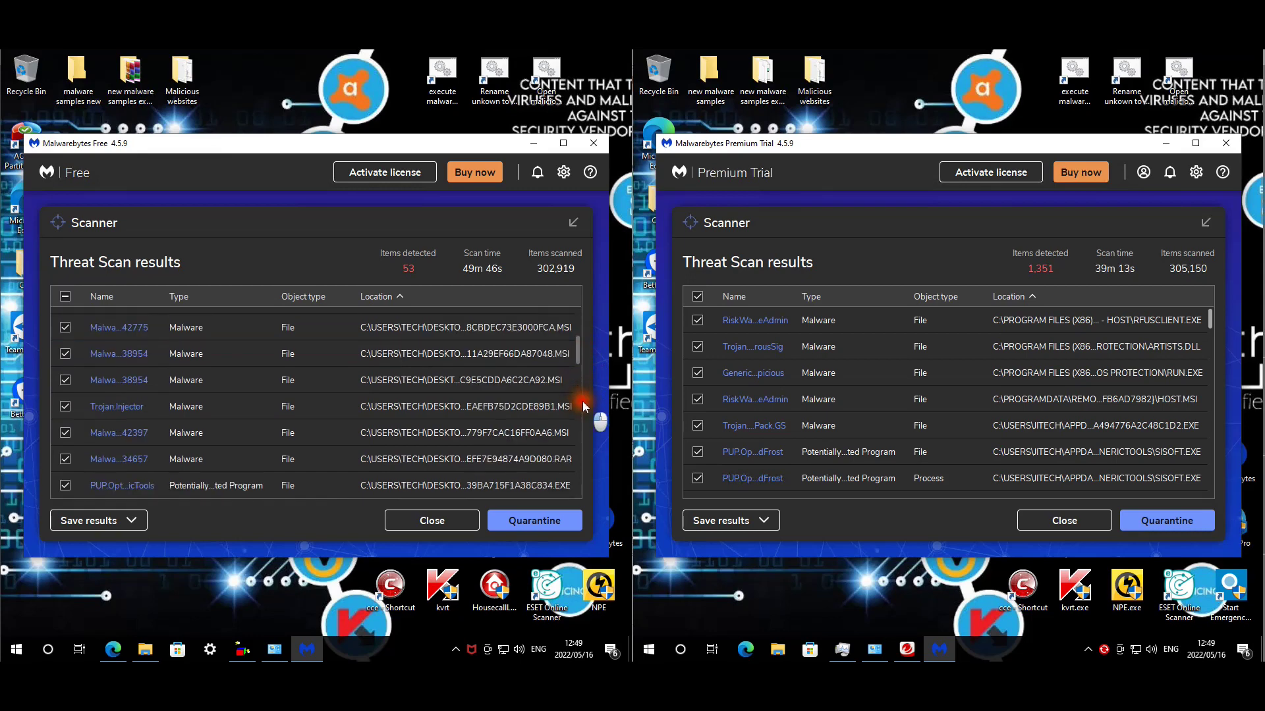
{"action": "scroll", "coordinate": [587, 429], "scroll_direction": "down", "scroll_amount": 5}
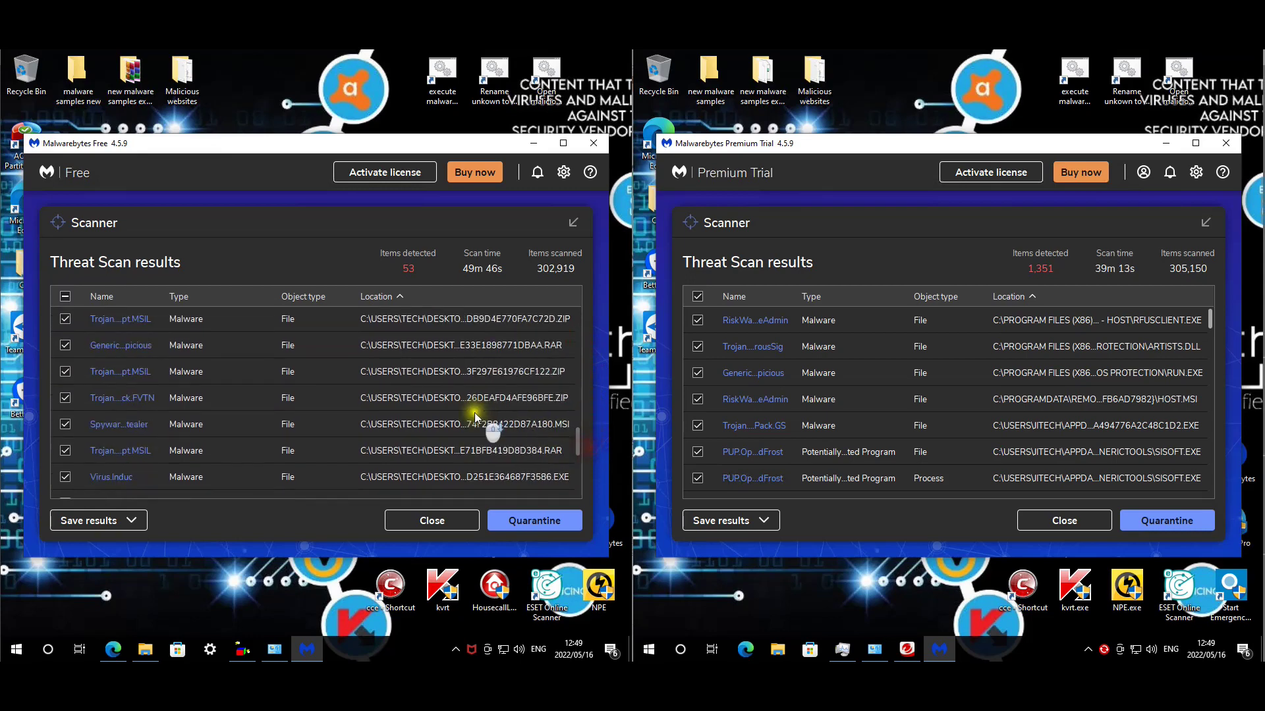
{"action": "scroll", "coordinate": [490, 438], "scroll_direction": "down", "scroll_amount": 5}
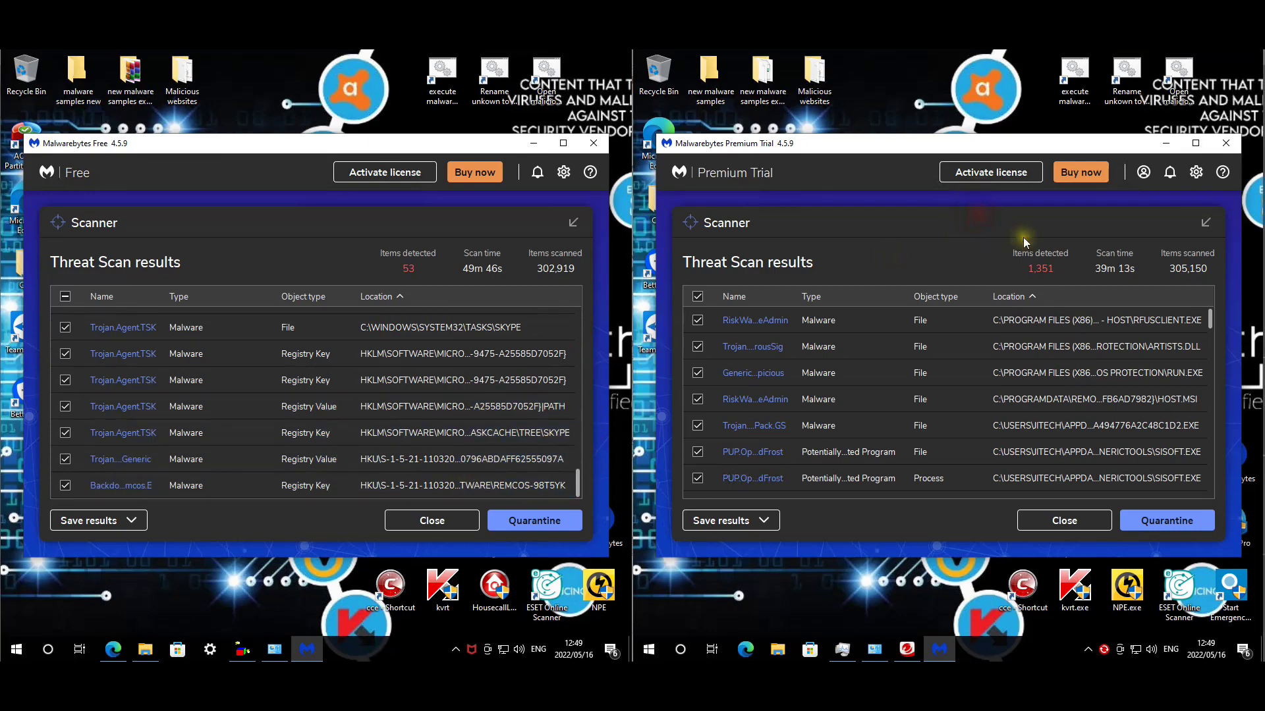
- Examine the Malwarebytes detections and their locations on the Trend Micro machine, through to the registry entries at the end of the list
{"action": "left_click", "coordinate": [1090, 322]}
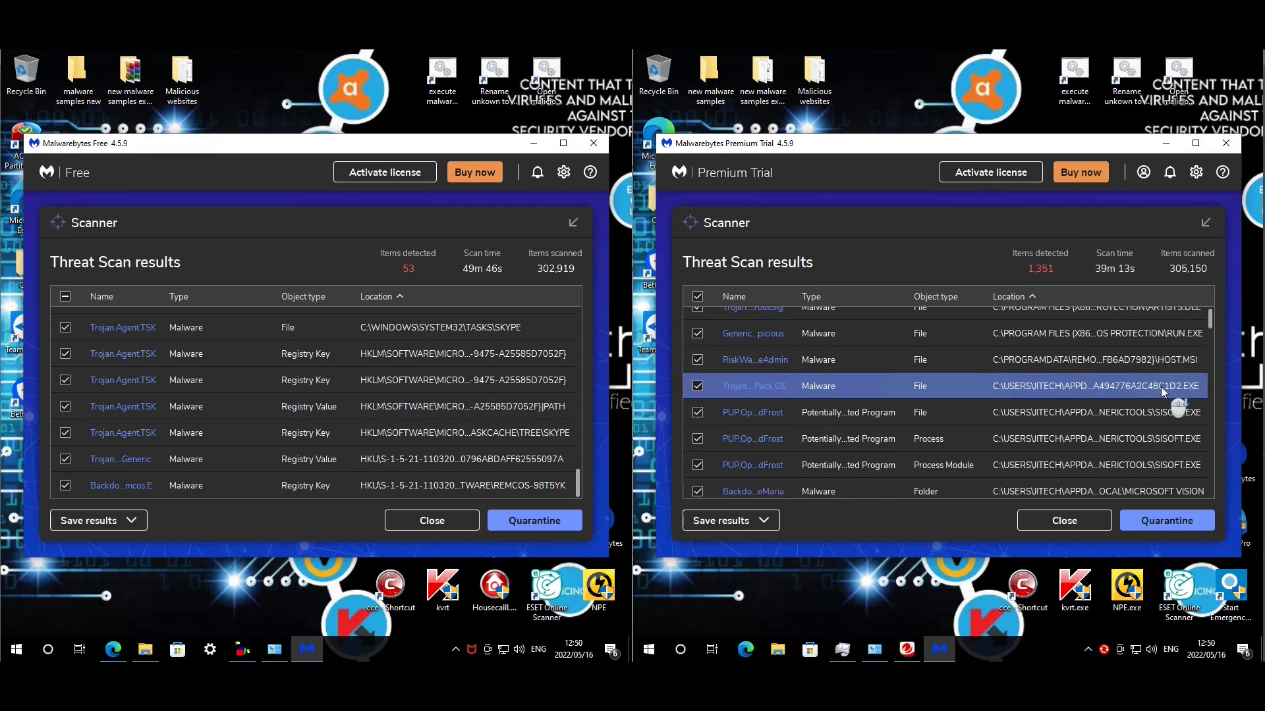
{"action": "scroll", "coordinate": [1116, 389], "scroll_direction": "down", "scroll_amount": 3}
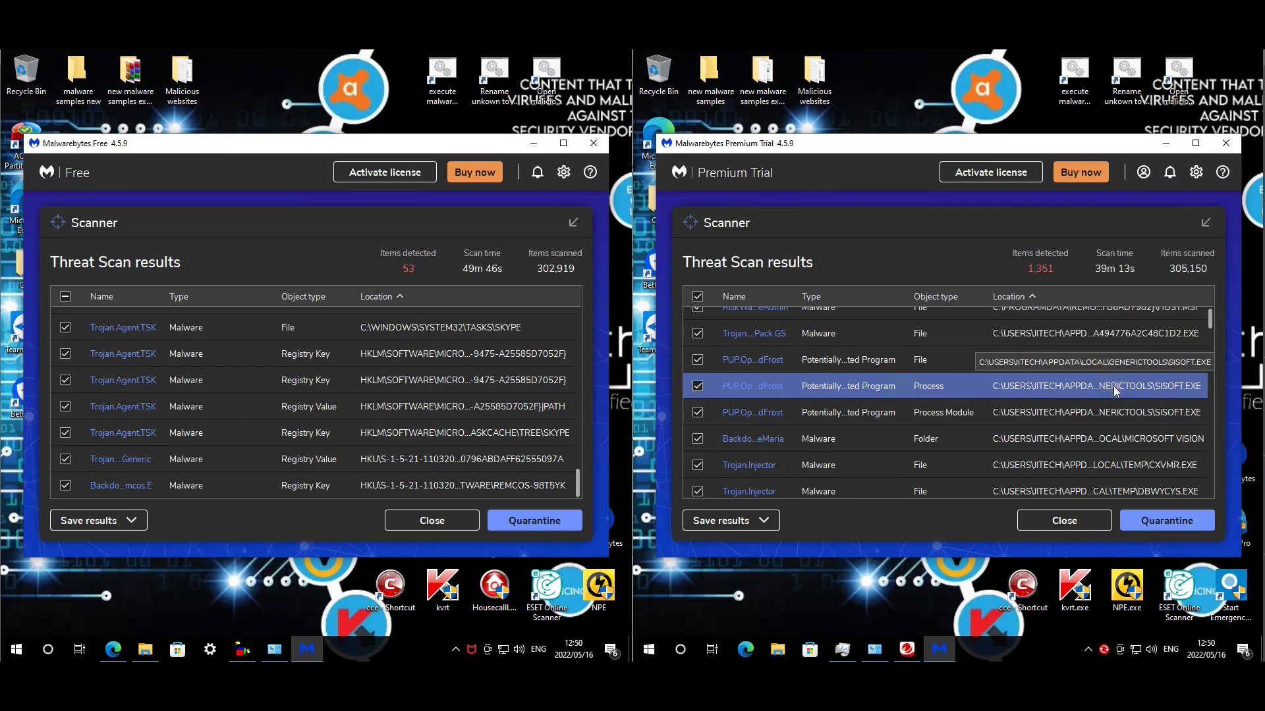
{"action": "scroll", "coordinate": [1159, 382], "scroll_direction": "down", "scroll_amount": 1}
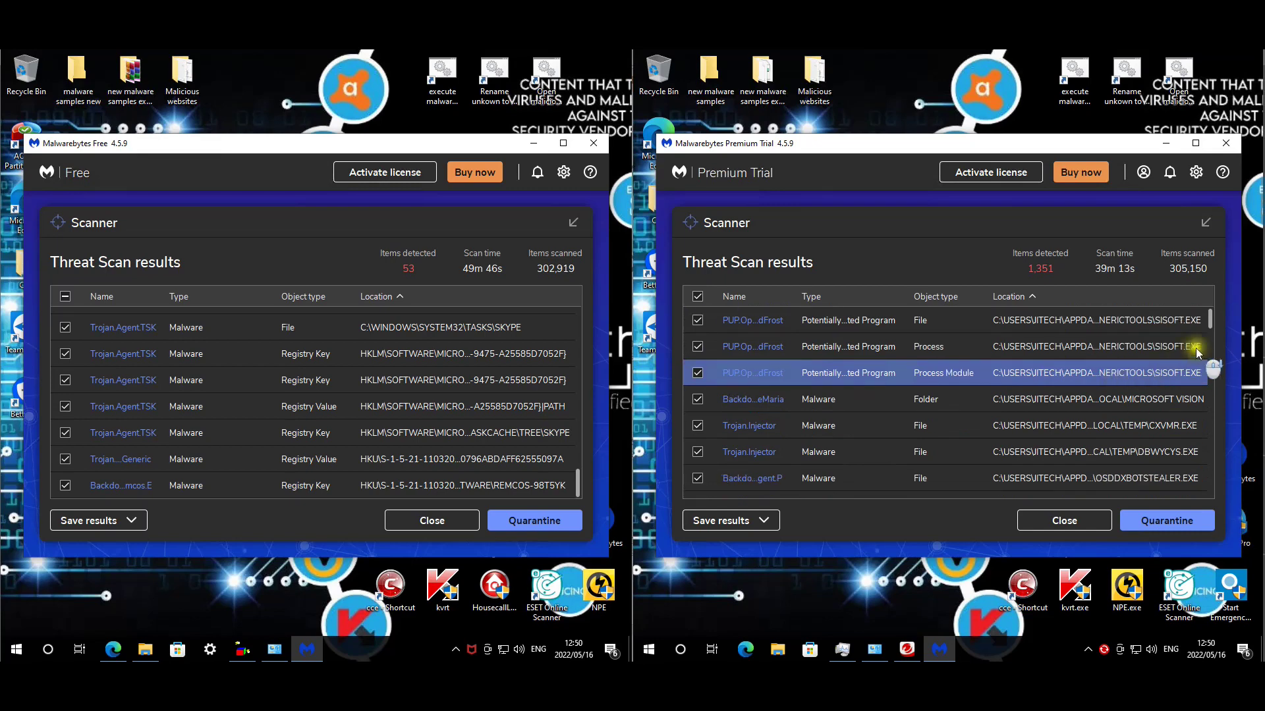
{"action": "left_click_drag", "start_coordinate": [1207, 347], "coordinate": [1215, 490]}
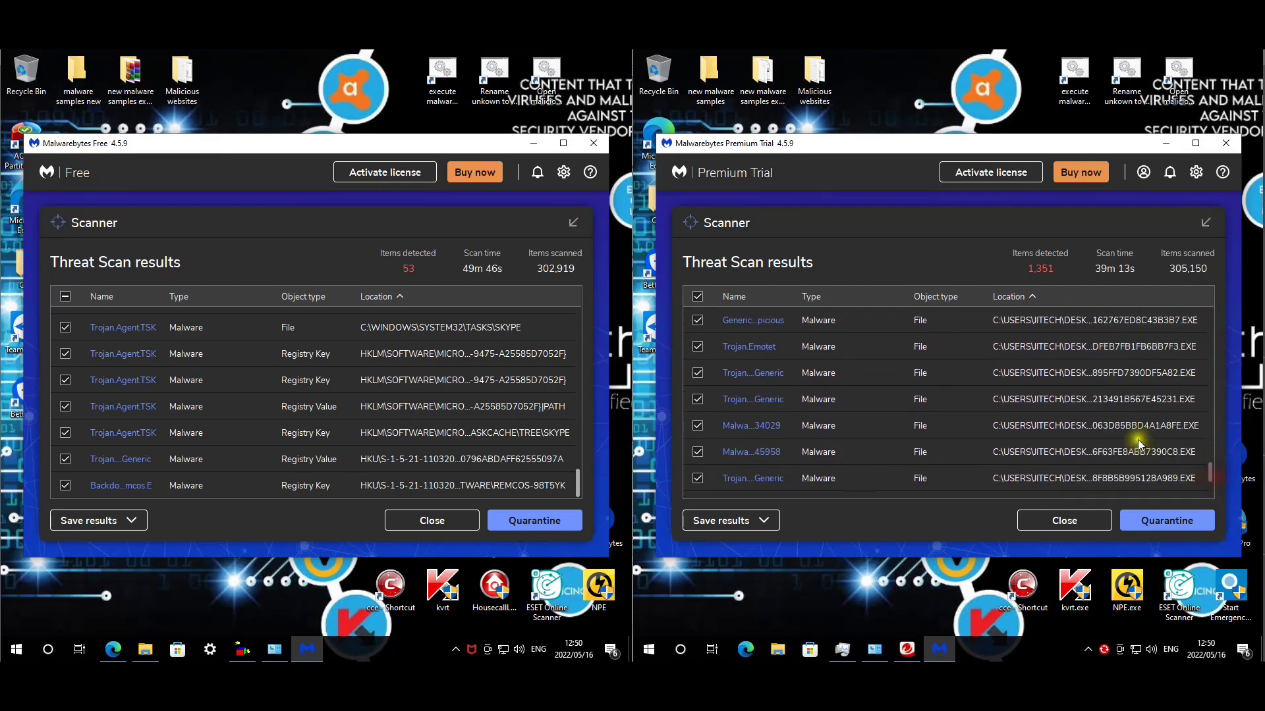
{"action": "scroll", "coordinate": [1097, 428], "scroll_direction": "down", "scroll_amount": 5}
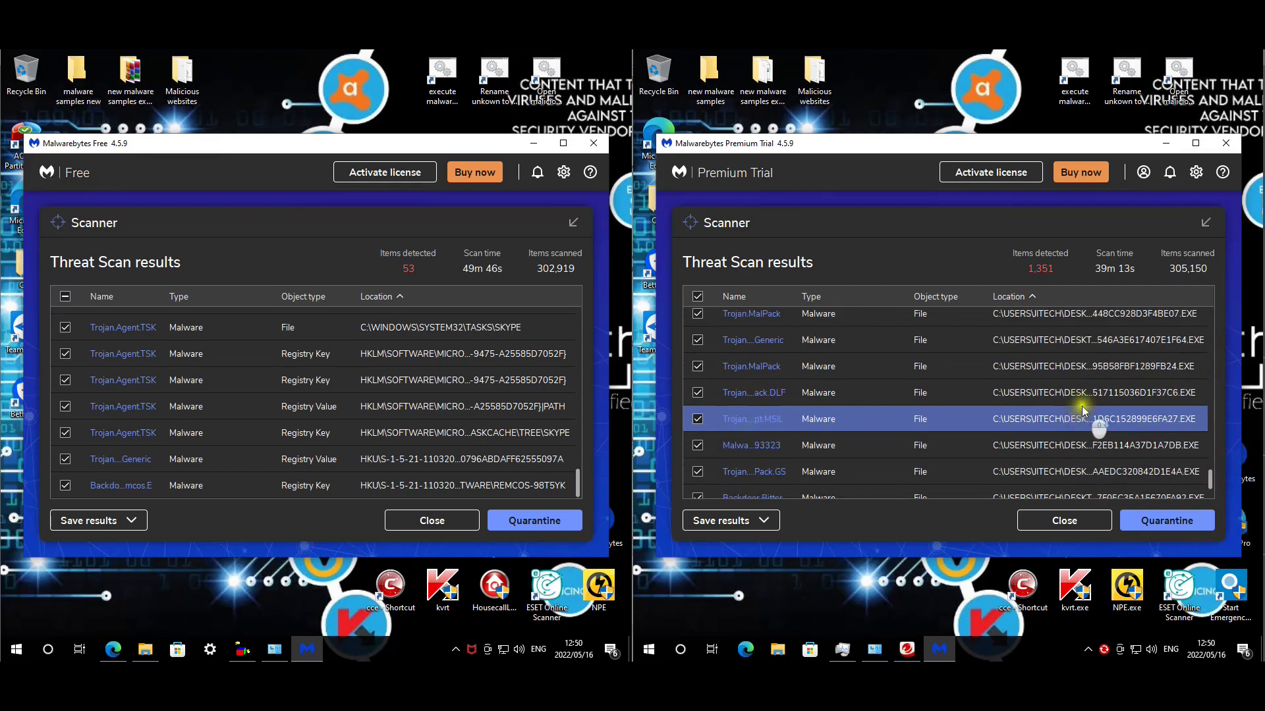
{"action": "scroll", "coordinate": [1072, 400], "scroll_direction": "down", "scroll_amount": 8}
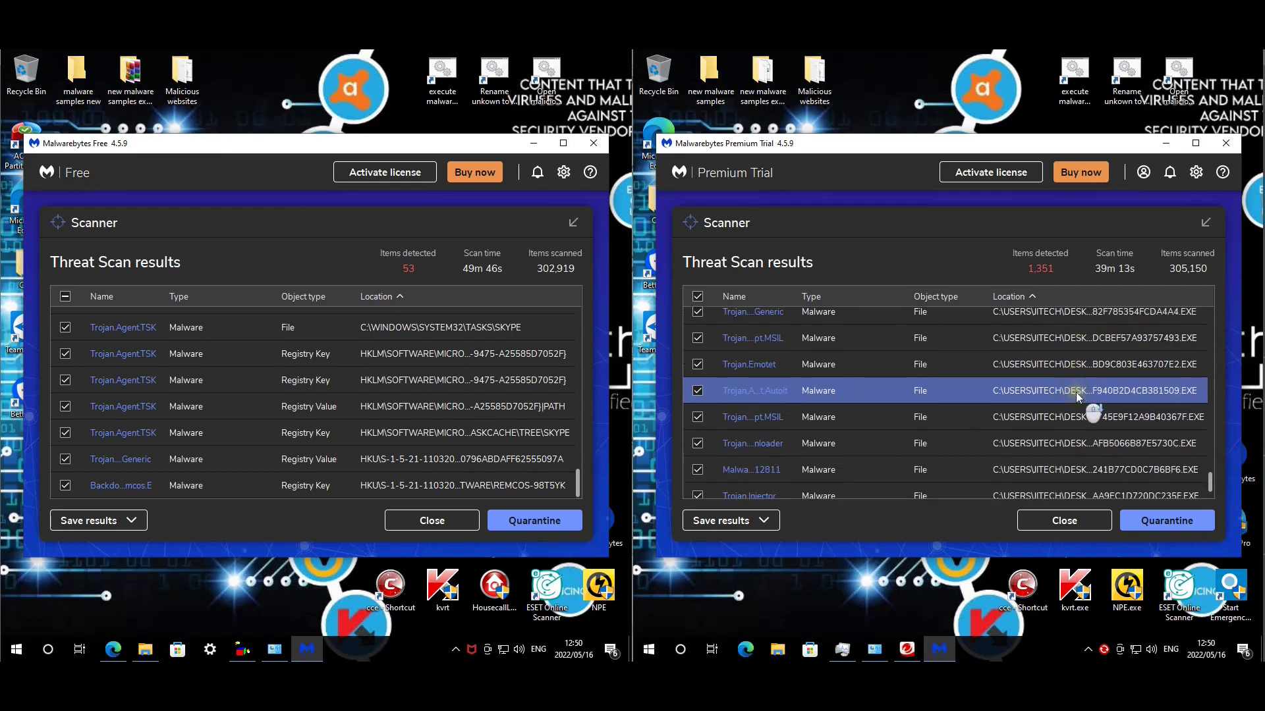
{"action": "scroll", "coordinate": [1077, 392], "scroll_direction": "down", "scroll_amount": 10}
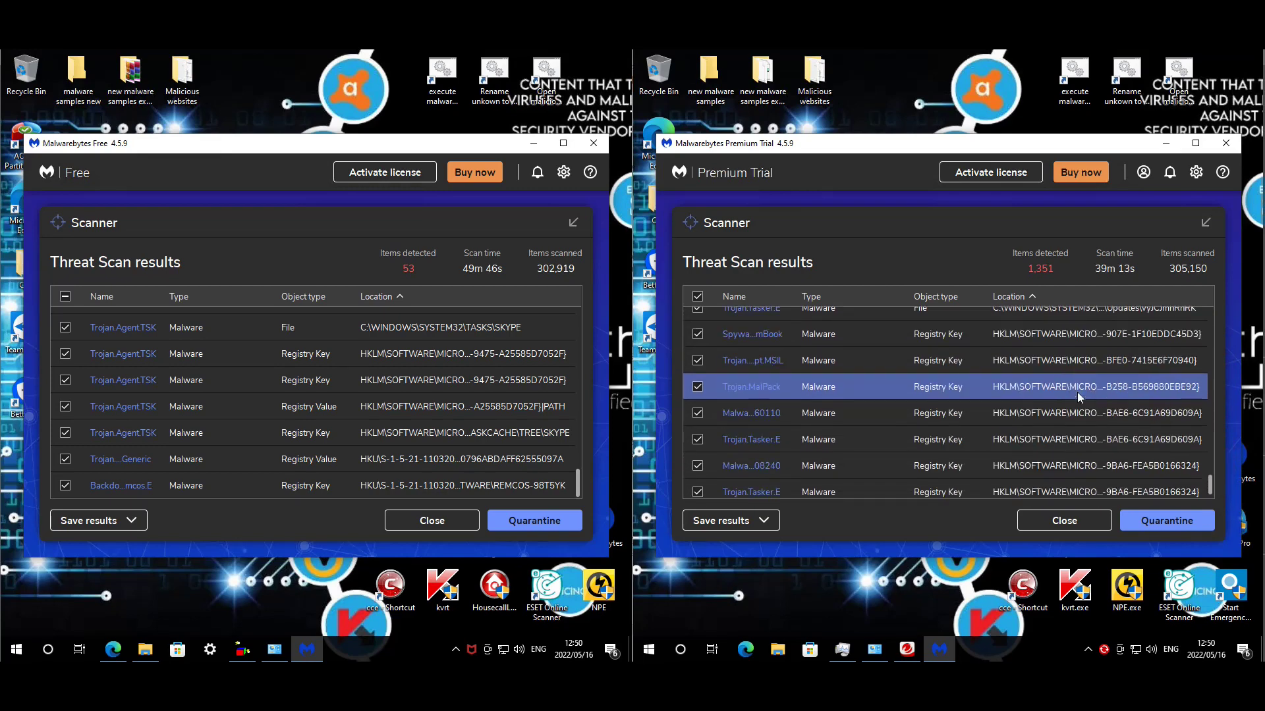
{"action": "scroll", "coordinate": [1080, 395], "scroll_direction": "down", "scroll_amount": 8}
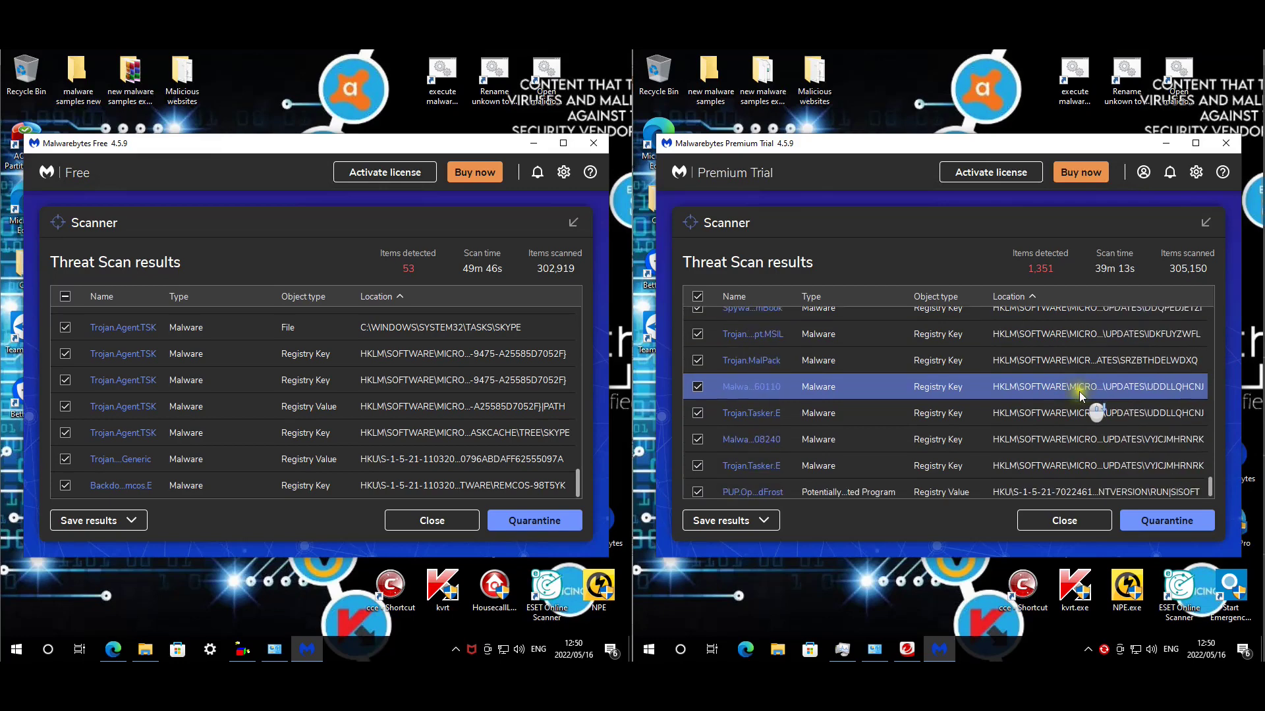
{"action": "left_click", "coordinate": [1080, 397]}
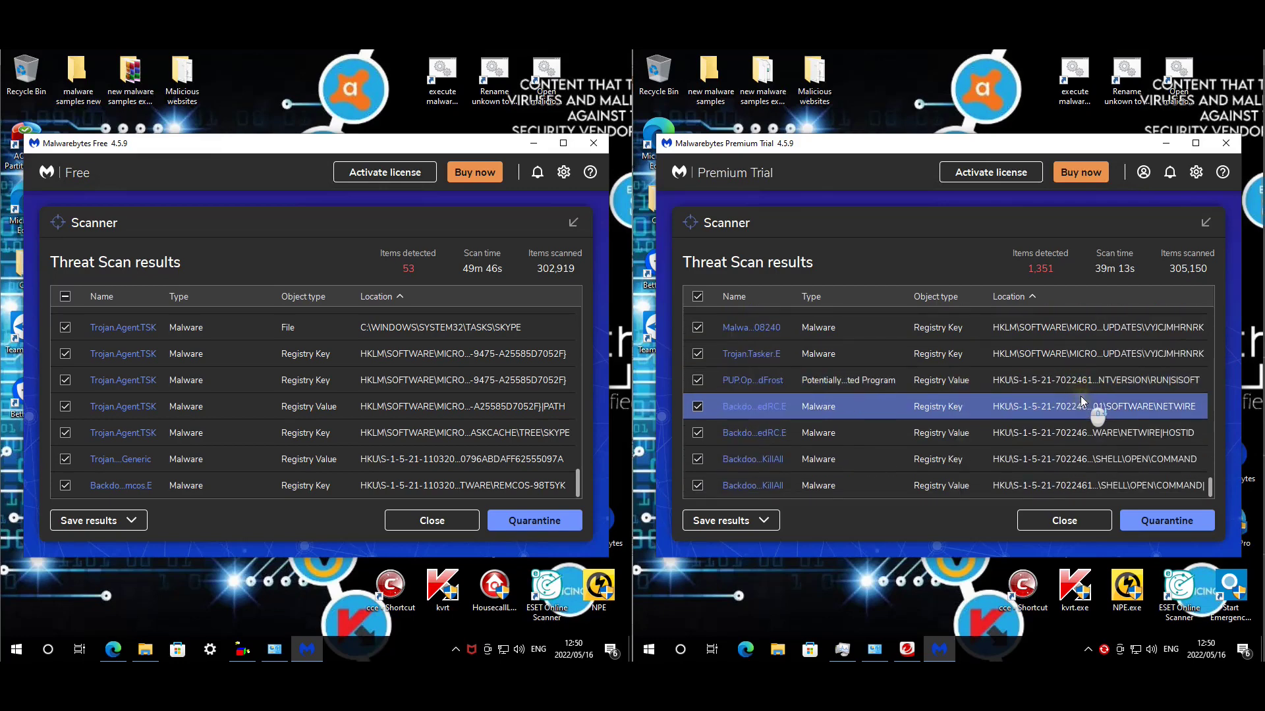
- Close the scan results and Malwarebytes on both machines without quarantining, and dismiss the Windows Script Host error on the McAfee machine
{"action": "left_click", "coordinate": [1072, 520]}
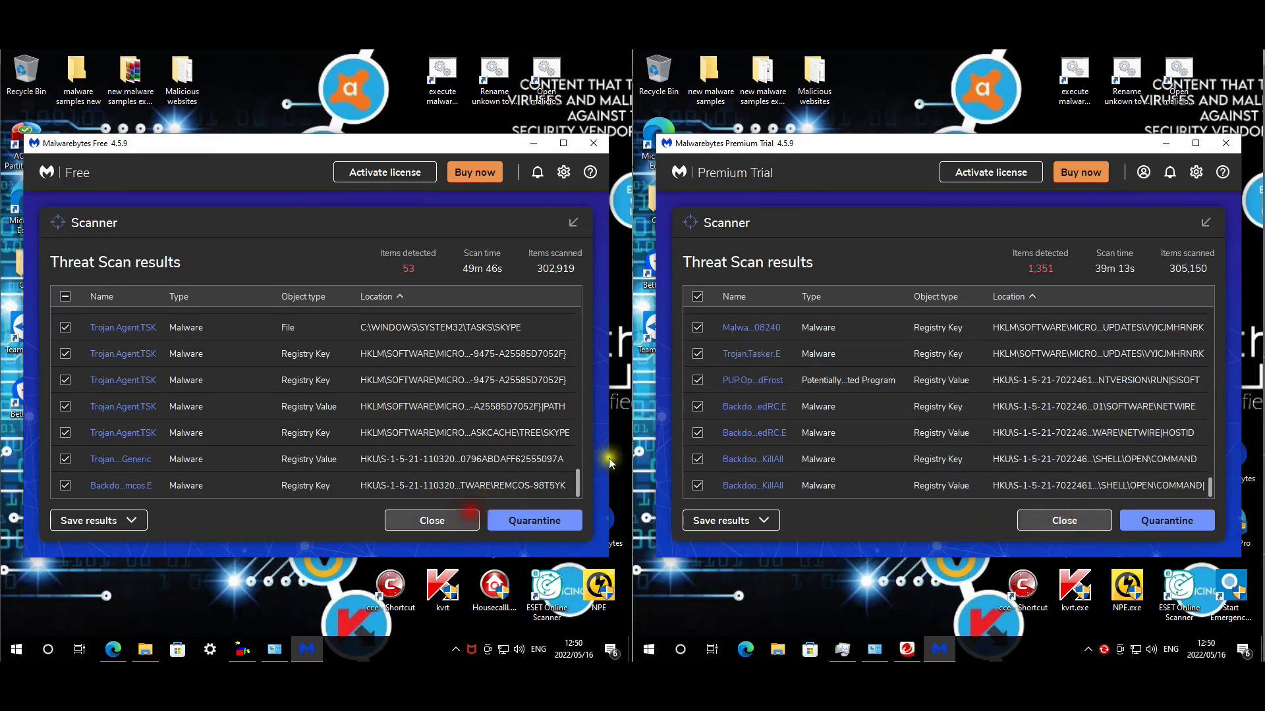
{"action": "left_click", "coordinate": [932, 403]}
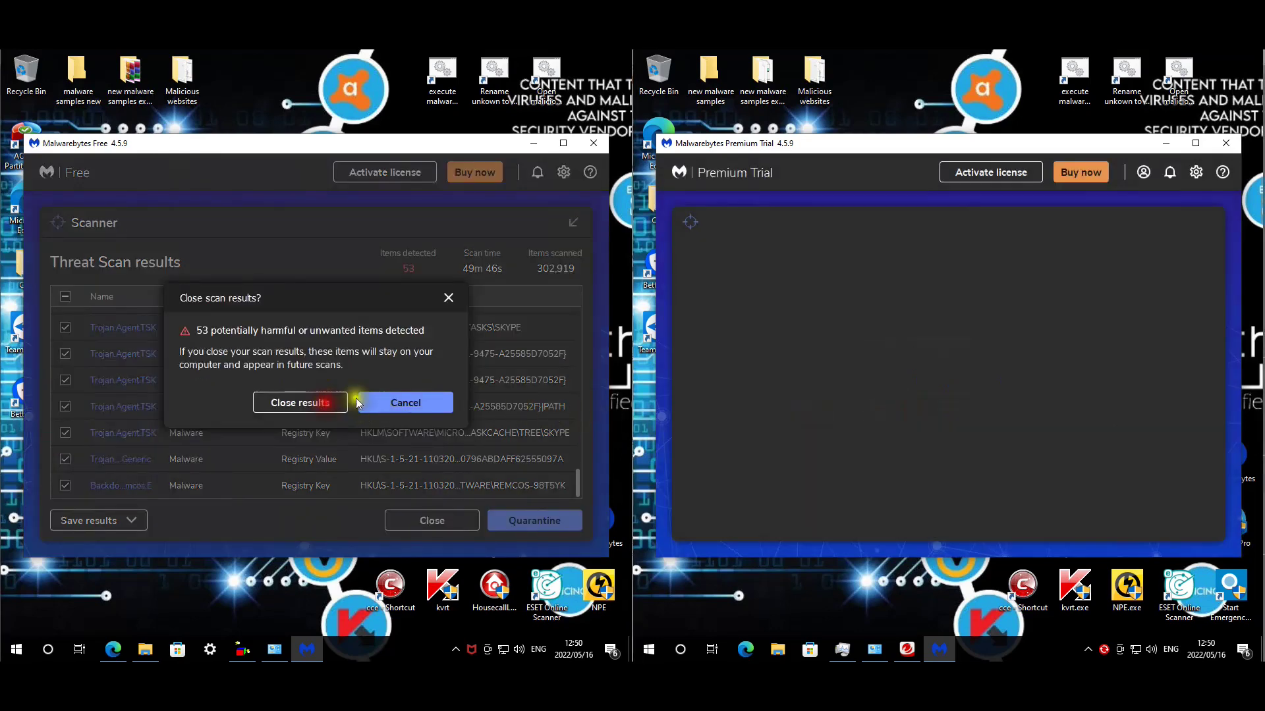
{"action": "left_click", "coordinate": [1225, 143]}
{"action": "left_click", "coordinate": [593, 143]}
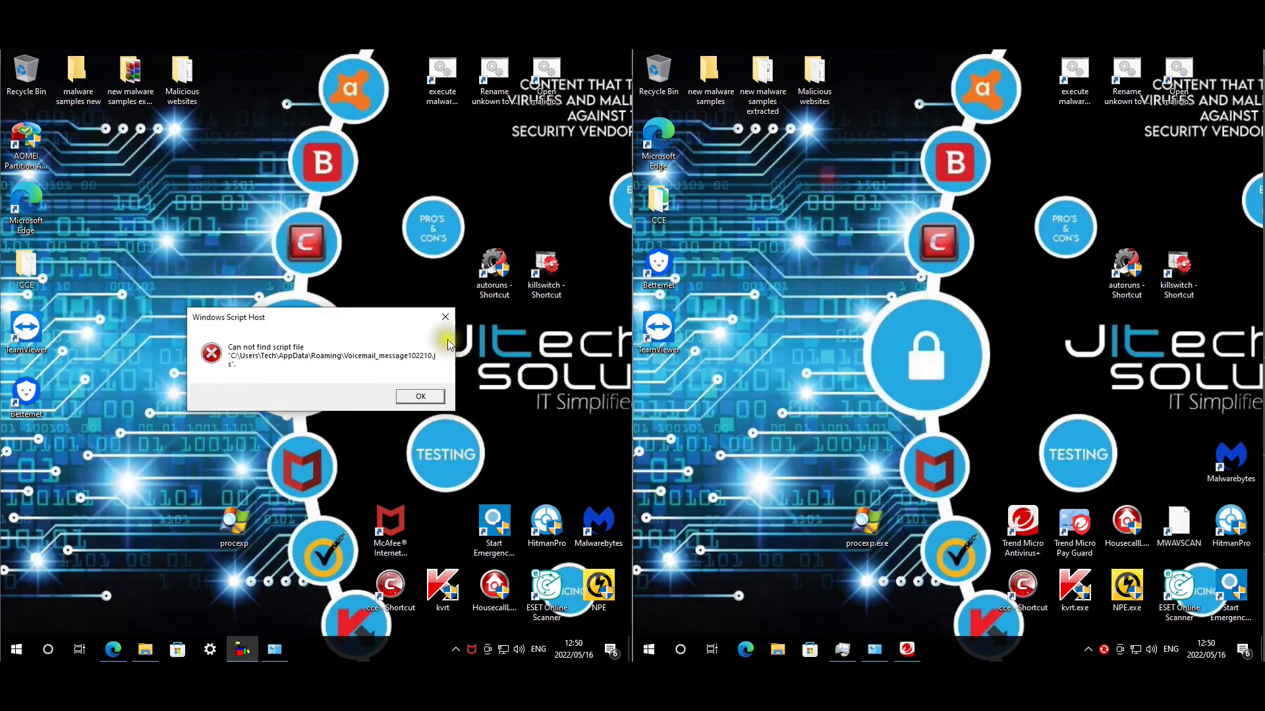
{"action": "left_click", "coordinate": [421, 396]}
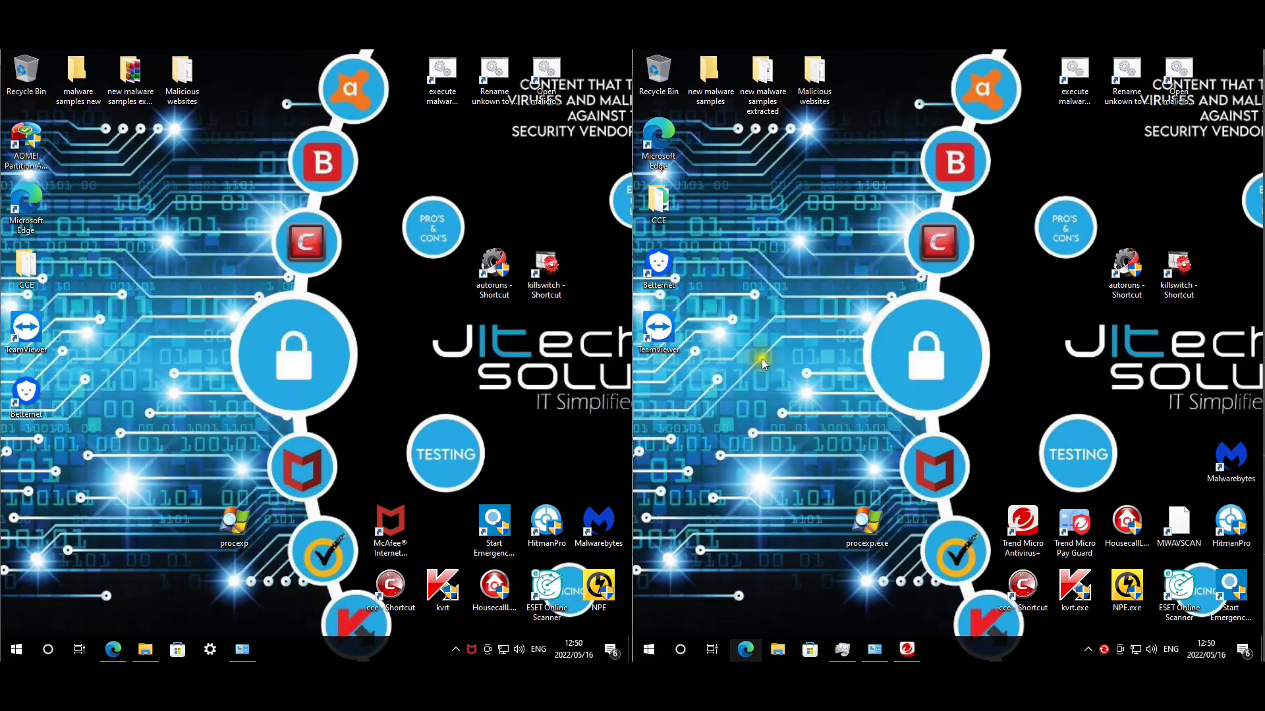
- Bring up Programs and Features on both machines and inspect the McAfee machine's Installer, Update, КриптоПро ЭЦП Browser plug-in and HitmanPro 3.8 entries
{"action": "left_click", "coordinate": [874, 649]}
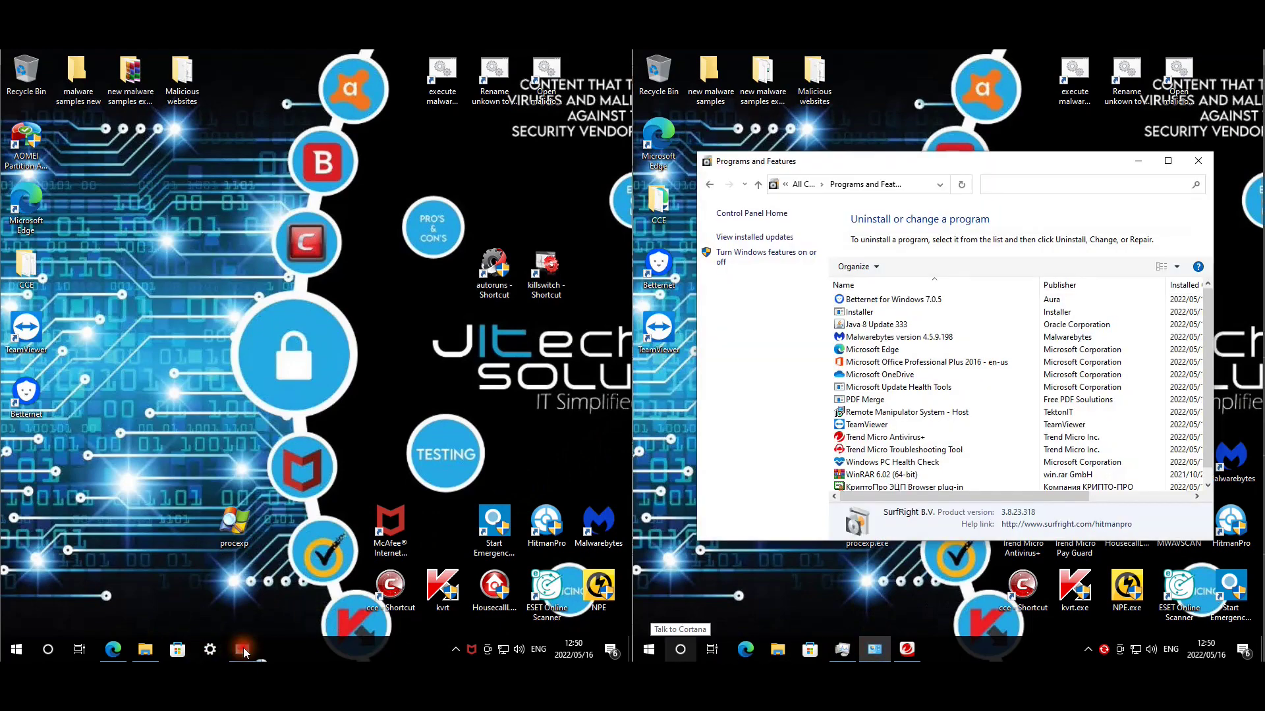
{"action": "left_click", "coordinate": [243, 648]}
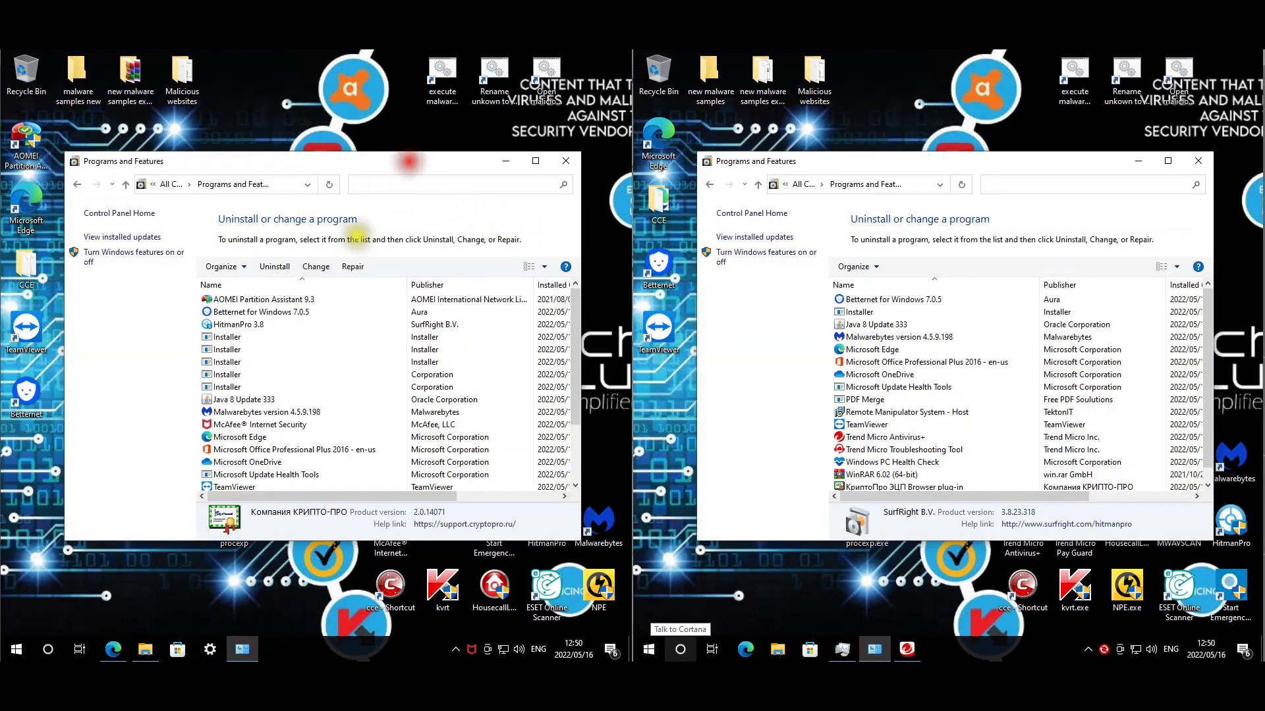
{"action": "left_click", "coordinate": [247, 333]}
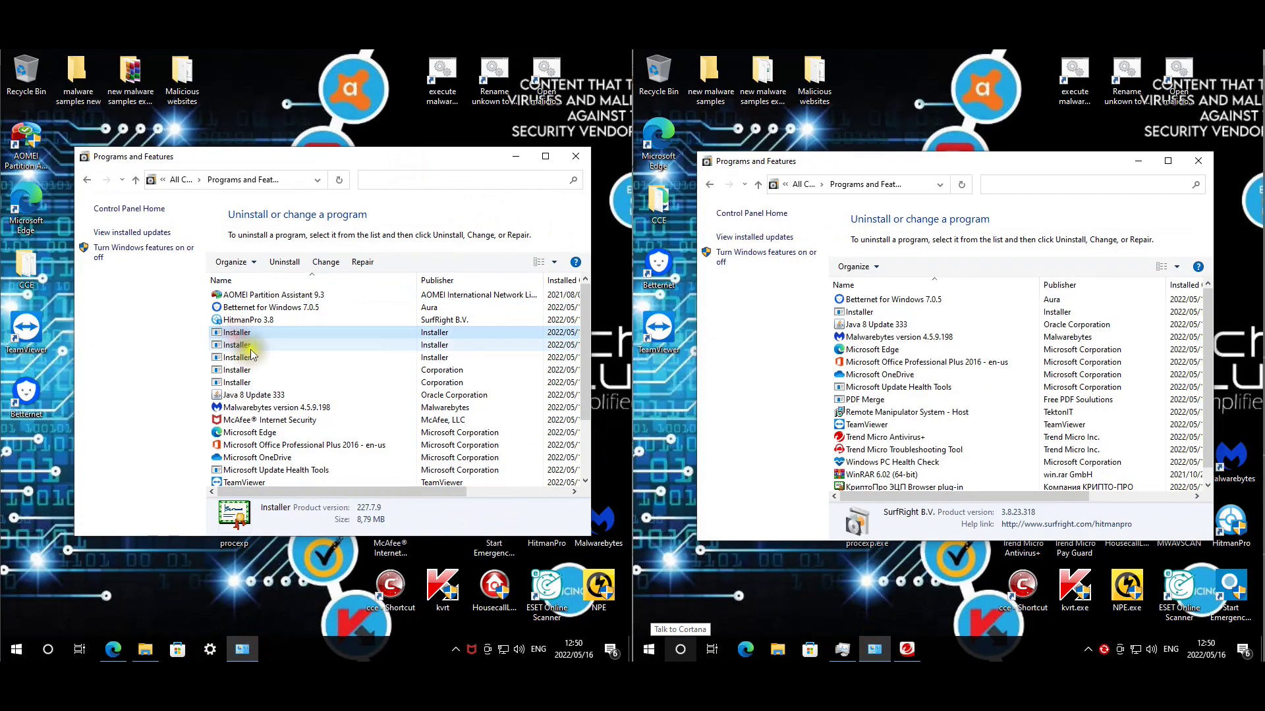
{"action": "left_click", "coordinate": [253, 382]}
{"action": "scroll", "coordinate": [312, 342], "scroll_direction": "down", "scroll_amount": 2}
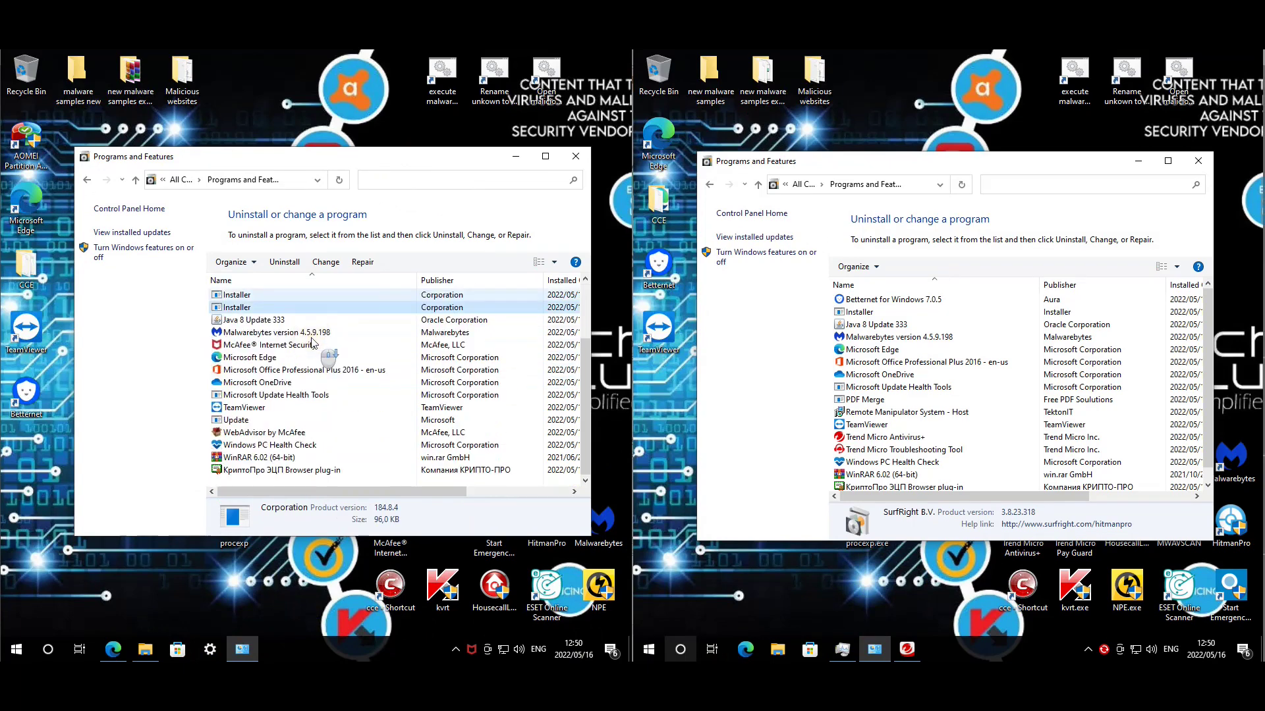
{"action": "left_click", "coordinate": [244, 422]}
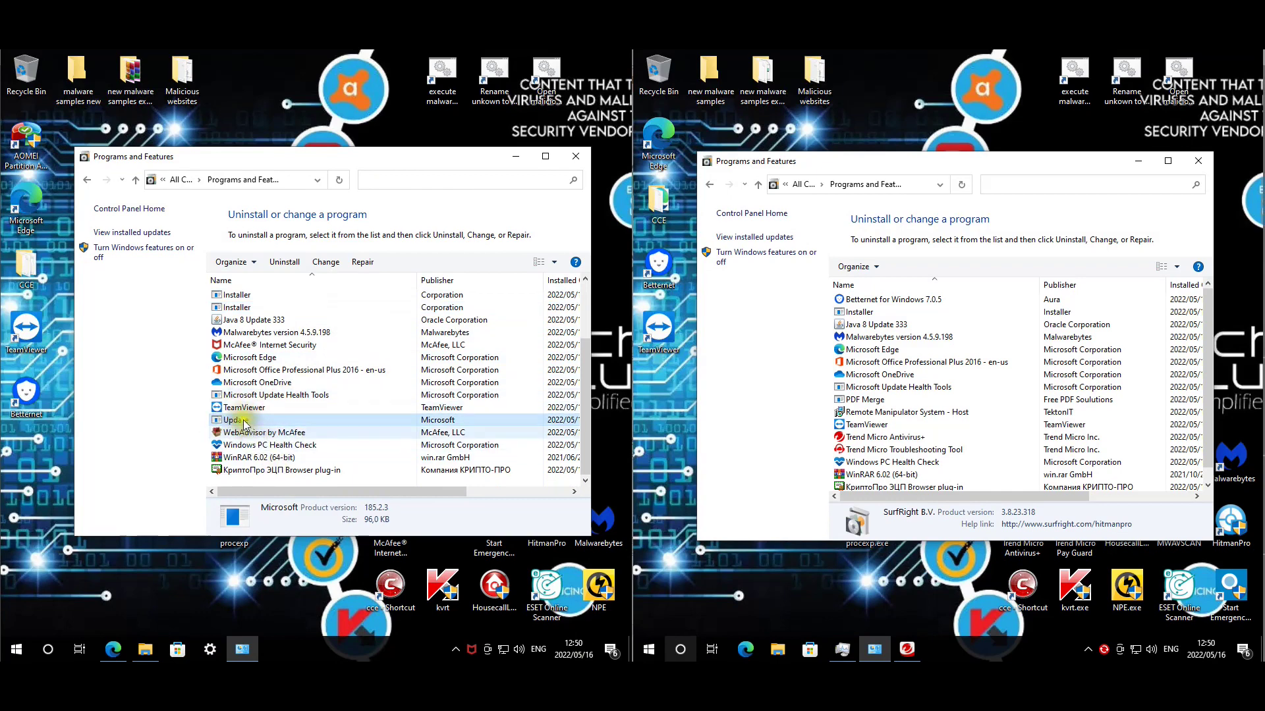
{"action": "left_click", "coordinate": [307, 471]}
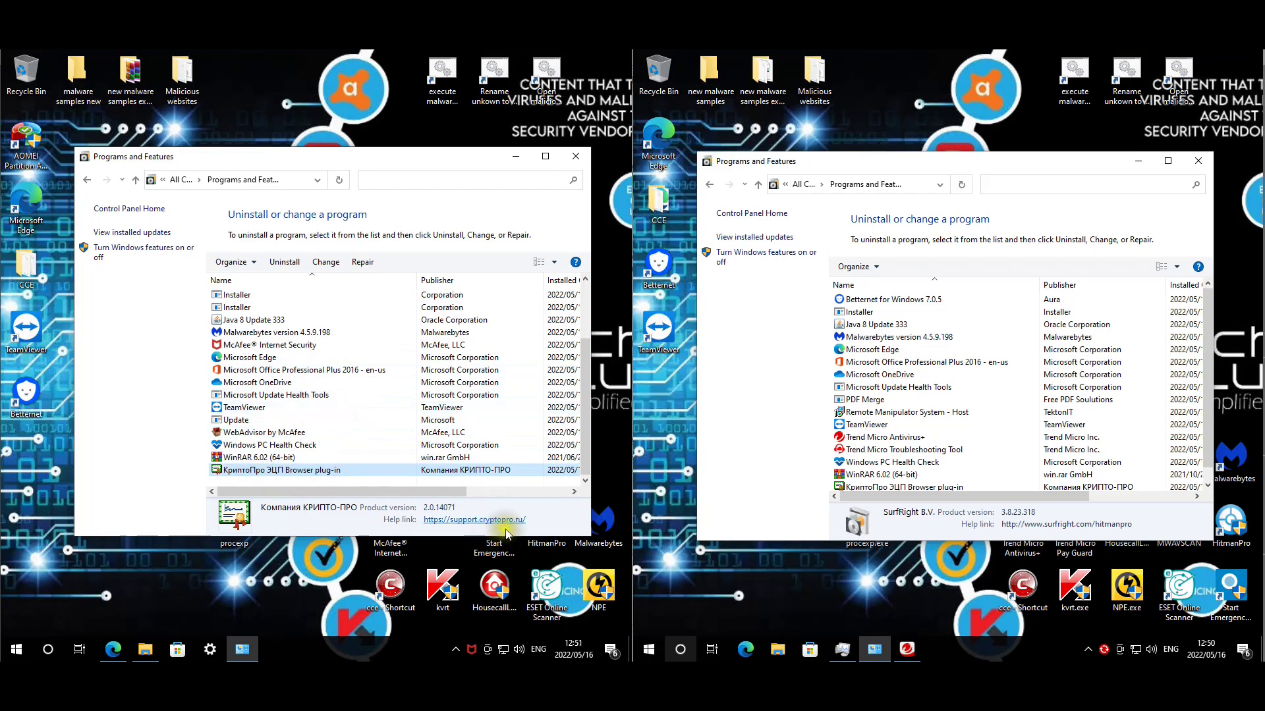
{"action": "scroll", "coordinate": [330, 415], "scroll_direction": "up", "scroll_amount": 2}
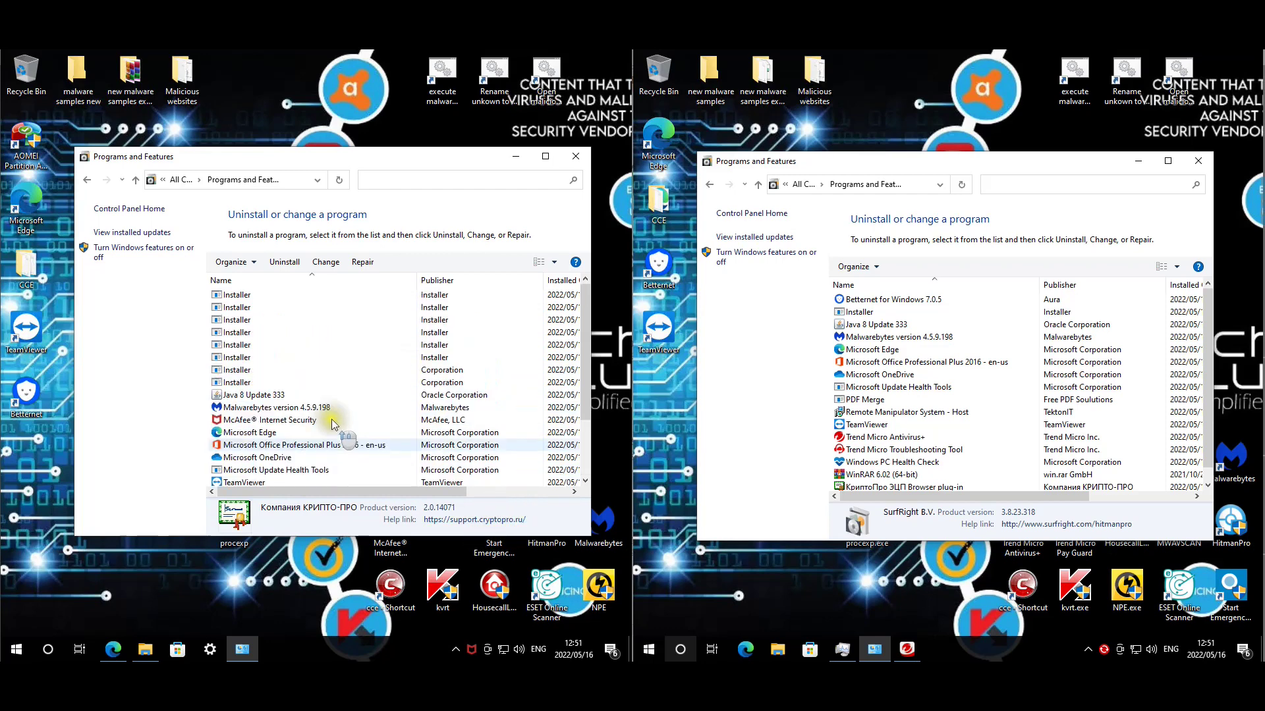
{"action": "left_click", "coordinate": [292, 319]}
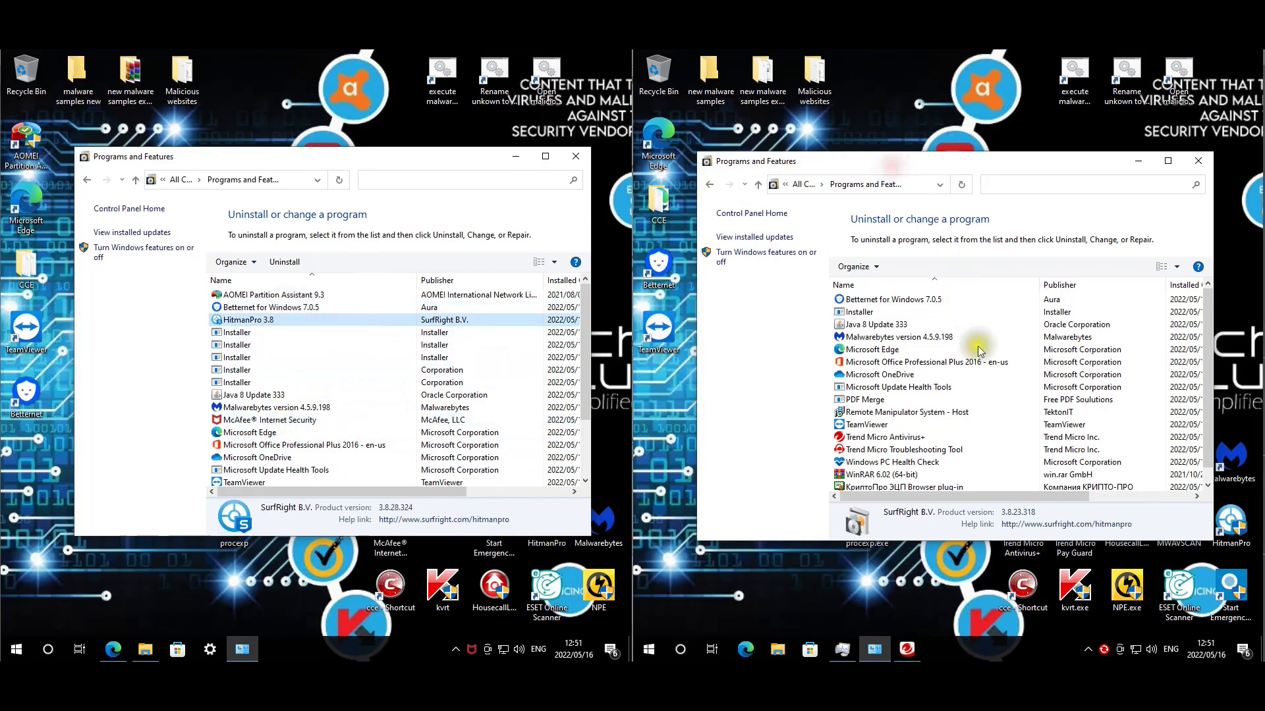
- Inspect the Trend Micro machine's installed programs, including Installer, Remote Manipulator System - Host and КриптоПро, and close Programs and Features on both machines
{"action": "left_click", "coordinate": [911, 311]}
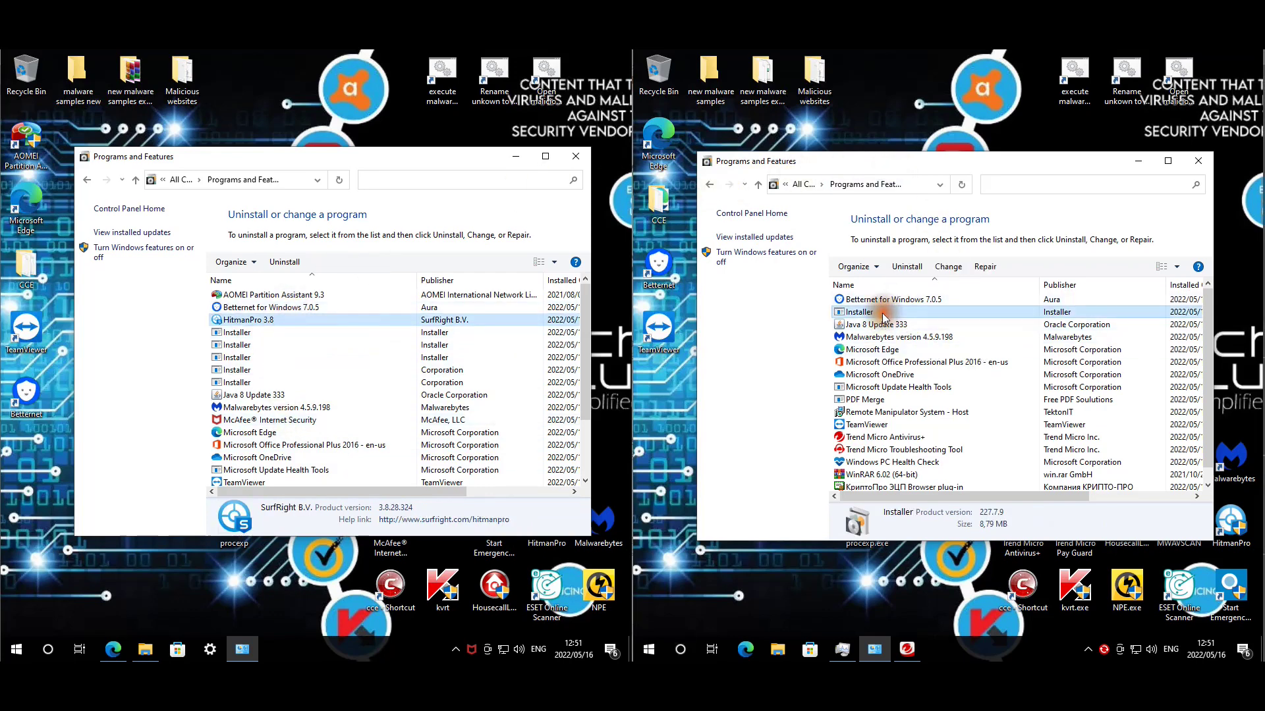
{"action": "left_click", "coordinate": [893, 399]}
{"action": "left_click", "coordinate": [906, 387]}
{"action": "scroll", "coordinate": [971, 366], "scroll_direction": "down", "scroll_amount": 1}
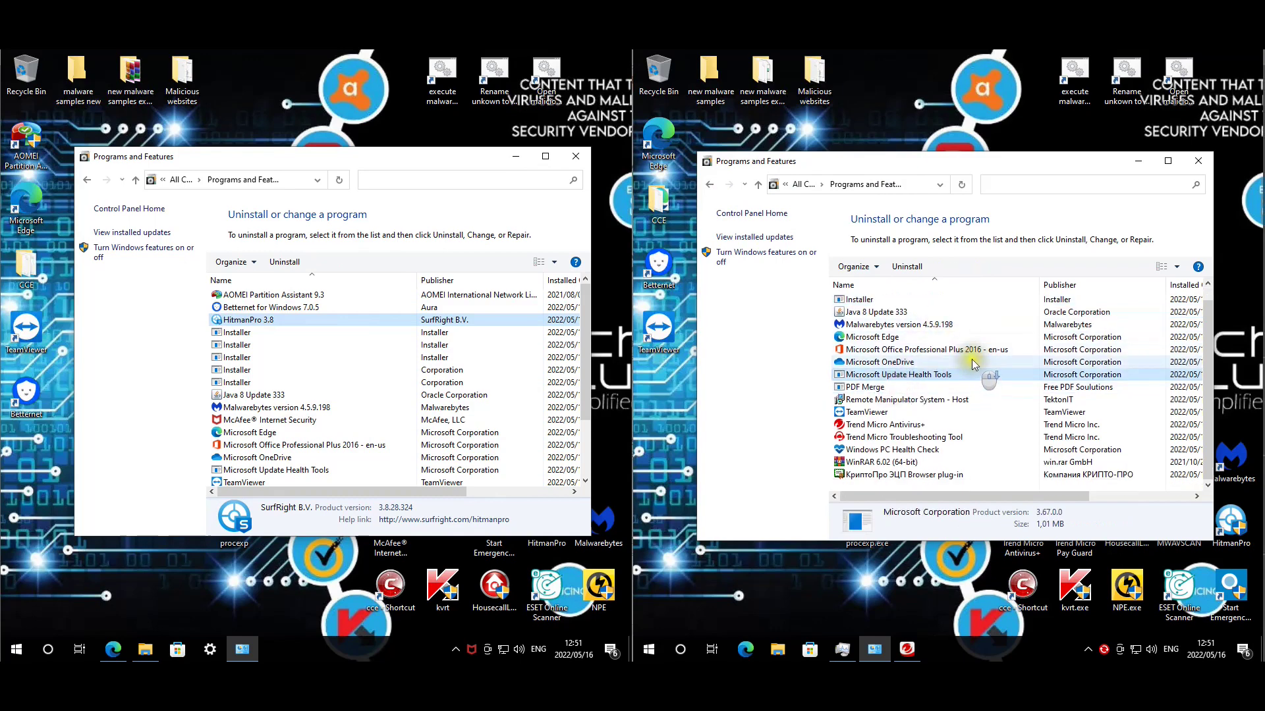
{"action": "left_click", "coordinate": [934, 402]}
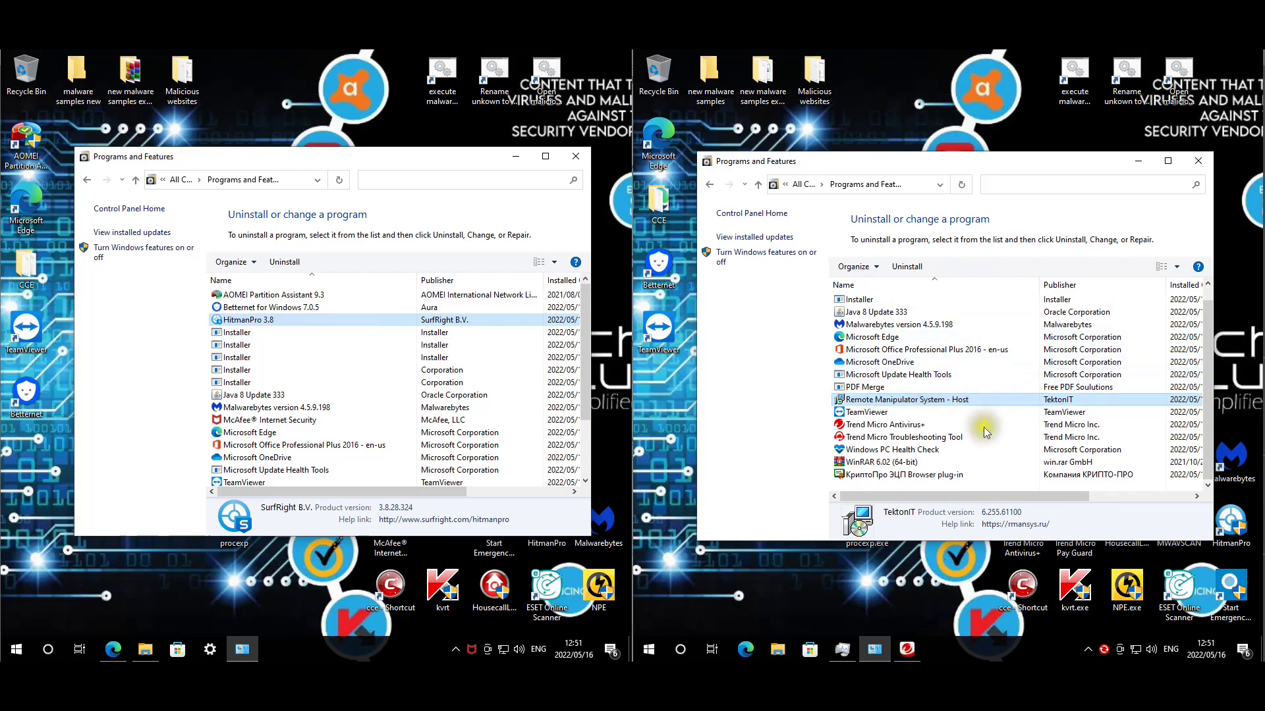
{"action": "left_click", "coordinate": [935, 474]}
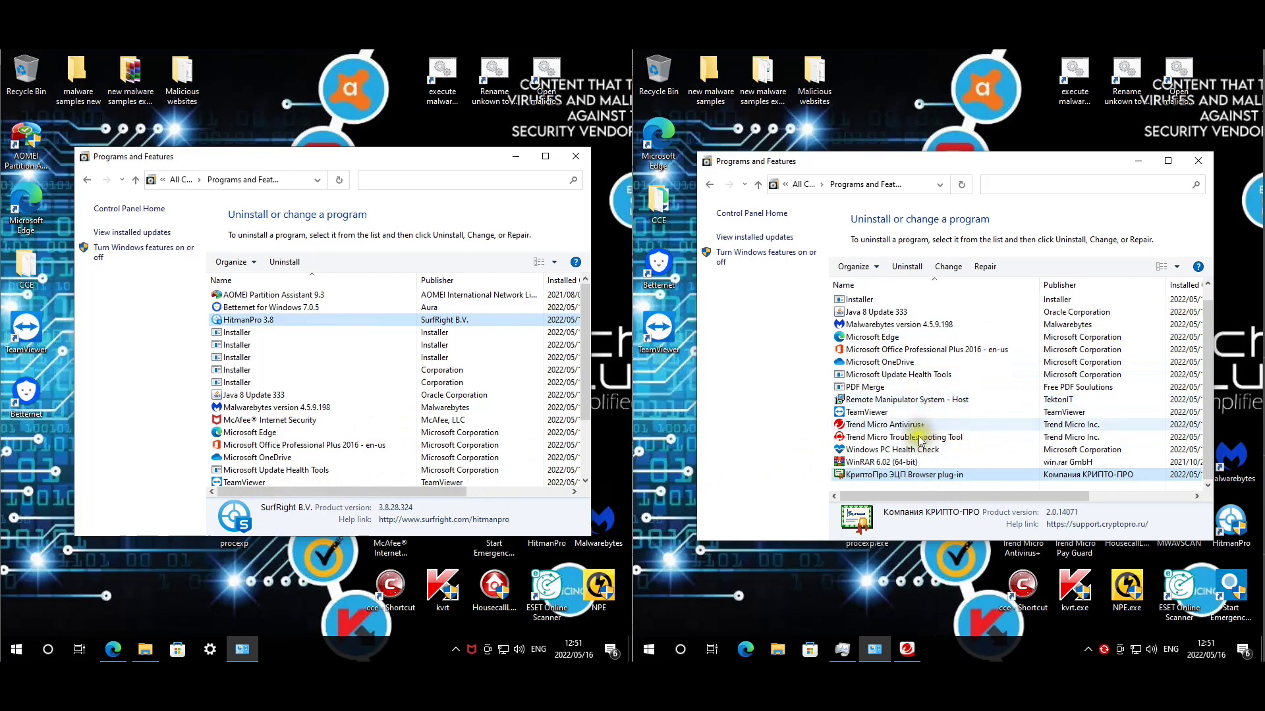
{"action": "left_click", "coordinate": [1198, 160]}
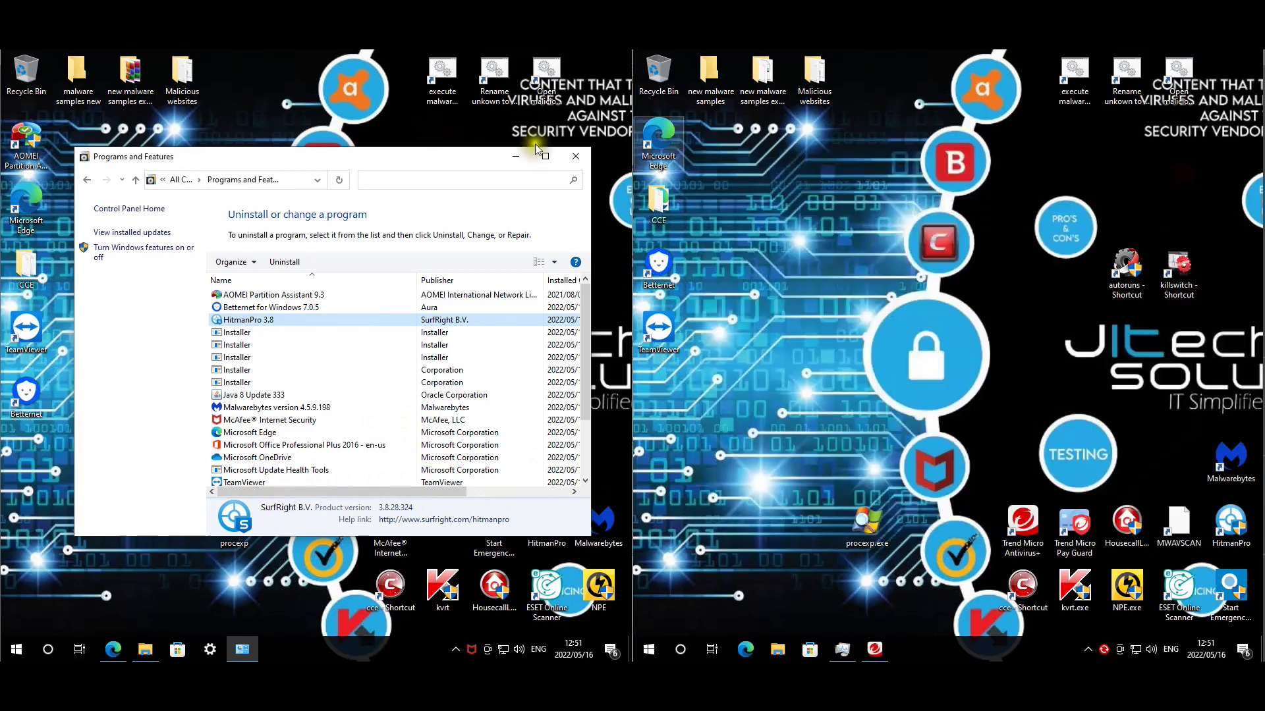
{"action": "left_click", "coordinate": [576, 156]}
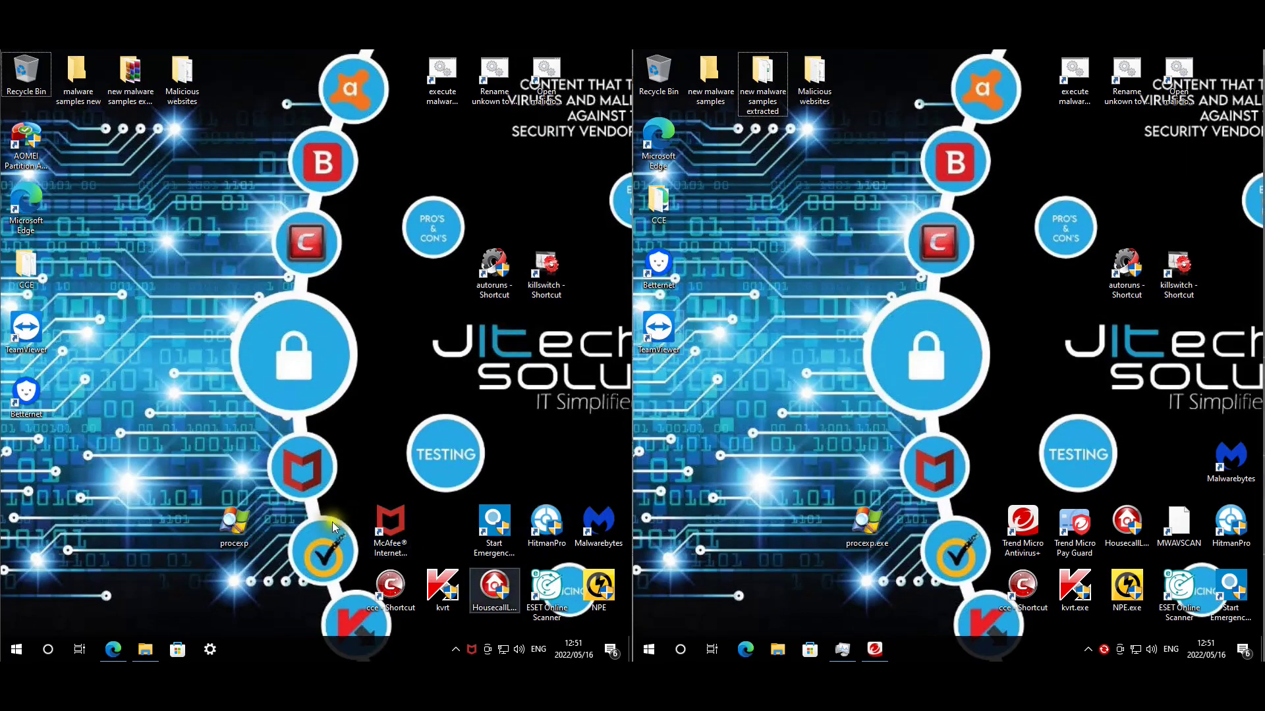
- Launch Process Explorer and bring up the Task Manager startup entries on both machines
{"action": "left_click", "coordinate": [237, 532]}
{"action": "double_click", "coordinate": [237, 532]}
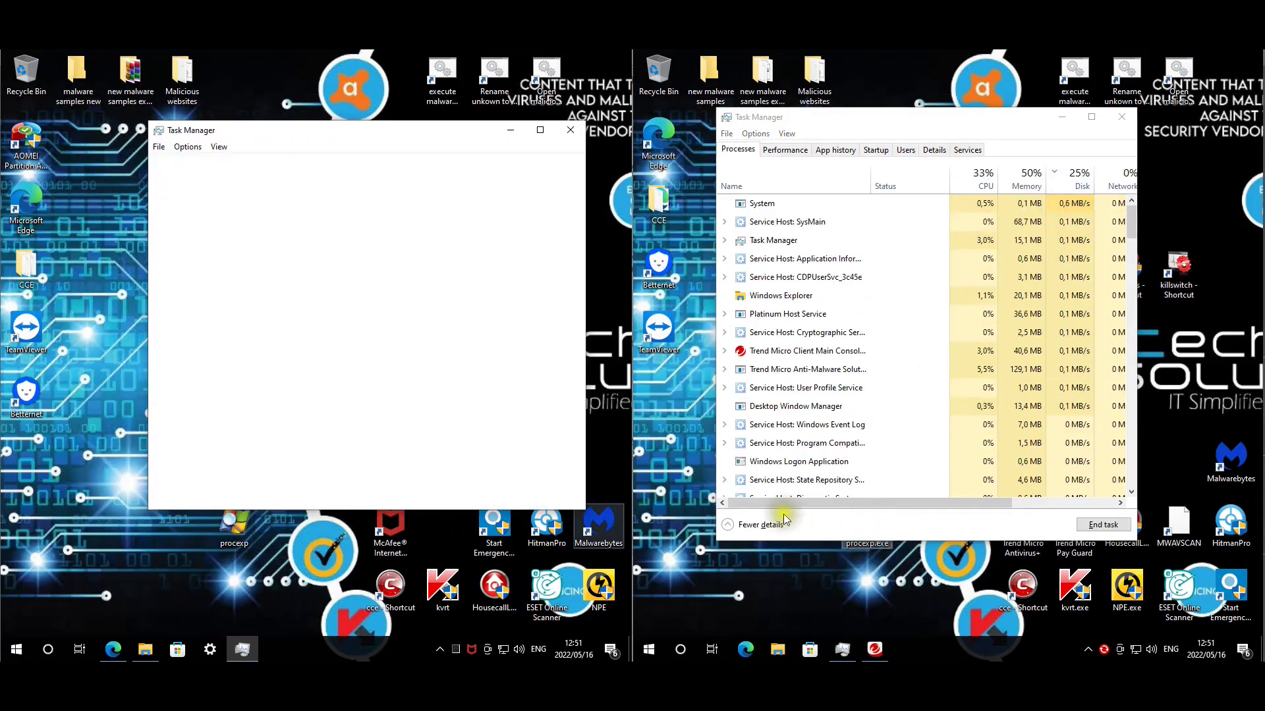
{"action": "left_click", "coordinate": [895, 151]}
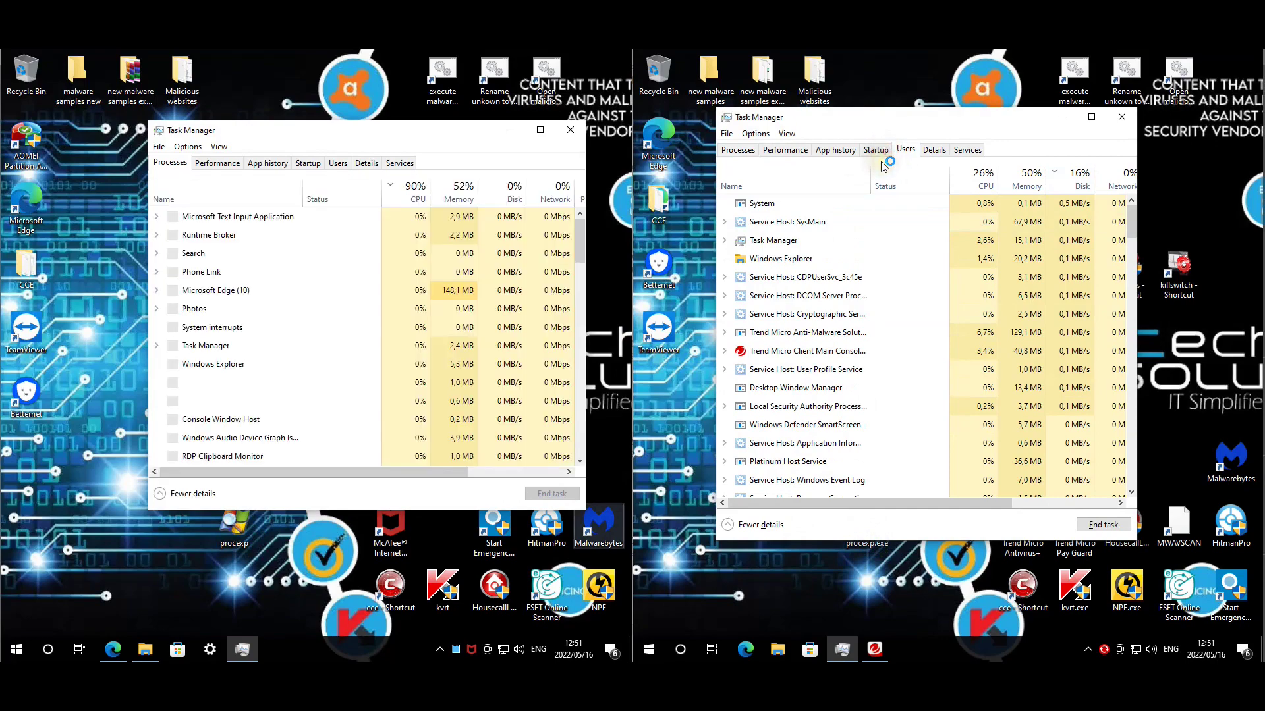
{"action": "left_click", "coordinate": [338, 163]}
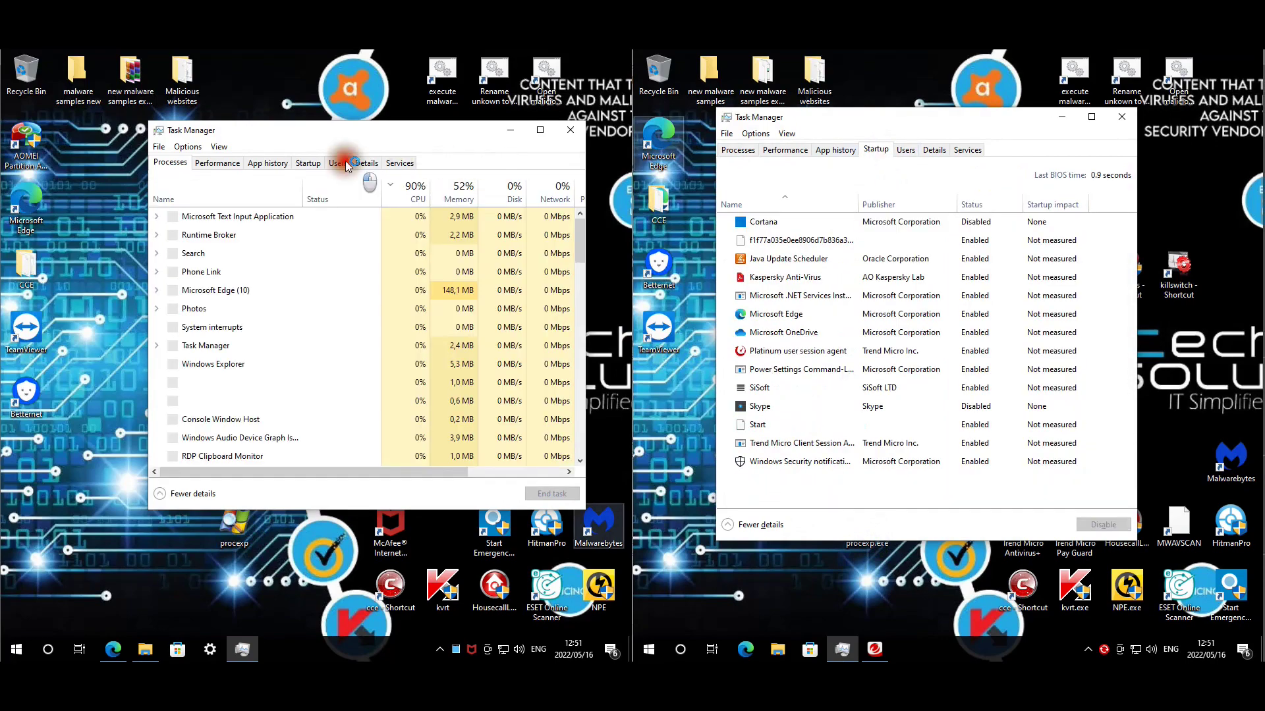
{"action": "left_click", "coordinate": [307, 163]}
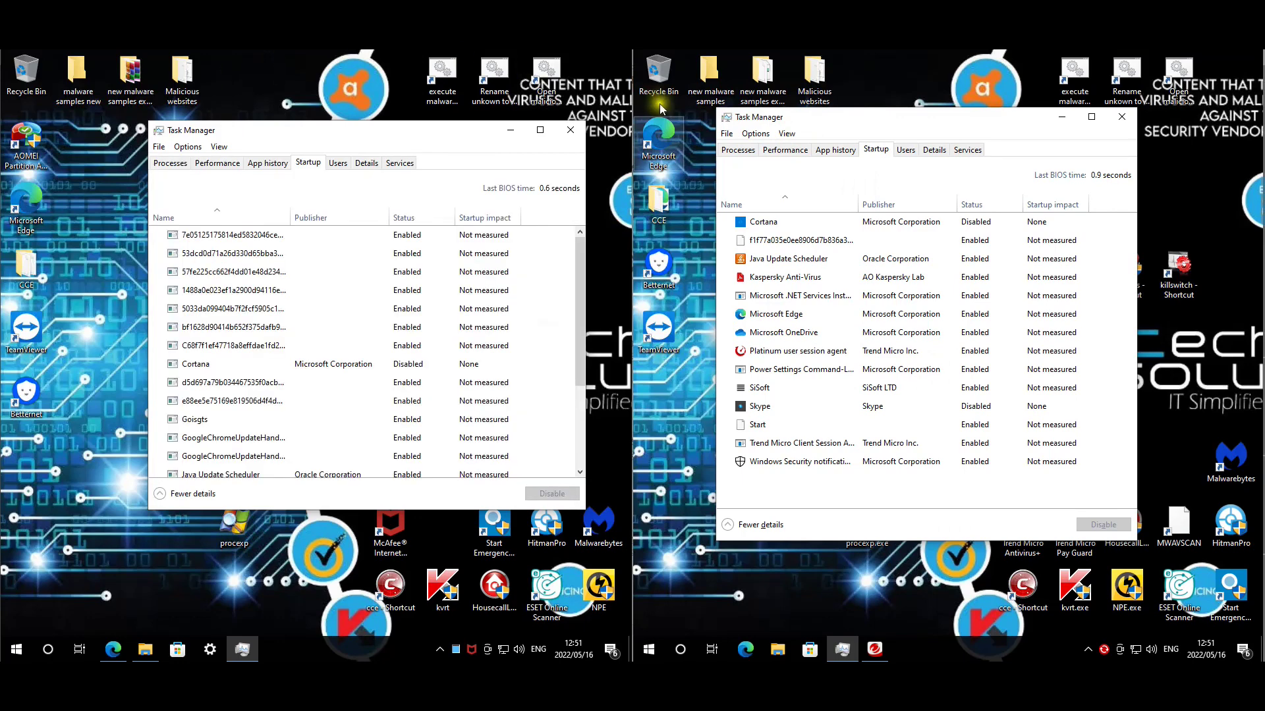
- Inspect the Trend Micro machine's startup entries, including Start, and check the file properties of the f1f77a035e0ee8906d7b836a3... script
{"action": "left_click", "coordinate": [833, 240]}
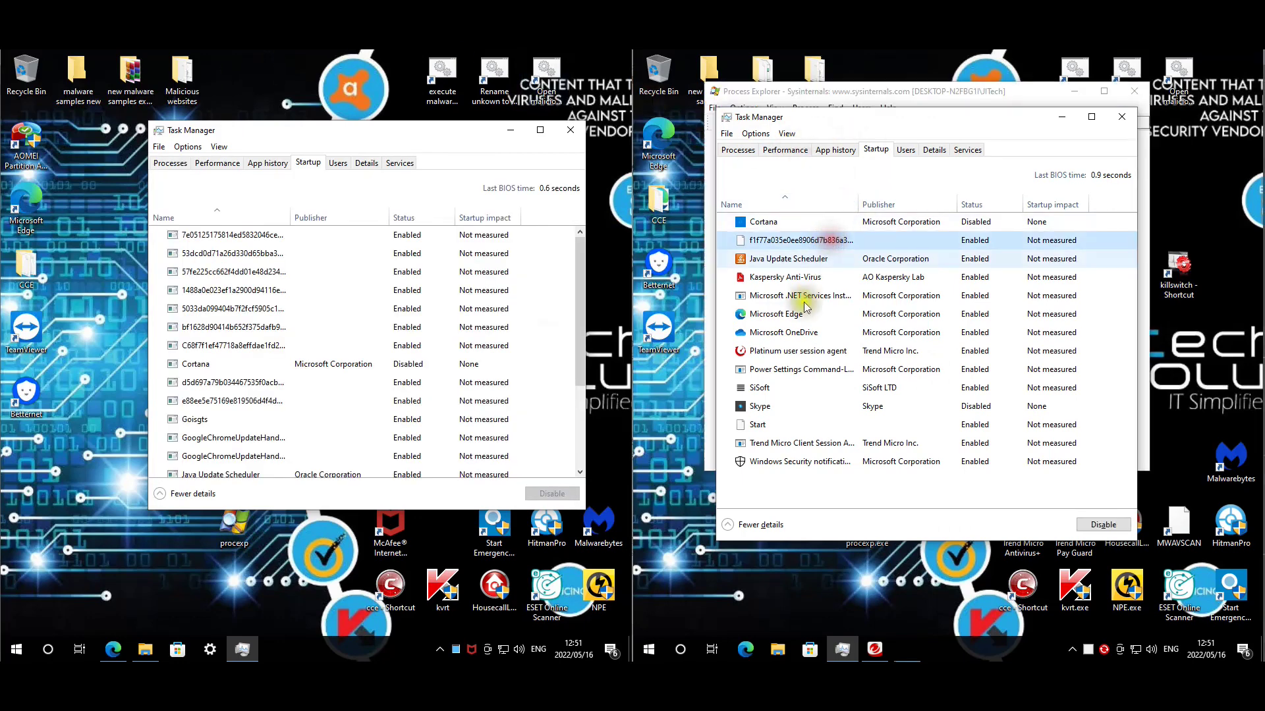
{"action": "left_click_drag", "start_coordinate": [790, 372], "coordinate": [764, 425]}
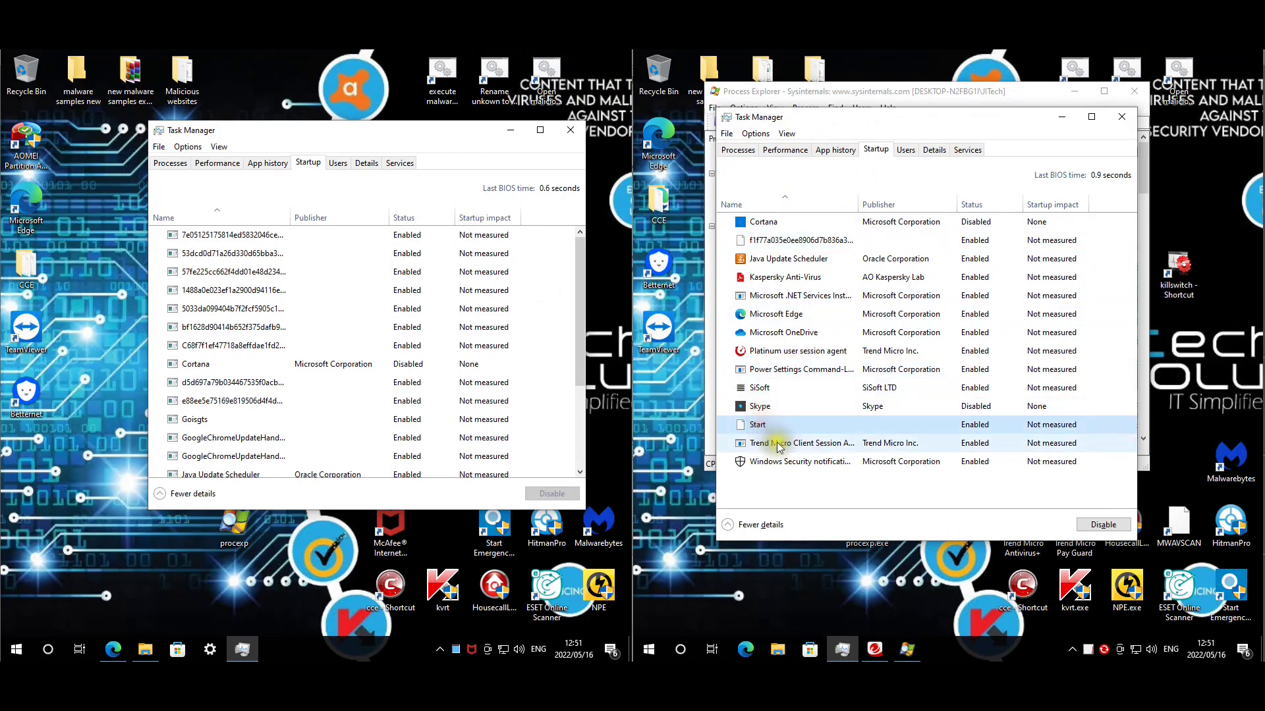
{"action": "left_click", "coordinate": [768, 241]}
{"action": "right_click", "coordinate": [774, 241]}
{"action": "left_click", "coordinate": [815, 301]}
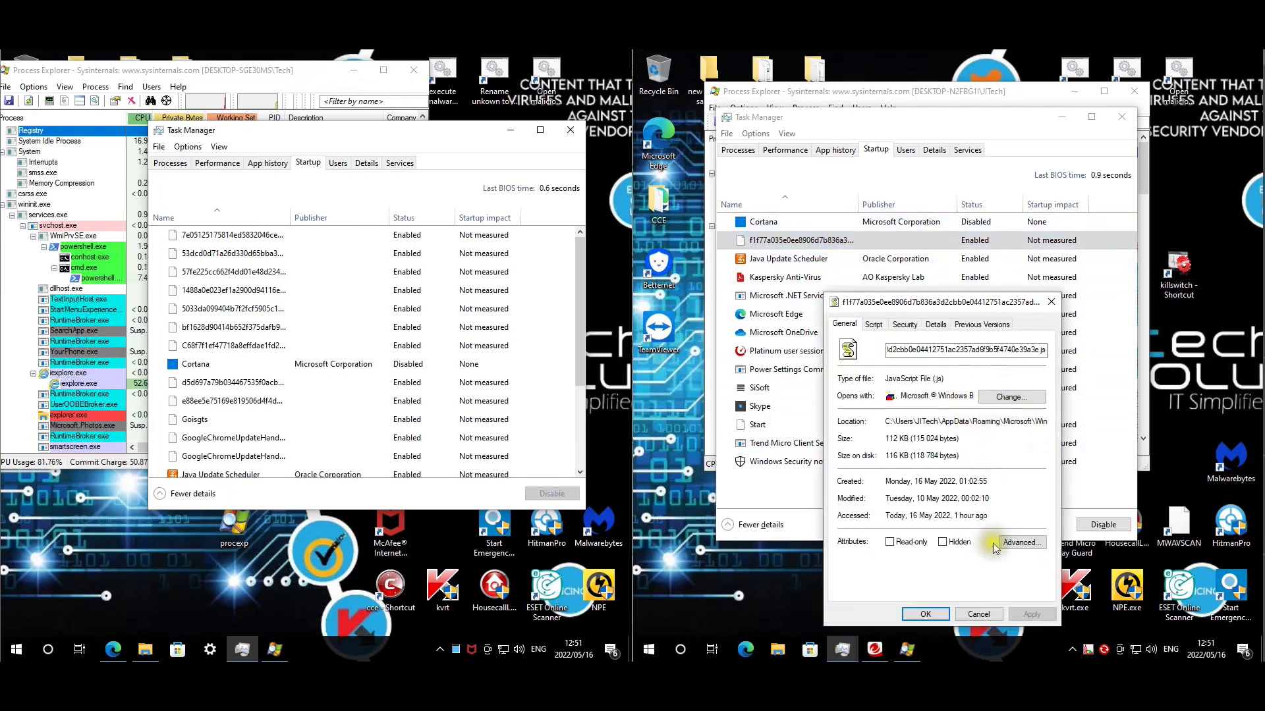
{"action": "left_click", "coordinate": [978, 614]}
- Check the file properties and location of the Power Settings Command-Line startup entry on the Trend Micro machine
{"action": "left_click", "coordinate": [793, 301]}
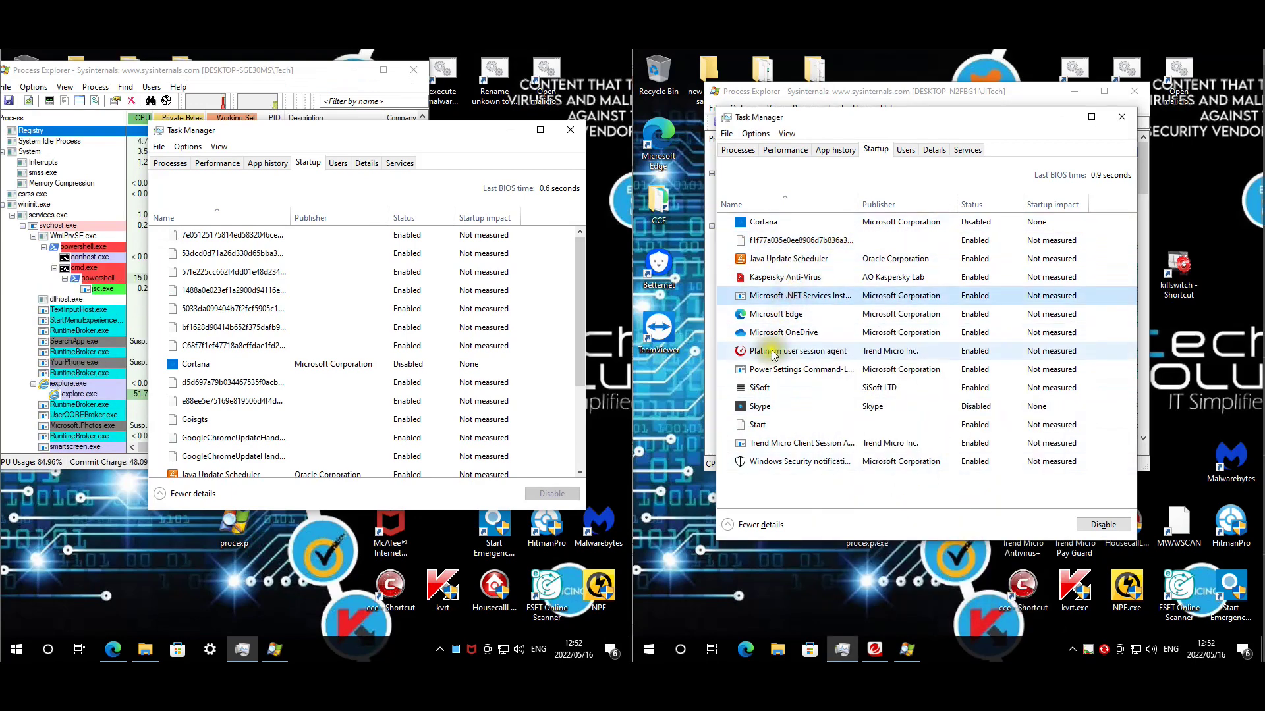
{"action": "left_click", "coordinate": [775, 372]}
{"action": "right_click", "coordinate": [776, 372]}
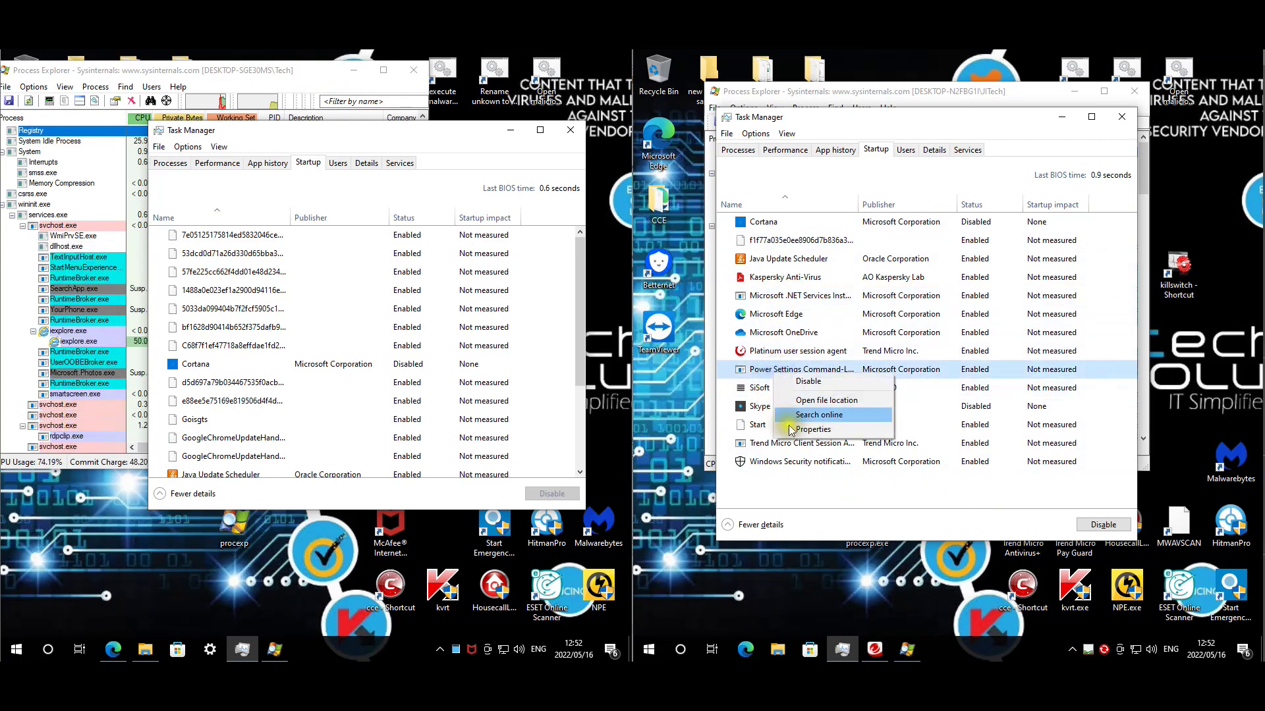
{"action": "left_click", "coordinate": [799, 499]}
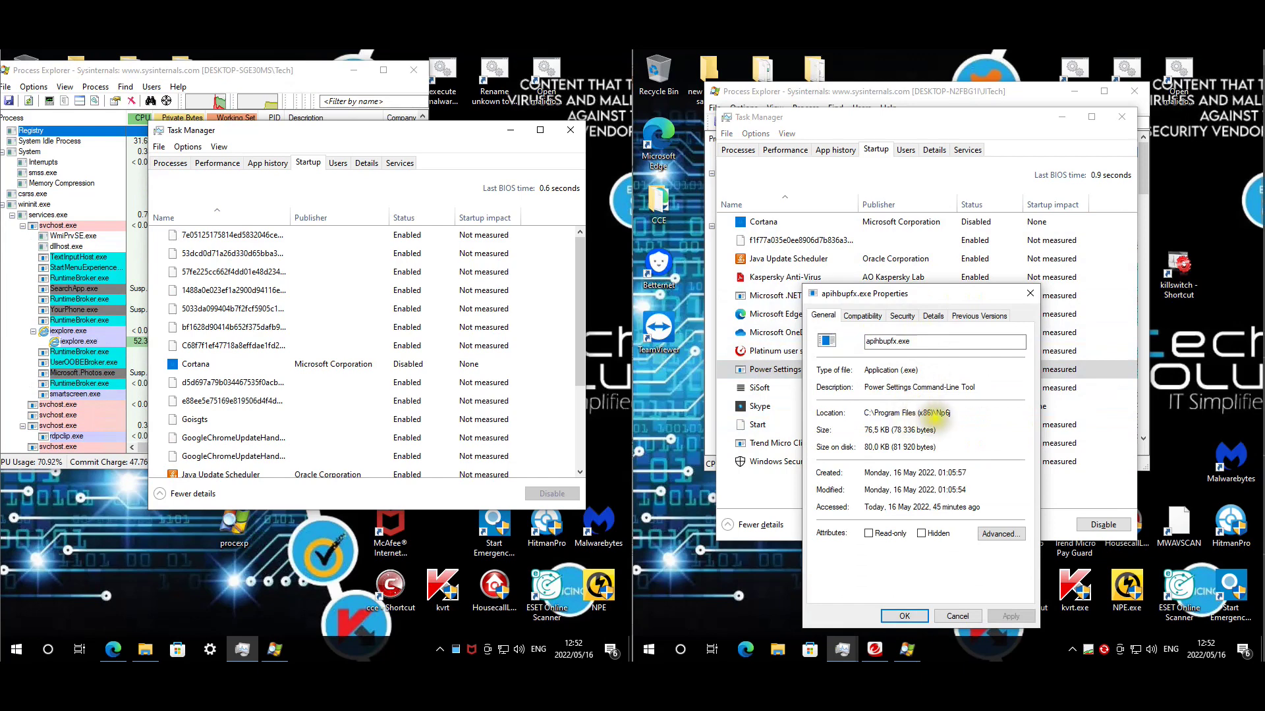
{"action": "double_click", "coordinate": [948, 413]}
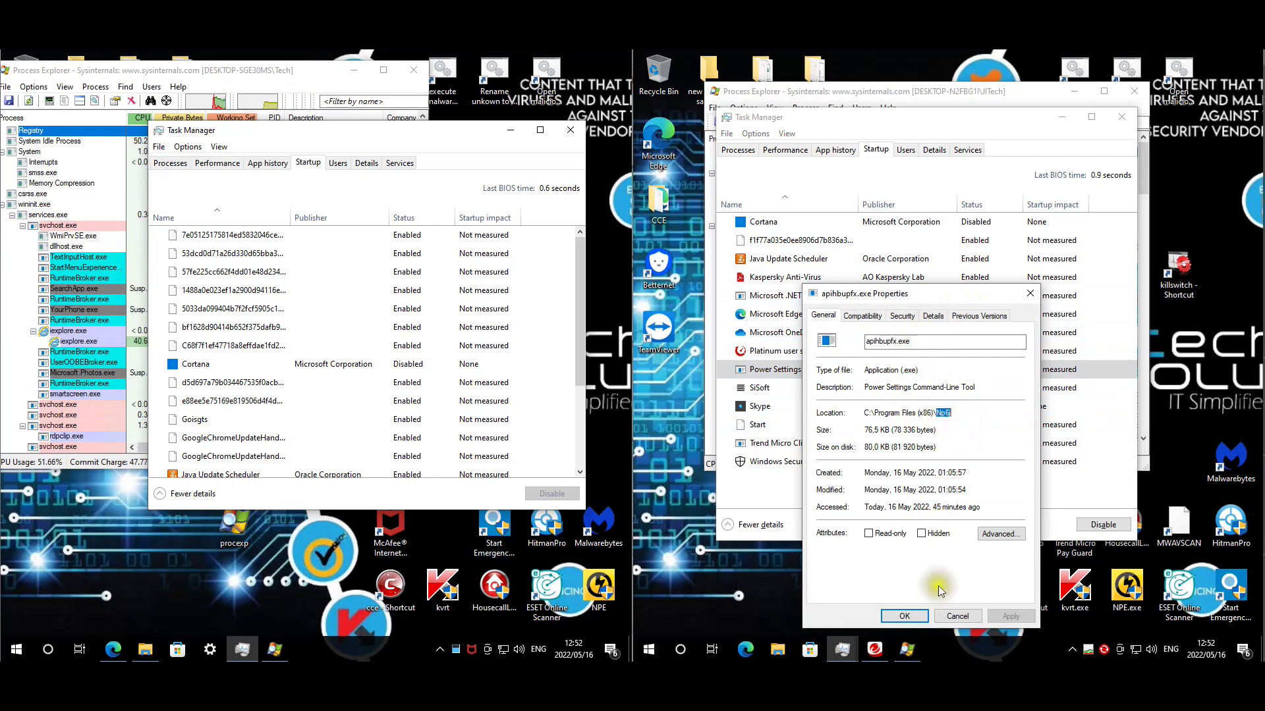
{"action": "left_click", "coordinate": [956, 617]}
- Check the file properties and location of the SiSoft startup entry on the Trend Micro machine
{"action": "right_click", "coordinate": [761, 388]}
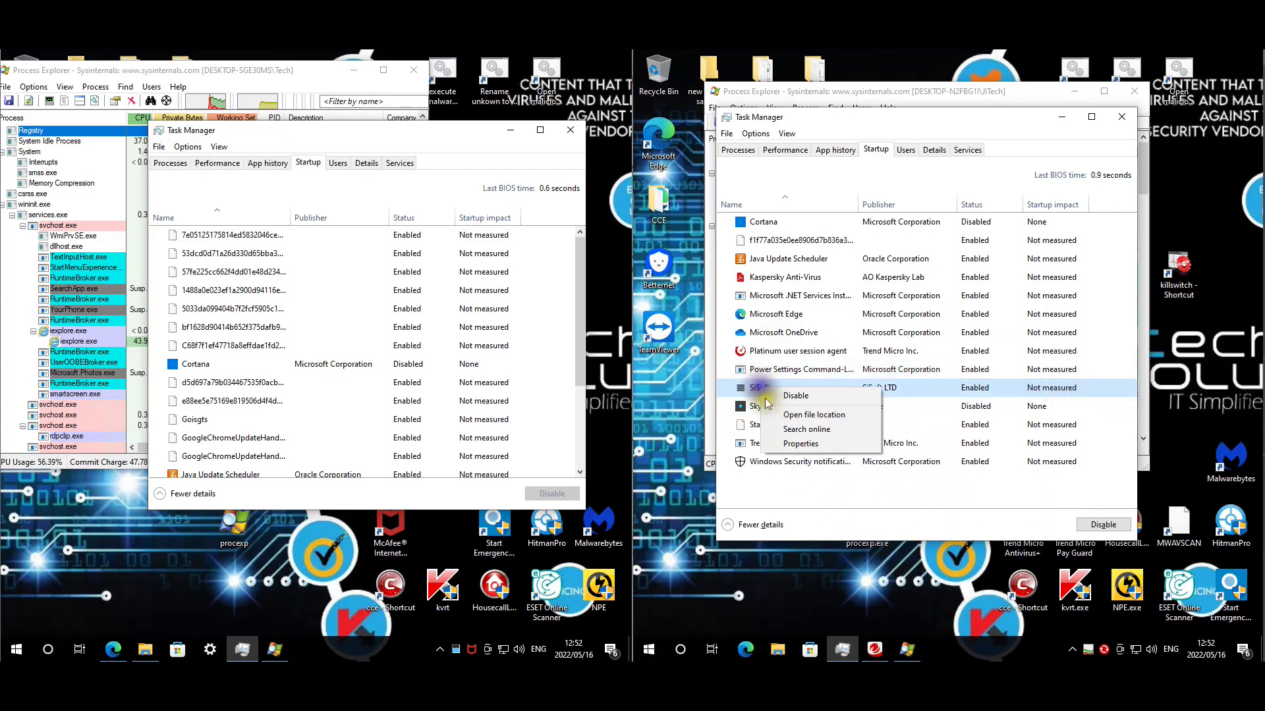
{"action": "left_click", "coordinate": [791, 445]}
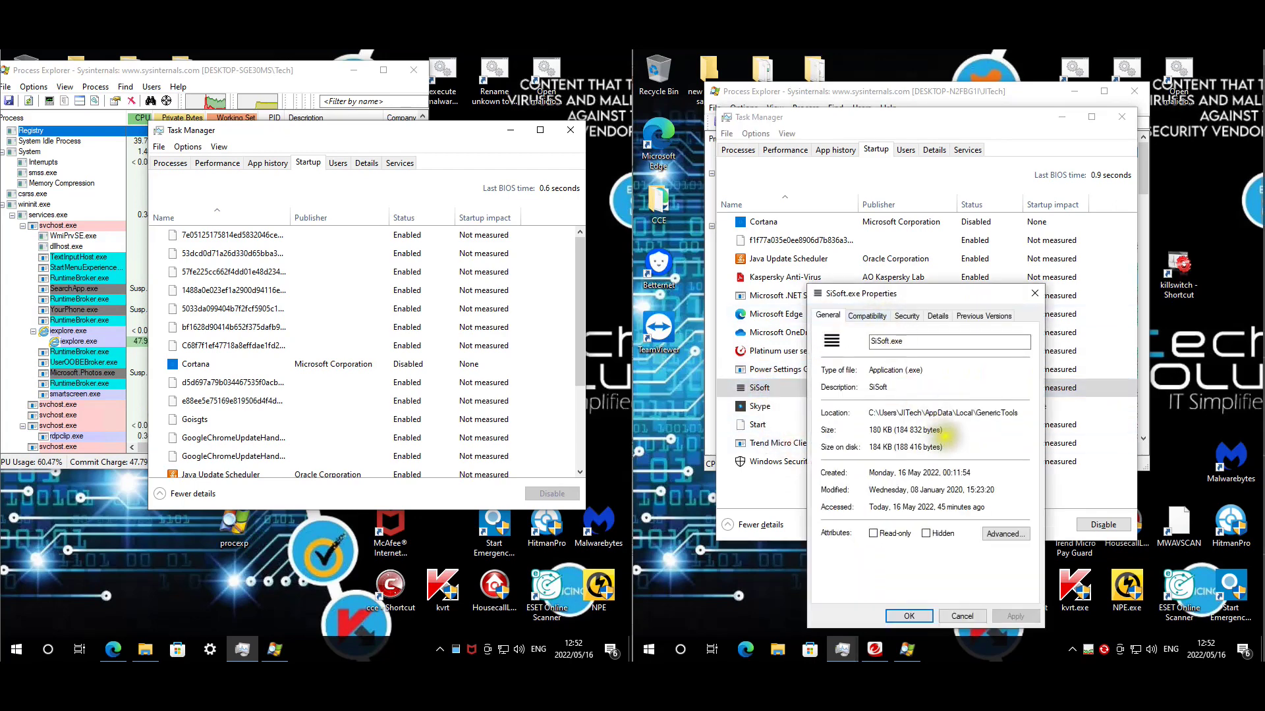
{"action": "left_click_drag", "start_coordinate": [956, 413], "coordinate": [1041, 427]}
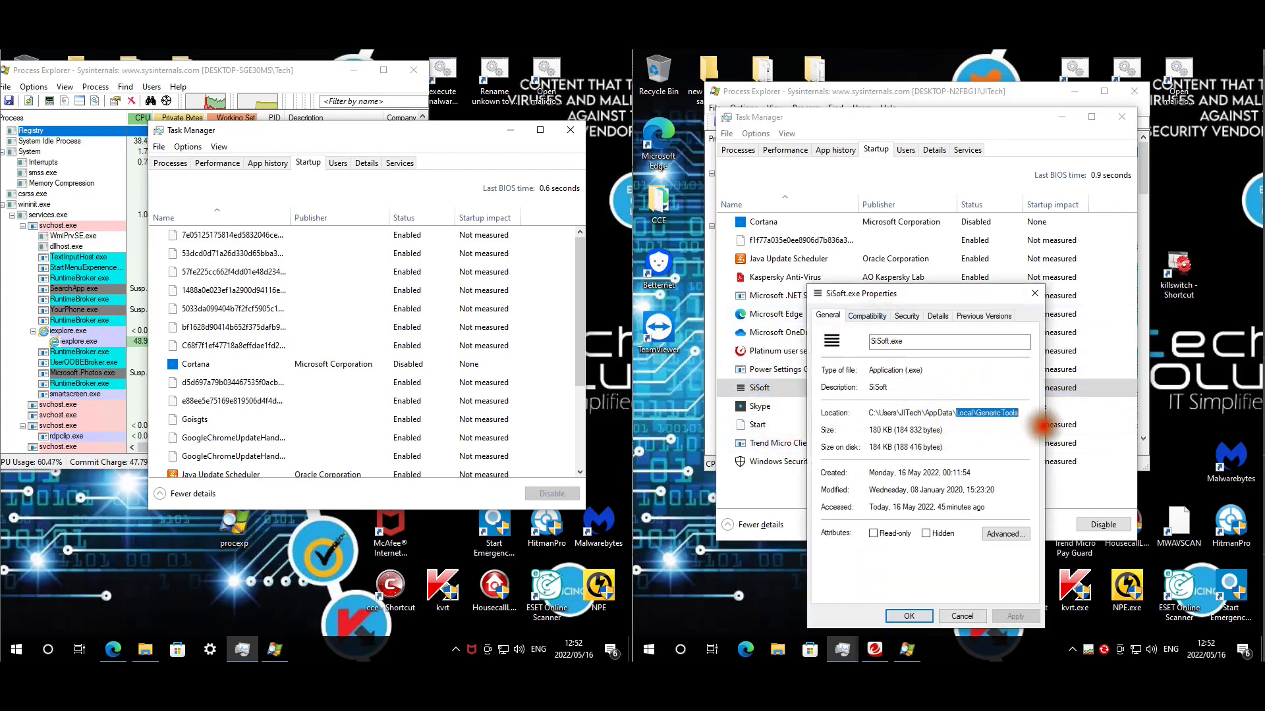
{"action": "left_click", "coordinate": [962, 616]}
- Look through the McAfee machine's full startup list, including the GoogleChromeUpdateHand... entries and the entries with long random names
{"action": "left_click", "coordinate": [210, 273]}
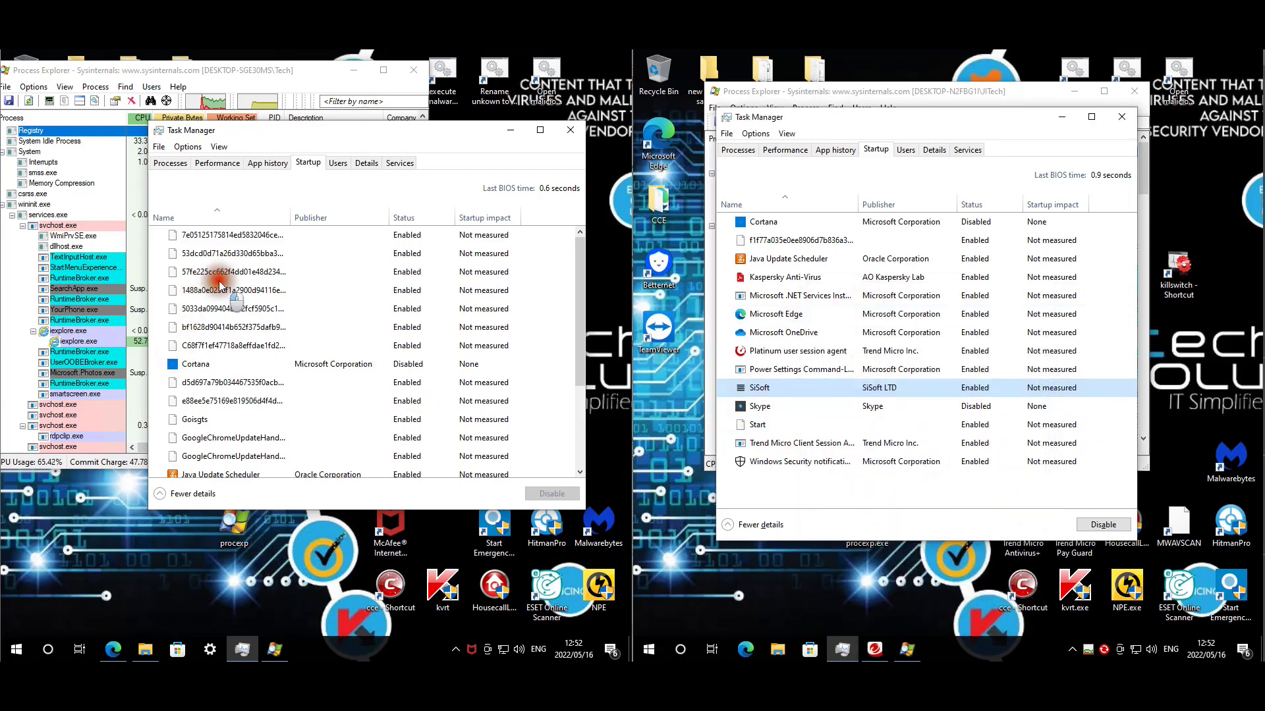
{"action": "scroll", "coordinate": [317, 278], "scroll_direction": "down", "scroll_amount": 2}
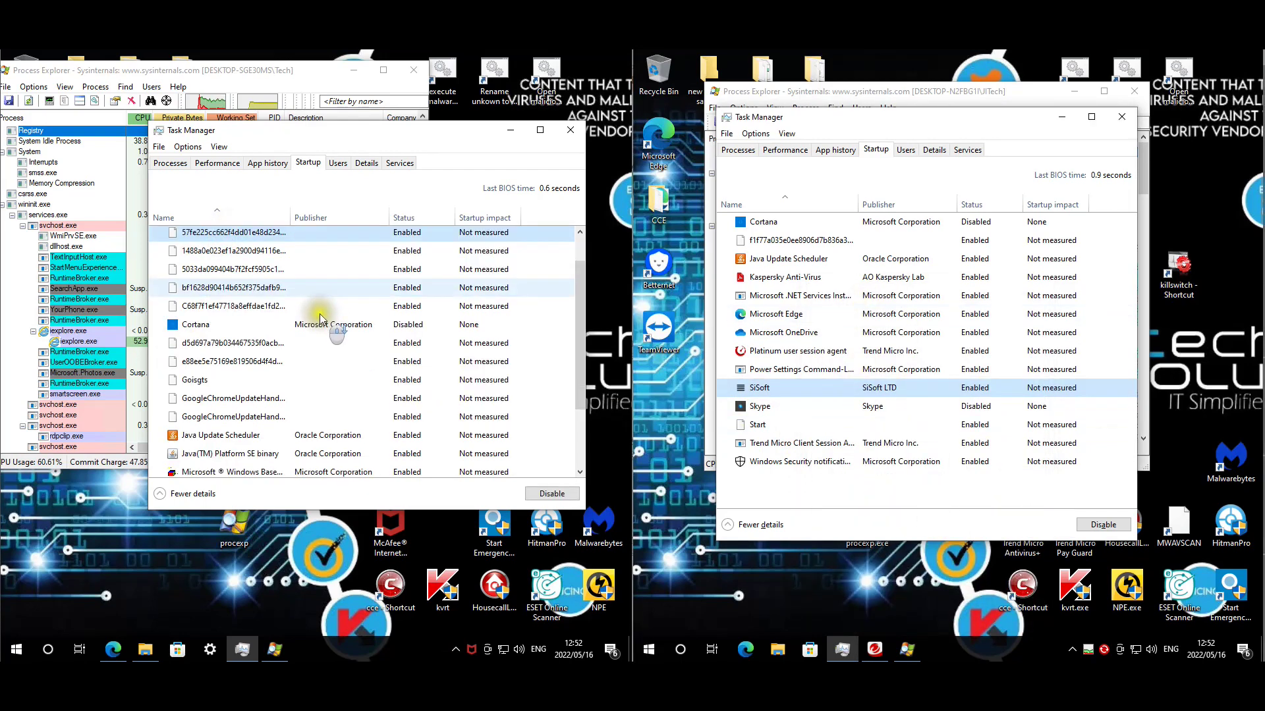
{"action": "scroll", "coordinate": [322, 320], "scroll_direction": "down", "scroll_amount": 1}
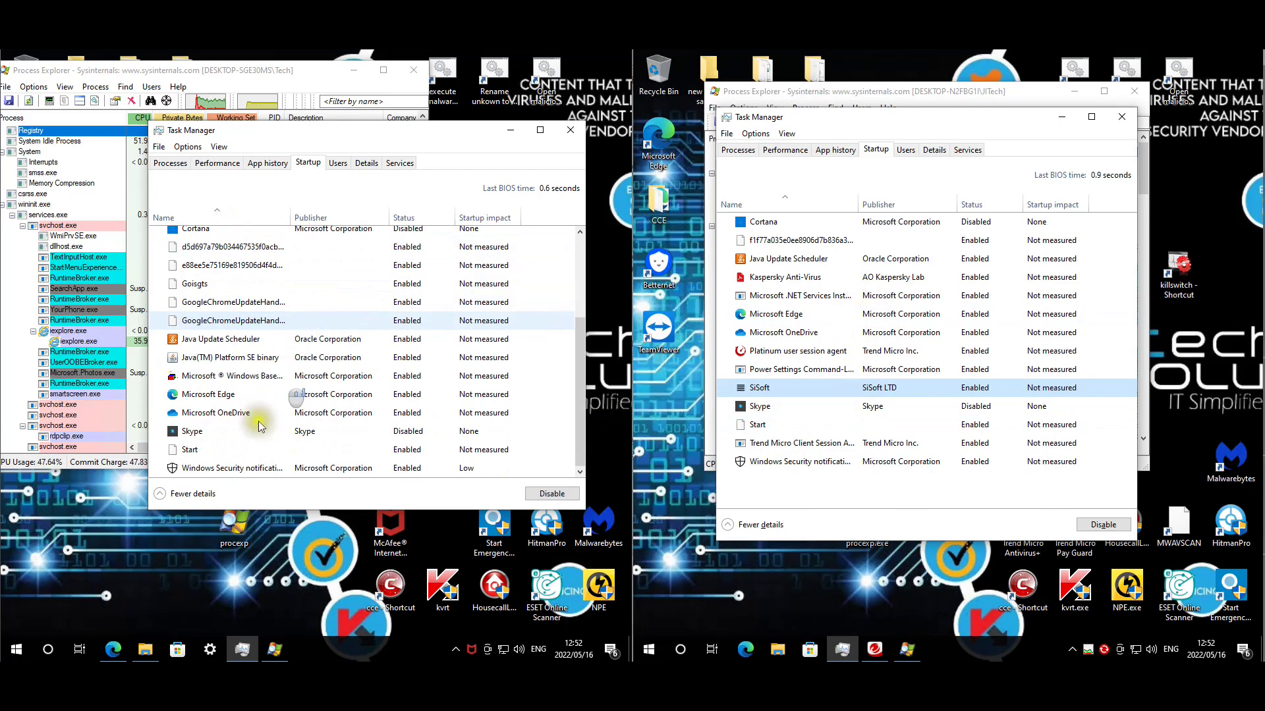
{"action": "left_click", "coordinate": [207, 374]}
{"action": "scroll", "coordinate": [216, 419], "scroll_direction": "up", "scroll_amount": 1}
{"action": "left_click", "coordinate": [212, 370]}
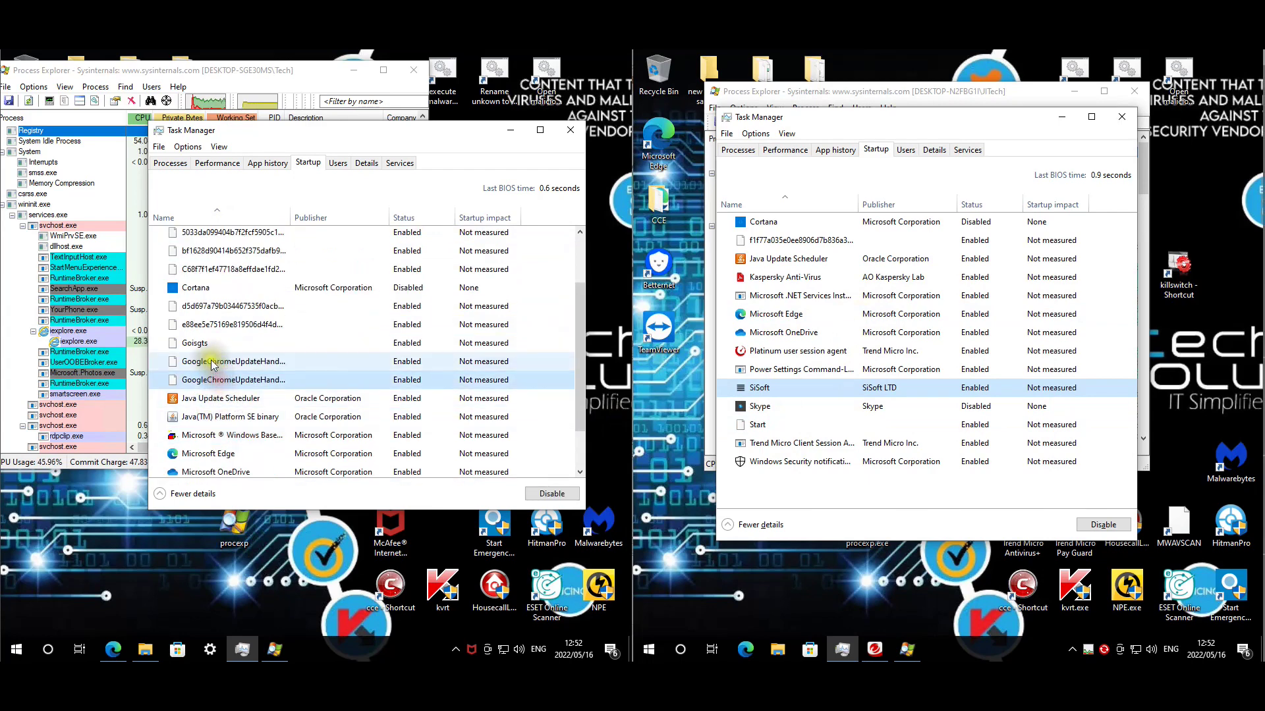
{"action": "left_click", "coordinate": [207, 324]}
{"action": "left_click_drag", "start_coordinate": [211, 320], "coordinate": [226, 231]}
{"action": "scroll", "coordinate": [224, 277], "scroll_direction": "up", "scroll_amount": 1}
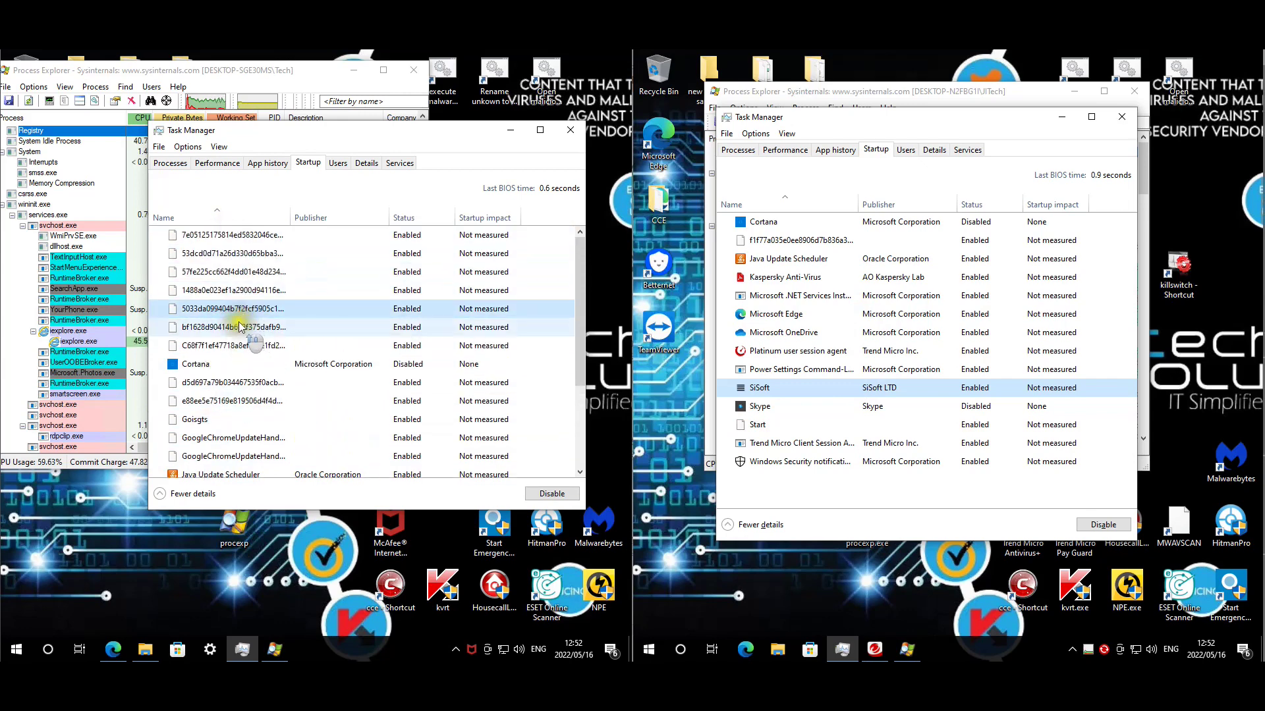
{"action": "left_click", "coordinate": [250, 290]}
{"action": "left_click_drag", "start_coordinate": [249, 272], "coordinate": [258, 239]}
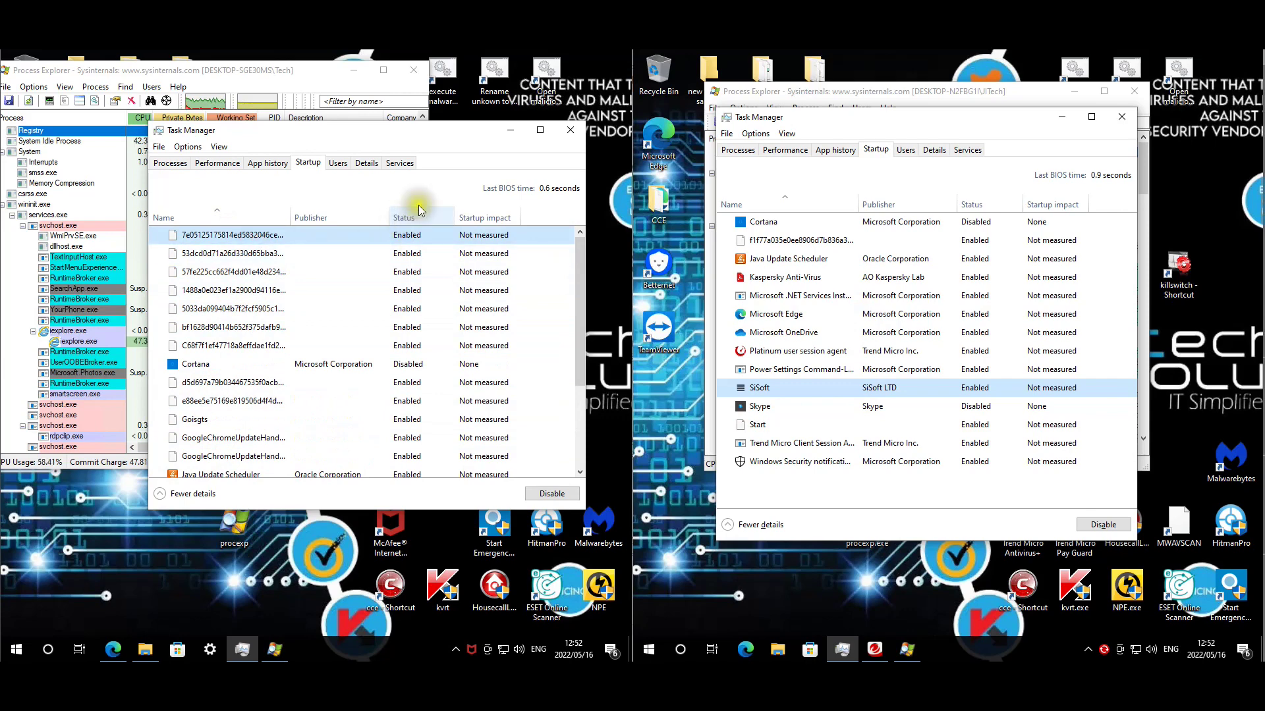
{"action": "right_click", "coordinate": [235, 240]}
{"action": "left_click", "coordinate": [285, 274]}
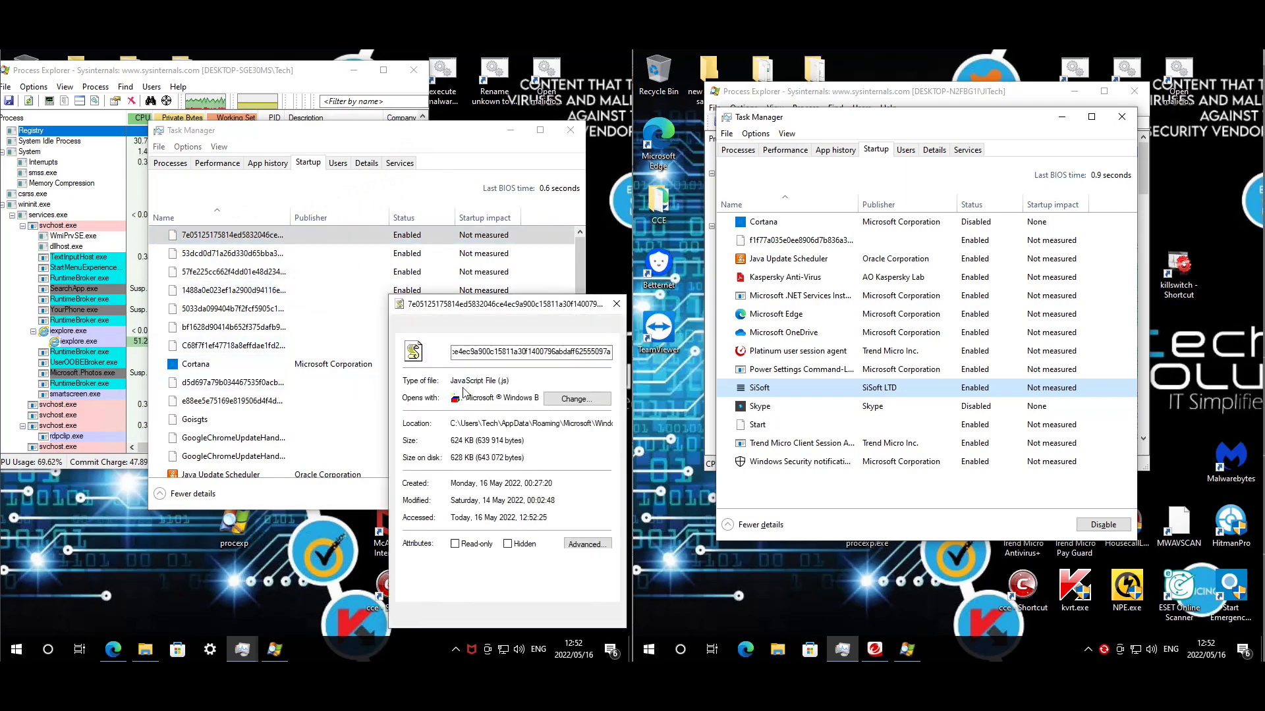
{"action": "left_click", "coordinate": [509, 619]}
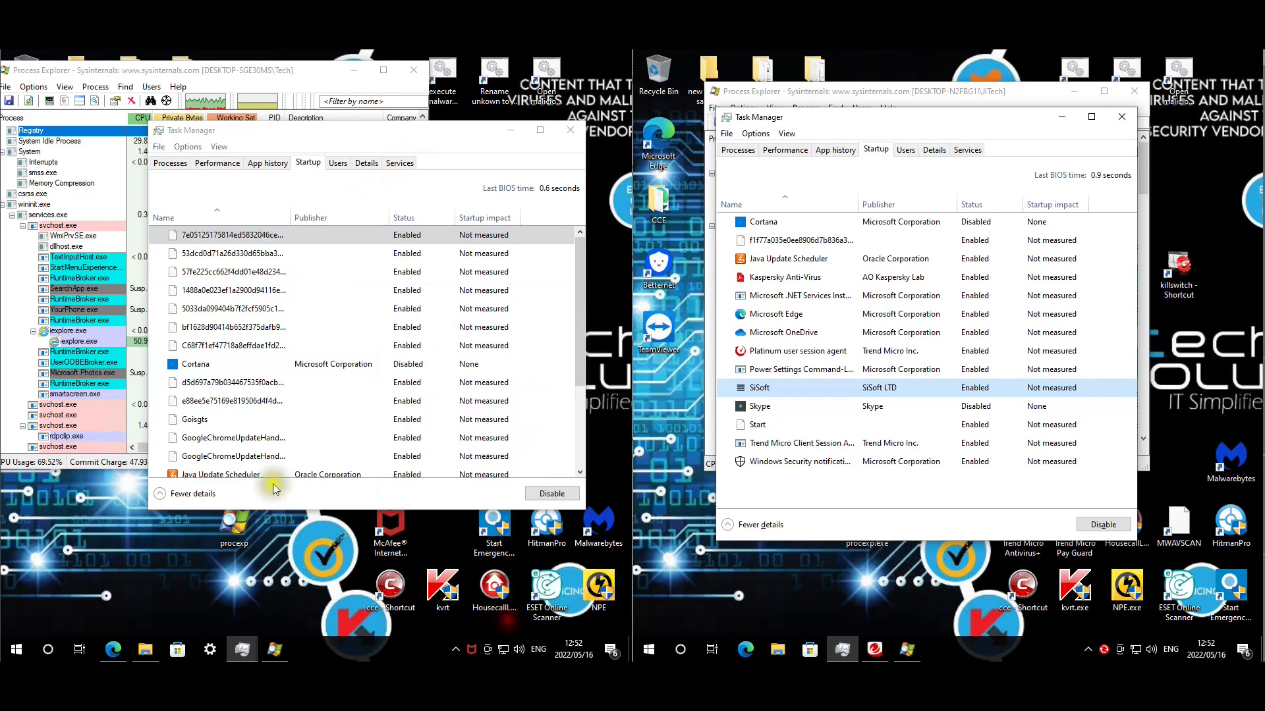
{"action": "right_click", "coordinate": [249, 312]}
{"action": "right_click", "coordinate": [214, 328]}
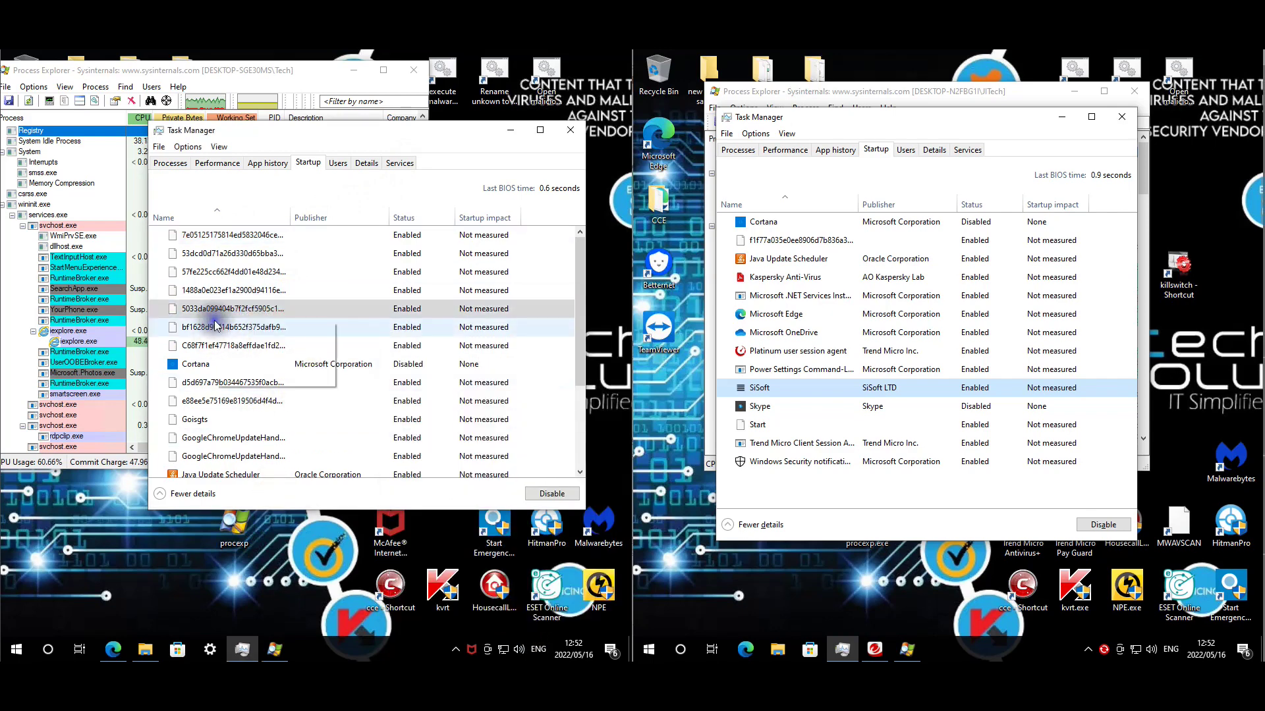
{"action": "left_click", "coordinate": [262, 377]}
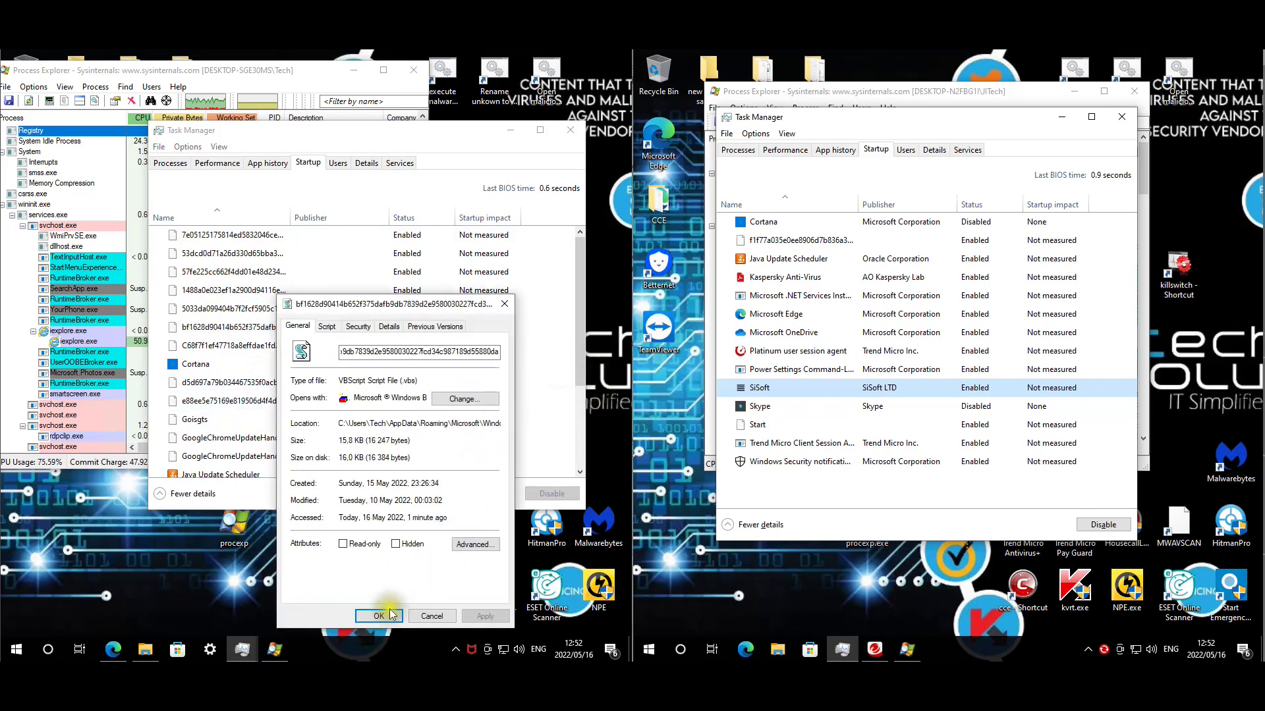
{"action": "left_click", "coordinate": [379, 617]}
- Check the file properties of the Goisgts startup entry on the McAfee machine
{"action": "right_click", "coordinate": [185, 415]}
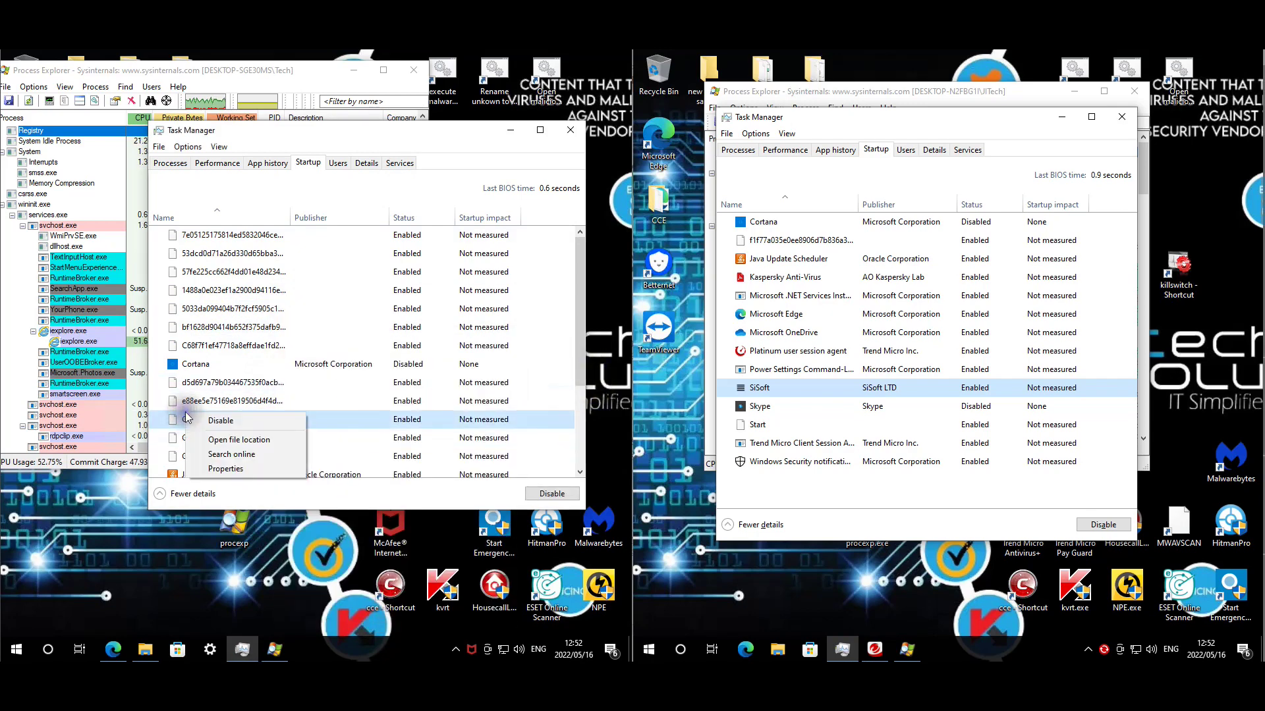
{"action": "left_click", "coordinate": [220, 469]}
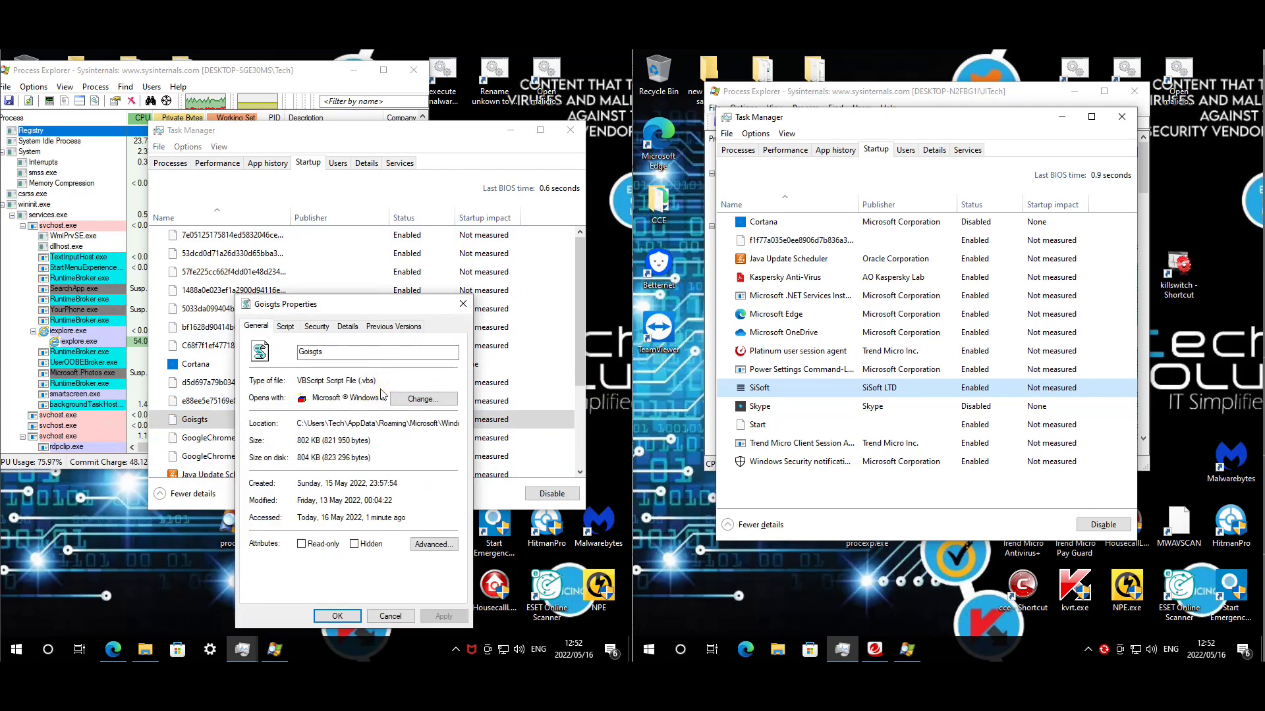
{"action": "left_click", "coordinate": [337, 615]}
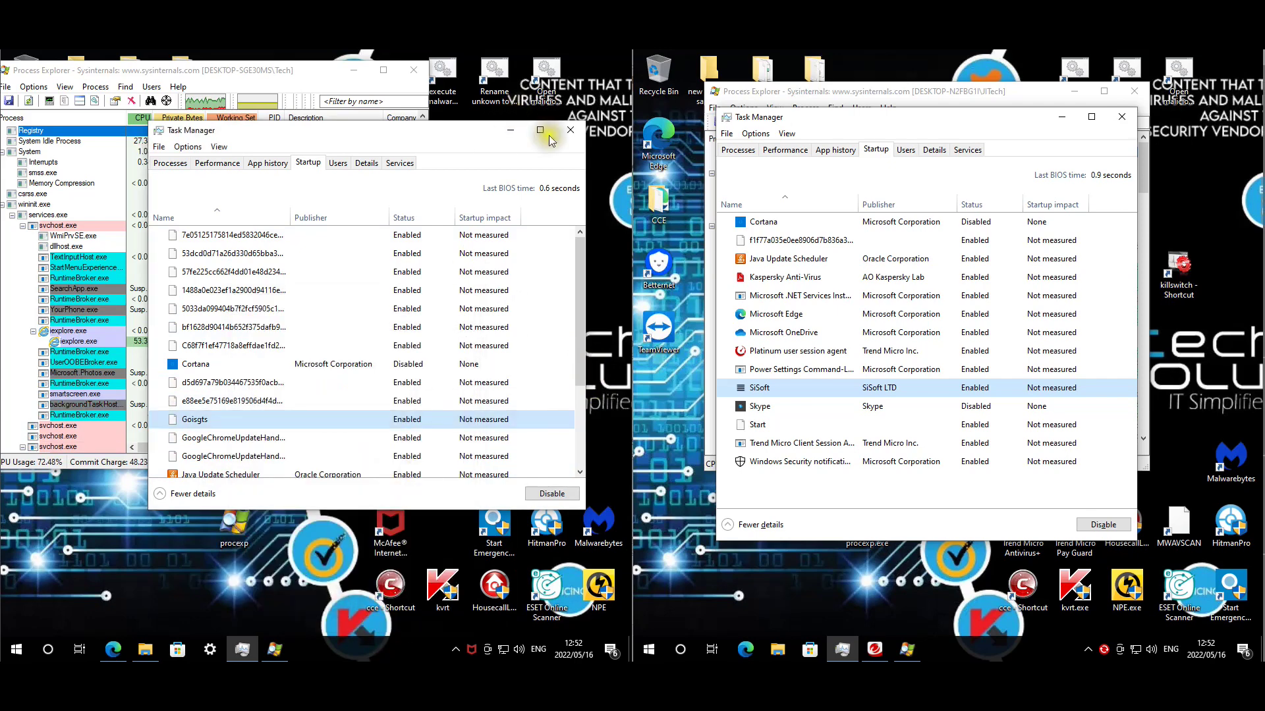
- Close Task Manager on both machines and review the VirusTotal results of all McAfee machine processes in Process Explorer
{"action": "left_click", "coordinate": [570, 133]}
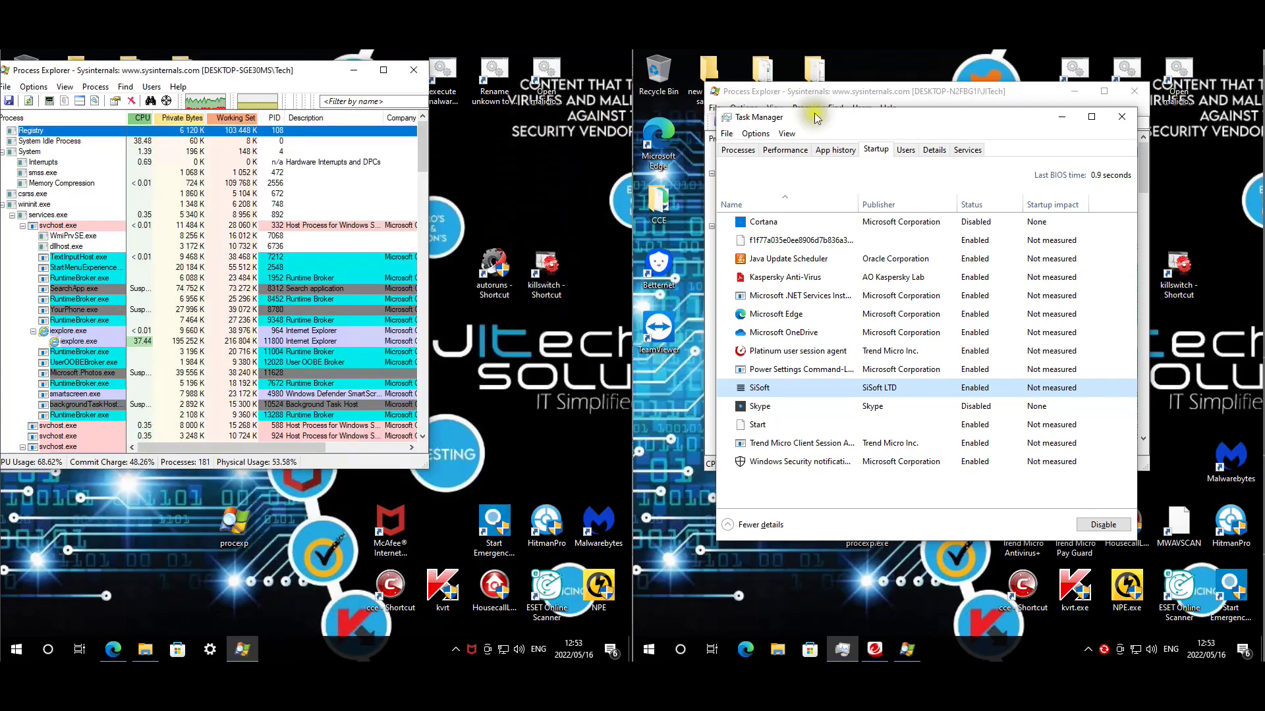
{"action": "left_click", "coordinate": [1121, 117]}
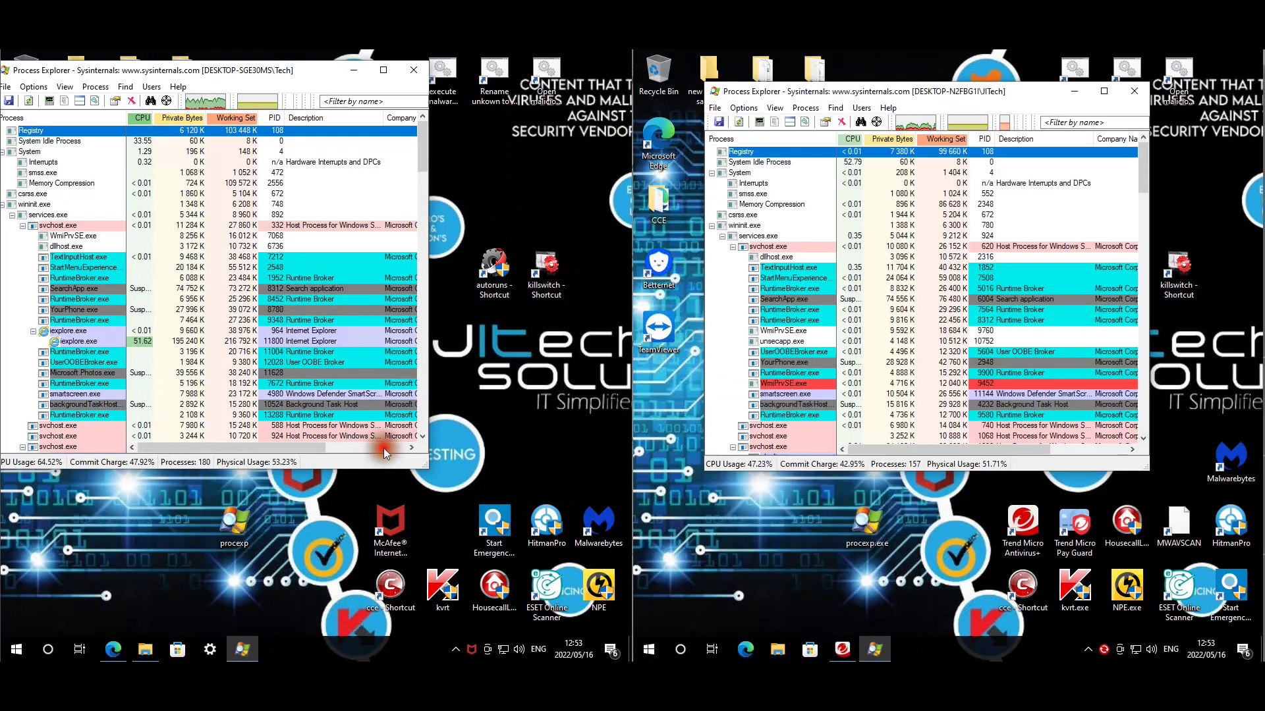
{"action": "left_click_drag", "start_coordinate": [230, 447], "coordinate": [409, 447]}
{"action": "left_click_drag", "start_coordinate": [424, 163], "coordinate": [429, 432]}
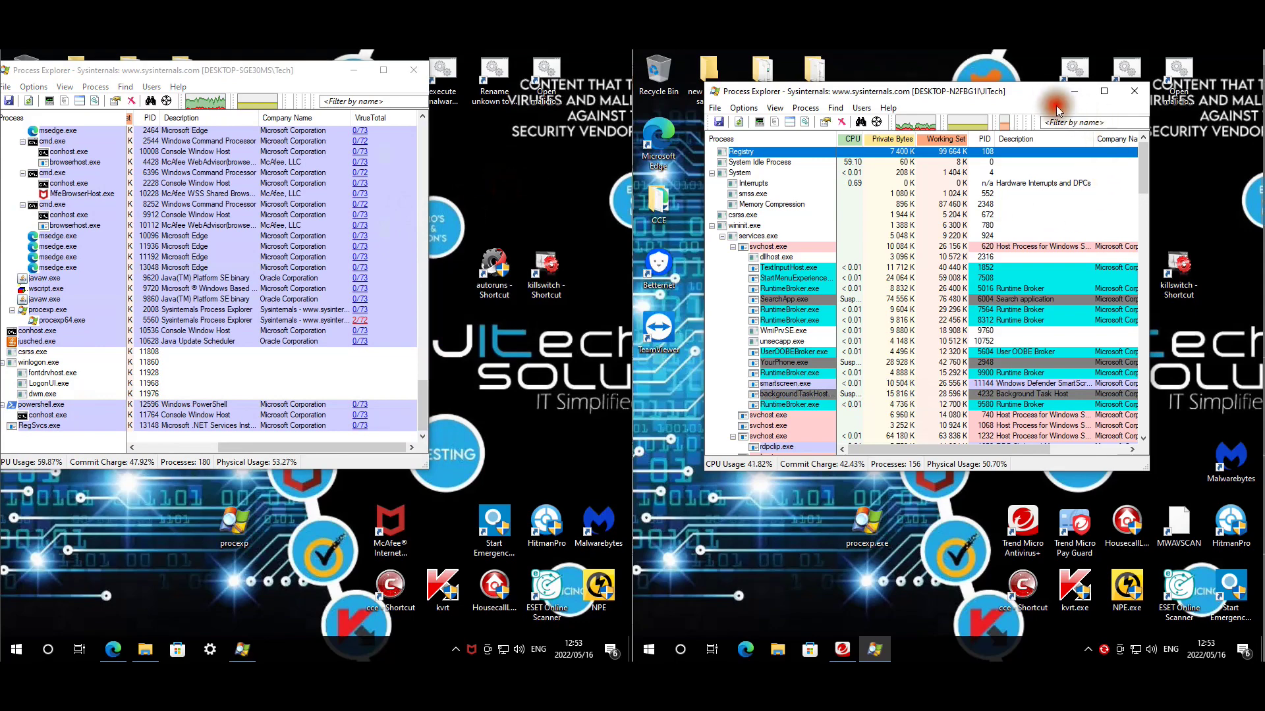
- Review the VirusTotal results of the Trend Micro machine's processes in Process Explorer, singling out the Disk Drill and Auto Jack processes
{"action": "left_click", "coordinate": [1120, 449]}
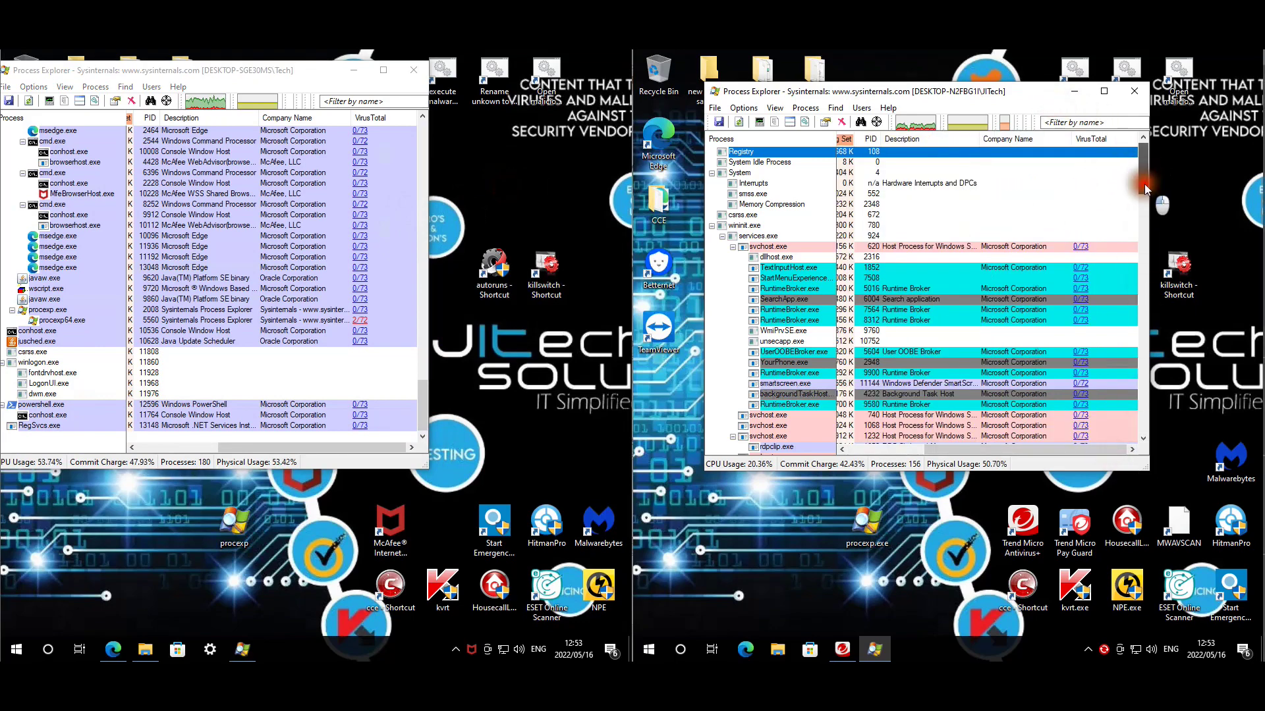
{"action": "left_click_drag", "start_coordinate": [1145, 189], "coordinate": [1146, 405]}
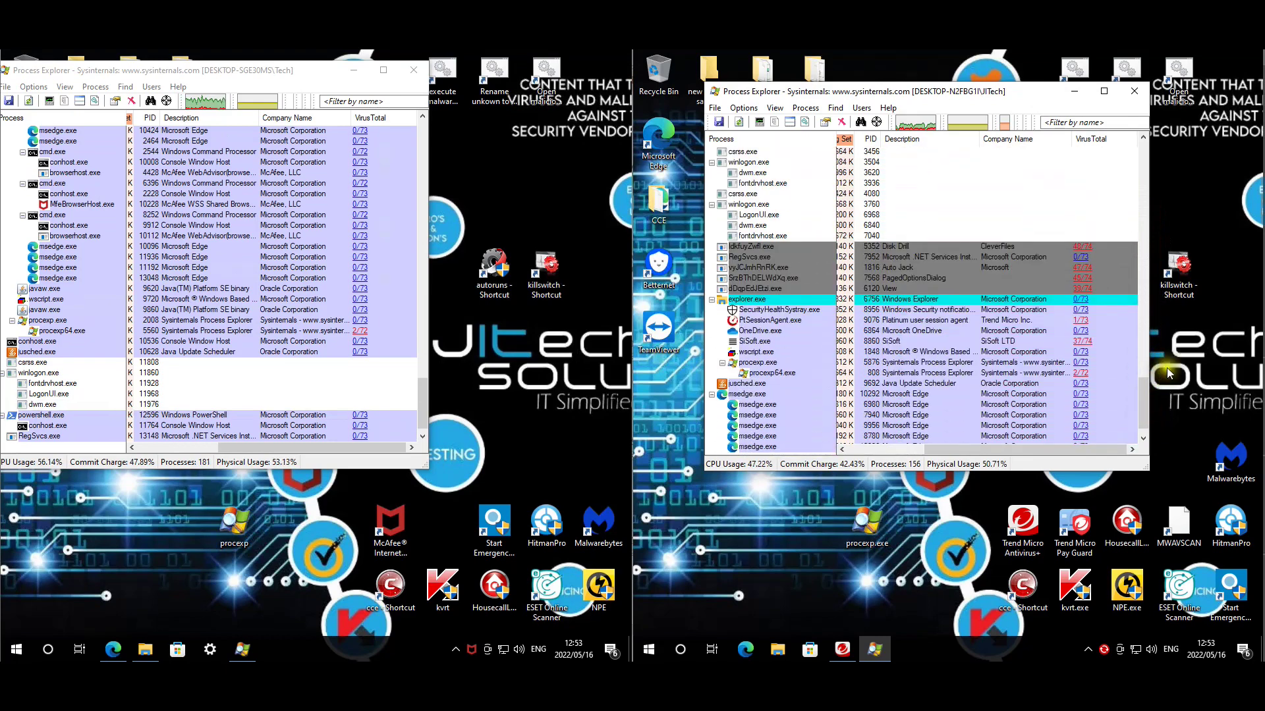
{"action": "left_click", "coordinate": [1225, 217]}
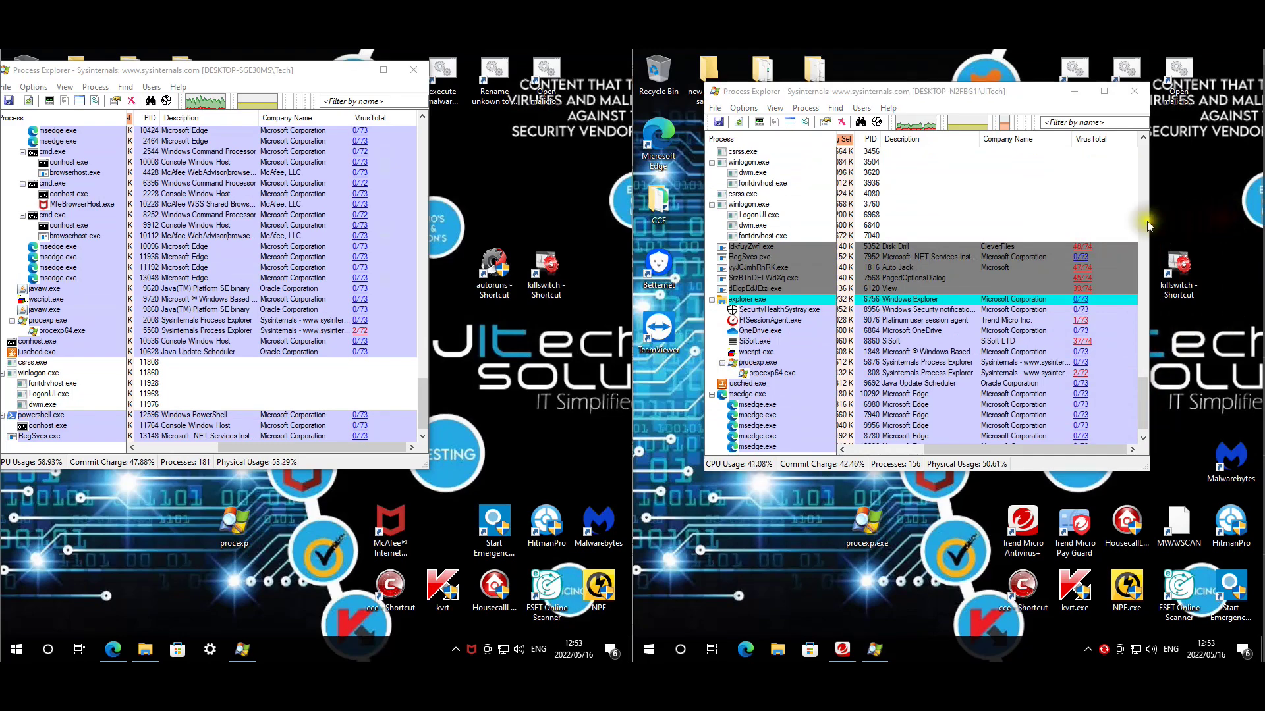
{"action": "left_click", "coordinate": [1078, 248]}
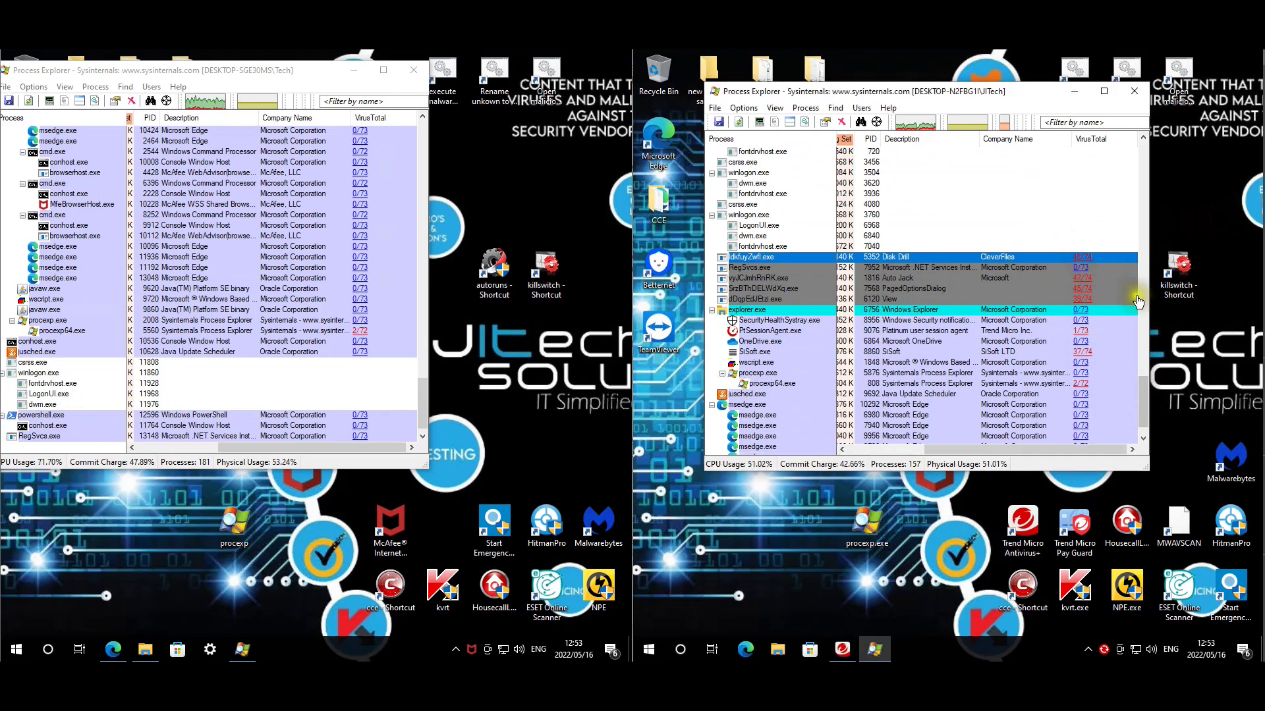
{"action": "left_click", "coordinate": [1078, 280]}
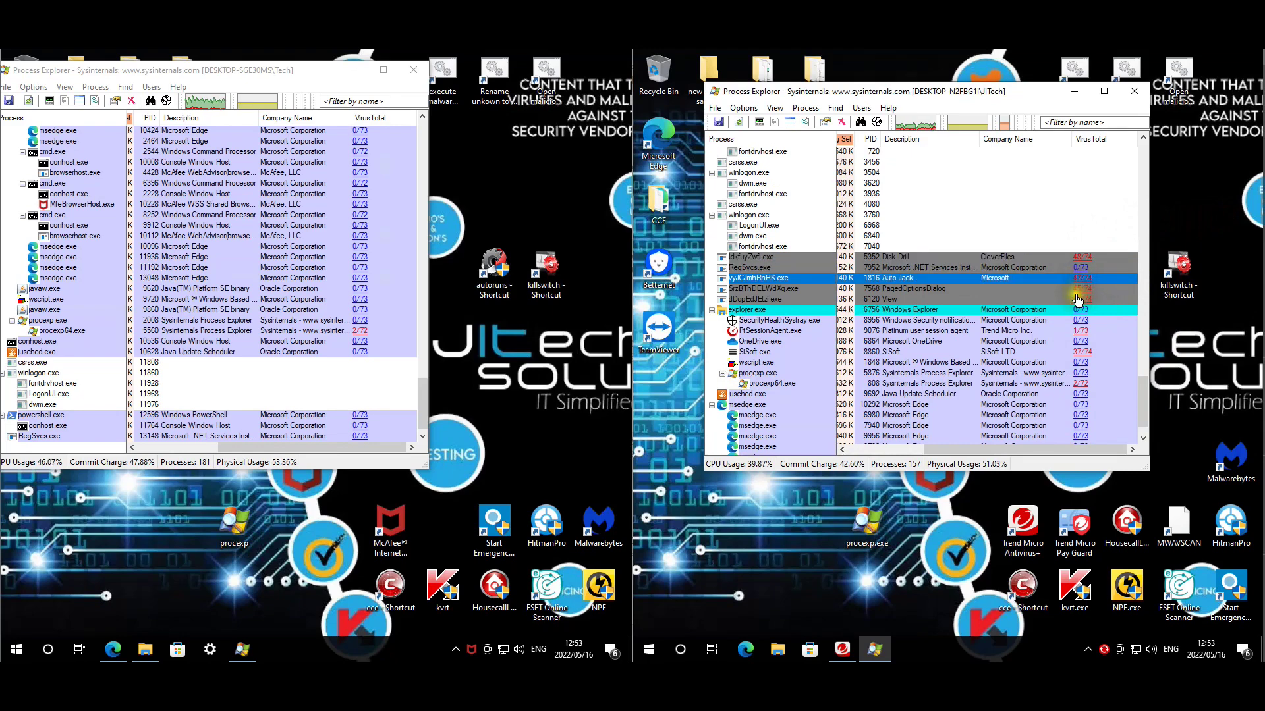
- Open the VirusTotal reports of the PagedOptionsDialog, View and SiSoft processes on the Trend Micro machine and bring up the first report tab
{"action": "left_click", "coordinate": [1081, 290]}
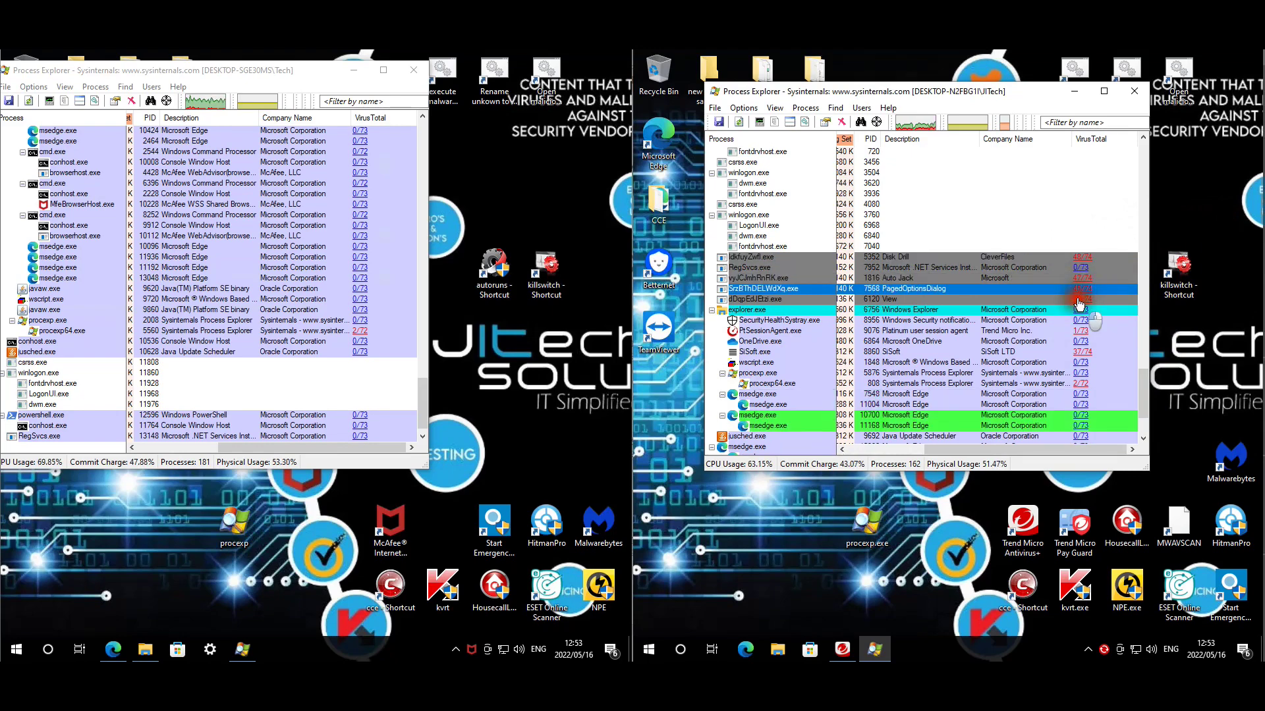
{"action": "left_click", "coordinate": [1079, 300]}
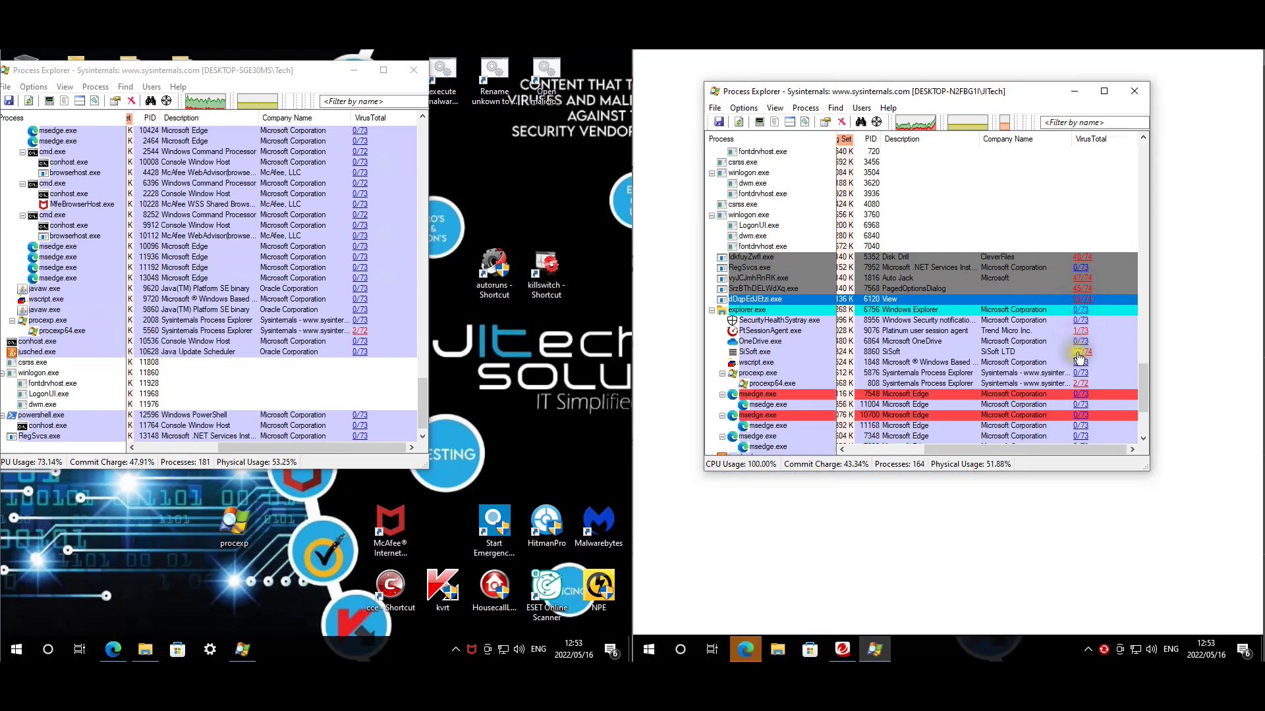
{"action": "left_click", "coordinate": [1080, 354]}
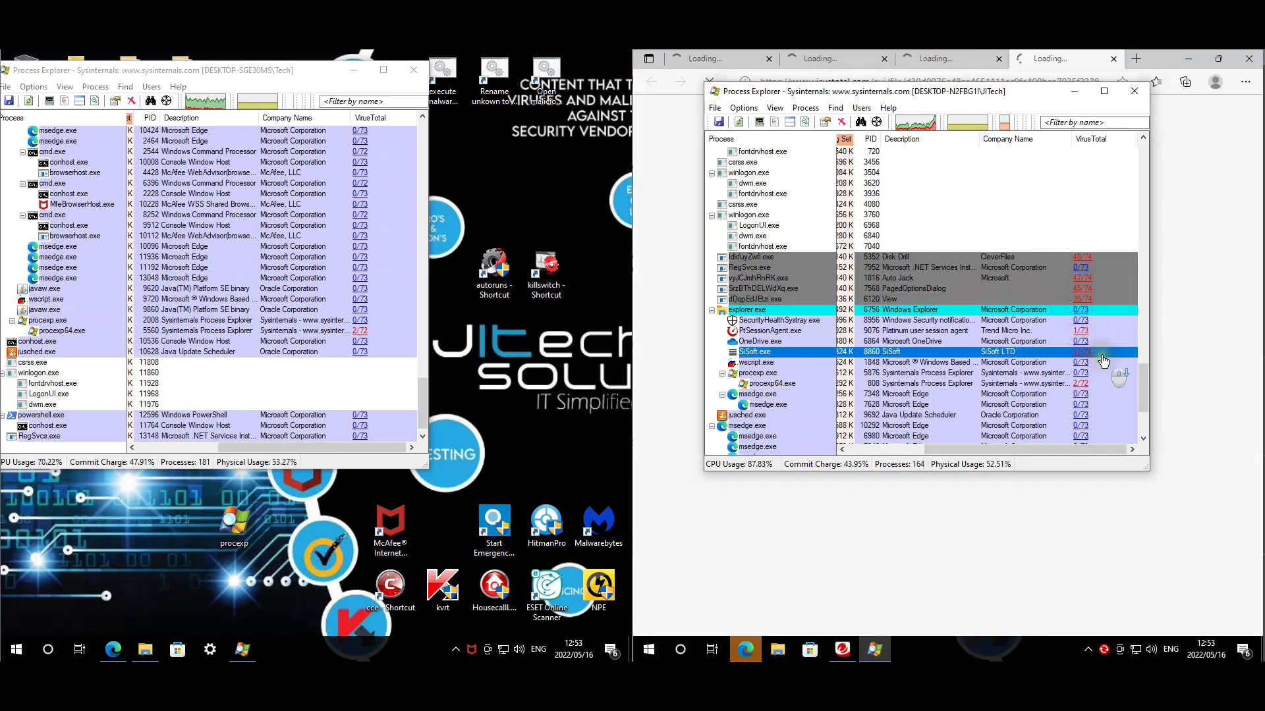
{"action": "scroll", "coordinate": [1103, 361], "scroll_direction": "down", "scroll_amount": 6}
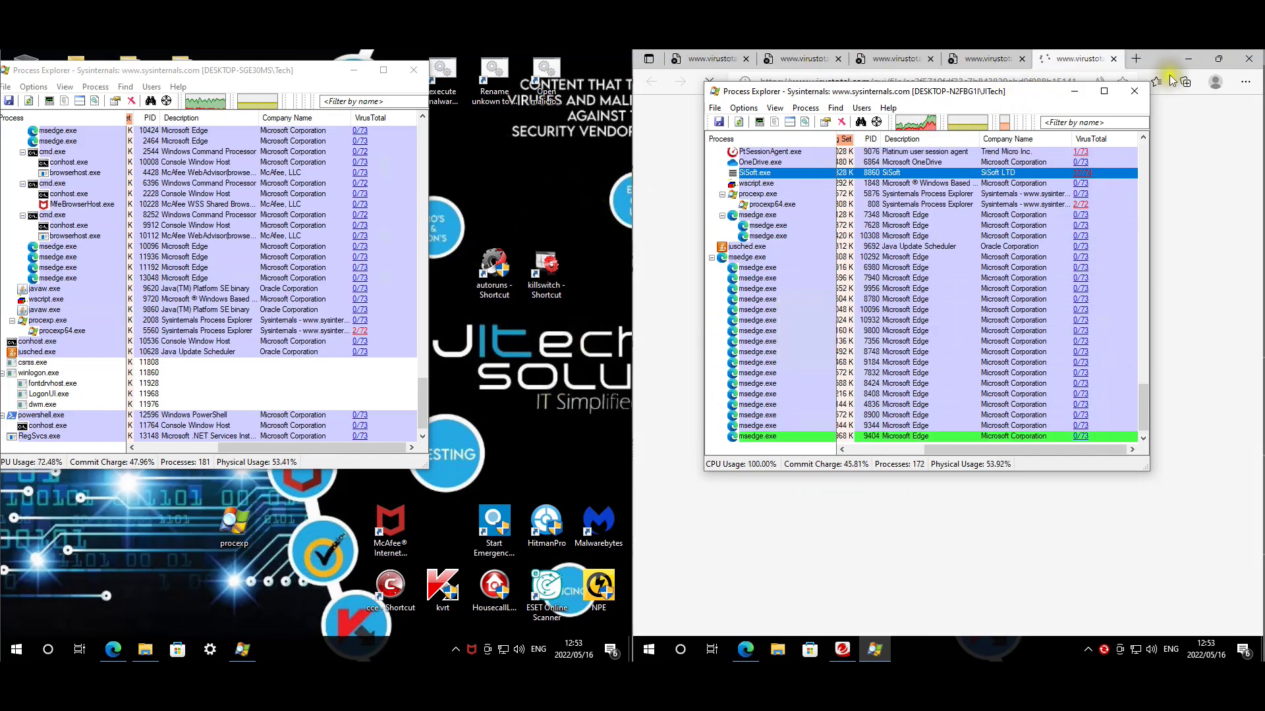
{"action": "left_click", "coordinate": [714, 58]}
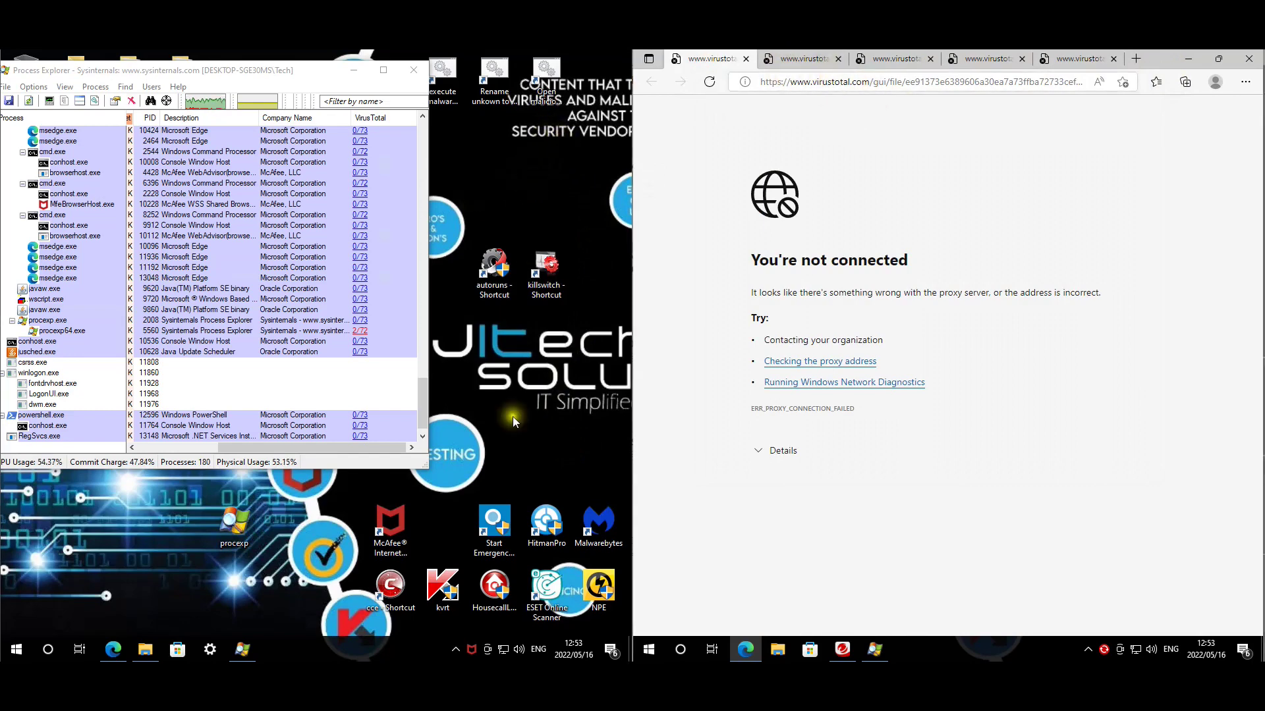
- Switch to Edge on the McAfee machine and open a new tab, keeping the VirusTotal tabs in front on the Trend Micro machine
{"action": "left_click", "coordinate": [113, 649]}
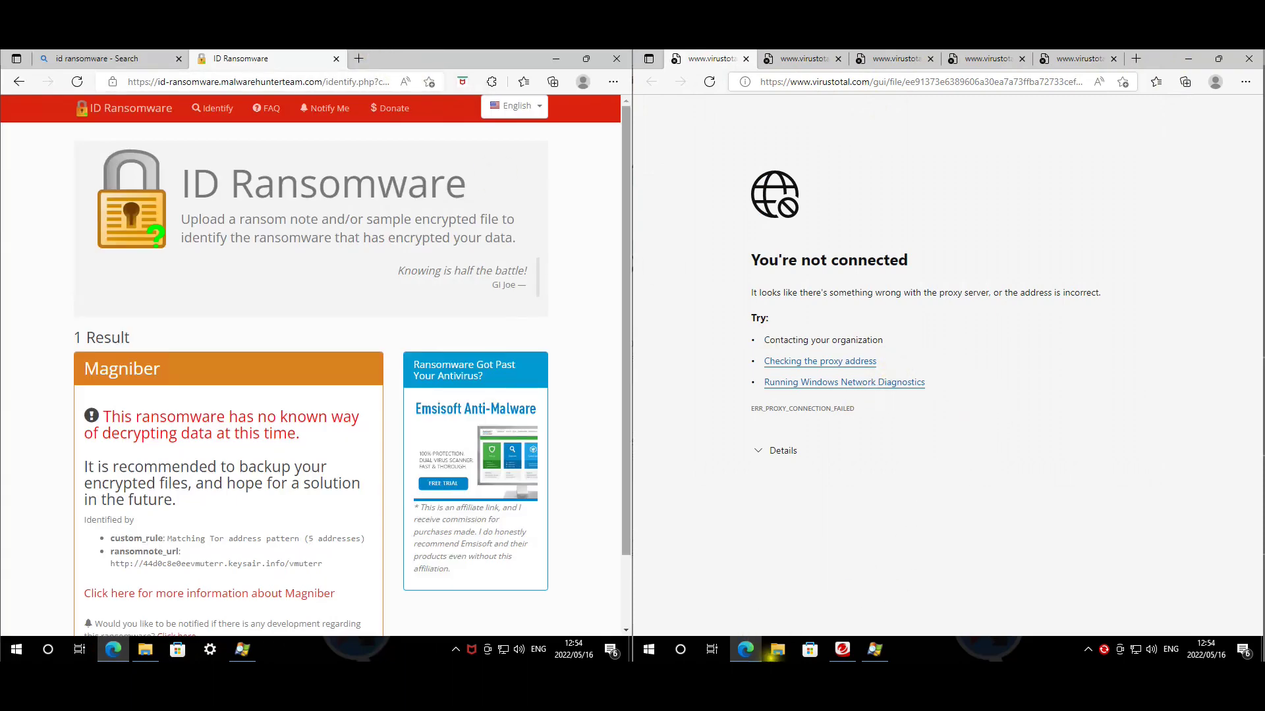
{"action": "left_click", "coordinate": [770, 654]}
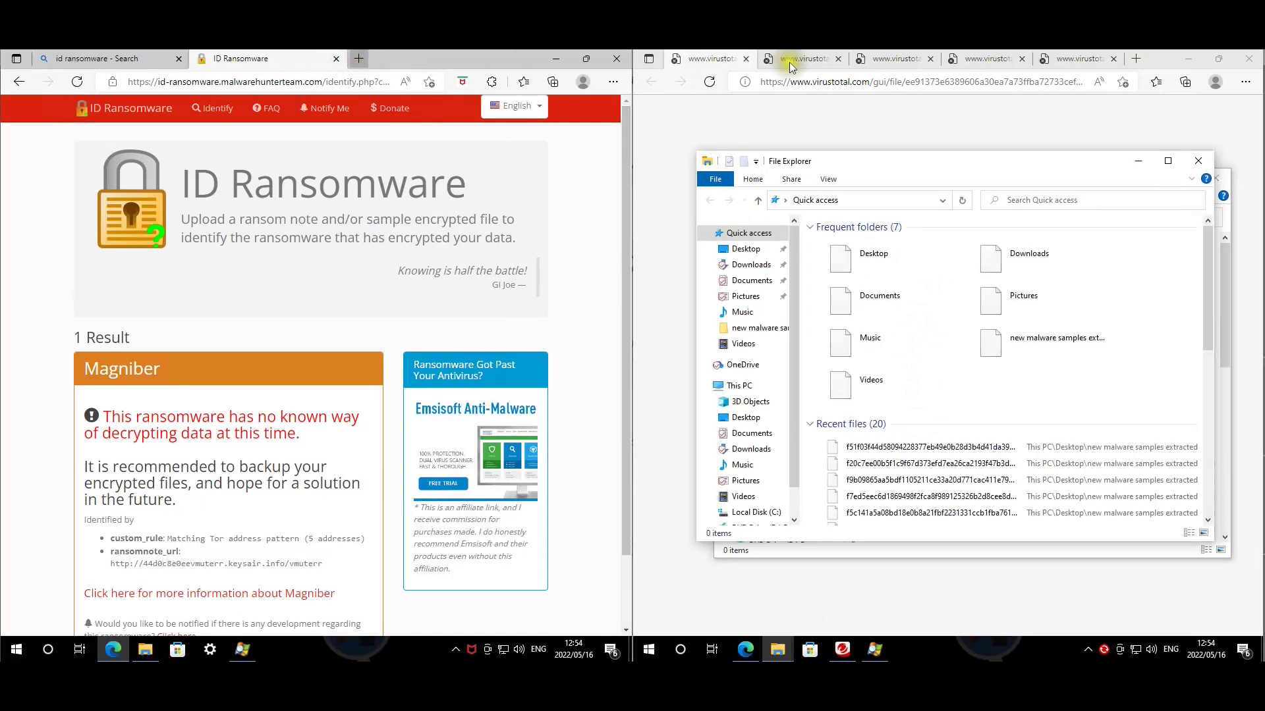
{"action": "left_click", "coordinate": [828, 117]}
{"action": "left_click", "coordinate": [876, 79]}
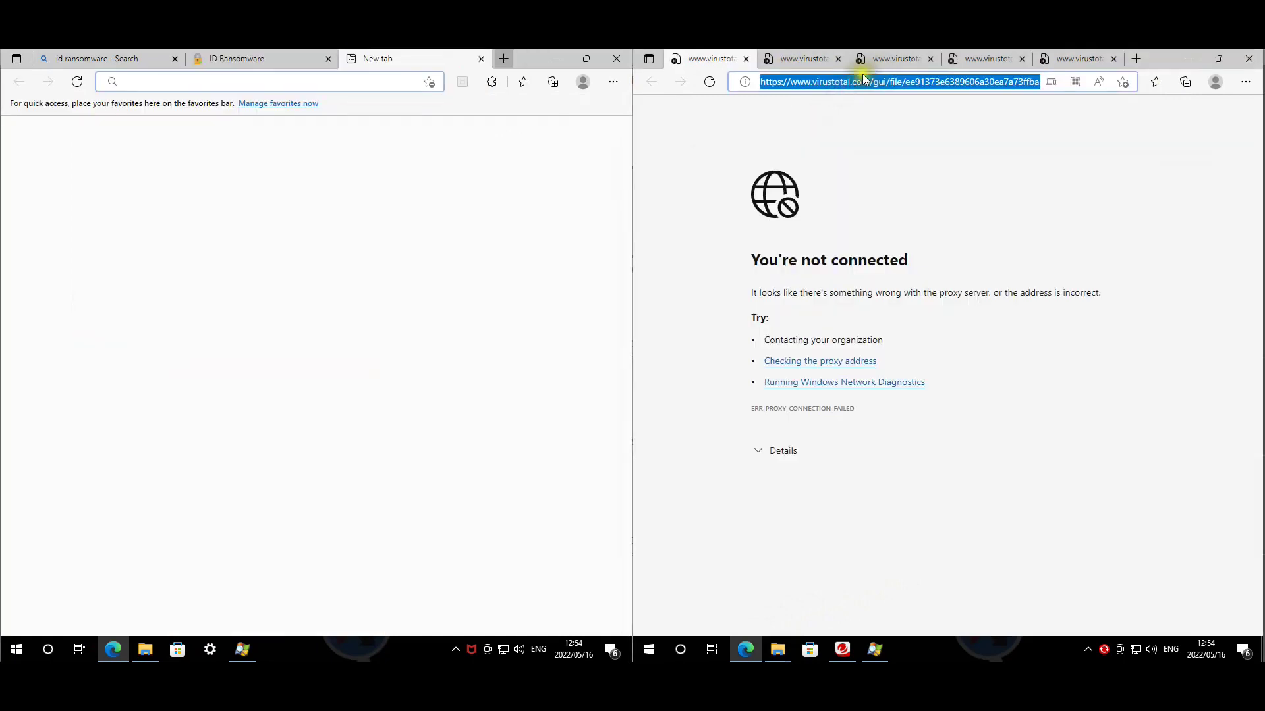
{"action": "left_click", "coordinate": [261, 82]}
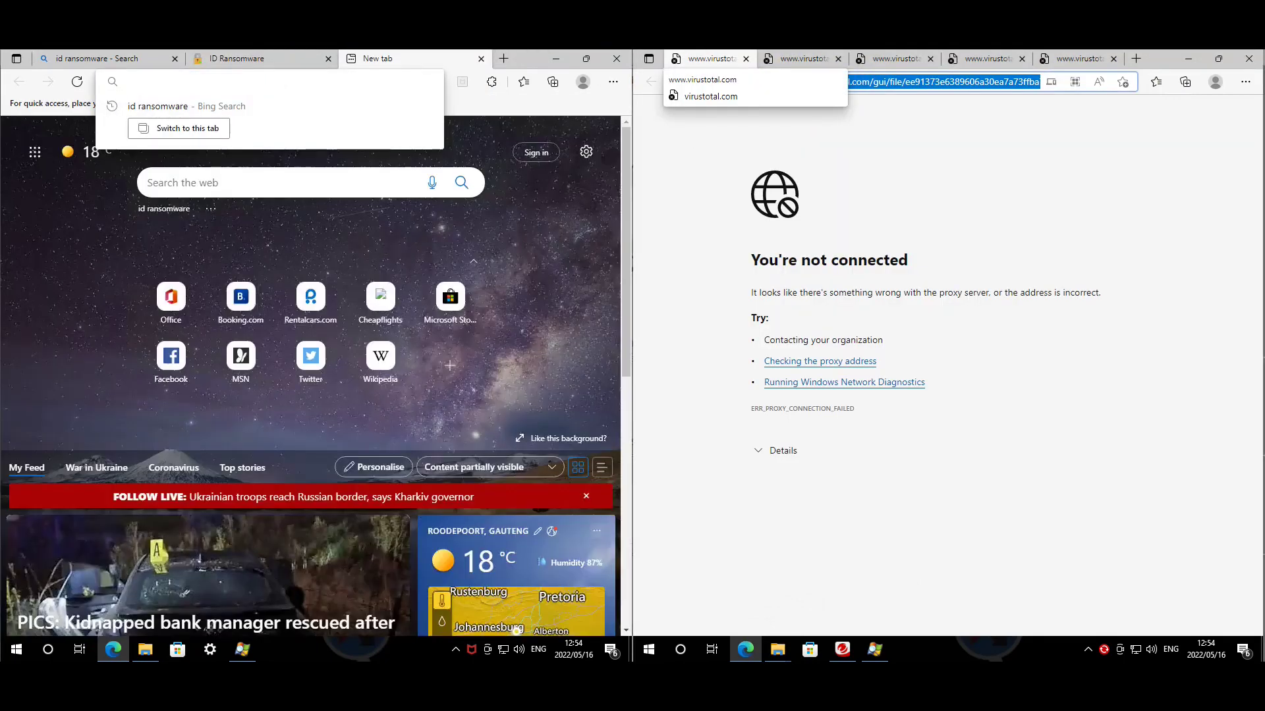
{"action": "left_click", "coordinate": [893, 119]}
{"action": "left_click", "coordinate": [917, 82]}
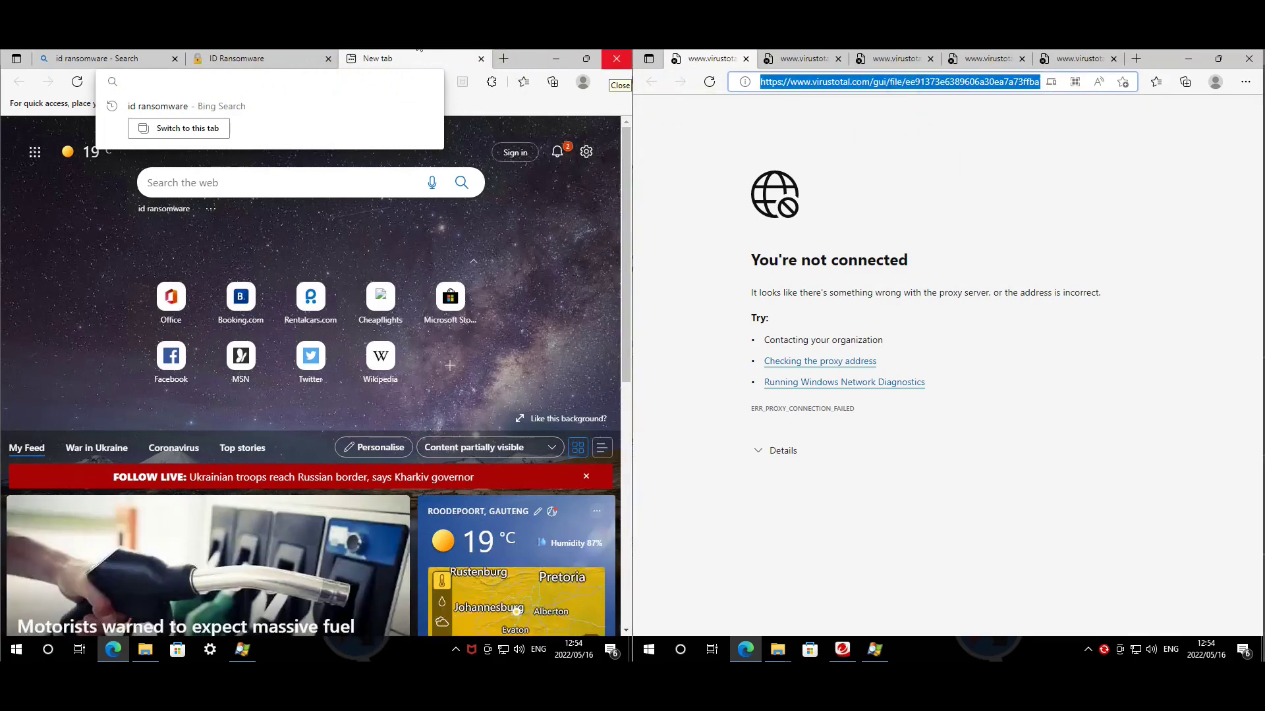
{"action": "left_click", "coordinate": [344, 79]}
{"action": "type", "text": "'"}
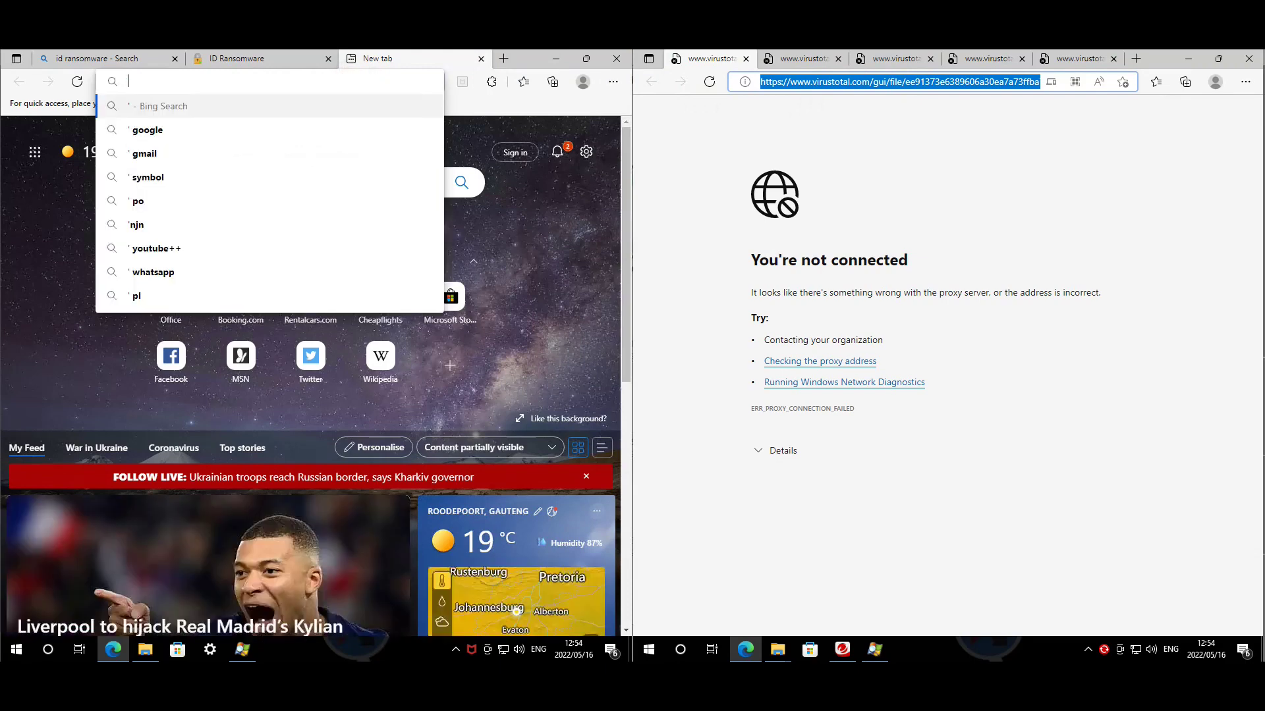
{"action": "key", "text": "BackSpace"}
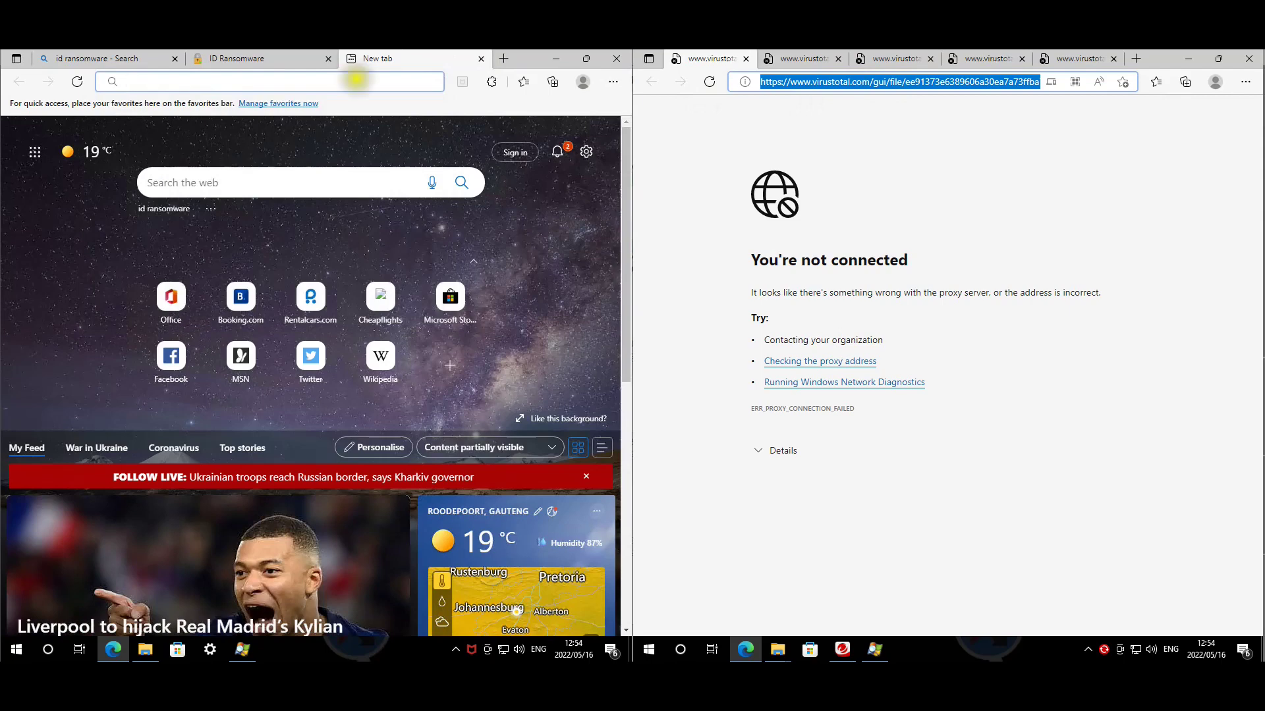
- Copy the first VirusTotal report address, file ee91373e6389606a30ea7a73ffba..., from the Trend Micro machine and load it in the McAfee machine's new tab
{"action": "left_click", "coordinate": [889, 82]}
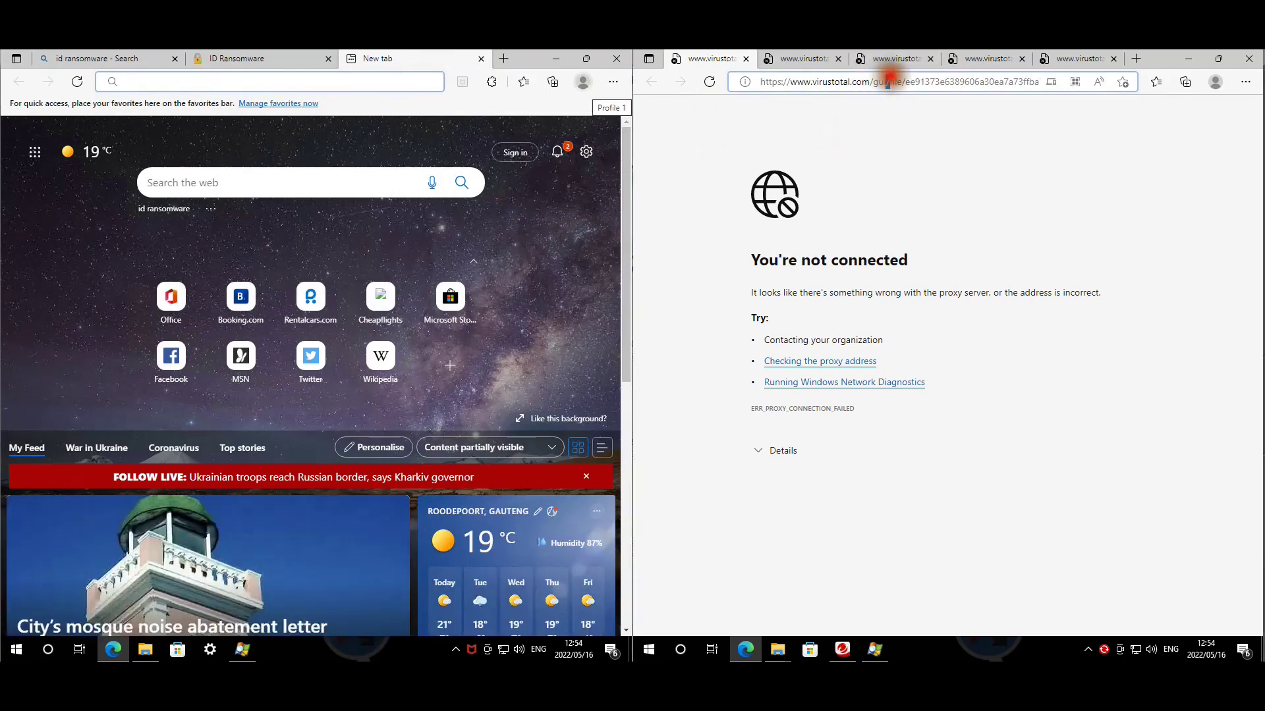
{"action": "key", "text": "ctrl+a"}
{"action": "right_click", "coordinate": [889, 81]}
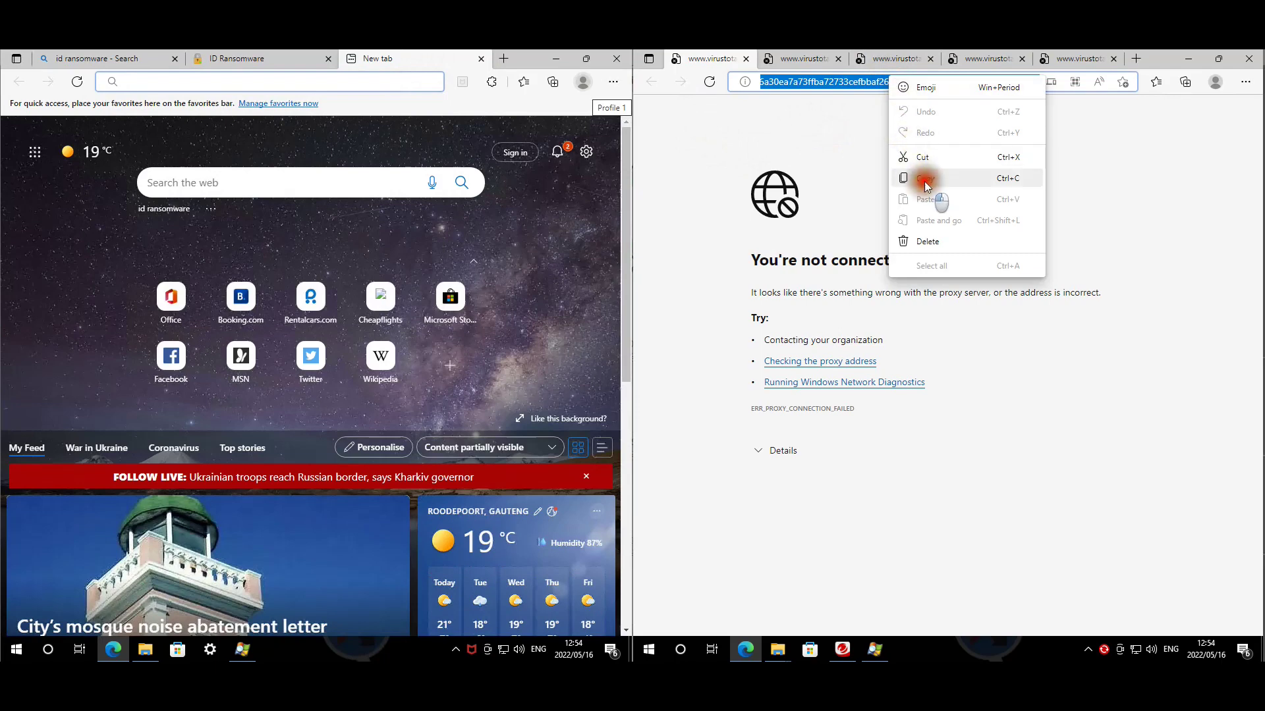
{"action": "left_click", "coordinate": [906, 175]}
{"action": "left_click", "coordinate": [370, 81]}
{"action": "right_click", "coordinate": [356, 79]}
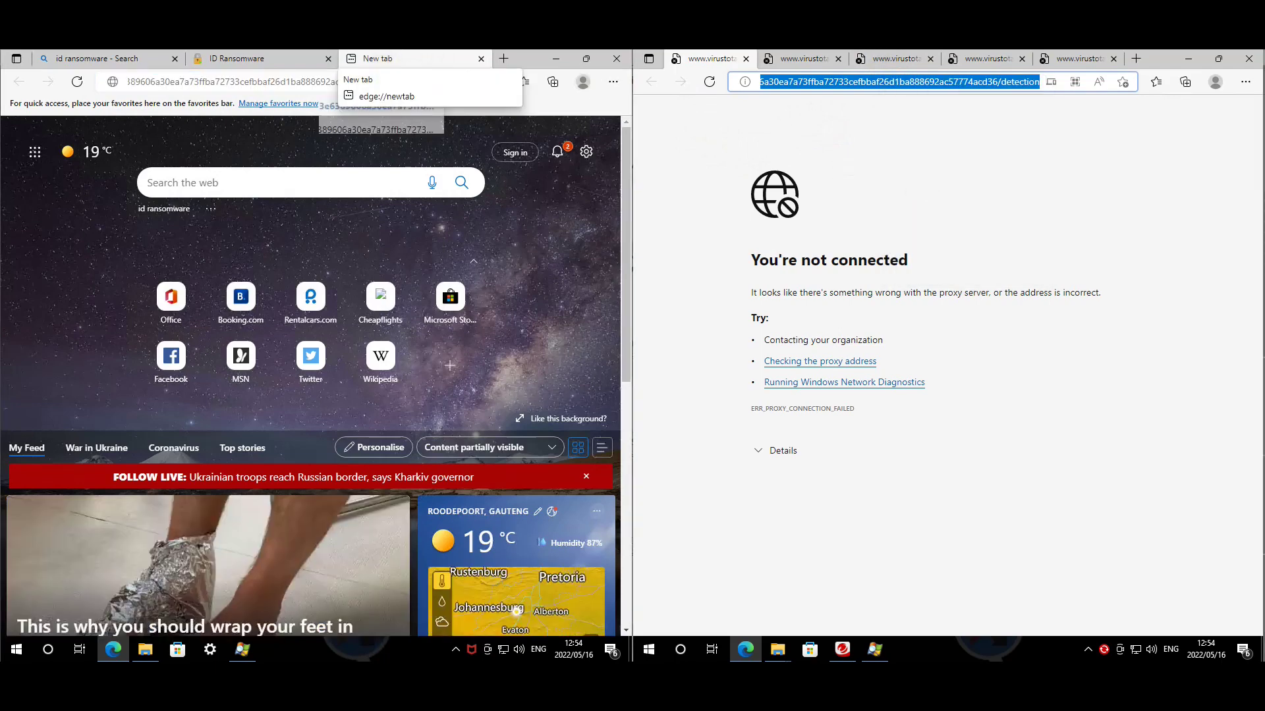
{"action": "left_click", "coordinate": [376, 77]}
{"action": "key", "text": "Return"}
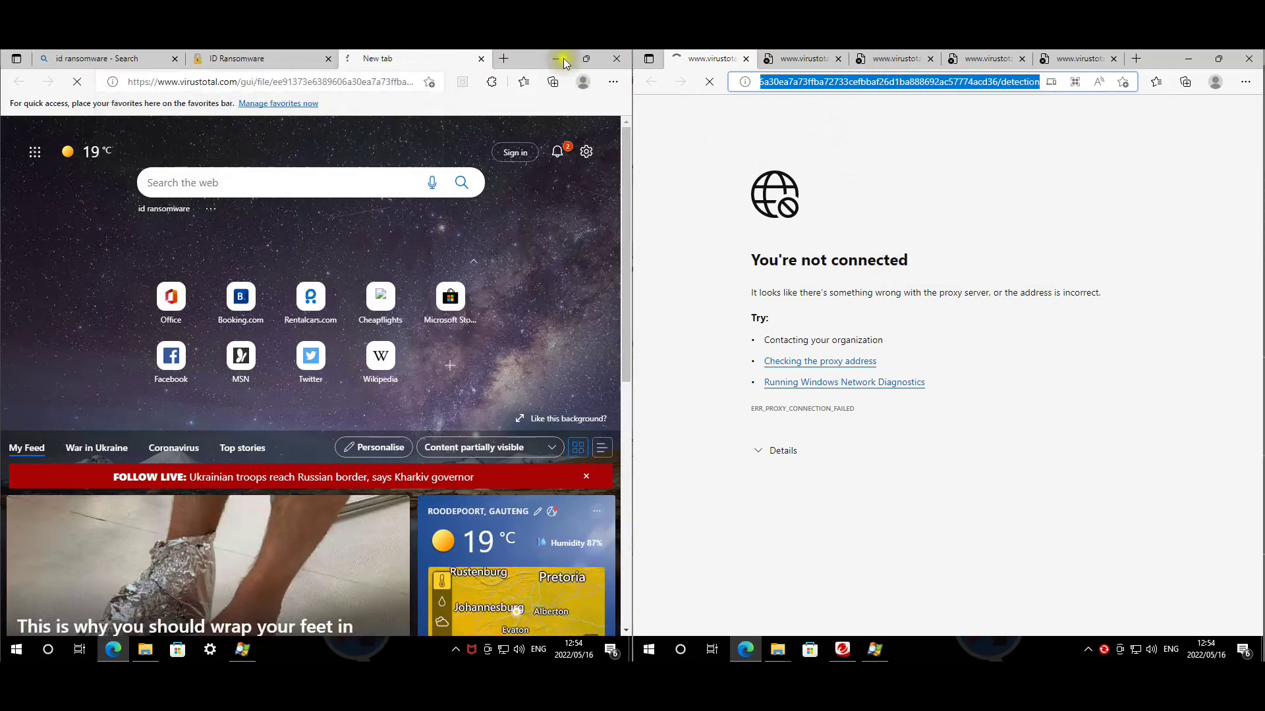
- Copy the full address of the second VirusTotal report tab on the Trend Micro machine
{"action": "left_click", "coordinate": [796, 62]}
{"action": "left_click", "coordinate": [813, 78]}
{"action": "right_click", "coordinate": [813, 78]}
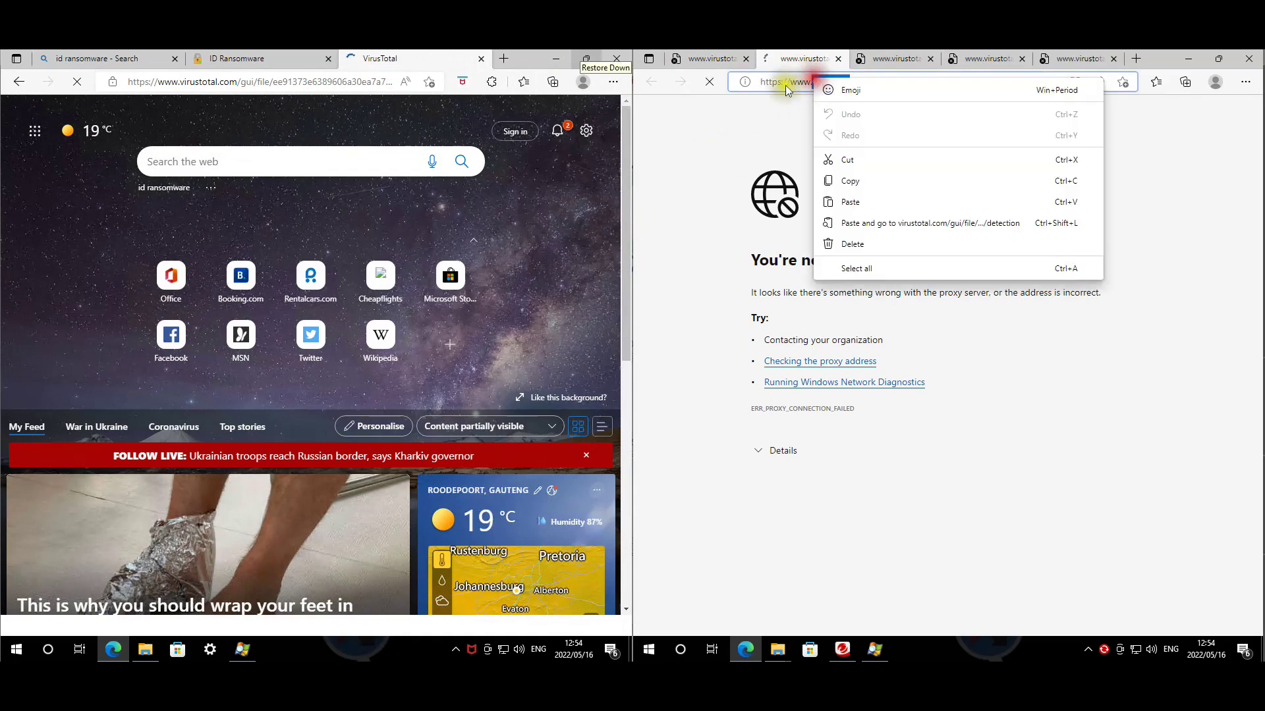
{"action": "left_click", "coordinate": [780, 83]}
{"action": "key", "text": "ctrl+a"}
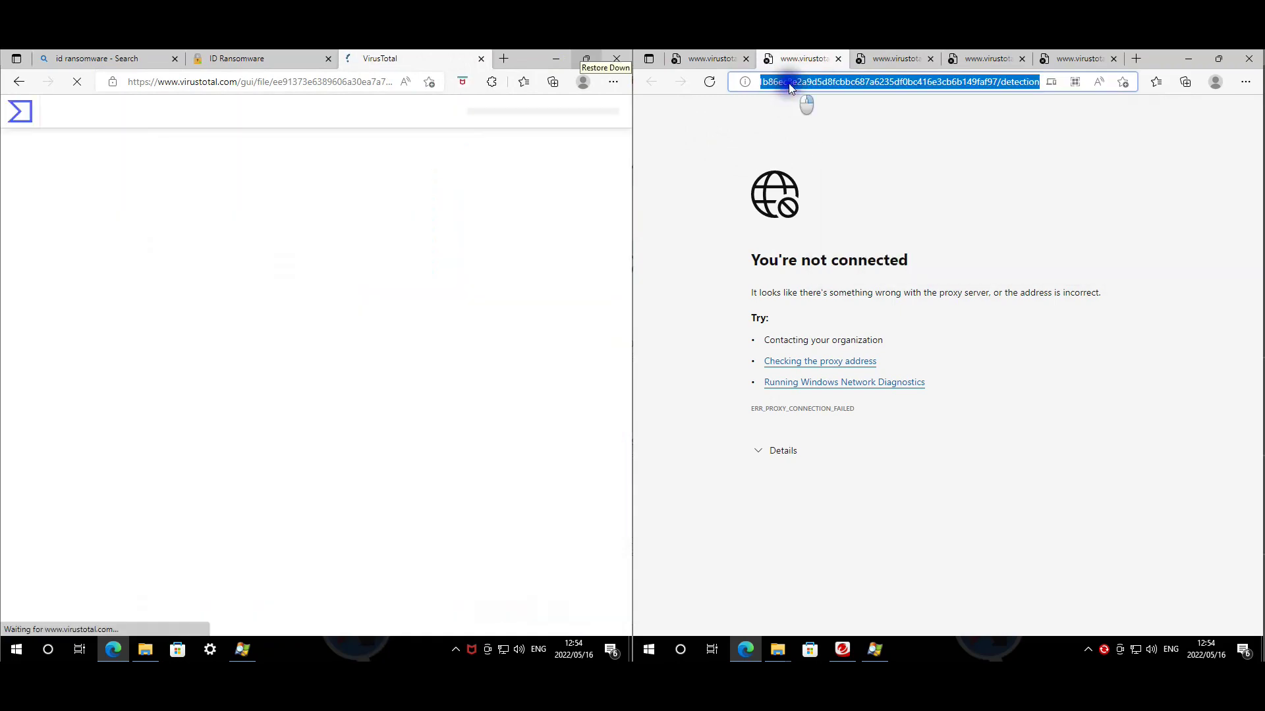
{"action": "right_click", "coordinate": [789, 83]}
{"action": "left_click", "coordinate": [801, 186]}
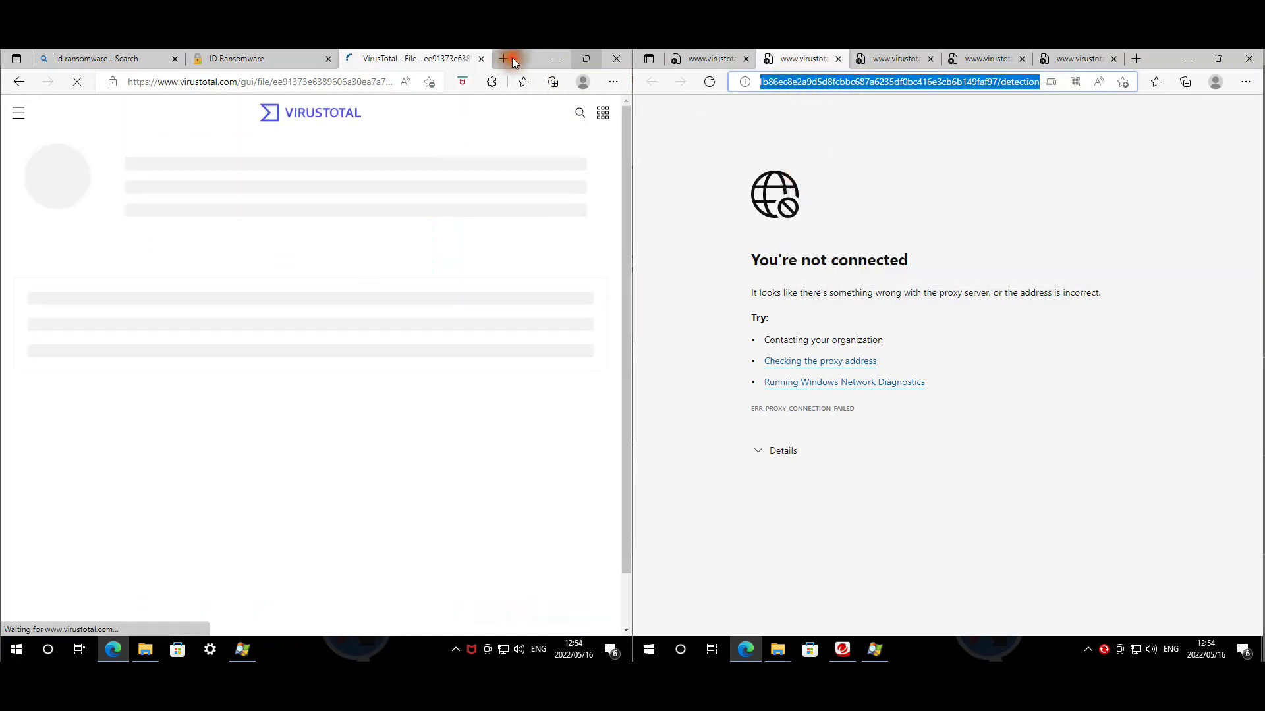
- Load the second VirusTotal report, file ec04ec5840bcab1b86ec8e2..., in a new tab on the McAfee machine, copying its address again from the Trend Micro machine
{"action": "left_click", "coordinate": [511, 57]}
{"action": "left_click", "coordinate": [511, 57]}
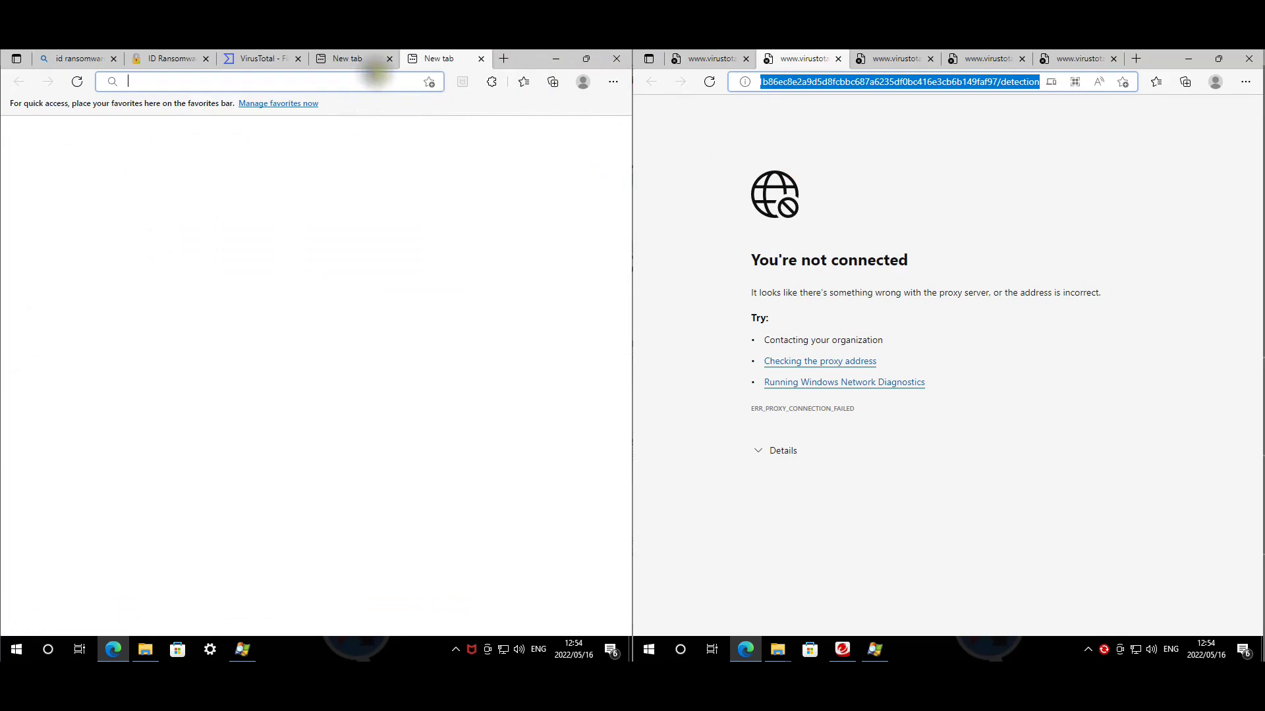
{"action": "right_click", "coordinate": [375, 75]}
{"action": "left_click", "coordinate": [847, 189]}
{"action": "left_click", "coordinate": [852, 82]}
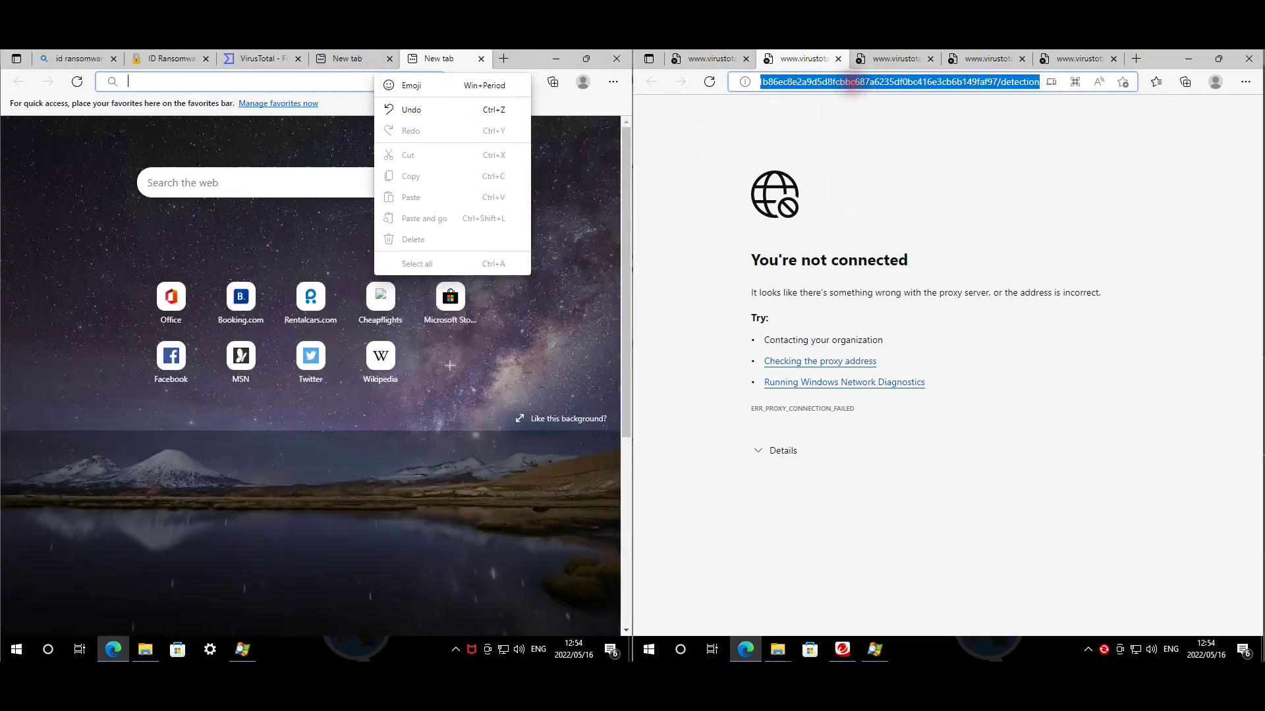
{"action": "right_click", "coordinate": [852, 82]}
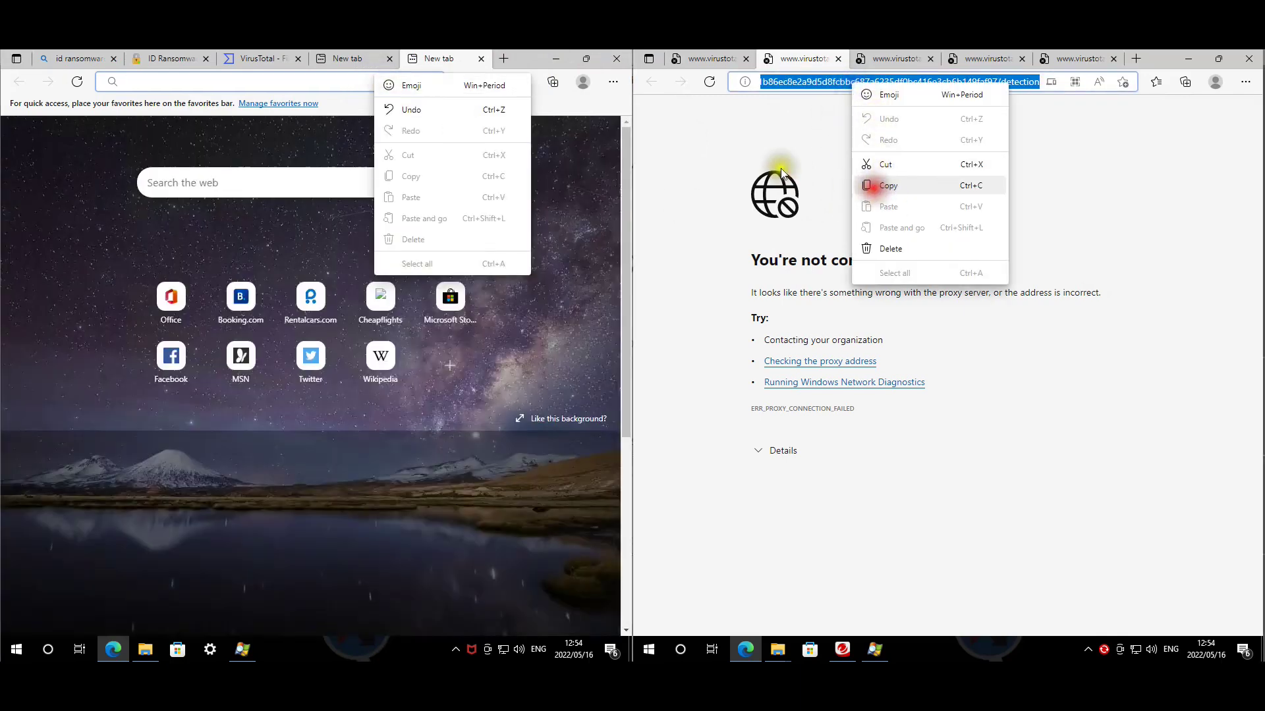
{"action": "left_click", "coordinate": [872, 184]}
{"action": "right_click", "coordinate": [291, 85]}
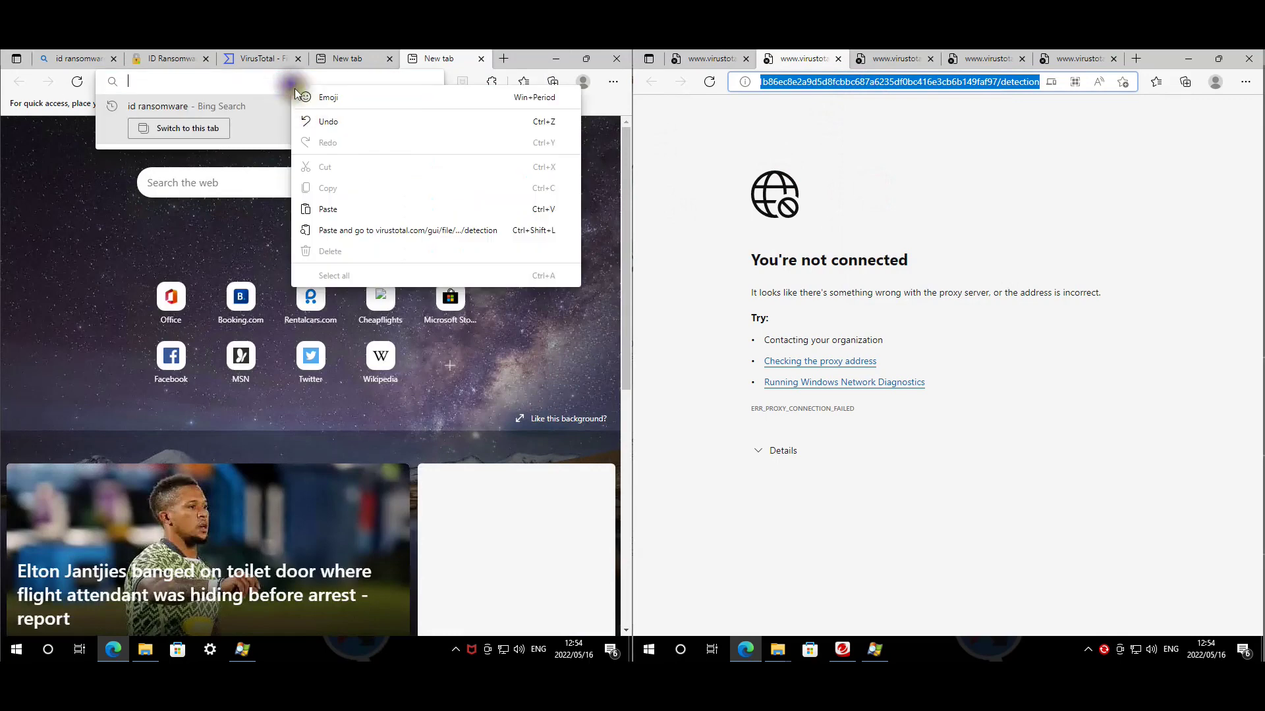
{"action": "left_click", "coordinate": [333, 206]}
{"action": "key", "text": "Return"}
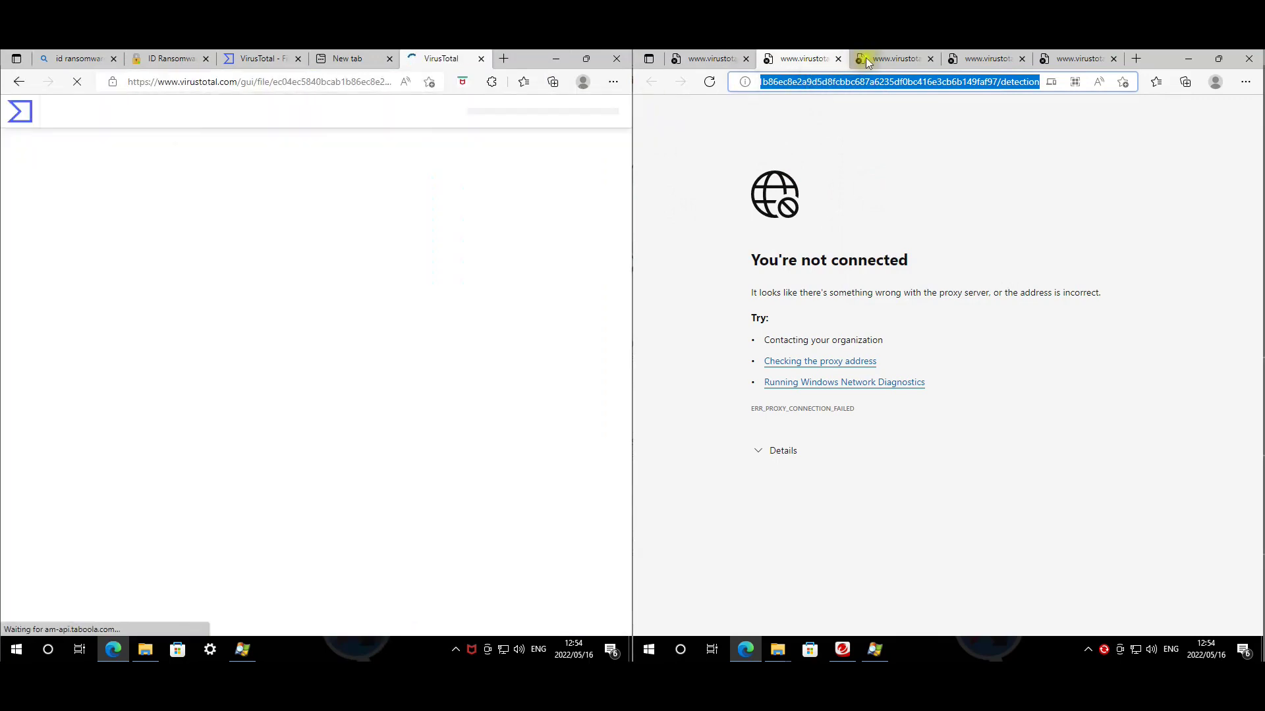
- Copy the third VirusTotal report address, file ebdbd8487dfdaebc34214d..., from the Trend Micro machine and load it in a new tab on the McAfee machine
{"action": "left_click", "coordinate": [867, 62]}
{"action": "left_click", "coordinate": [888, 82]}
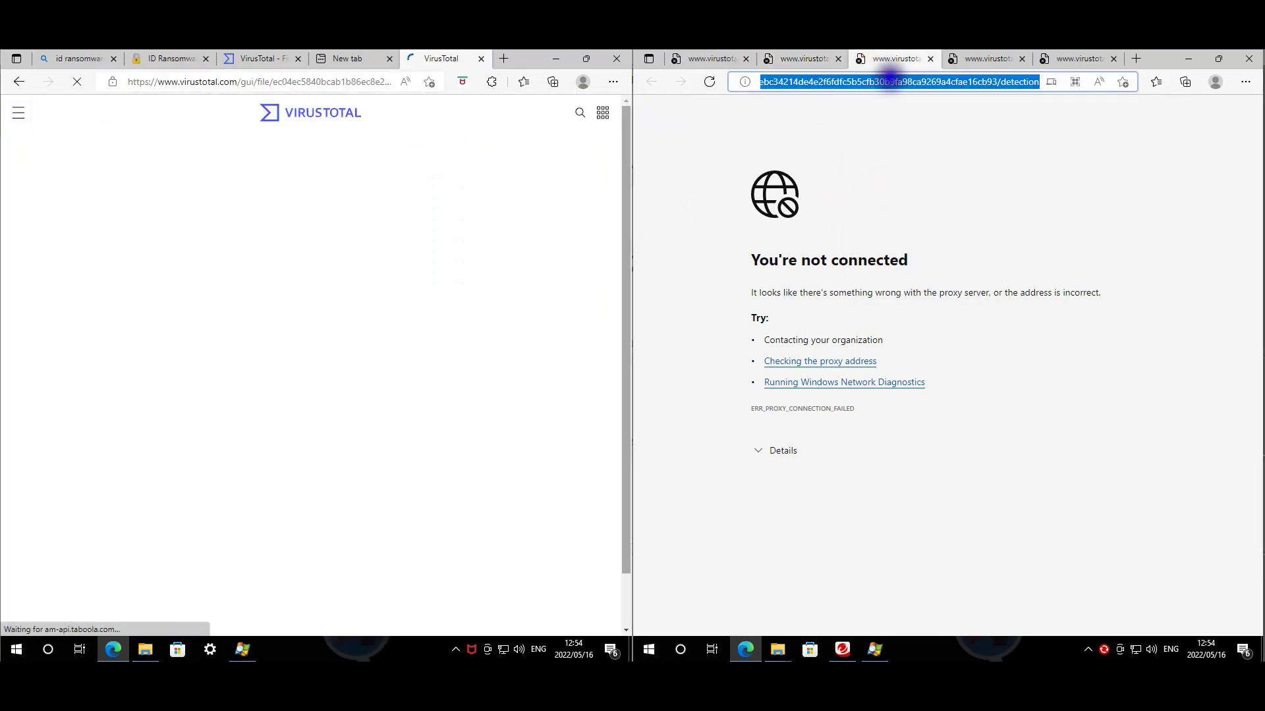
{"action": "right_click", "coordinate": [890, 82]}
{"action": "left_click", "coordinate": [925, 180]}
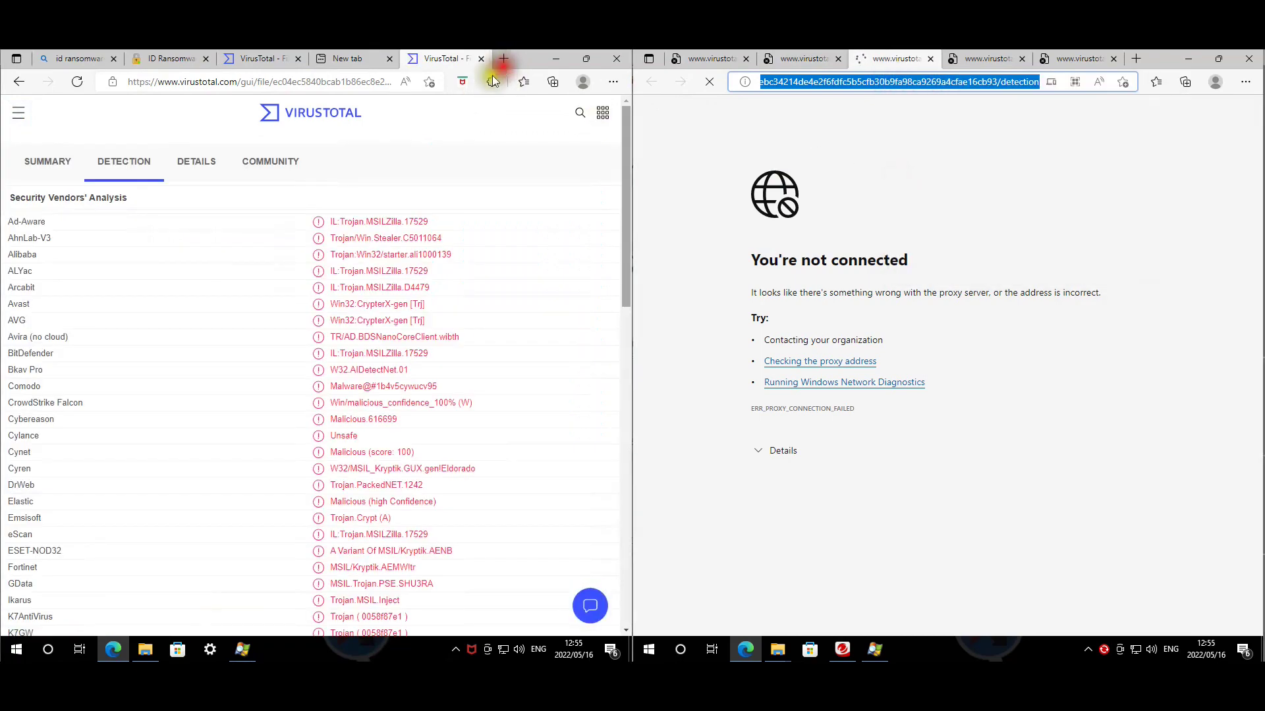
{"action": "left_click", "coordinate": [503, 58]}
{"action": "right_click", "coordinate": [340, 82]}
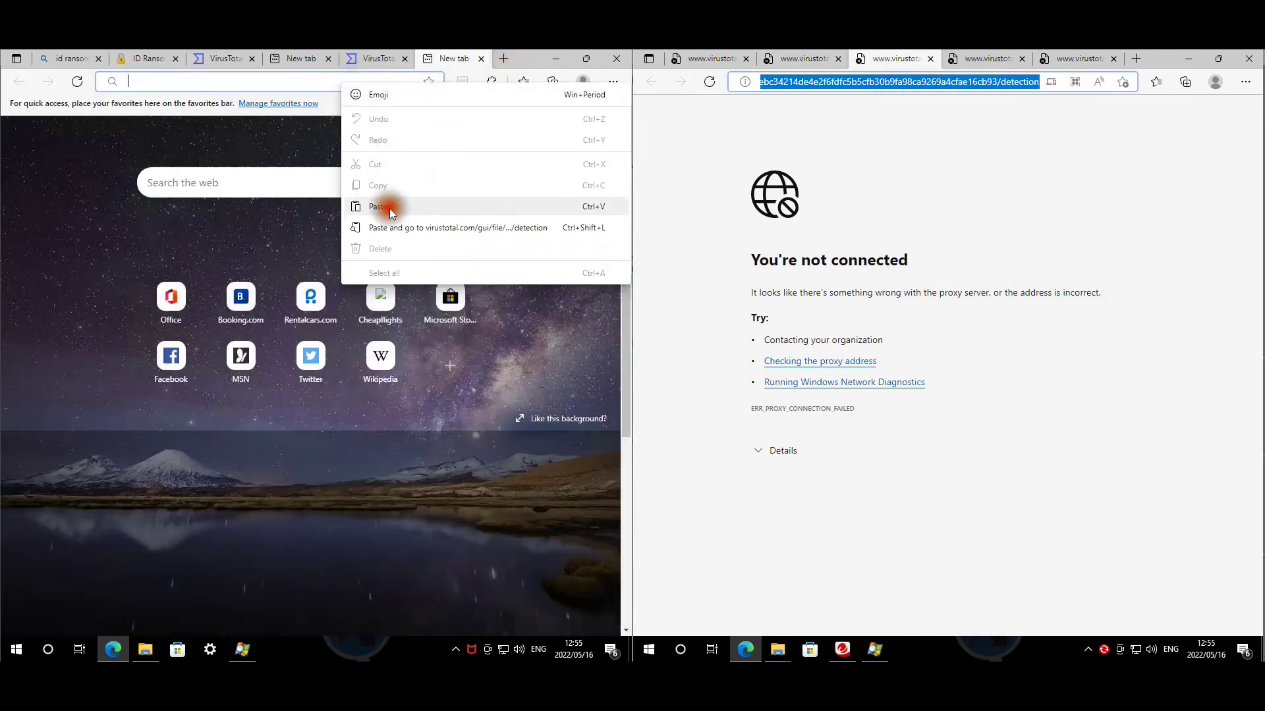
{"action": "left_click", "coordinate": [389, 206]}
{"action": "key", "text": "Return"}
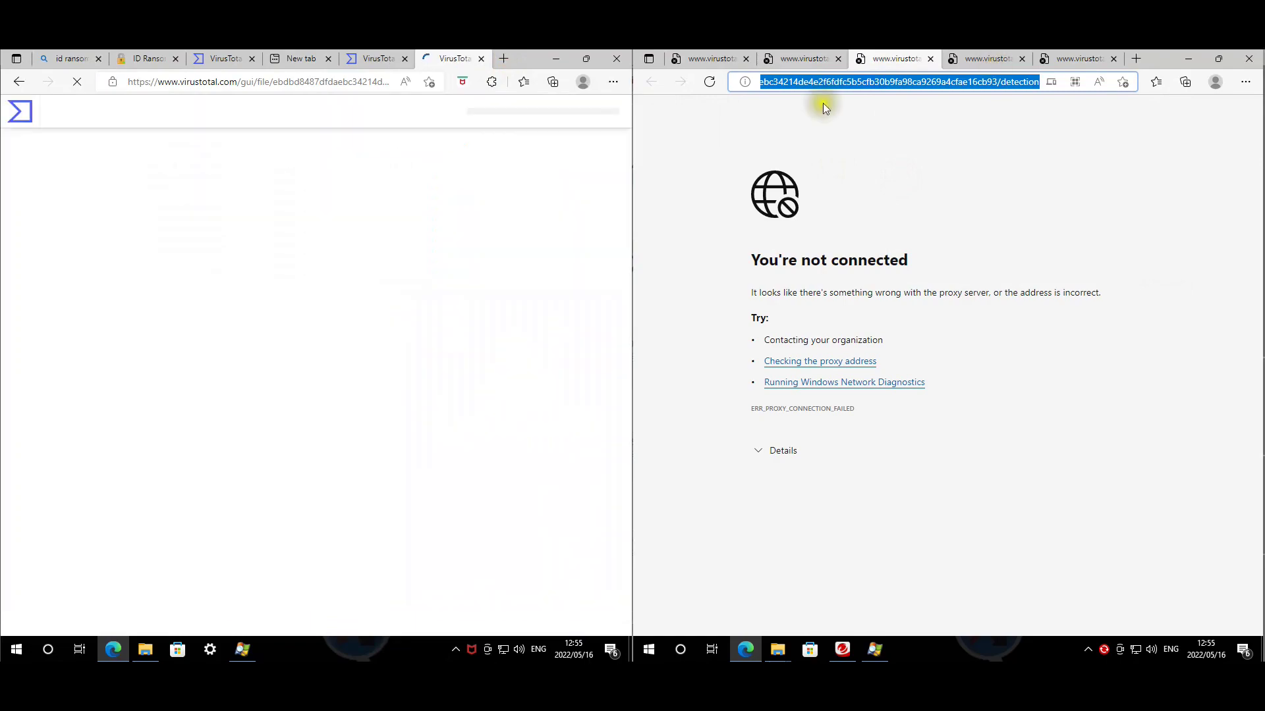
- Copy the file hash d30d0076e48ea4651111ec9fe409... from the Trend Micro machine's fourth tab and search the web for it on the McAfee machine
{"action": "left_click", "coordinate": [978, 64]}
{"action": "left_click", "coordinate": [979, 81]}
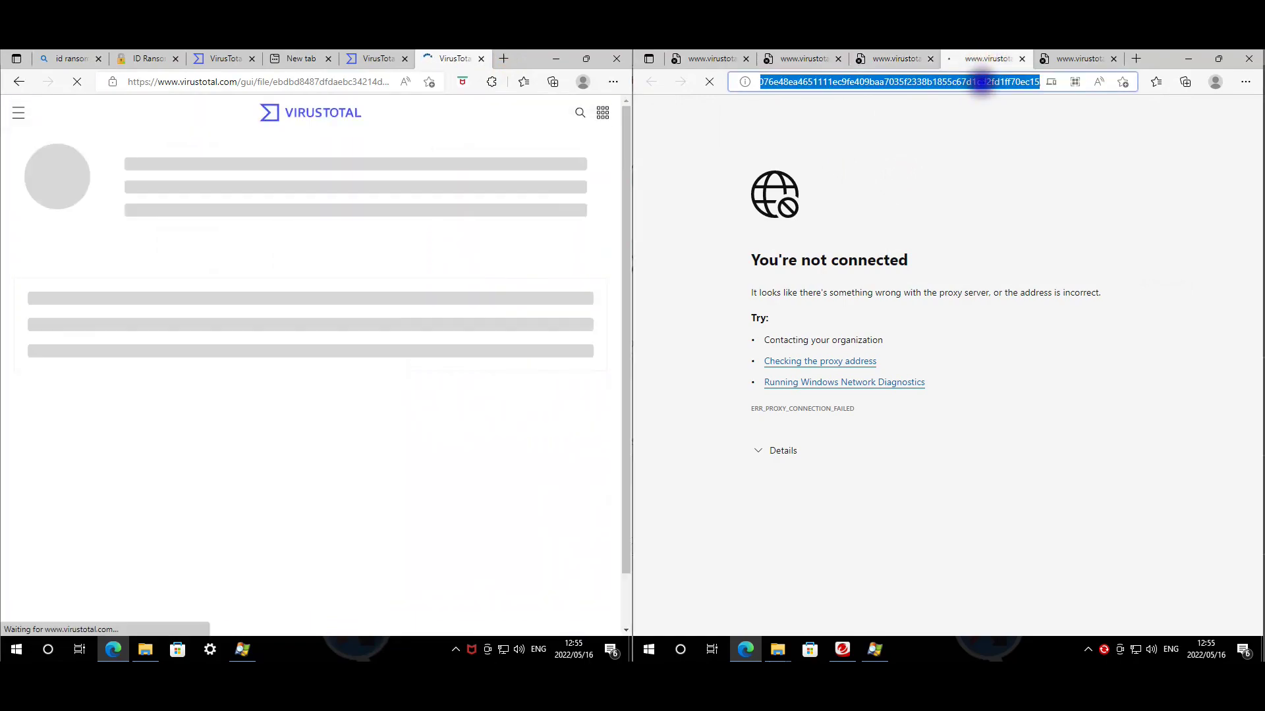
{"action": "right_click", "coordinate": [976, 82]}
{"action": "left_click", "coordinate": [1006, 190]}
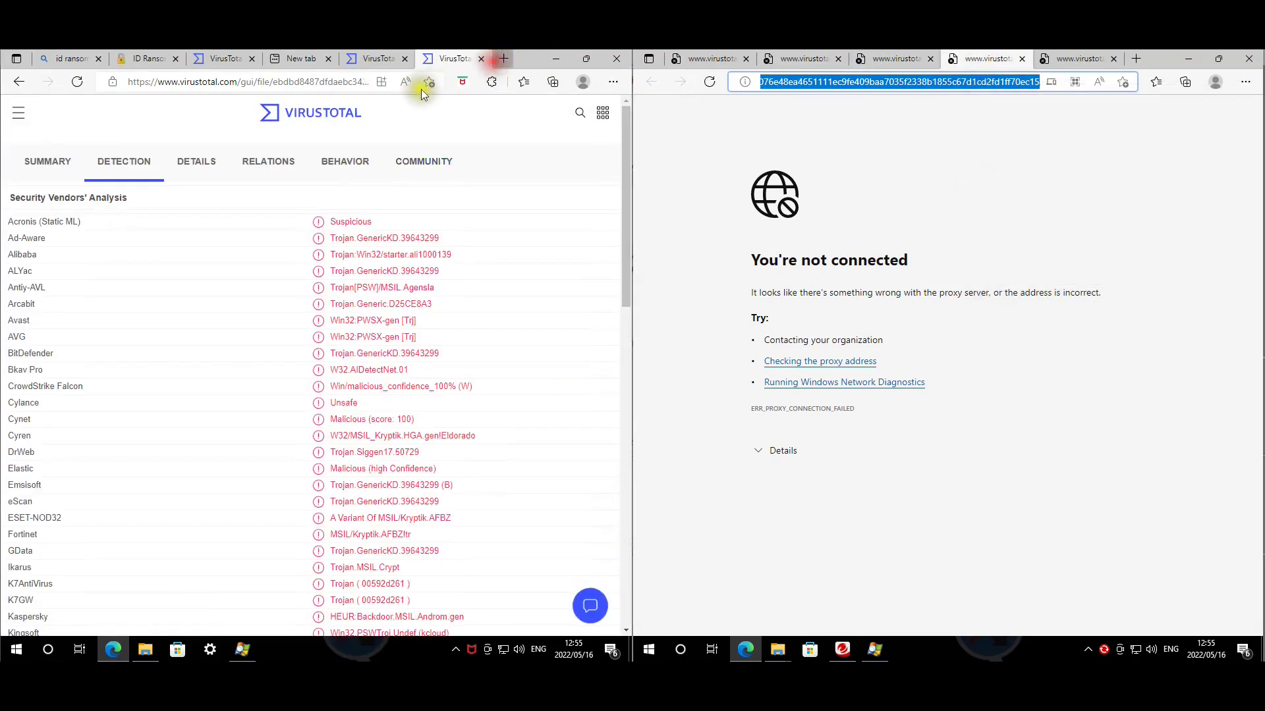
{"action": "key", "text": "ctrl+t"}
{"action": "right_click", "coordinate": [234, 81]}
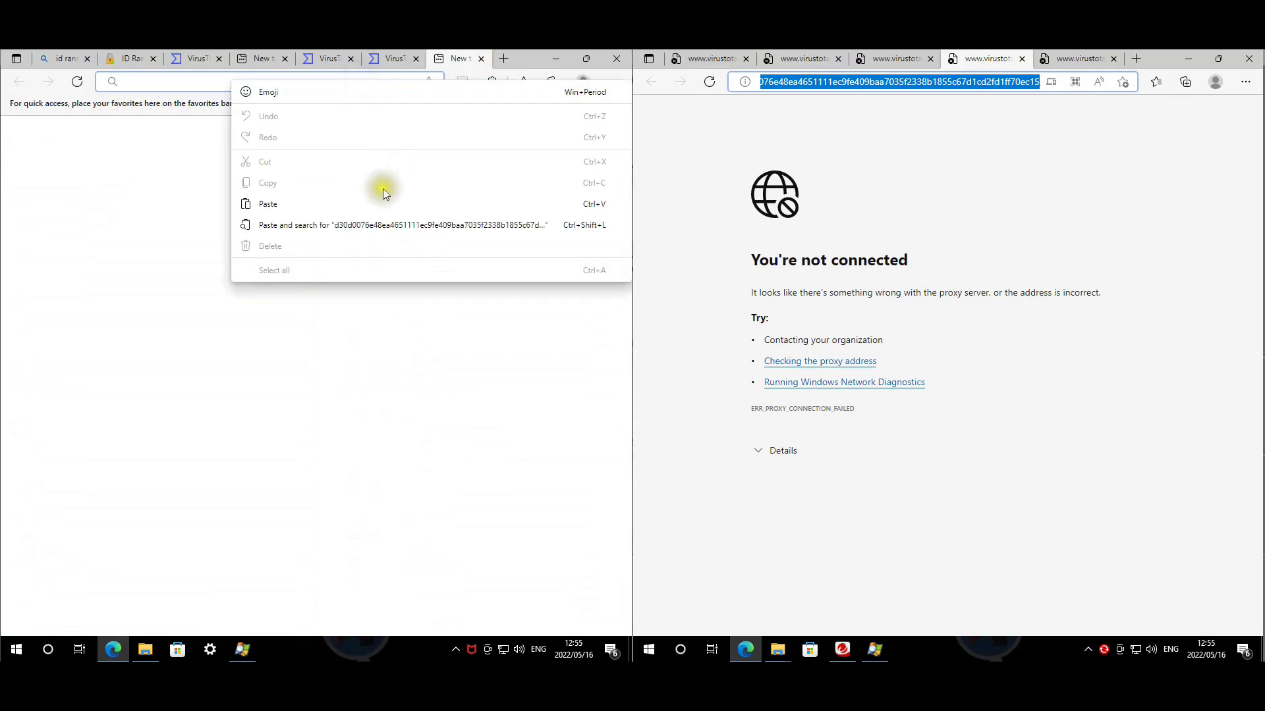
{"action": "left_click", "coordinate": [336, 221]}
{"action": "left_click", "coordinate": [1088, 62]}
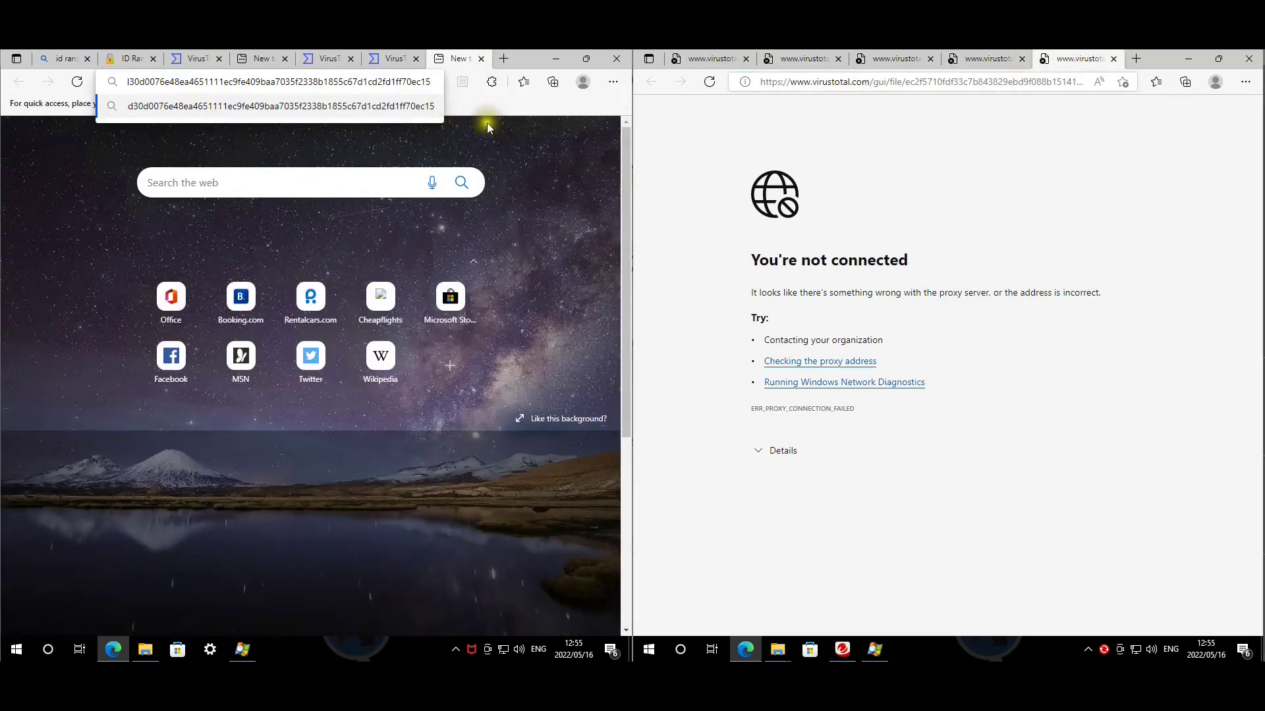
{"action": "key", "text": "Return"}
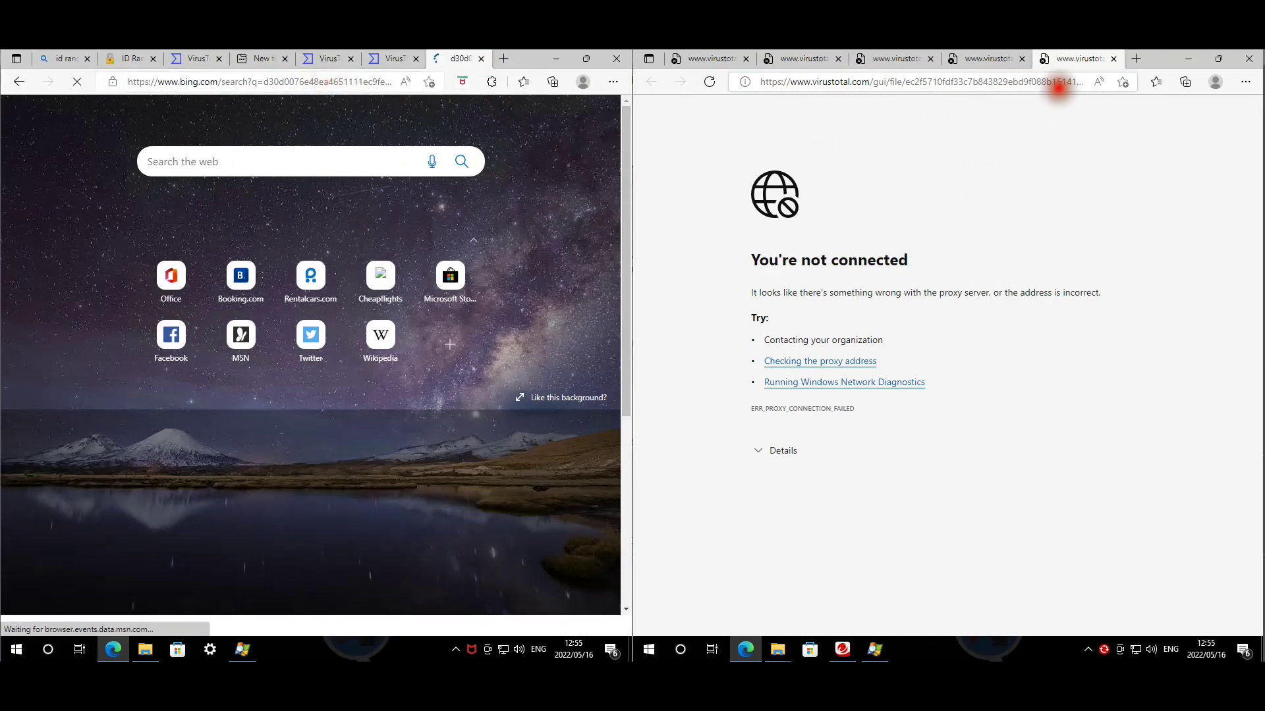
- Copy the fifth VirusTotal report address, file ec2f5710fdf33c7b843829ebd9f0..., from the Trend Micro machine and load it in a new tab on the McAfee machine
{"action": "left_click", "coordinate": [1058, 82]}
{"action": "right_click", "coordinate": [1013, 83]}
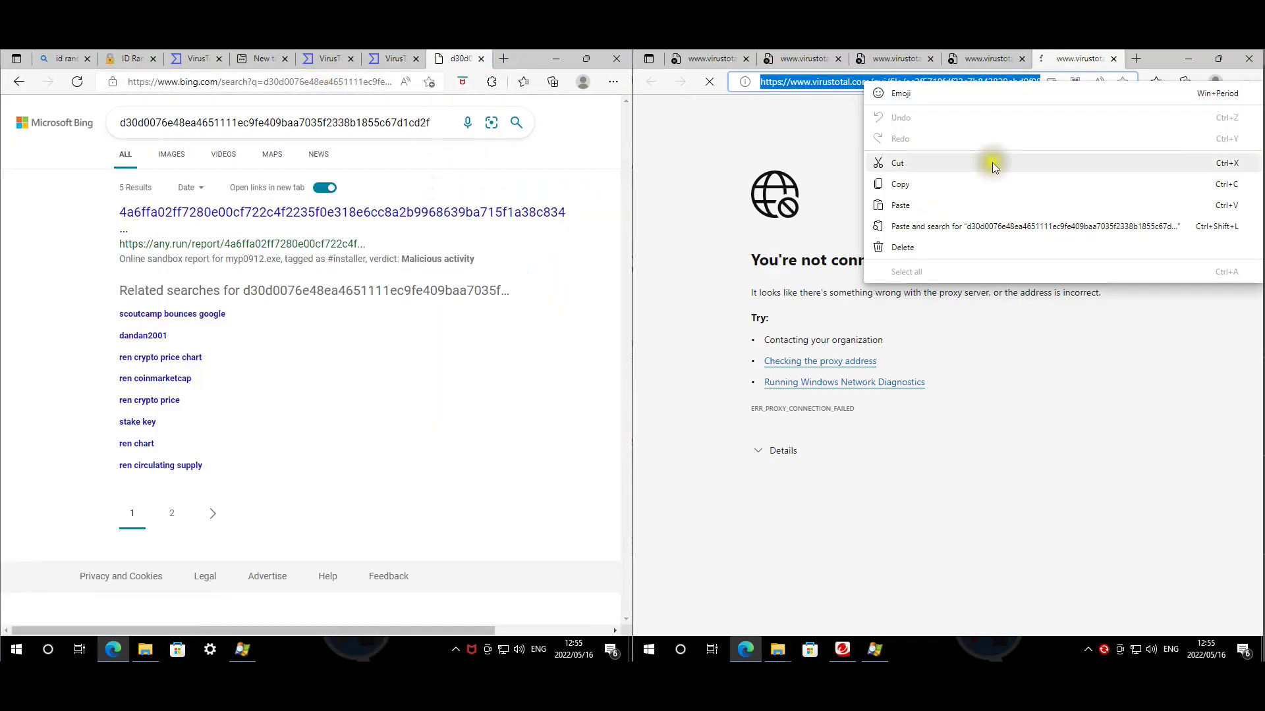
{"action": "left_click", "coordinate": [929, 184]}
{"action": "key", "text": "ctrl+t"}
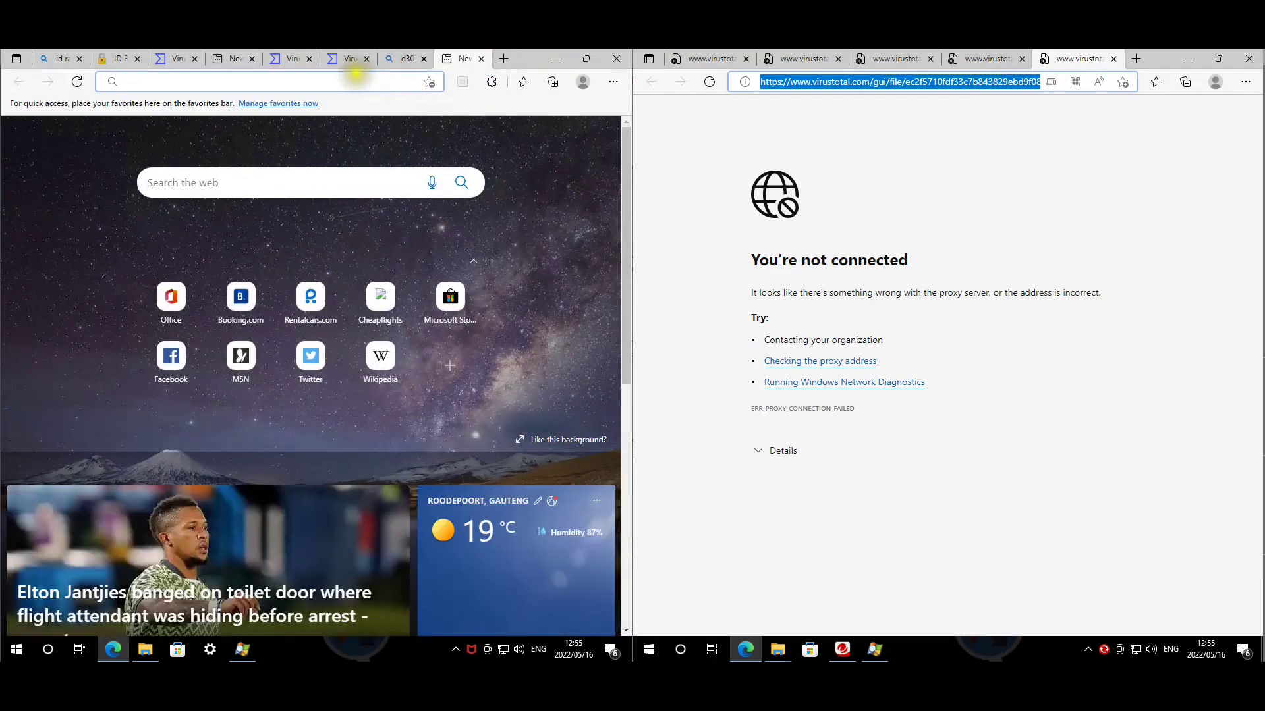
{"action": "right_click", "coordinate": [344, 82]}
{"action": "left_click", "coordinate": [379, 205]}
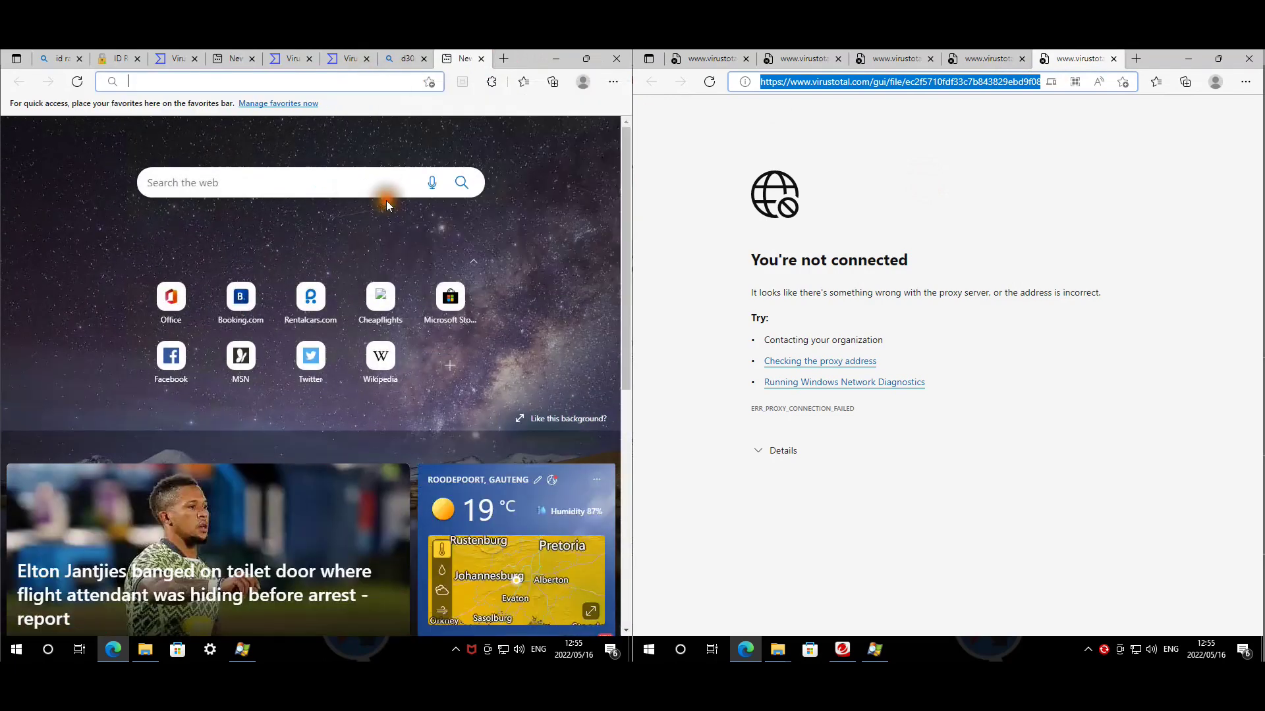
{"action": "key", "text": "Return"}
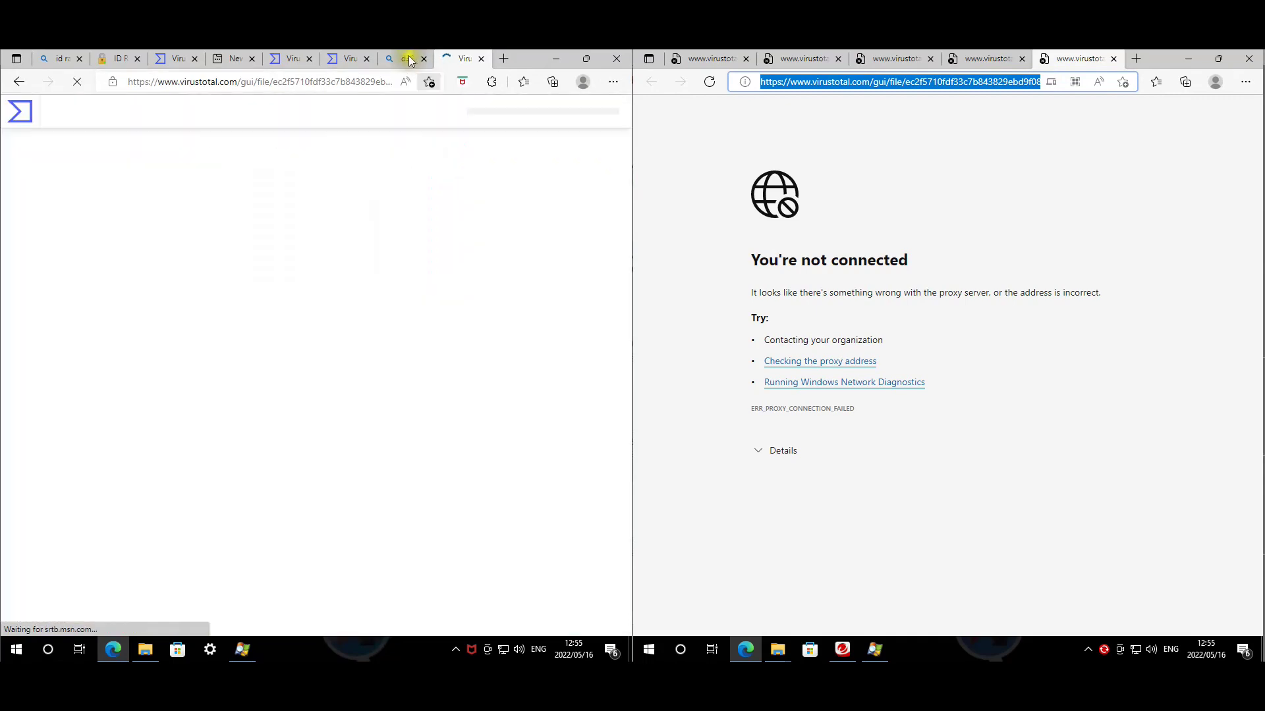
- Copy the d30d0076e48ea4651111ec9fe409... hash from the Trend Micro machine's fourth tab again and rerun the web search for it on the McAfee machine
{"action": "left_click", "coordinate": [408, 60]}
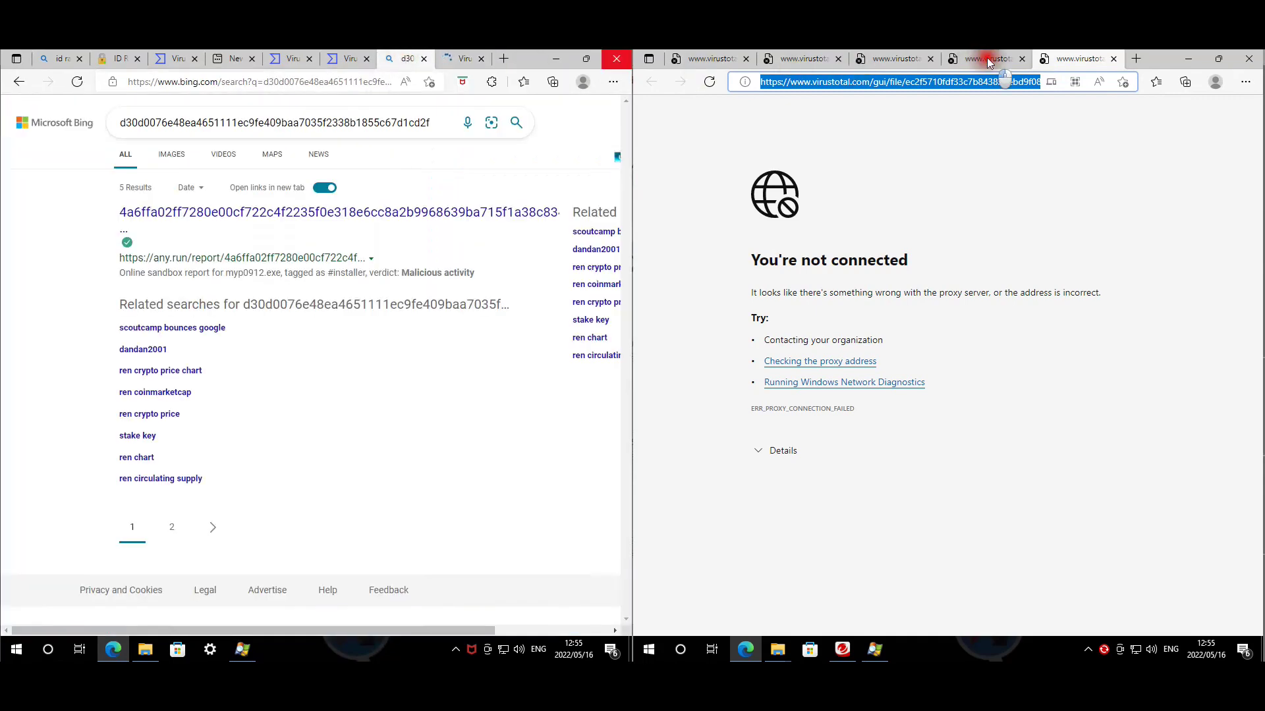
{"action": "left_click", "coordinate": [989, 60]}
{"action": "right_click", "coordinate": [971, 81]}
{"action": "left_click", "coordinate": [994, 182]}
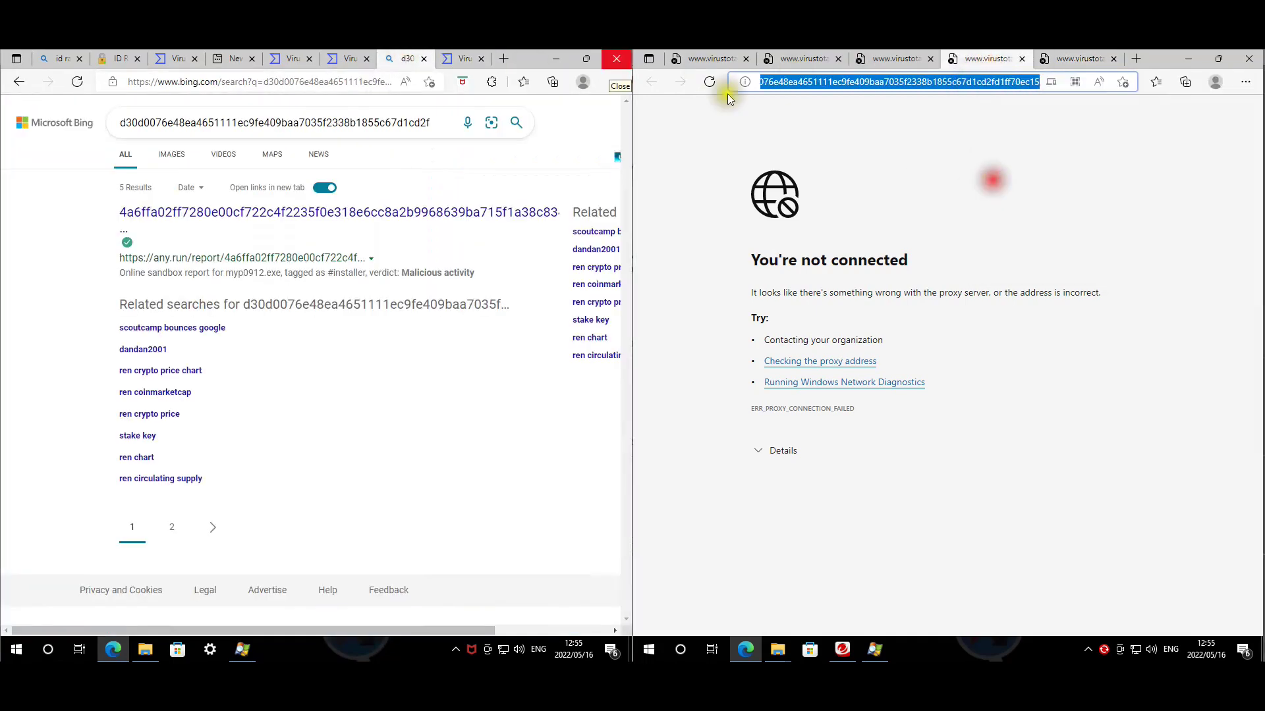
{"action": "left_click", "coordinate": [349, 82]}
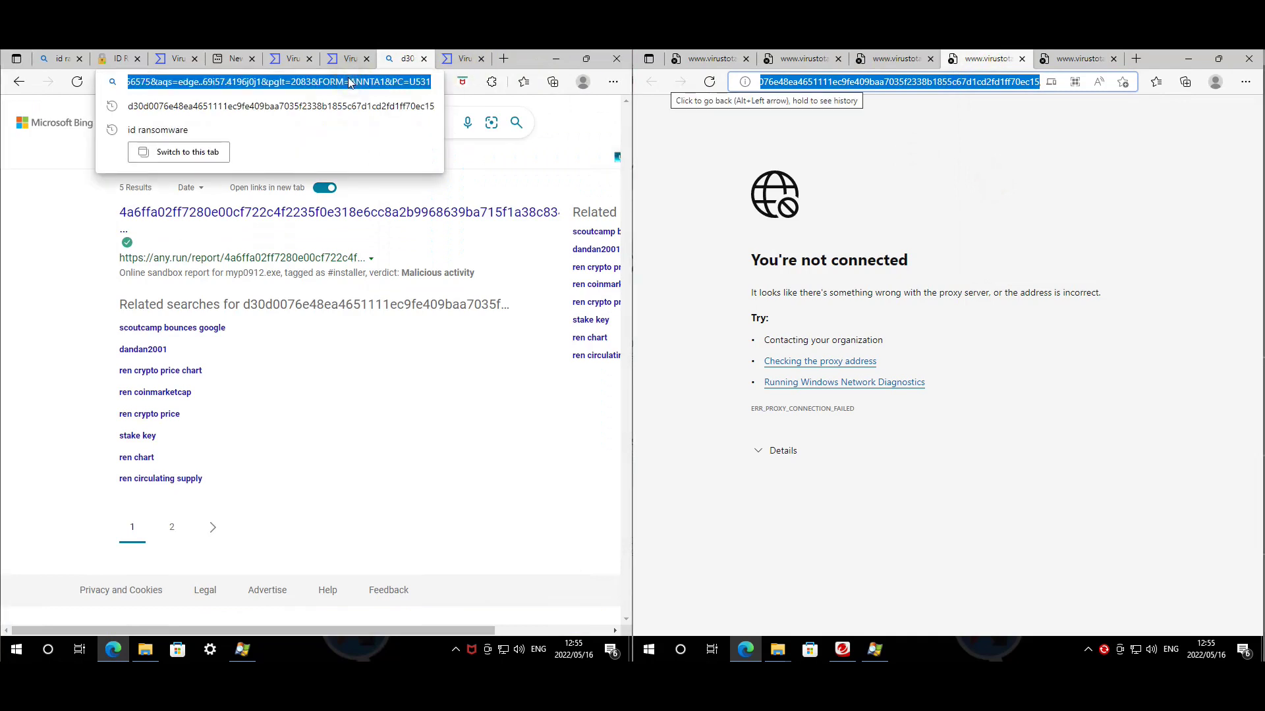
{"action": "right_click", "coordinate": [347, 80]}
{"action": "left_click", "coordinate": [326, 203]}
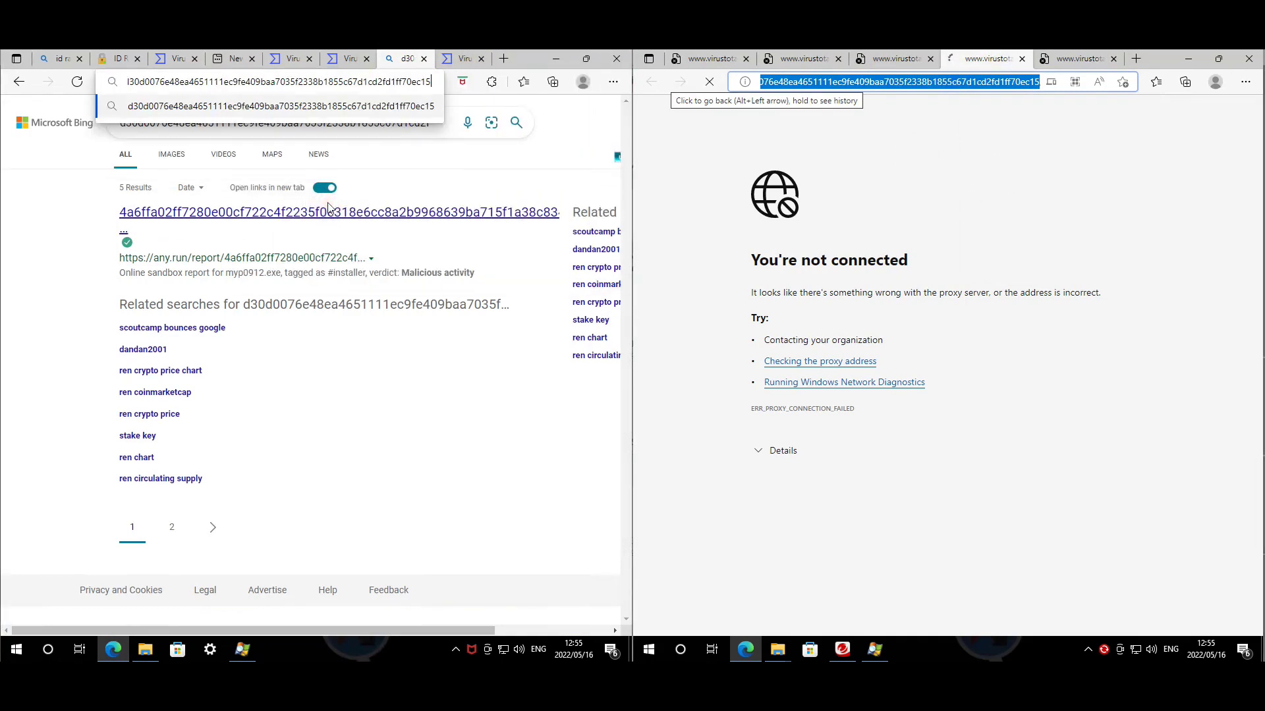
{"action": "key", "text": "Return"}
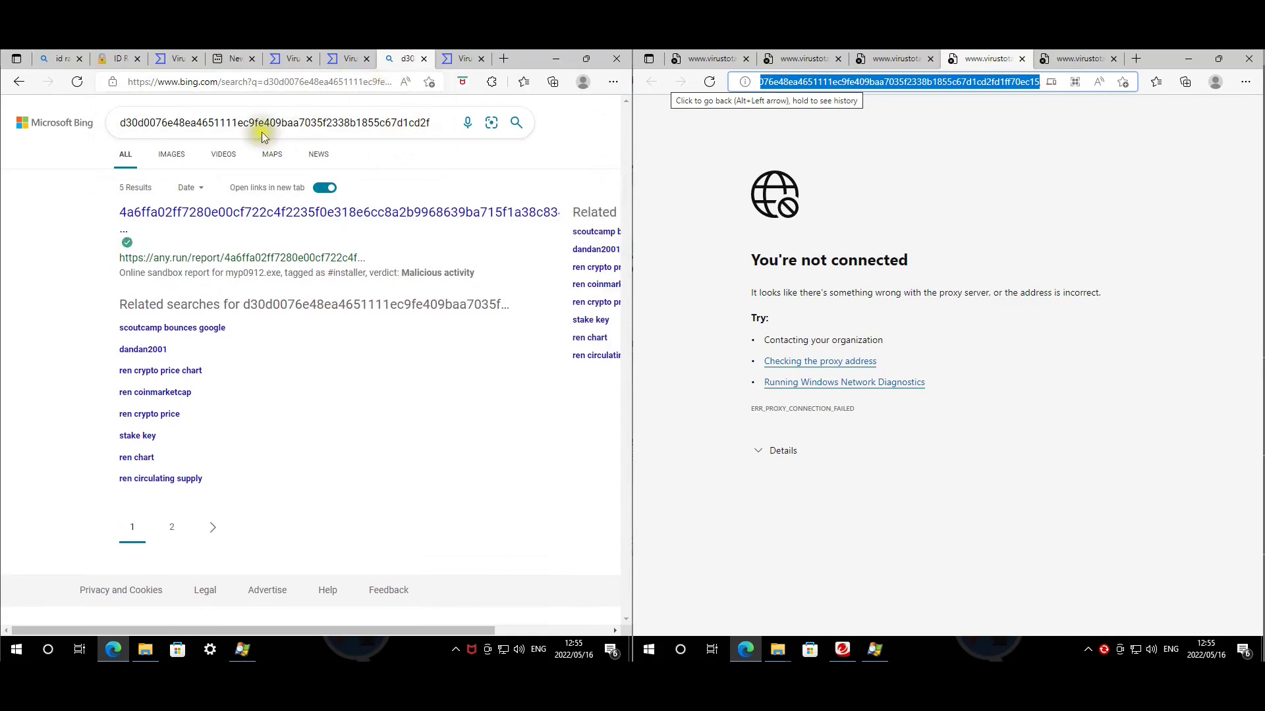
{"action": "left_click_drag", "start_coordinate": [792, 81], "coordinate": [526, 106]}
- Examine the security vendors' detections in the first VirusTotal report, file ee91373e6389606a30..., on the McAfee machine
{"action": "left_click", "coordinate": [175, 58]}
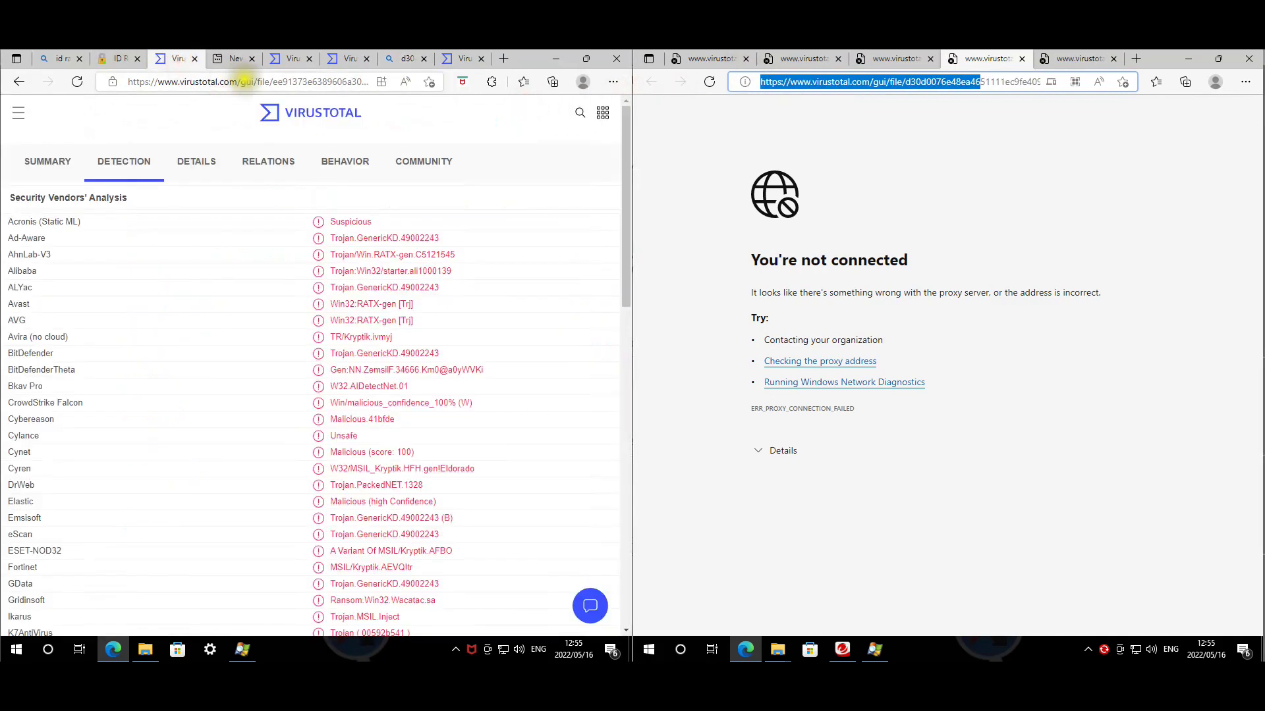
{"action": "scroll", "coordinate": [464, 283], "scroll_direction": "down", "scroll_amount": 2}
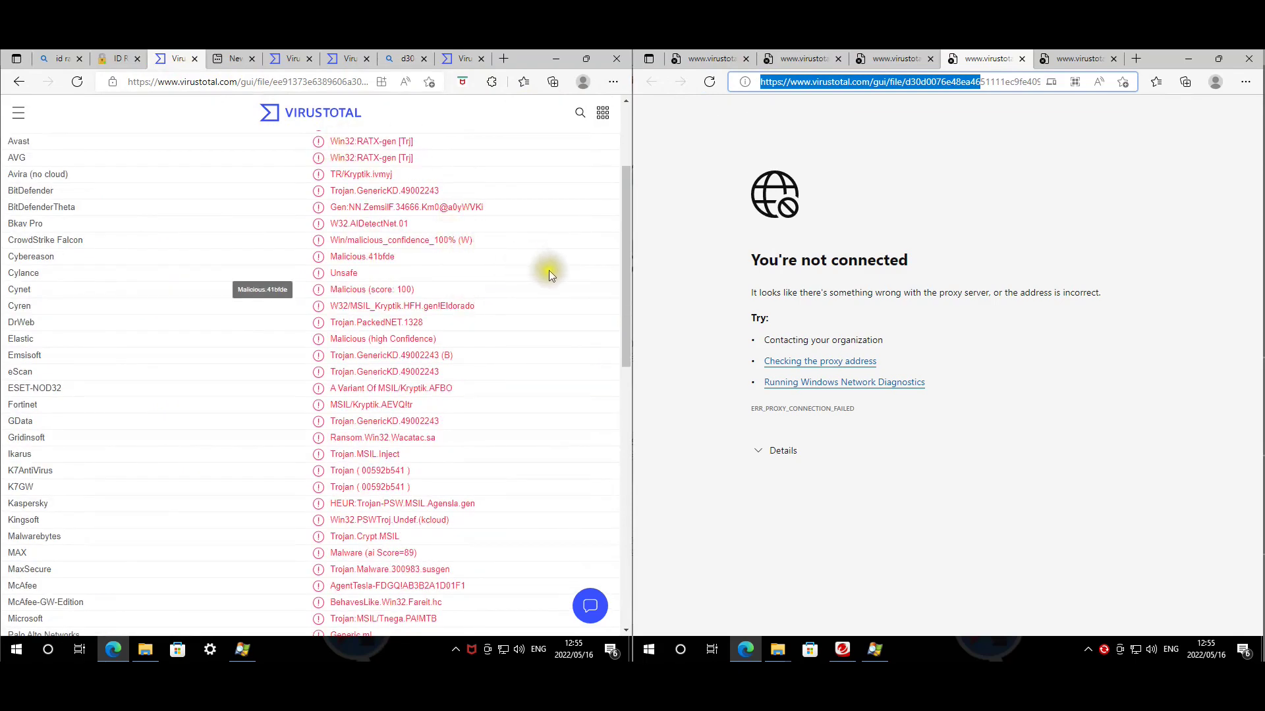
{"action": "scroll", "coordinate": [555, 276], "scroll_direction": "down", "scroll_amount": 3}
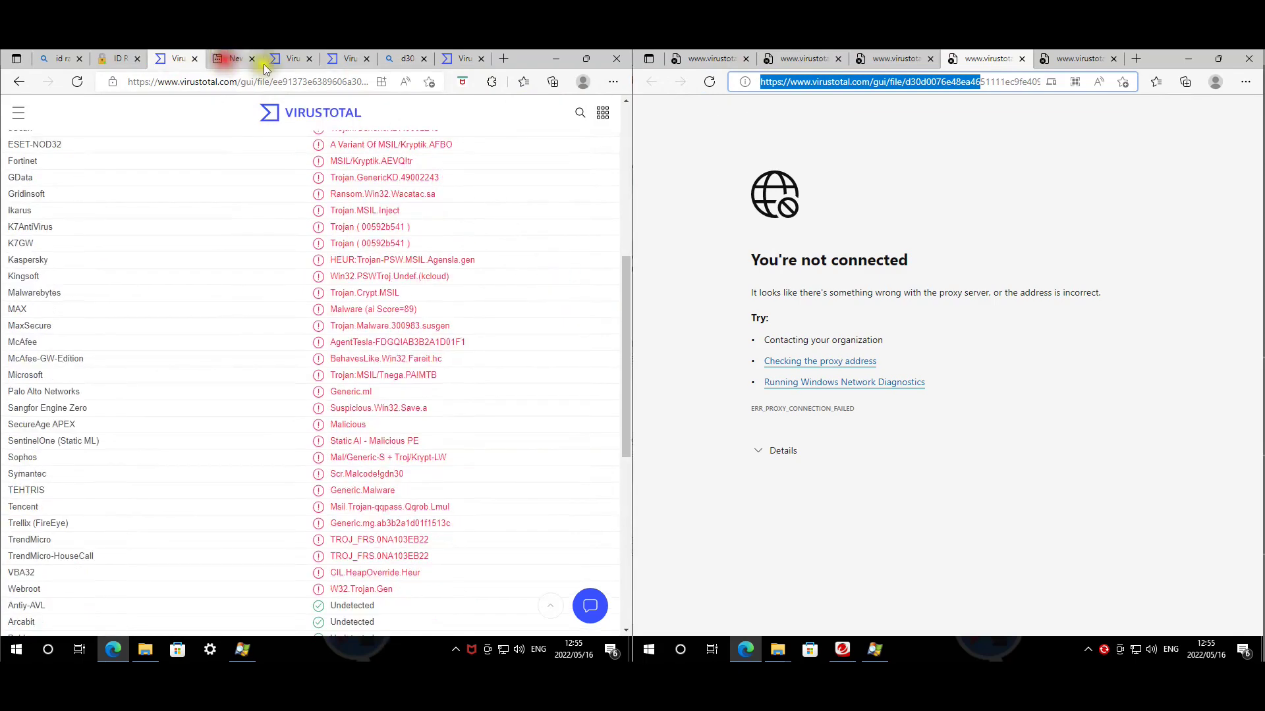
- Close the blank tab on the McAfee machine and examine the vendor detections in the second and third VirusTotal reports
{"action": "left_click", "coordinate": [224, 58]}
{"action": "left_click", "coordinate": [252, 59]}
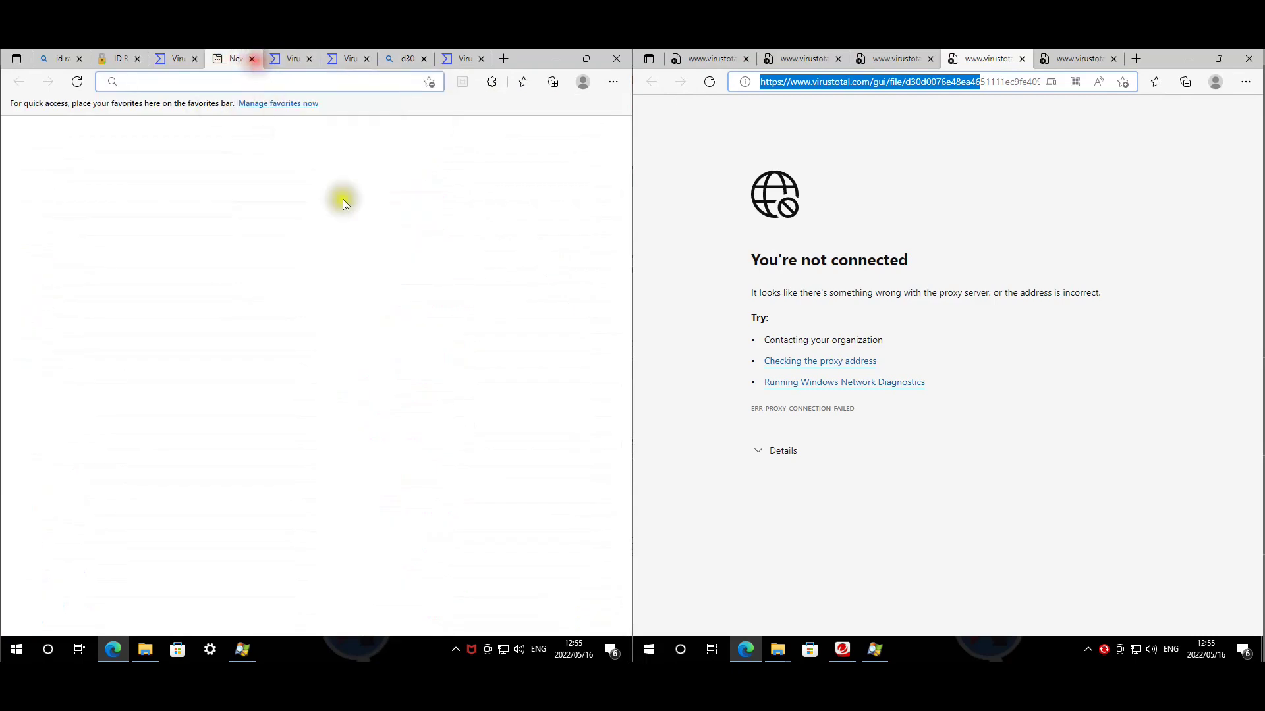
{"action": "scroll", "coordinate": [387, 265], "scroll_direction": "down", "scroll_amount": 4}
{"action": "scroll", "coordinate": [388, 265], "scroll_direction": "down", "scroll_amount": 5}
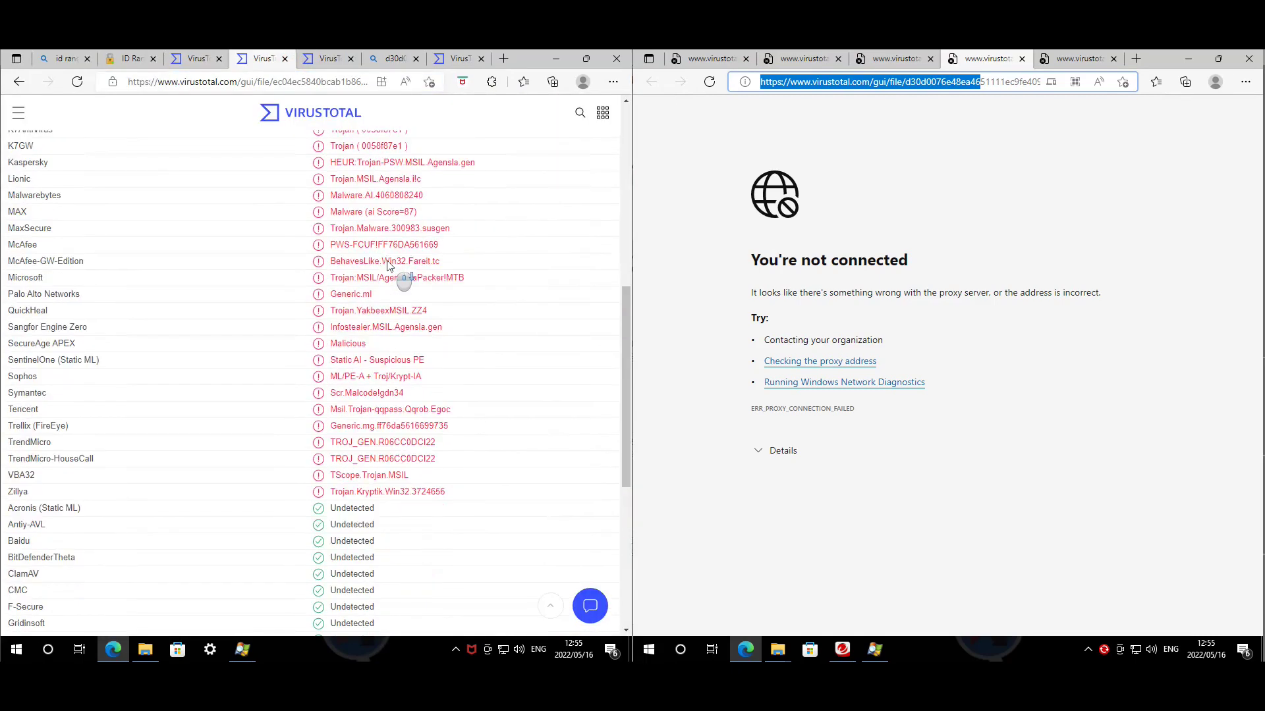
{"action": "left_click", "coordinate": [329, 59]}
{"action": "scroll", "coordinate": [468, 211], "scroll_direction": "down", "scroll_amount": 12}
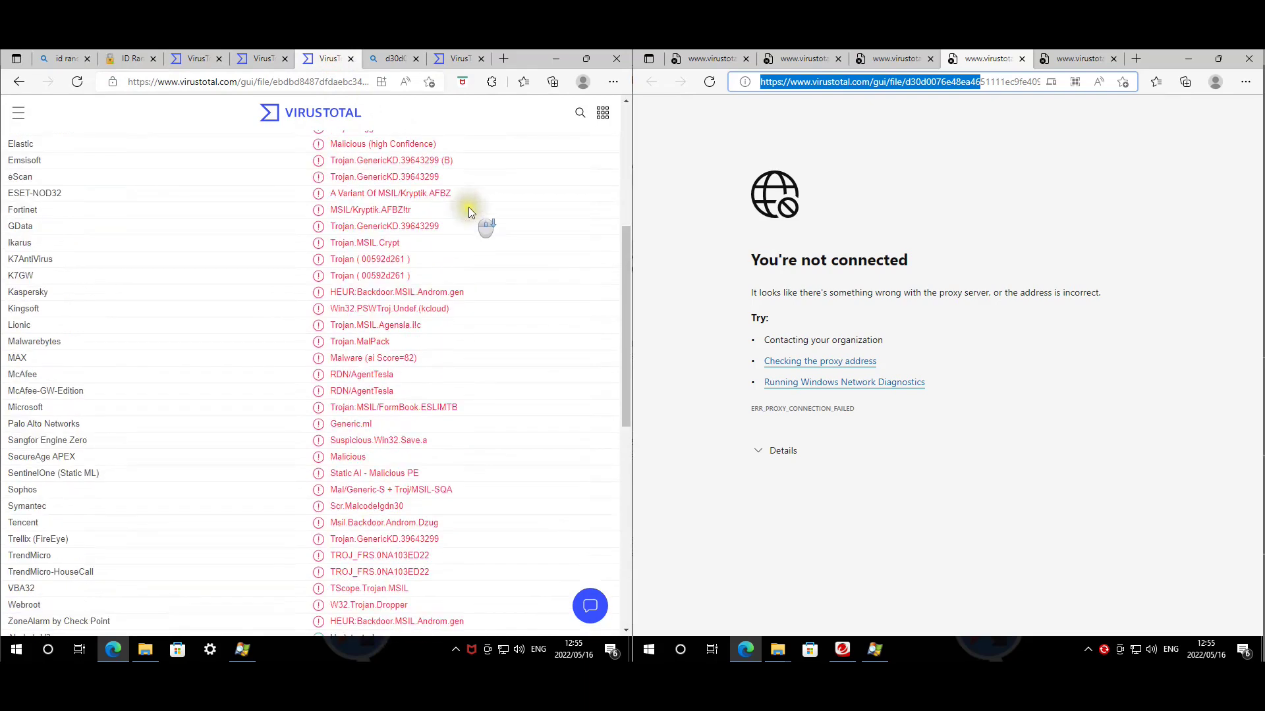
- Check the hash search results, then examine the last VirusTotal report's vendor detections, highlighting the TrendMicro-HouseCall result
{"action": "left_click", "coordinate": [395, 59]}
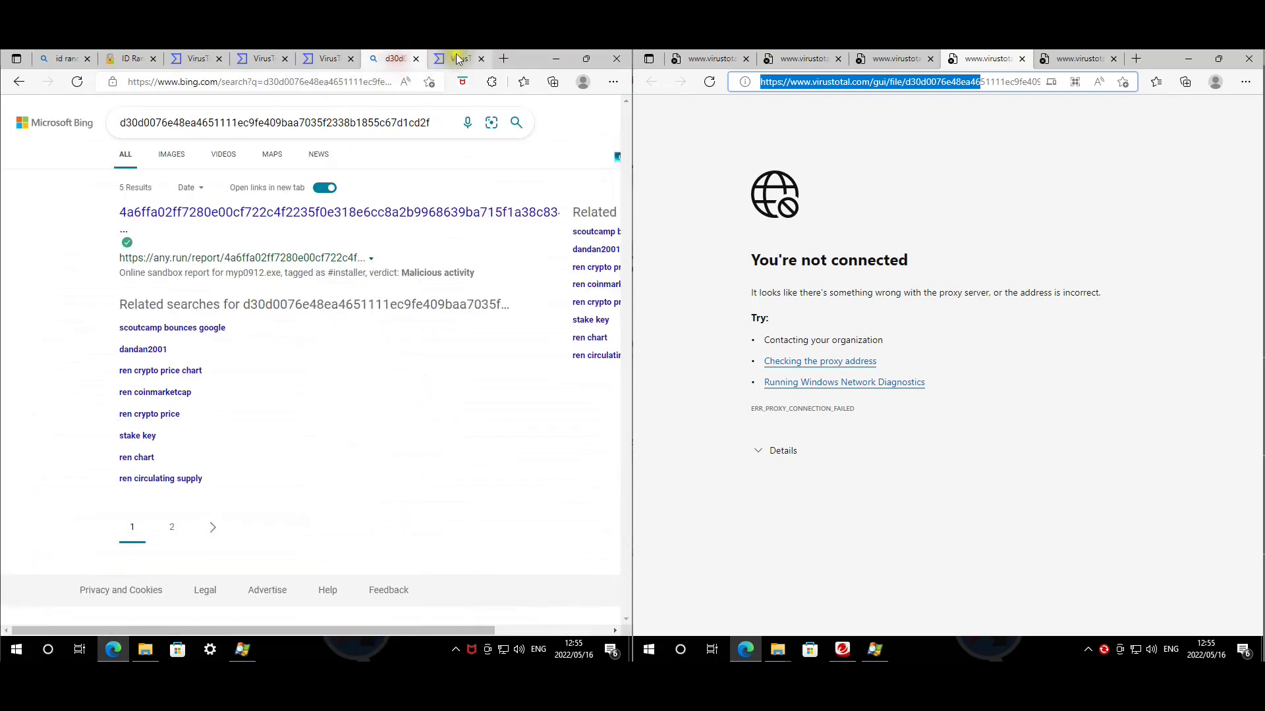
{"action": "left_click", "coordinate": [458, 58]}
{"action": "scroll", "coordinate": [428, 221], "scroll_direction": "down", "scroll_amount": 6}
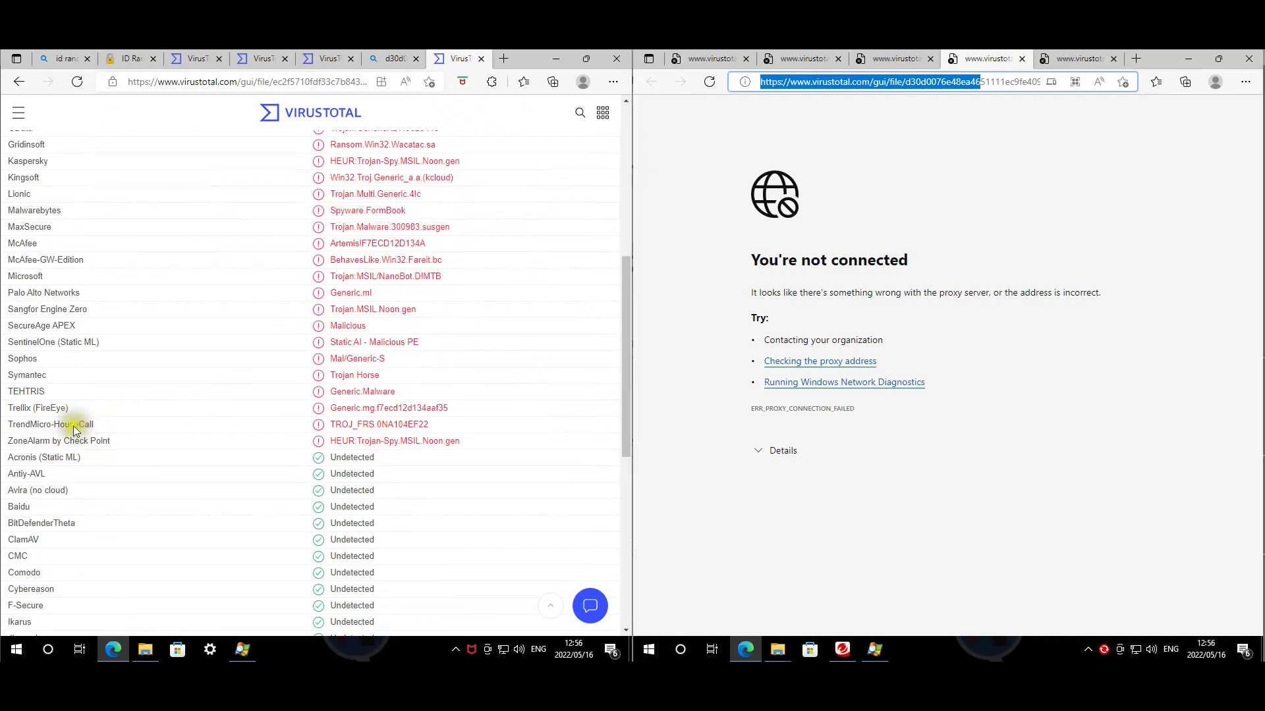
{"action": "double_click", "coordinate": [365, 422]}
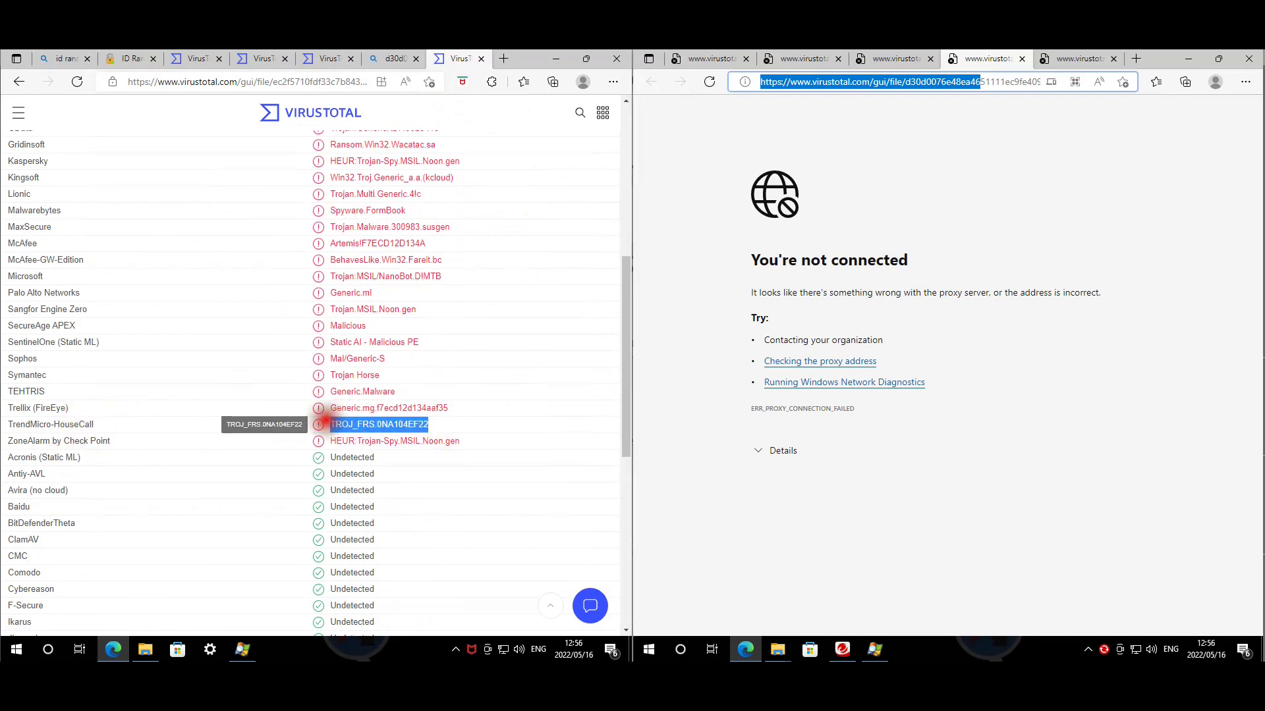
{"action": "left_click", "coordinate": [991, 164]}
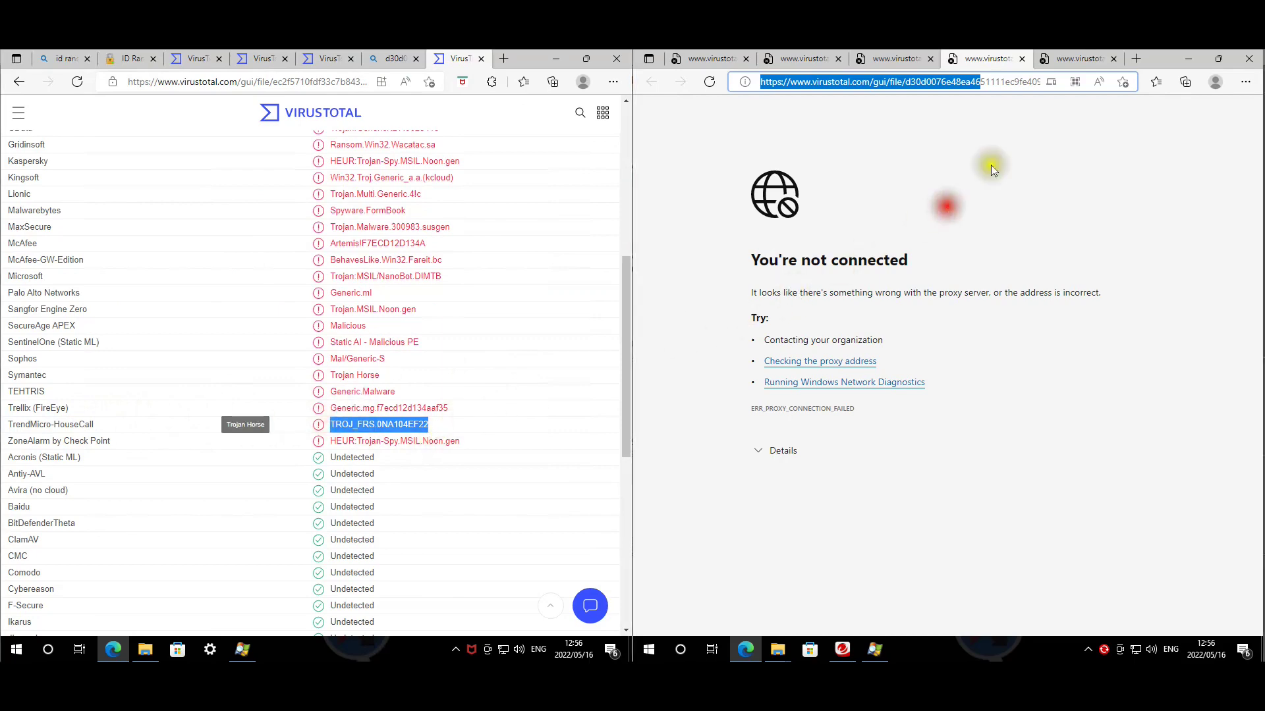
- Close the browser on the Trend Micro machine and Process Explorer on both machines
{"action": "left_click", "coordinate": [1251, 60]}
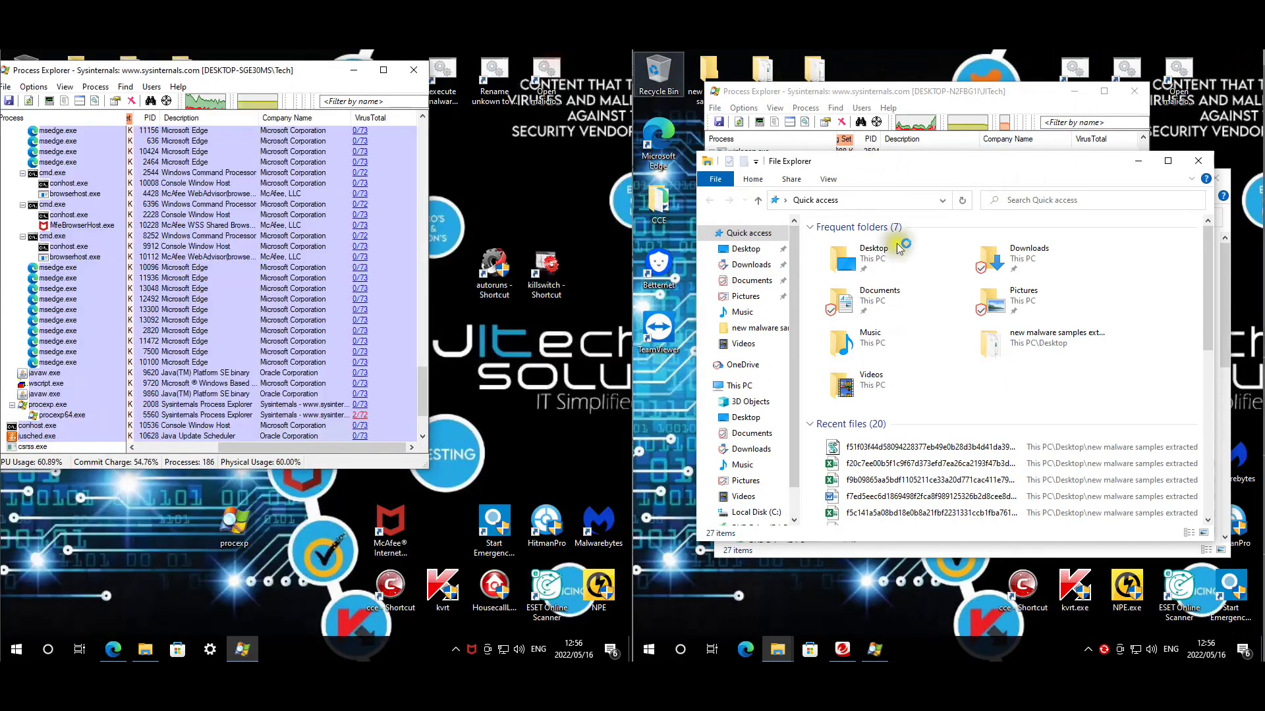
{"action": "left_click", "coordinate": [1031, 92]}
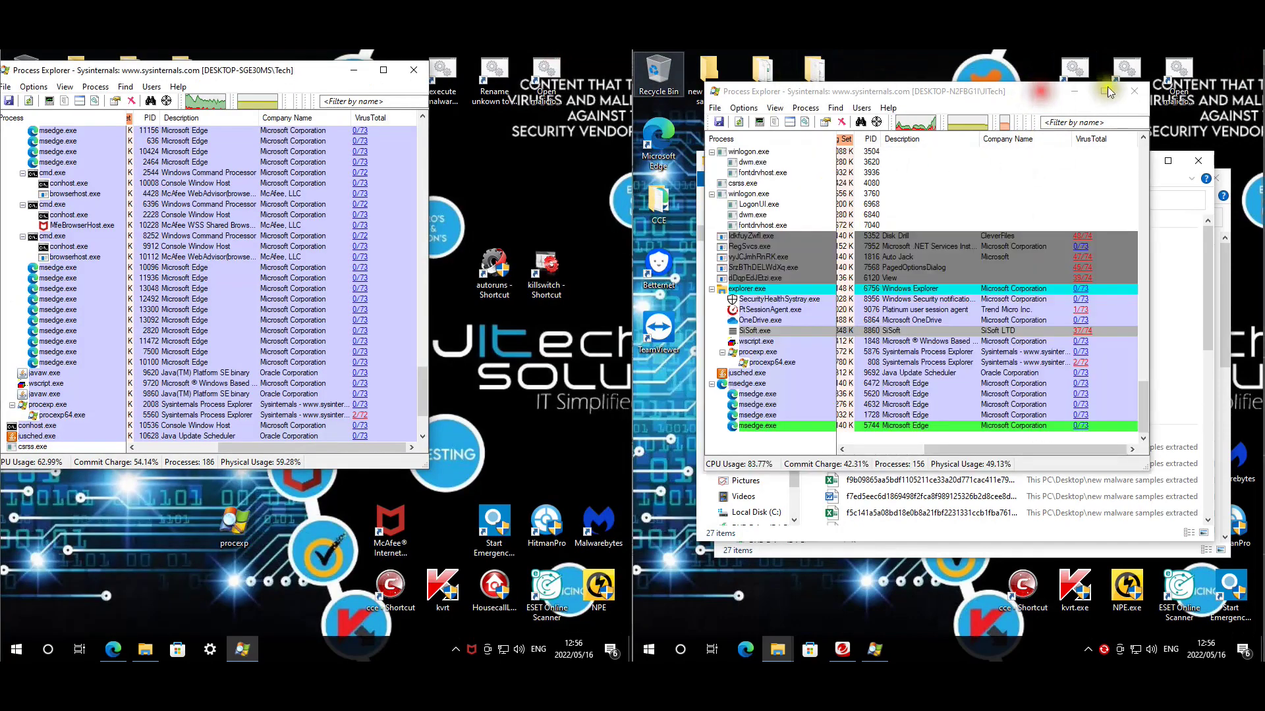
{"action": "left_click", "coordinate": [1141, 99]}
{"action": "left_click", "coordinate": [414, 70]}
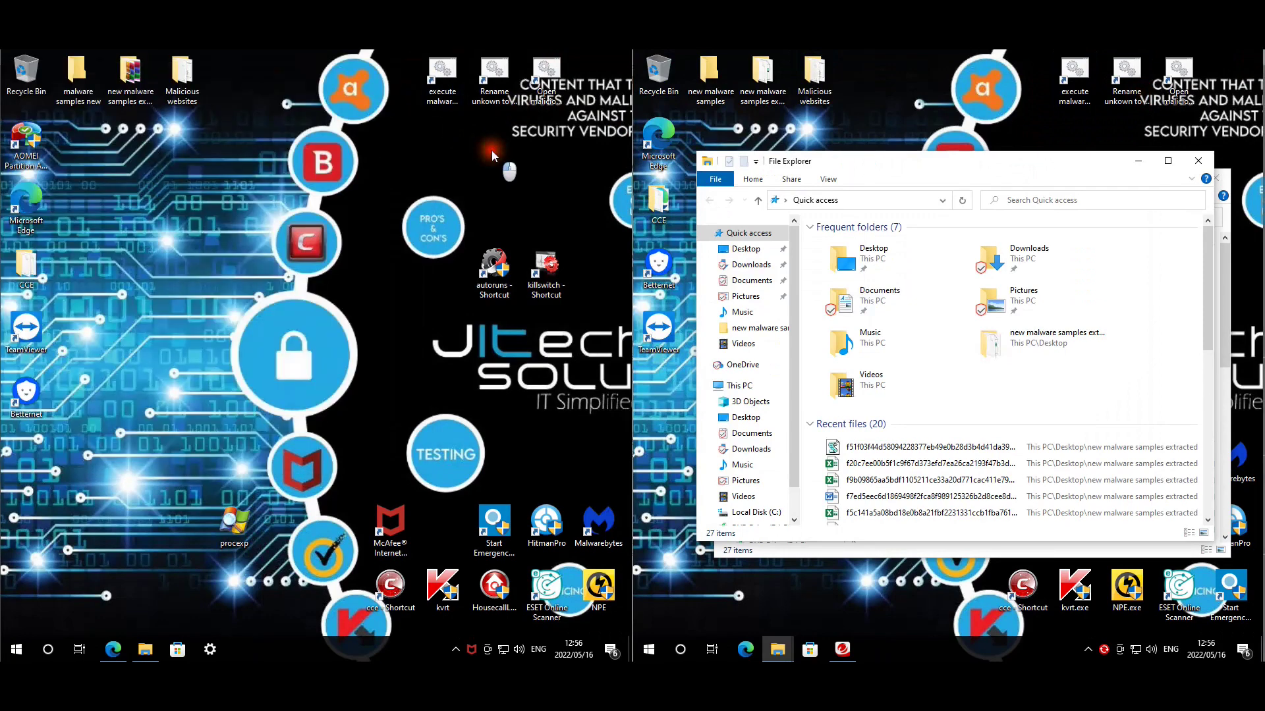
- Compare the contents of the Desktop and Downloads folders on the McAfee and Trend Micro machines
{"action": "left_click", "coordinate": [745, 248]}
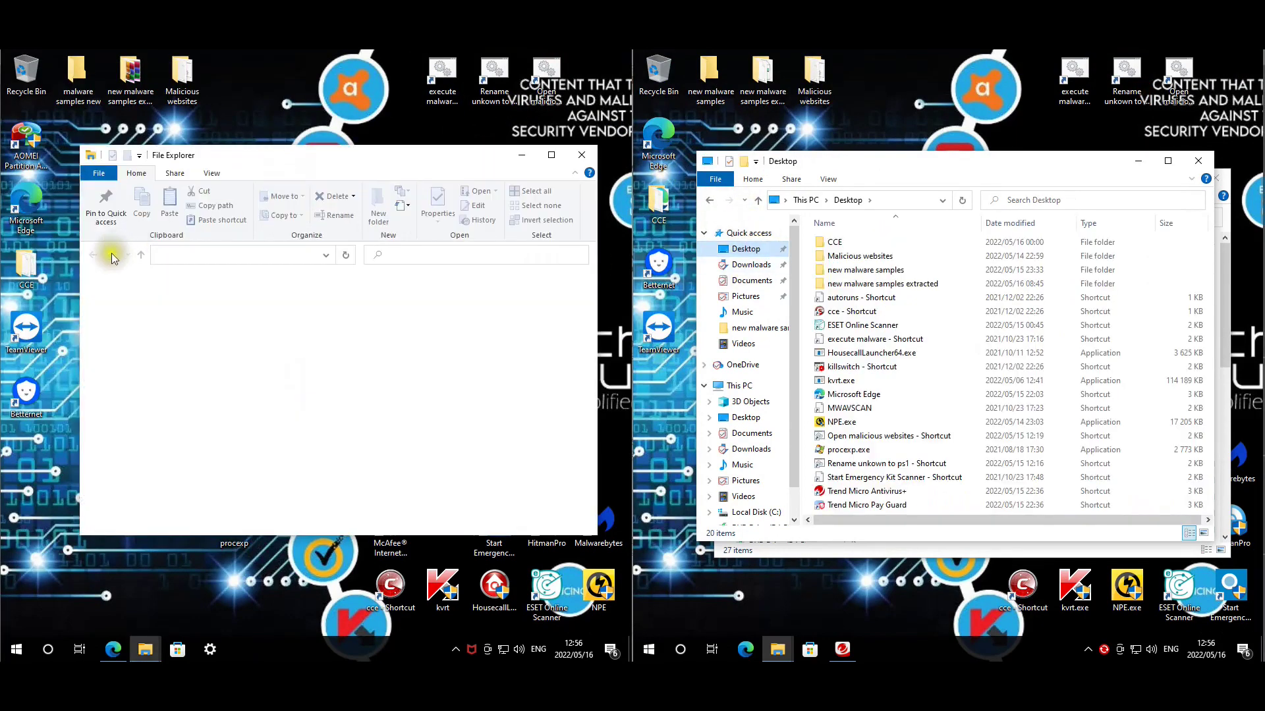
{"action": "left_click", "coordinate": [122, 300]}
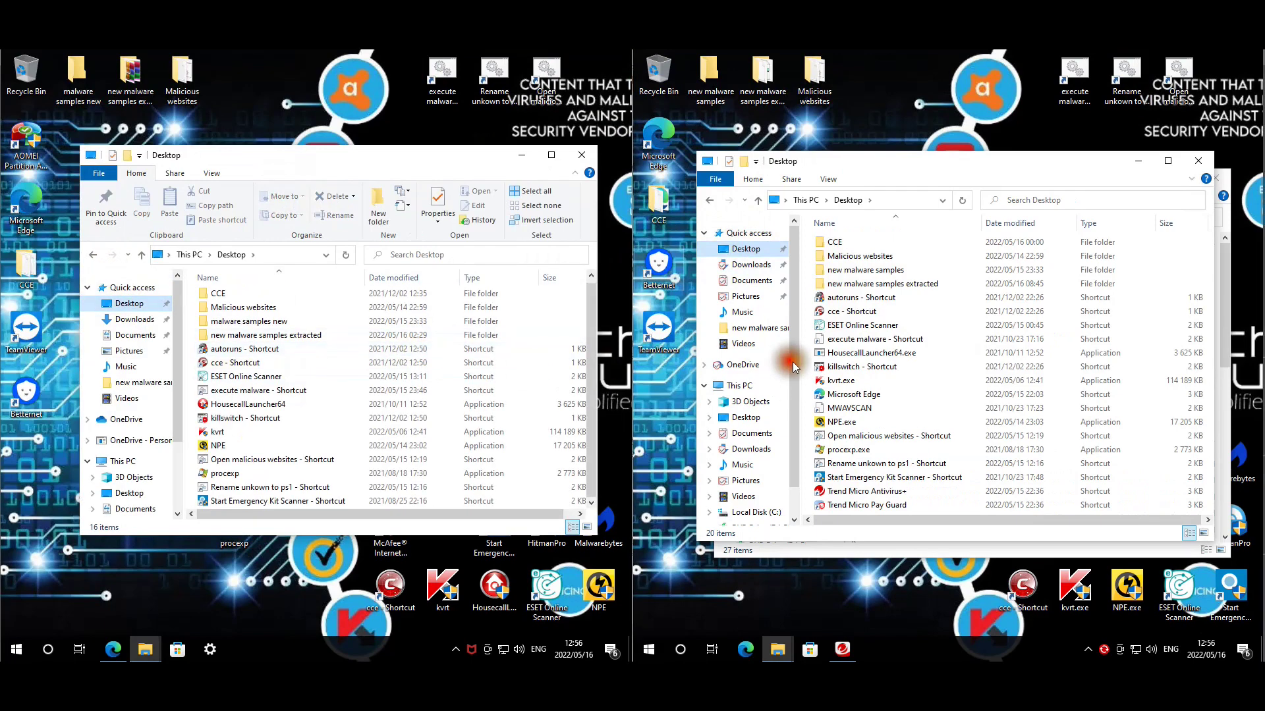
{"action": "left_click", "coordinate": [899, 356]}
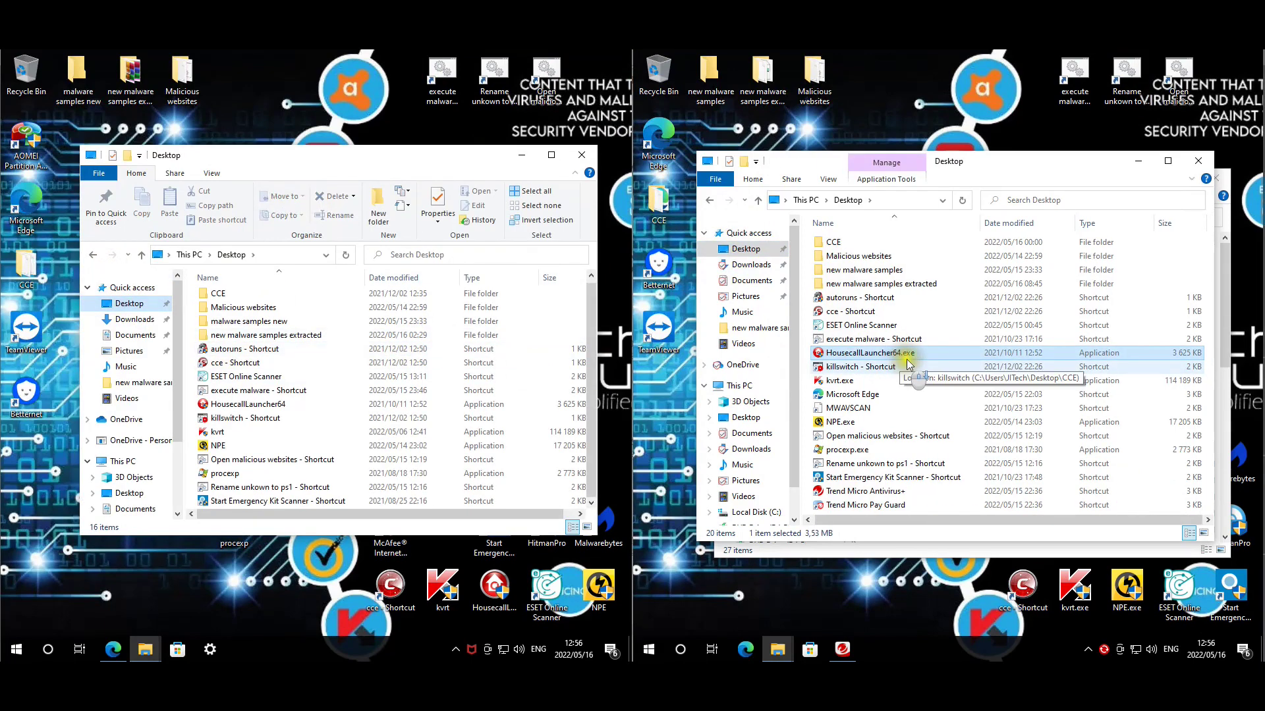
{"action": "left_click", "coordinate": [751, 265]}
{"action": "left_click", "coordinate": [131, 321]}
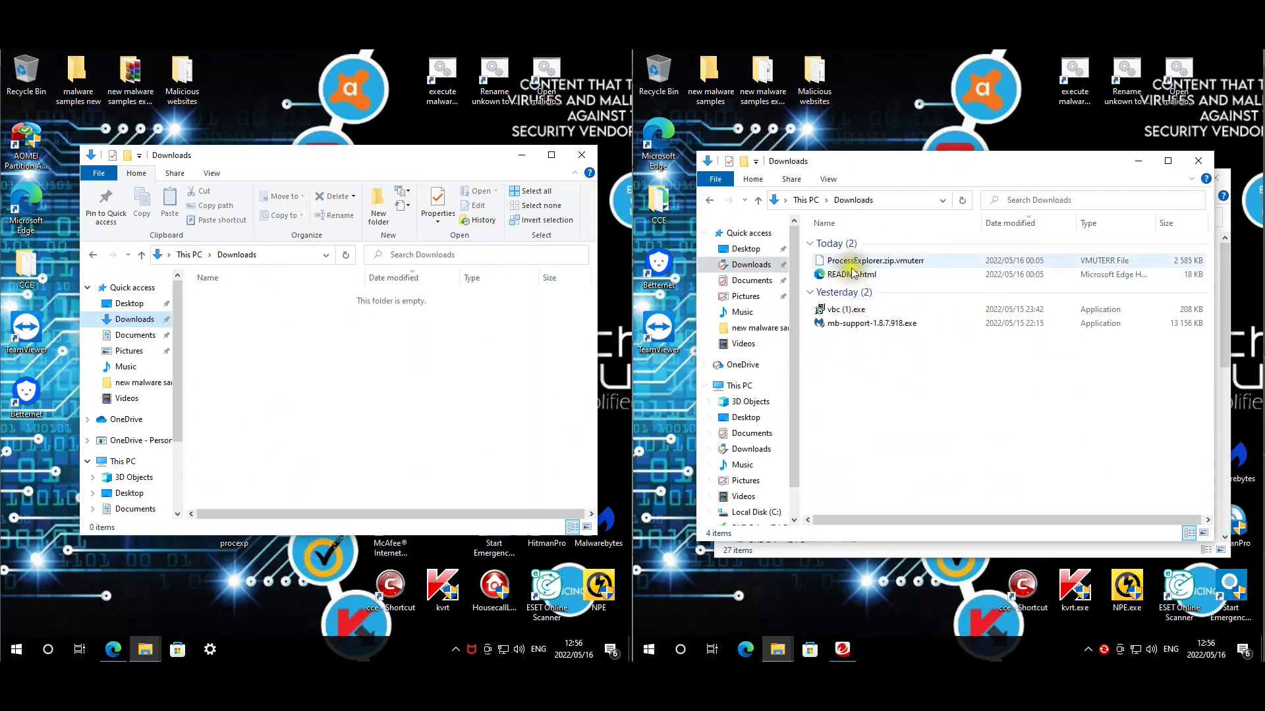
- Open the Documents folder on both machines and compare their files for signs of encryption
{"action": "left_click", "coordinate": [806, 200]}
{"action": "left_click", "coordinate": [135, 334]}
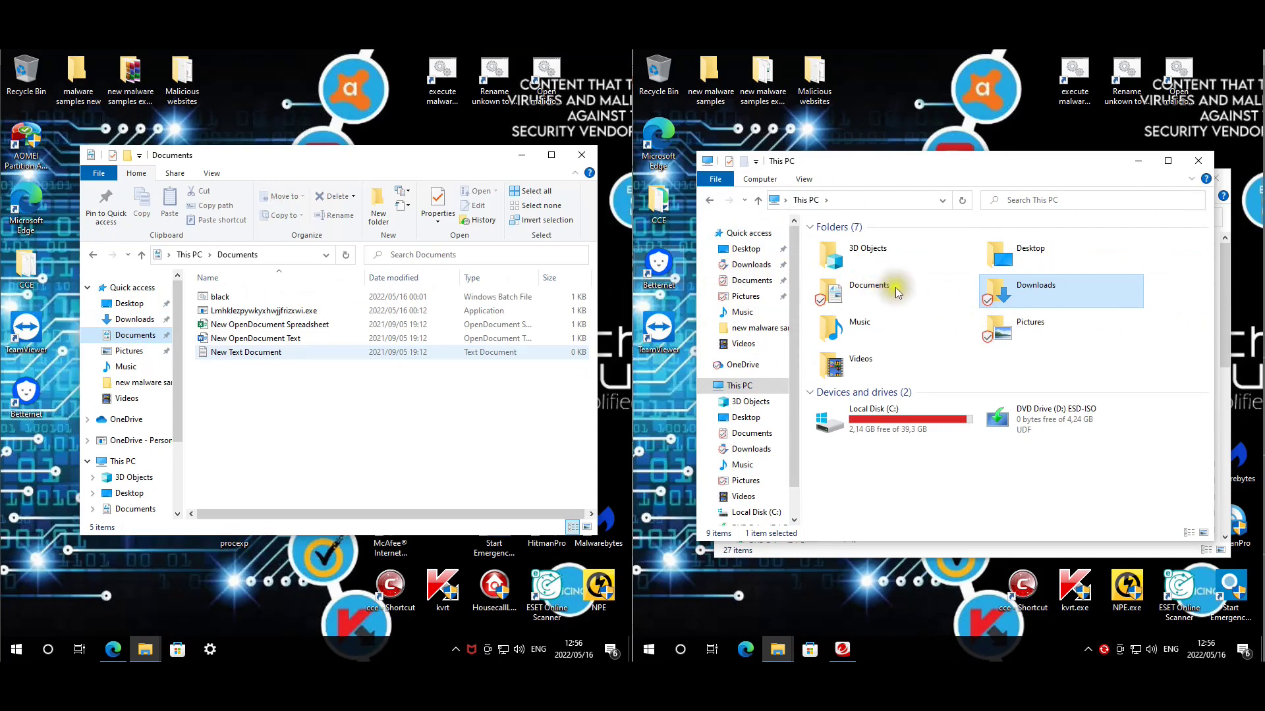
{"action": "left_click", "coordinate": [753, 281]}
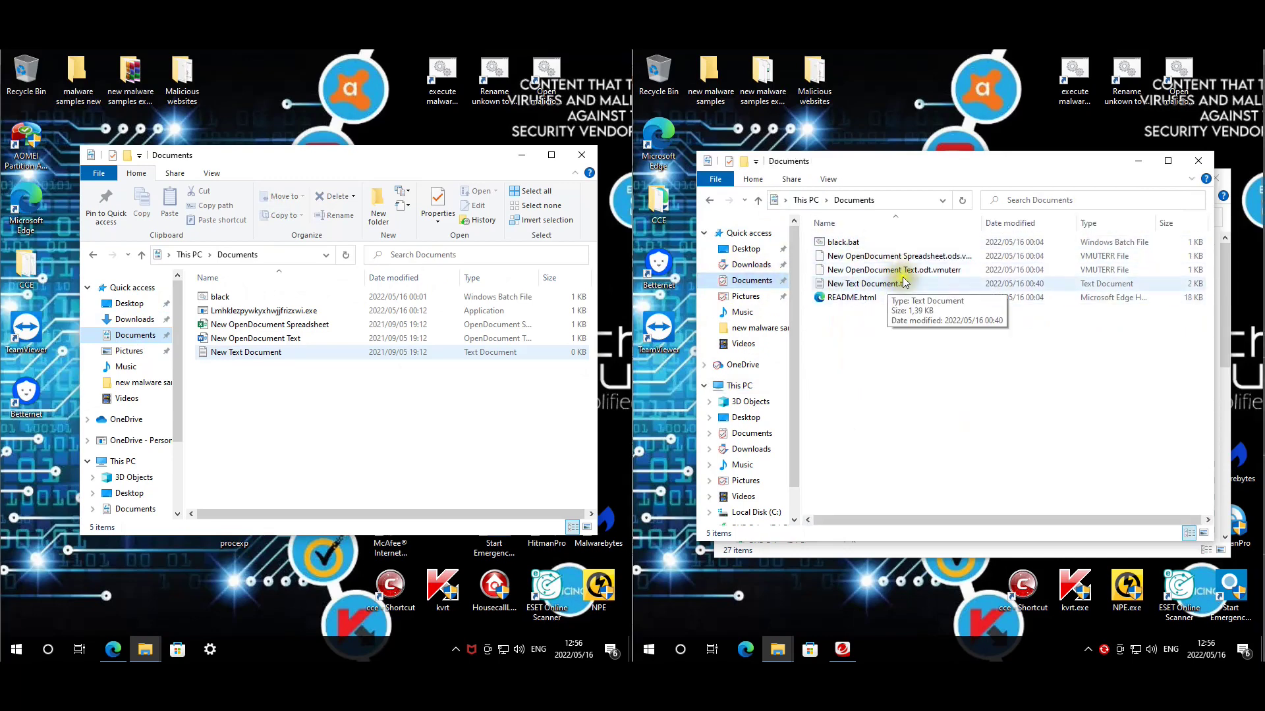
- Open the Pictures folder on both machines and compare their image files through to the end of each list
{"action": "left_click", "coordinate": [128, 351]}
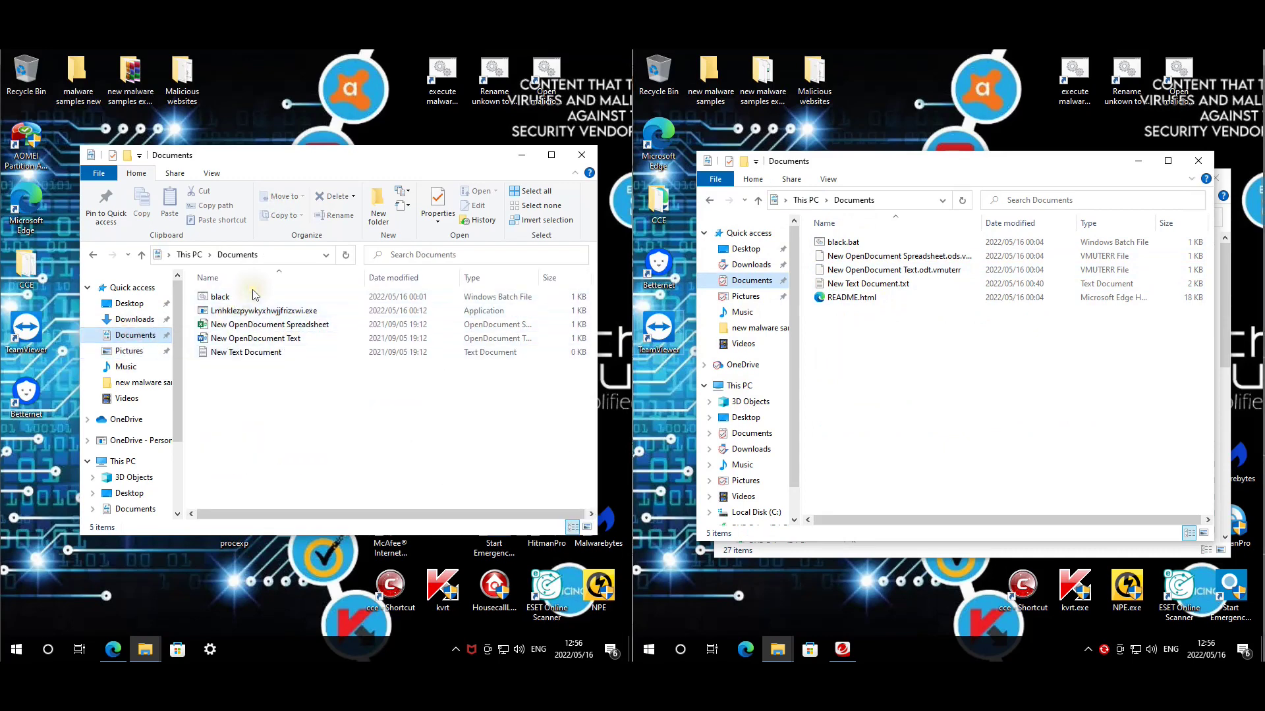
{"action": "left_click", "coordinate": [134, 353]}
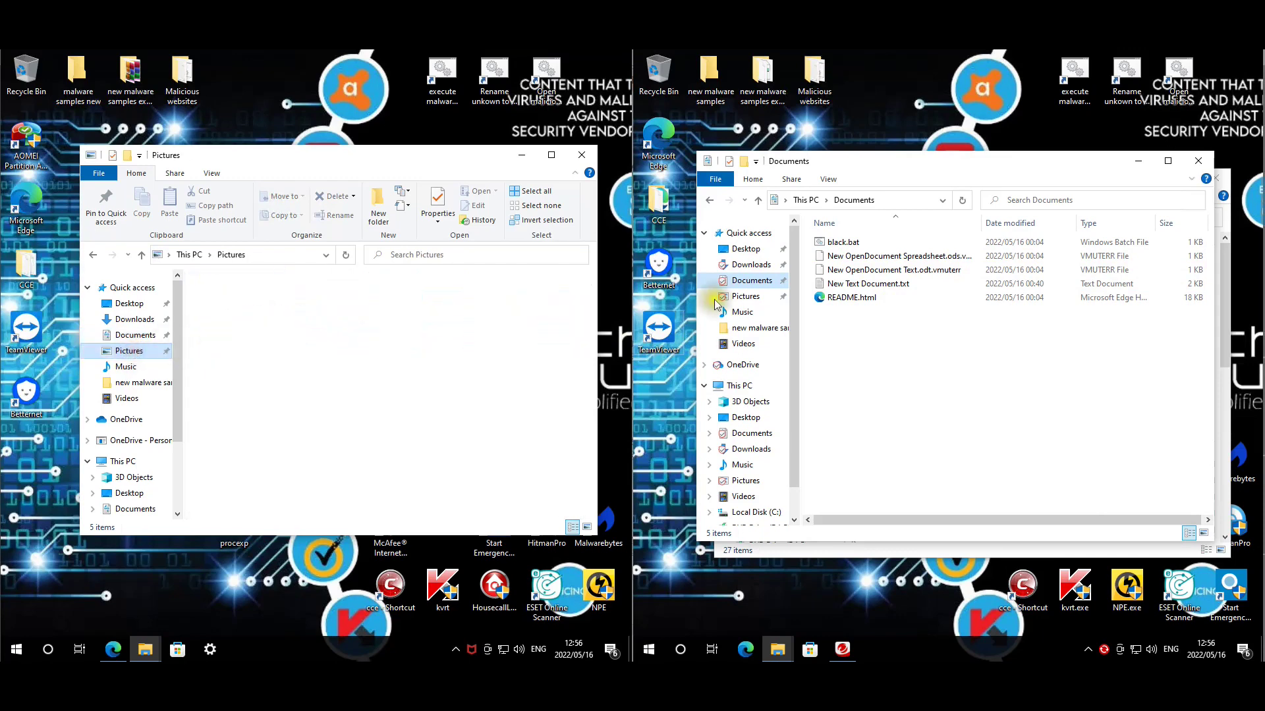
{"action": "left_click", "coordinate": [591, 301]}
{"action": "left_click_drag", "start_coordinate": [596, 305], "coordinate": [595, 421]}
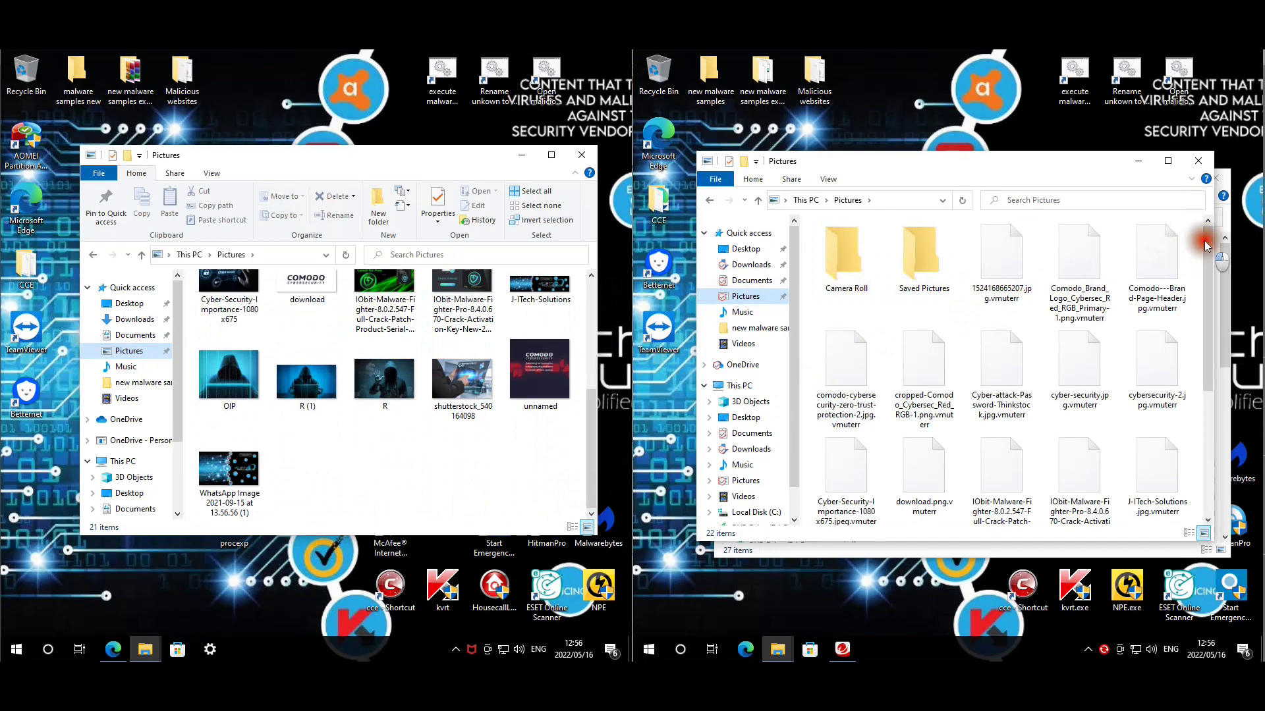
{"action": "left_click_drag", "start_coordinate": [1206, 245], "coordinate": [1200, 442]}
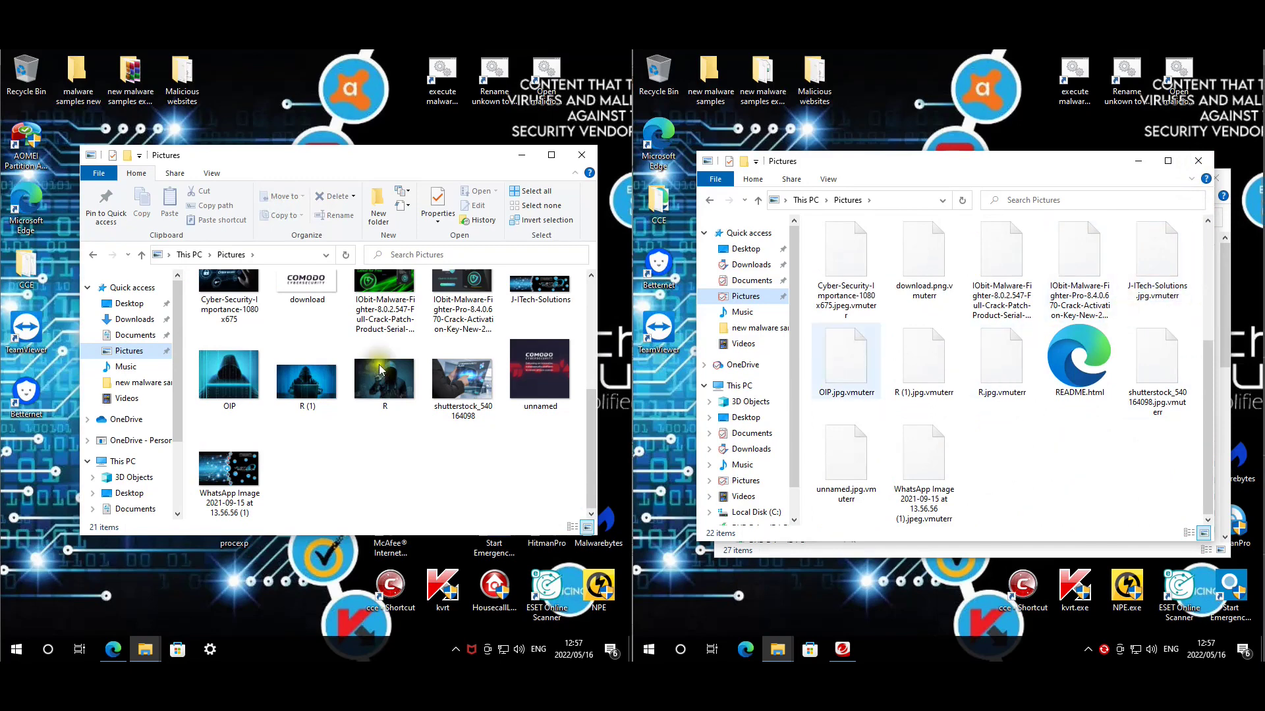
- Return to the browser on the McAfee machine and review the ID Ransomware result for Magniber
{"action": "mouse_move", "coordinate": [133, 654]}
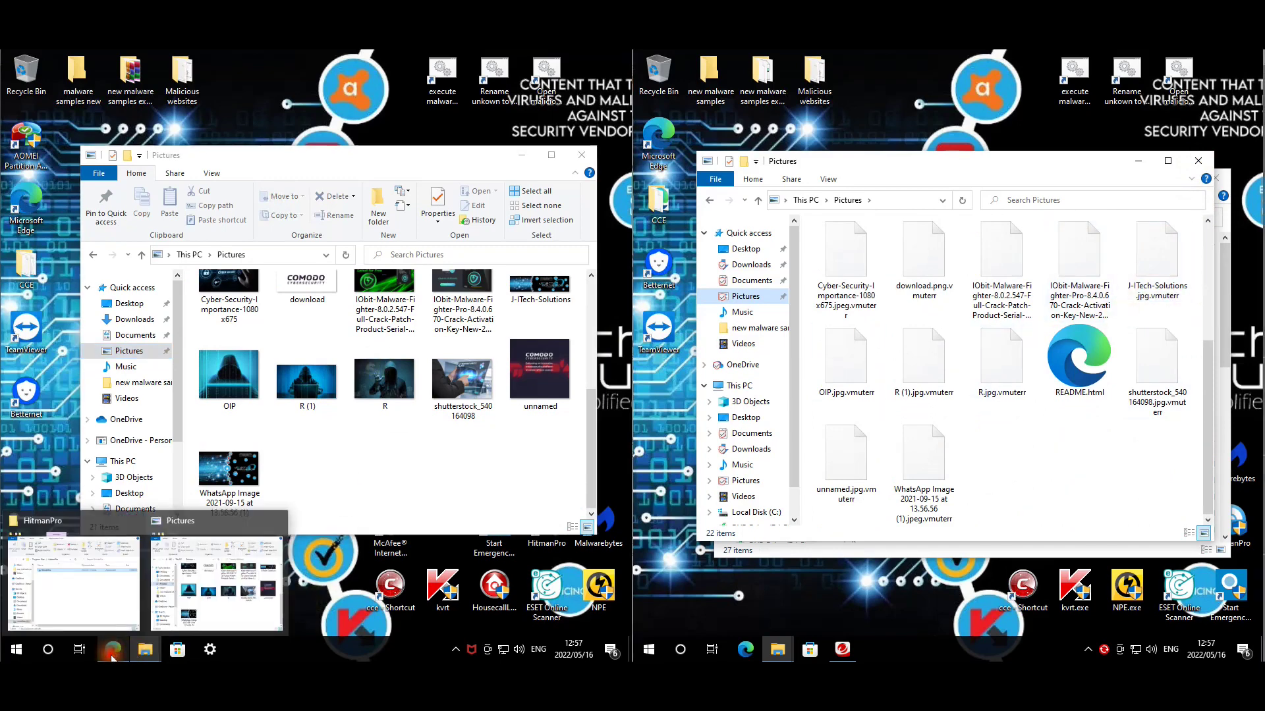
{"action": "left_click", "coordinate": [69, 596]}
{"action": "left_click", "coordinate": [130, 59]}
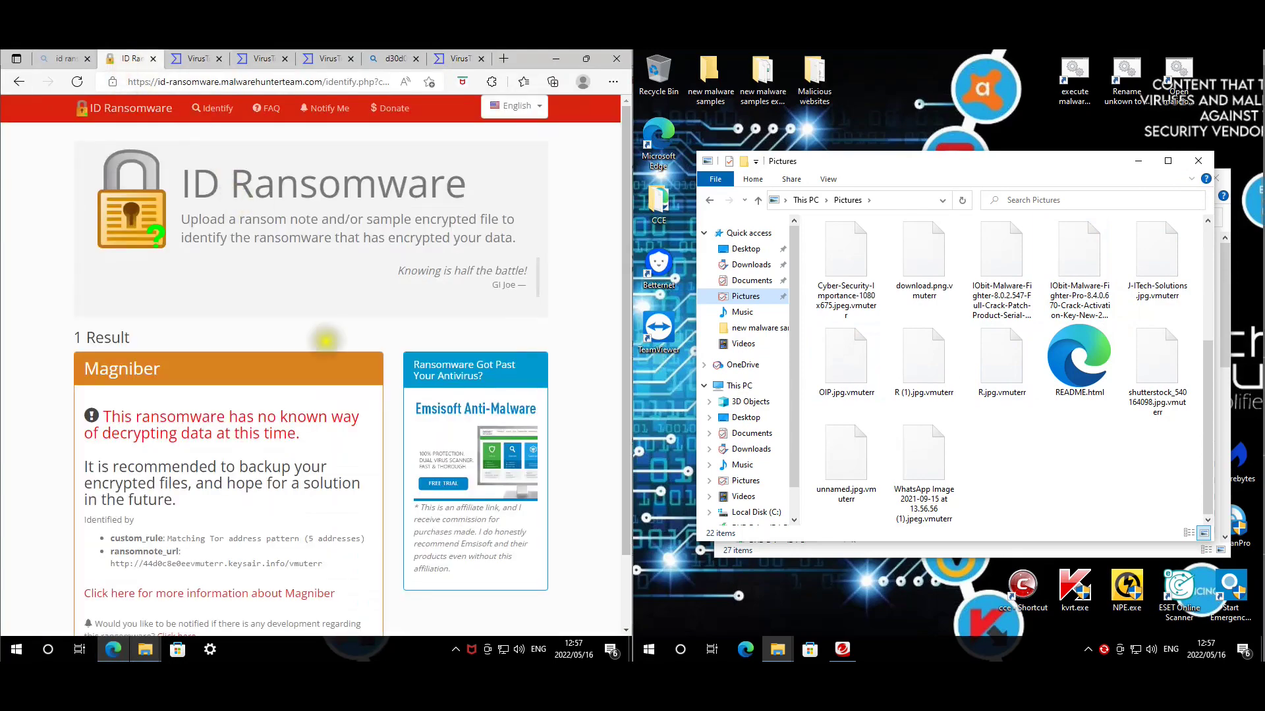
{"action": "scroll", "coordinate": [289, 435], "scroll_direction": "down", "scroll_amount": 1}
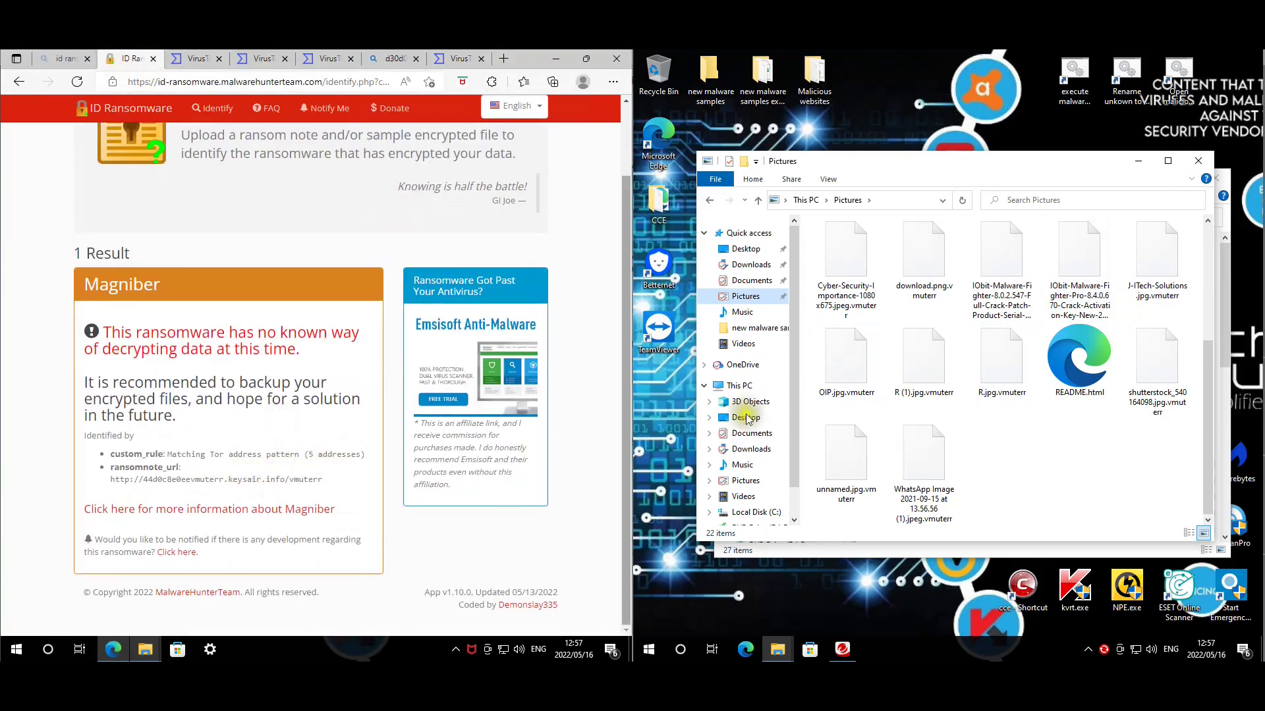
- Highlight the vmuterr ending of the ransom note URL and compare it with the file extensions and README.html in the Trend Micro machine's Pictures folder
{"action": "left_click_drag", "start_coordinate": [322, 479], "coordinate": [285, 481]}
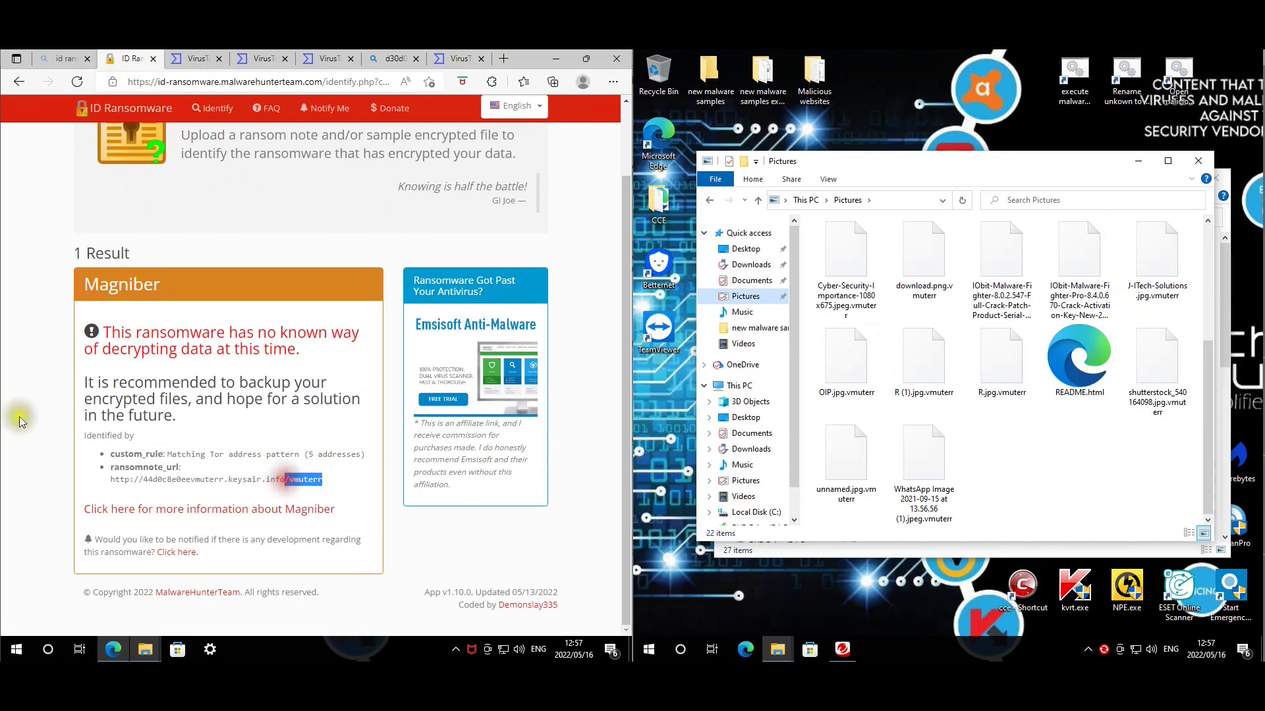
{"action": "left_click", "coordinate": [1080, 382]}
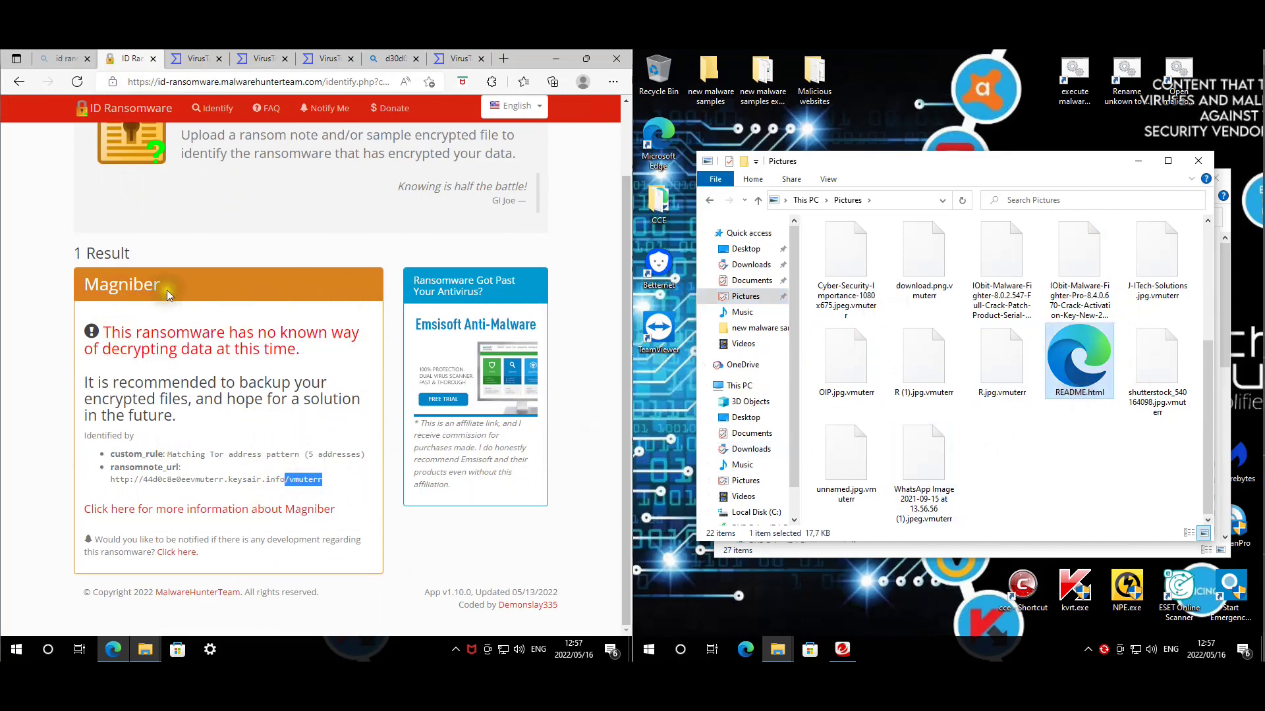
{"action": "left_click", "coordinate": [75, 288]}
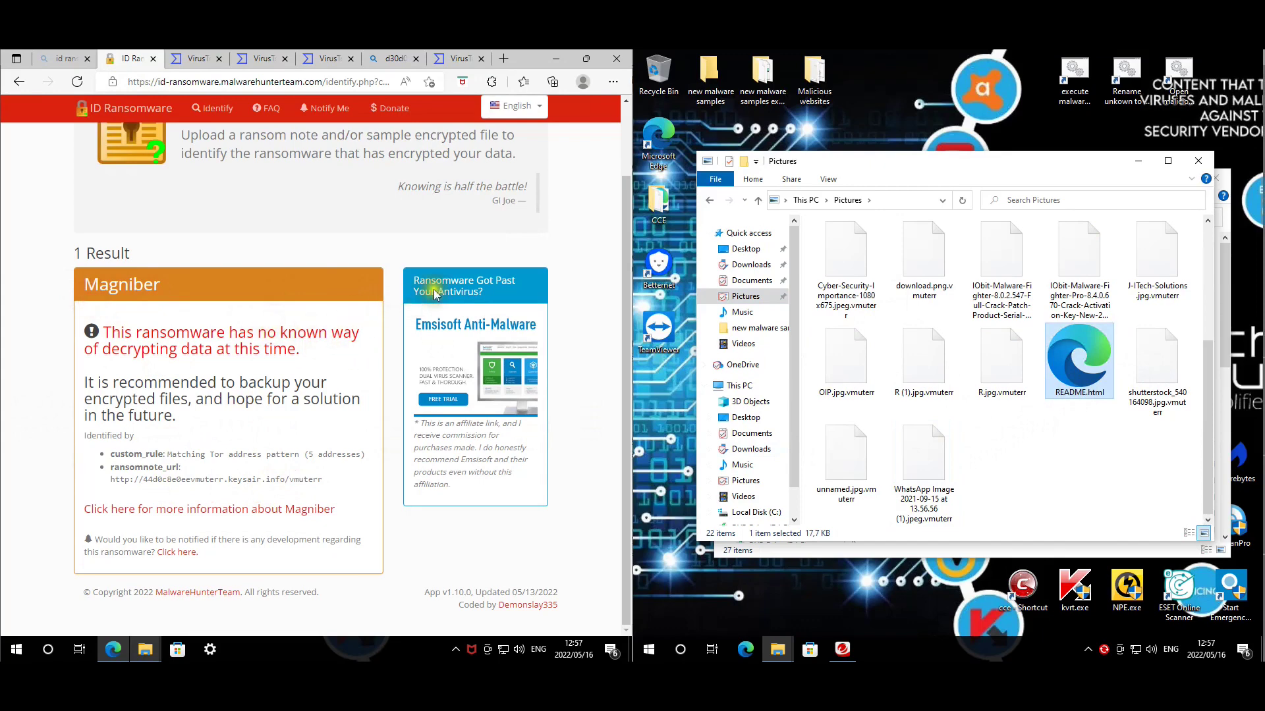
{"action": "left_click", "coordinate": [584, 197]}
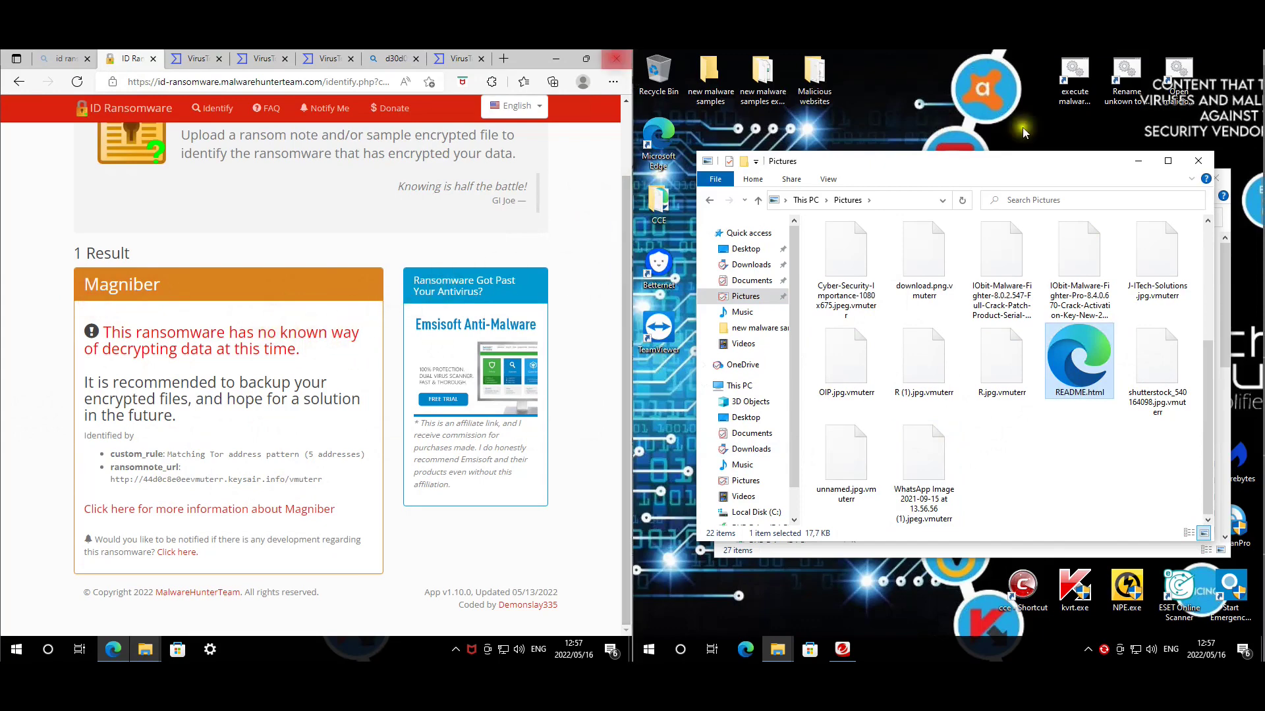
- Close the browser and Pictures window on the McAfee machine and both open Explorer windows on the Trend Micro machine
{"action": "left_click", "coordinate": [616, 58]}
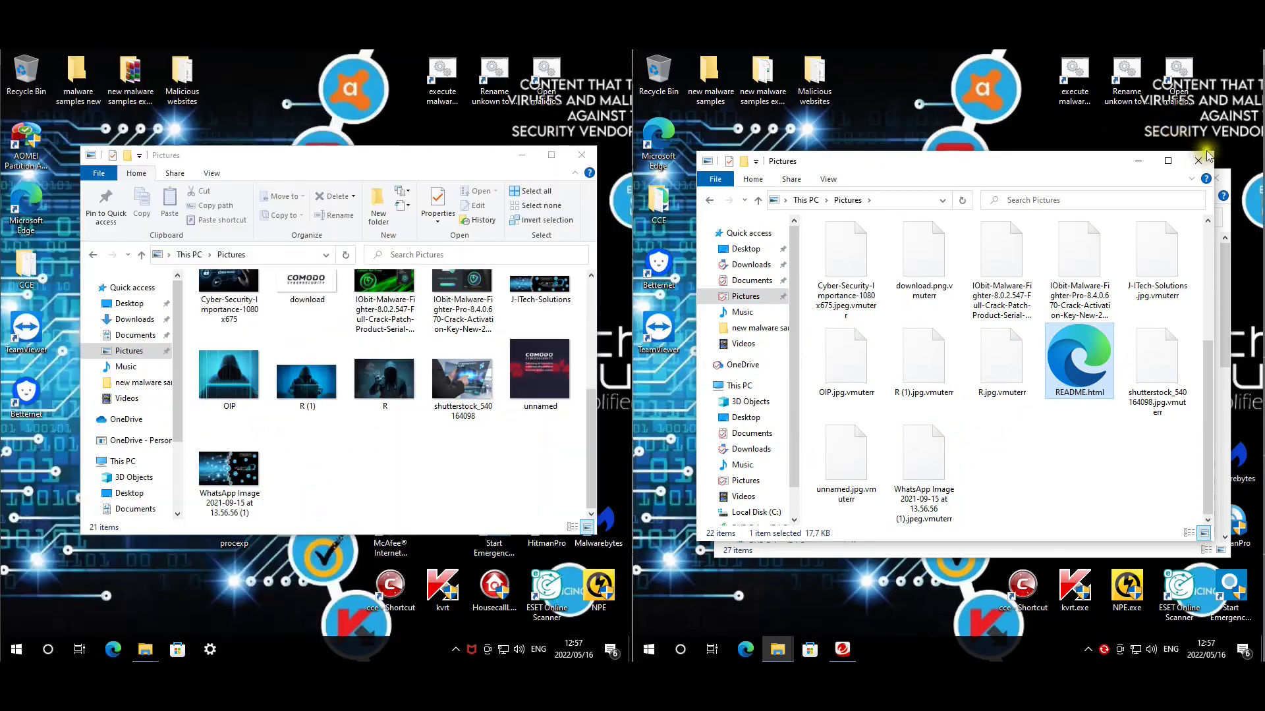
{"action": "left_click", "coordinate": [580, 156]}
{"action": "left_click", "coordinate": [1196, 162]}
{"action": "left_click", "coordinate": [1216, 178]}
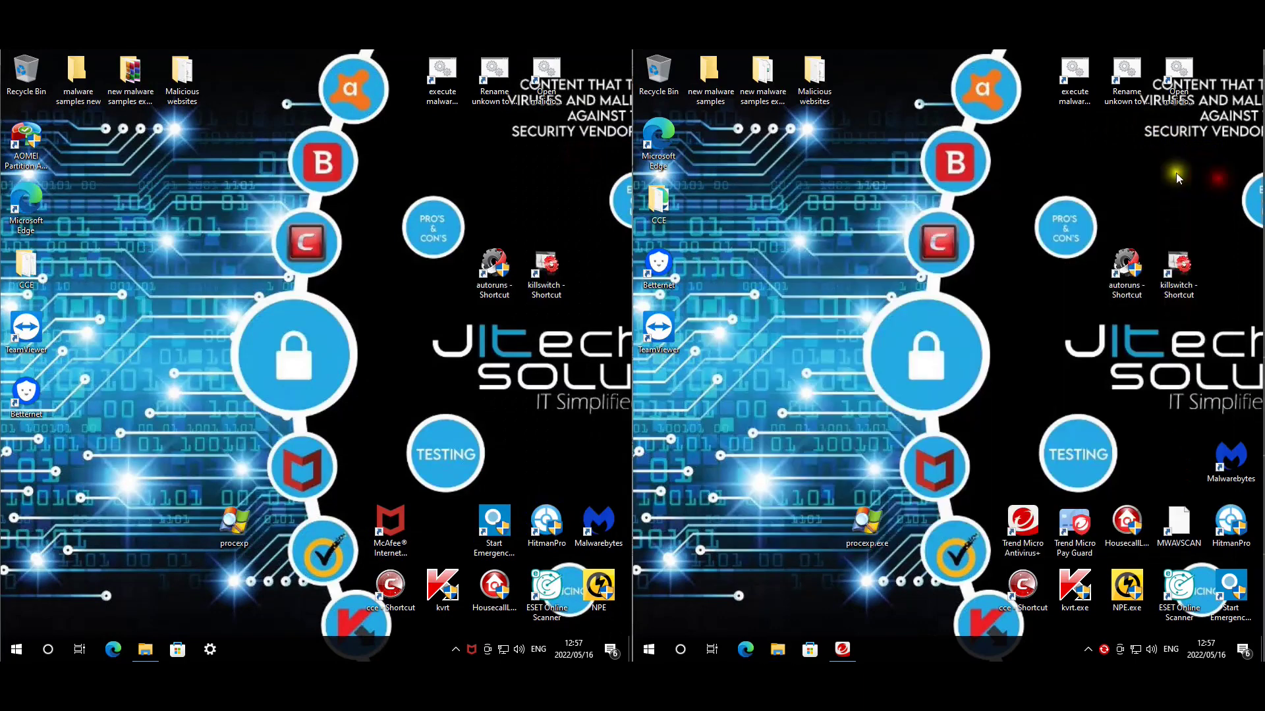